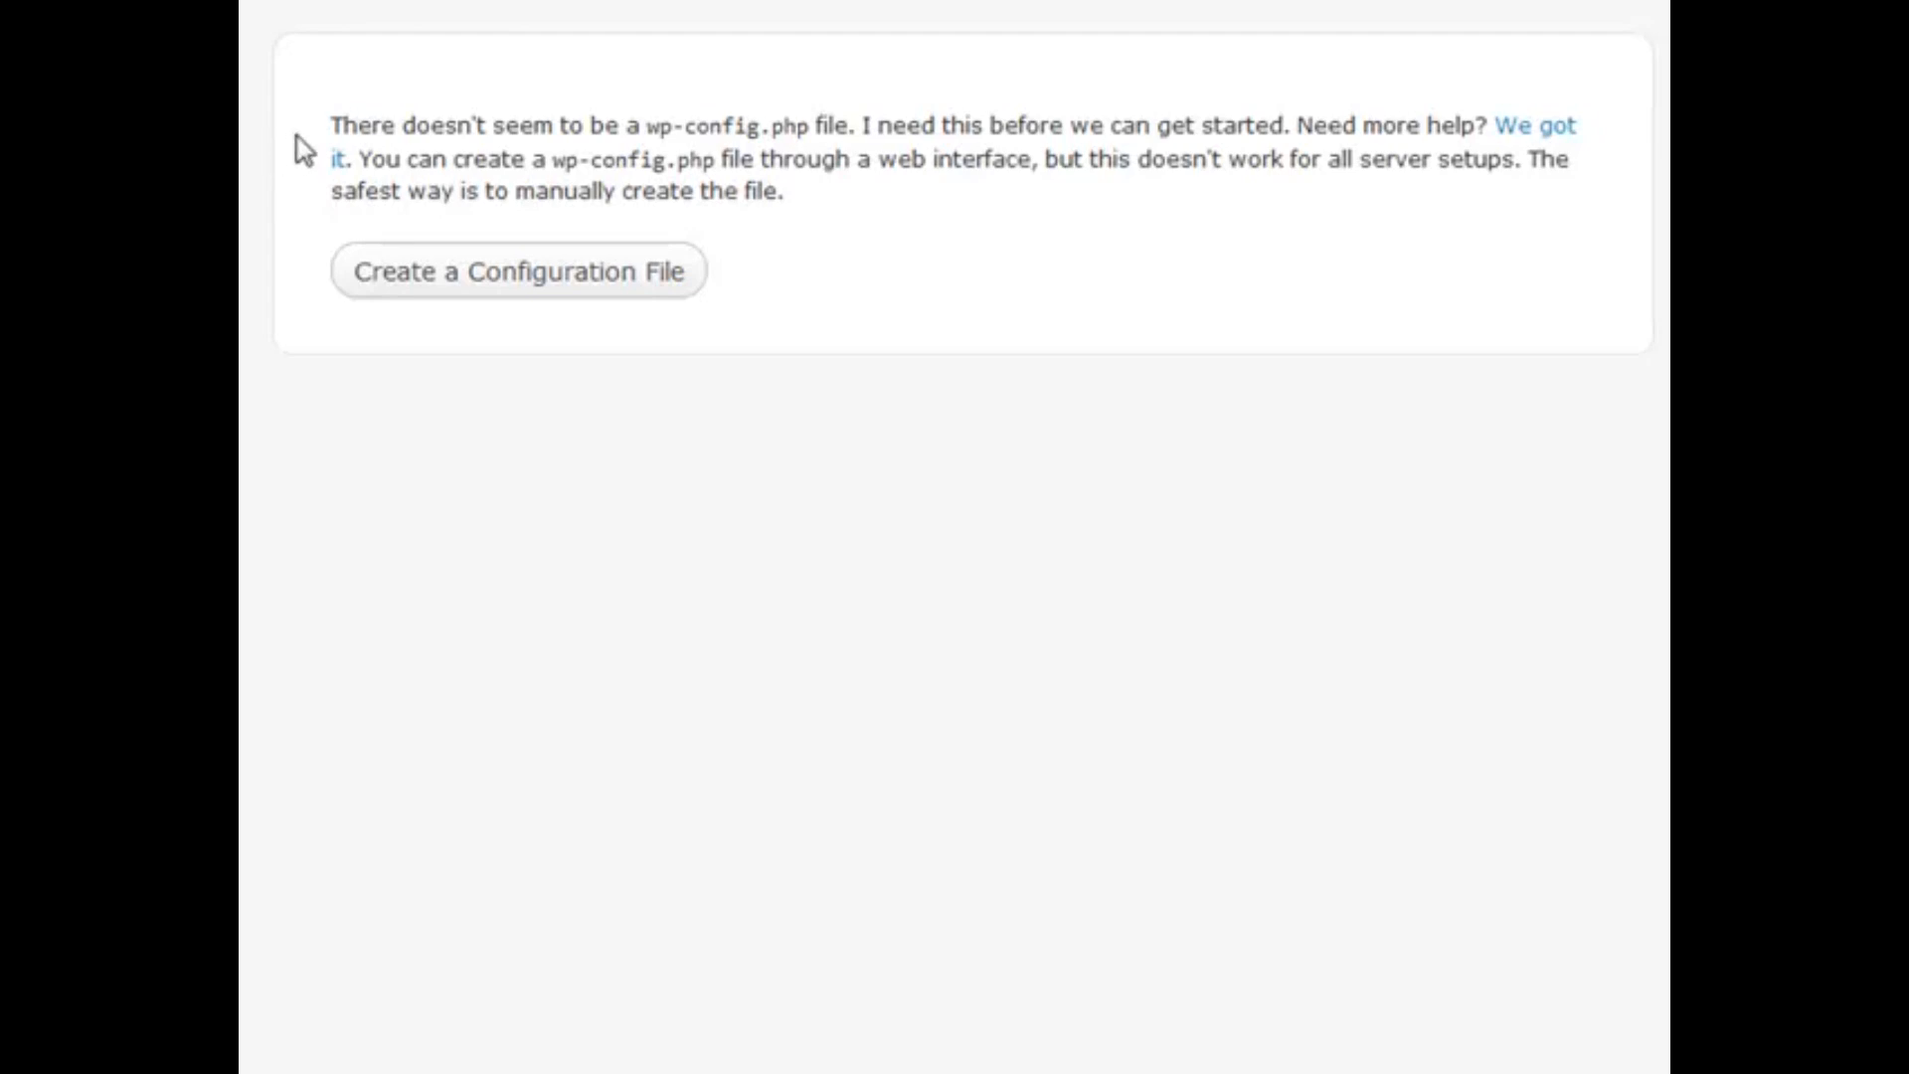
# Start creating the wp-config.php file and proceed to the database connection form
pyautogui.click(577, 278)
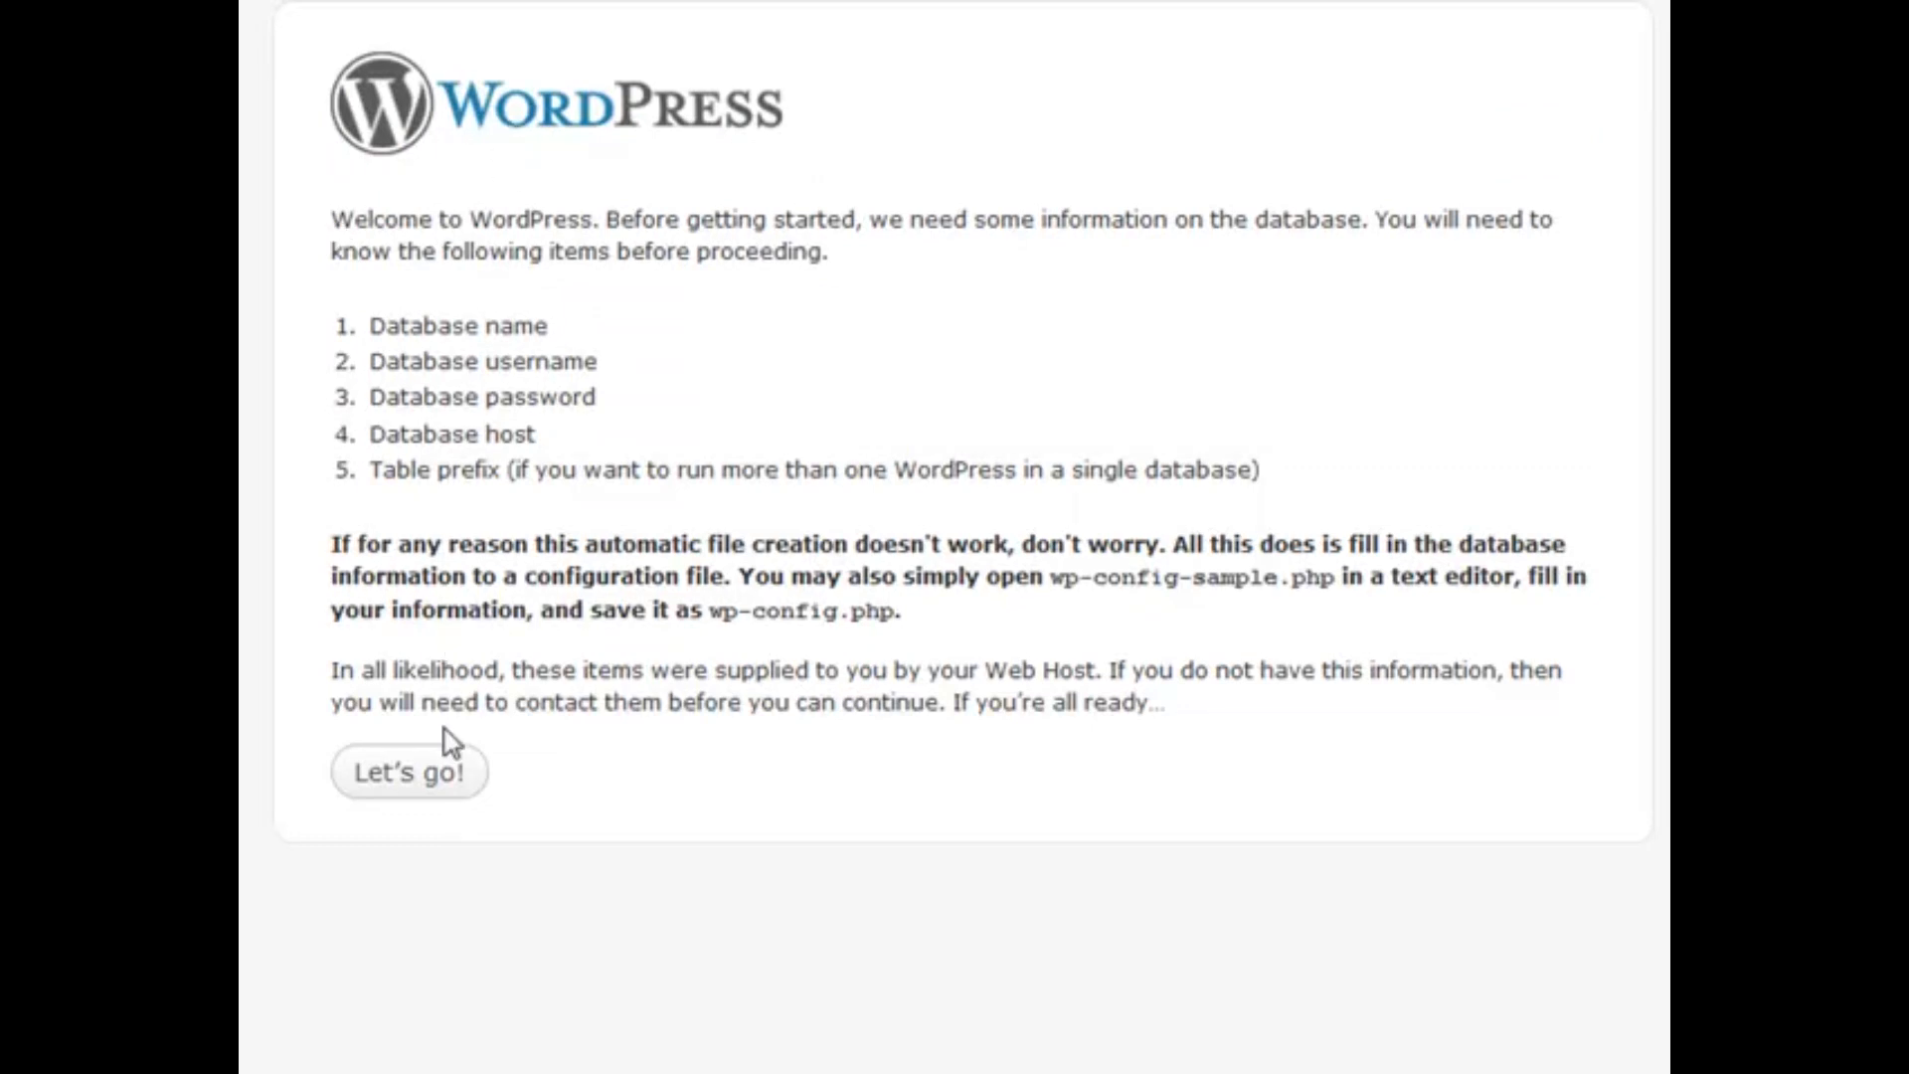
pyautogui.click(410, 785)
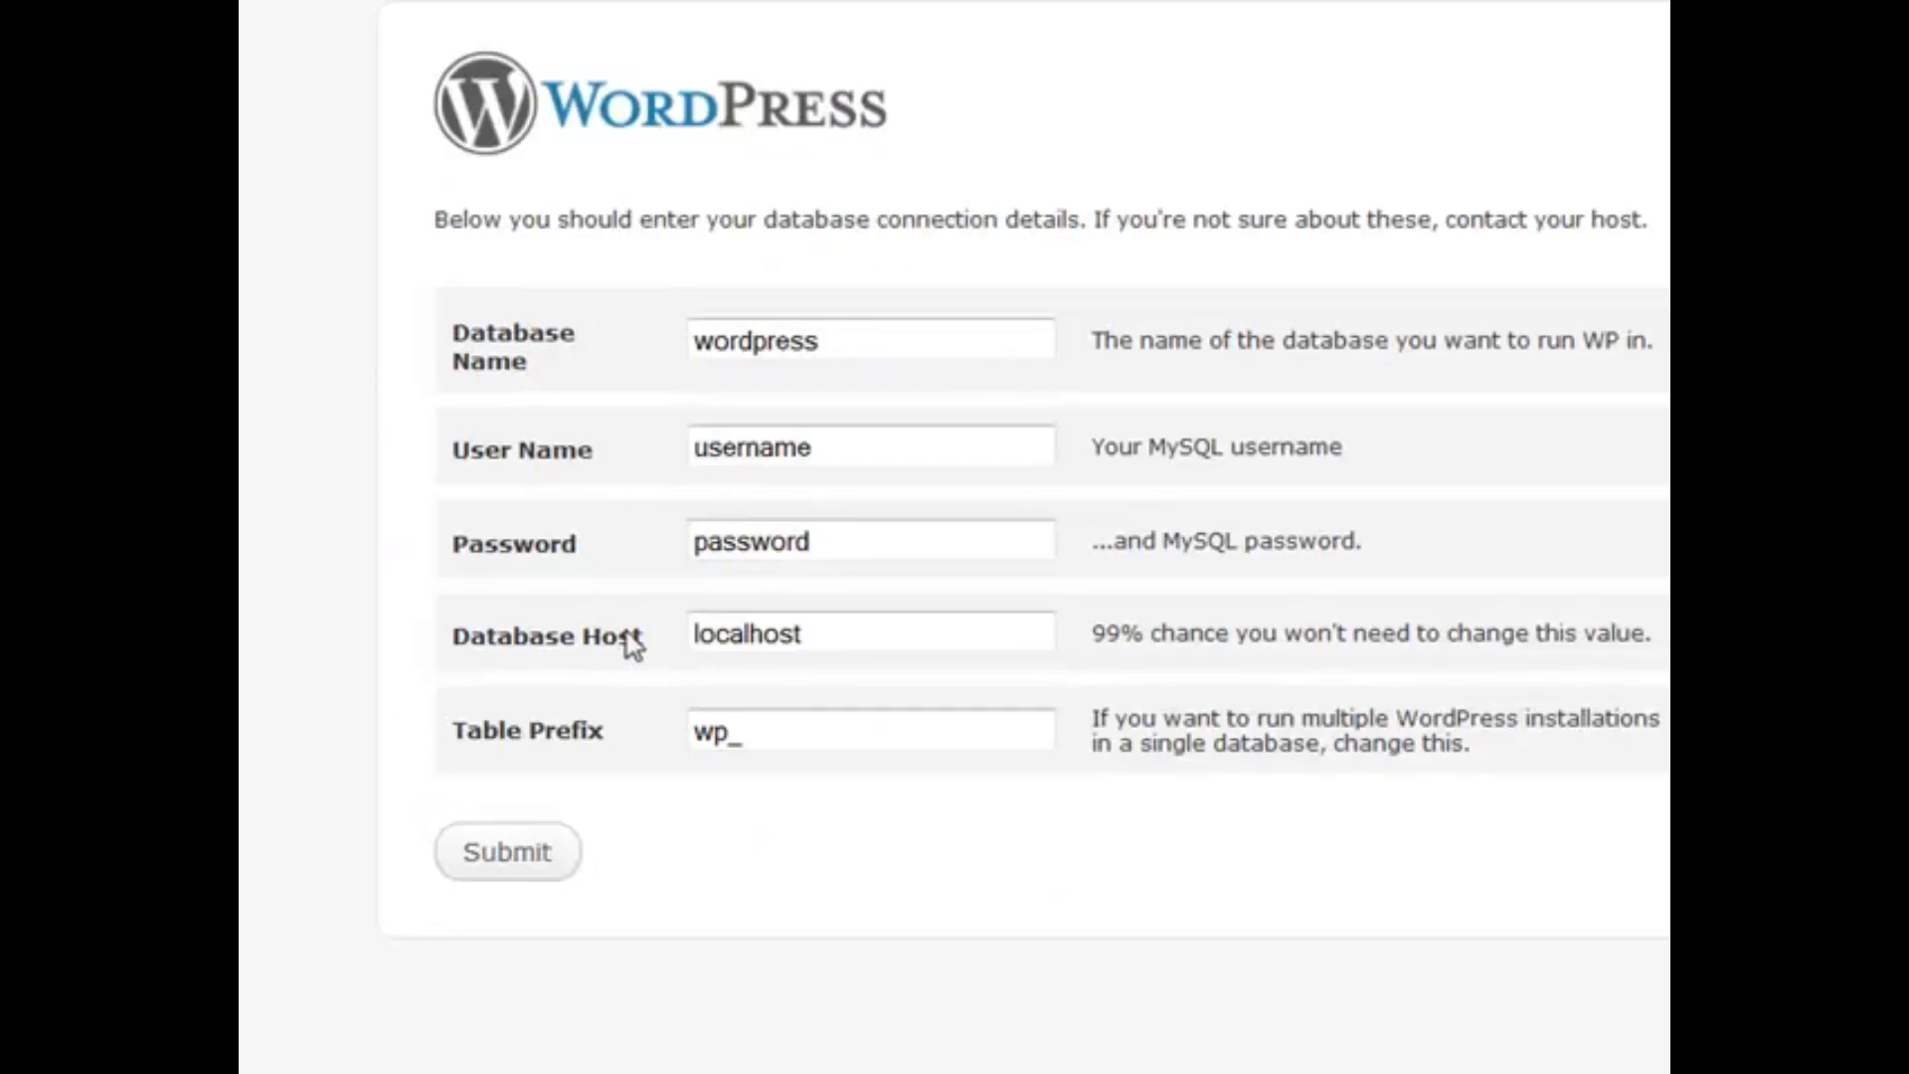
# Submit database wordpress with user root, host localhost and table prefix wp_
pyautogui.moveTo(643, 641); pyautogui.dragTo(471, 640)
pyautogui.click(809, 641)
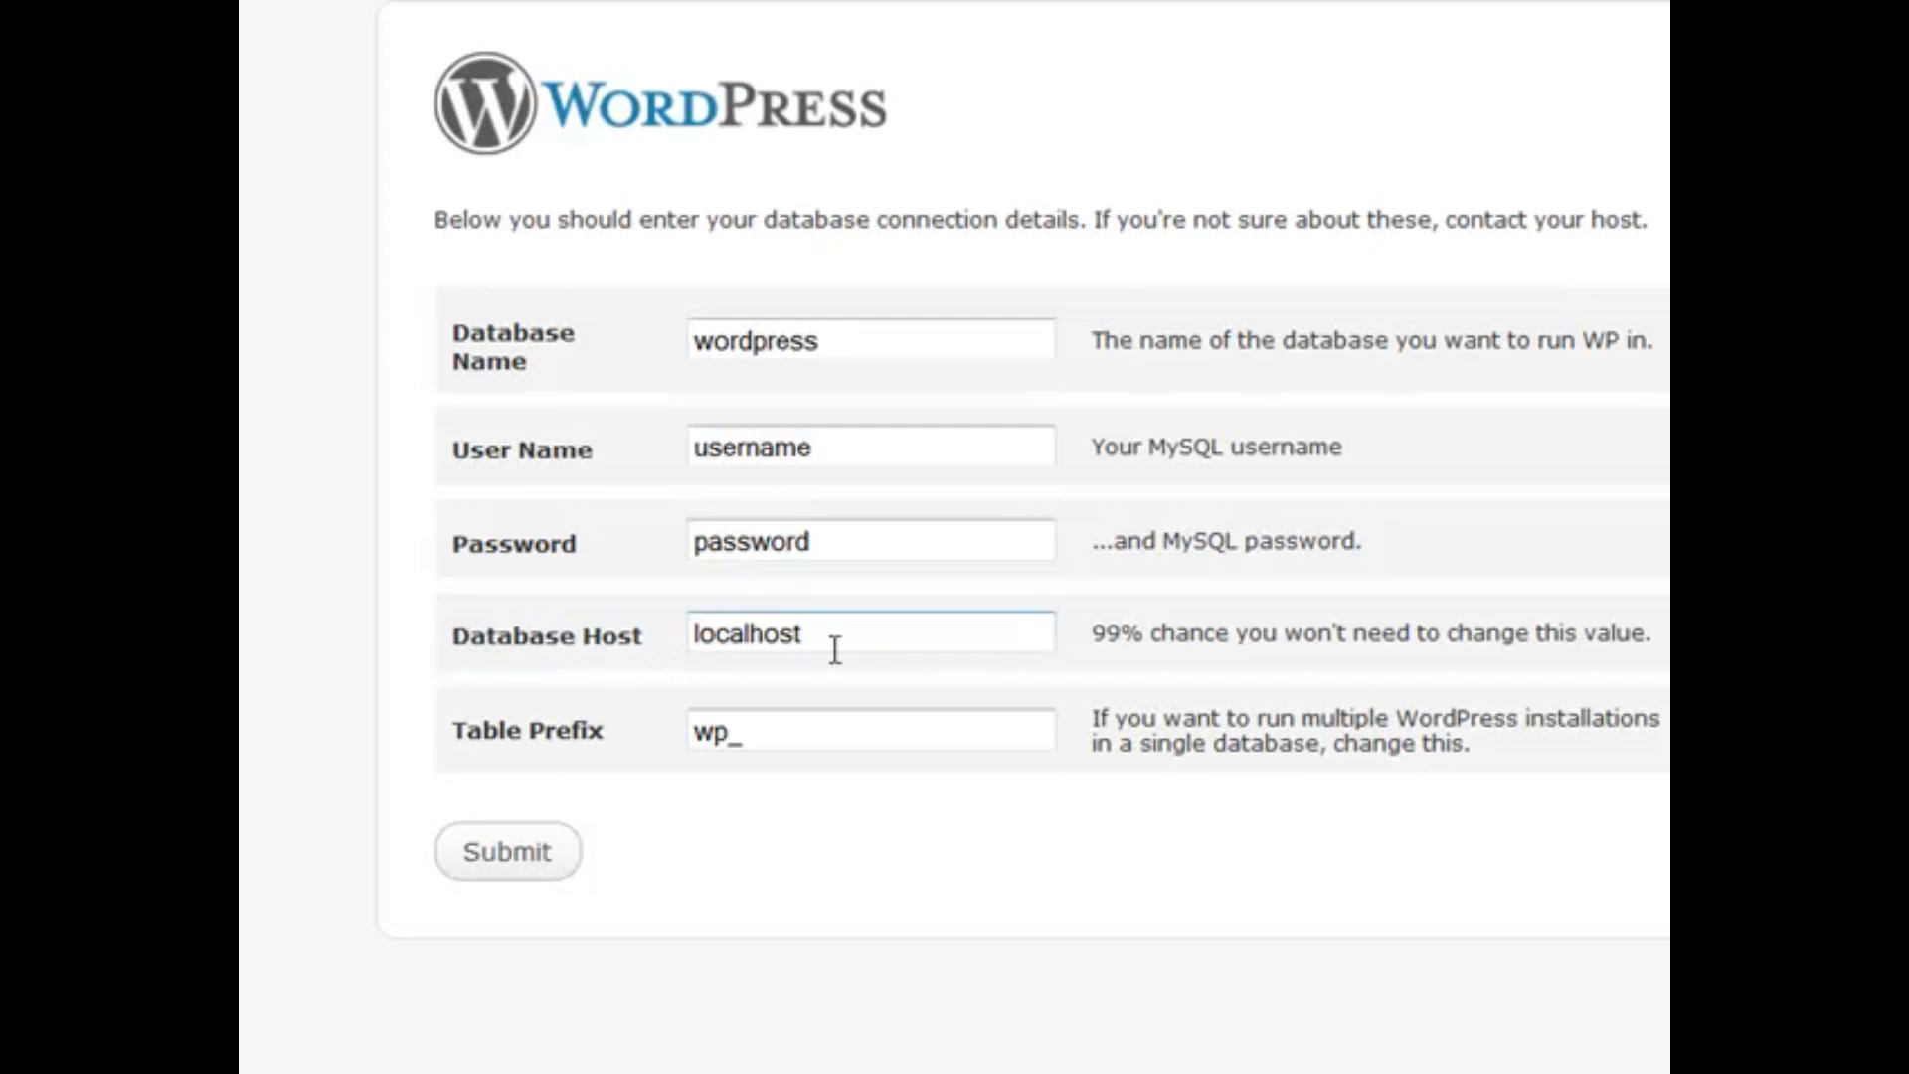
pyautogui.click(830, 638)
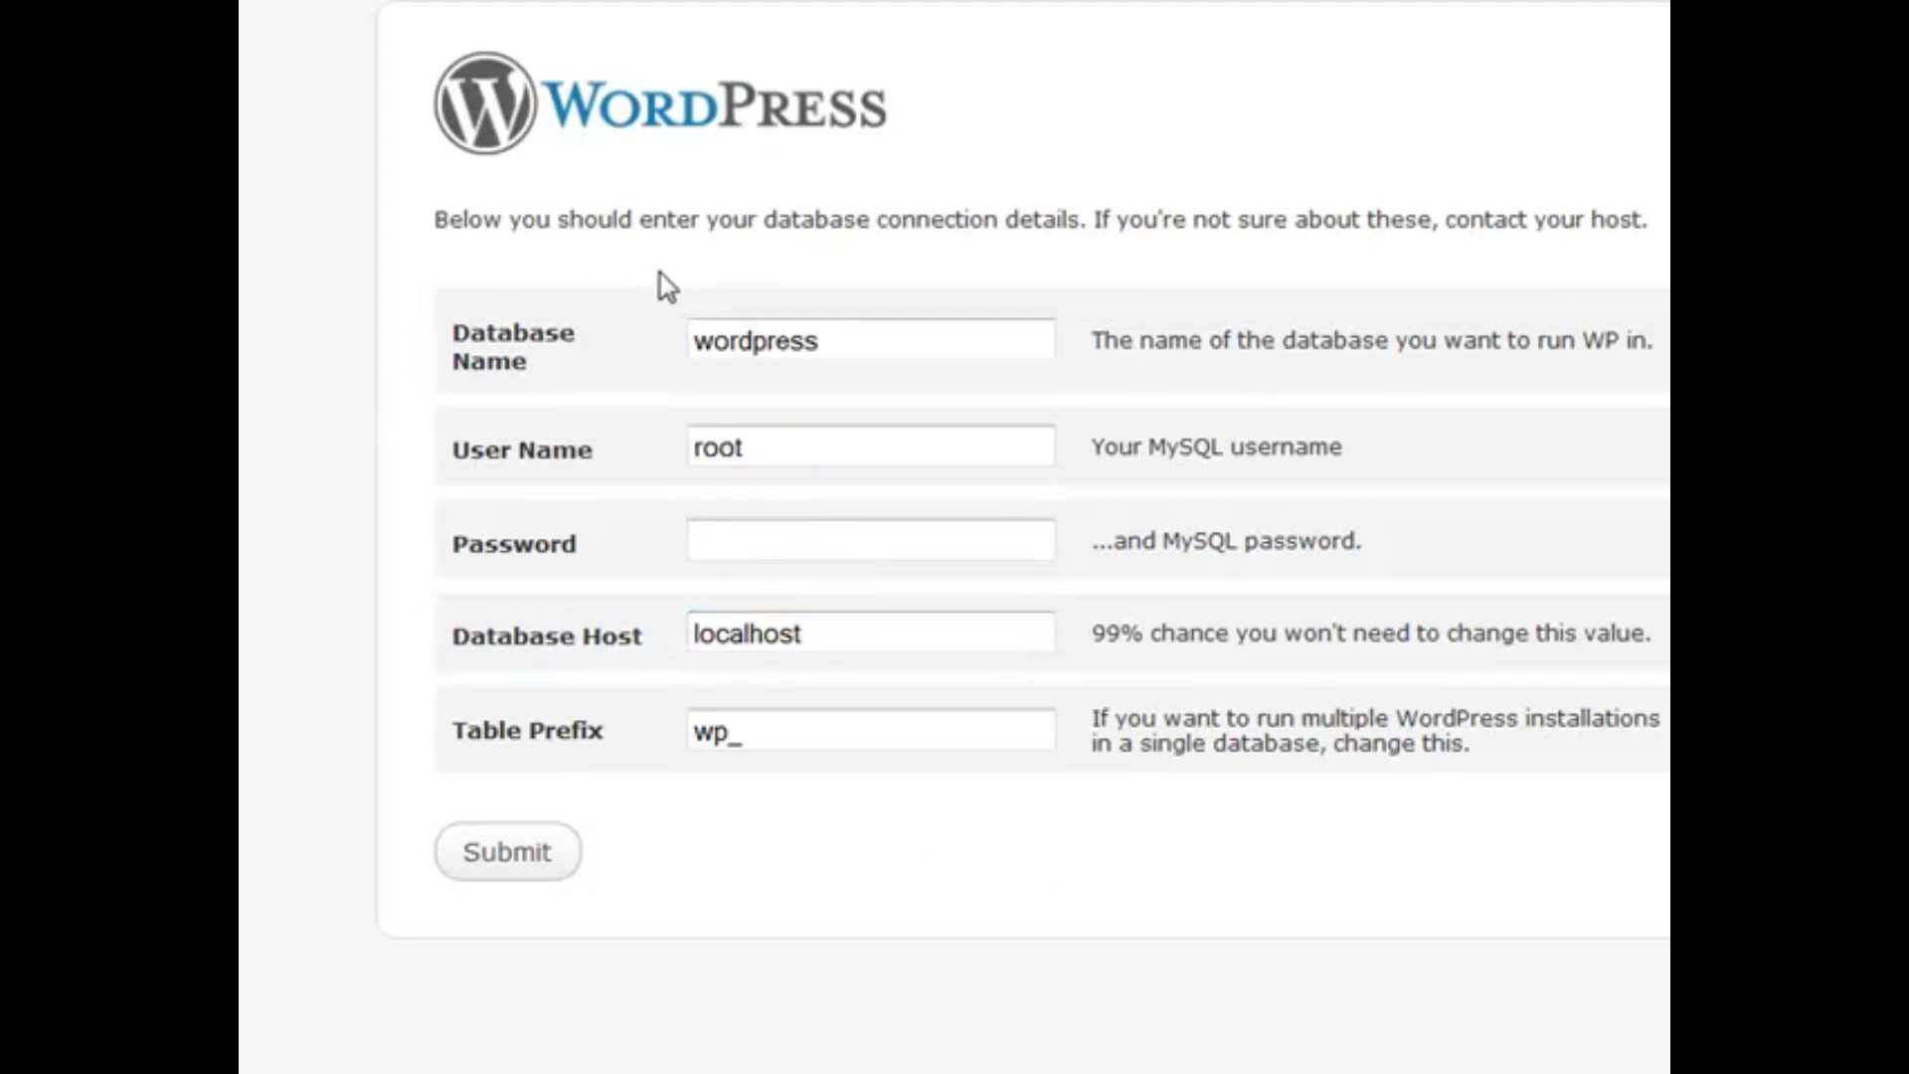
pyautogui.click(746, 337)
pyautogui.click(722, 435)
pyautogui.click(765, 735)
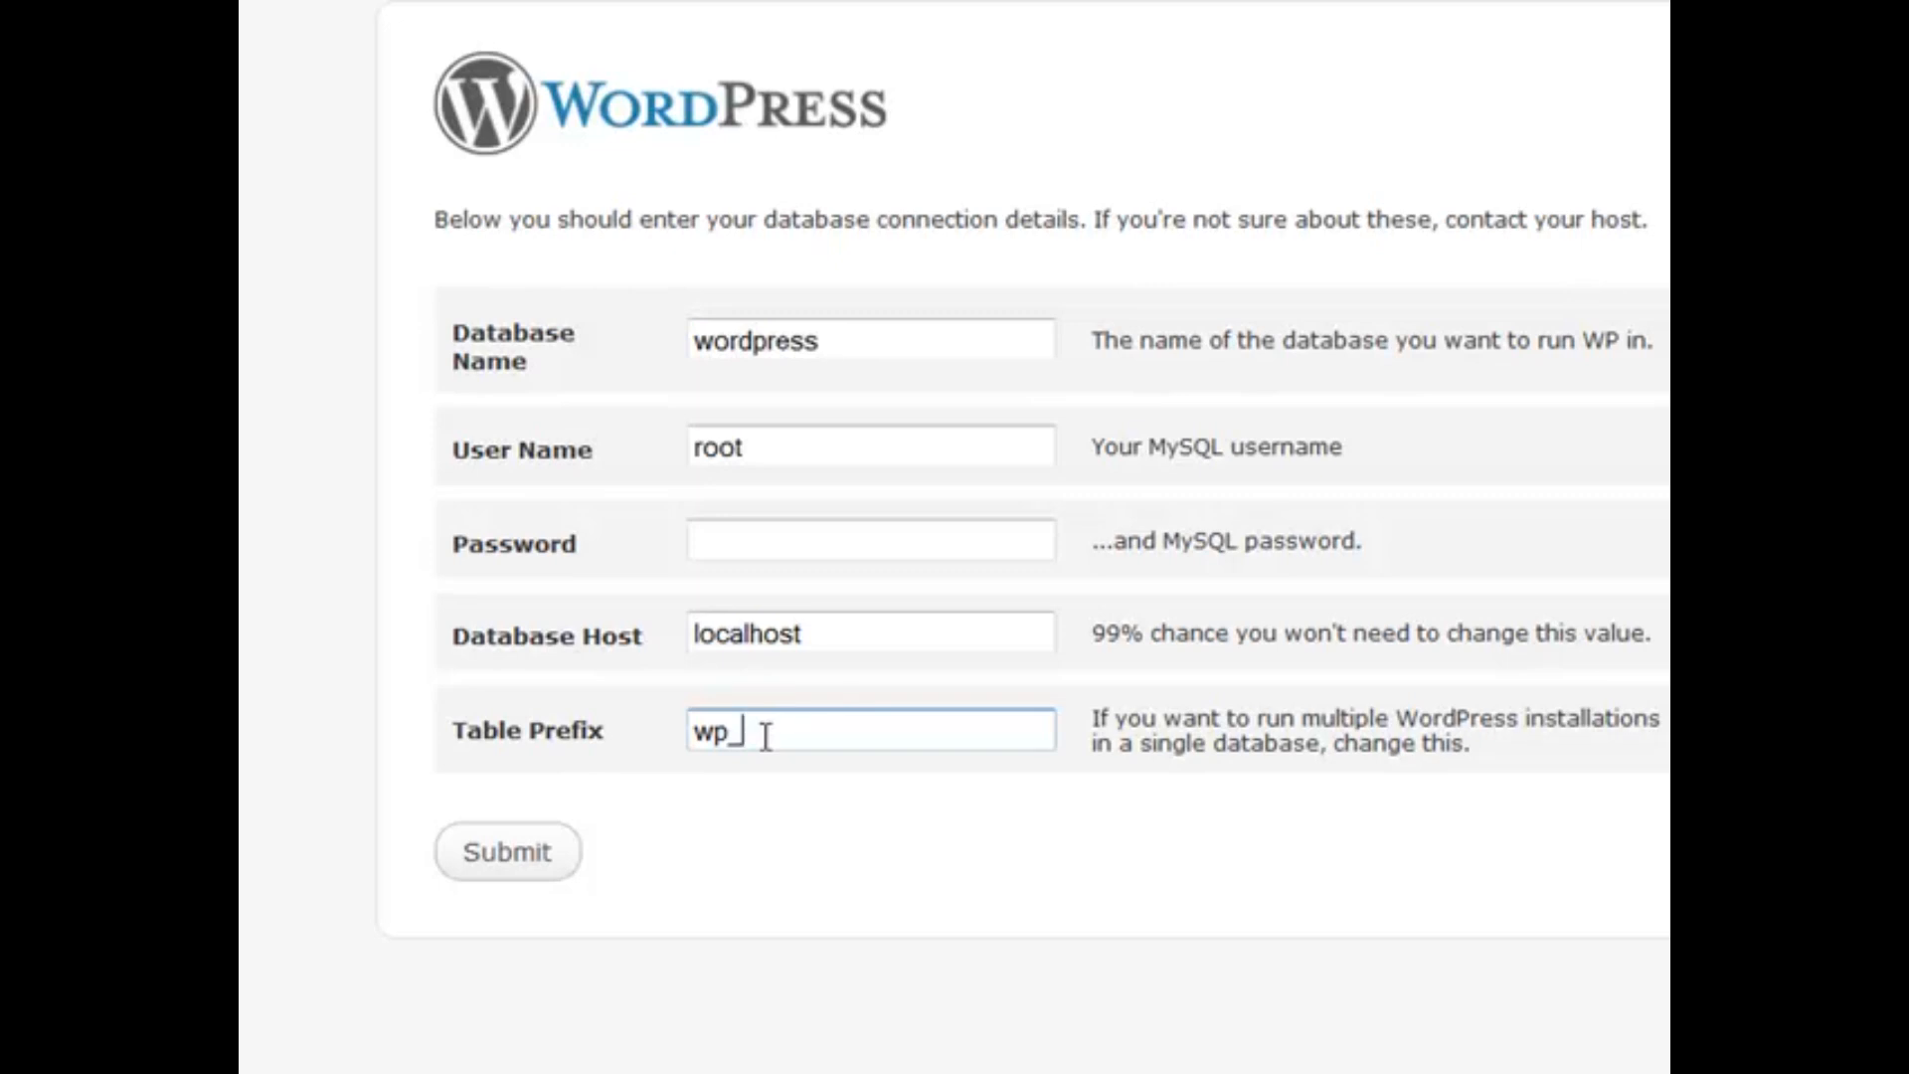
pyautogui.click(533, 860)
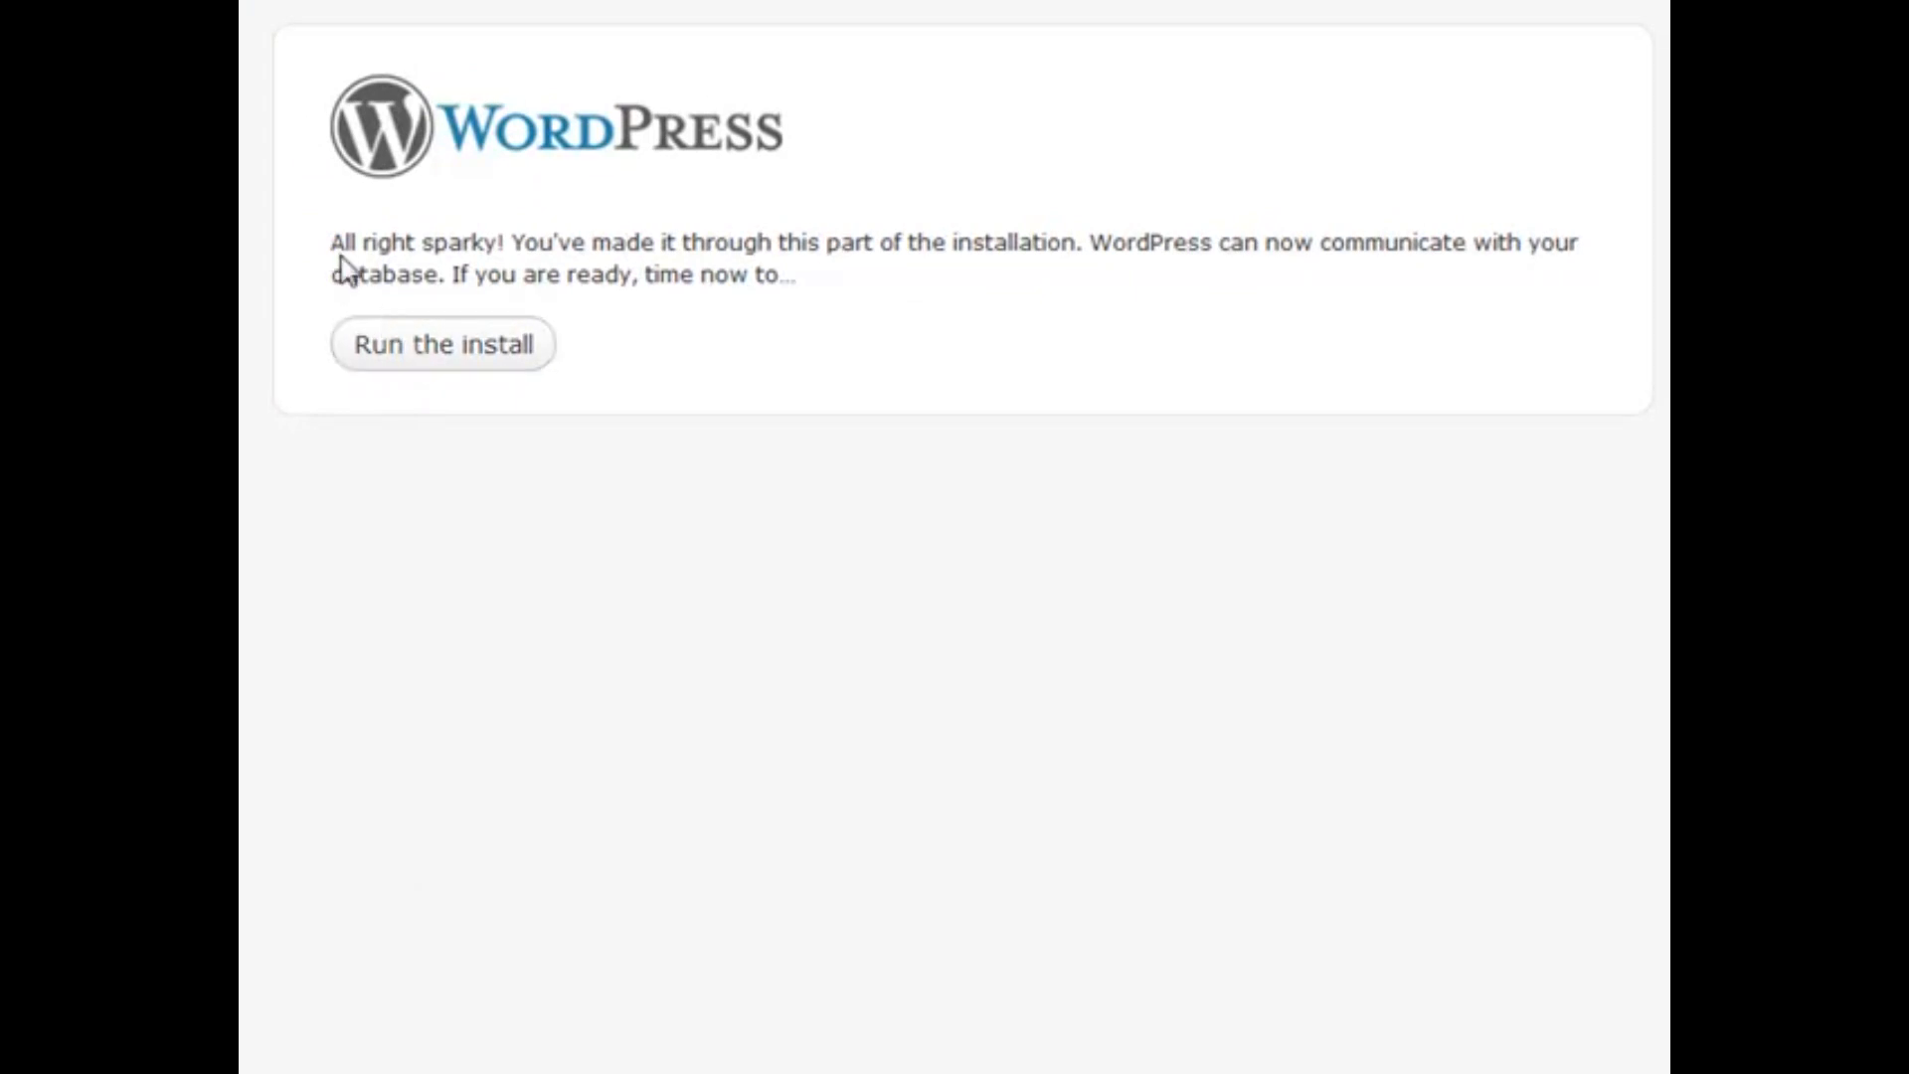
# Install WordPress with the blog title 'Here is My Cool Blog' and the admin e-mail address
pyautogui.click(435, 350)
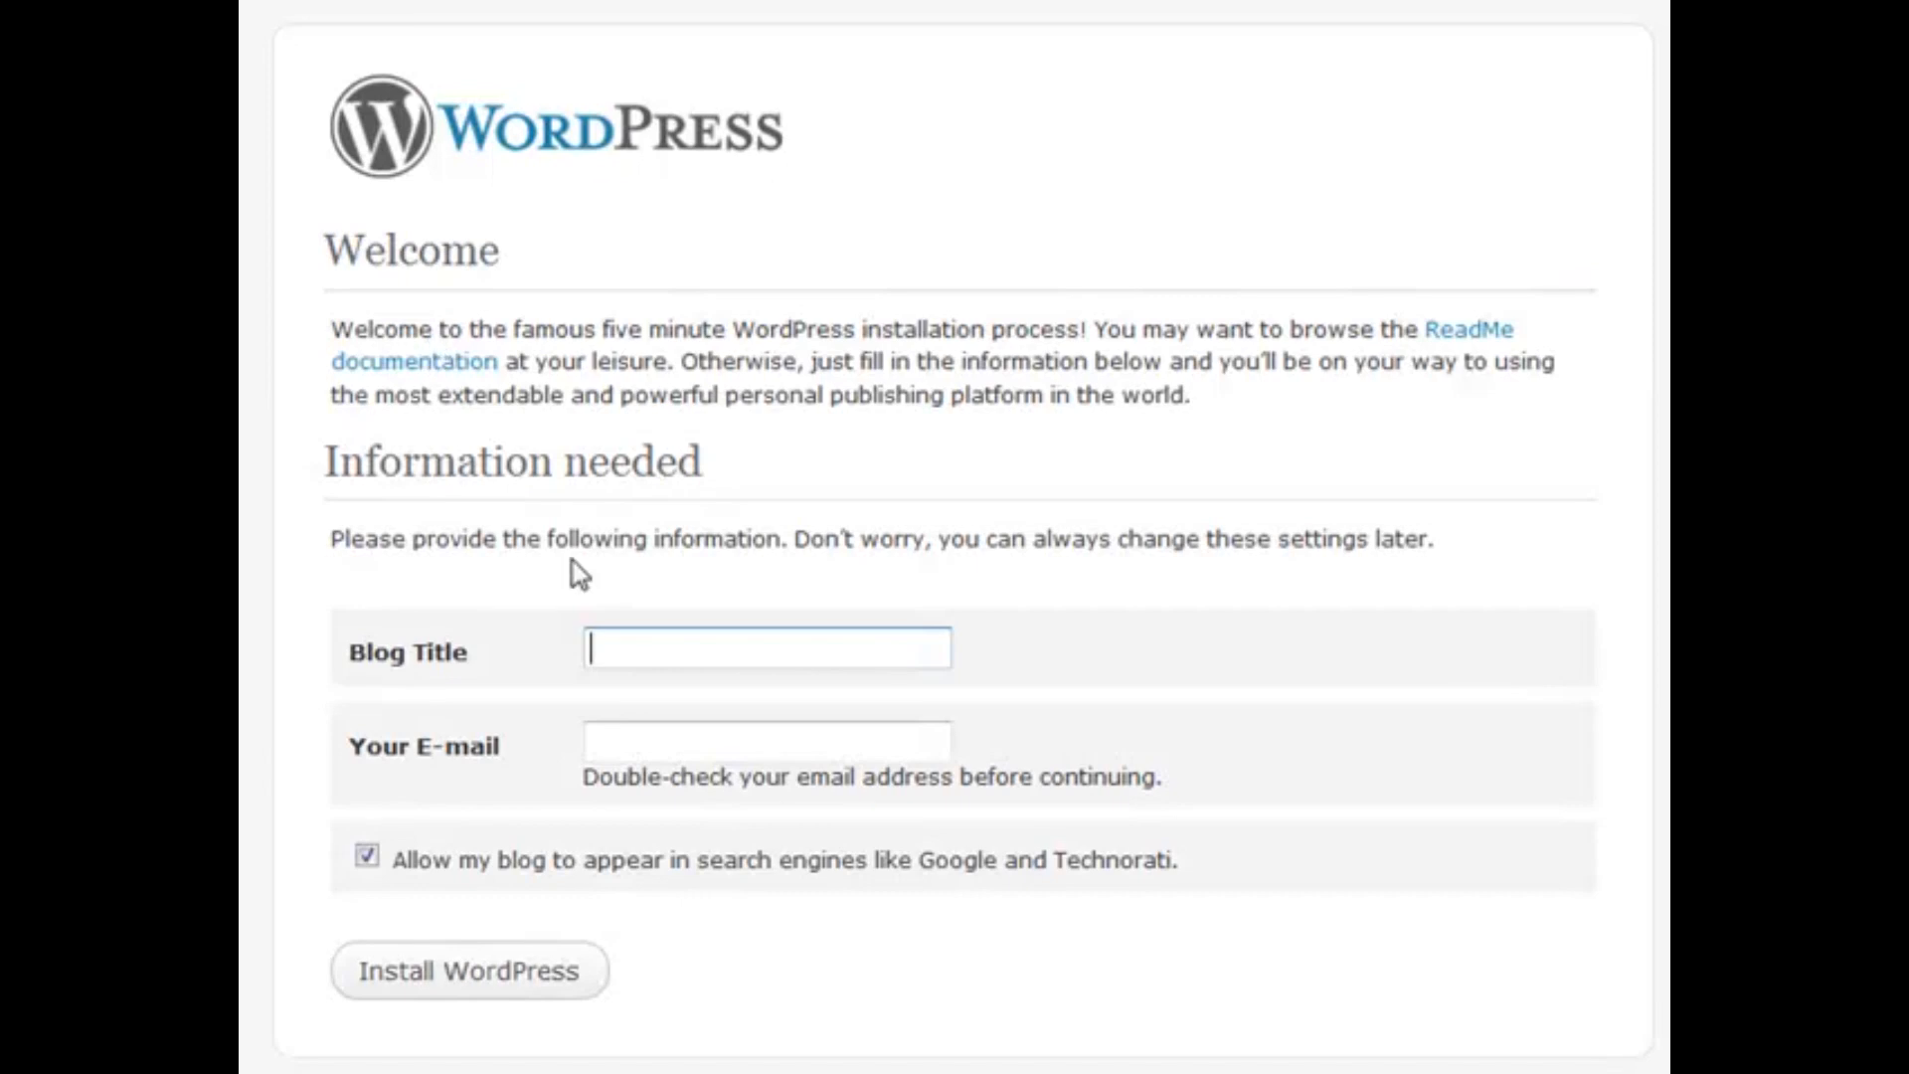
pyautogui.click(672, 656)
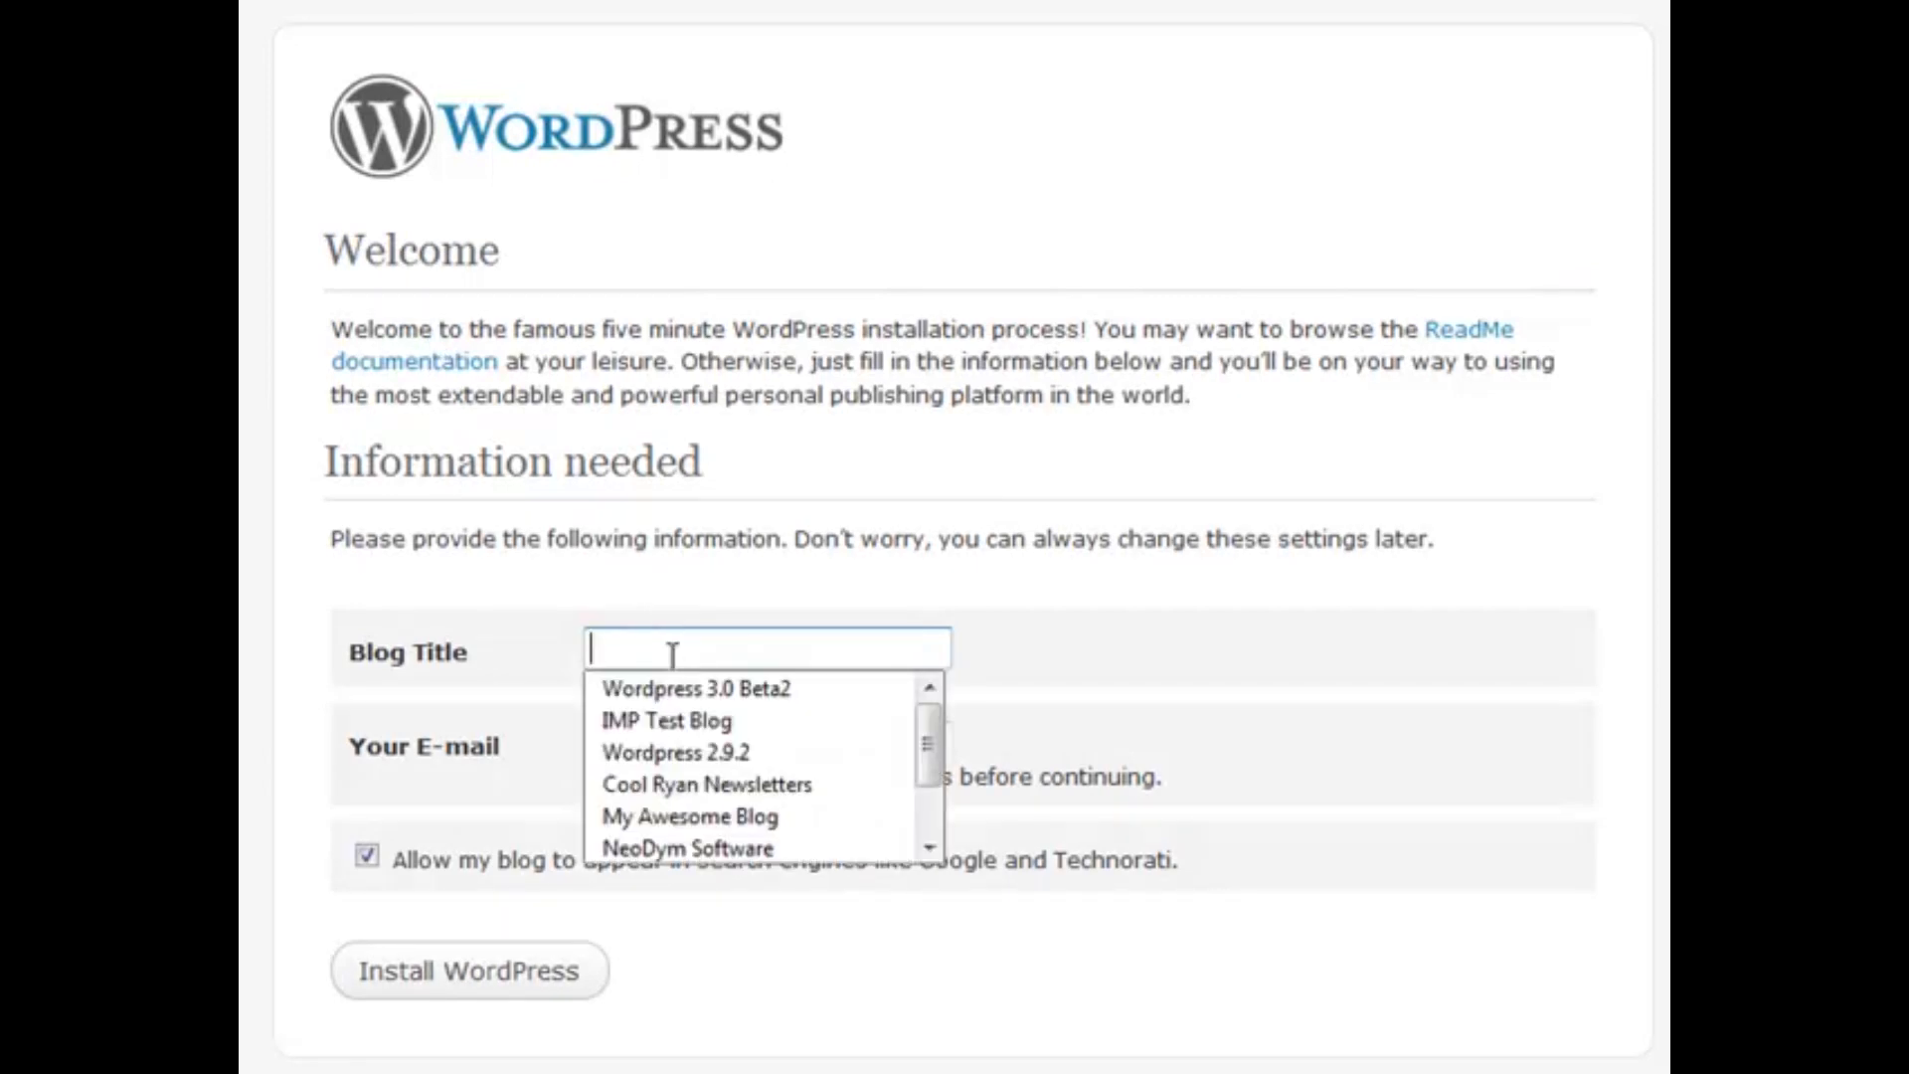
pyautogui.write('Here is M')
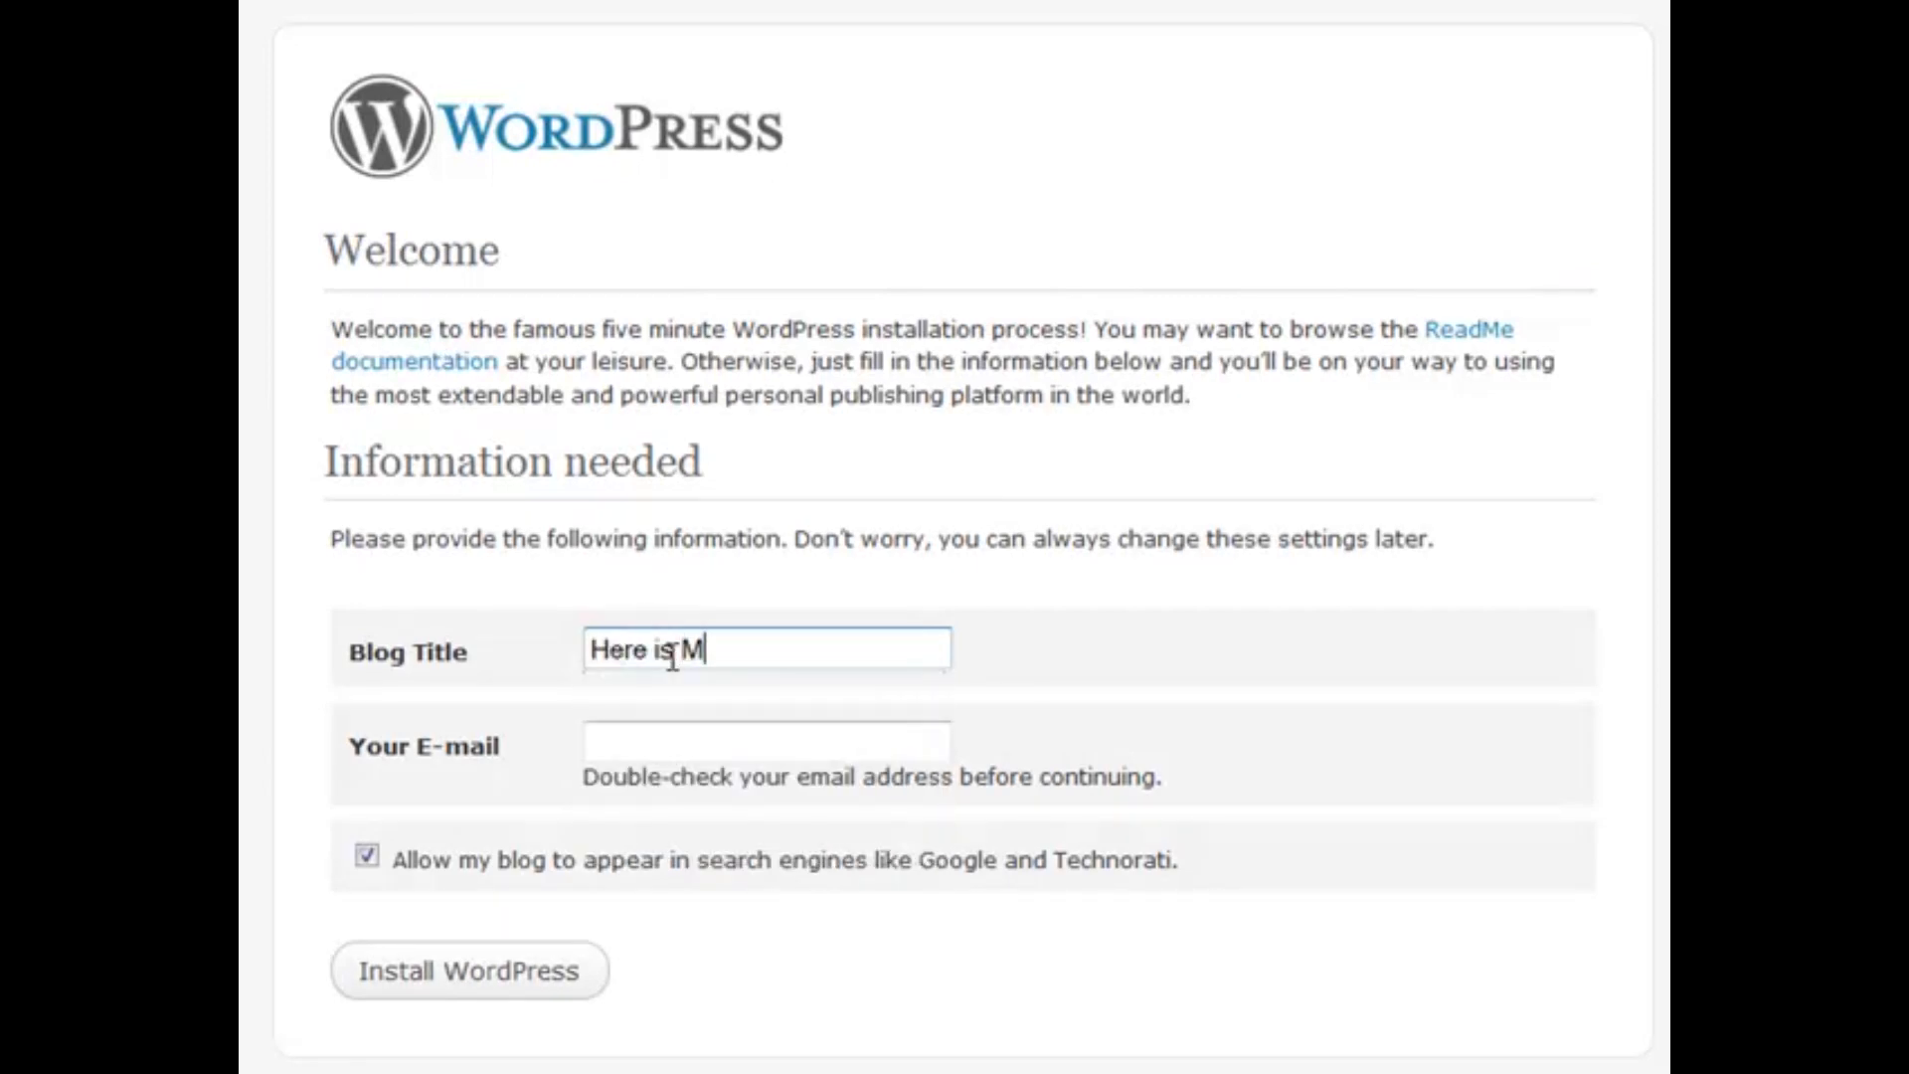
pyautogui.write('y Cool Blog')
pyautogui.press('Tab')
pyautogui.write('email@')
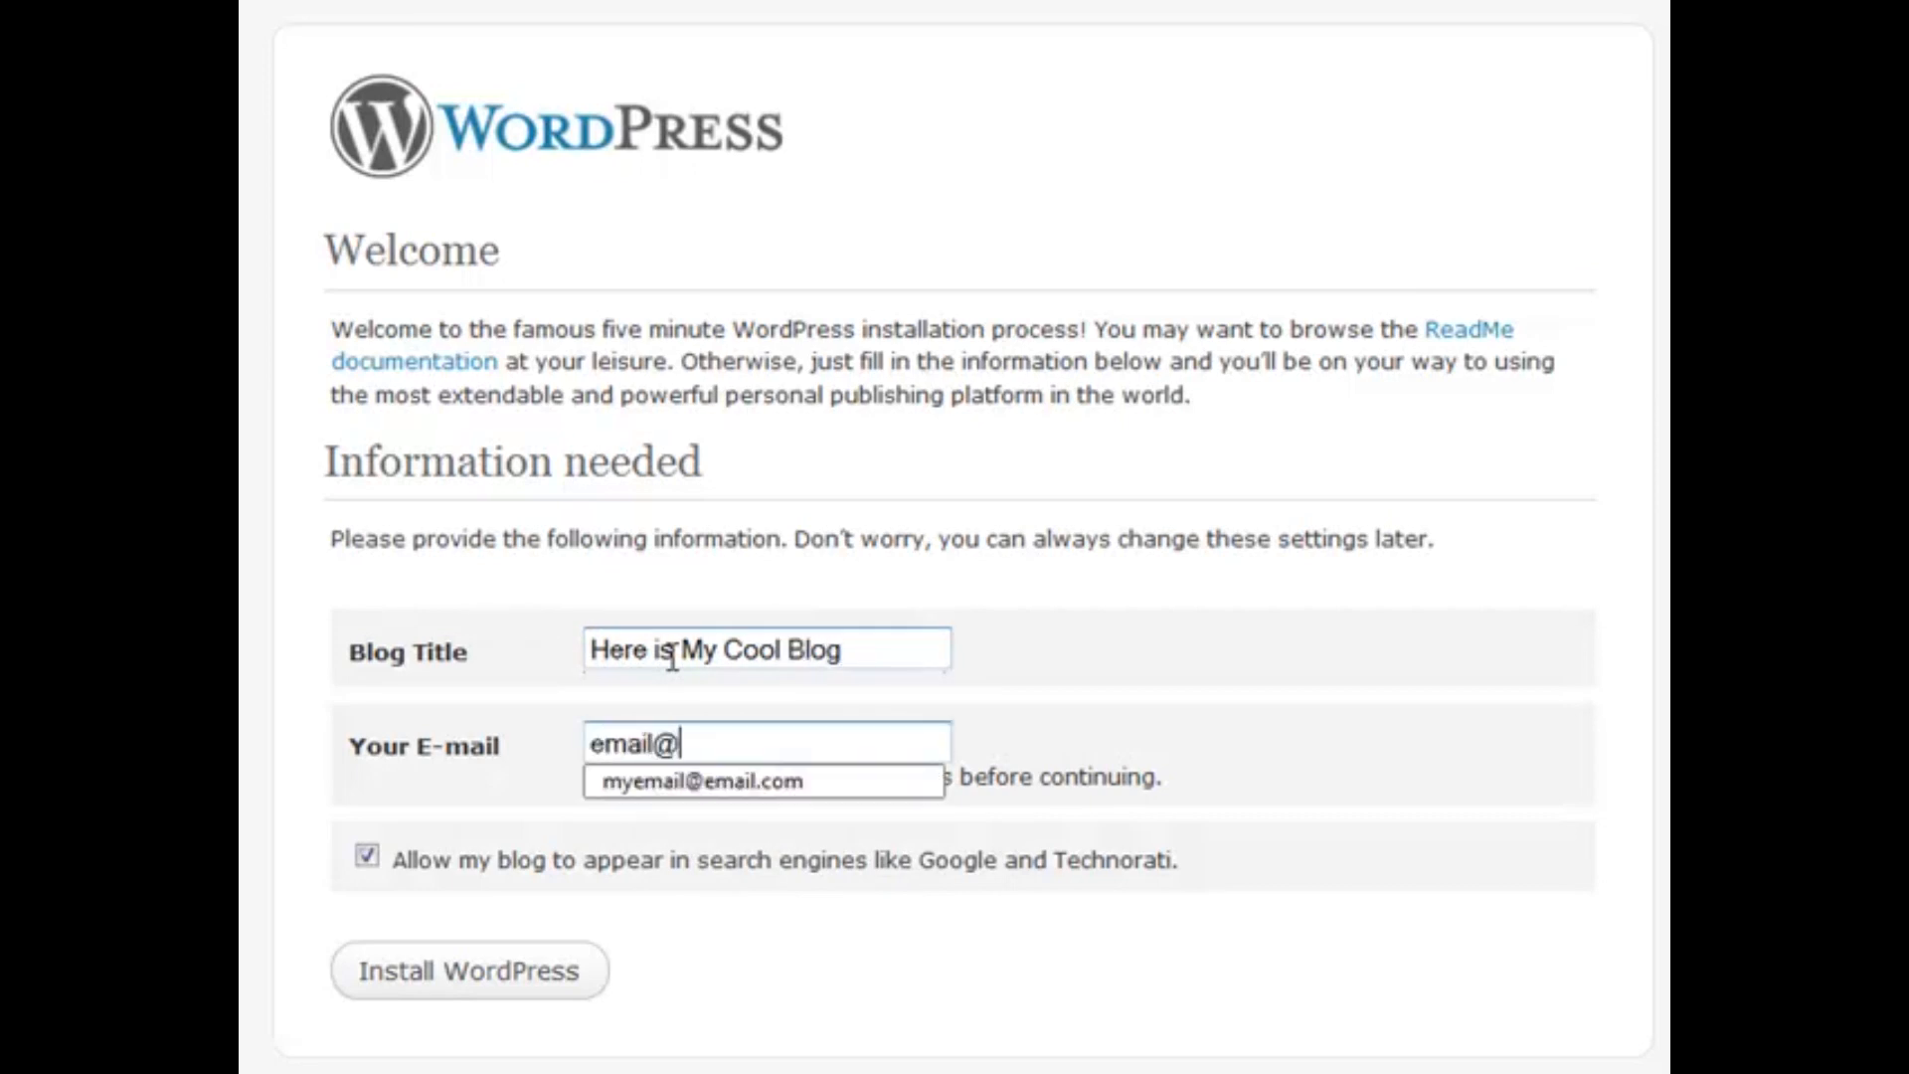
pyautogui.press('Down')
pyautogui.press('Return')
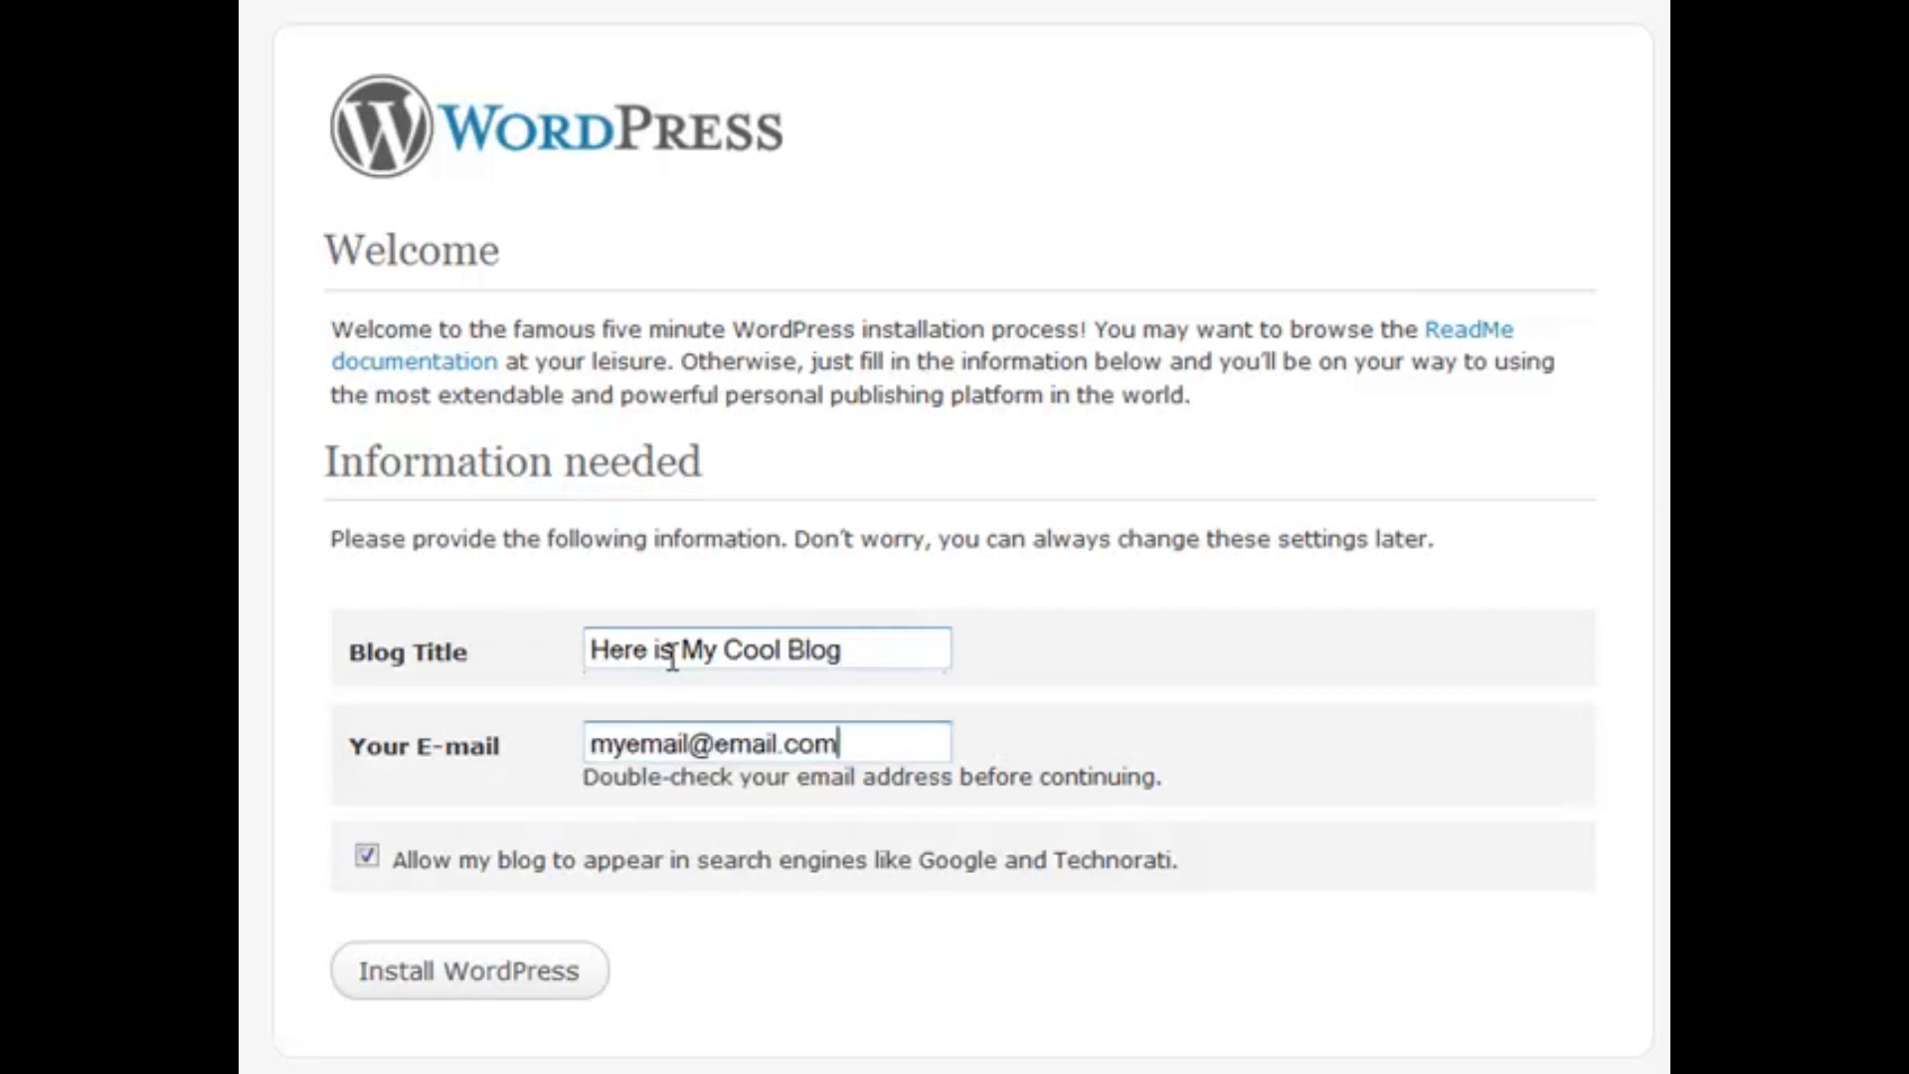
pyautogui.moveTo(395, 860); pyautogui.dragTo(1206, 882)
pyautogui.click(1206, 881)
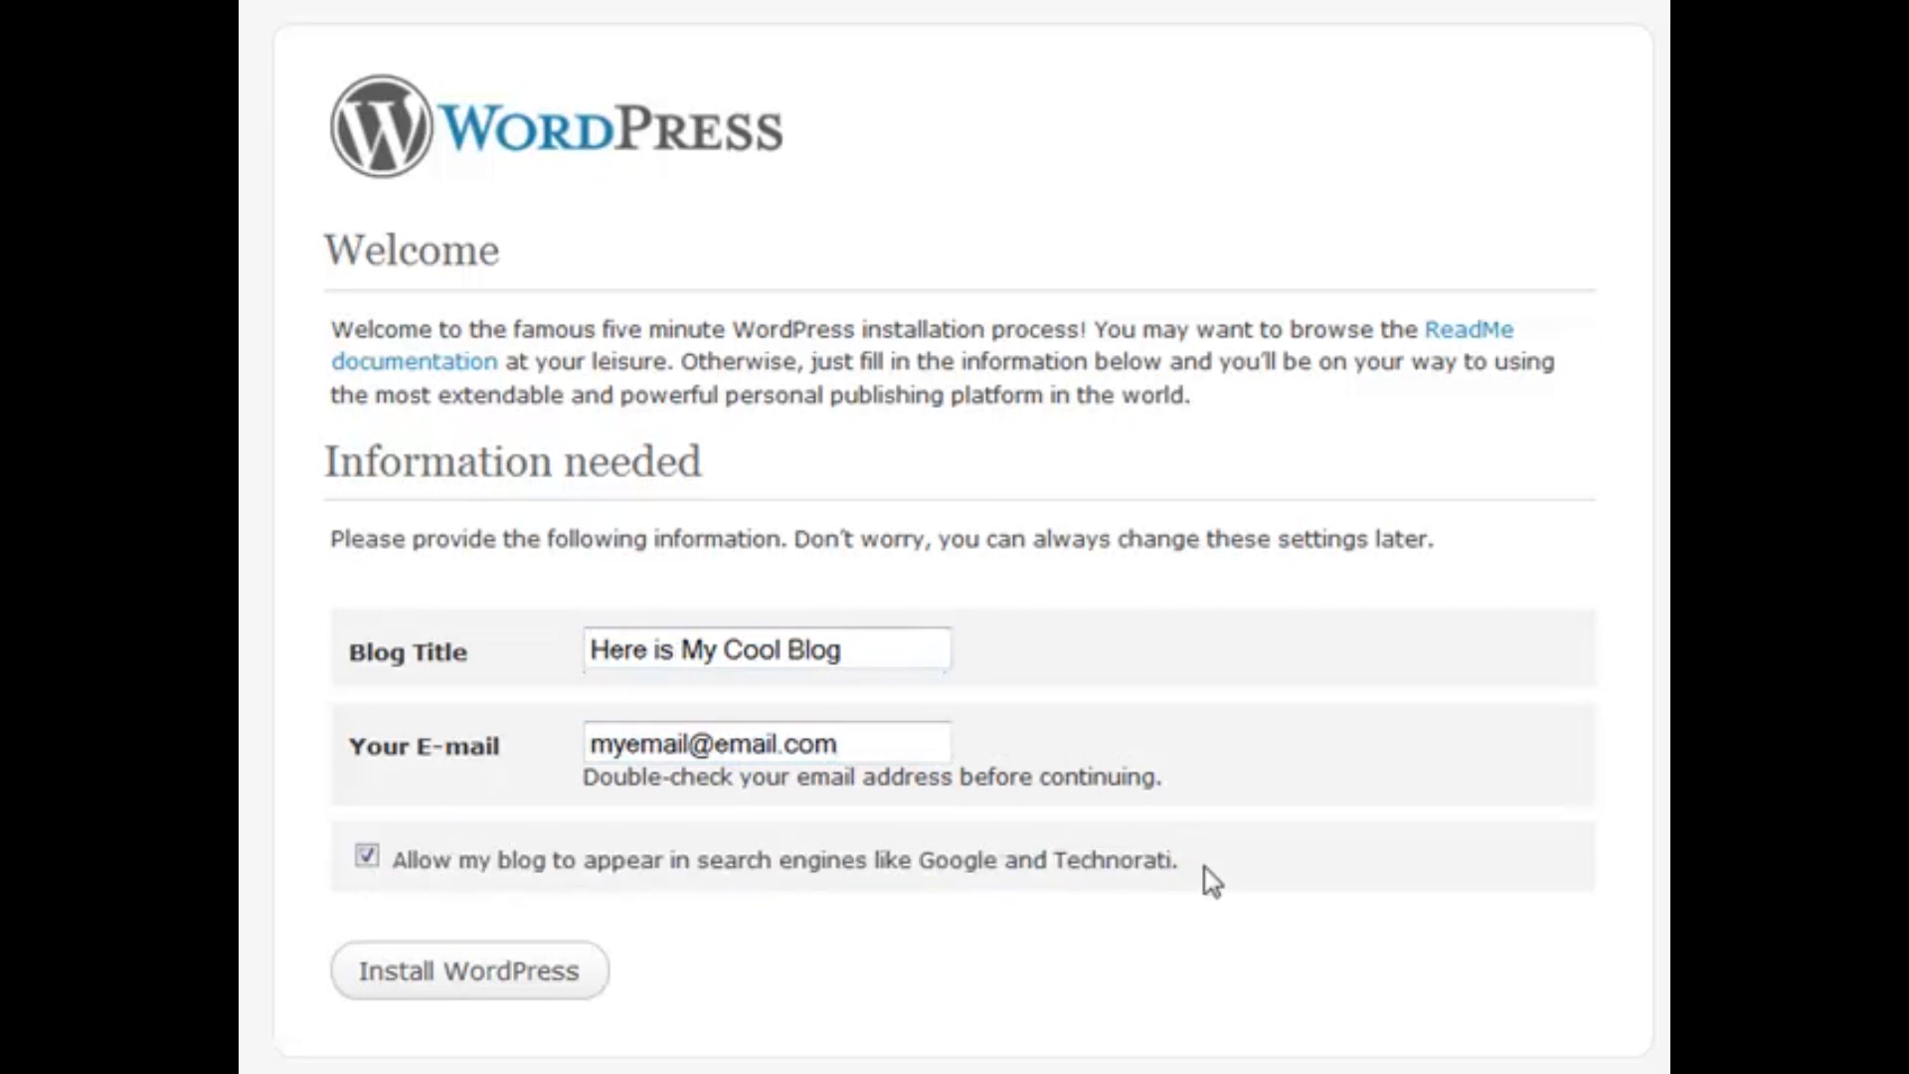
pyautogui.click(478, 980)
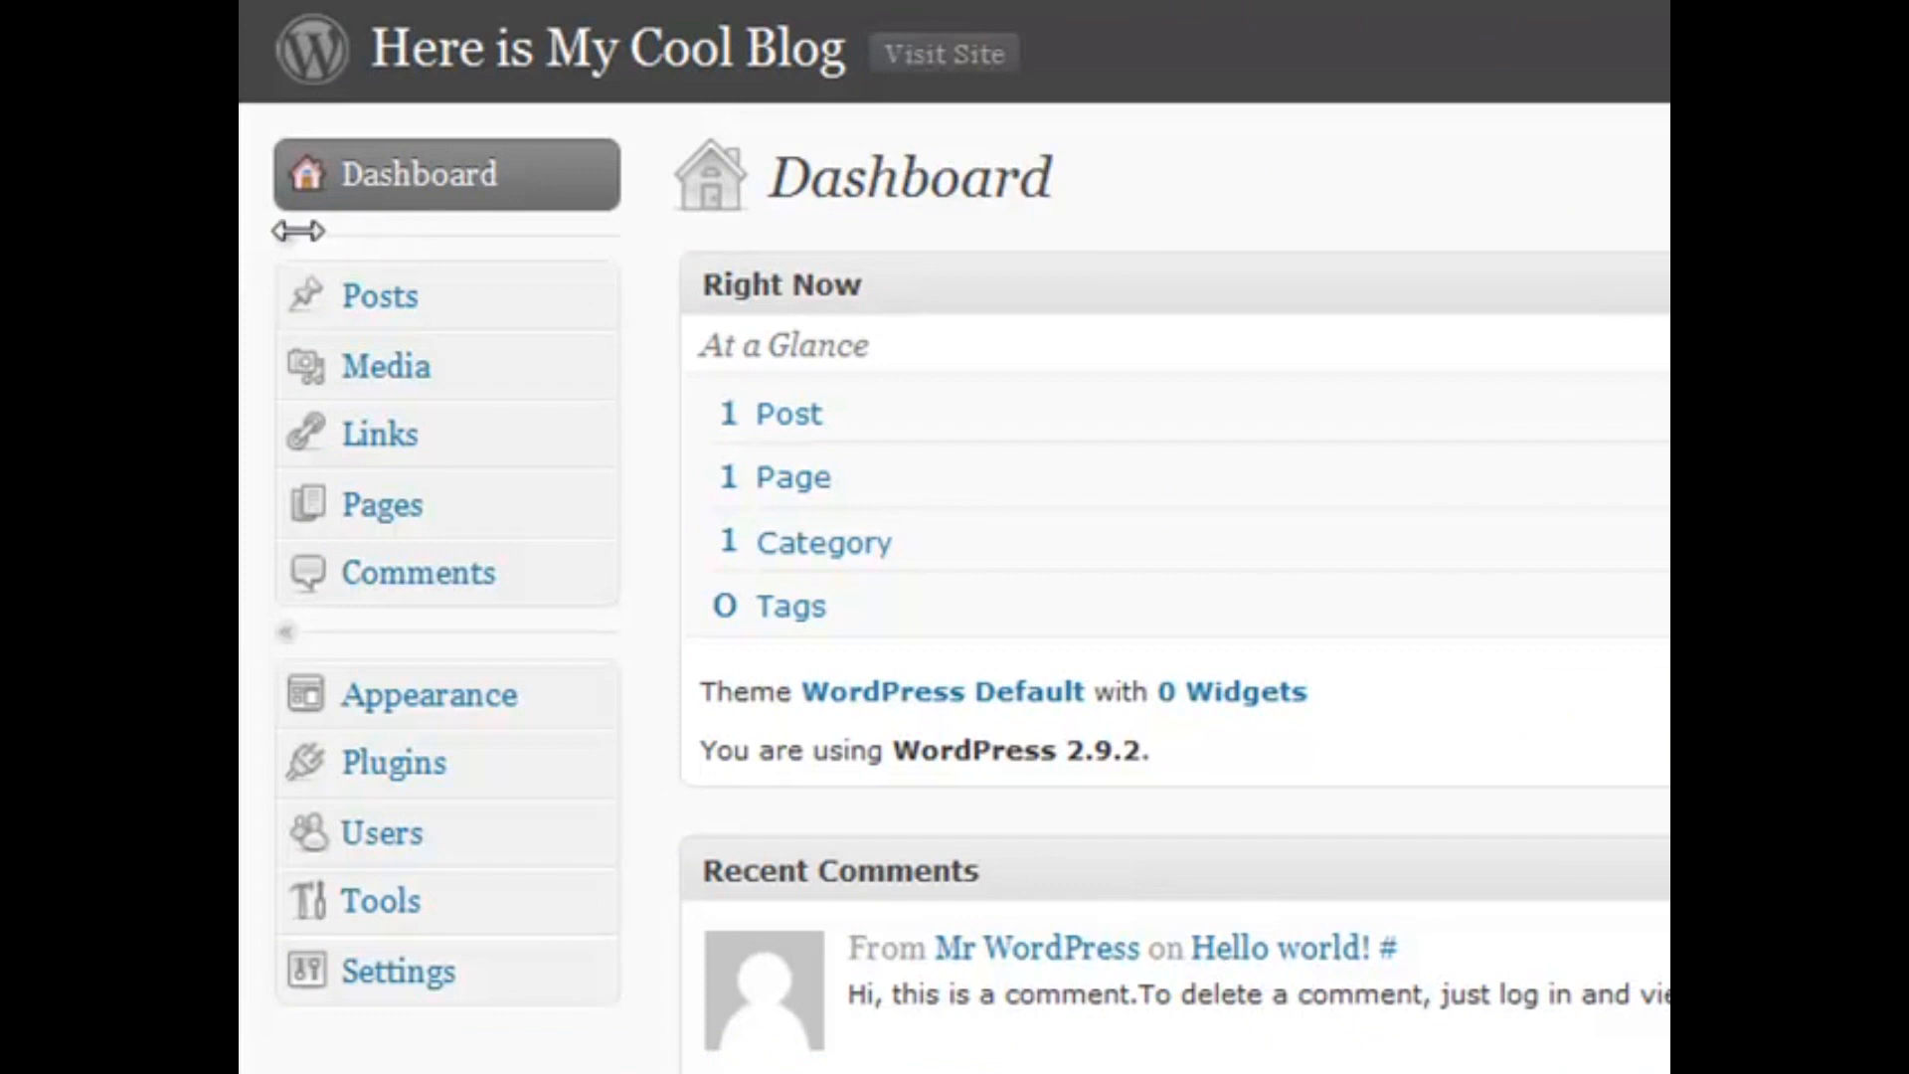
pyautogui.click(301, 636)
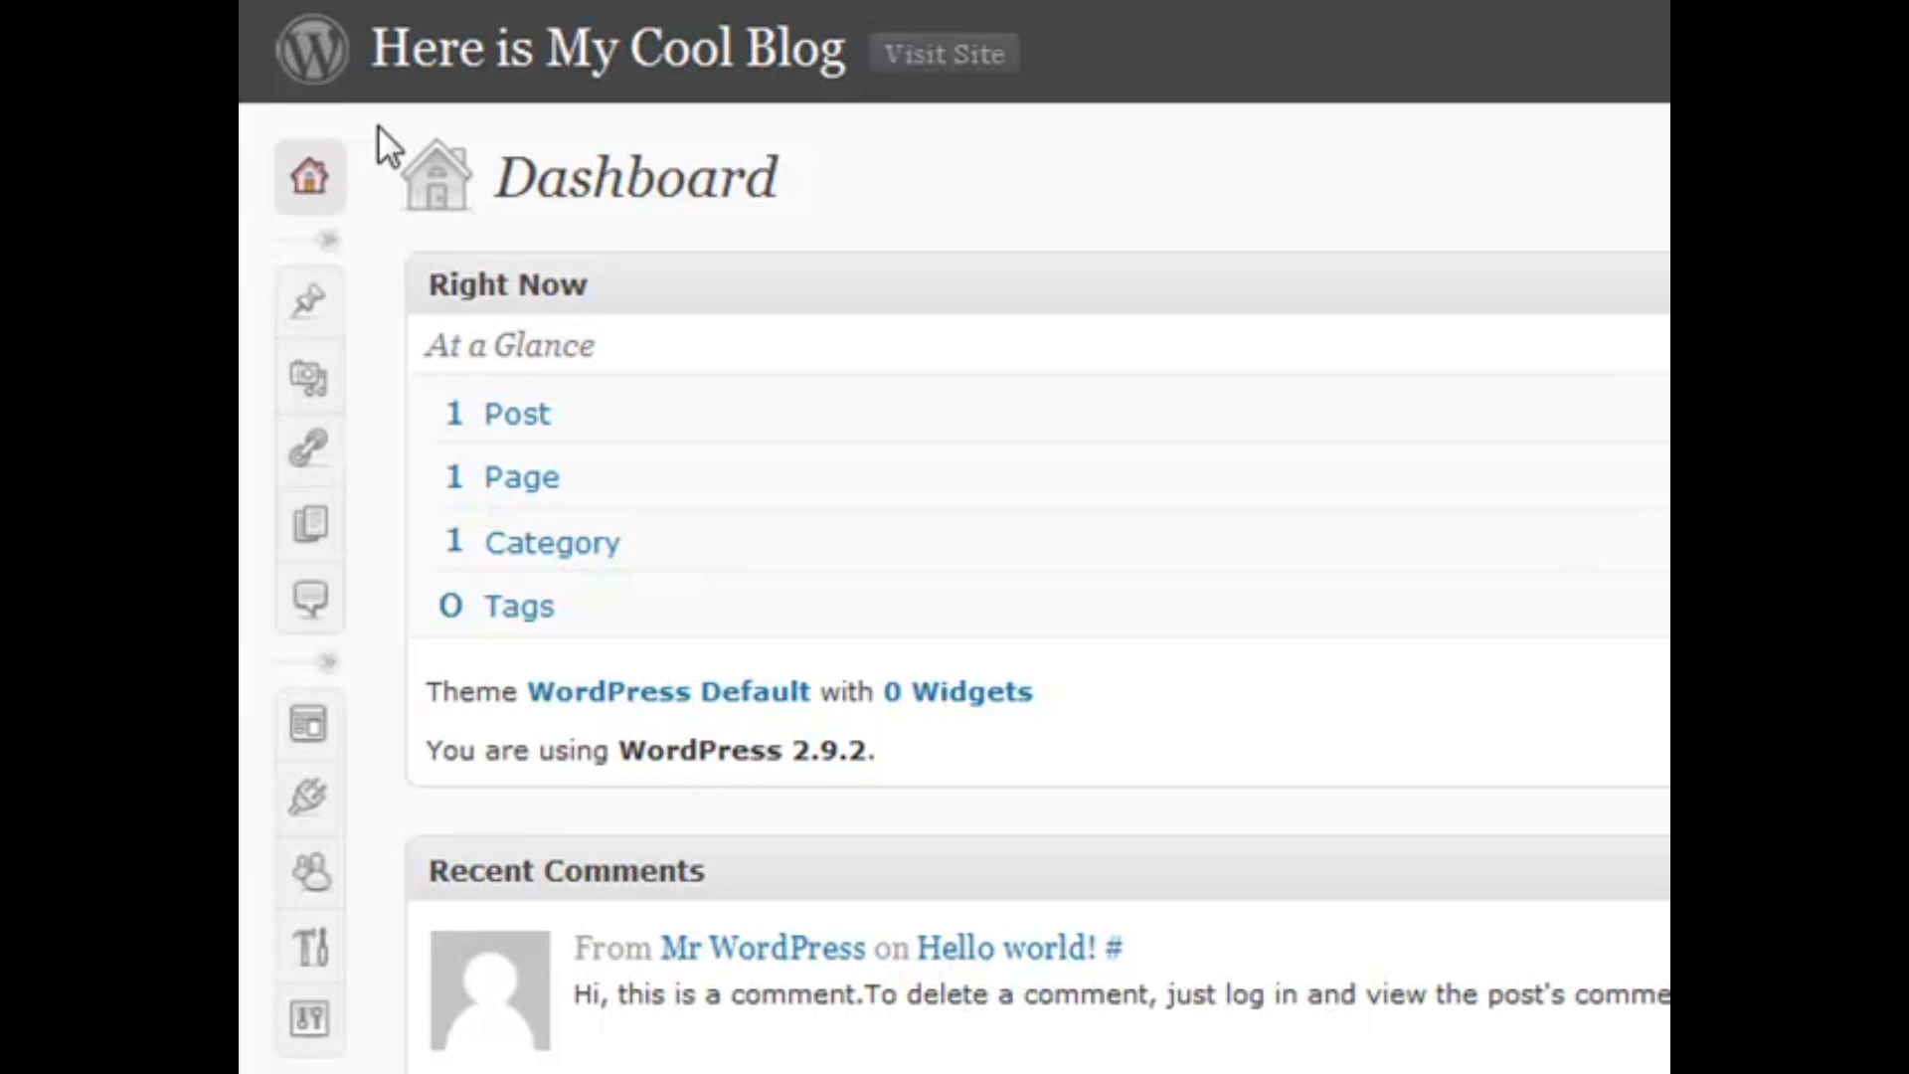
pyautogui.moveTo(315, 324)
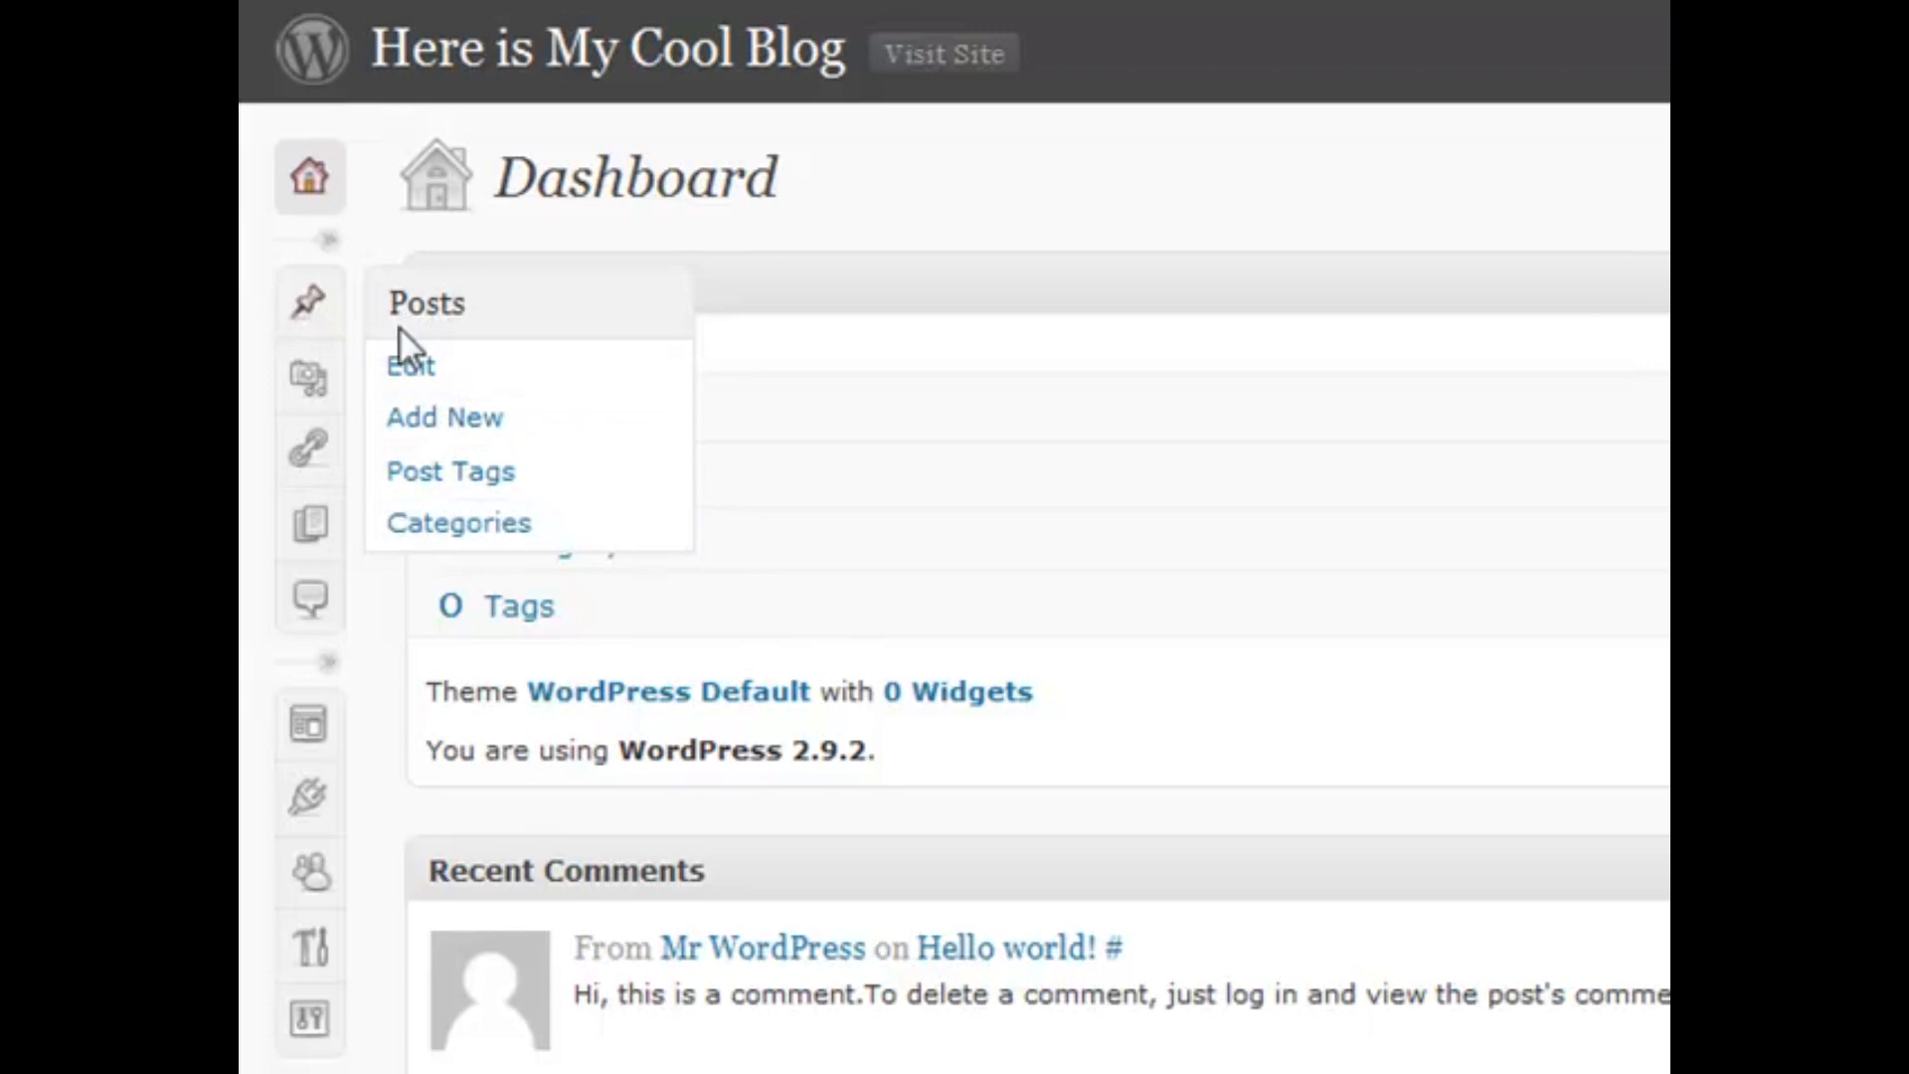
pyautogui.click(337, 242)
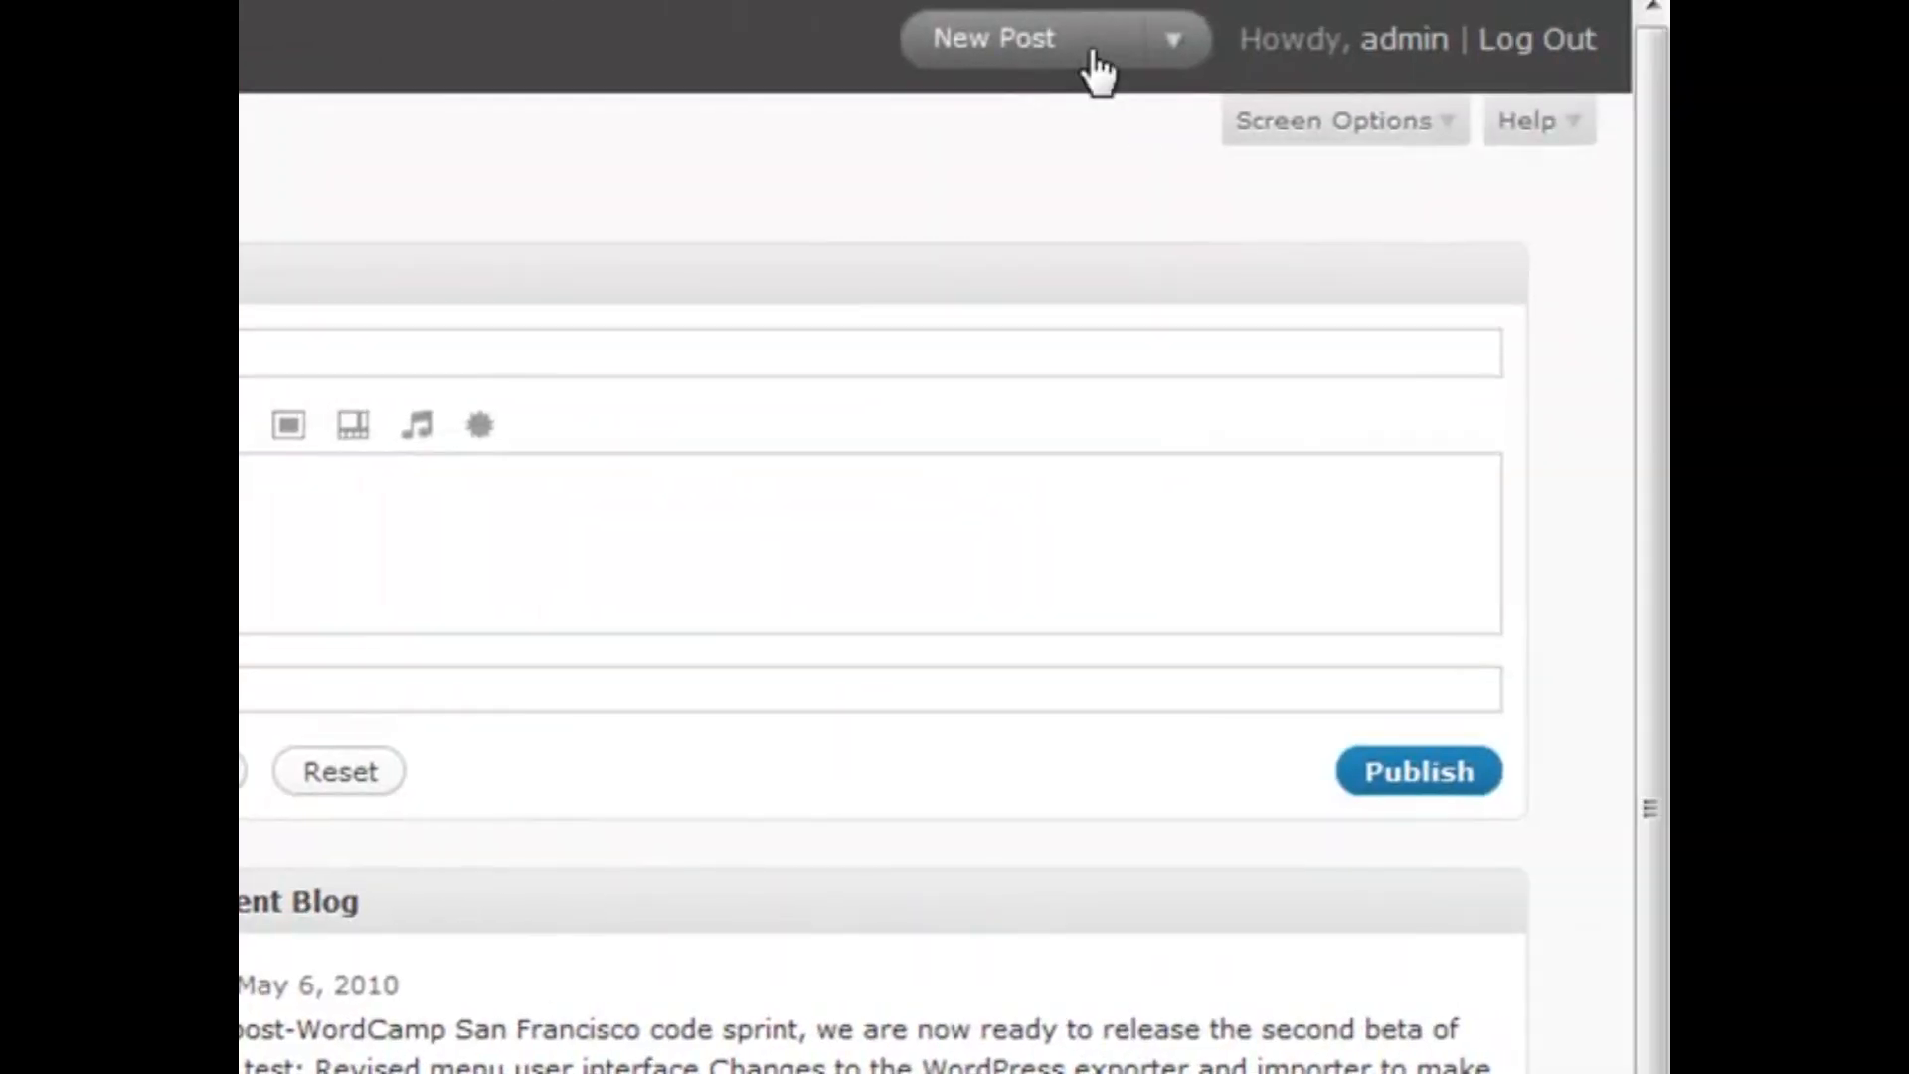
pyautogui.click(1169, 36)
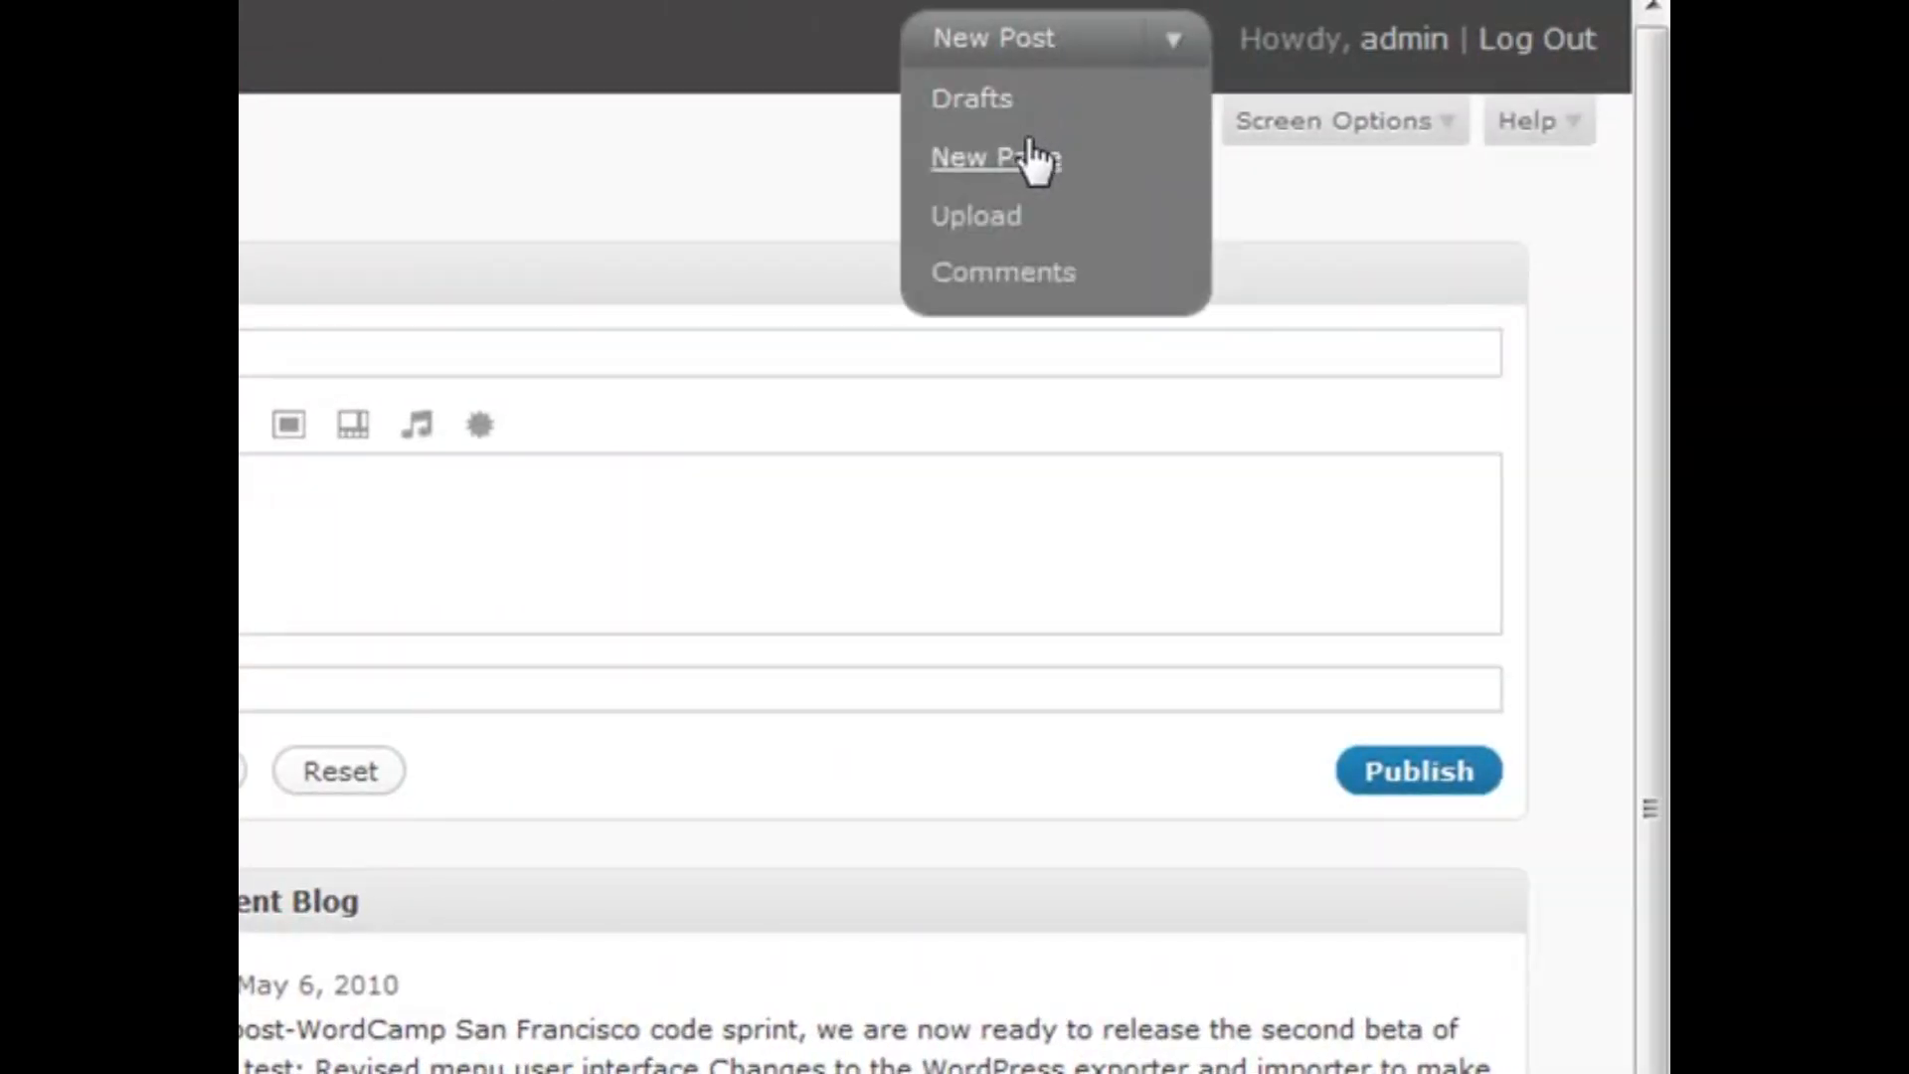
pyautogui.click(982, 58)
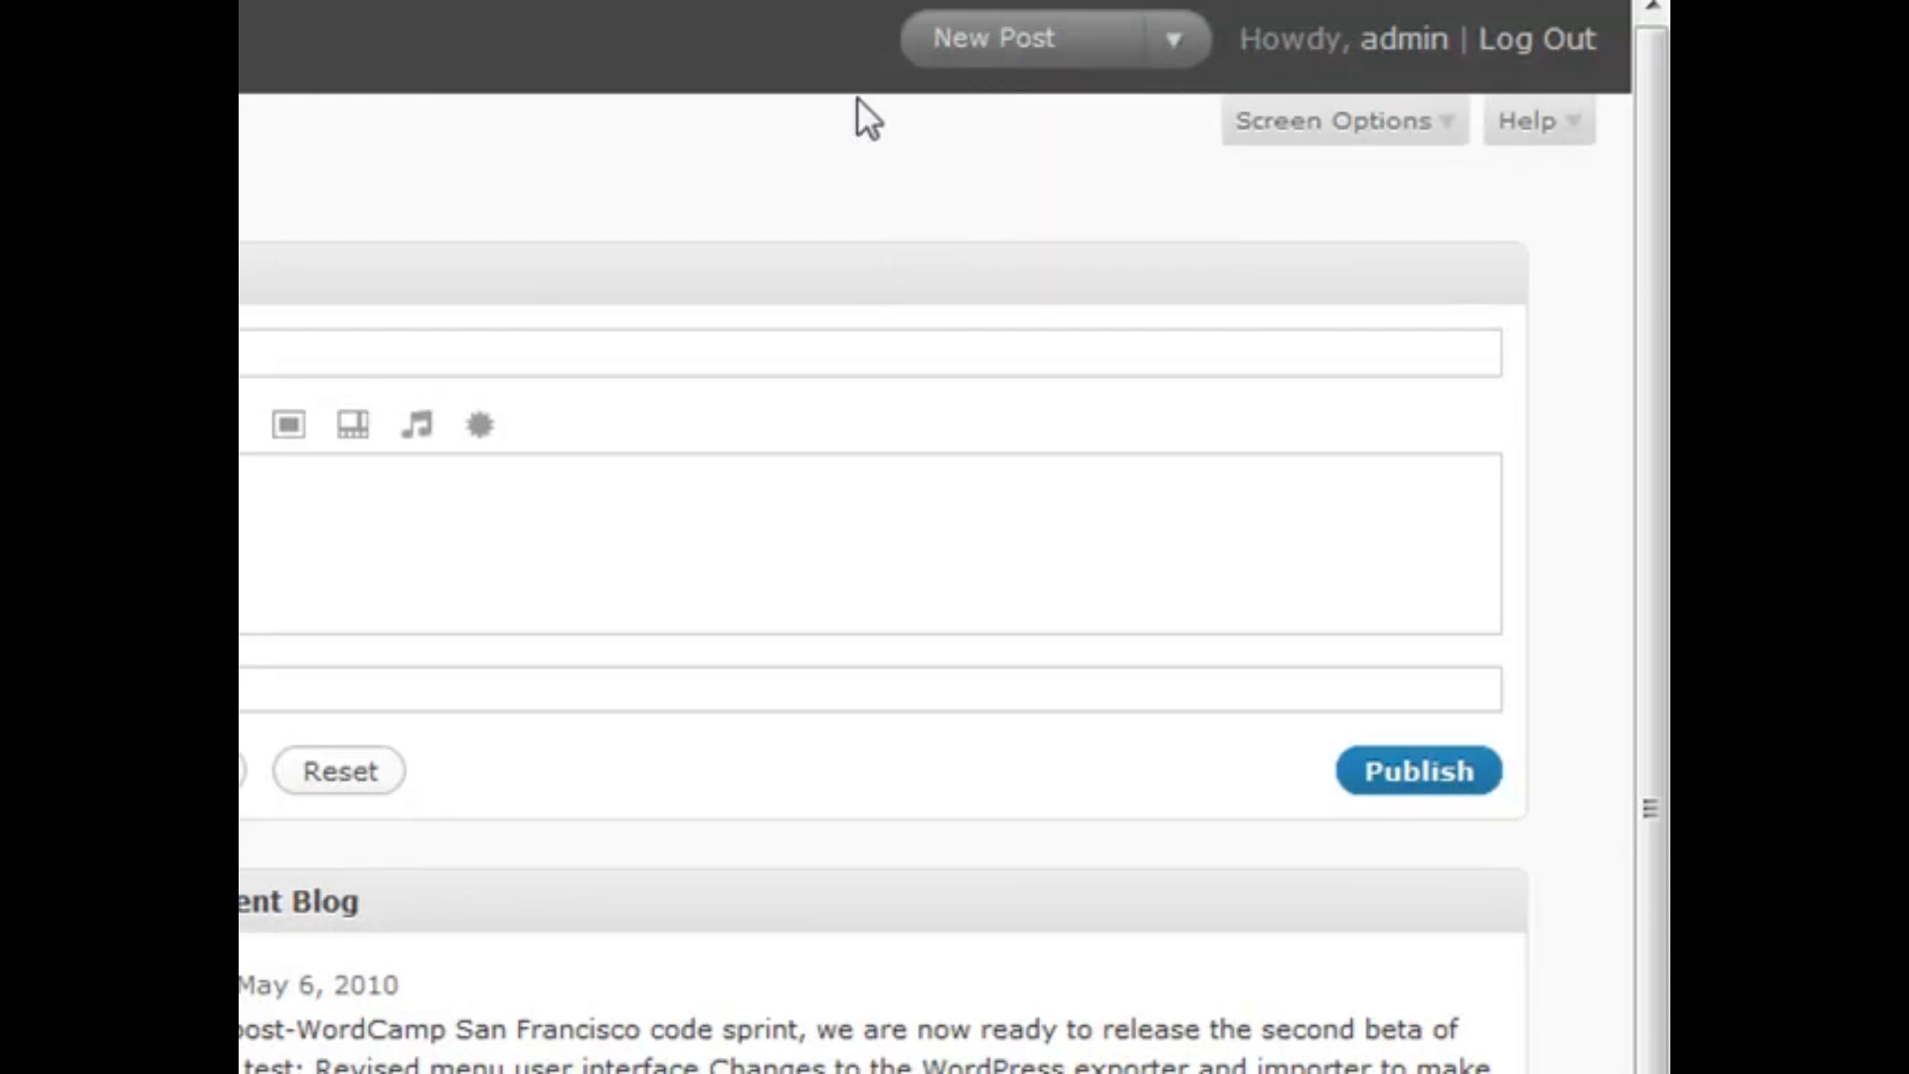
pyautogui.click(1161, 41)
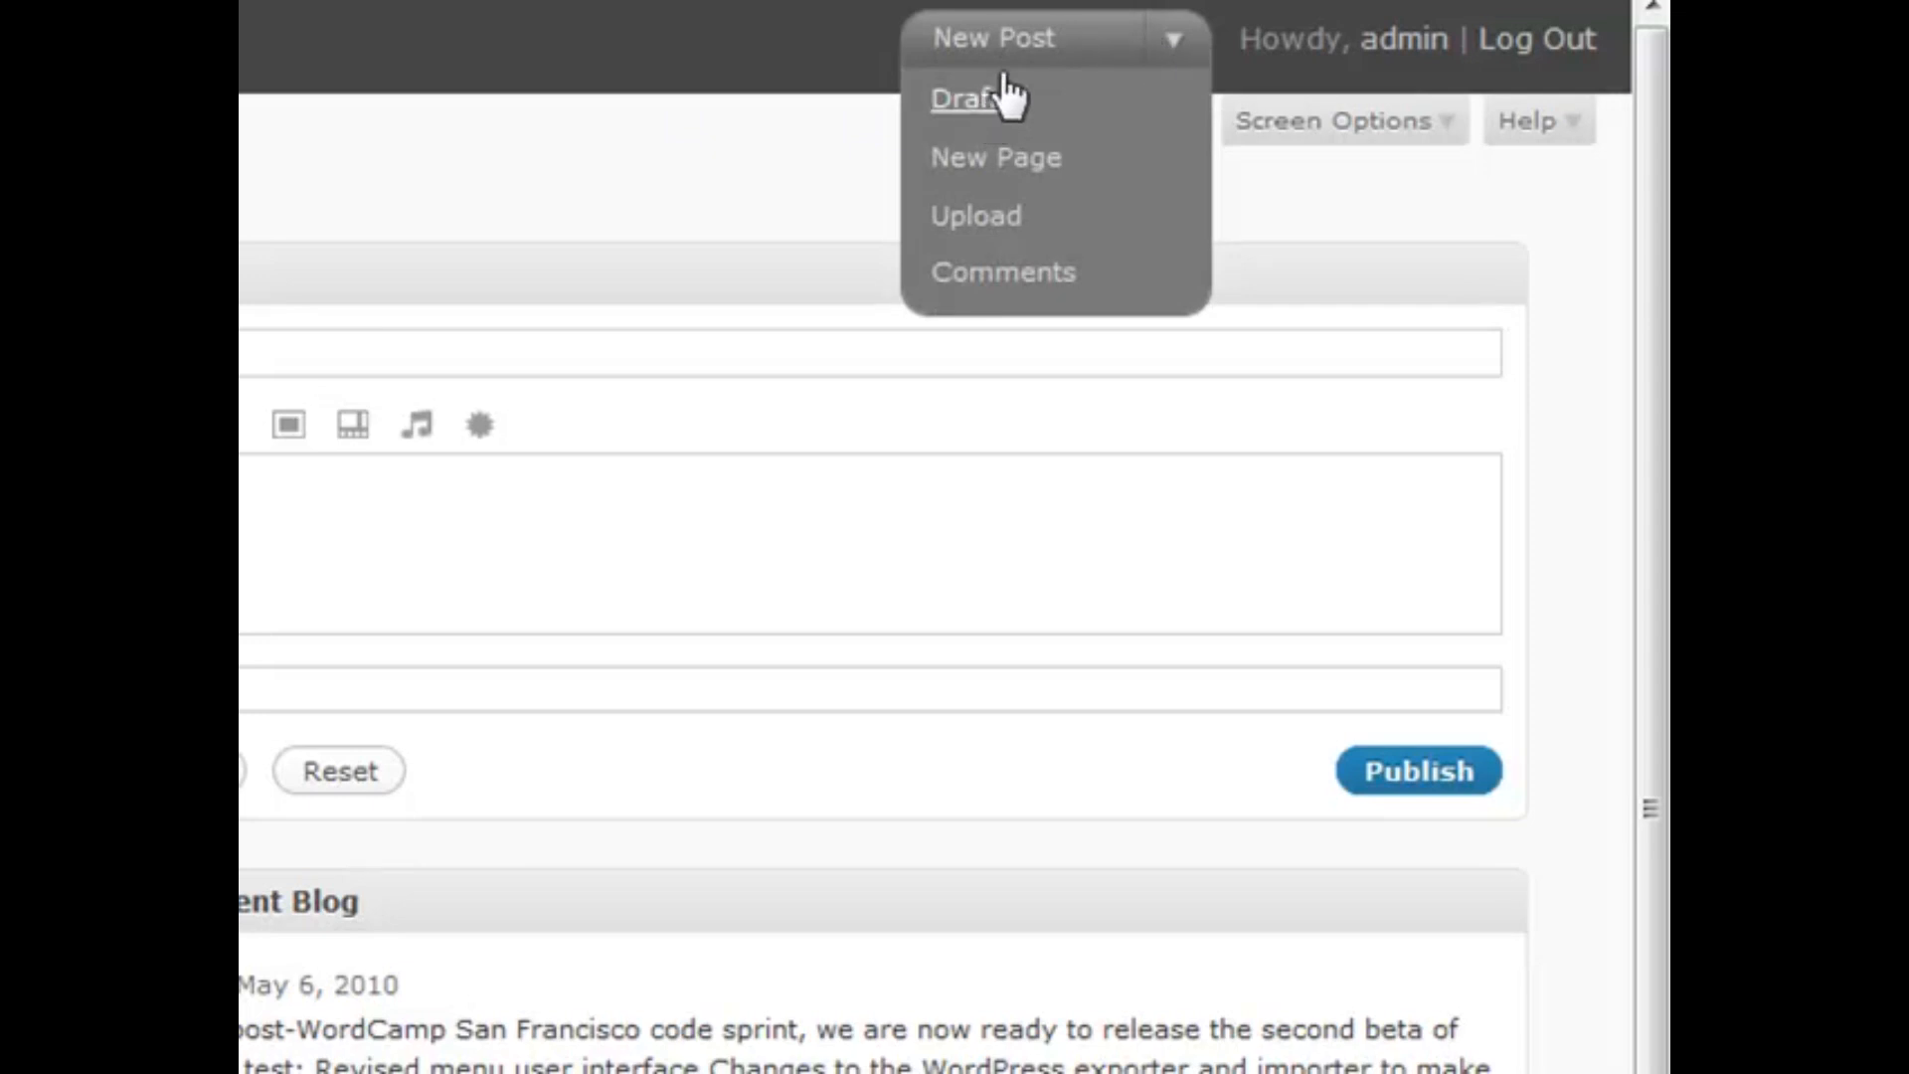
pyautogui.click(1169, 40)
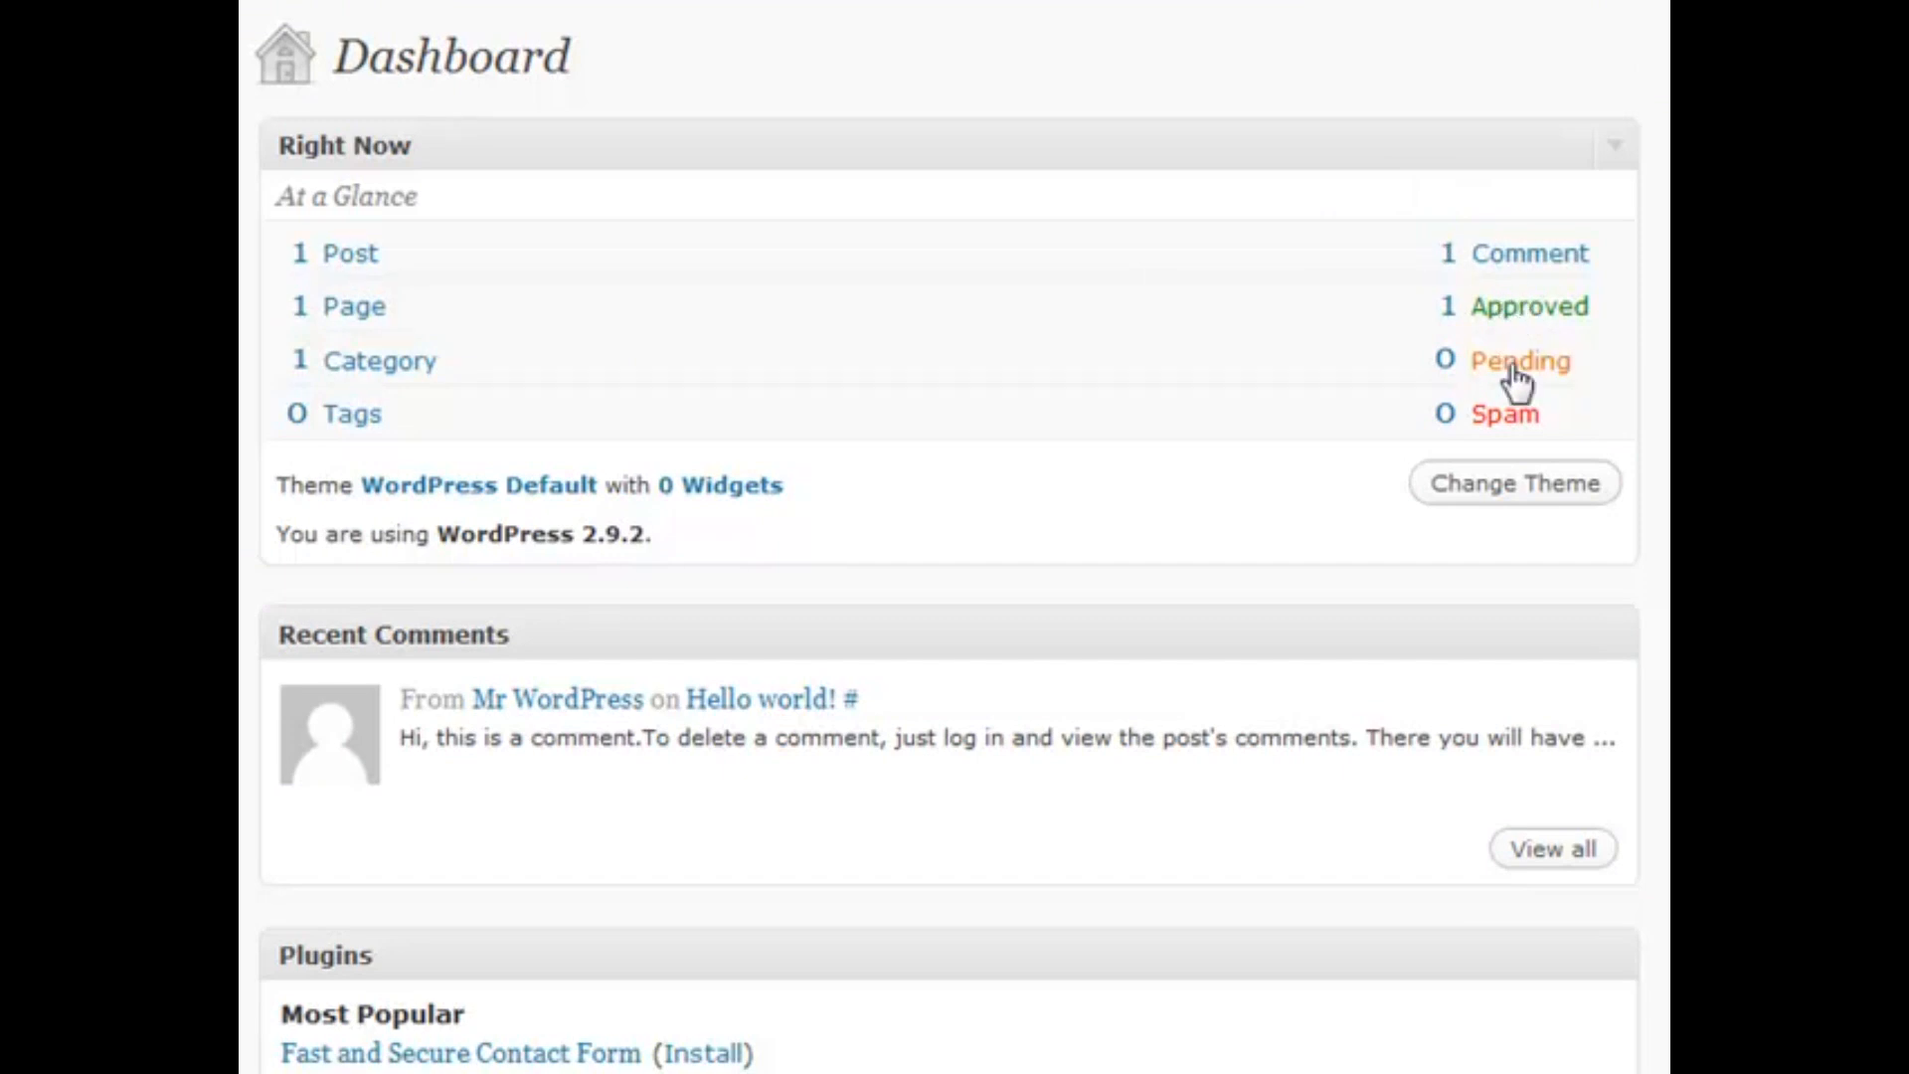
pyautogui.moveTo(1557, 416); pyautogui.dragTo(1399, 412)
pyautogui.click(1354, 415)
pyautogui.moveTo(325, 537); pyautogui.dragTo(439, 535)
pyautogui.click(679, 535)
pyautogui.click(448, 534)
pyautogui.scroll(-2, 1380, 633)
pyautogui.scroll(-1, 1373, 619)
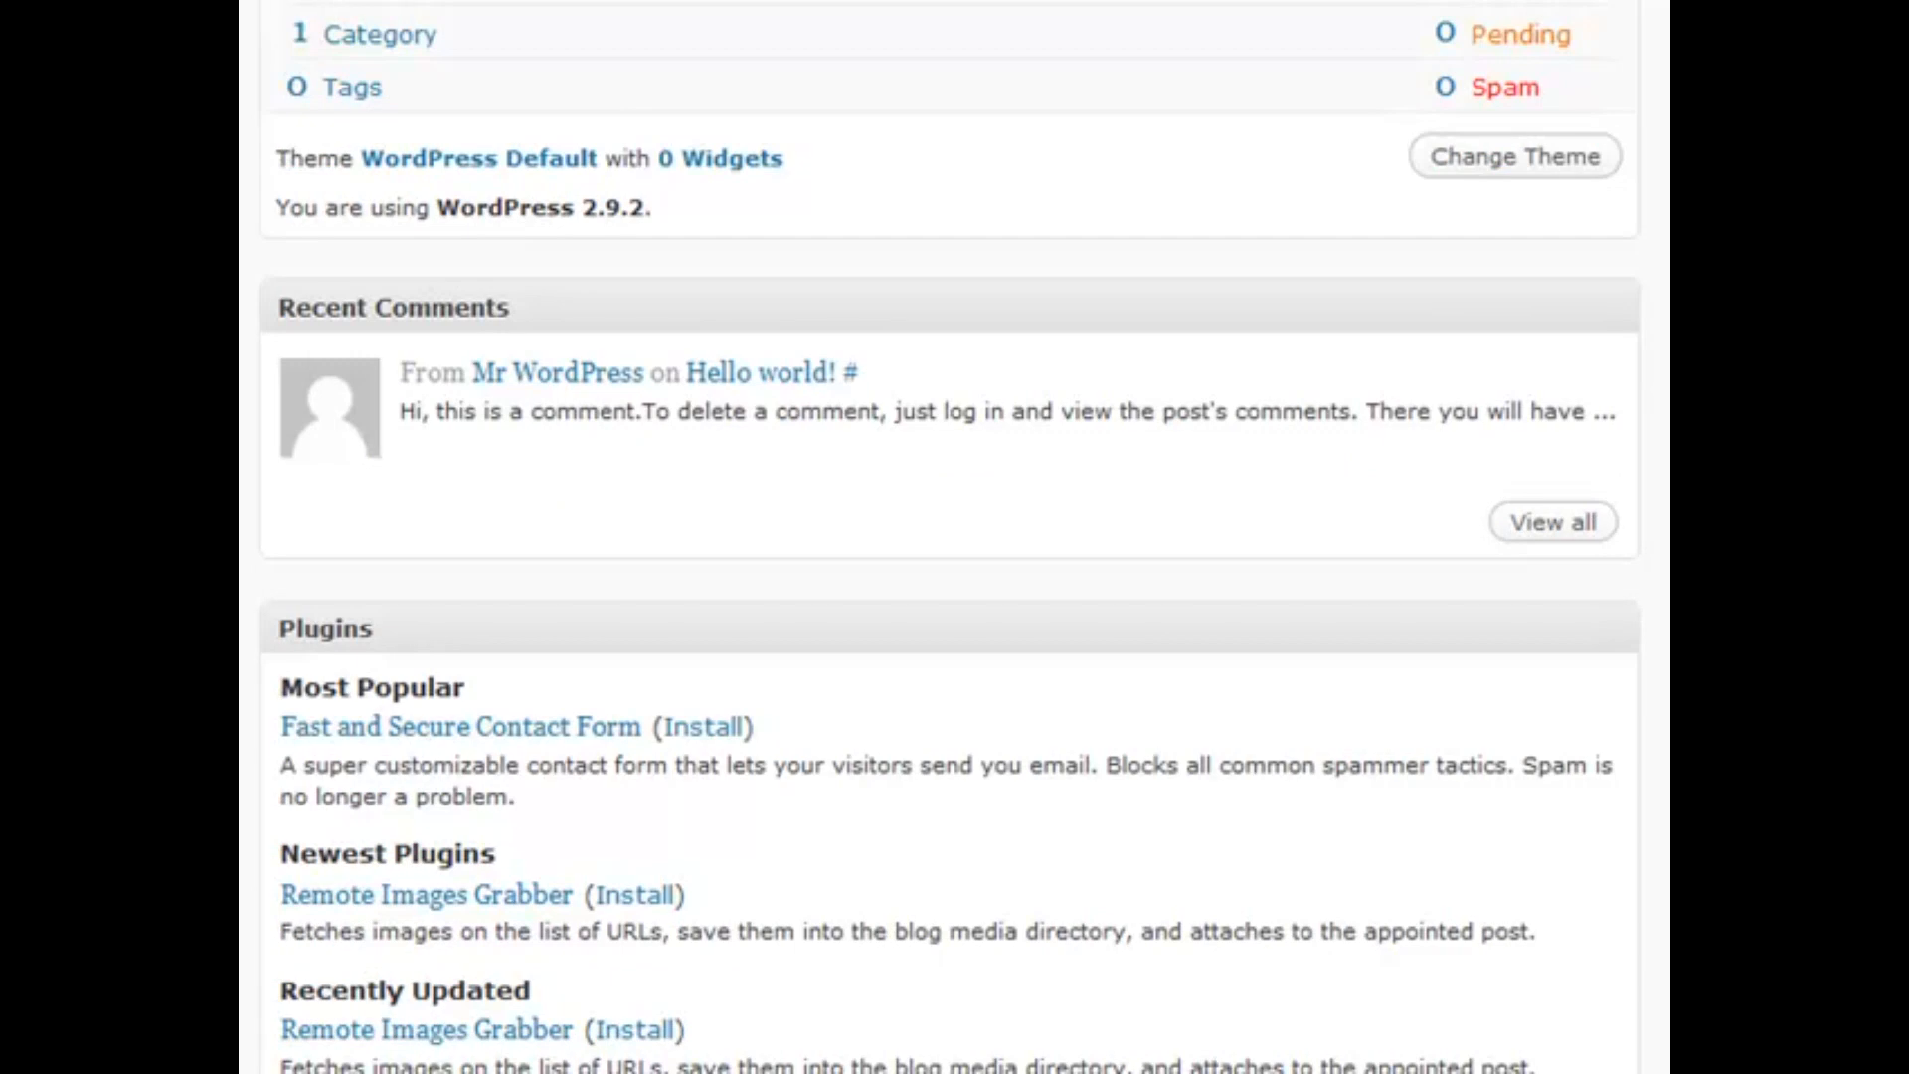
pyautogui.scroll(3, 1355, 838)
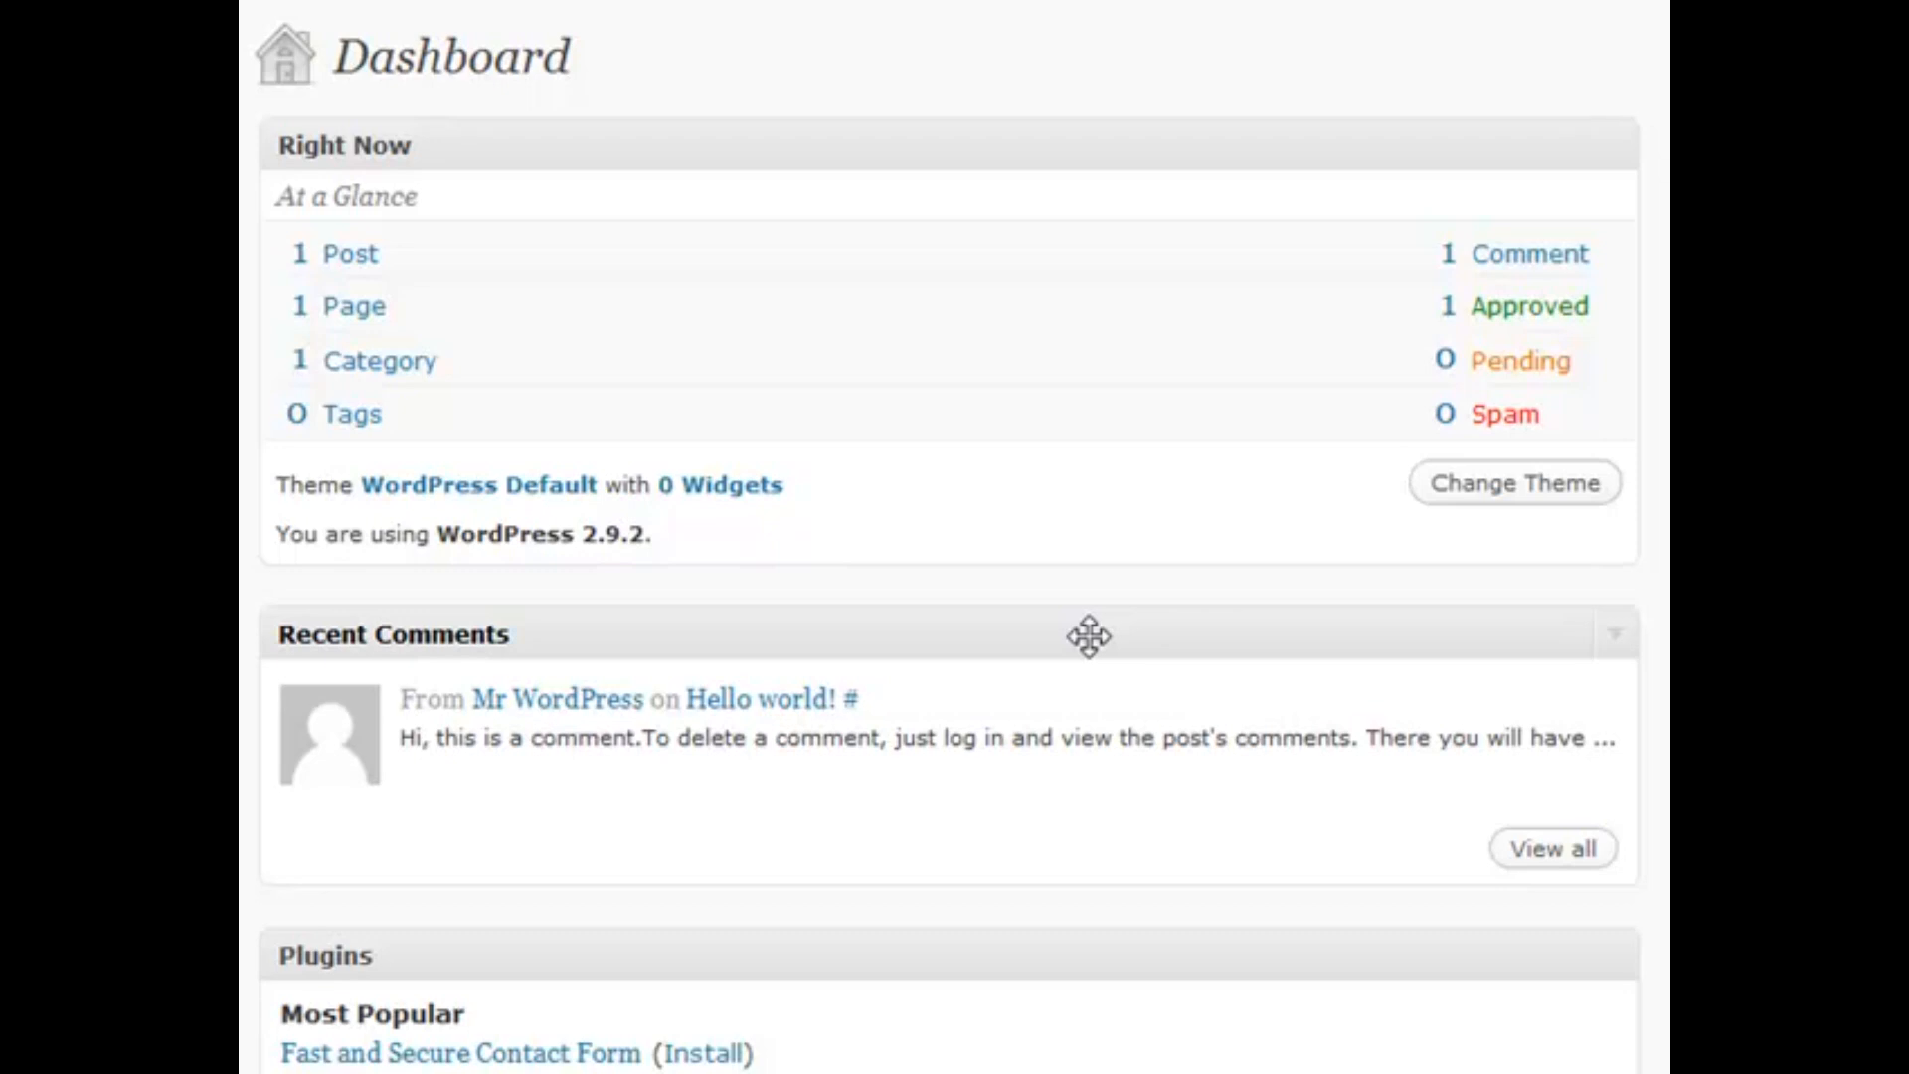
pyautogui.moveTo(660, 767)
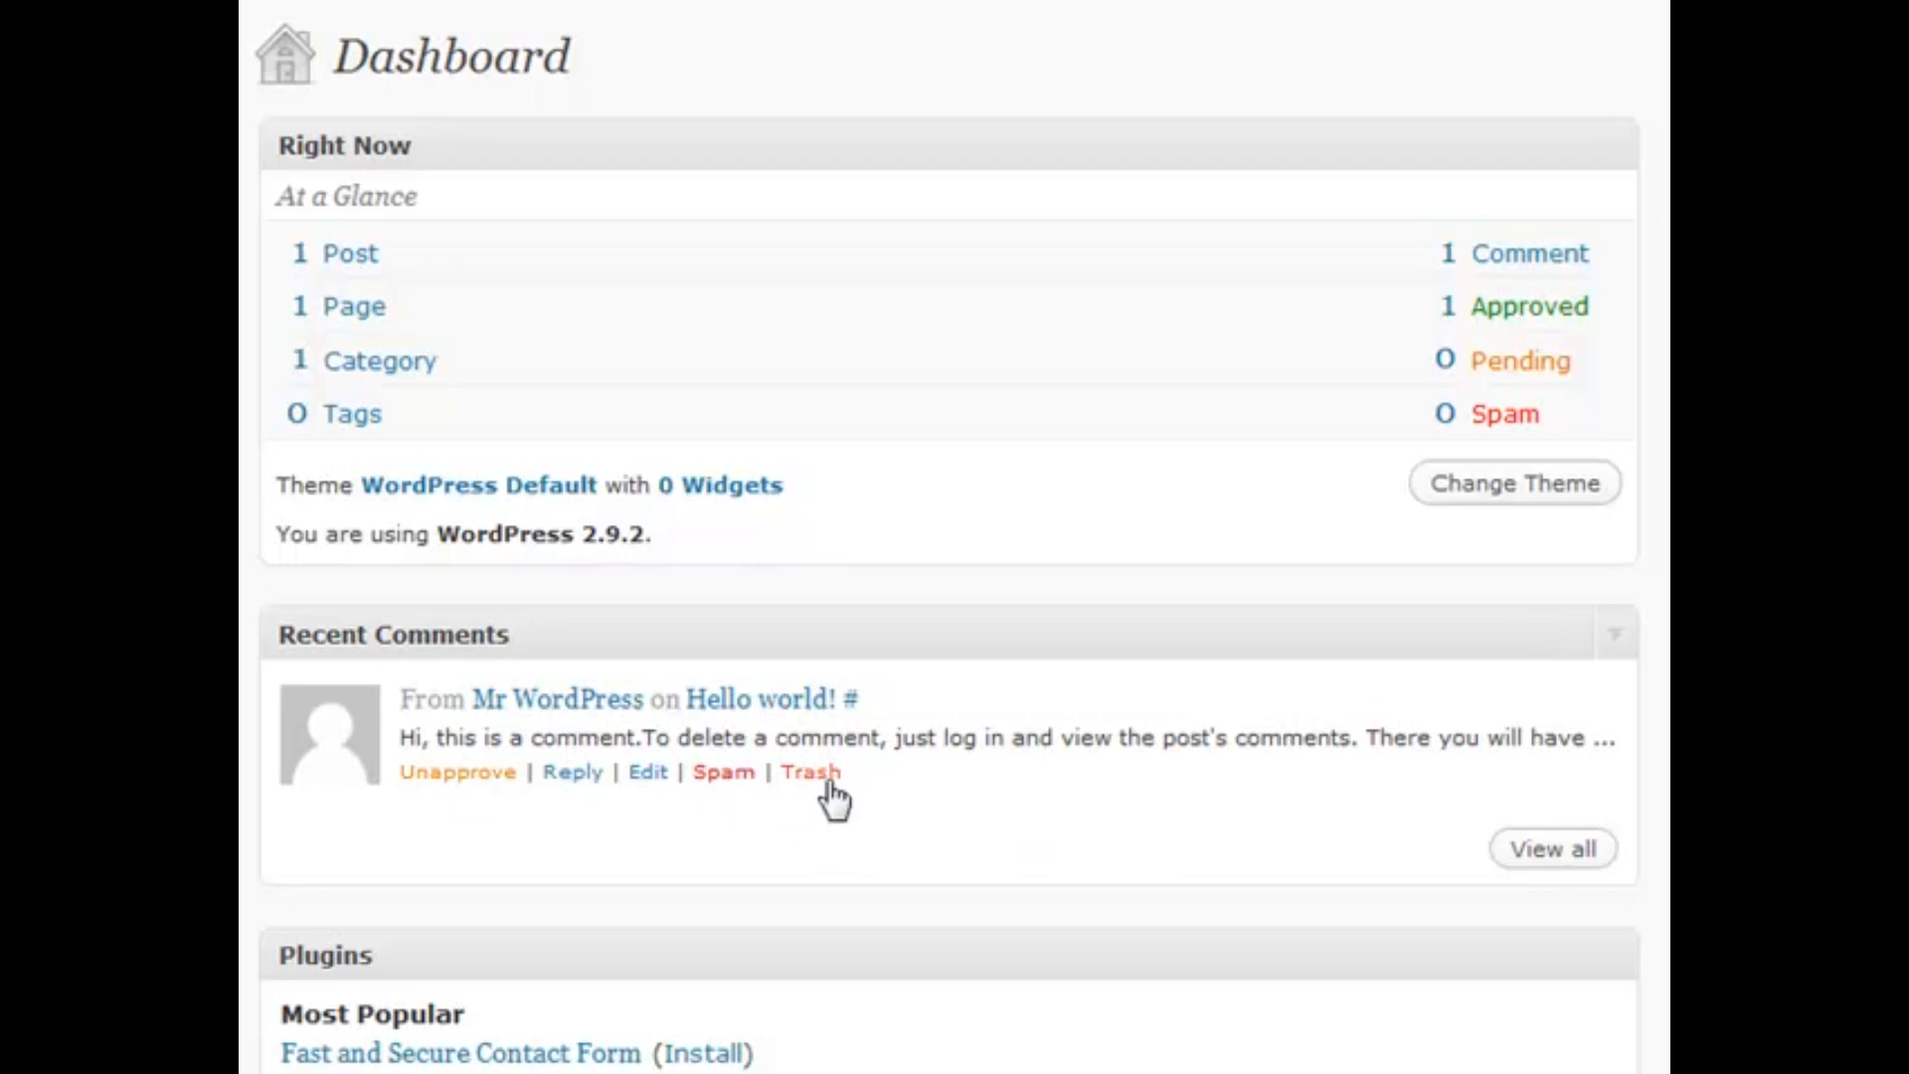
pyautogui.scroll(-7, 1064, 622)
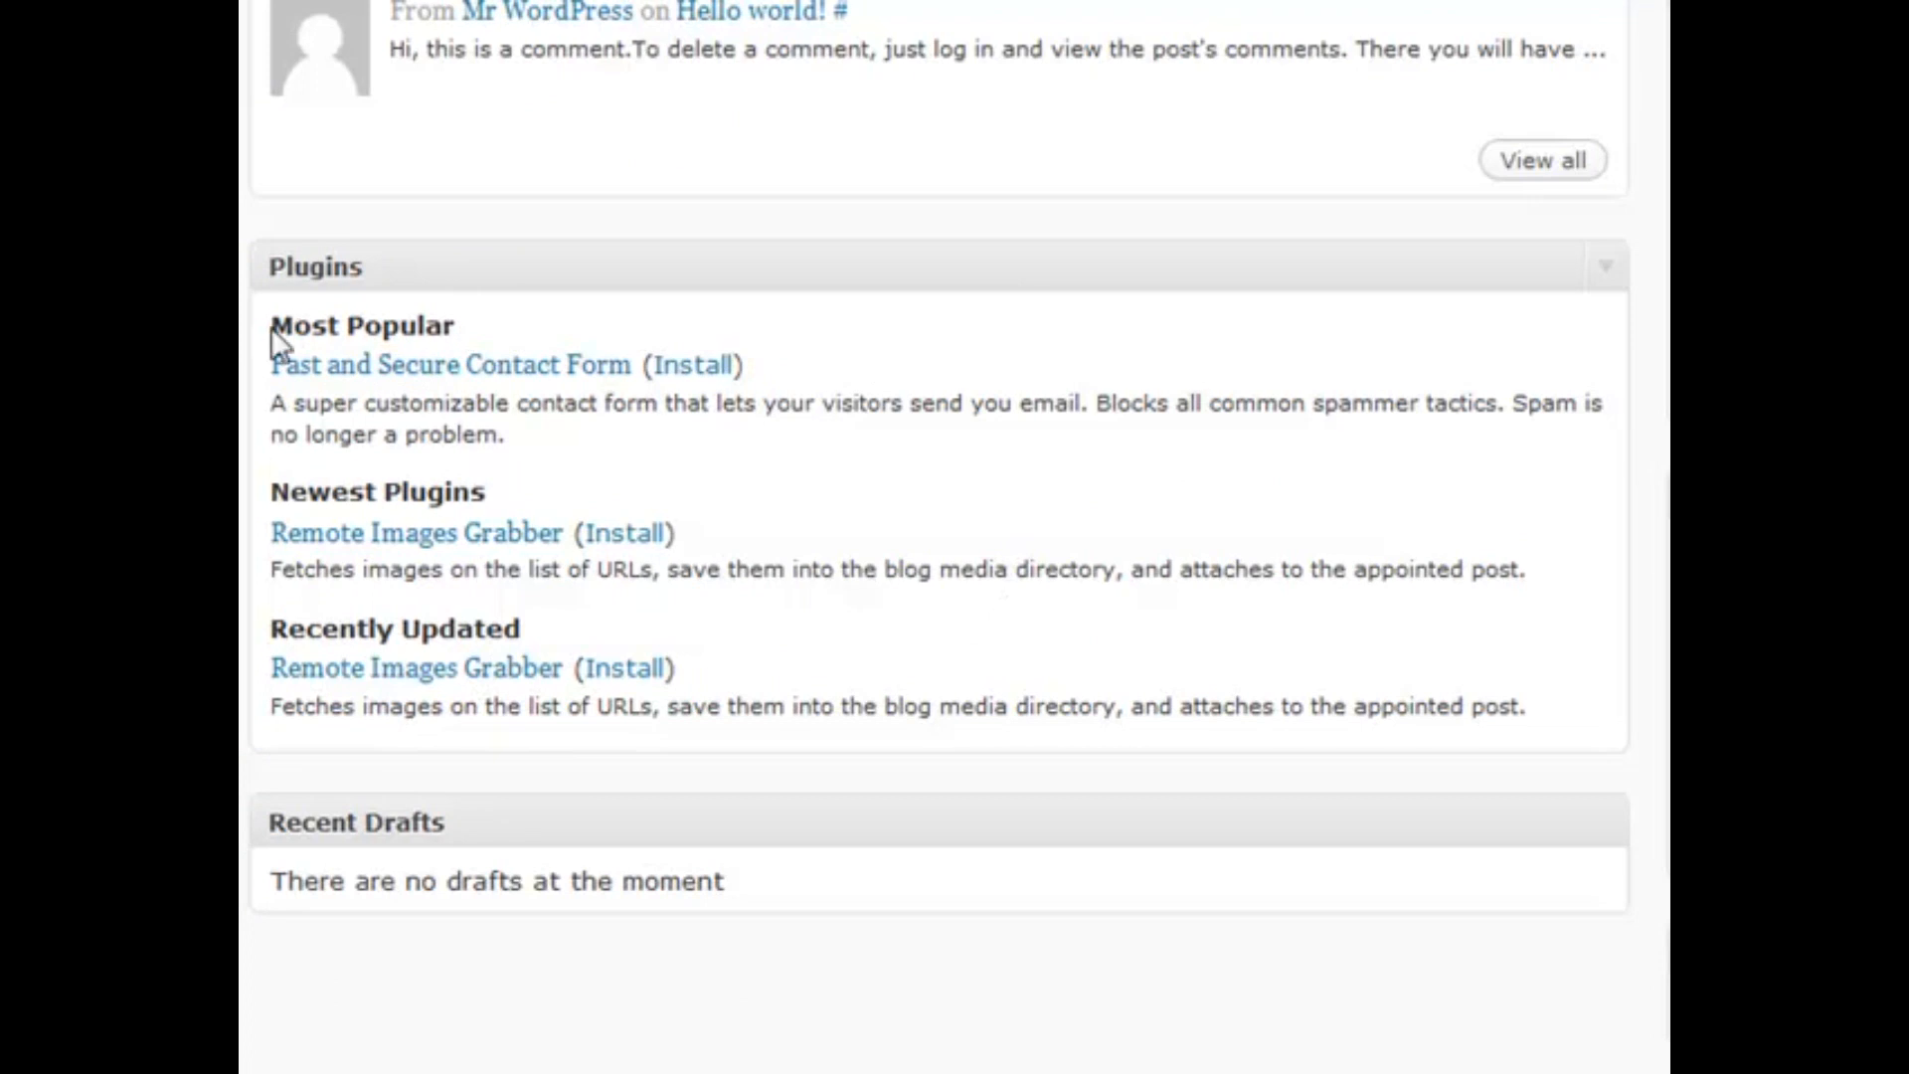
pyautogui.scroll(-2, 829, 473)
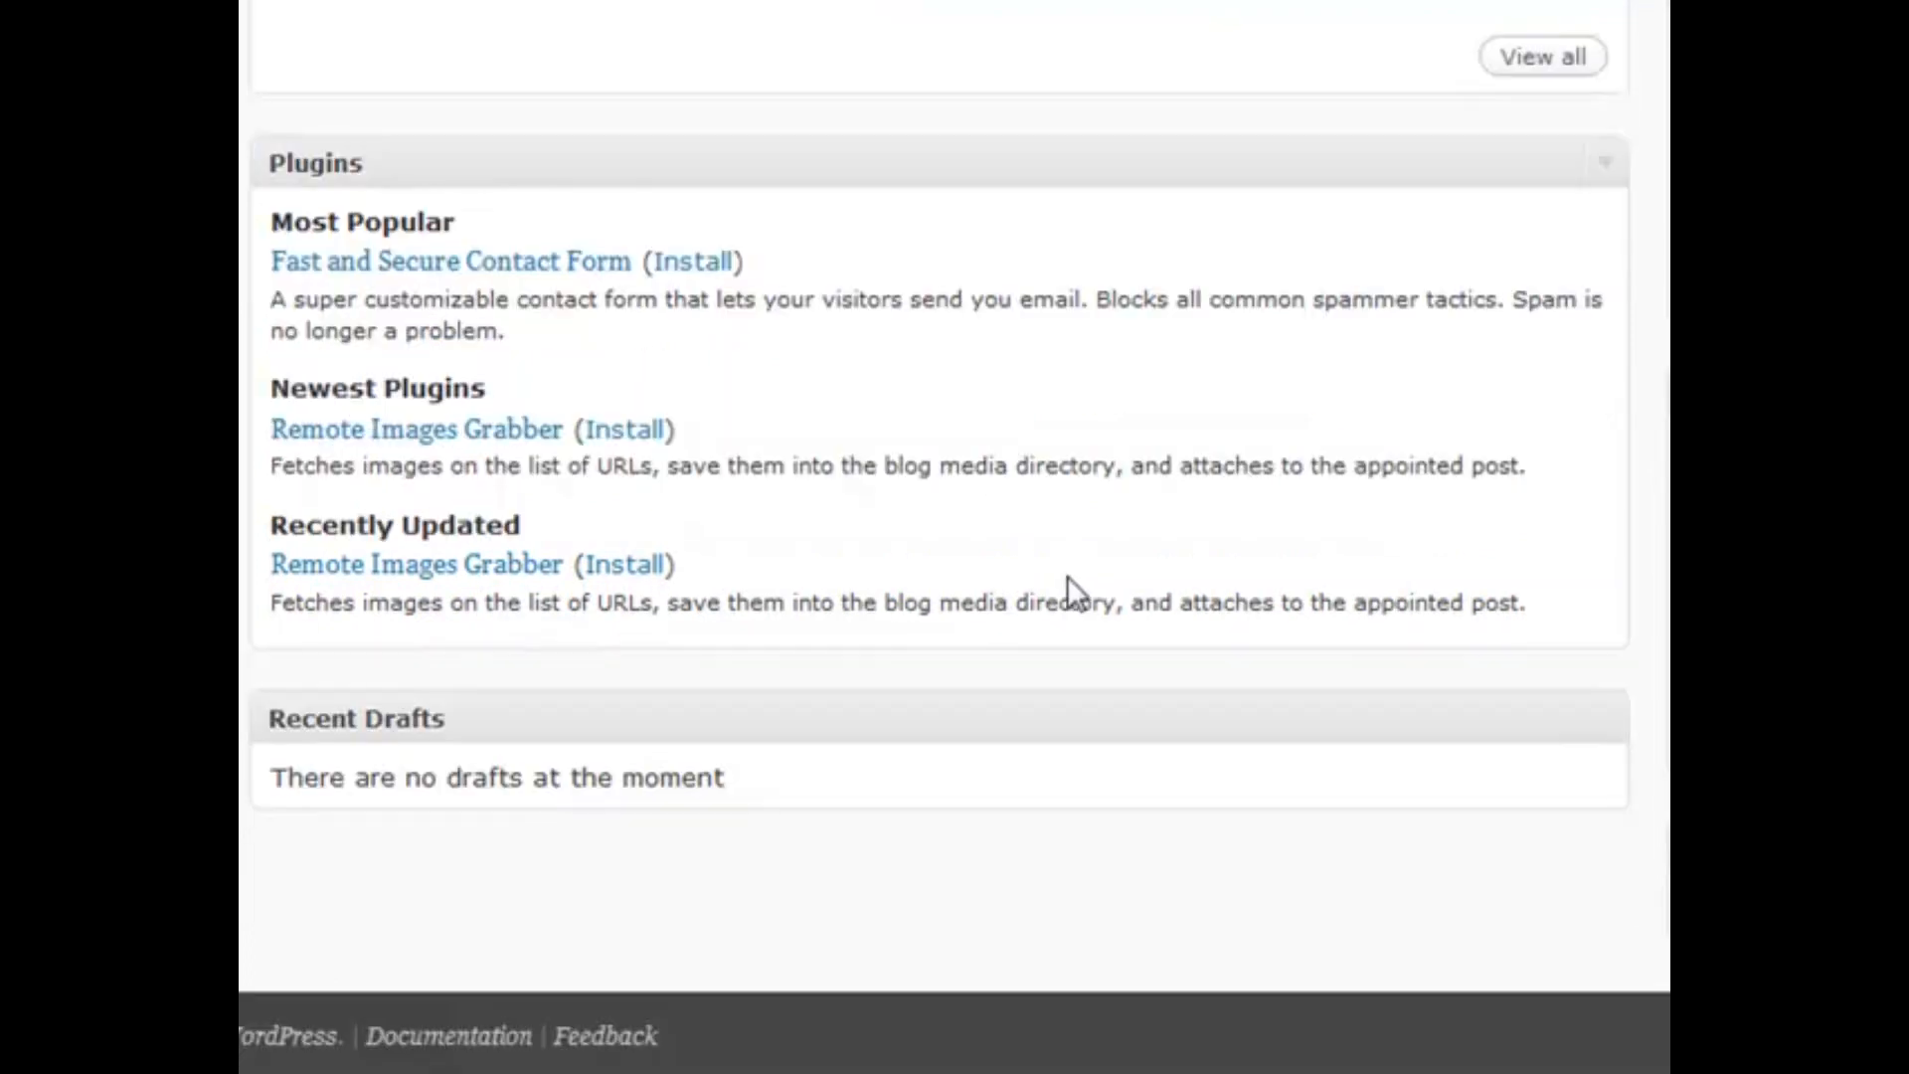
pyautogui.click(781, 709)
pyautogui.click(780, 710)
pyautogui.scroll(3, 1190, 682)
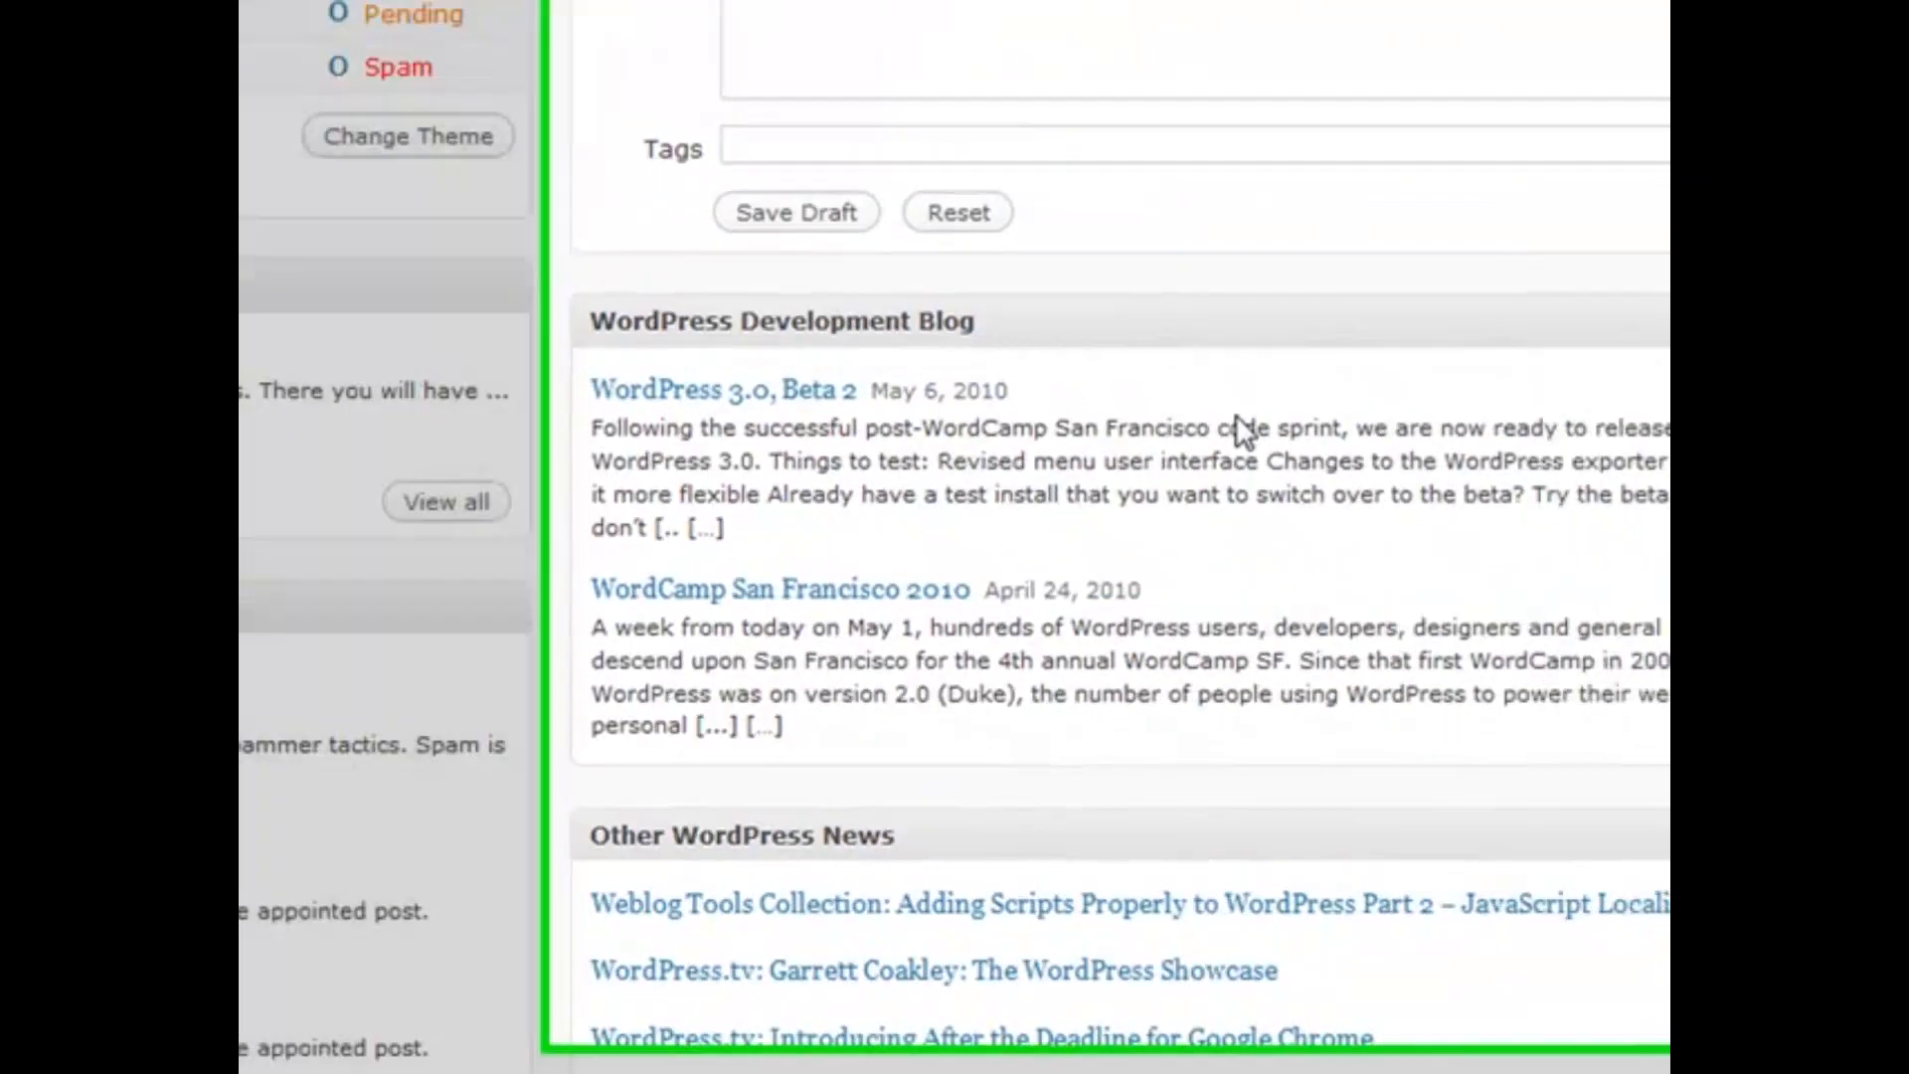
pyautogui.scroll(-2, 850, 428)
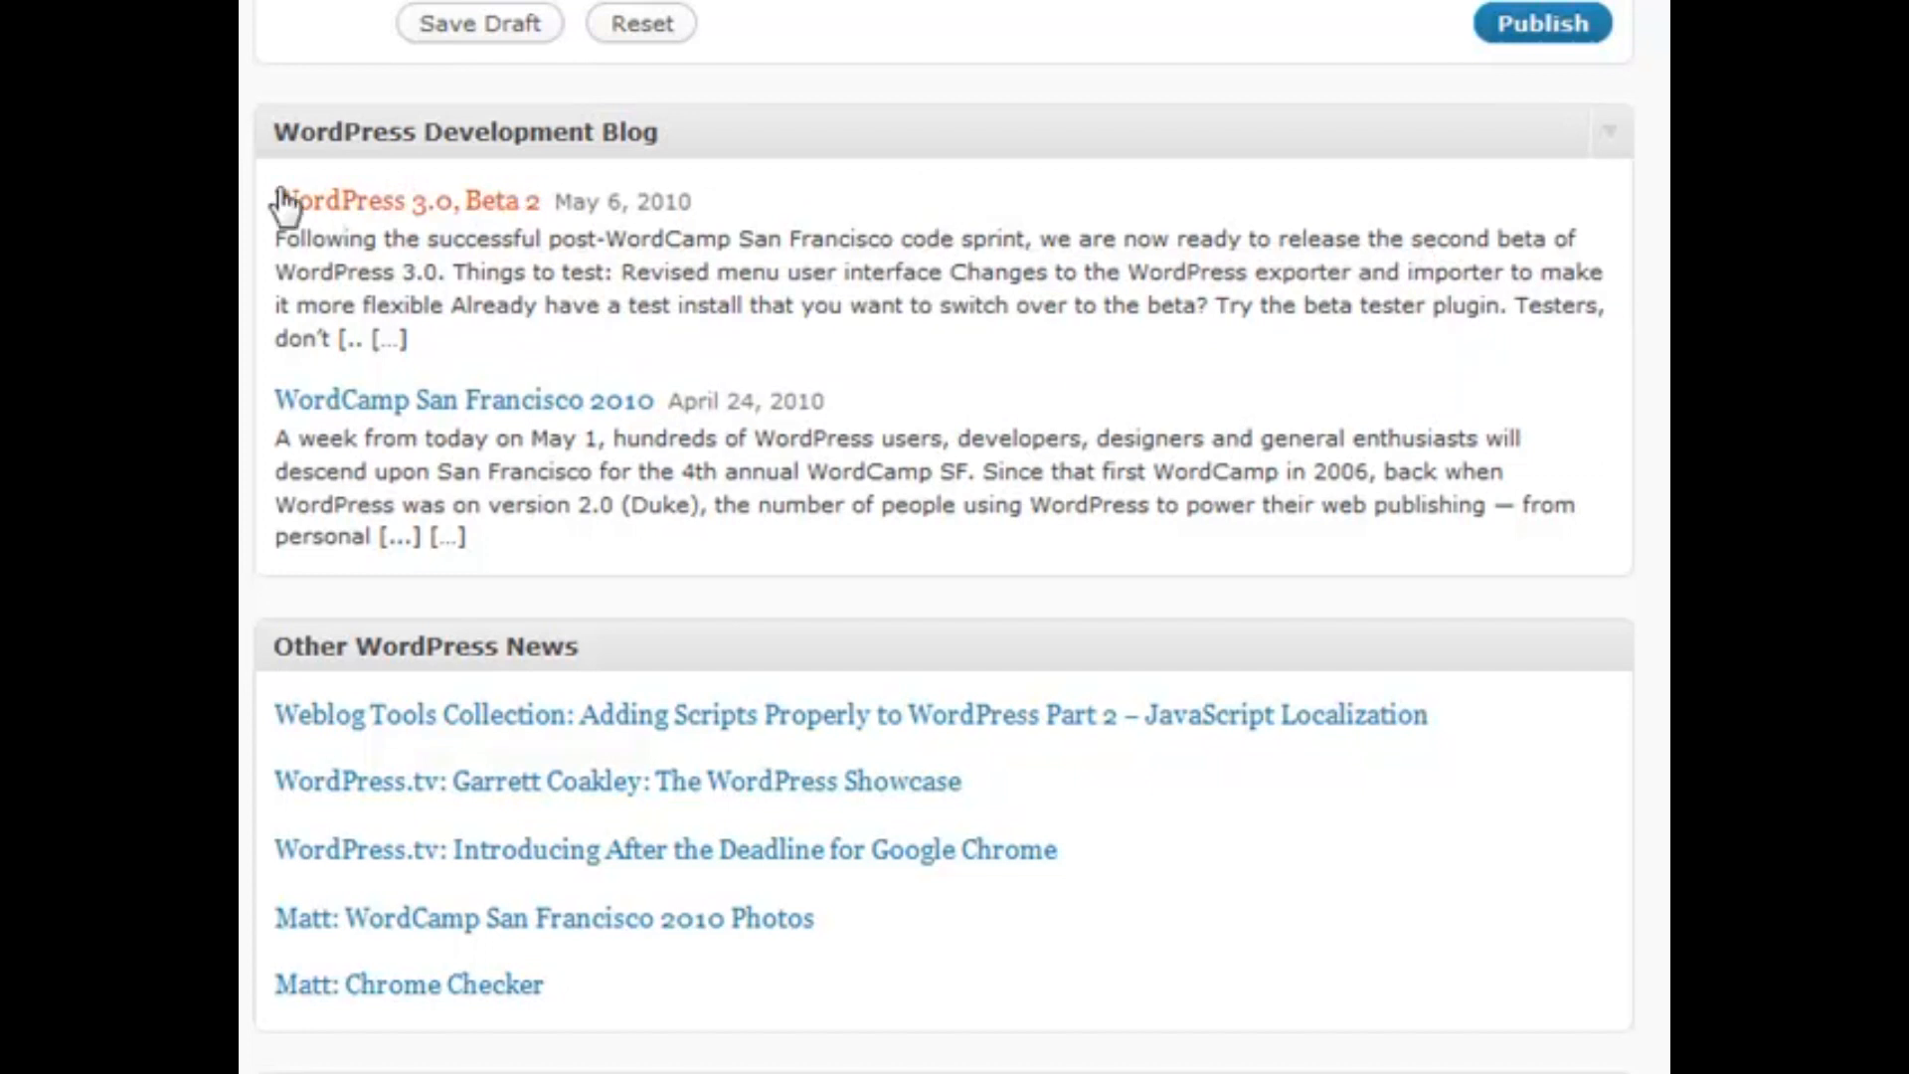
pyautogui.scroll(-2, 1100, 328)
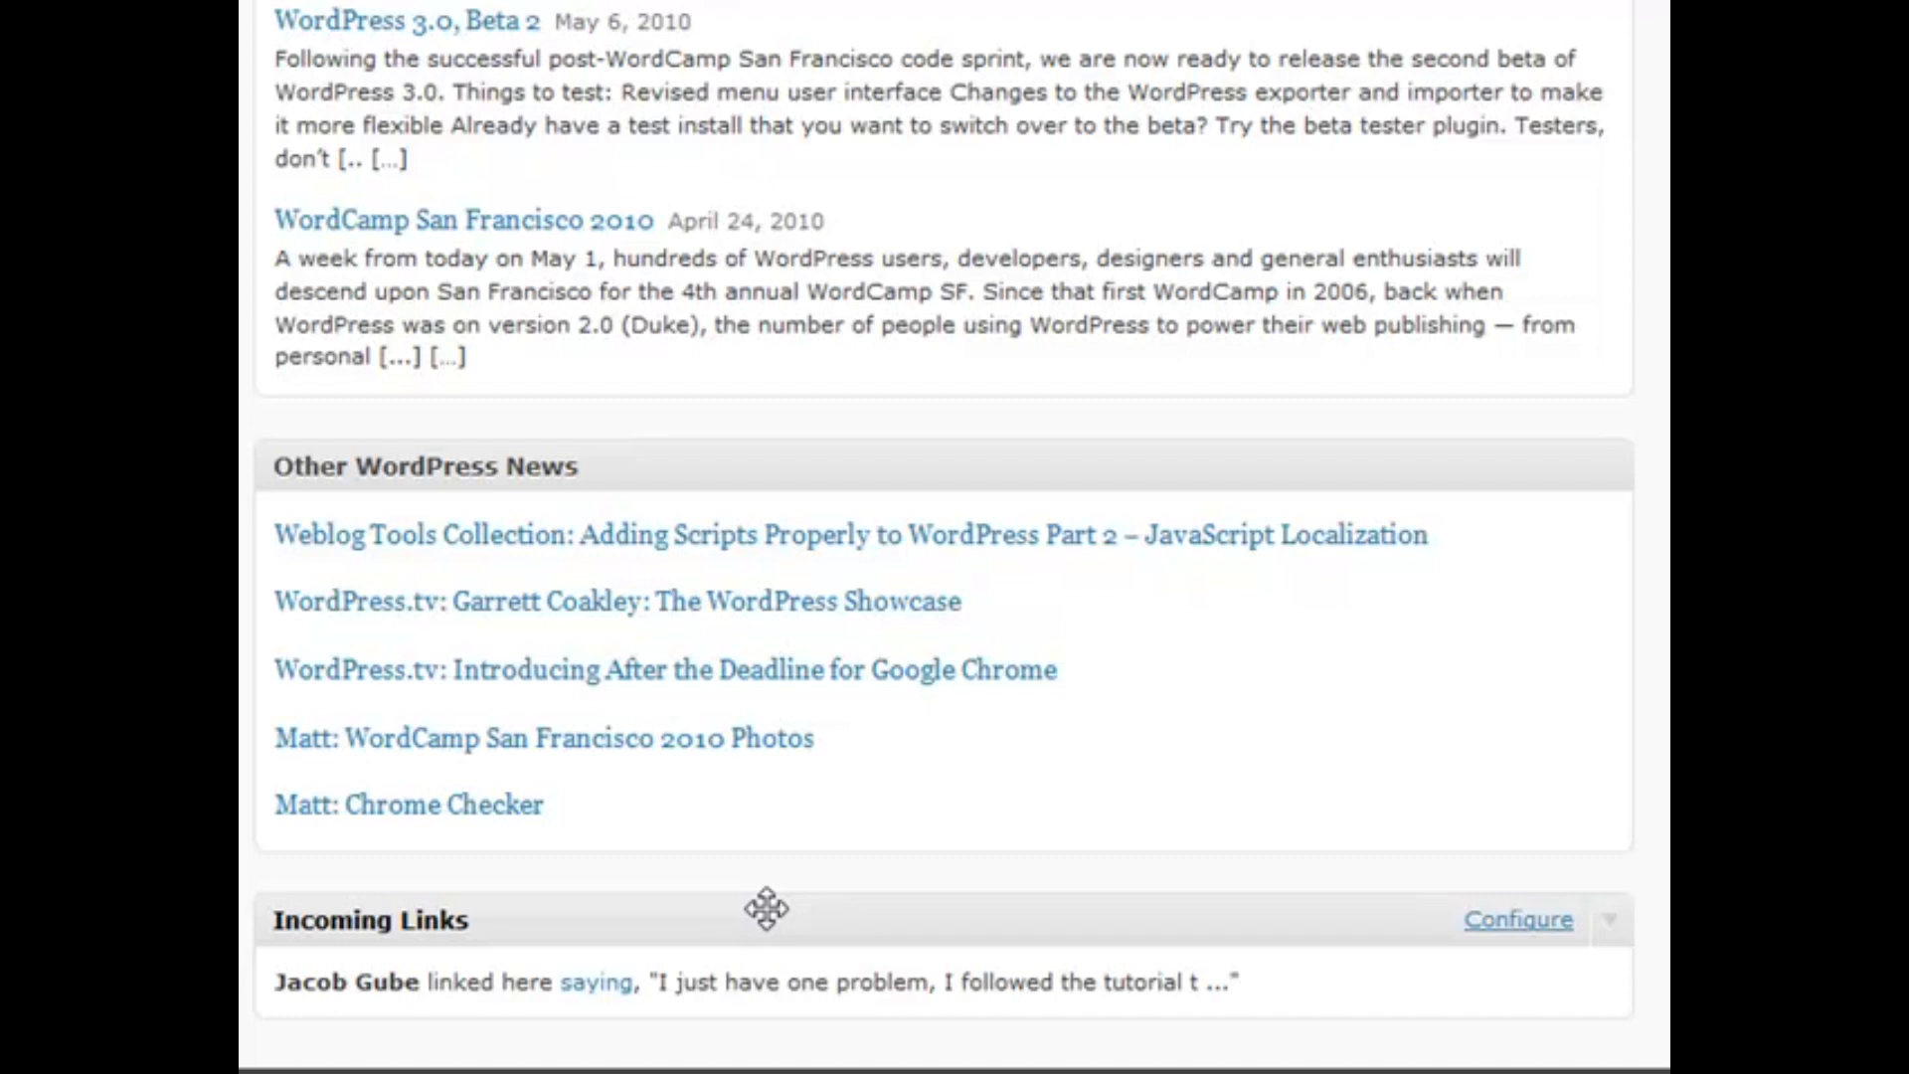
pyautogui.scroll(2, 767, 909)
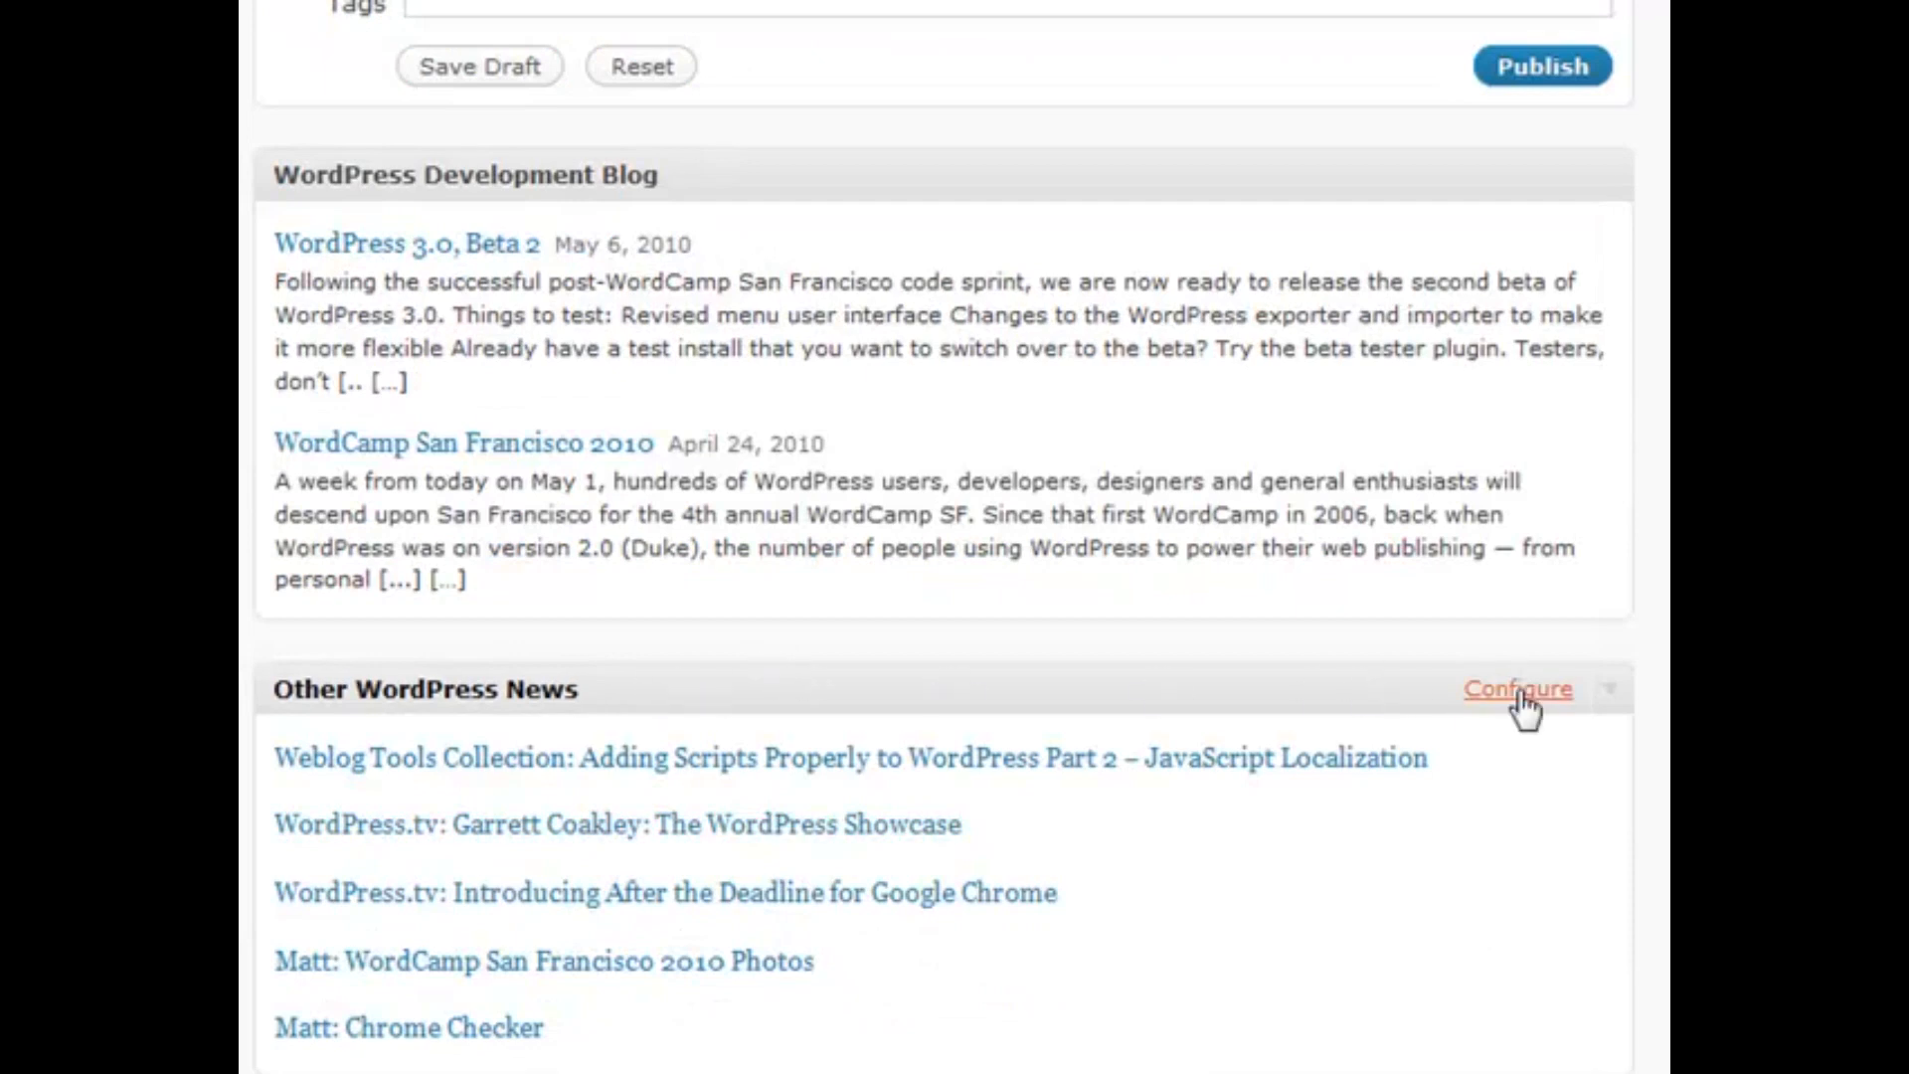
pyautogui.scroll(-2, 1417, 706)
pyautogui.moveTo(1487, 929)
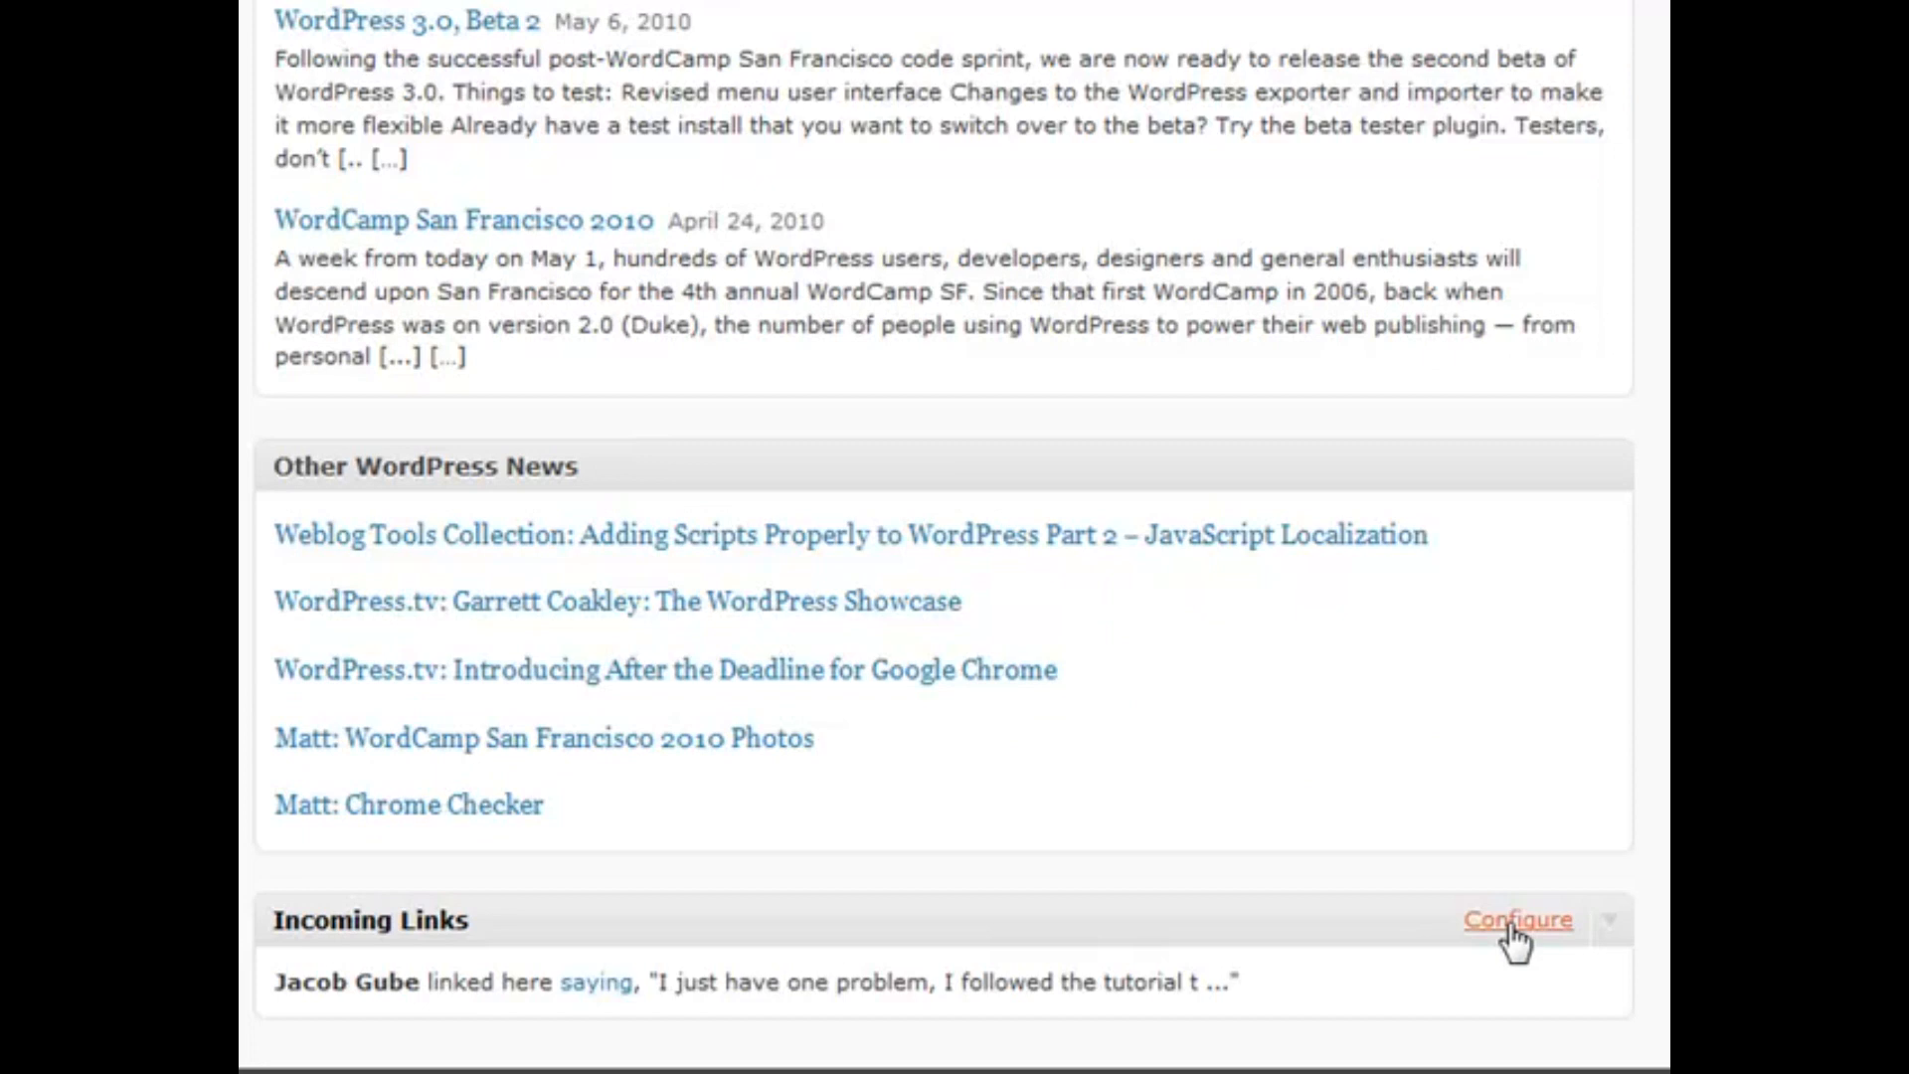
pyautogui.click(1515, 940)
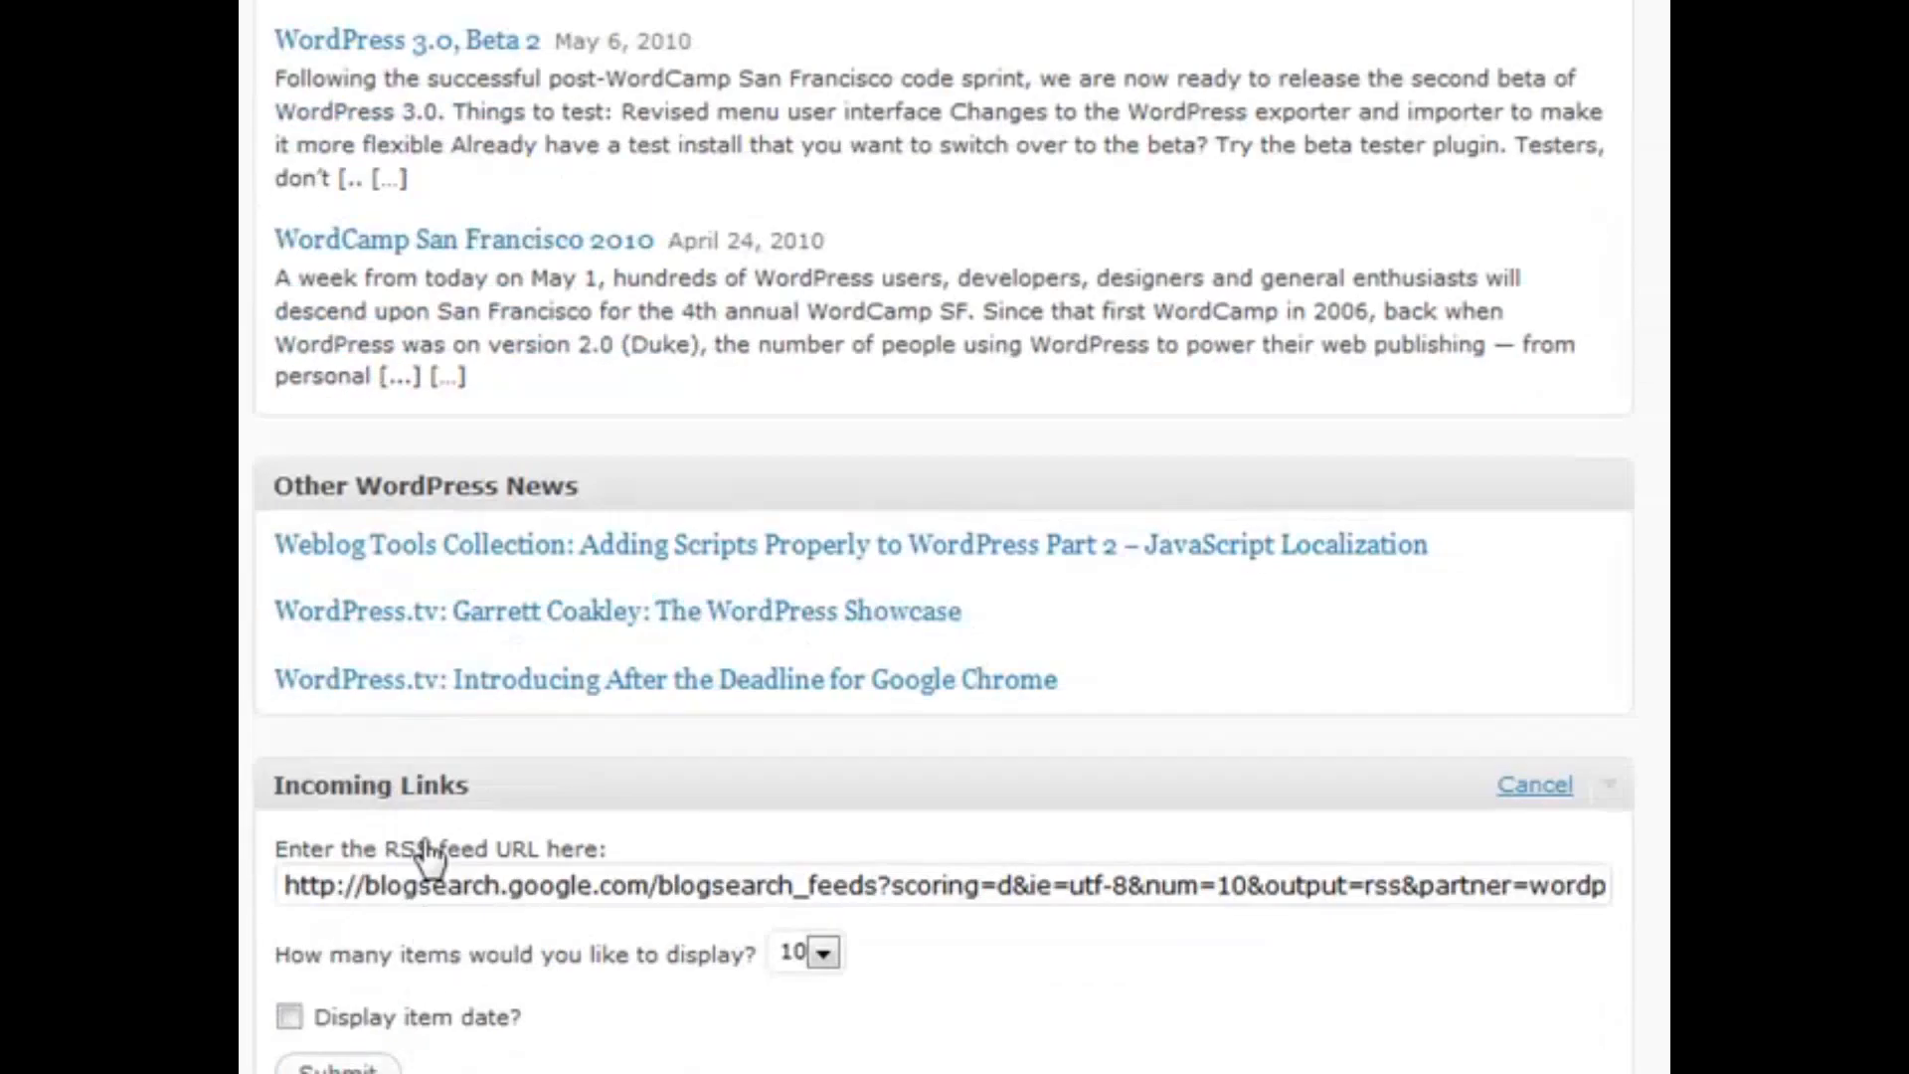
pyautogui.scroll(-3, 451, 954)
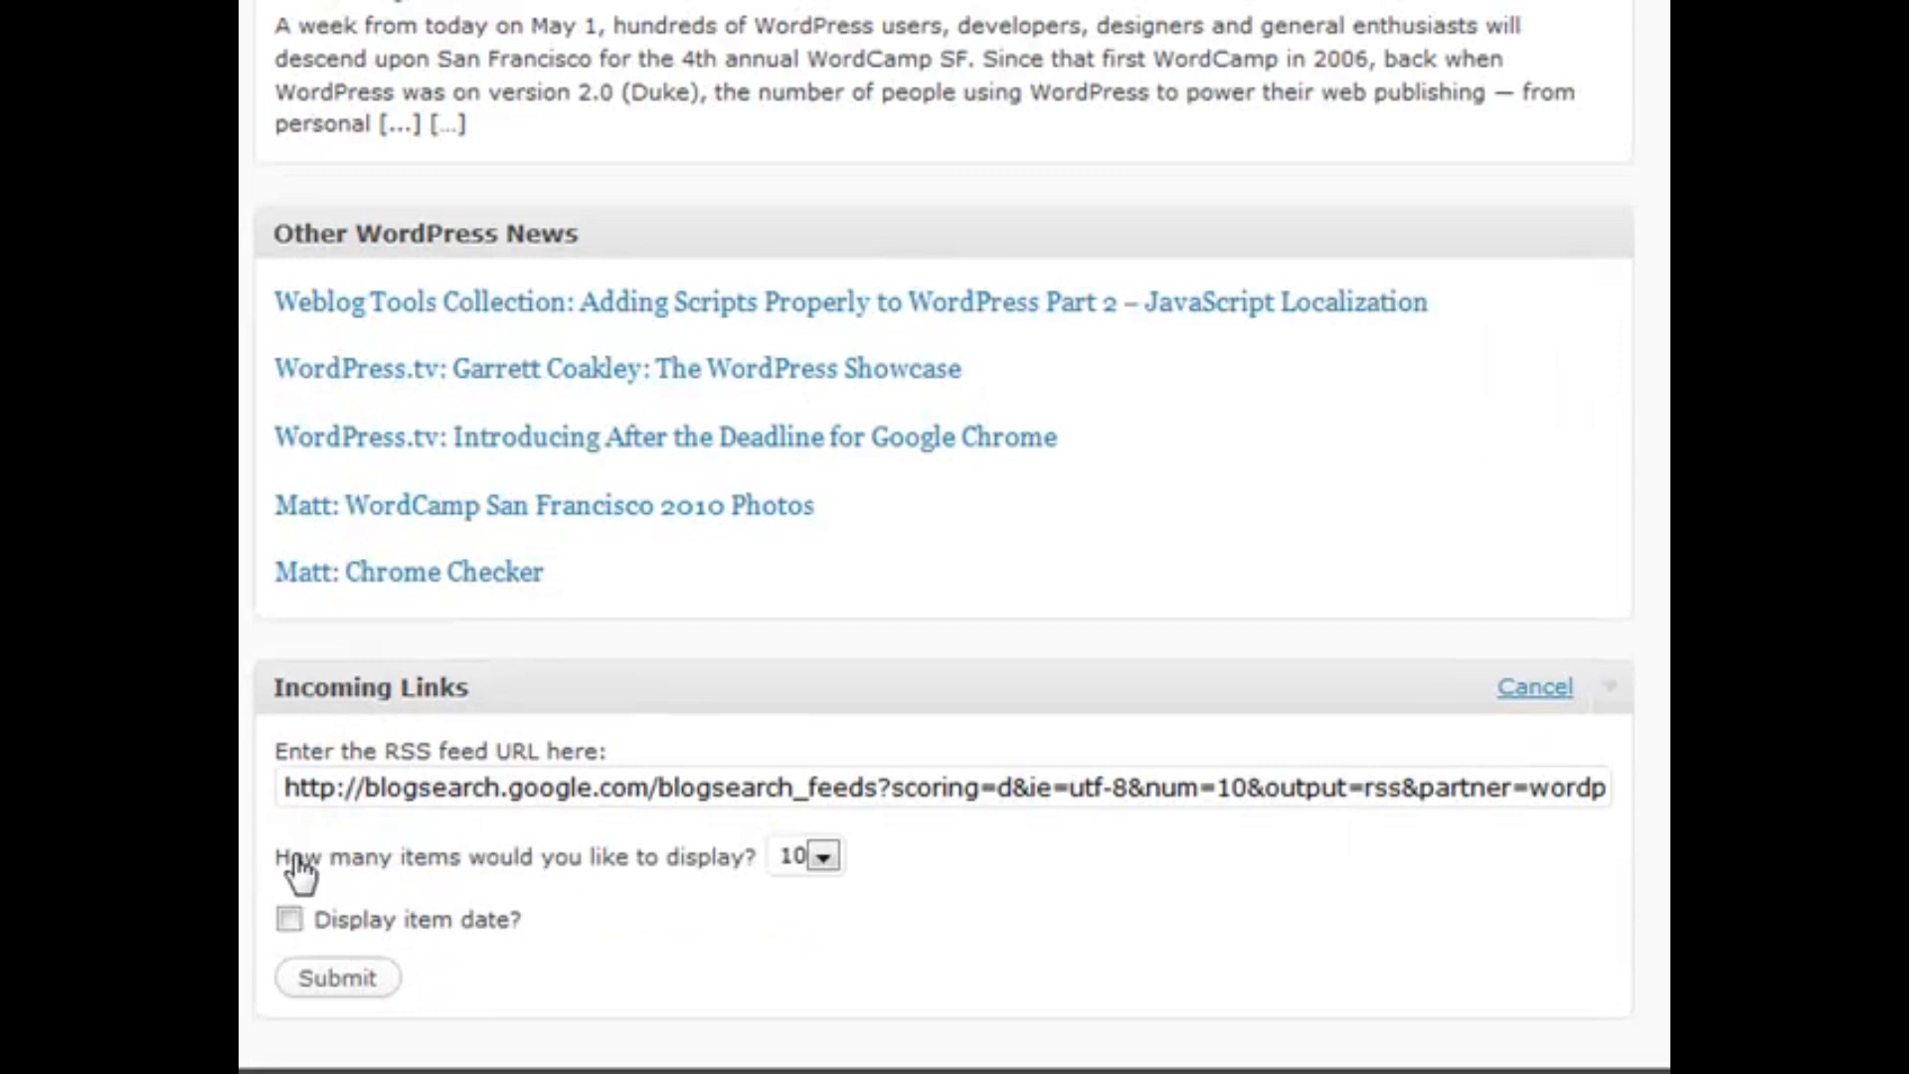
pyautogui.click(823, 857)
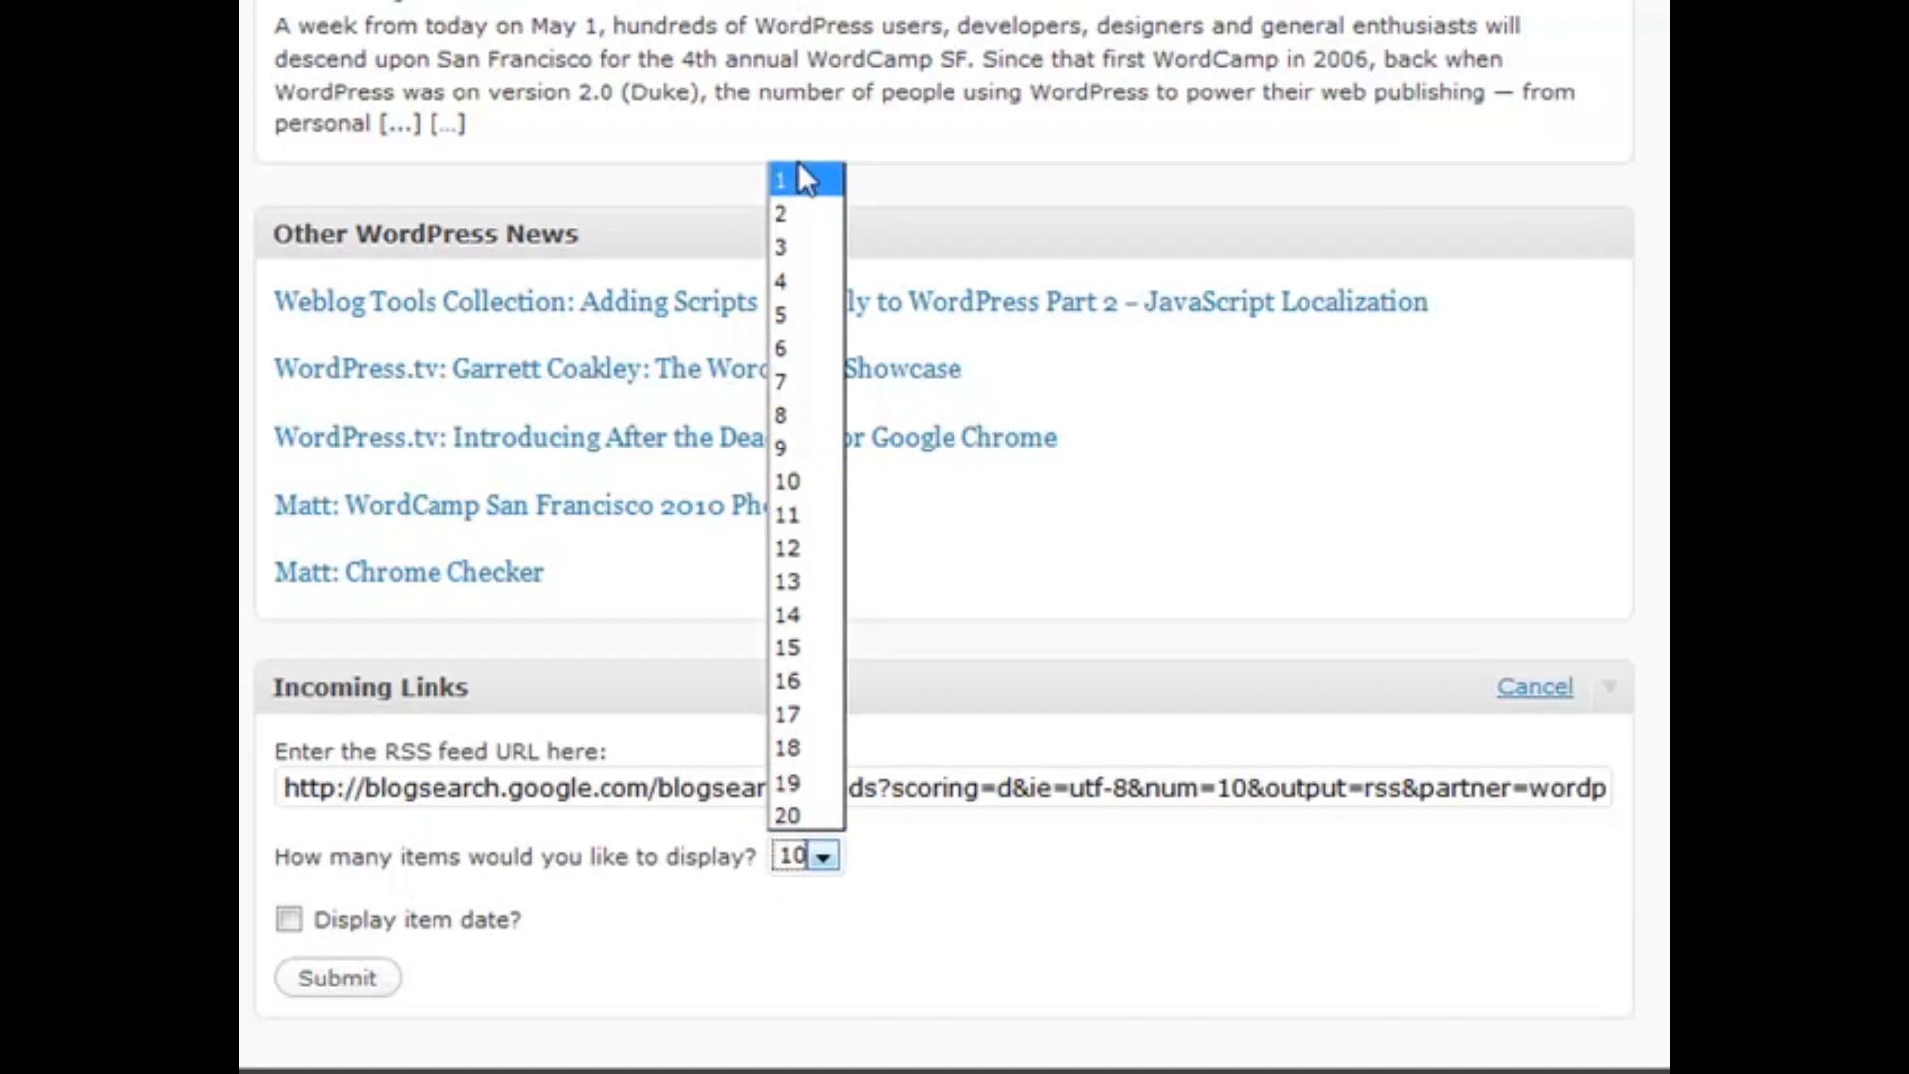
pyautogui.click(958, 693)
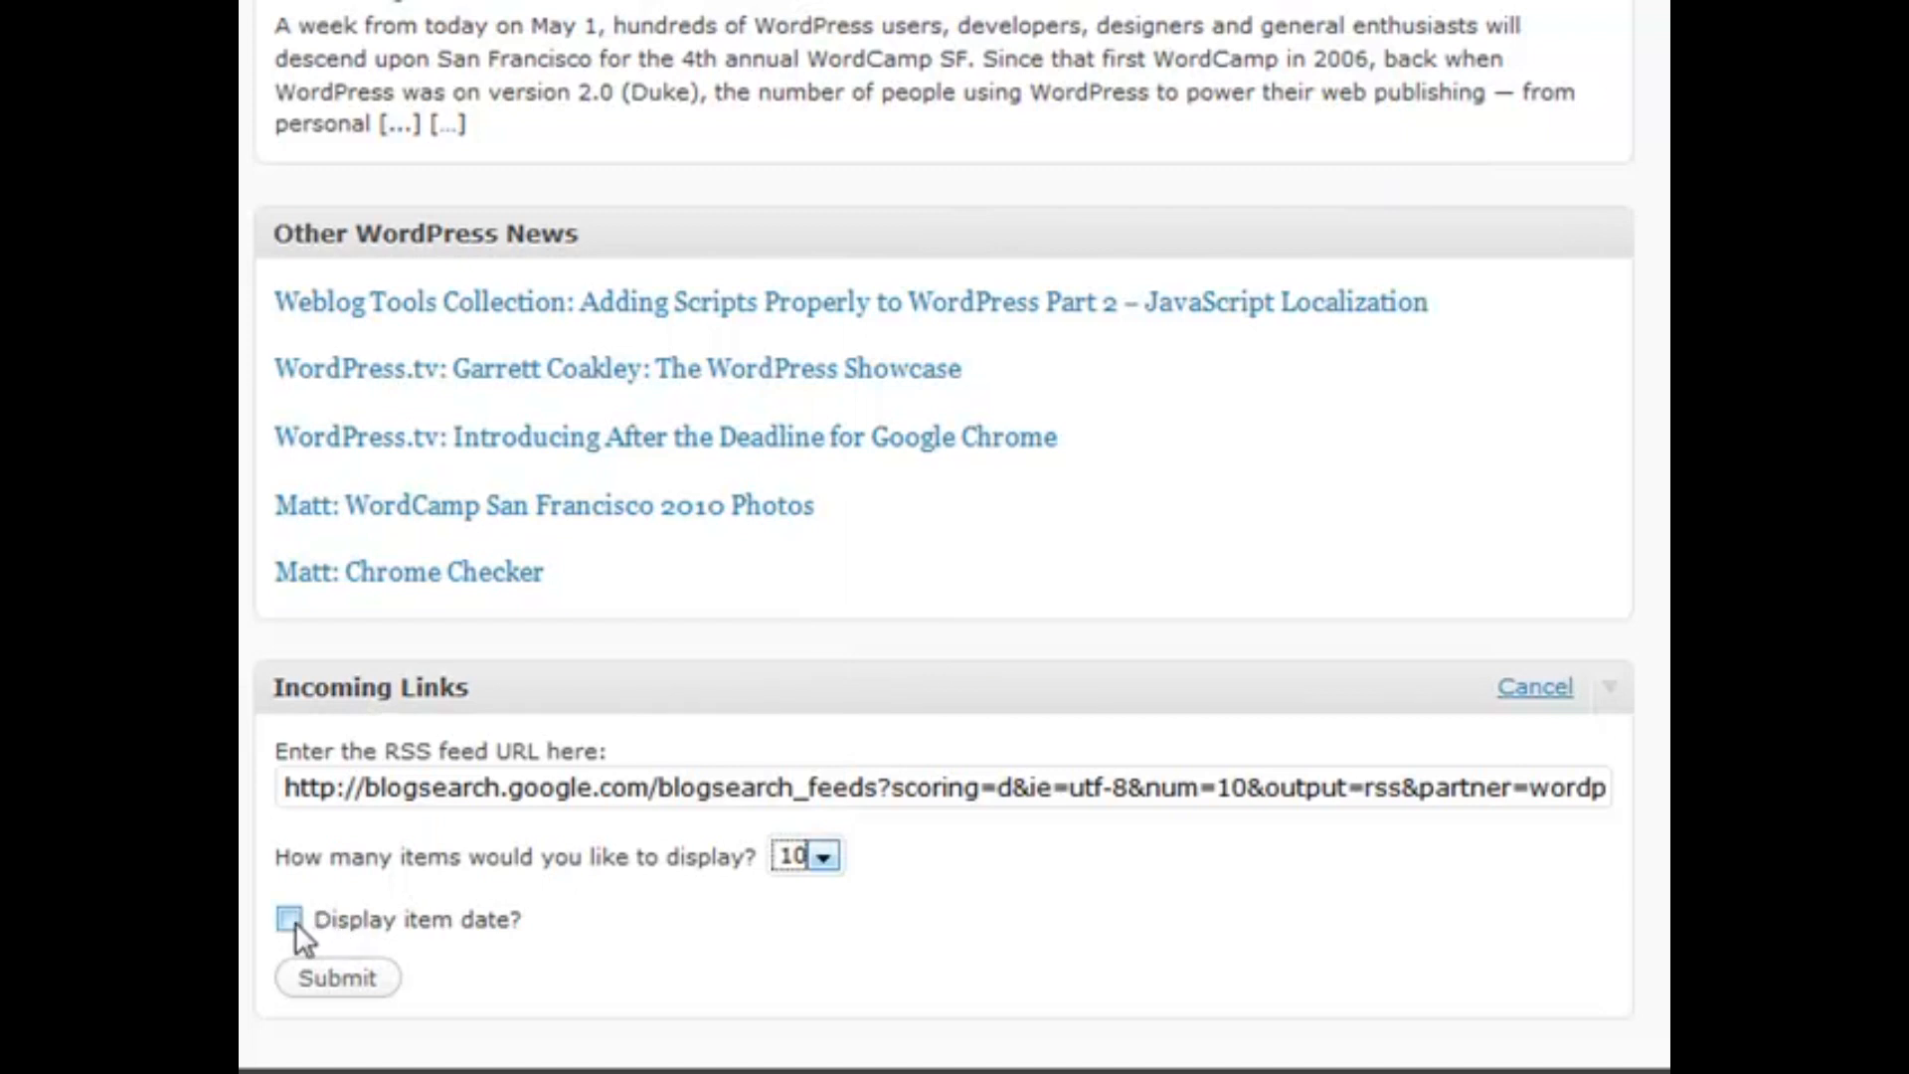
pyautogui.click(1537, 696)
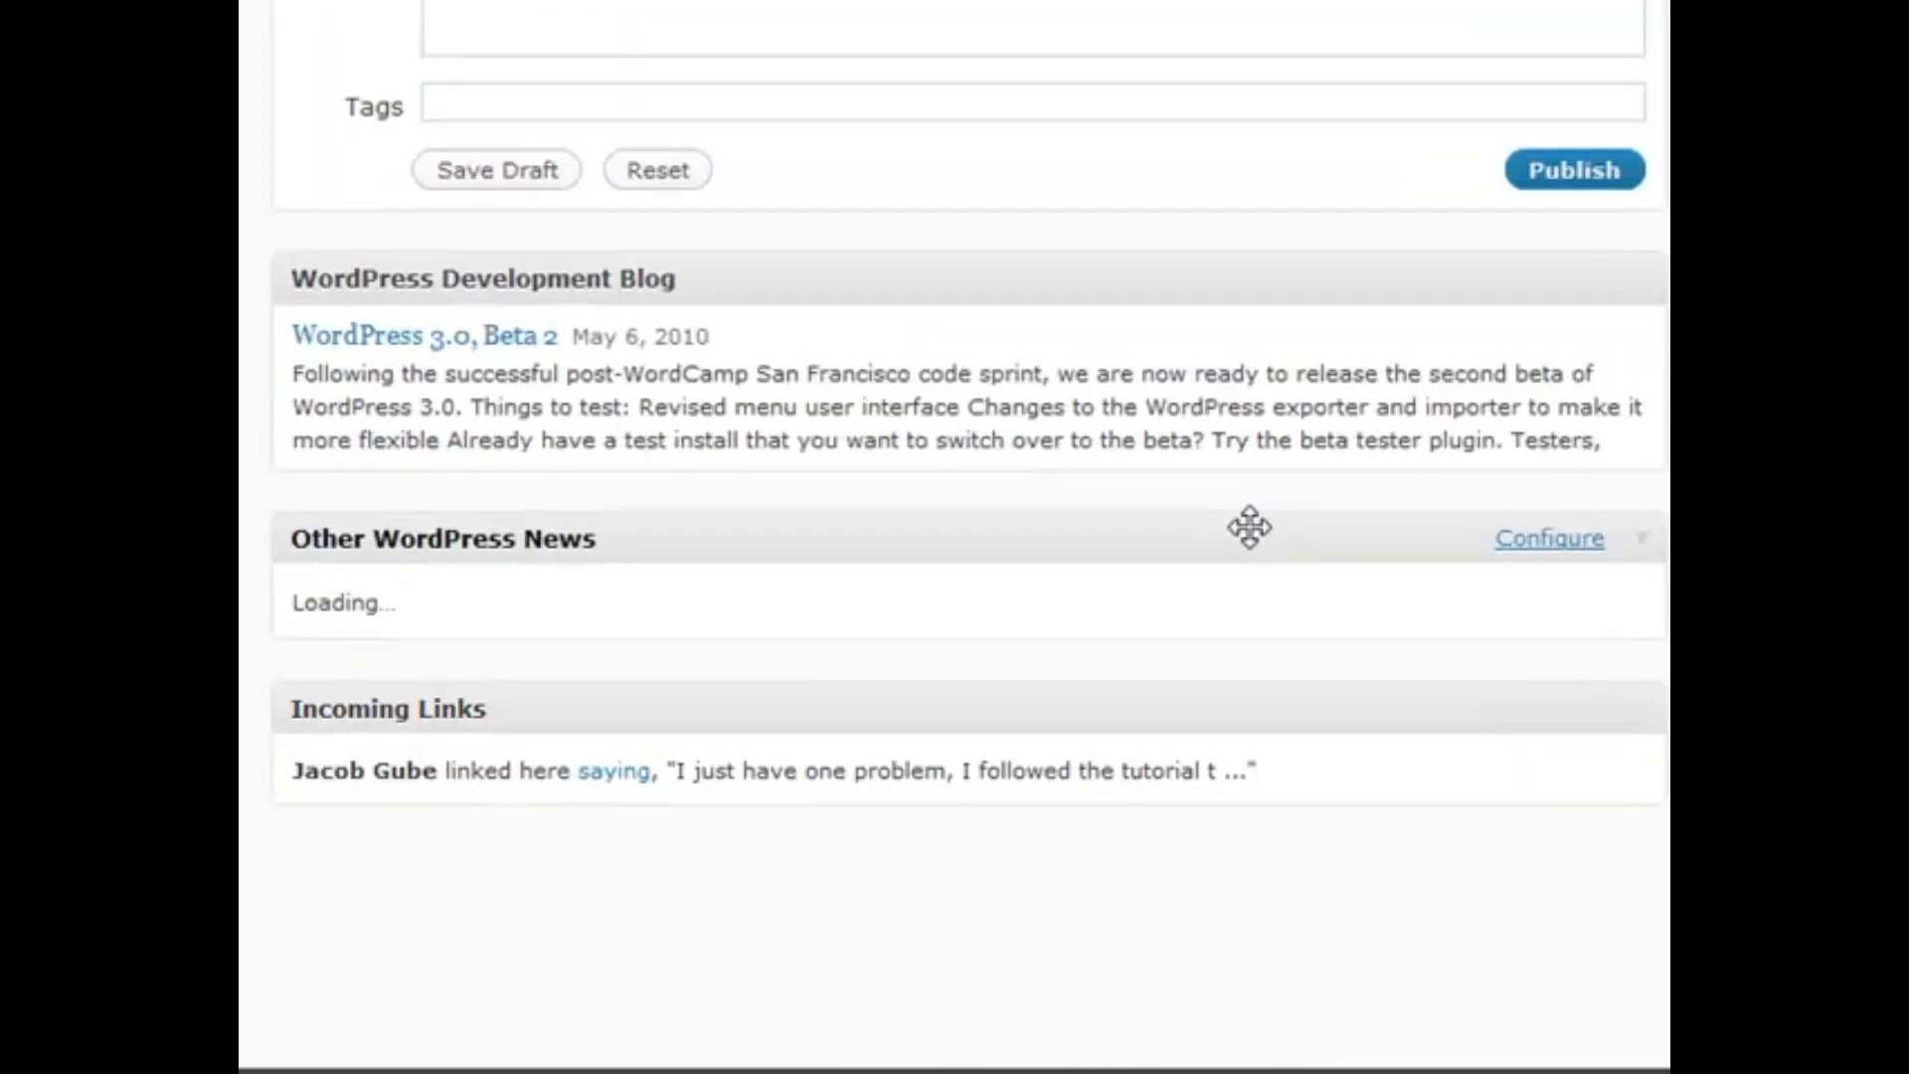
pyautogui.scroll(-3, 1188, 594)
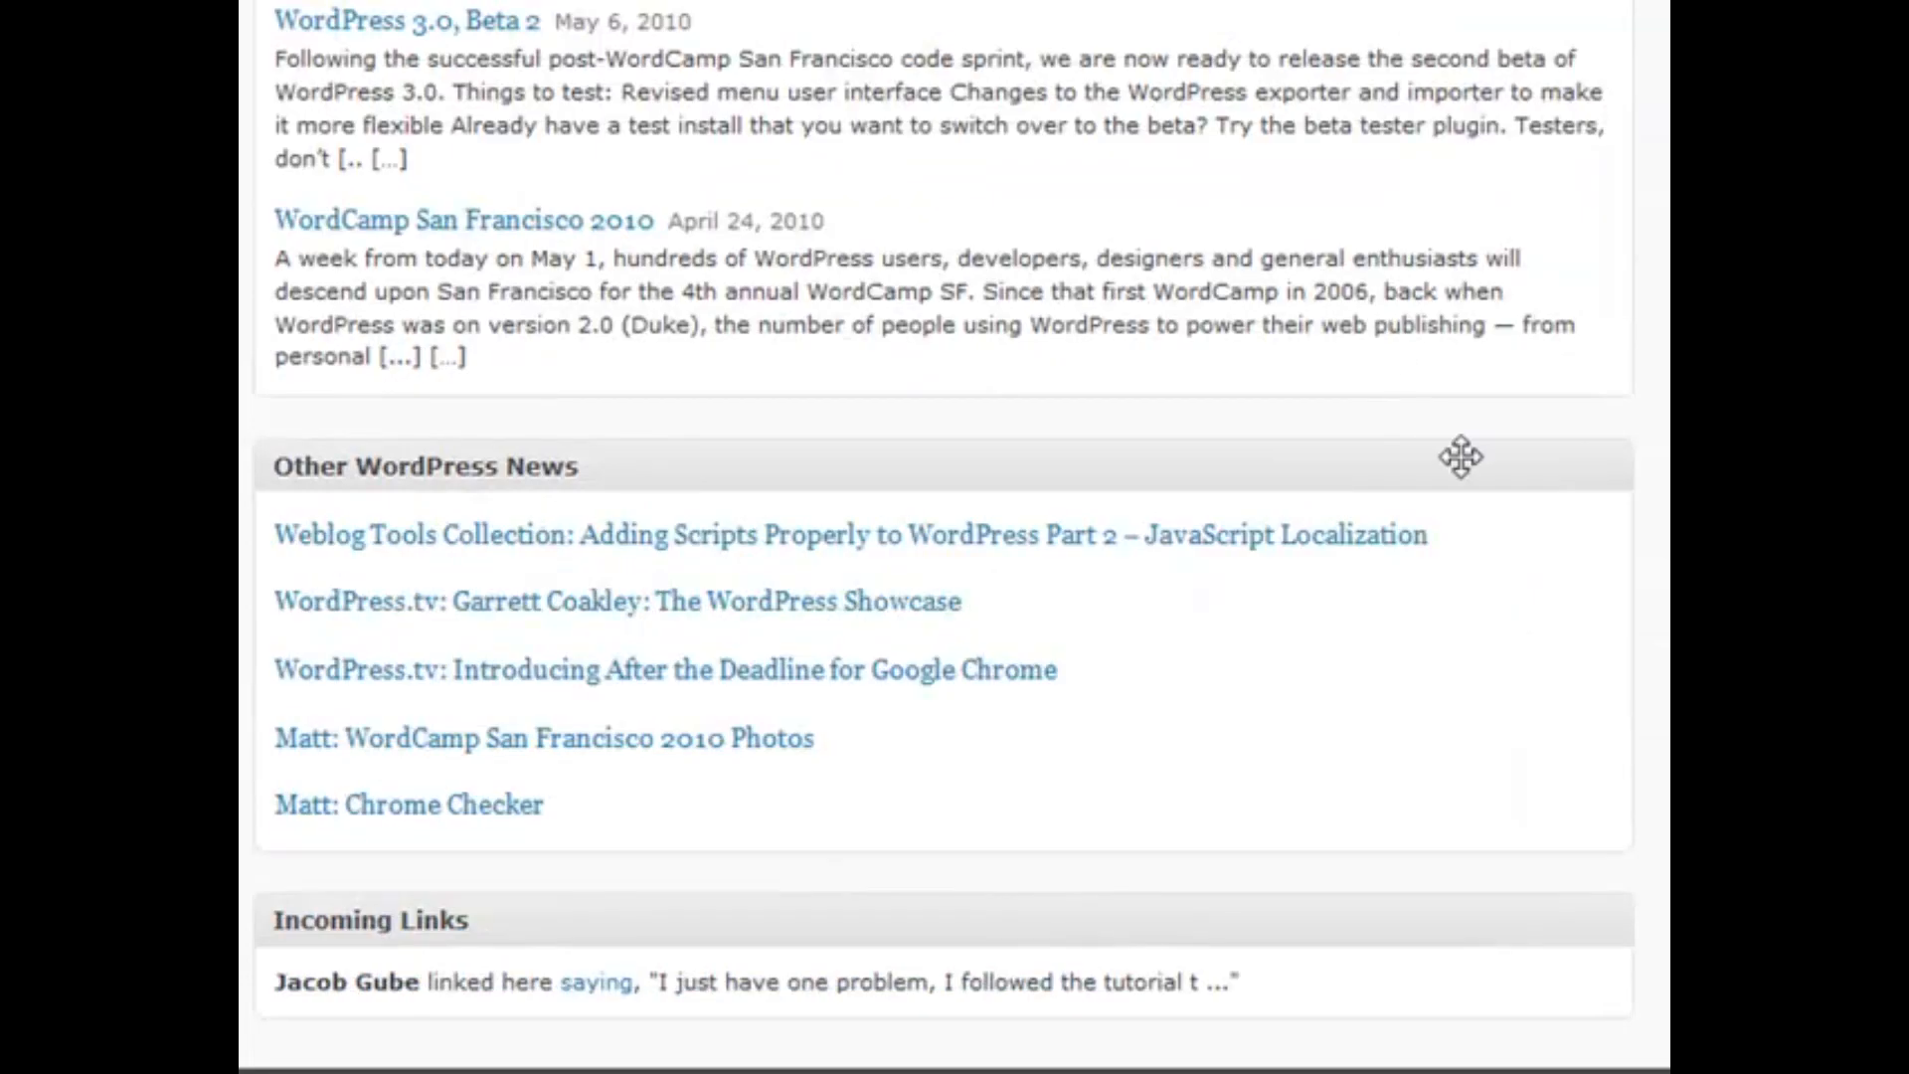
pyautogui.moveTo(1501, 467)
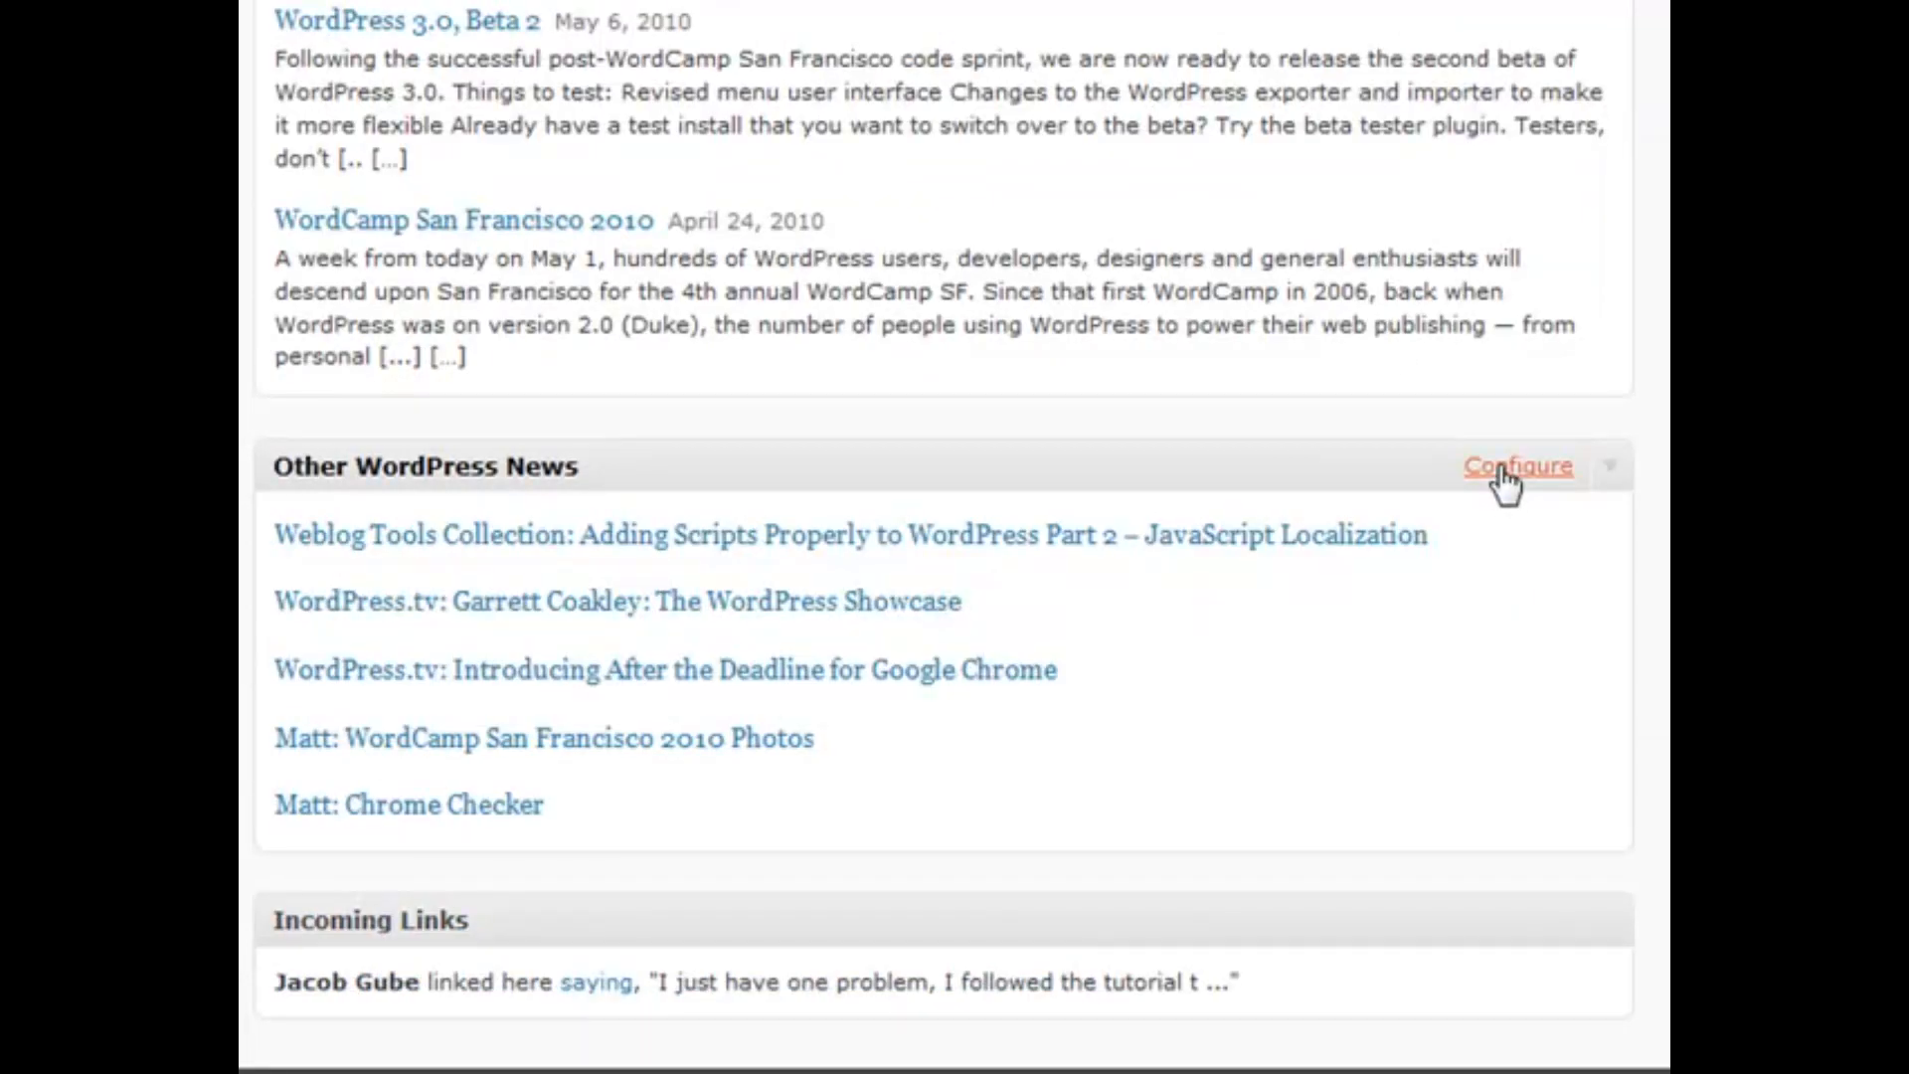
pyautogui.click(1503, 469)
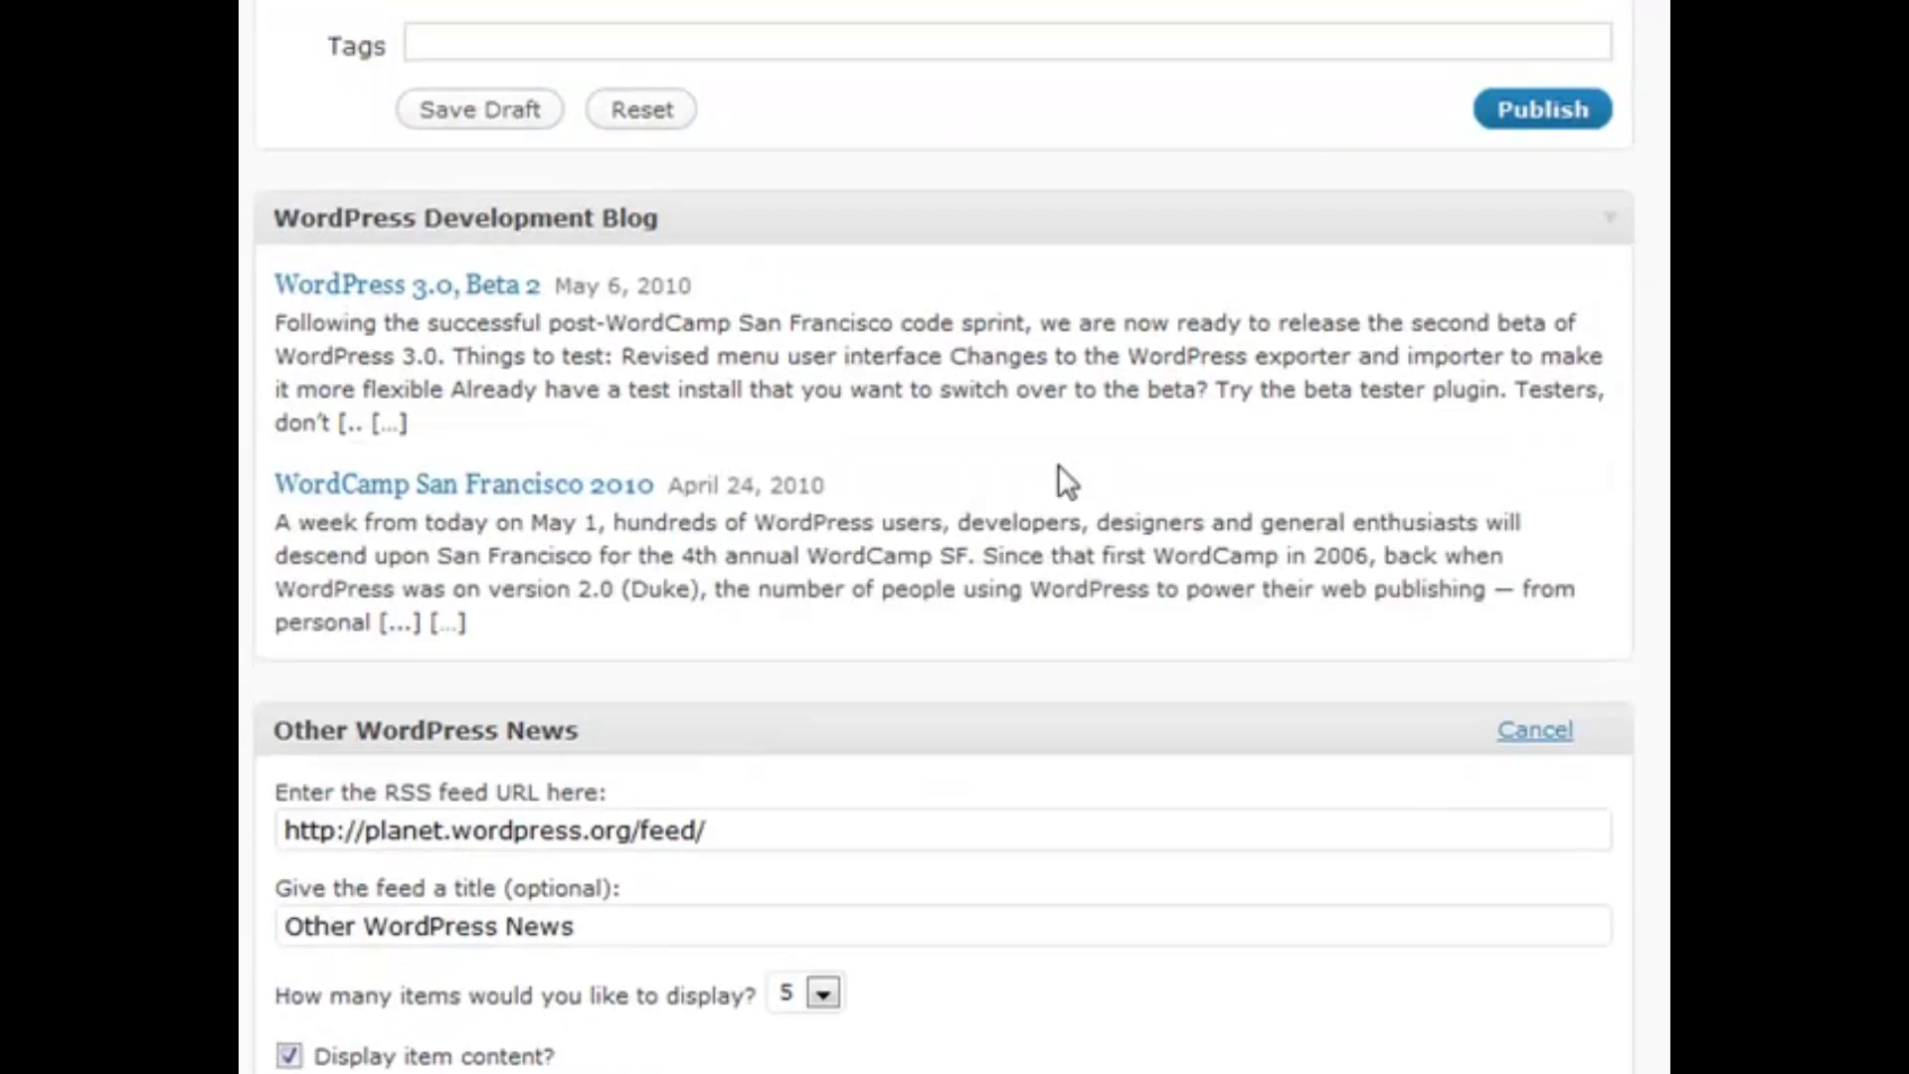
pyautogui.scroll(-2, 875, 725)
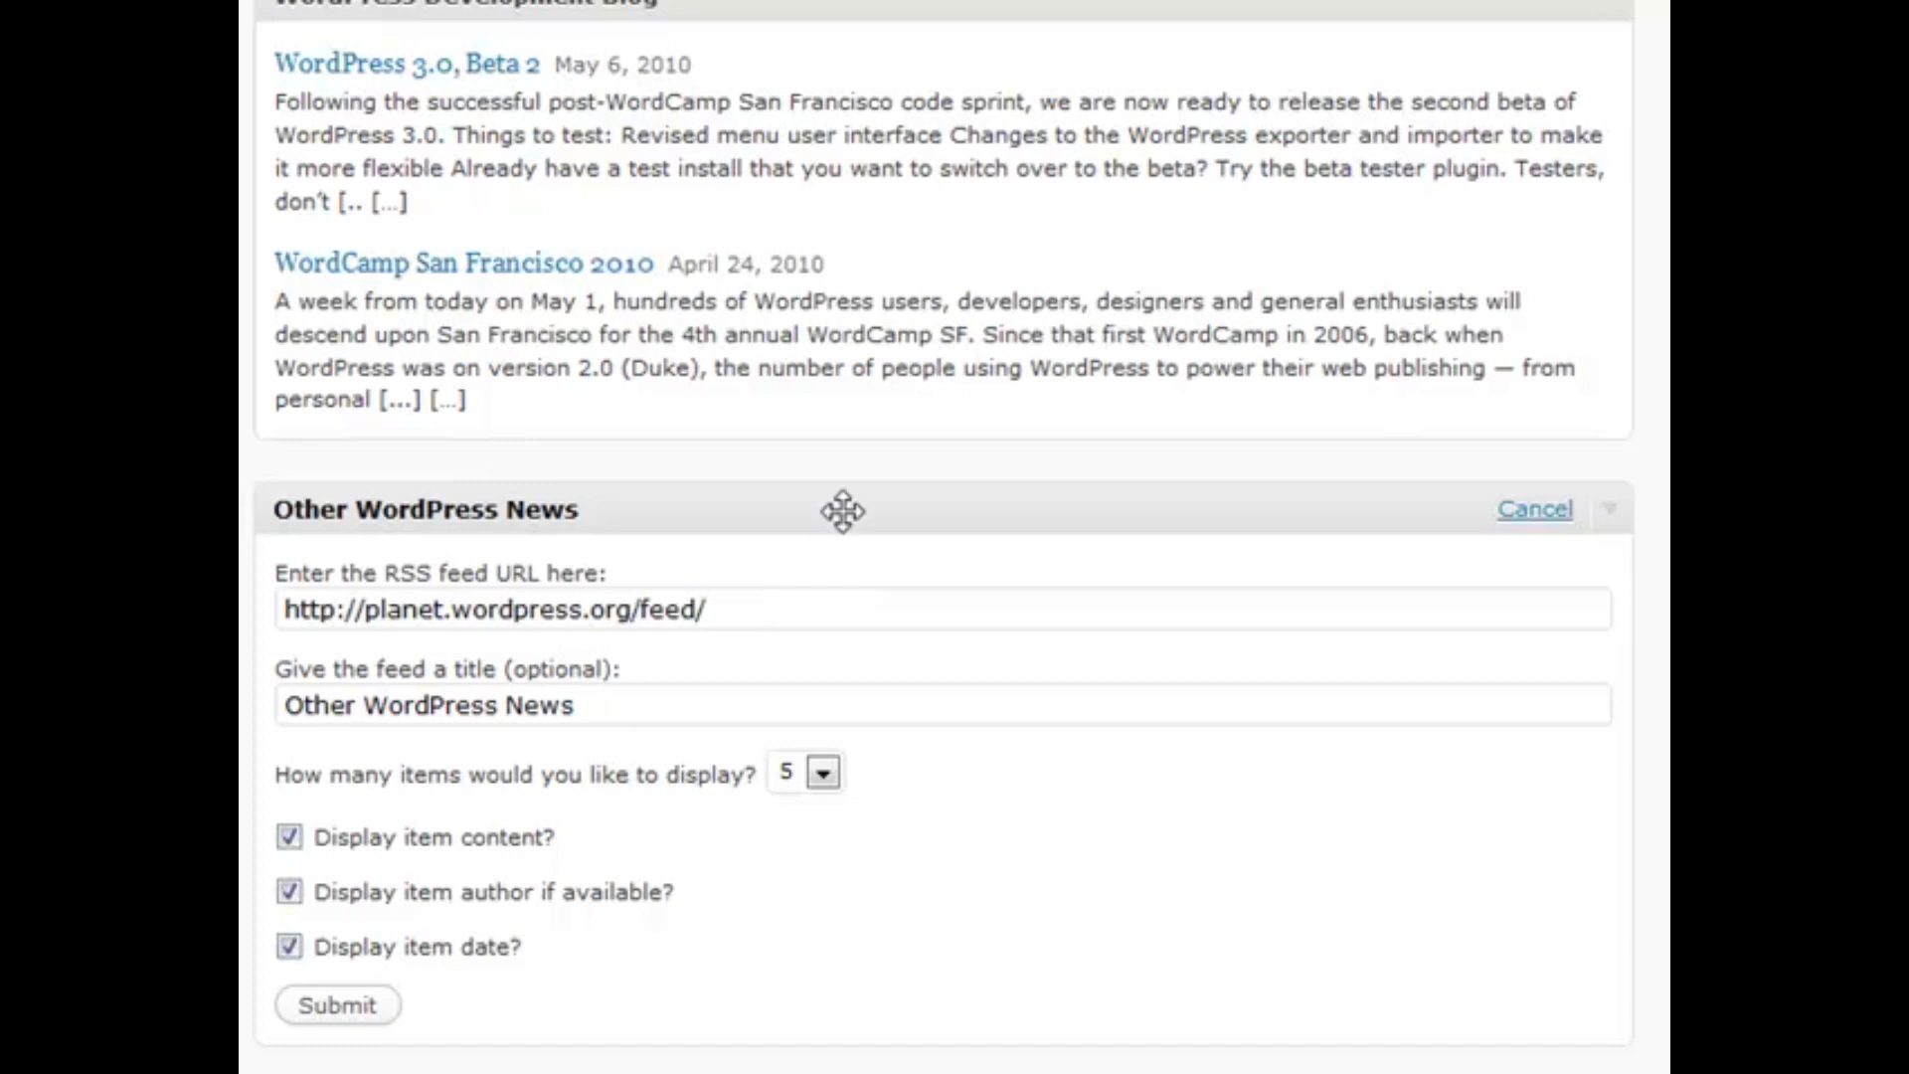
pyautogui.click(1521, 513)
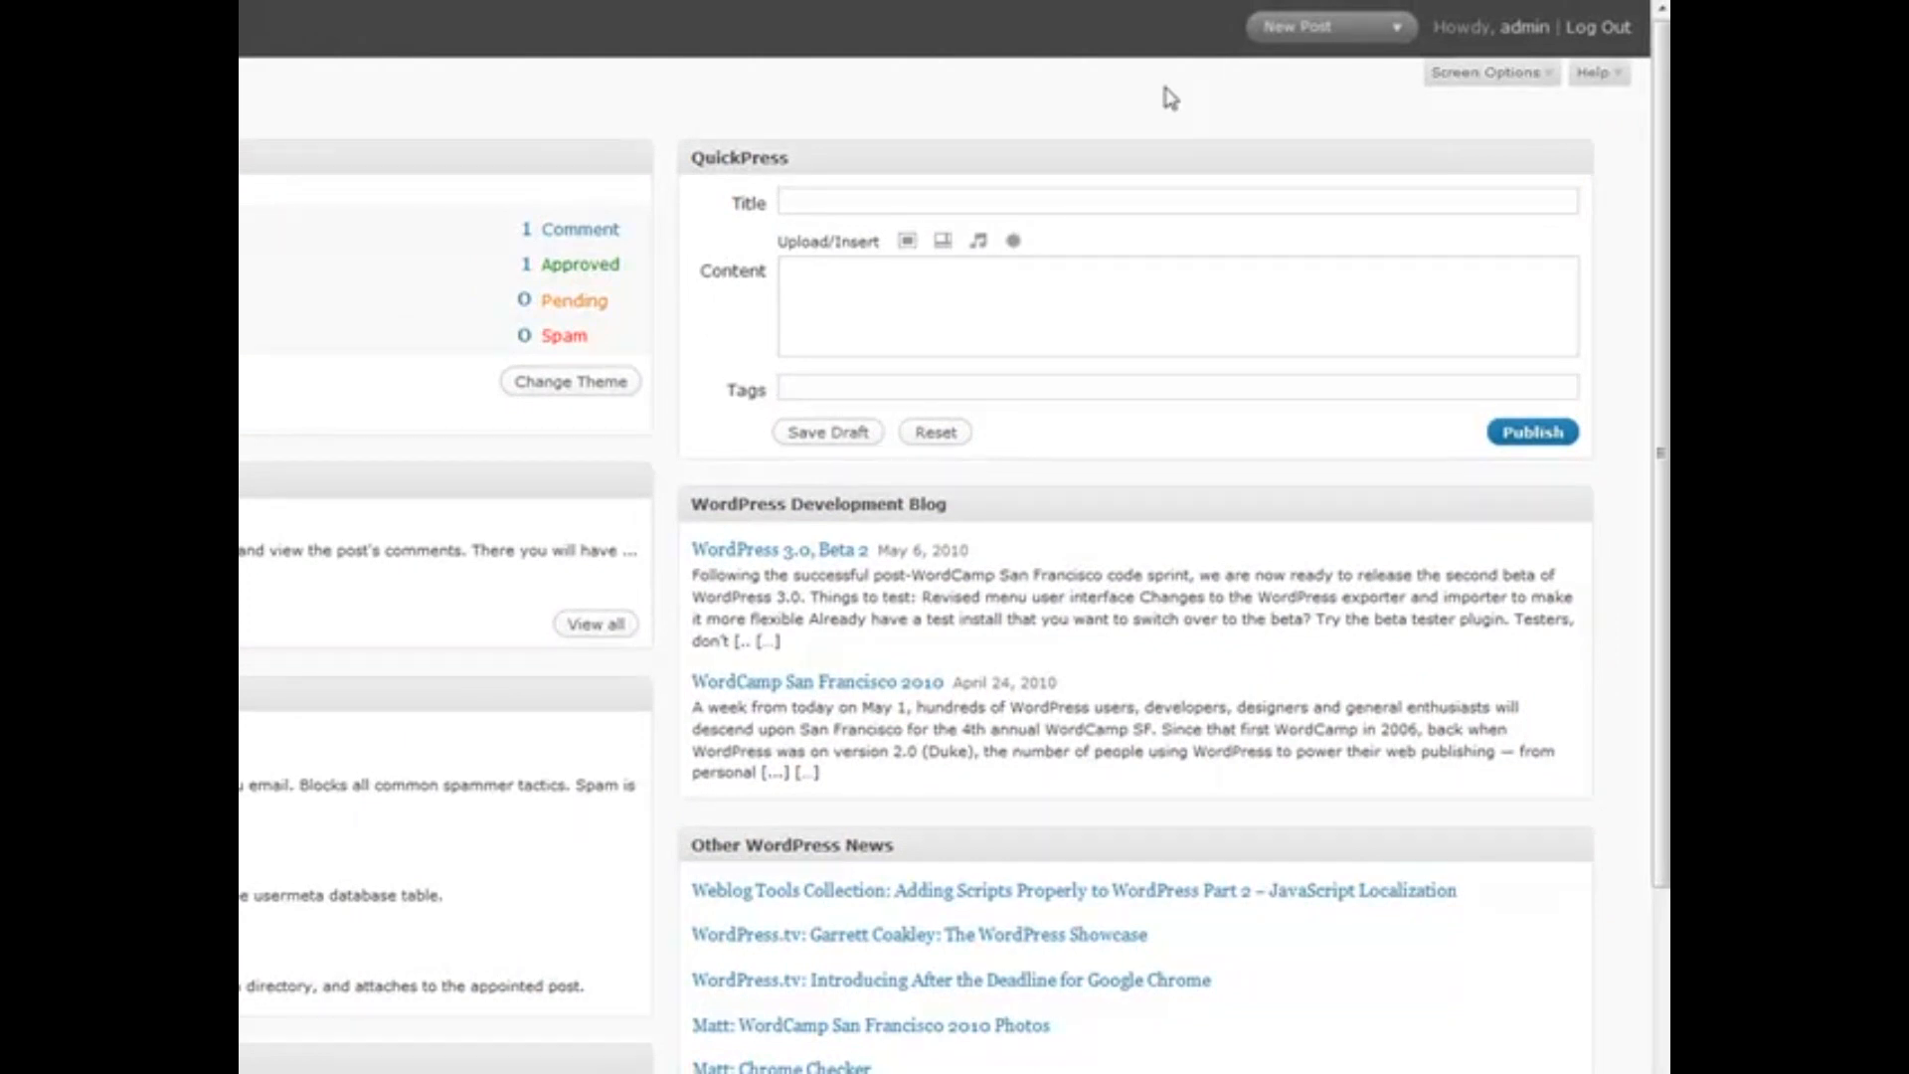
# Hide the Other WordPress News, Development Blog, Recent Drafts and Plugins Dashboard boxes
pyautogui.click(1473, 88)
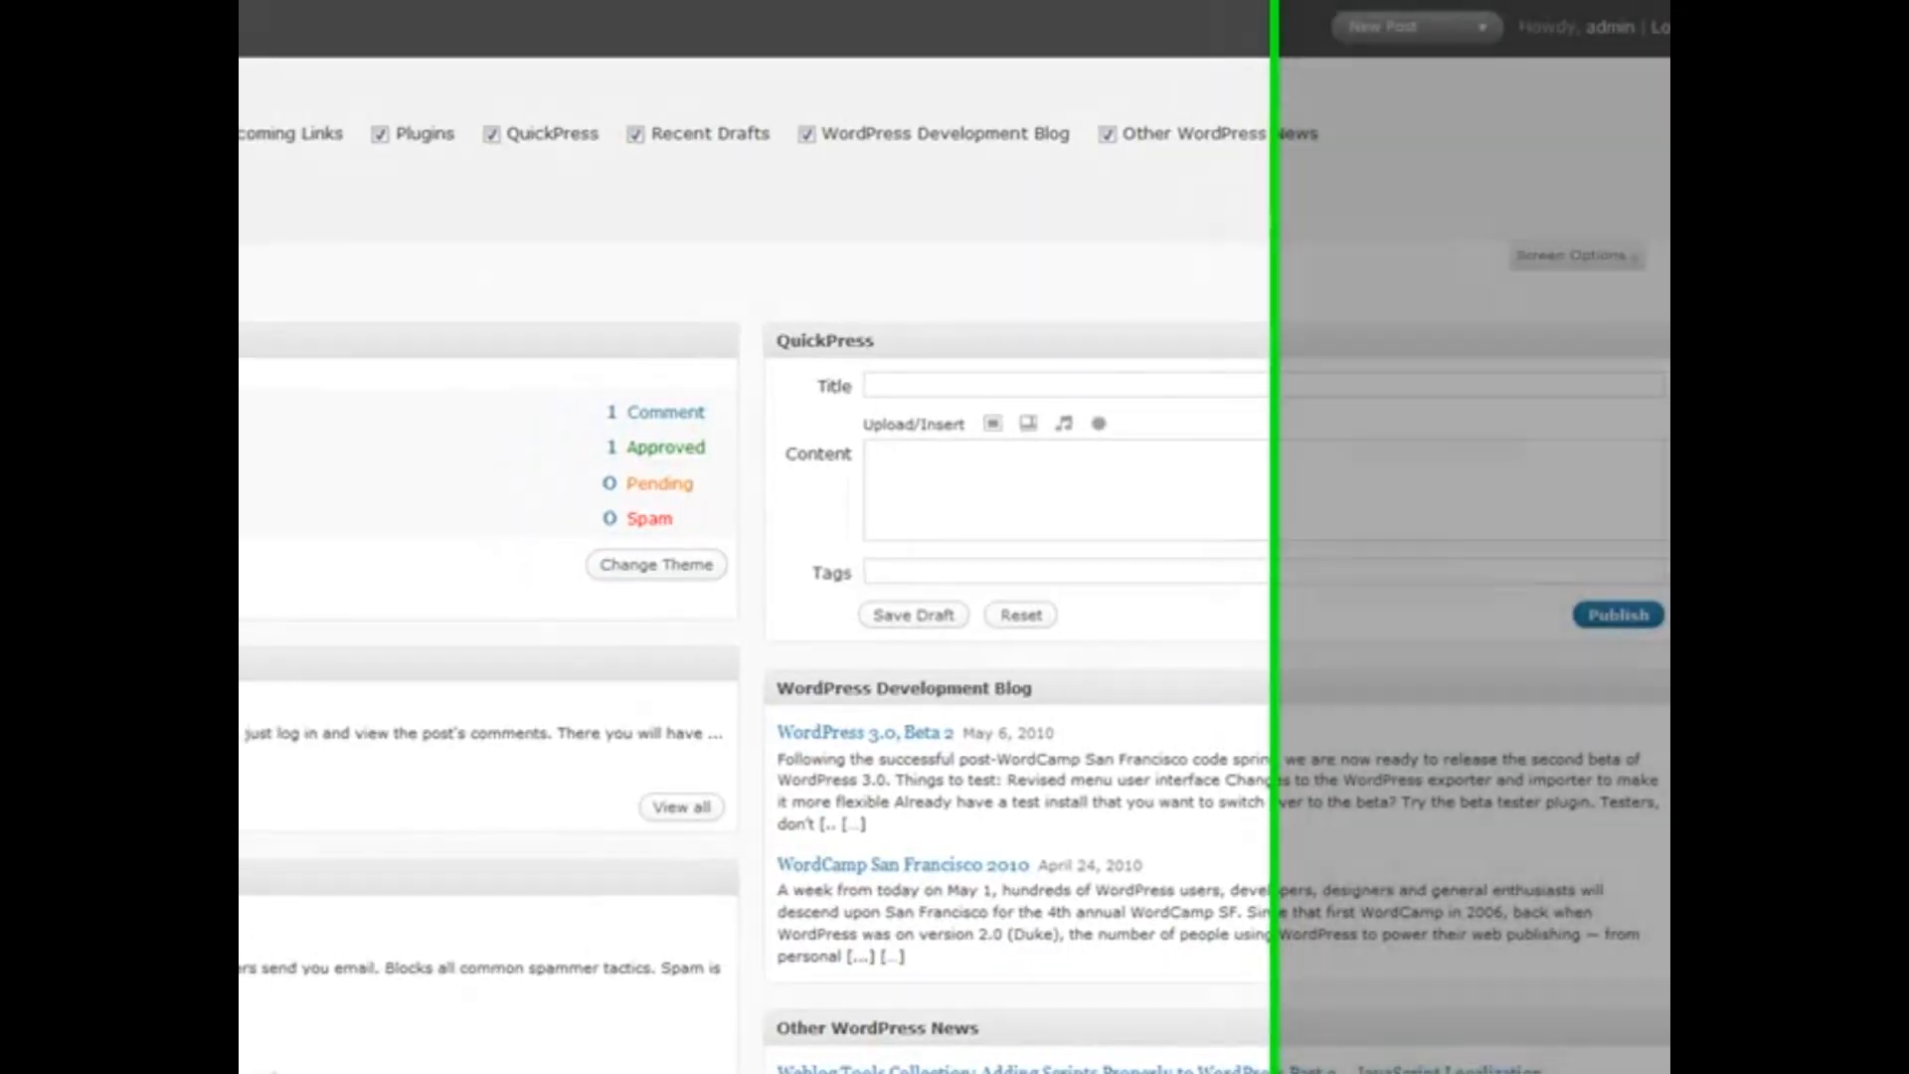
pyautogui.moveTo(256, 100); pyautogui.dragTo(402, 96)
pyautogui.click(418, 100)
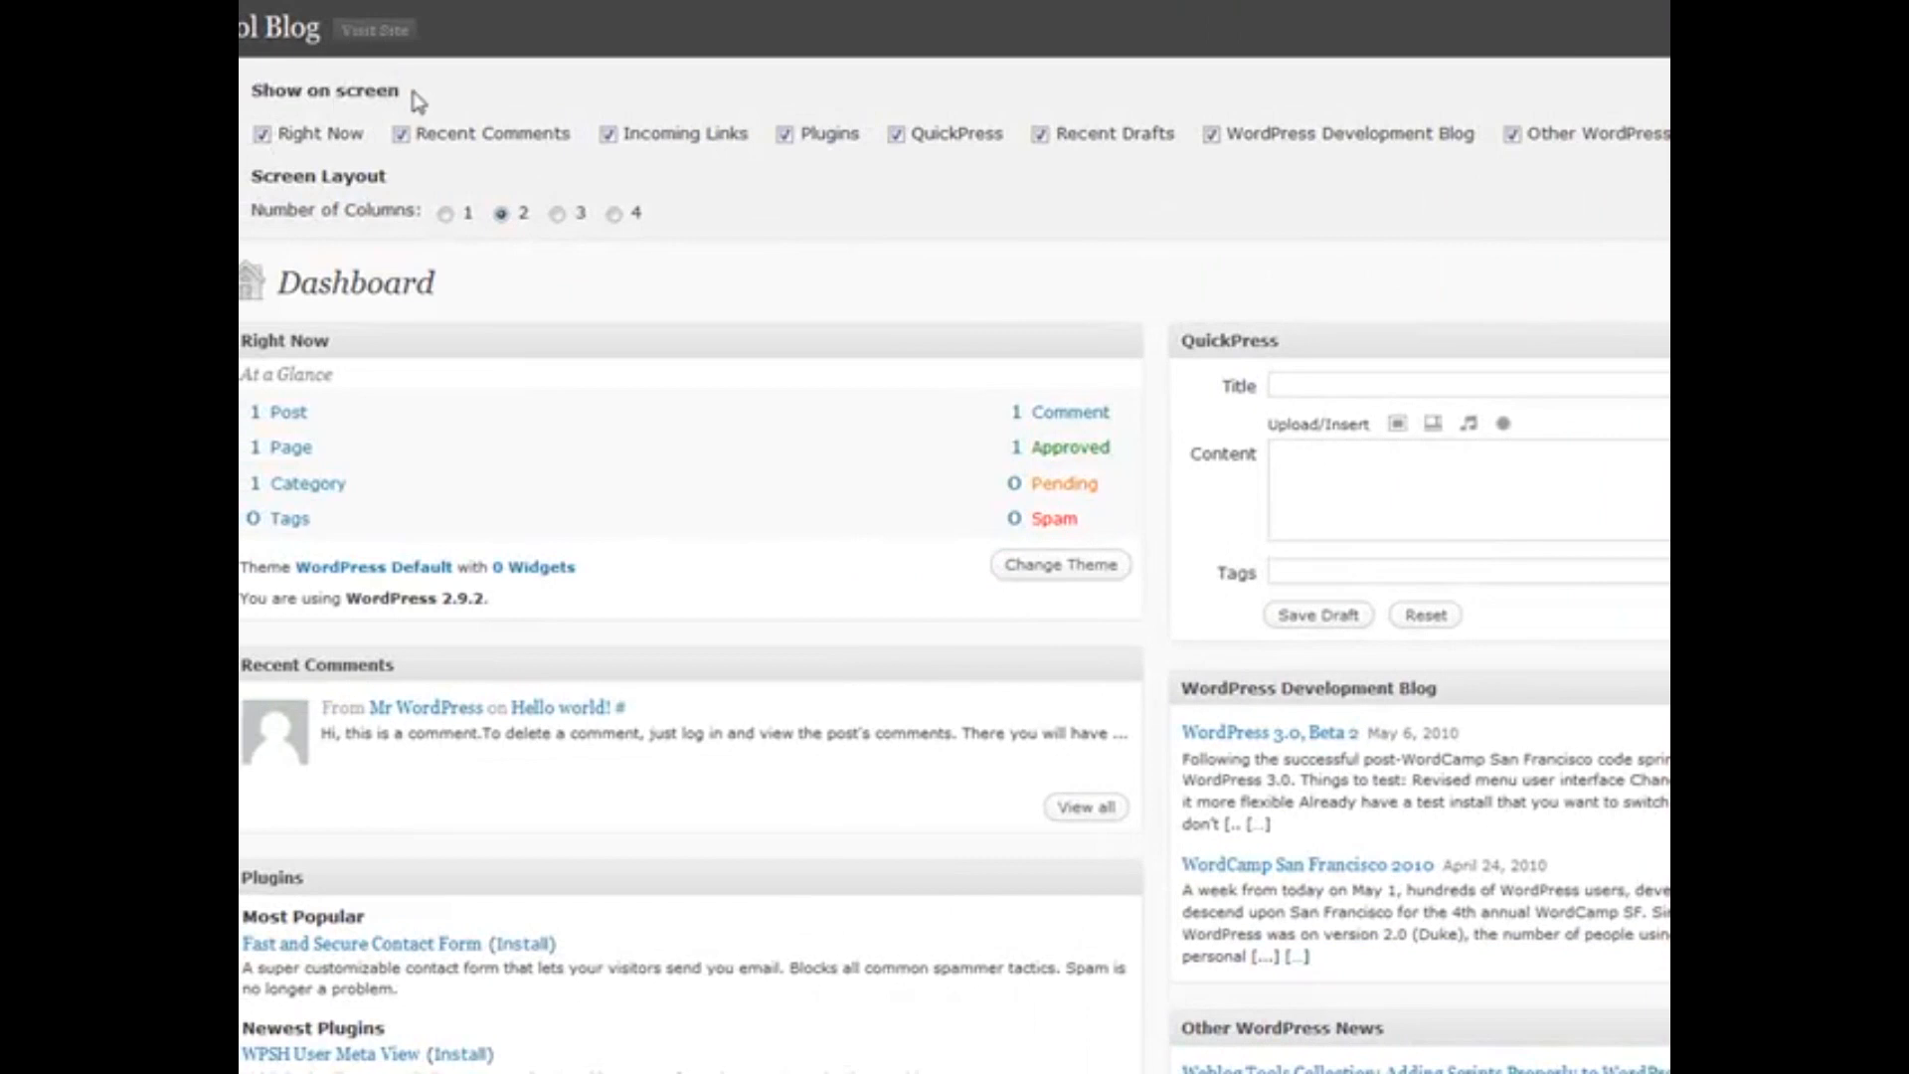
pyautogui.click(1513, 135)
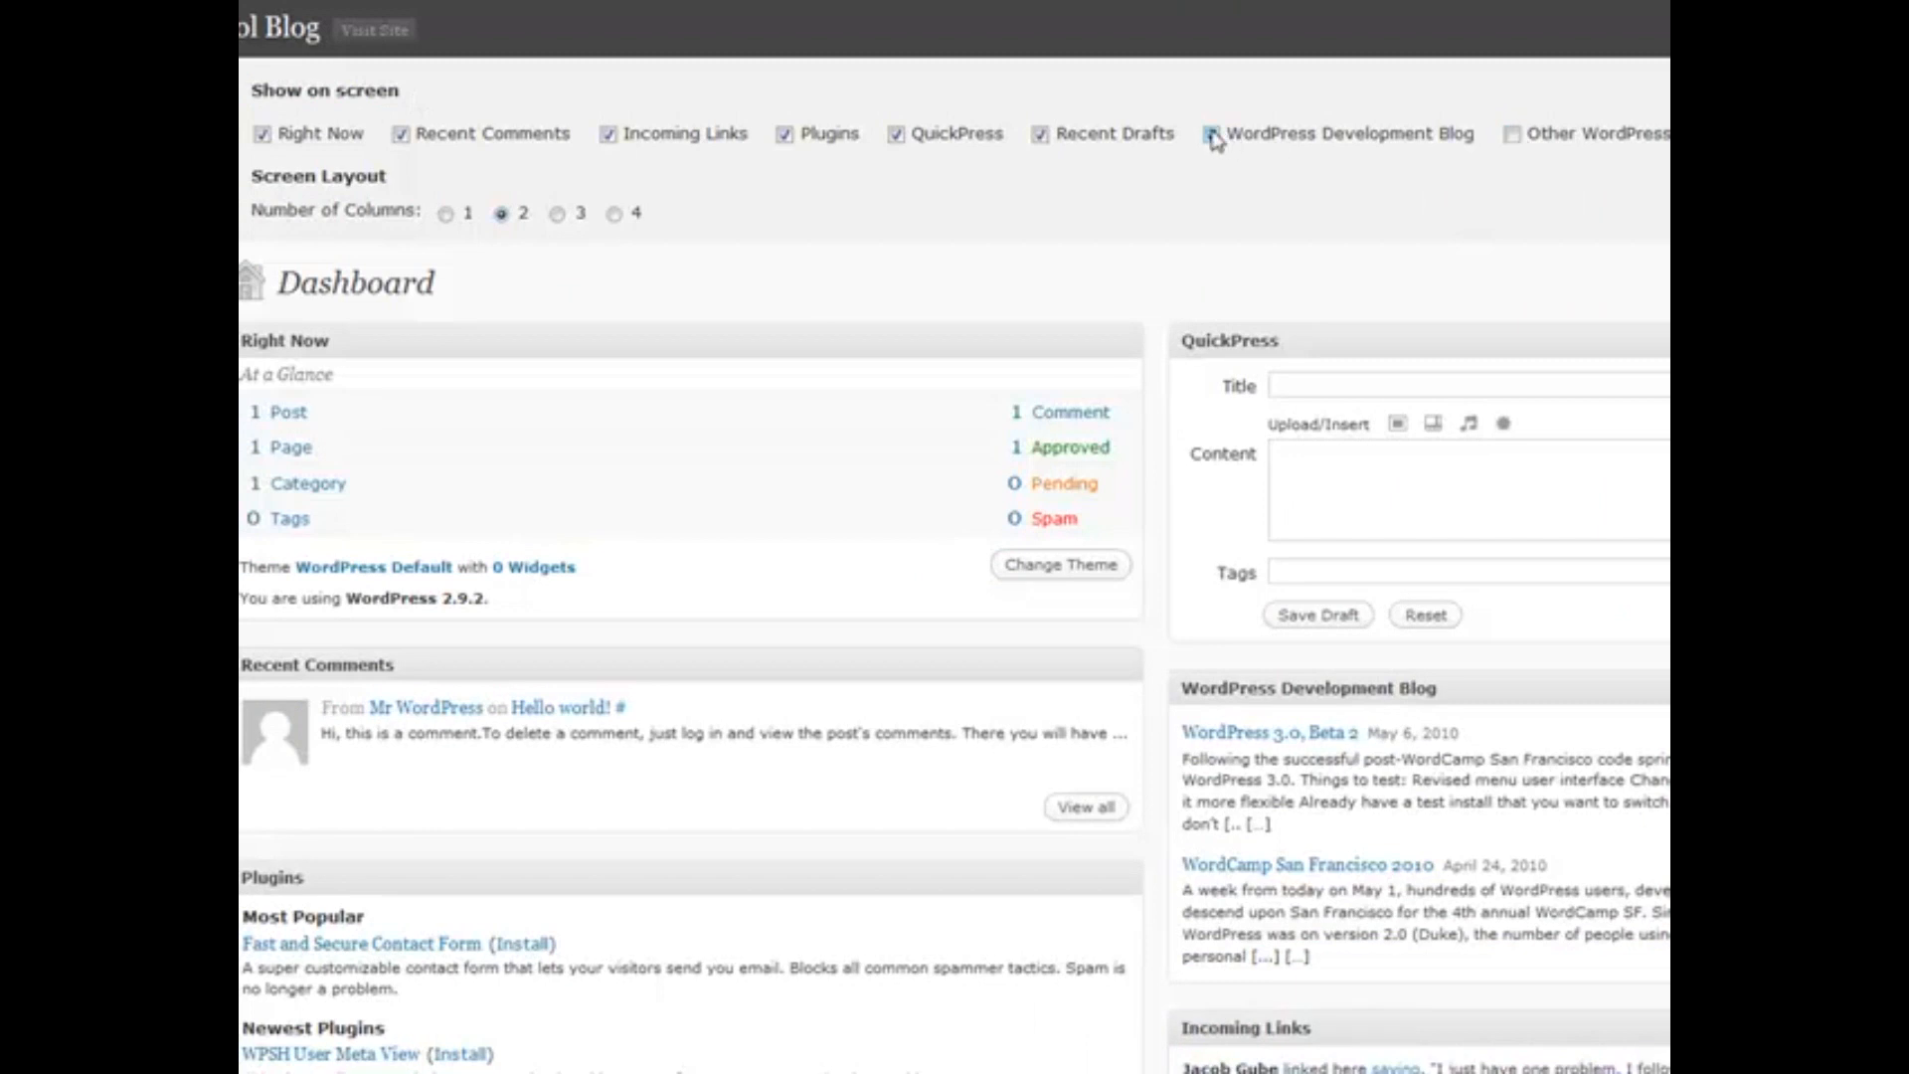
pyautogui.click(1213, 137)
pyautogui.click(1041, 136)
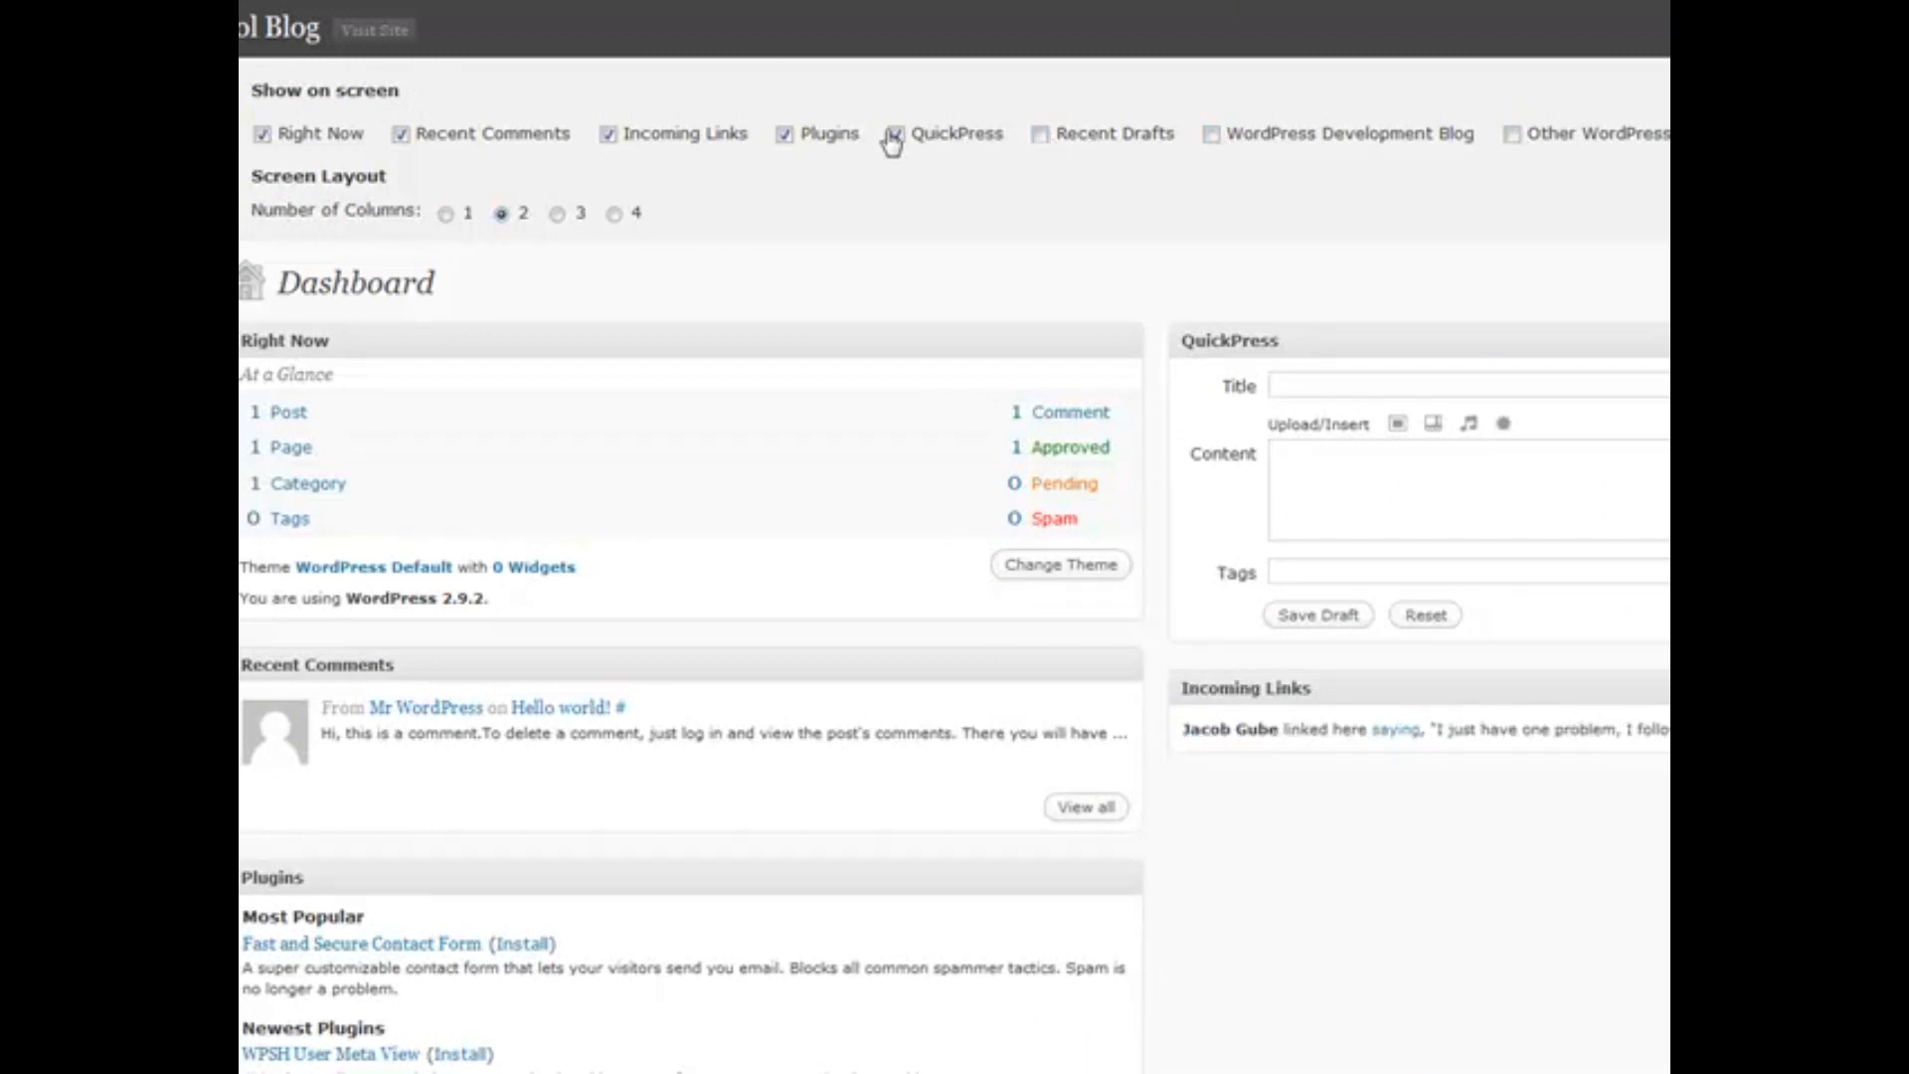
pyautogui.click(787, 137)
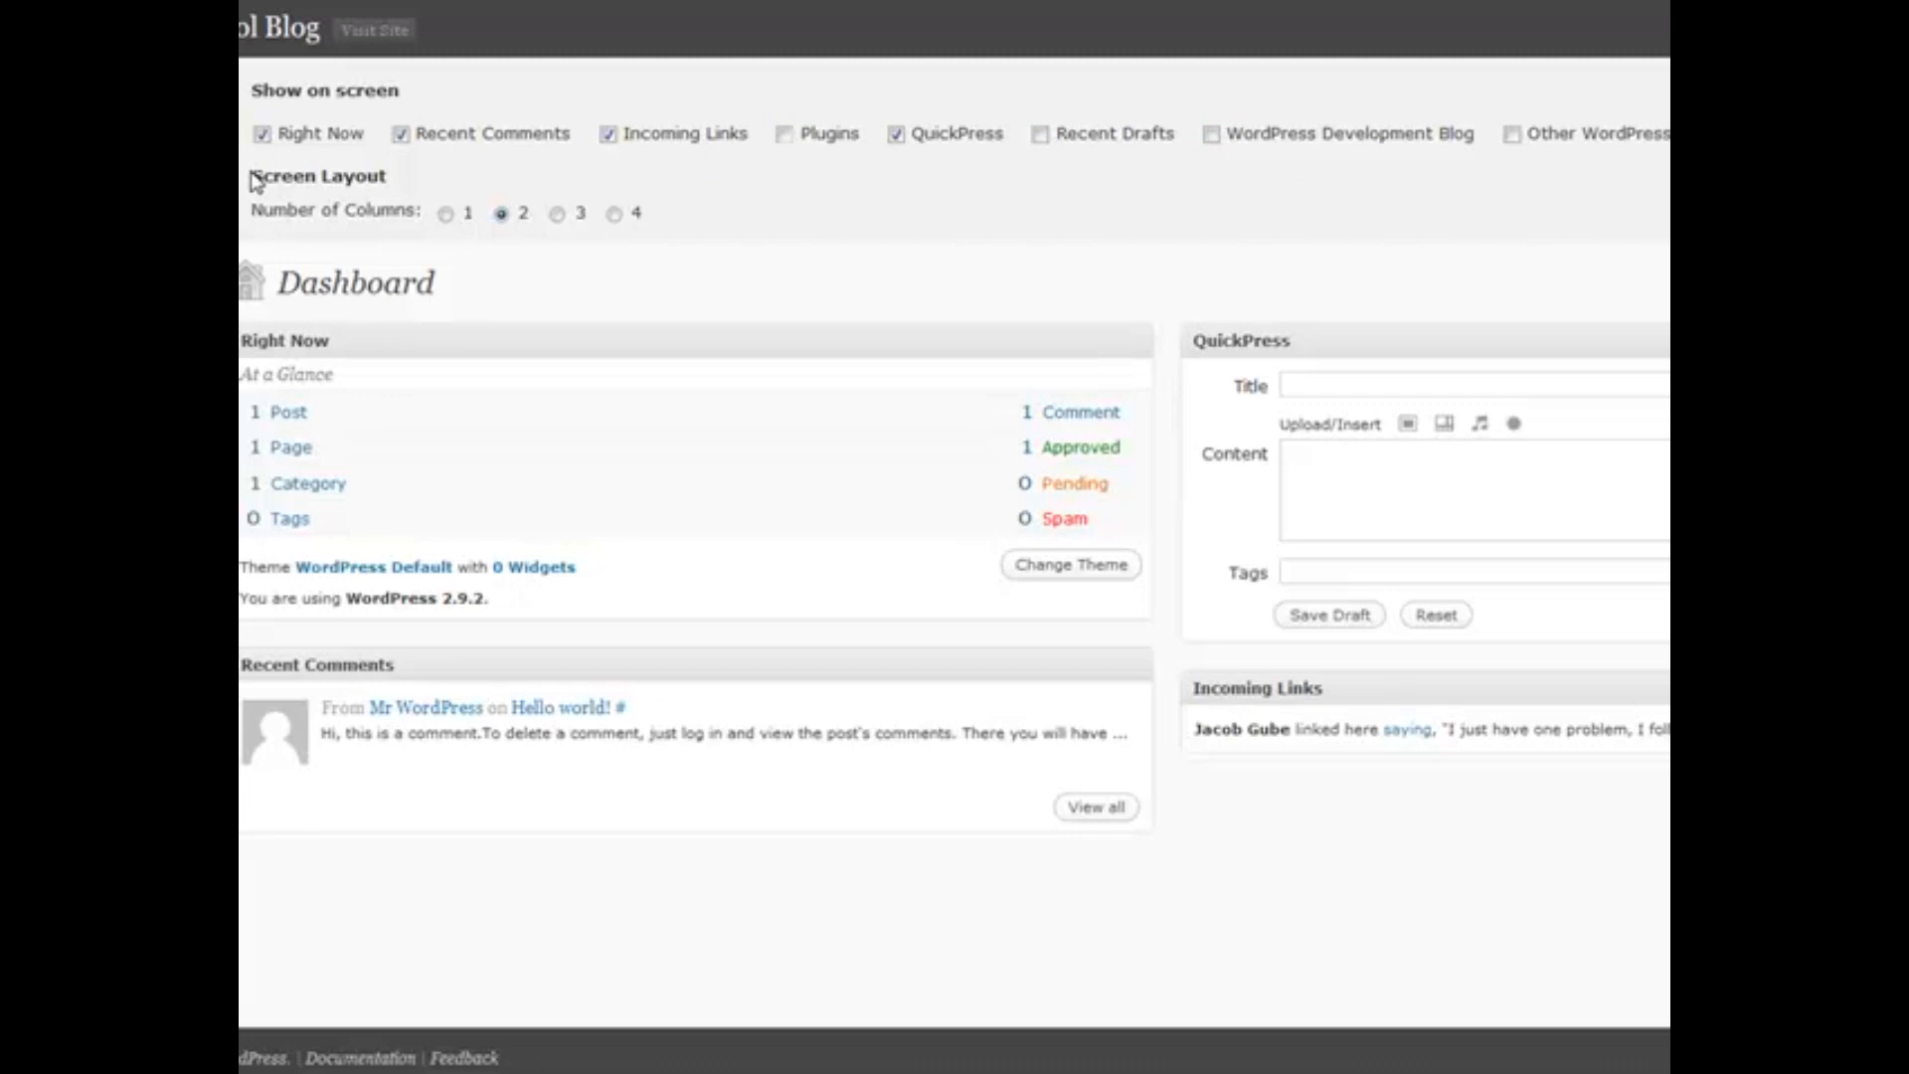
# Switch the Dashboard to four columns and move Incoming Links into the new column
pyautogui.moveTo(251, 176); pyautogui.dragTo(388, 176)
pyautogui.click(384, 176)
pyautogui.click(557, 213)
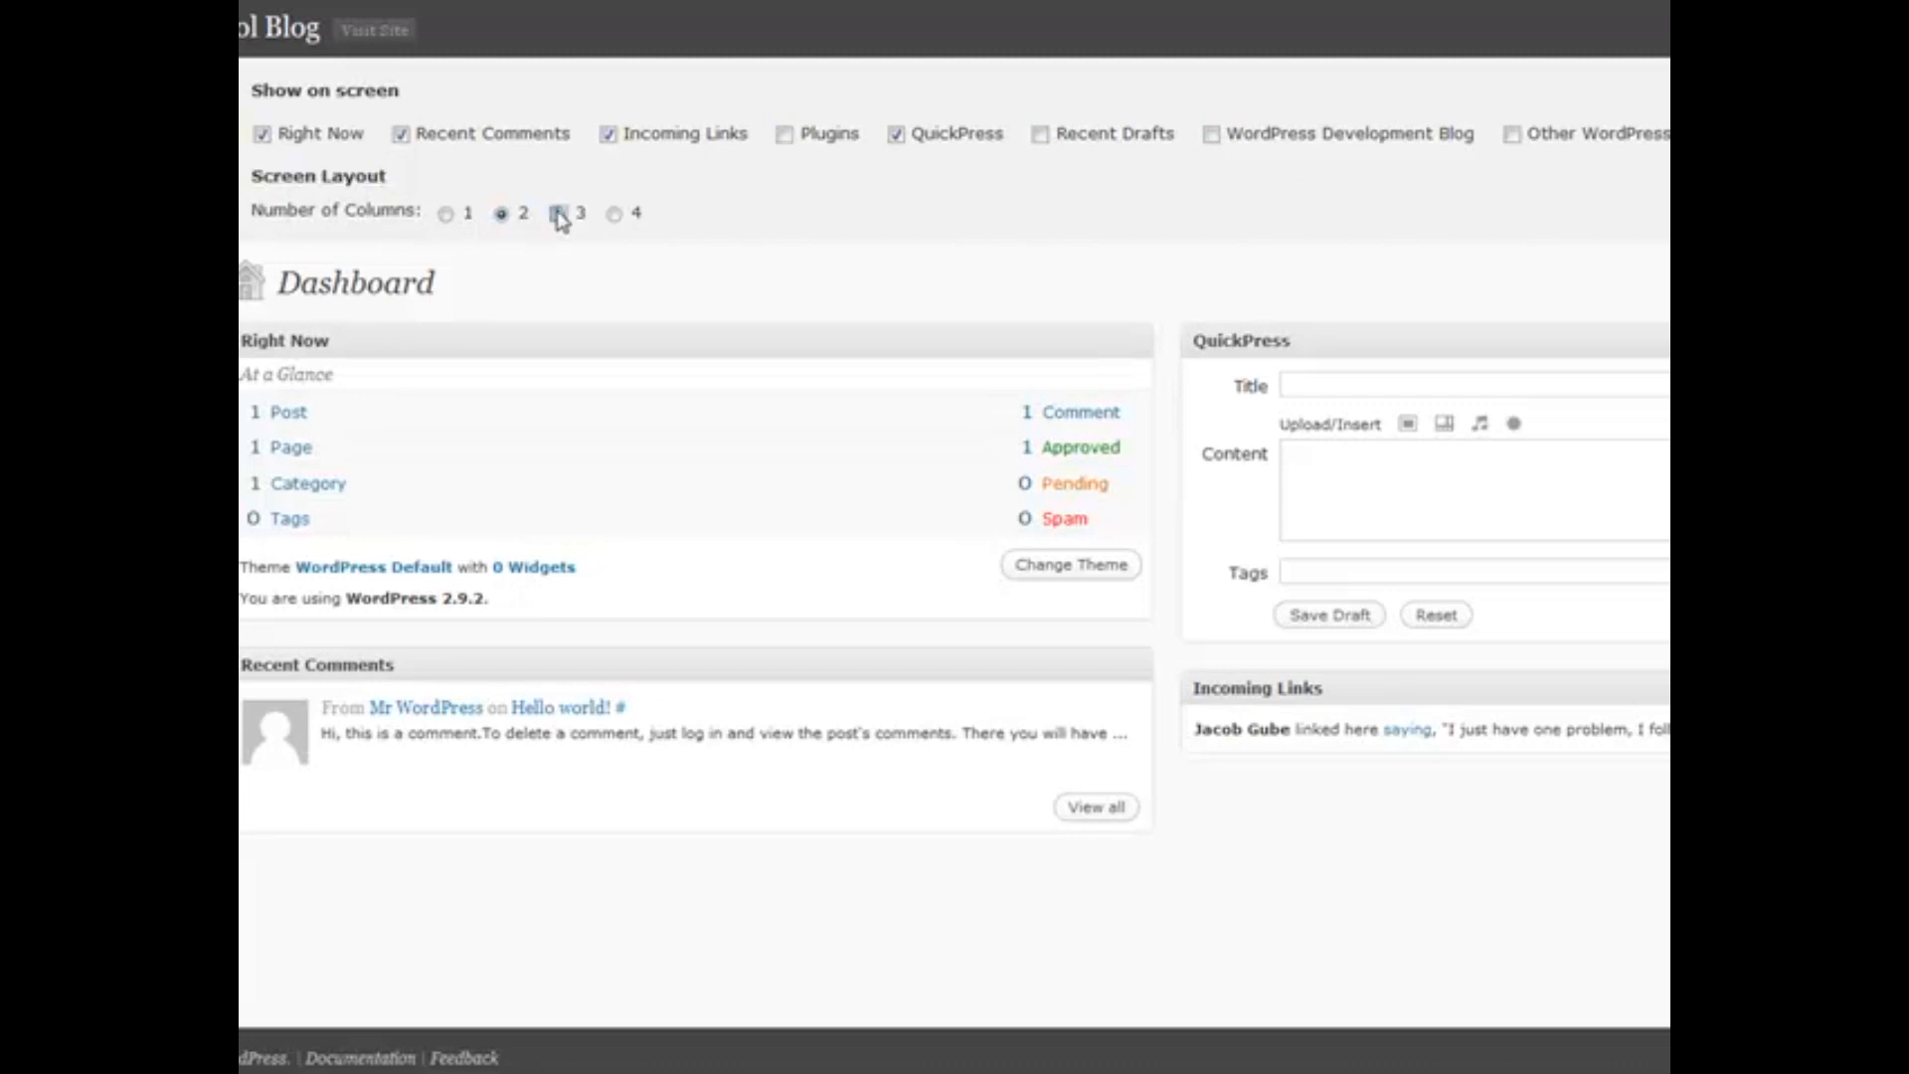
pyautogui.click(614, 214)
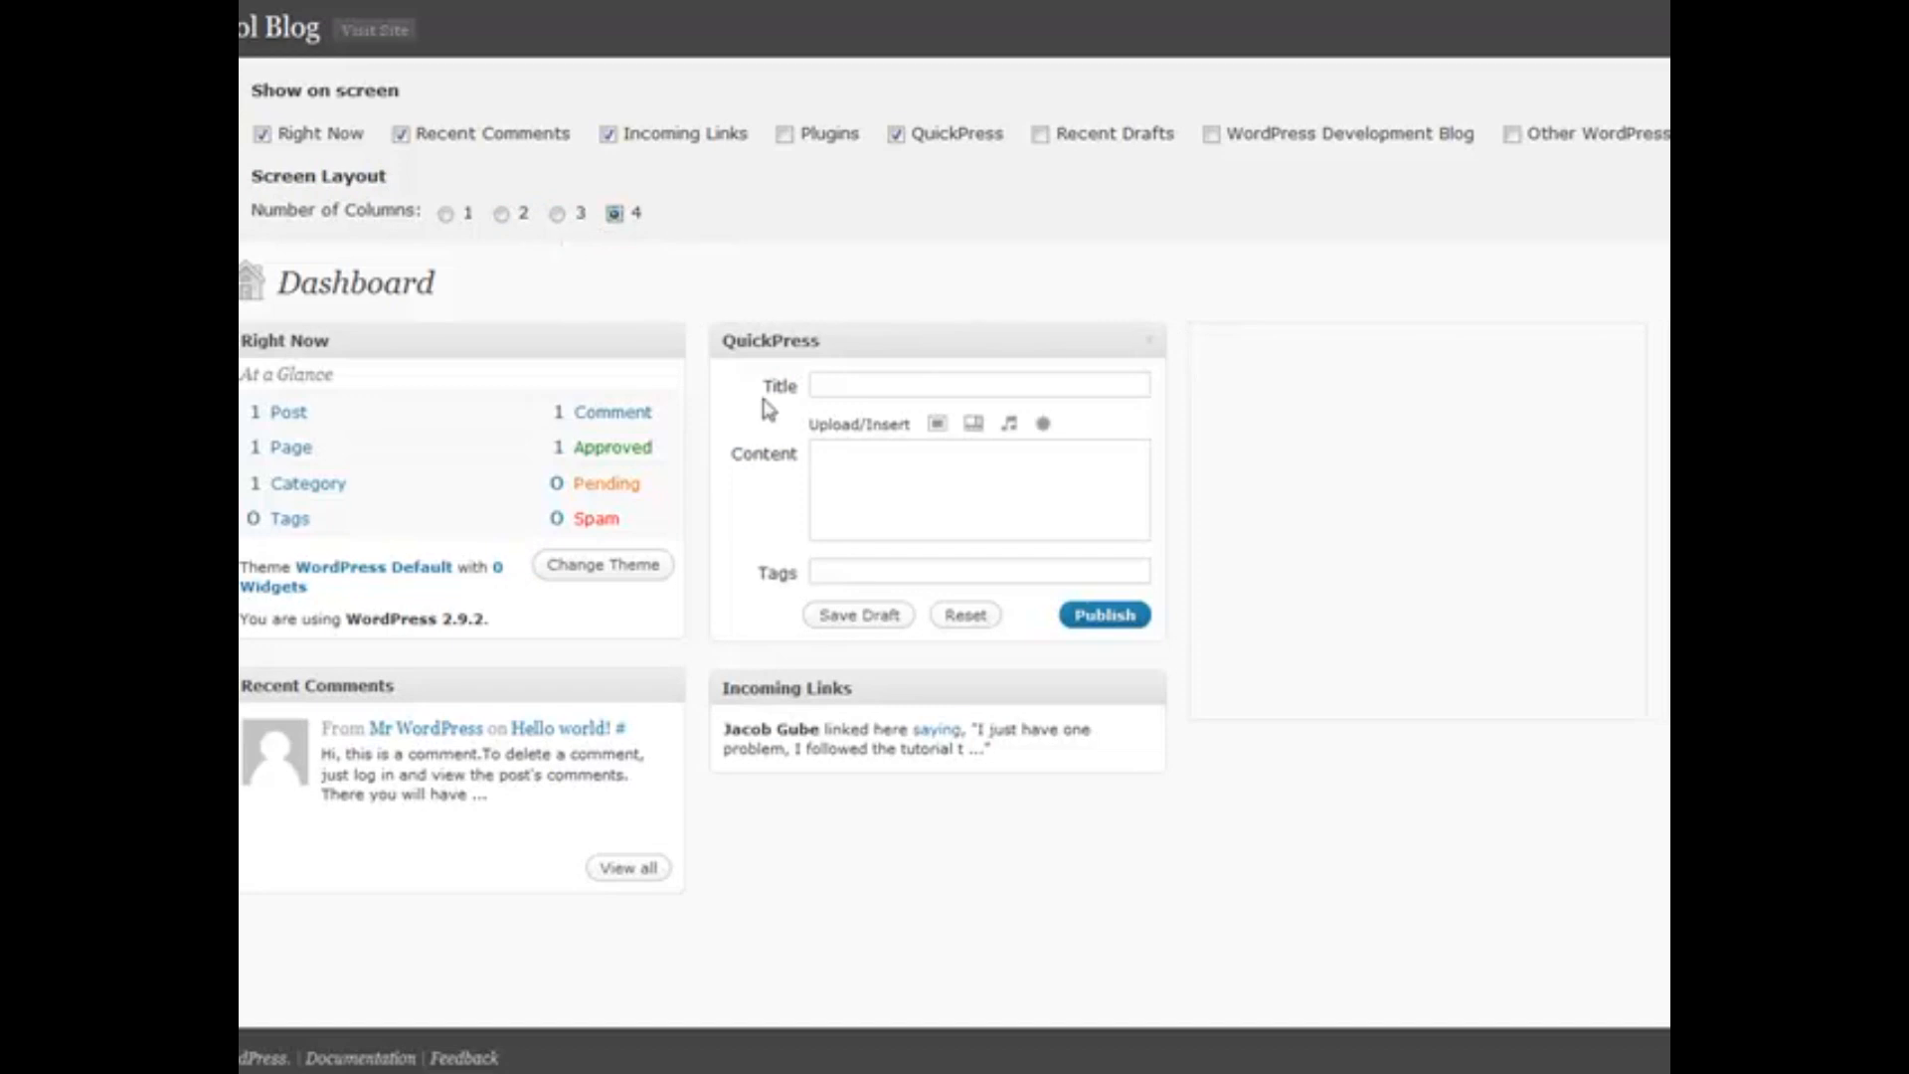
pyautogui.moveTo(821, 696); pyautogui.dragTo(1346, 345)
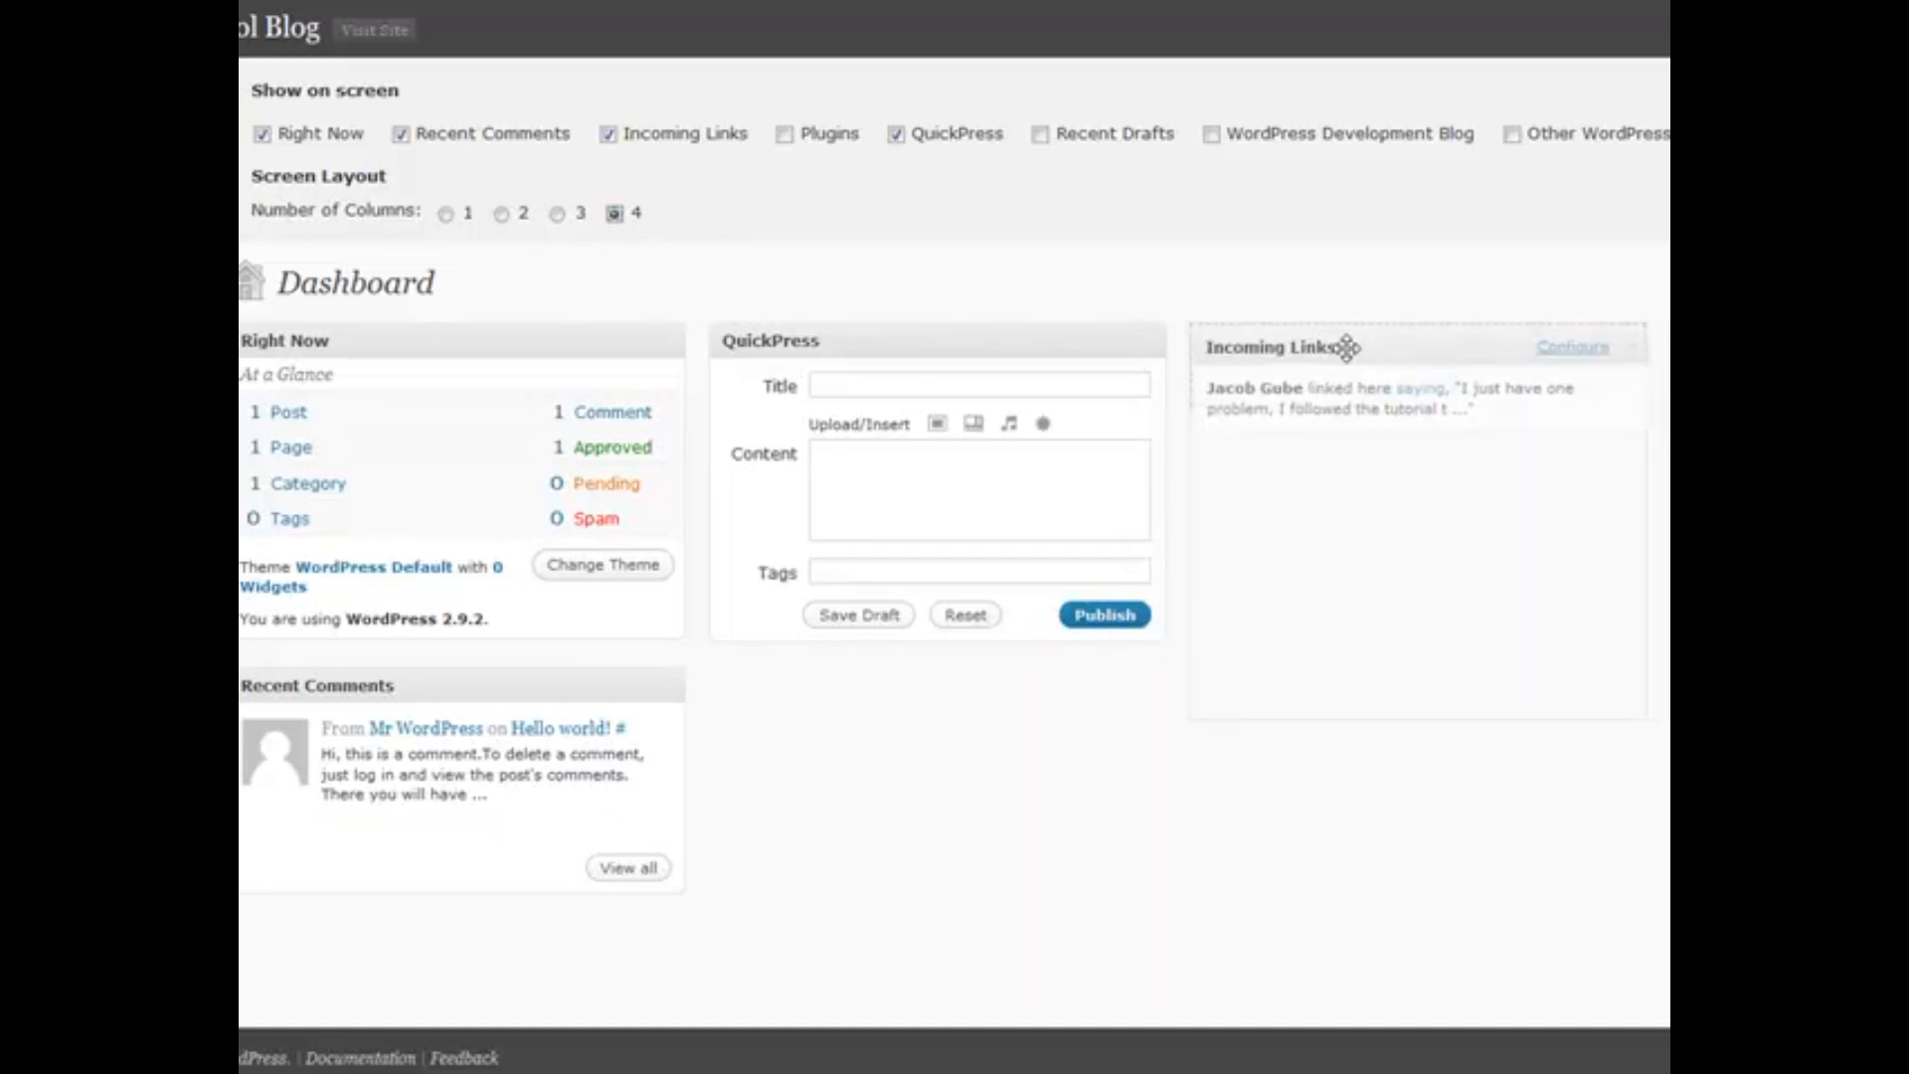
pyautogui.moveTo(494, 677); pyautogui.dragTo(1665, 398)
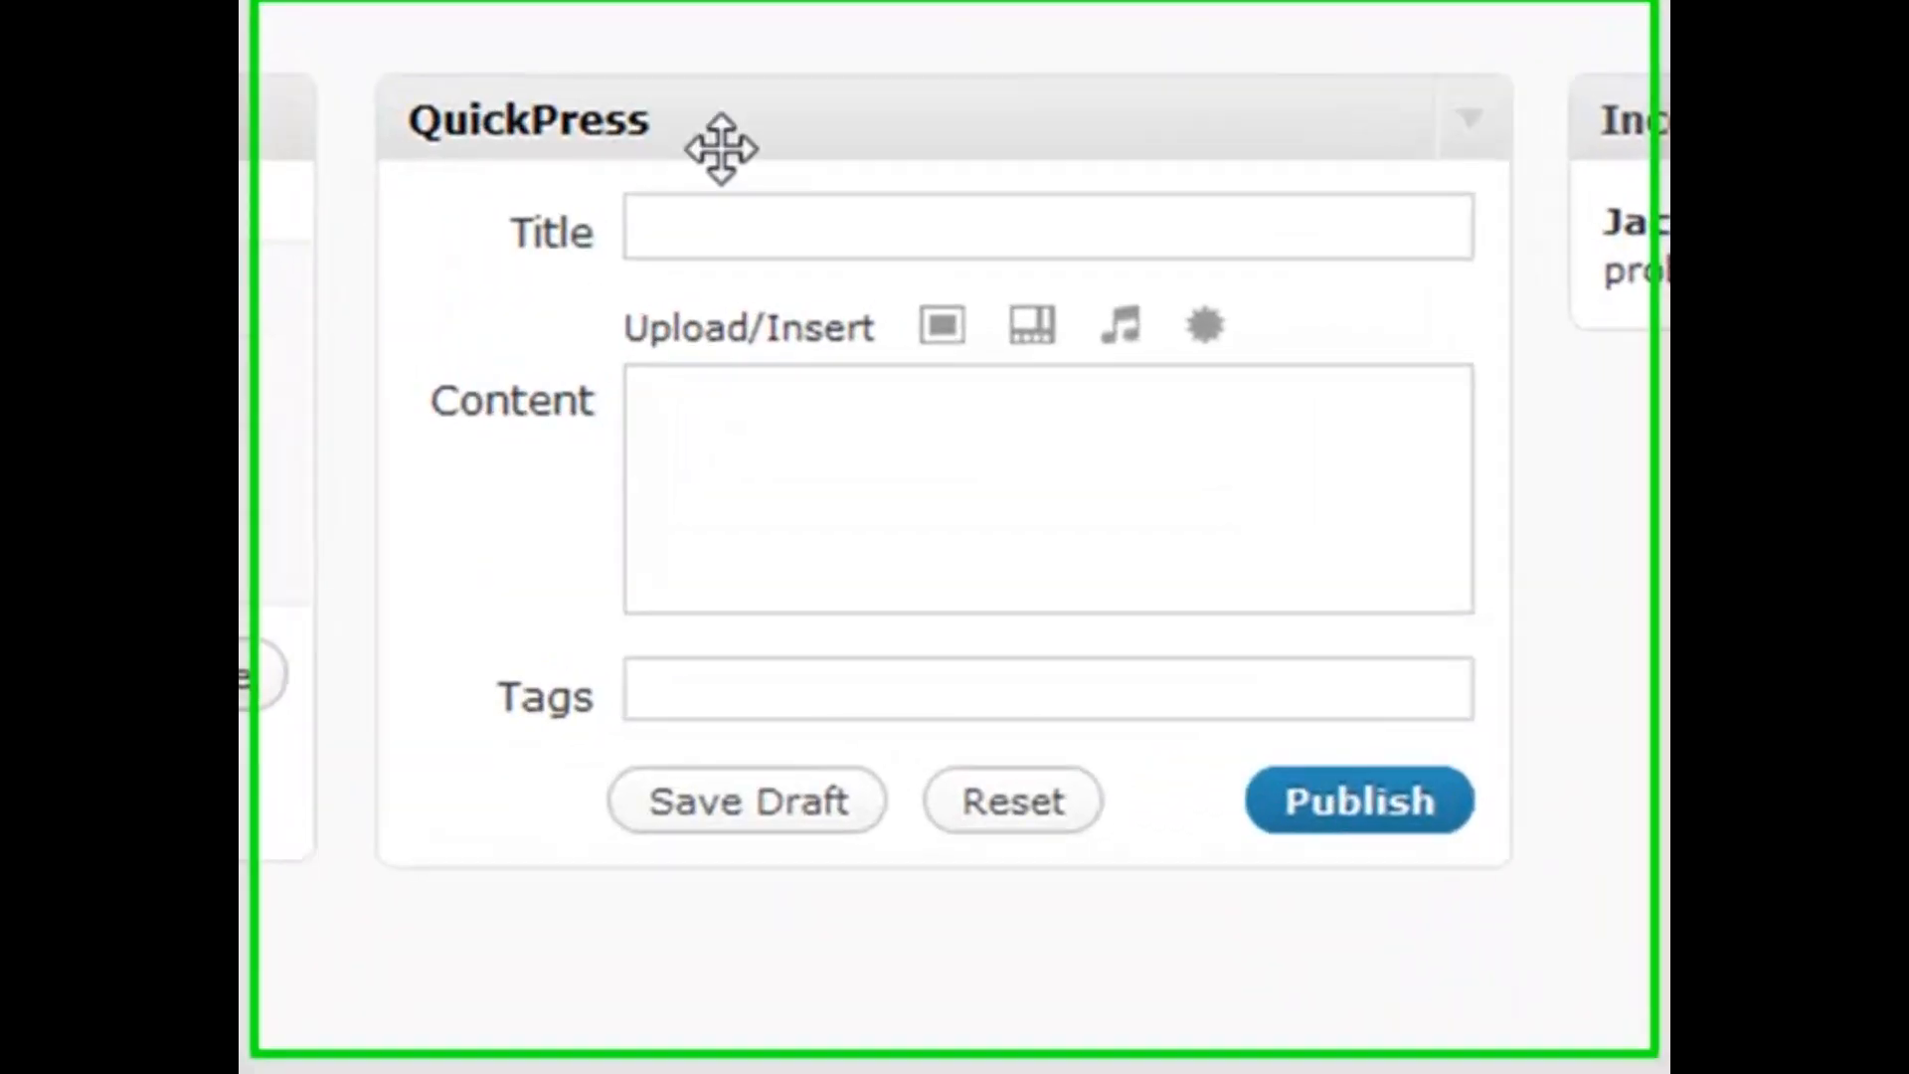
# Collapse and re-expand the QuickPress box and place the cursor in its title field
pyautogui.click(848, 167)
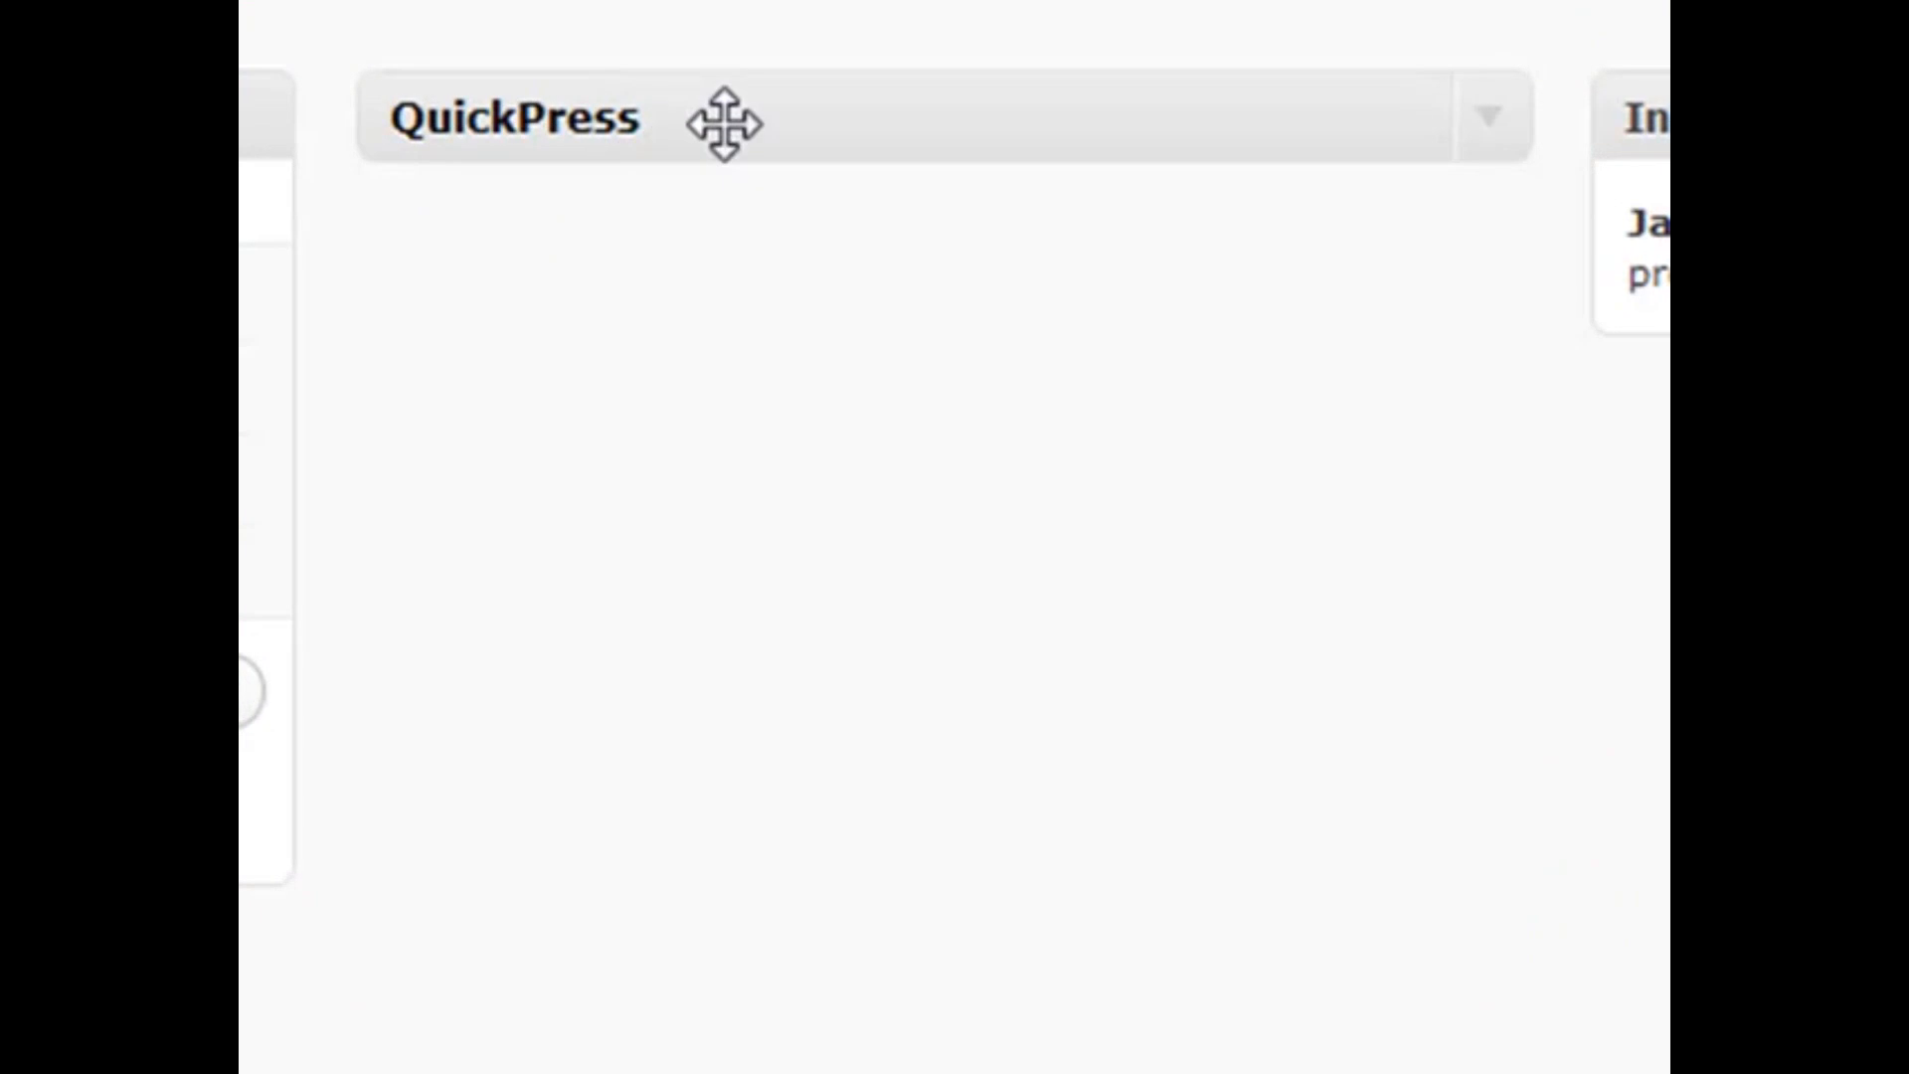
pyautogui.click(1499, 139)
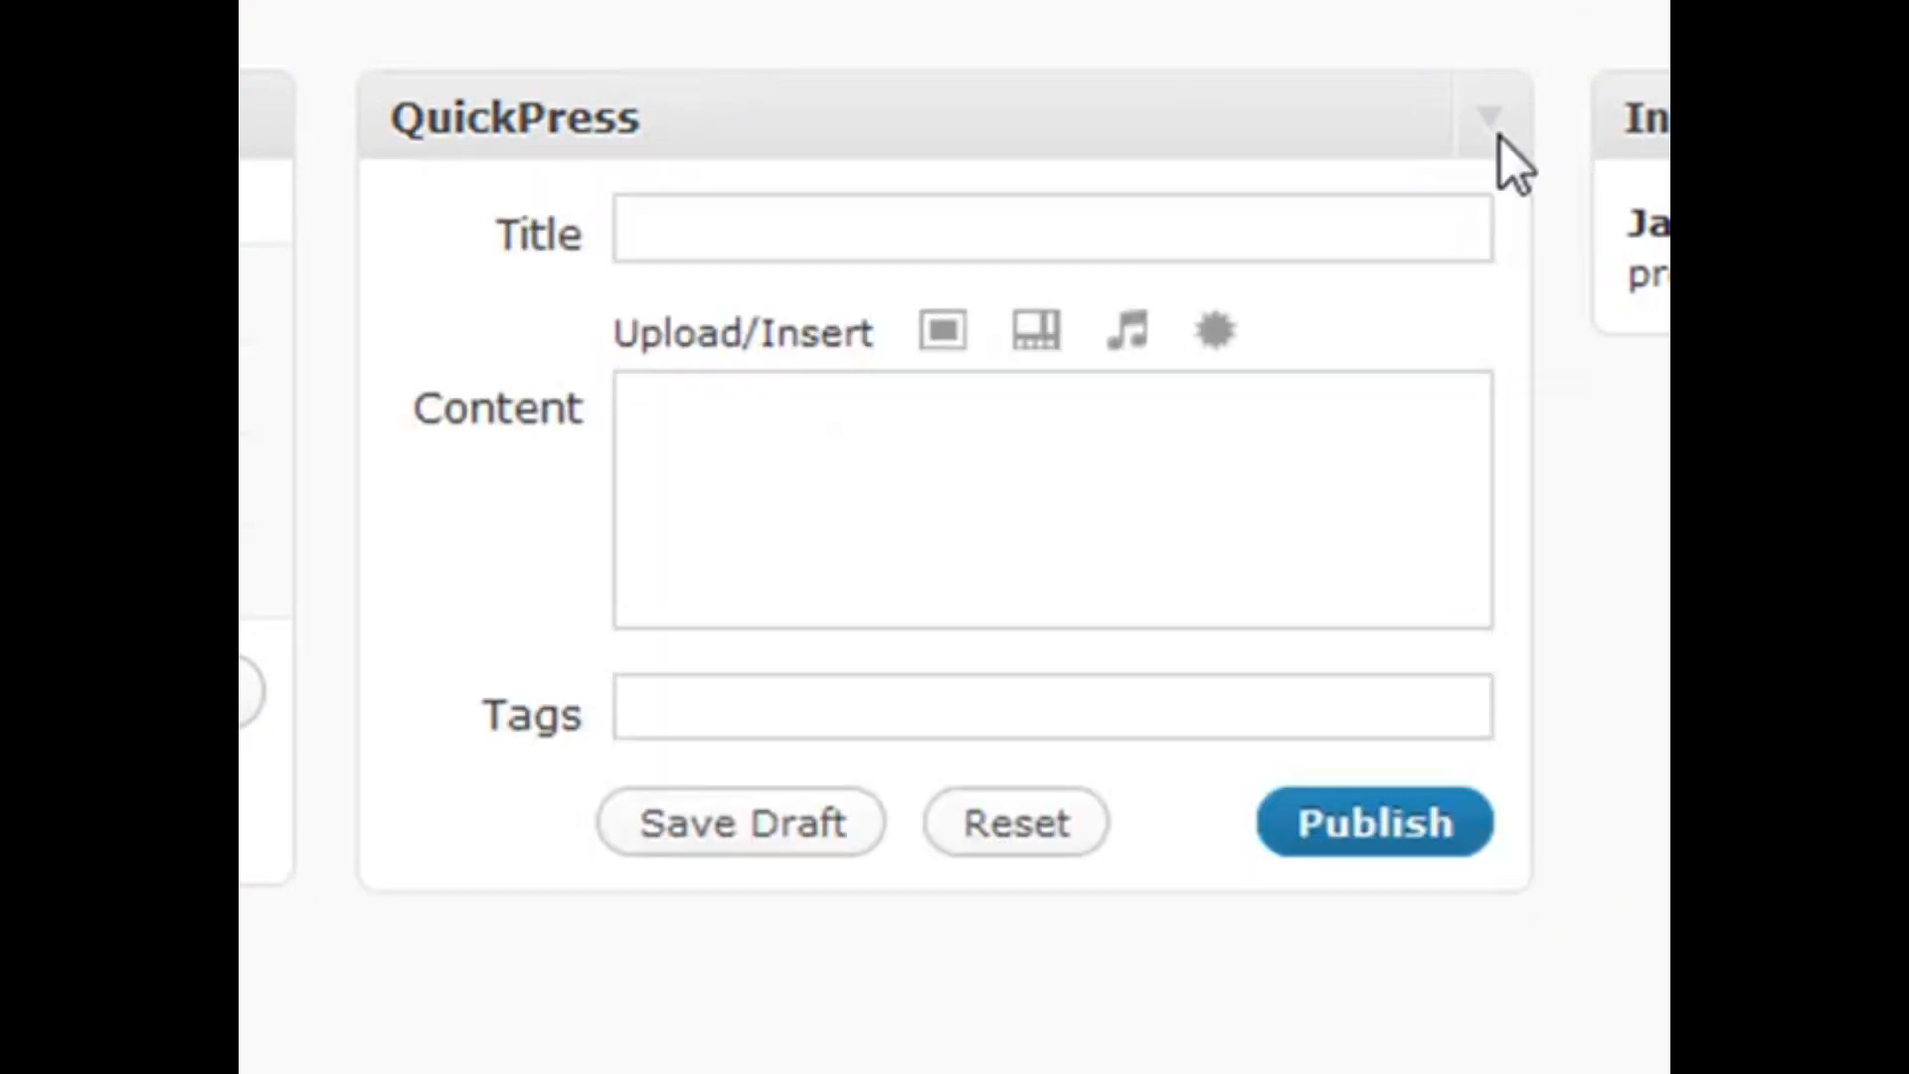
pyautogui.click(726, 228)
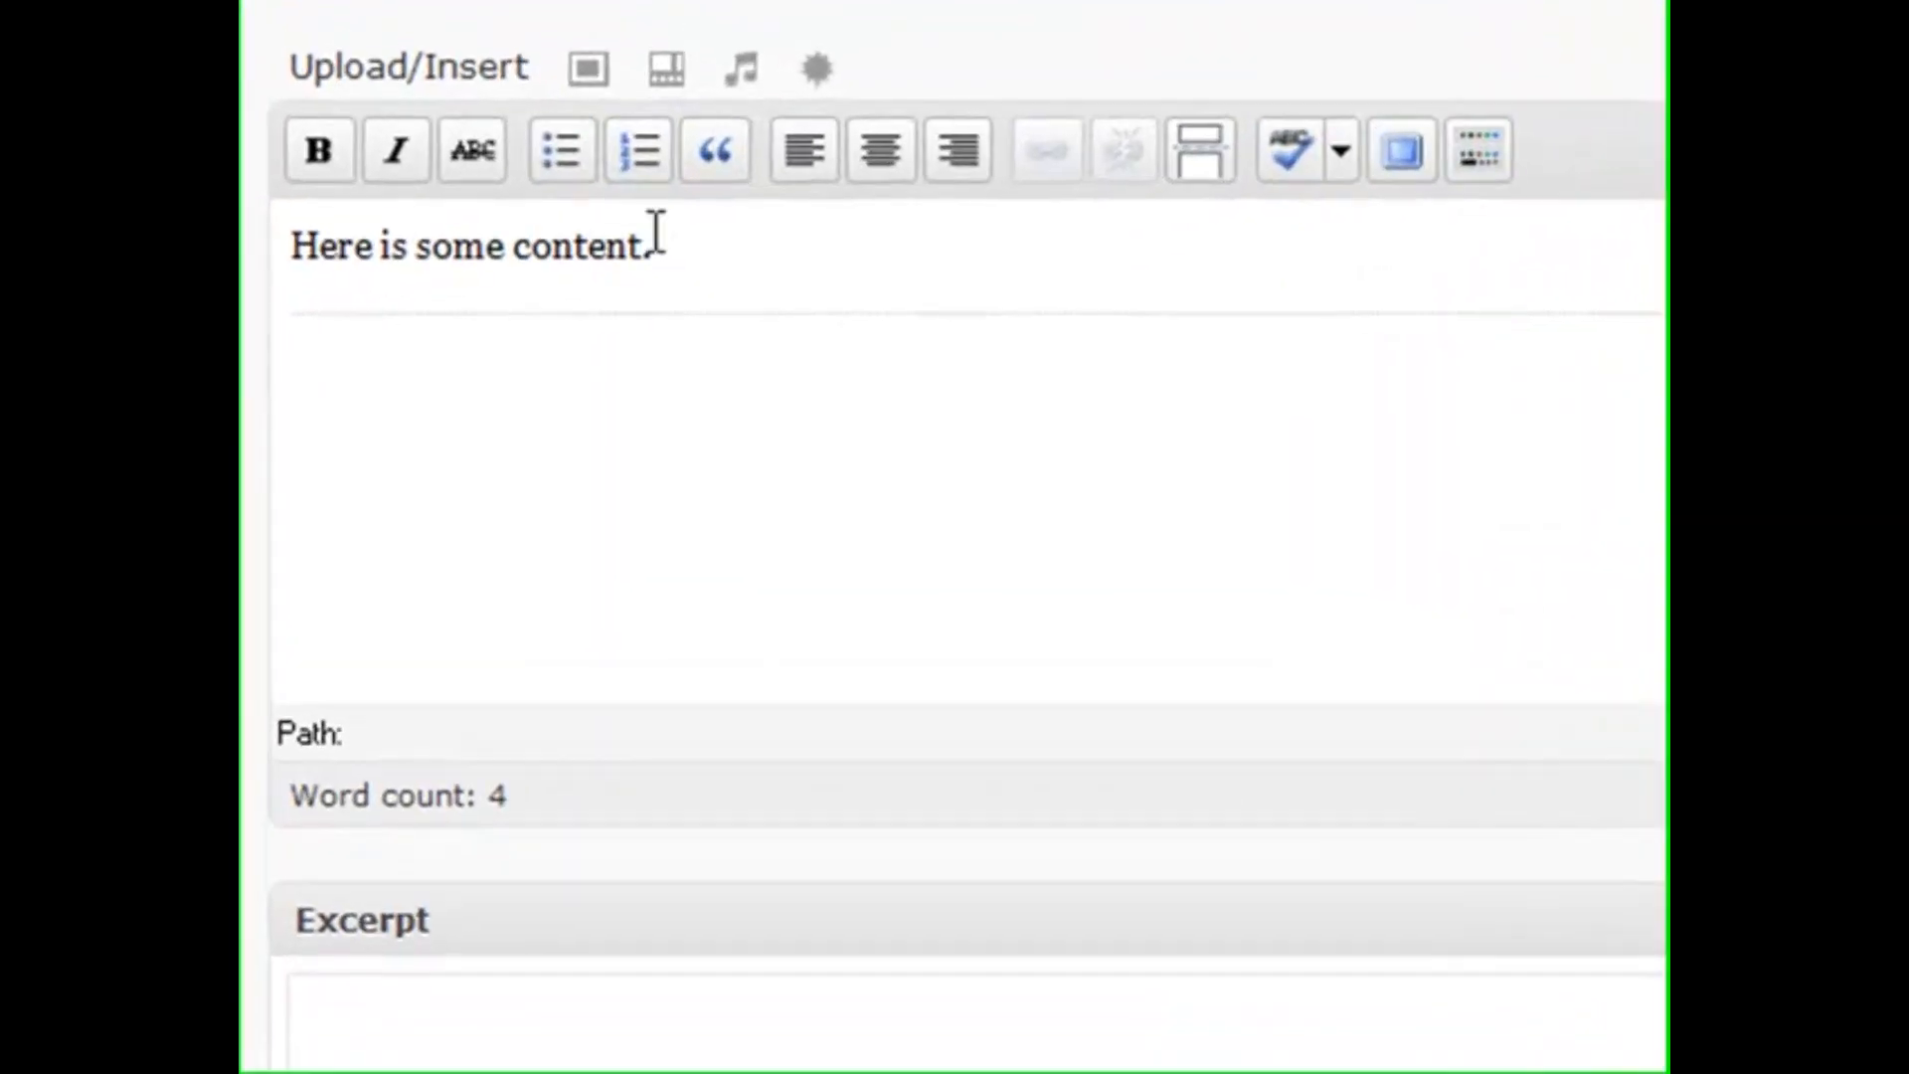
pyautogui.click(684, 290)
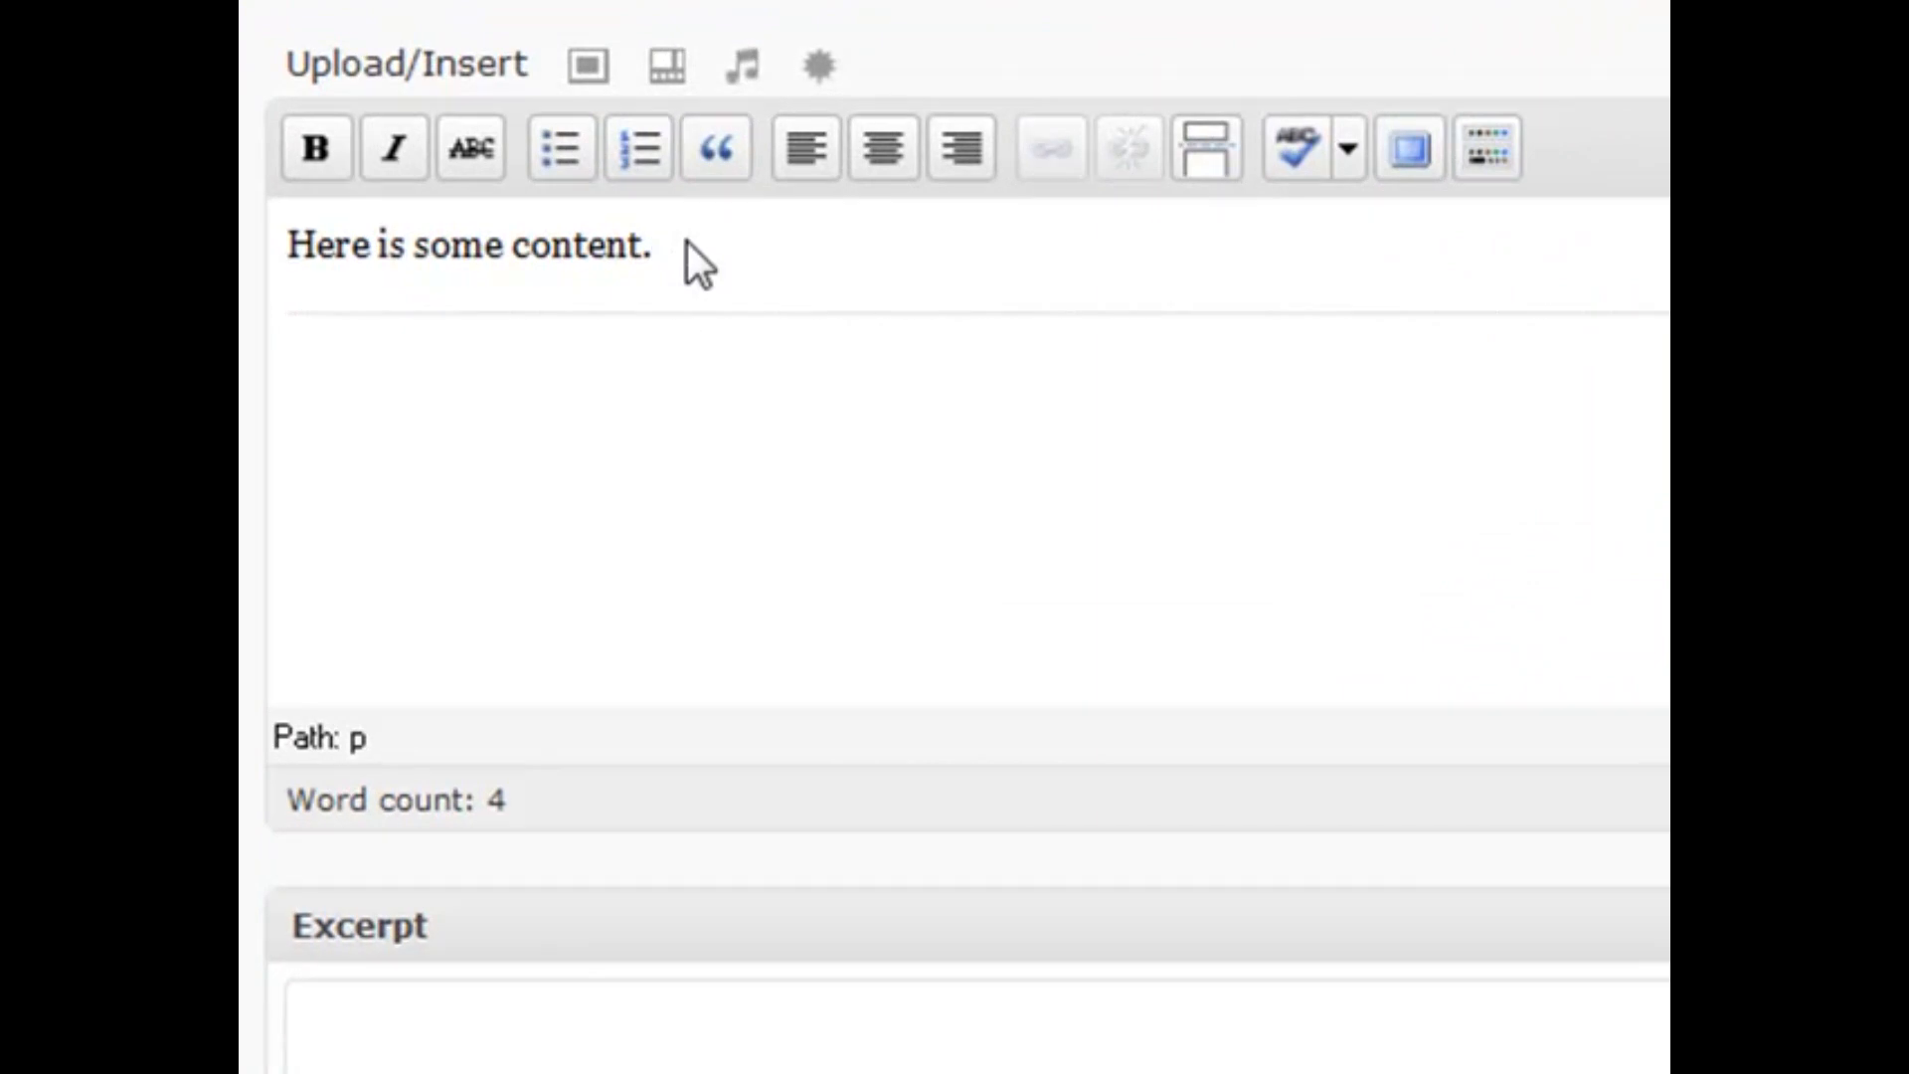
pyautogui.hotkey('ctrl', 'a')
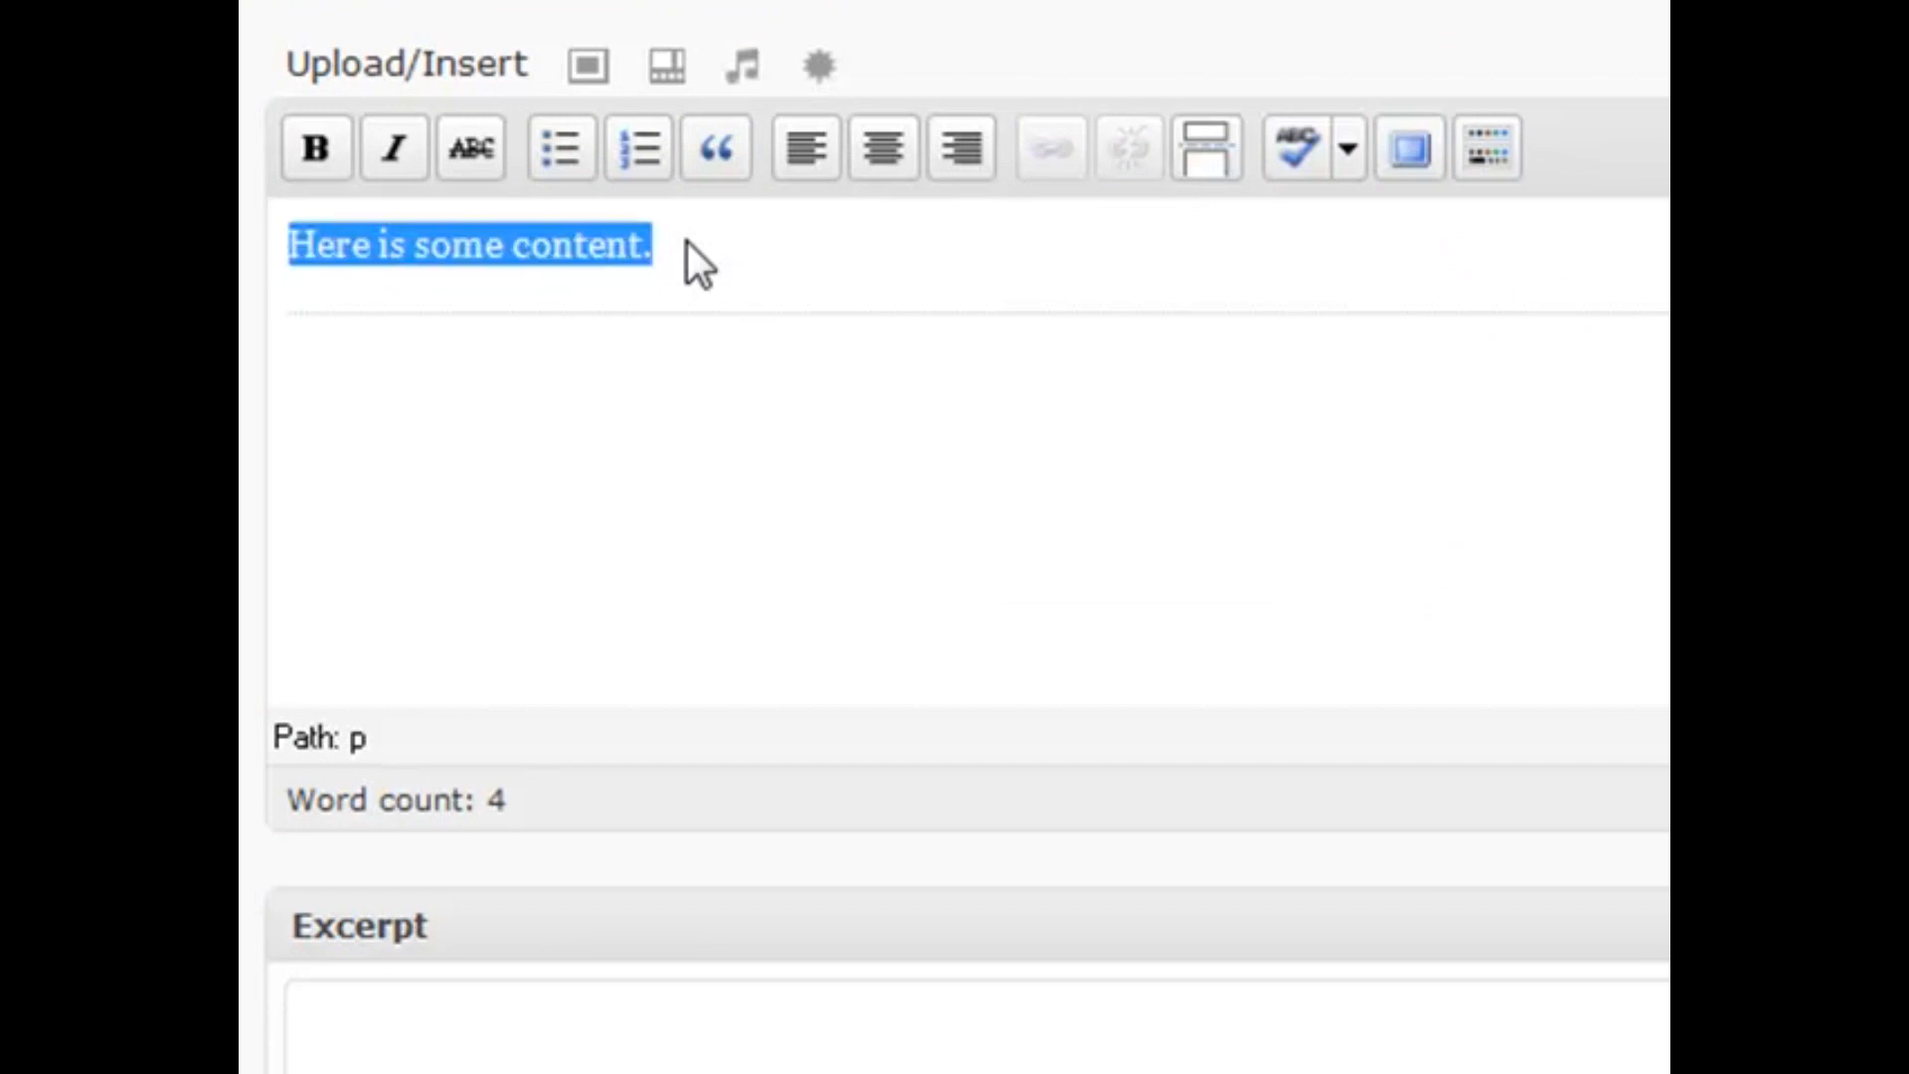
pyautogui.click(686, 241)
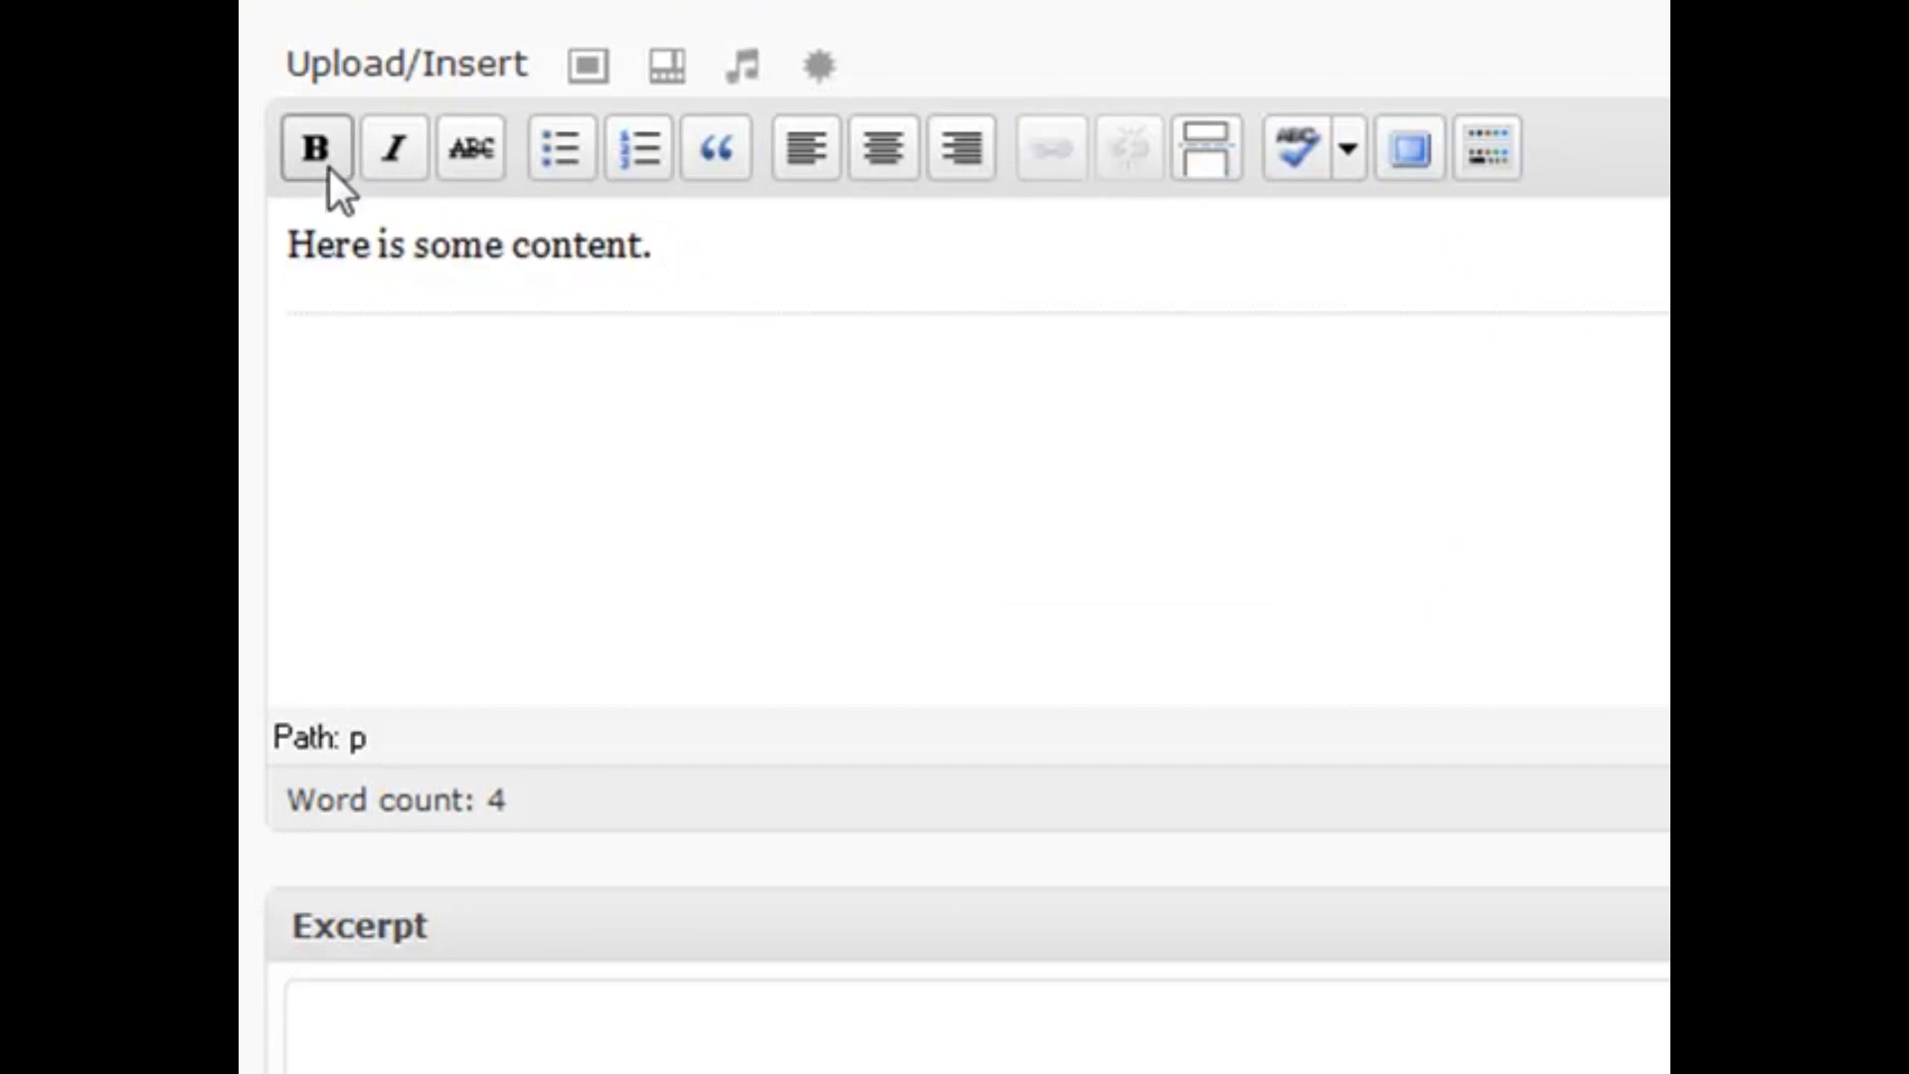
pyautogui.moveTo(672, 241); pyautogui.dragTo(286, 243)
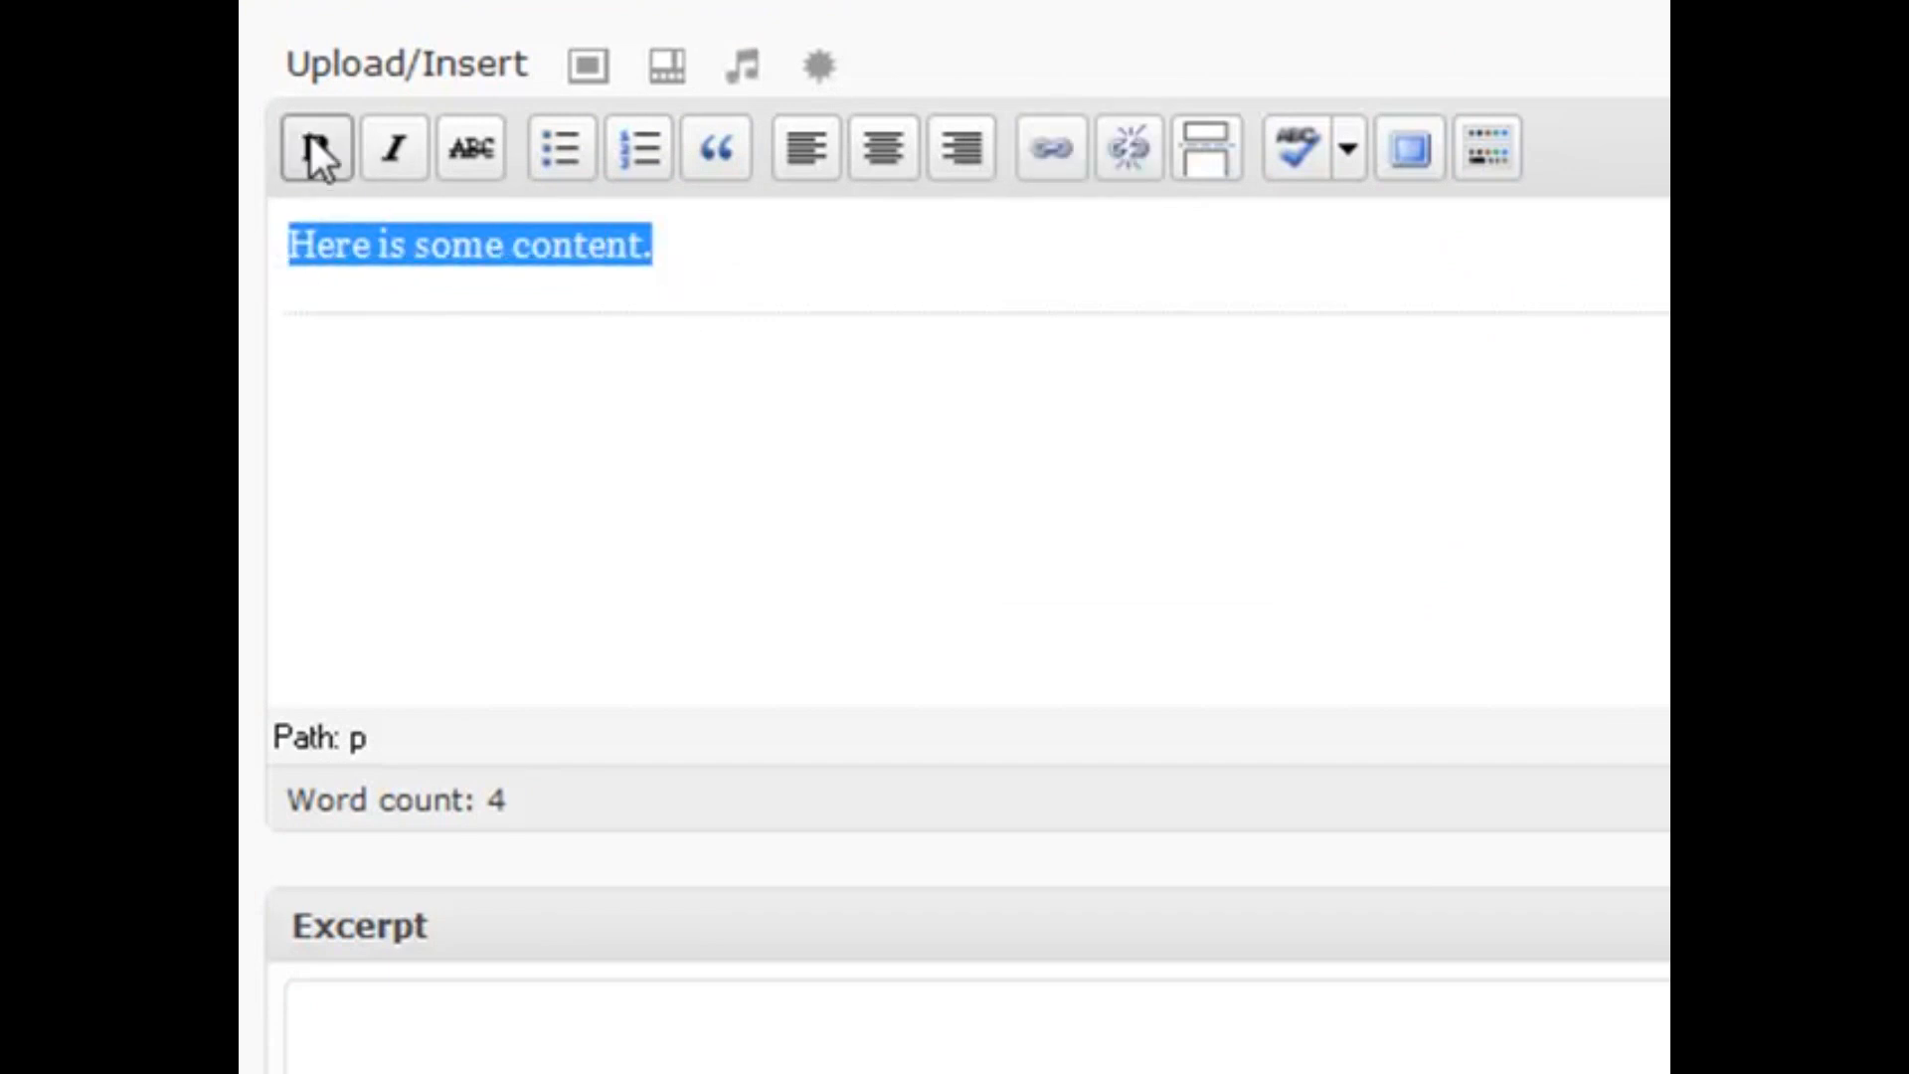
pyautogui.click(315, 145)
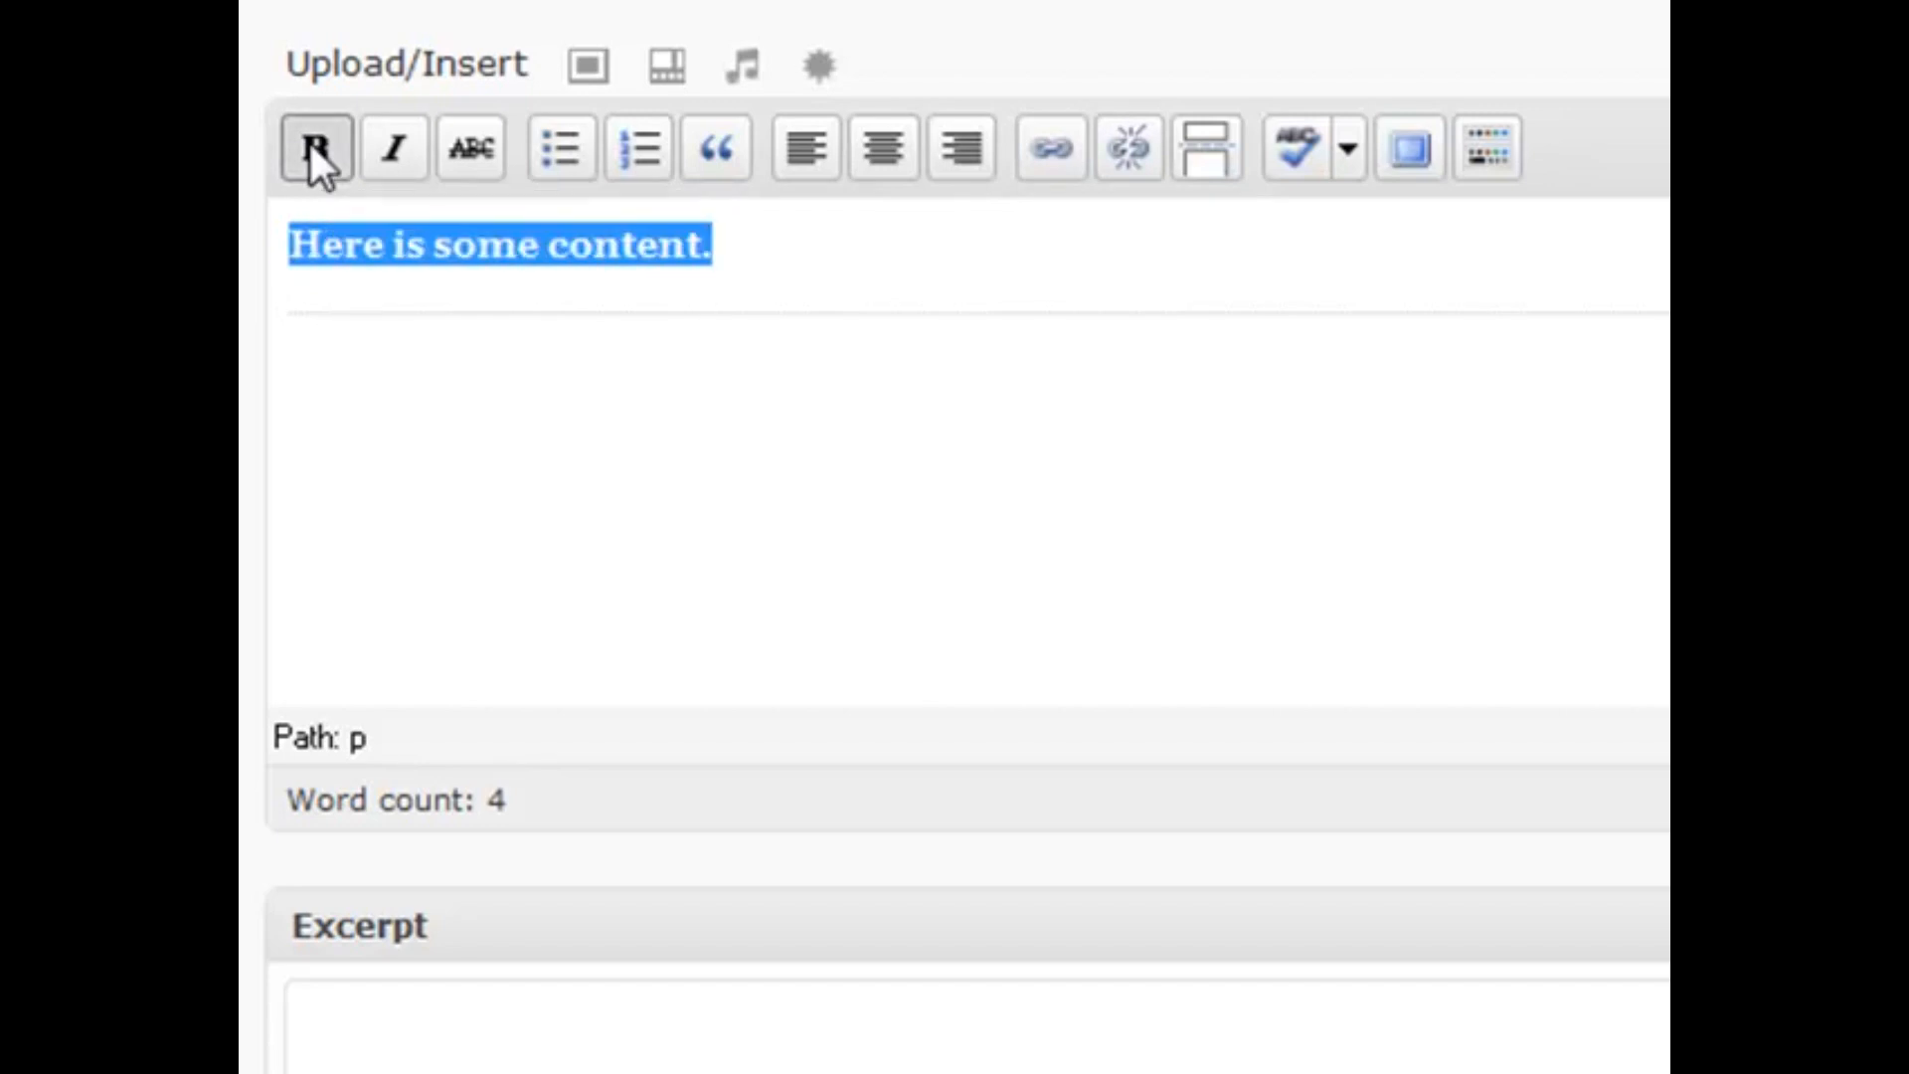
pyautogui.click(760, 245)
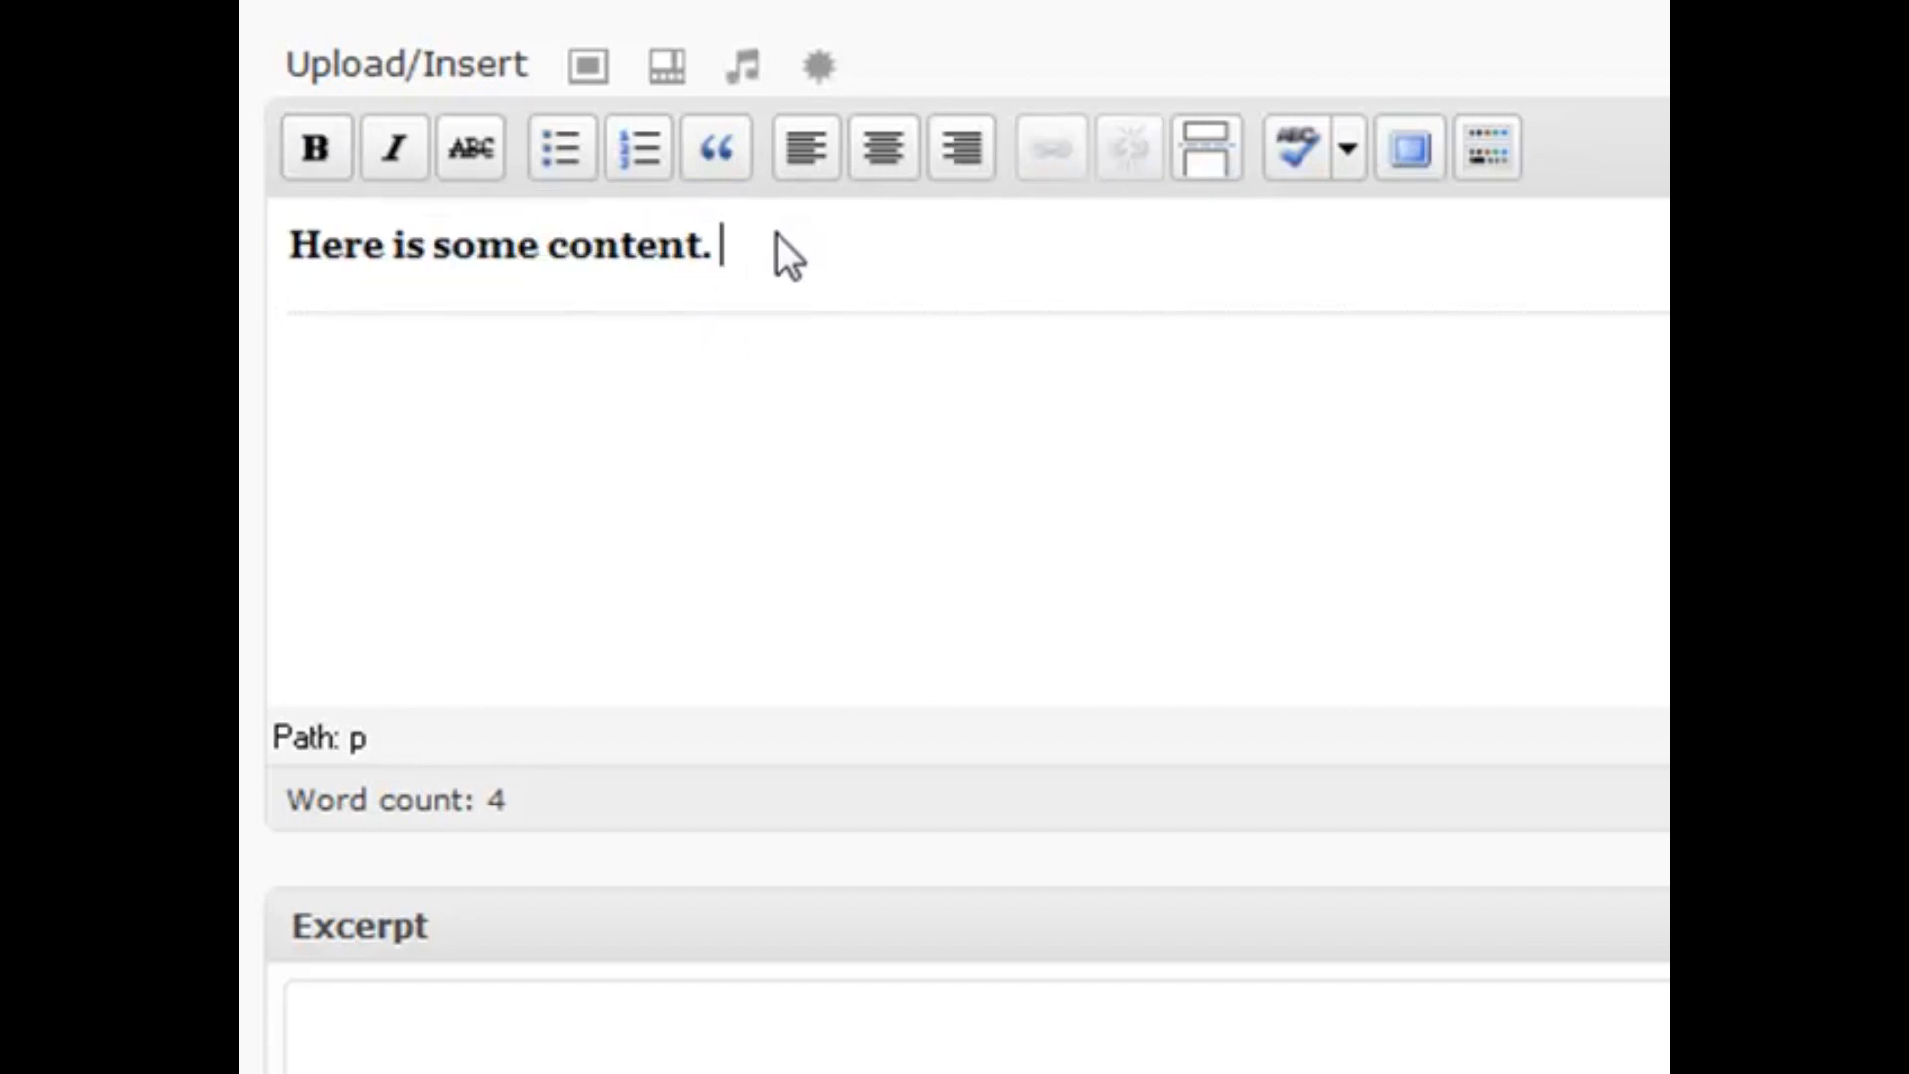
pyautogui.tripleClick(778, 235)
pyautogui.click(397, 157)
pyautogui.click(485, 147)
pyautogui.click(476, 149)
pyautogui.click(391, 157)
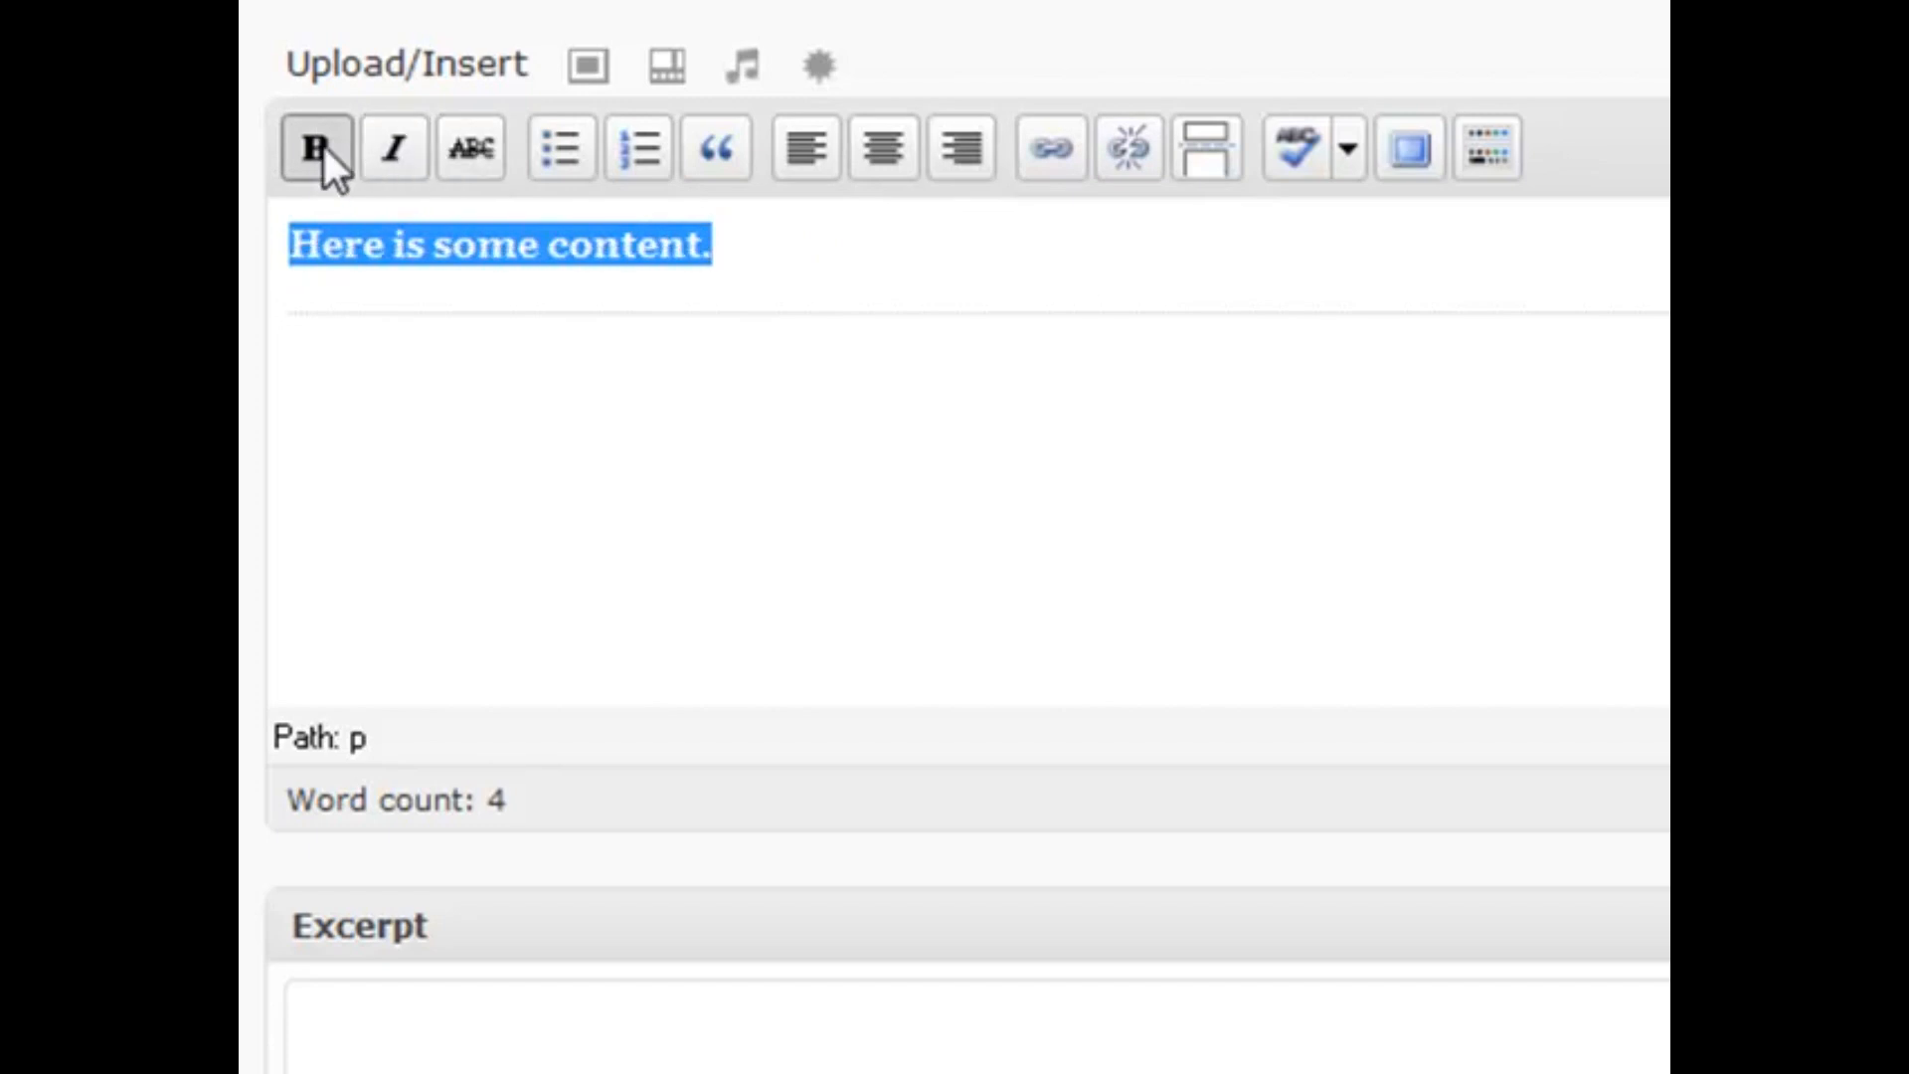
pyautogui.click(323, 148)
pyautogui.click(769, 271)
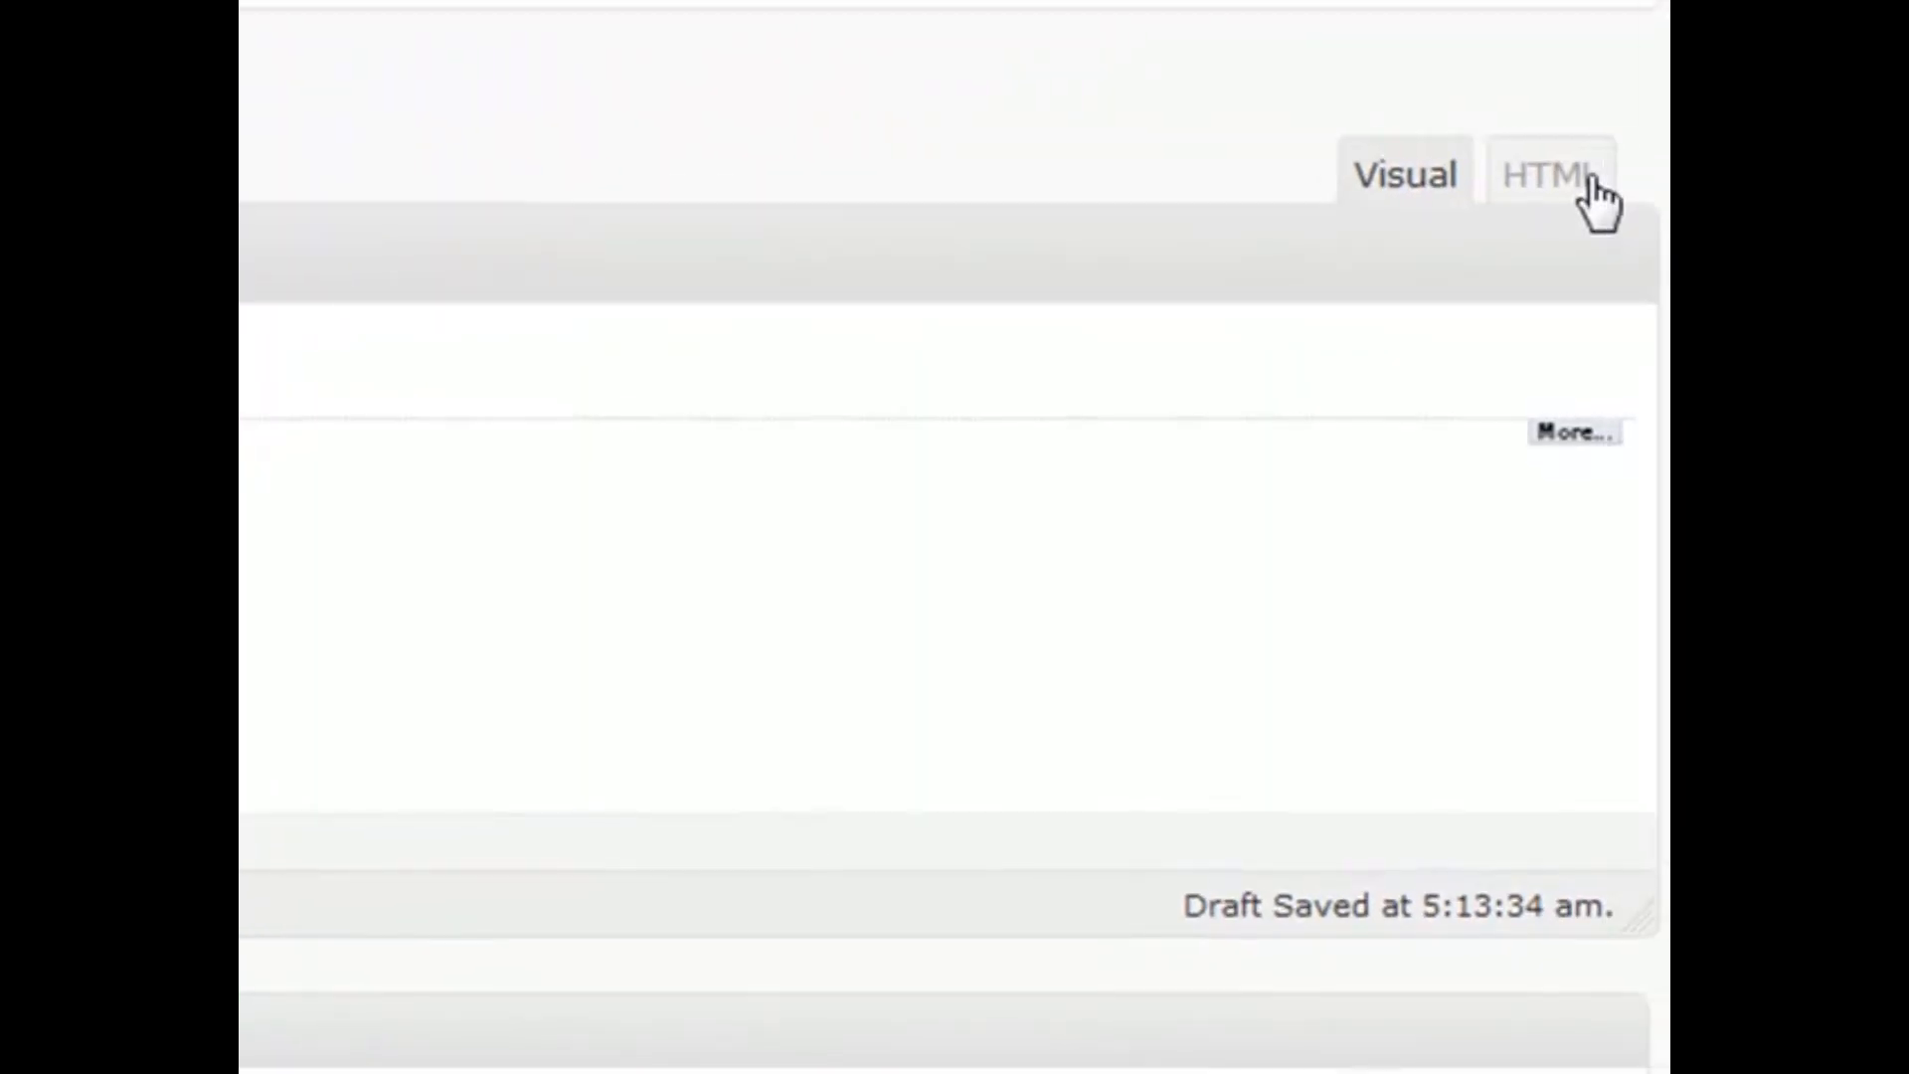
pyautogui.click(1593, 196)
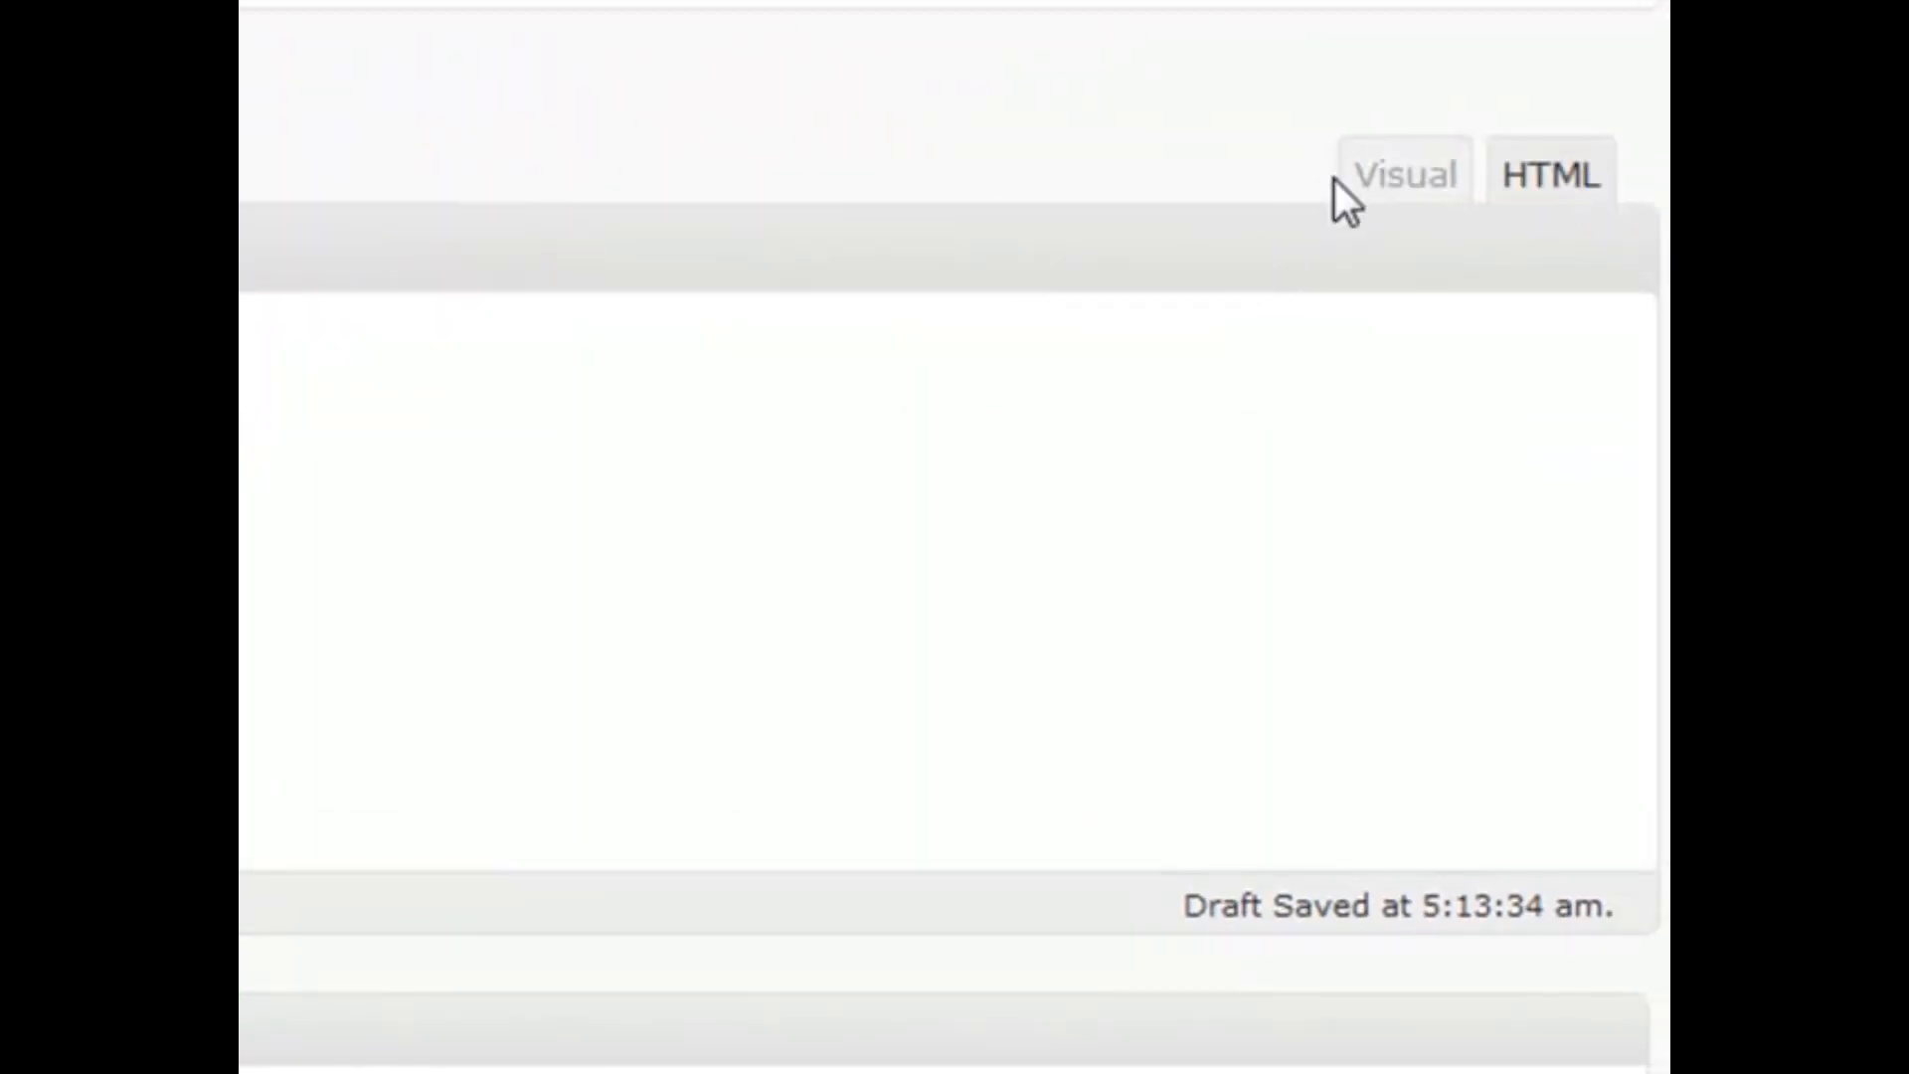
pyautogui.click(1389, 199)
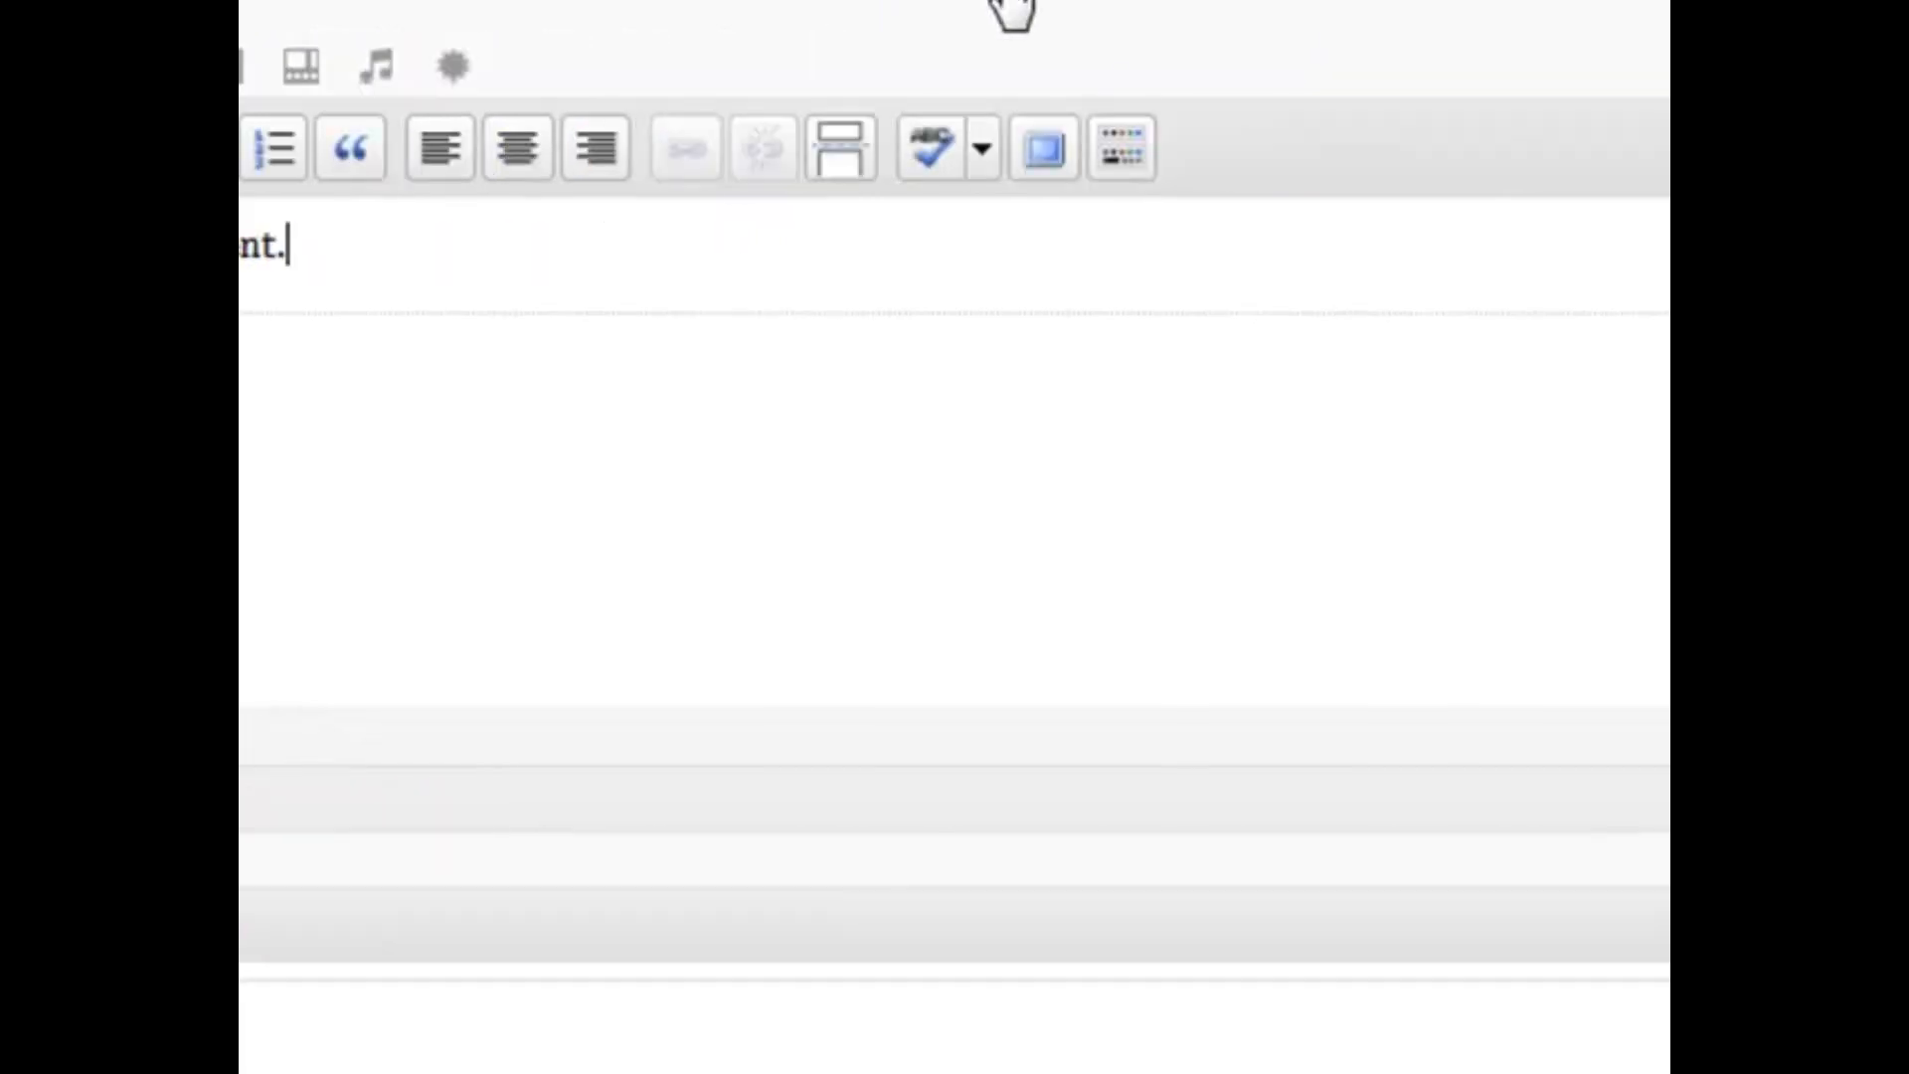
pyautogui.click(1041, 152)
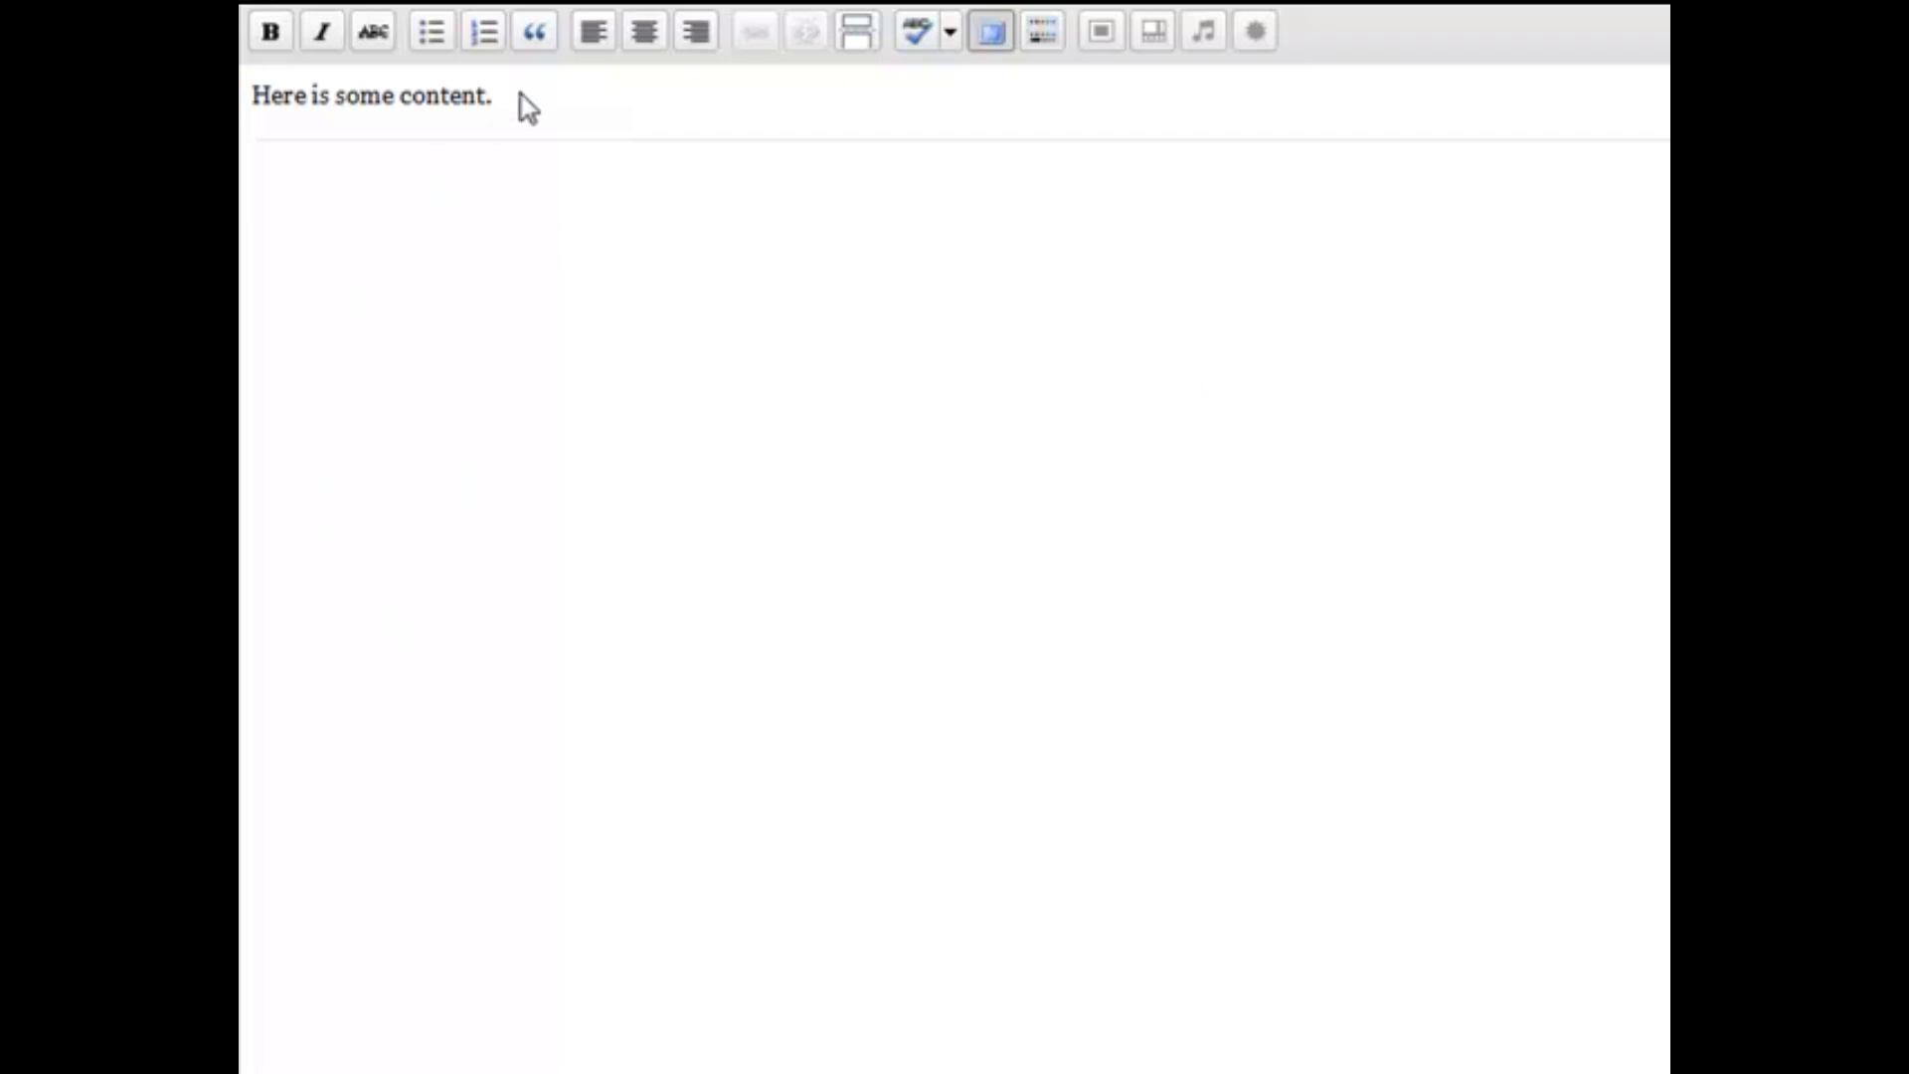
pyautogui.click(994, 40)
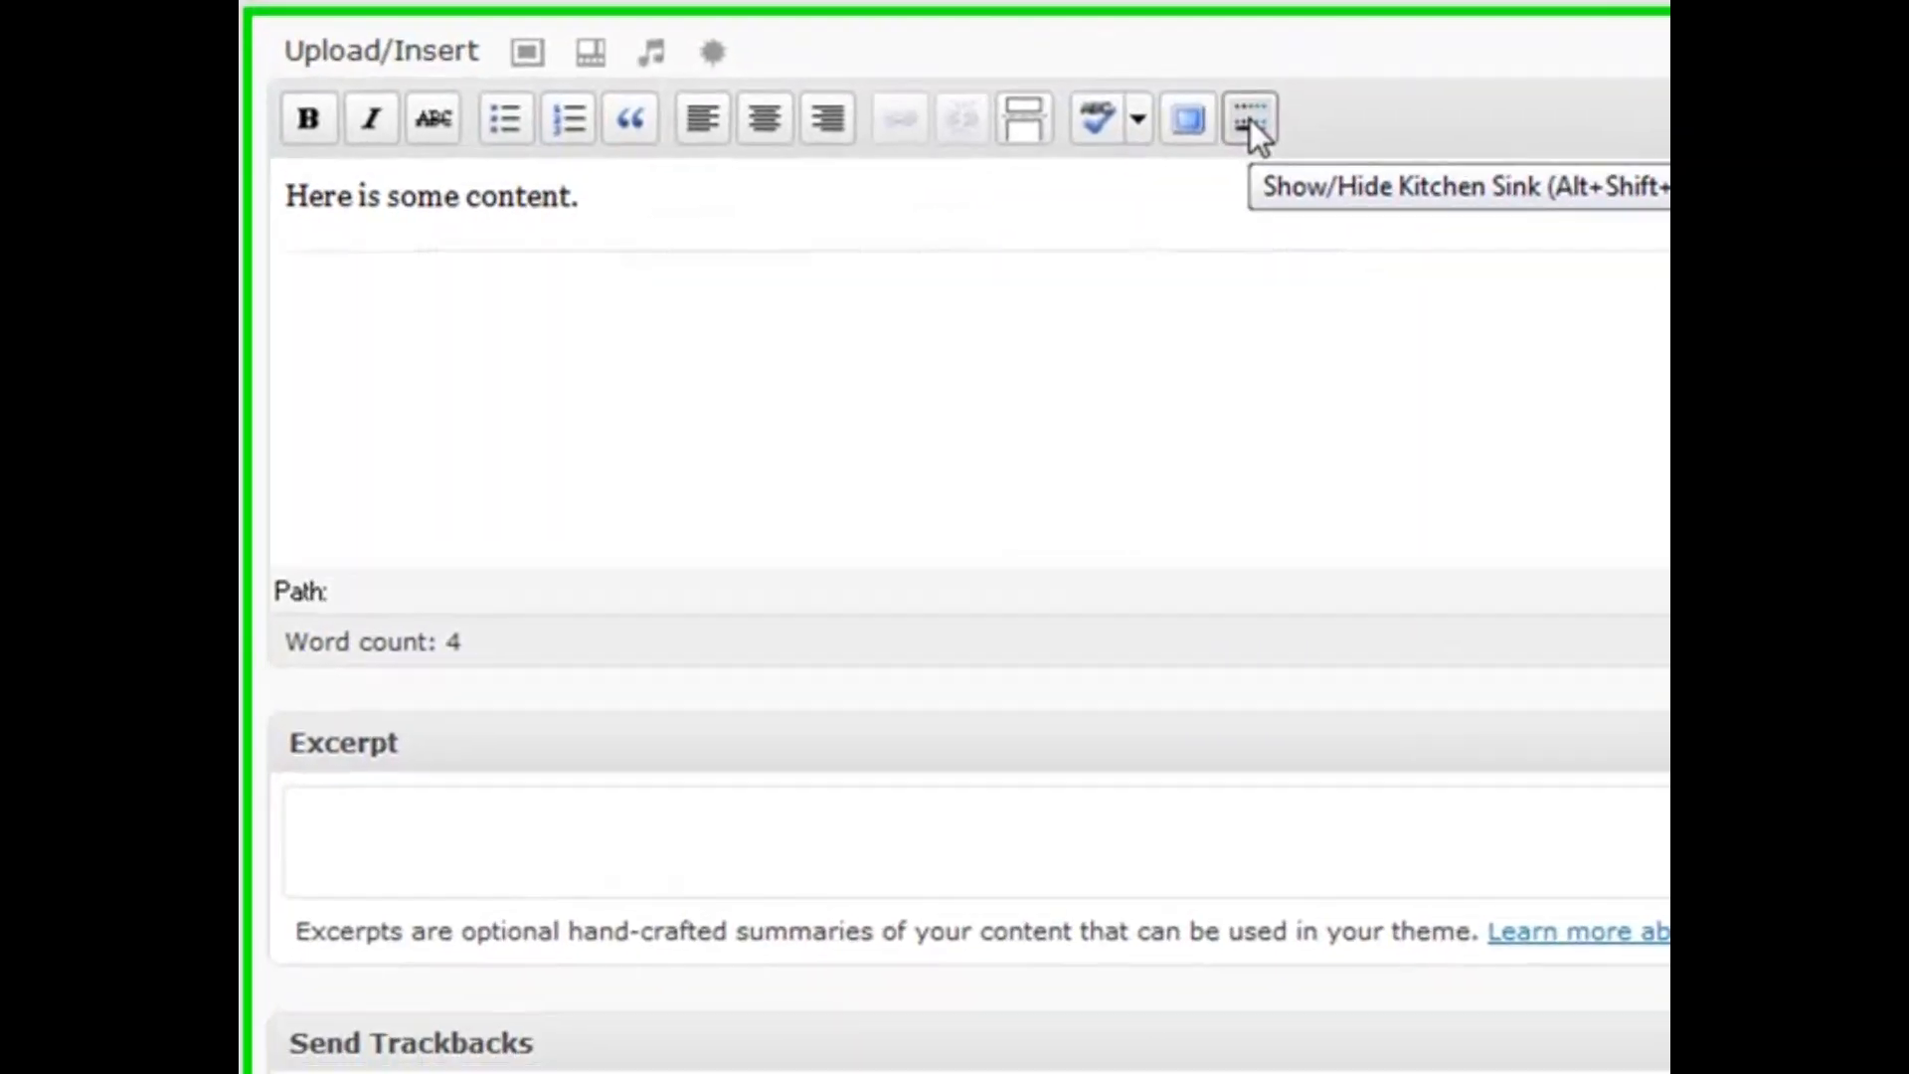
pyautogui.click(1369, 420)
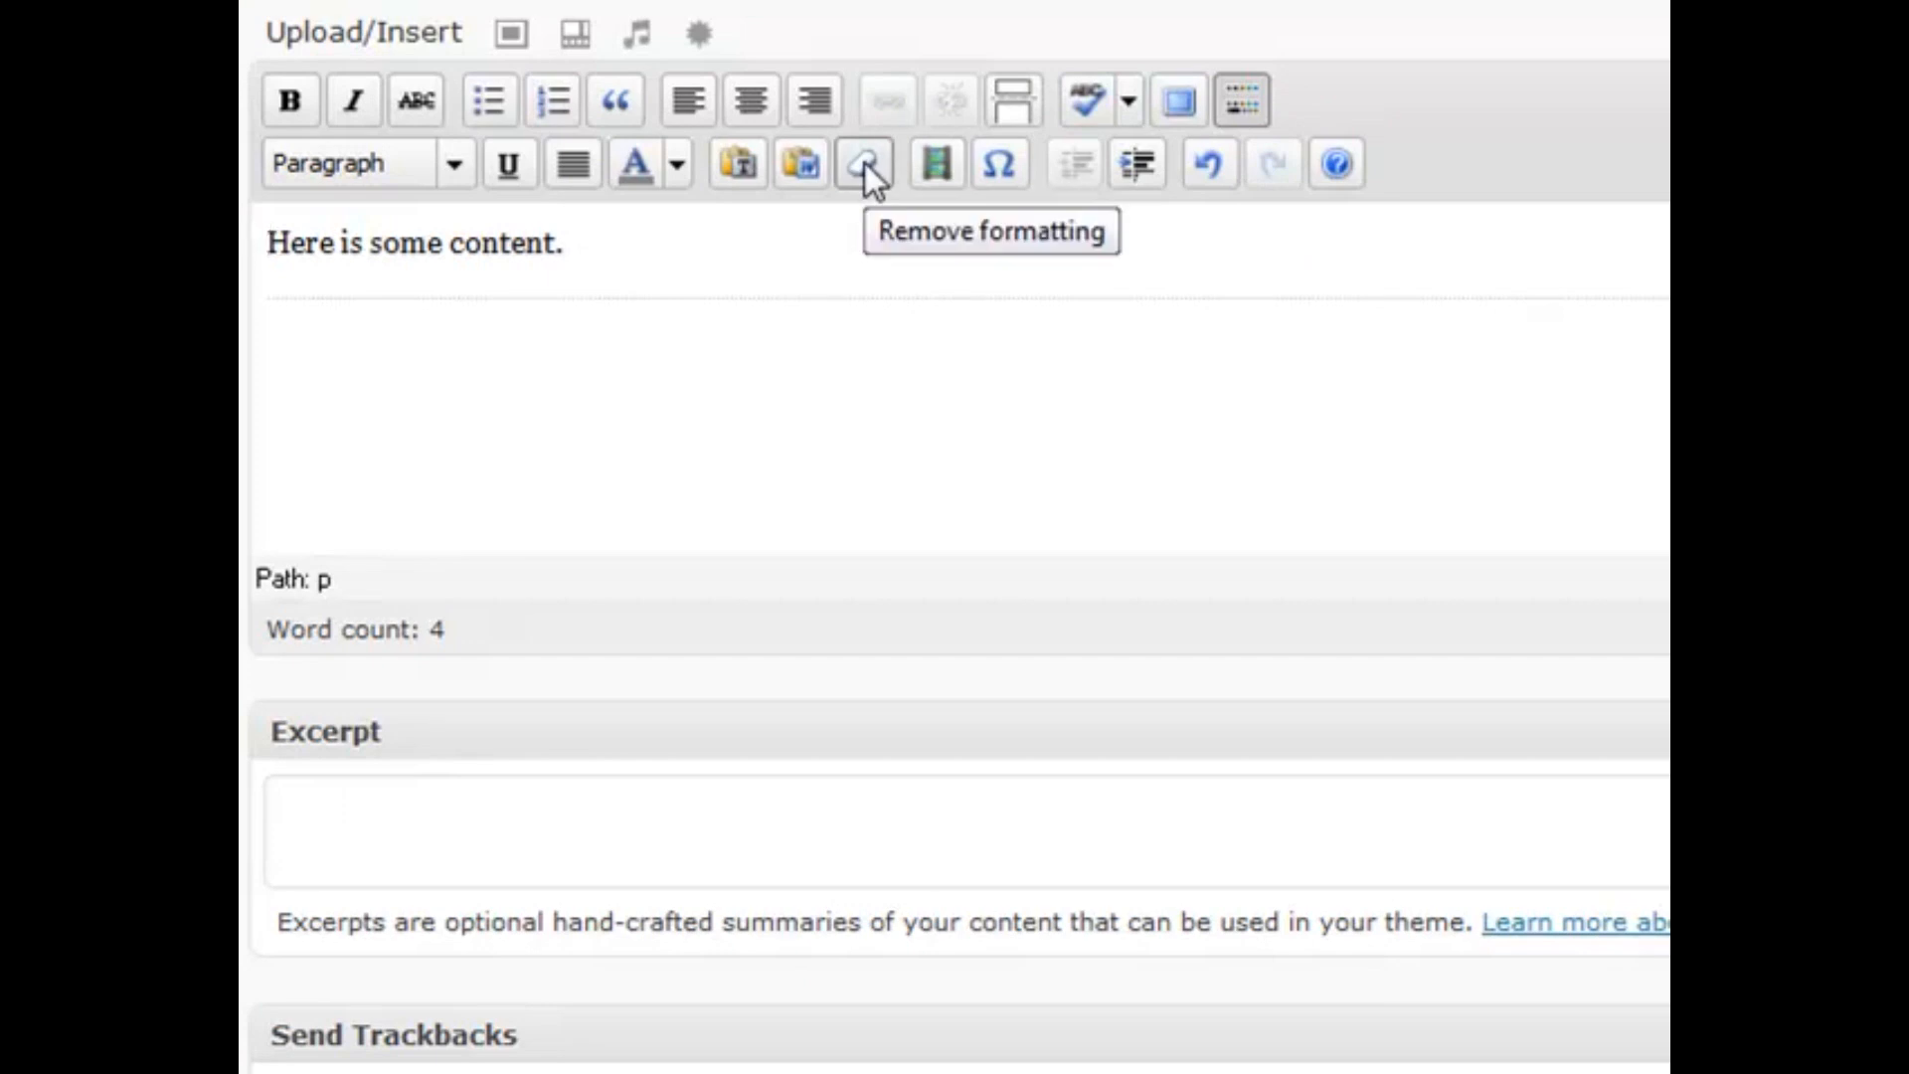
pyautogui.click(456, 164)
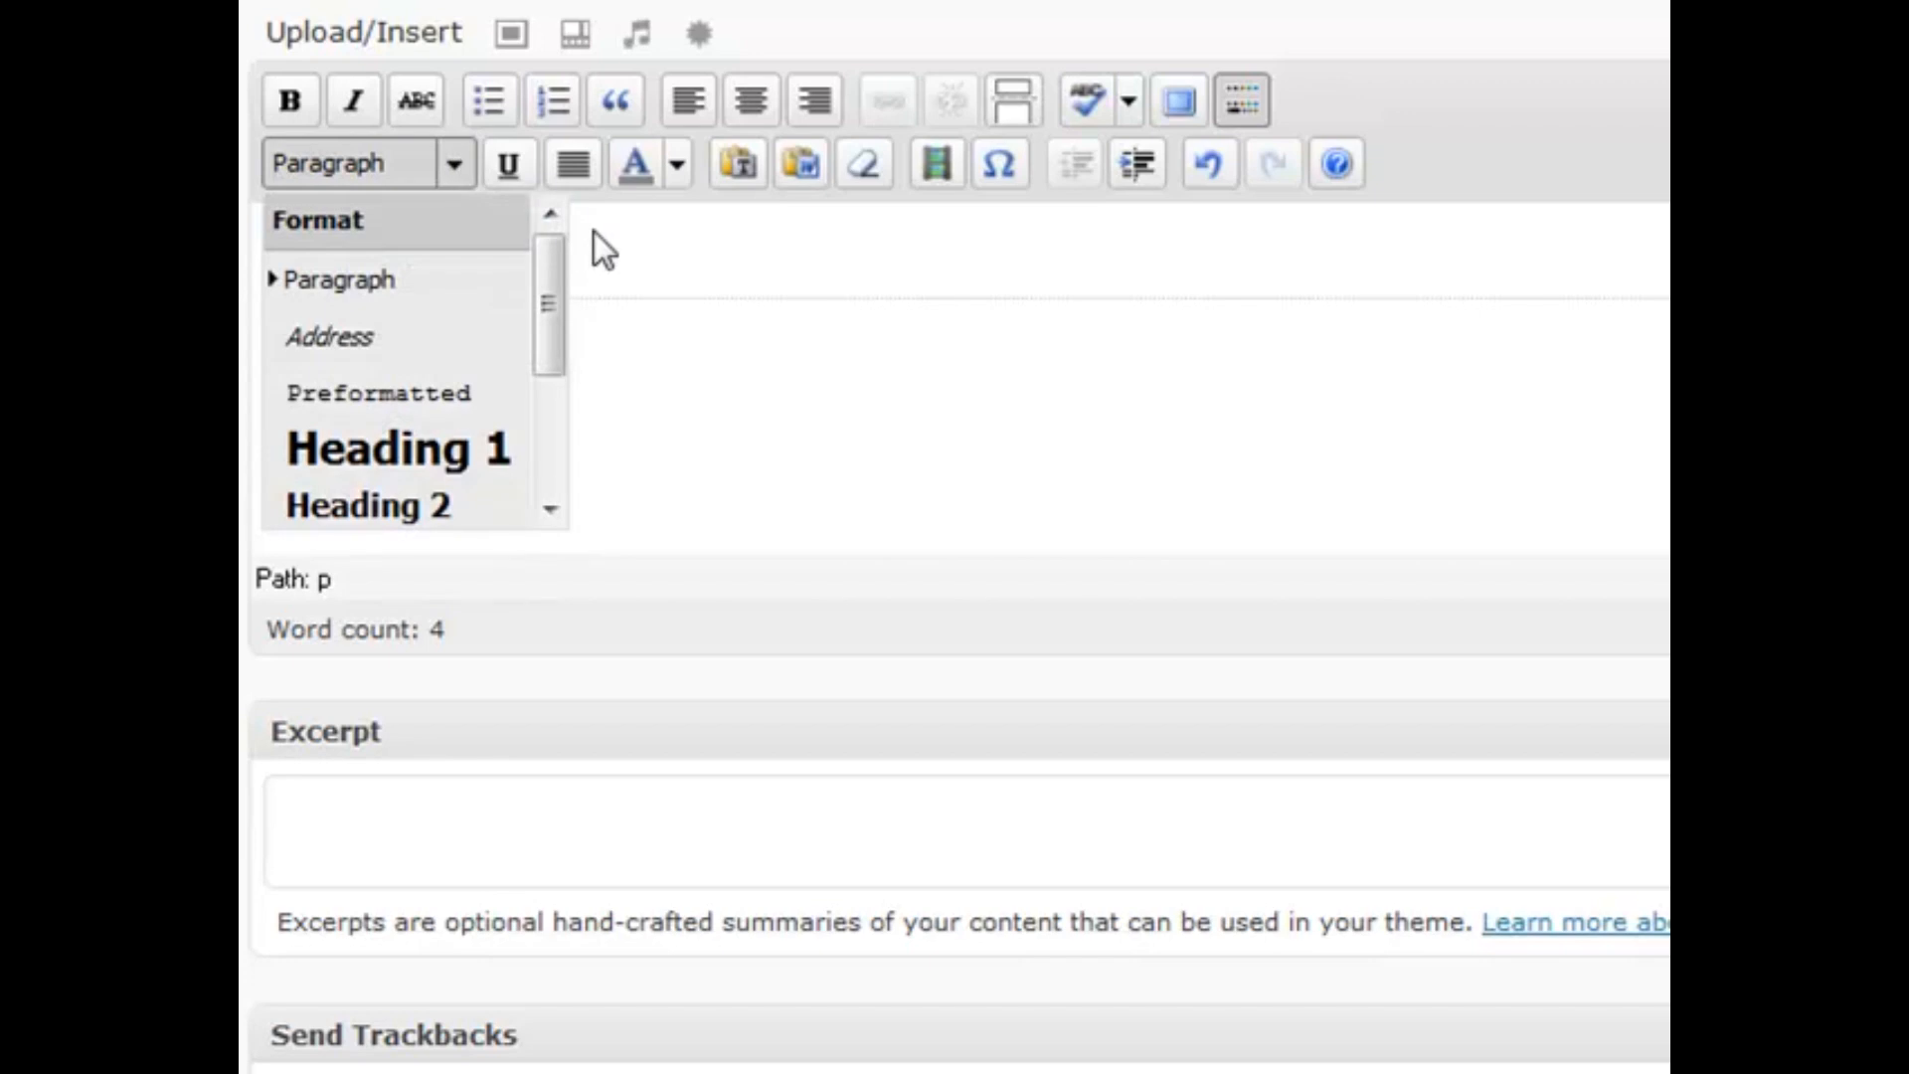
pyautogui.click(730, 263)
pyautogui.click(1235, 99)
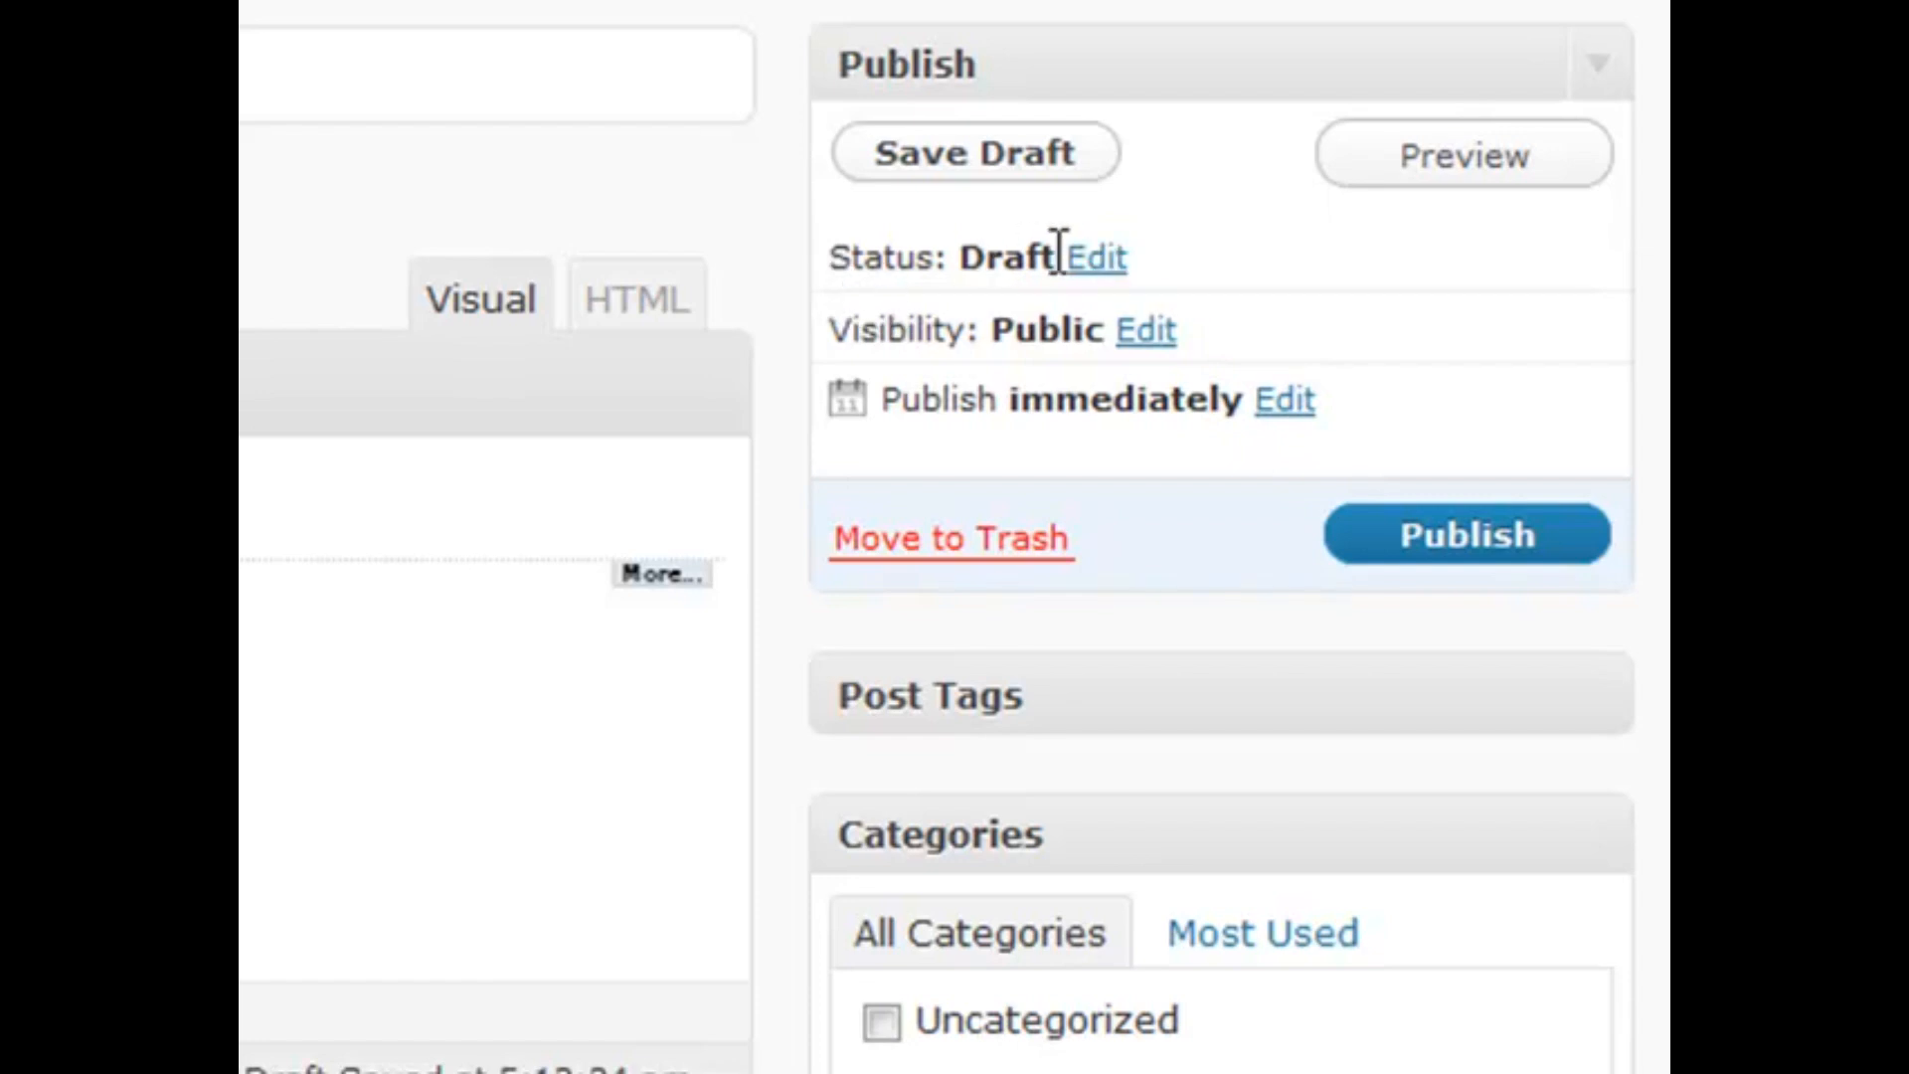
pyautogui.click(1090, 256)
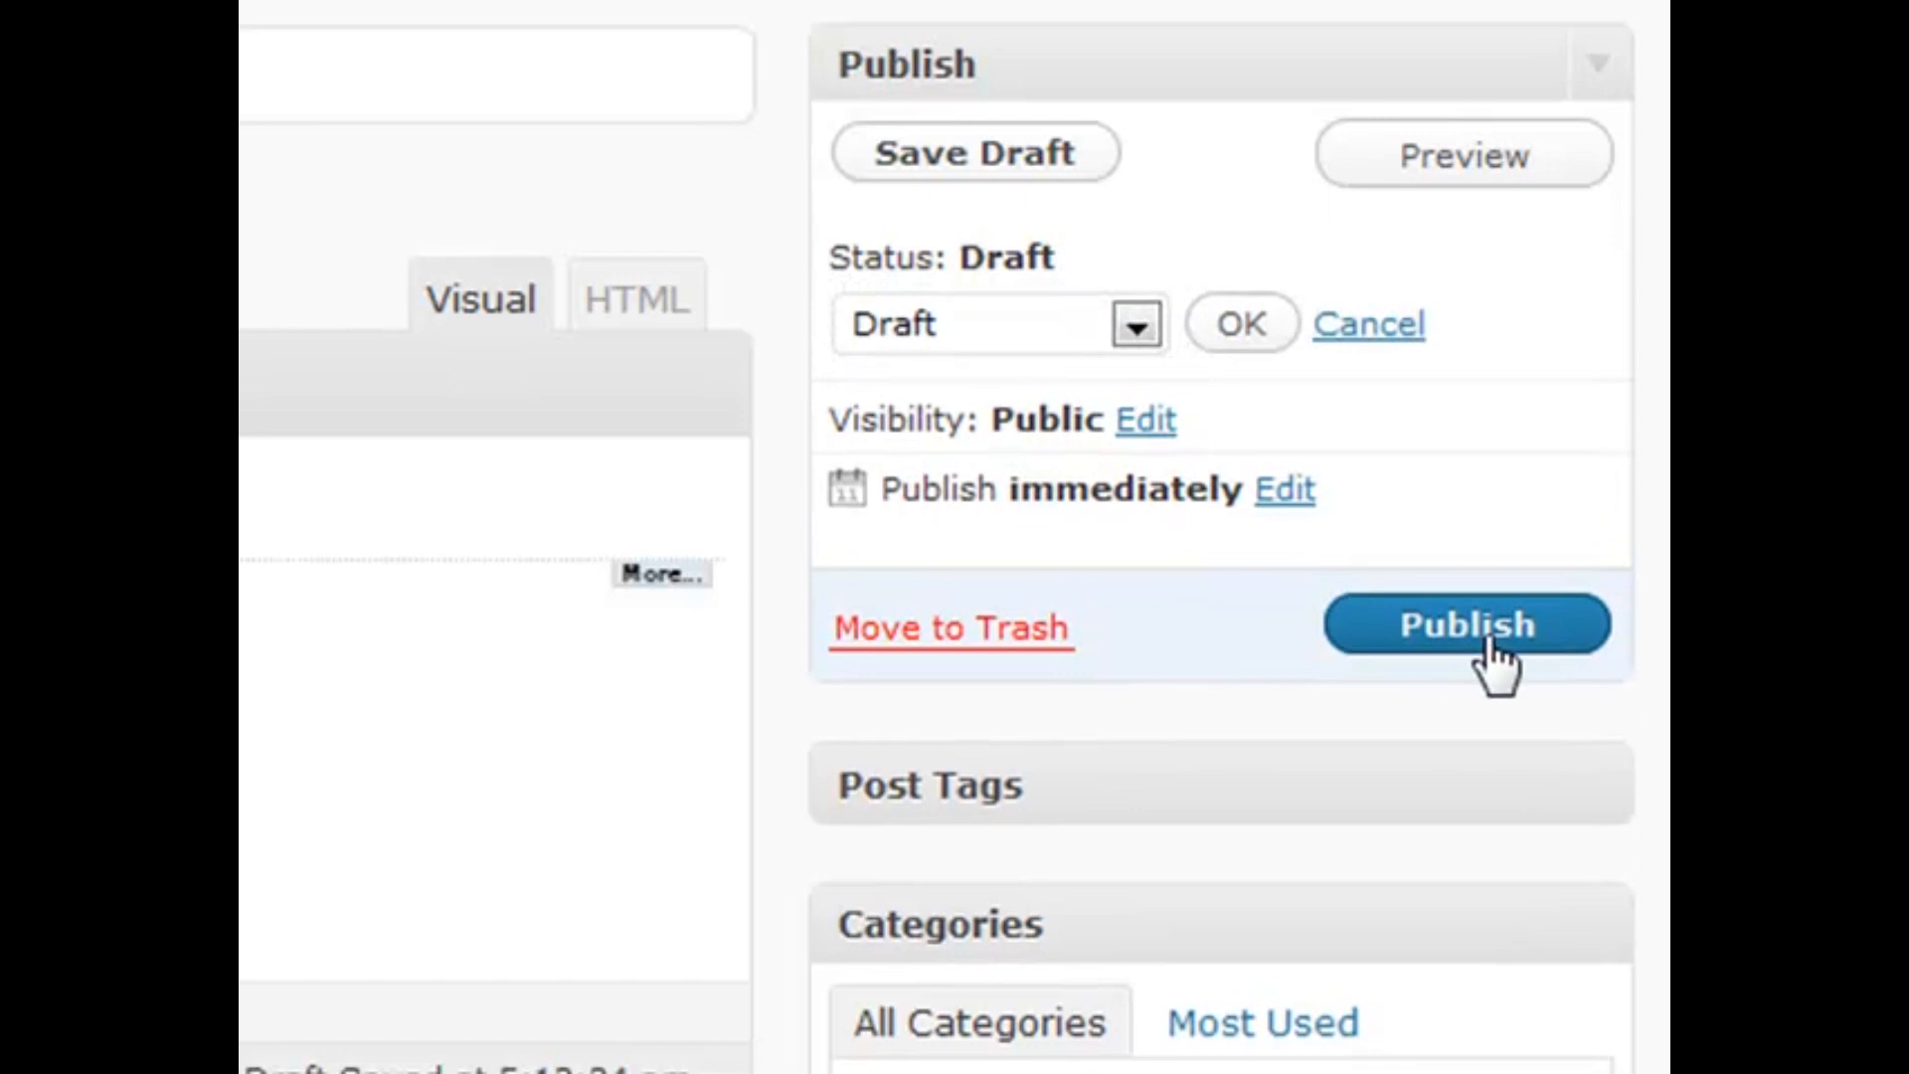
pyautogui.click(1115, 326)
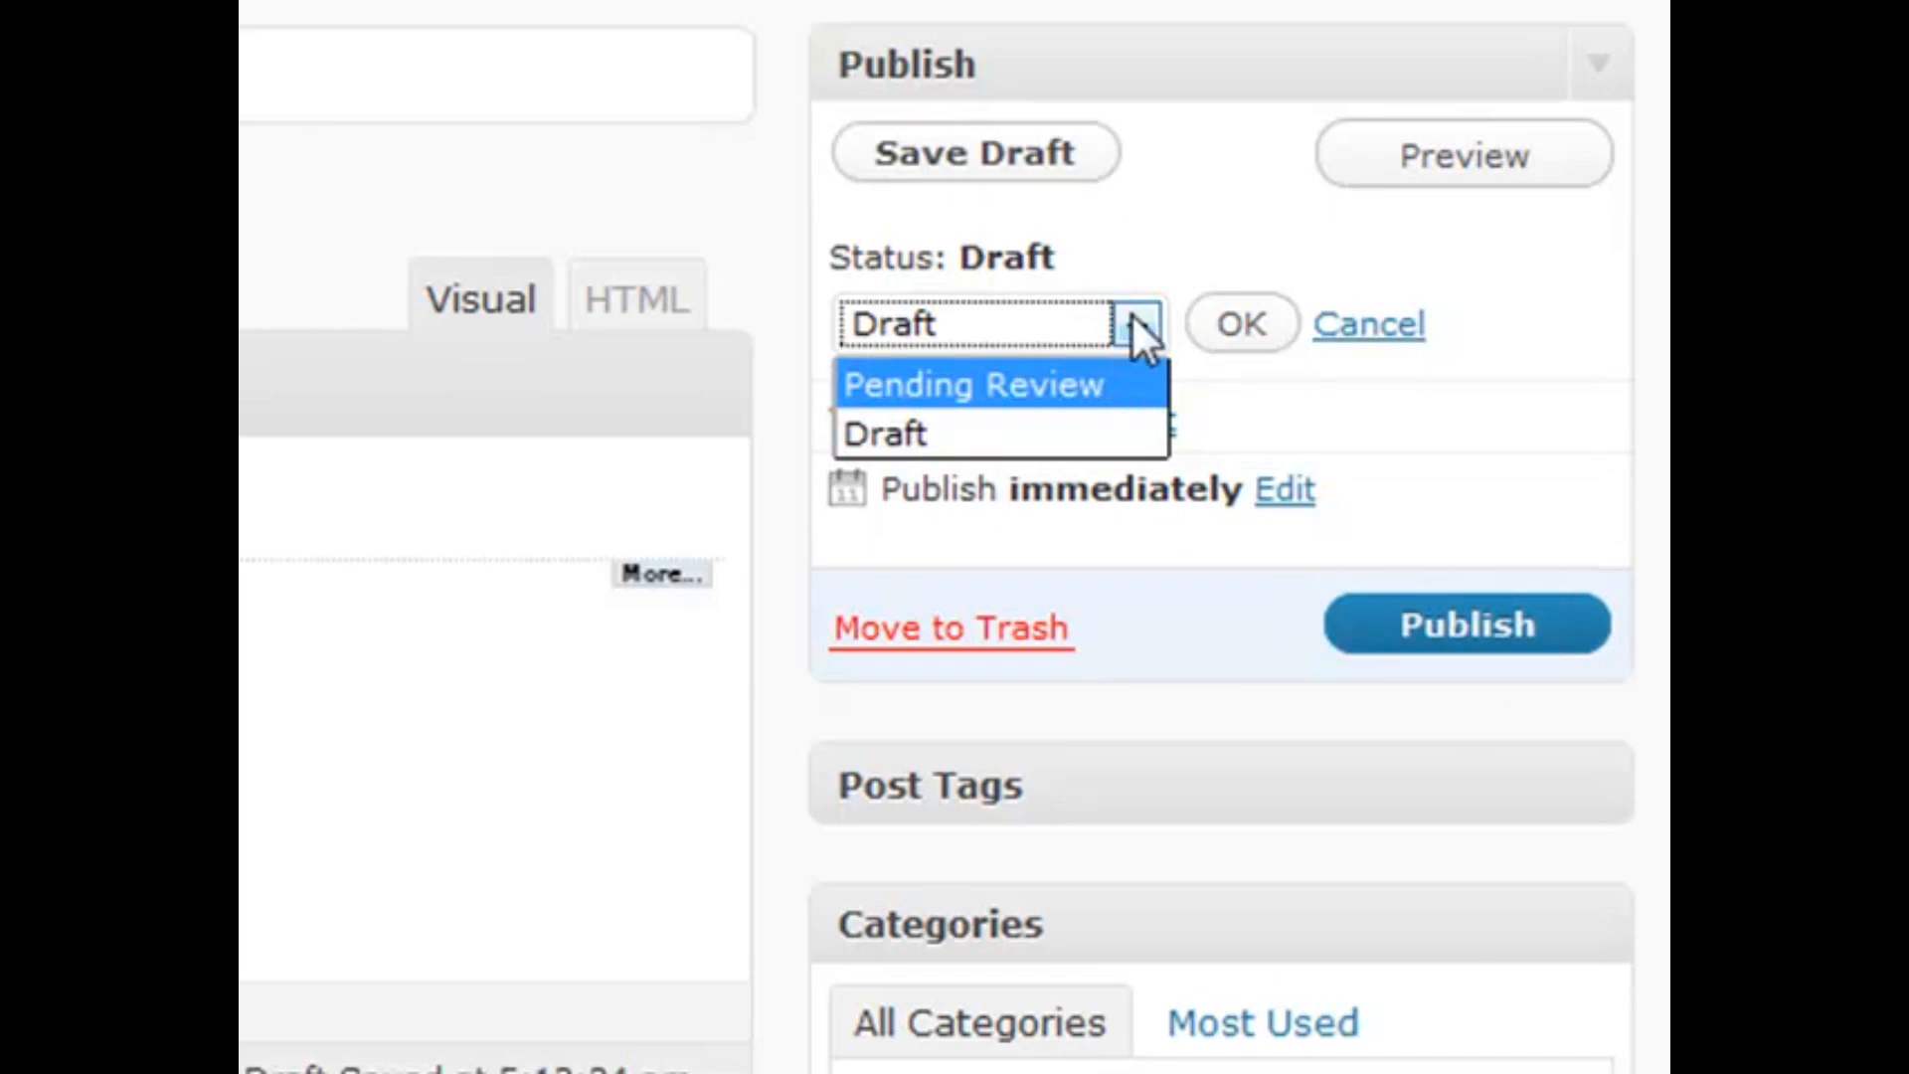
pyautogui.click(1112, 388)
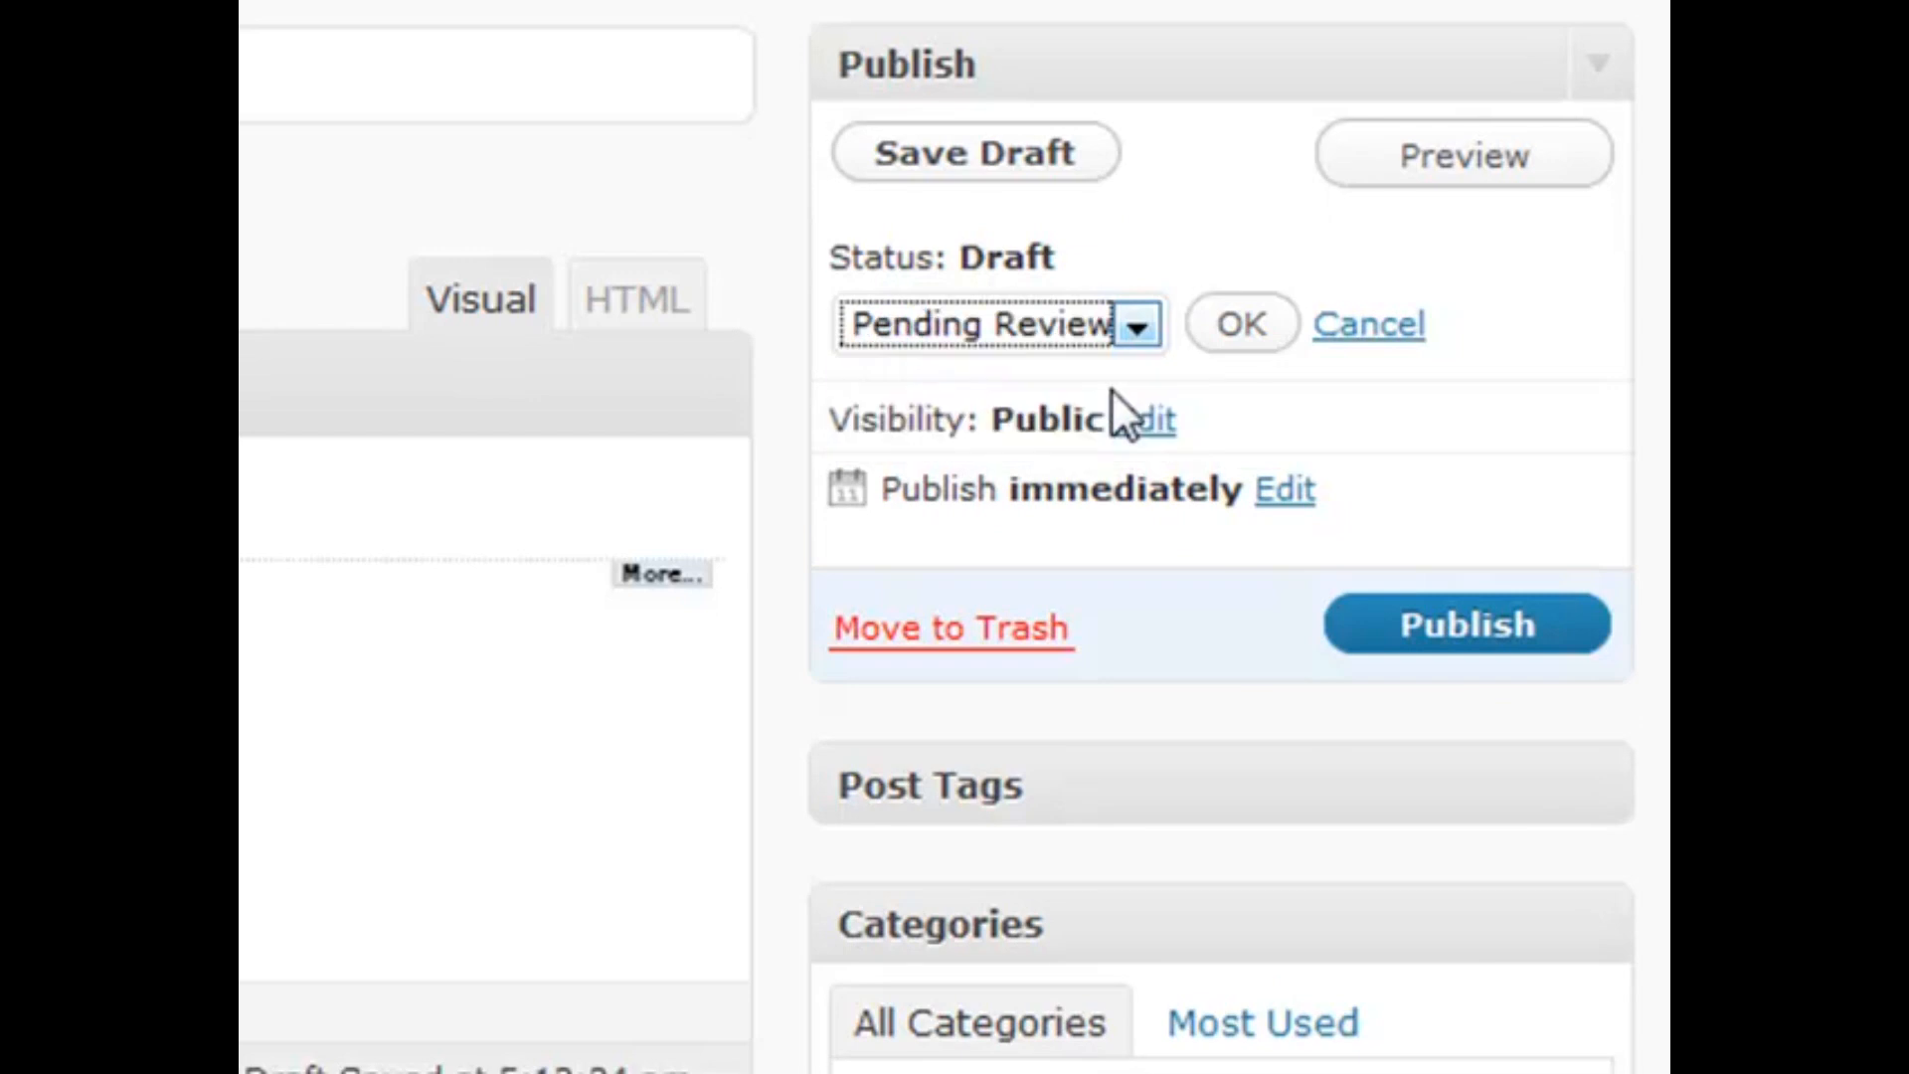
pyautogui.click(1106, 364)
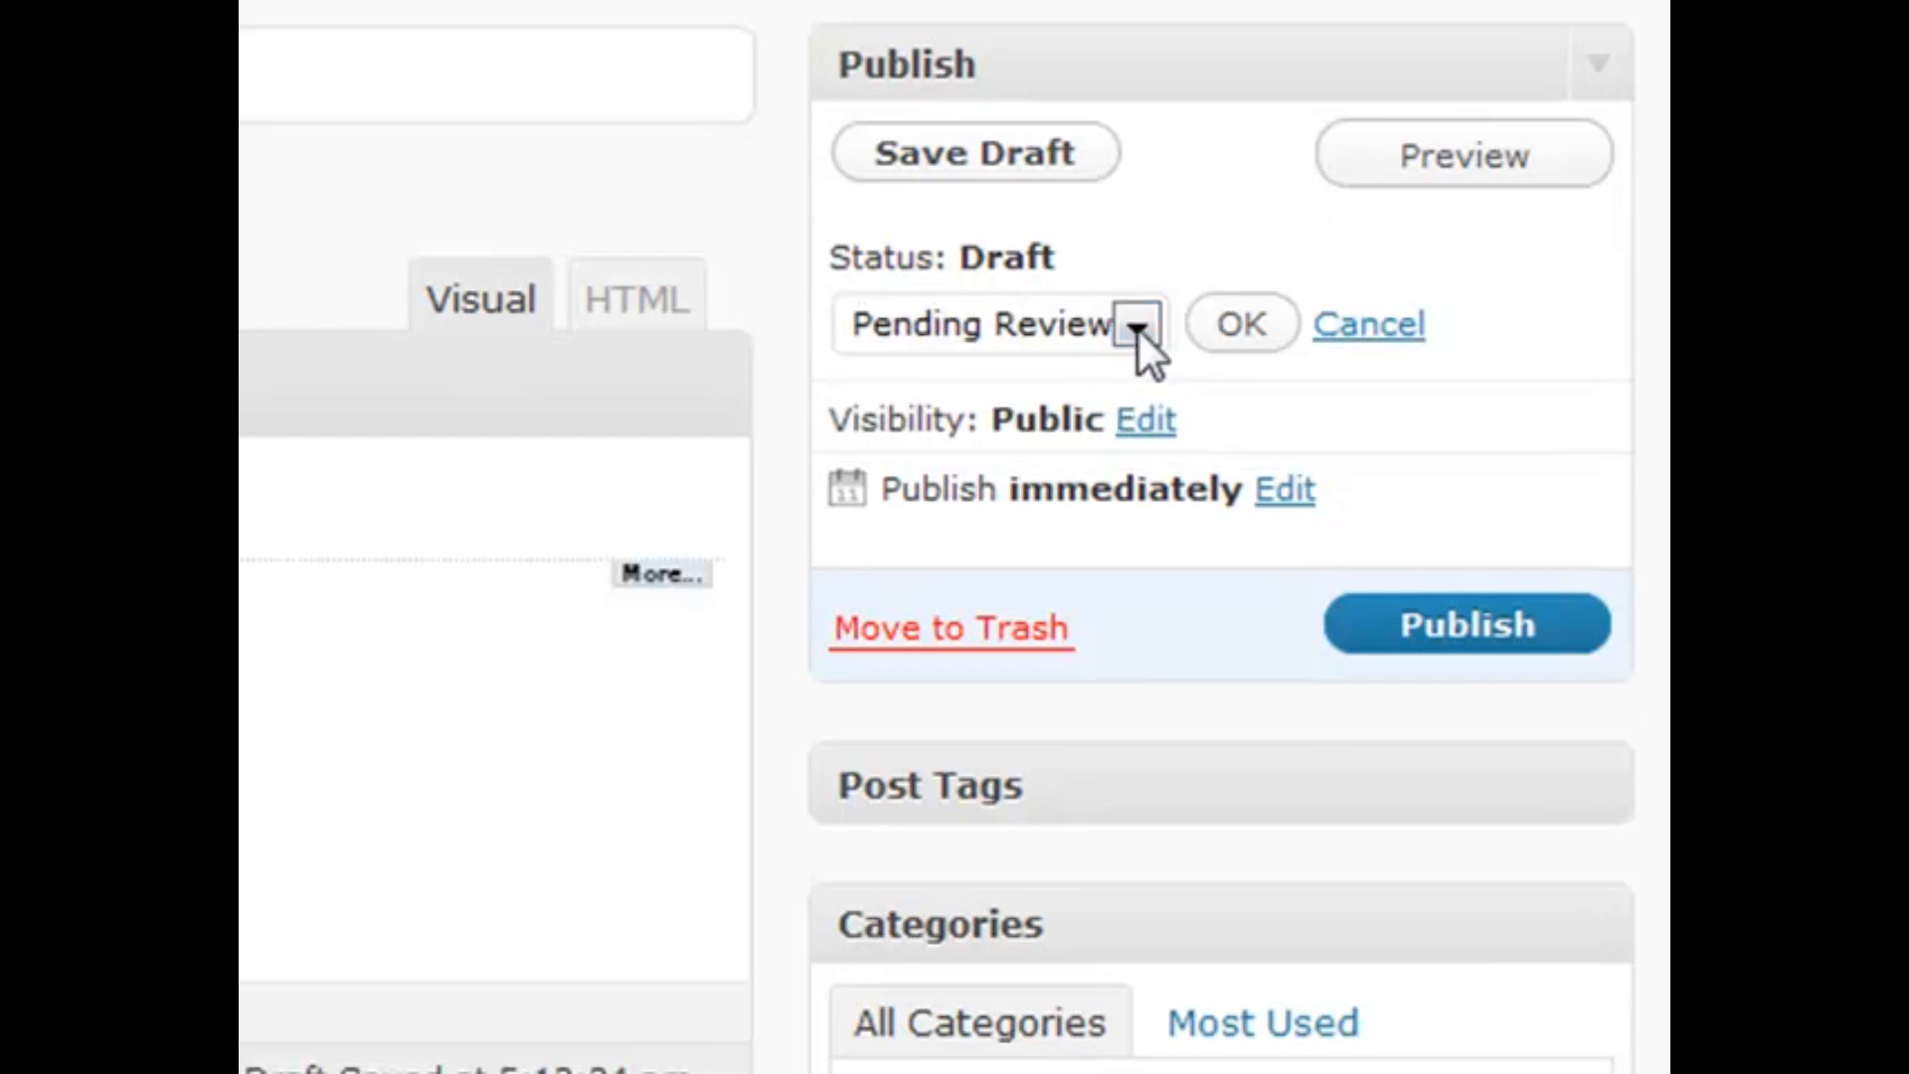
pyautogui.click(1137, 328)
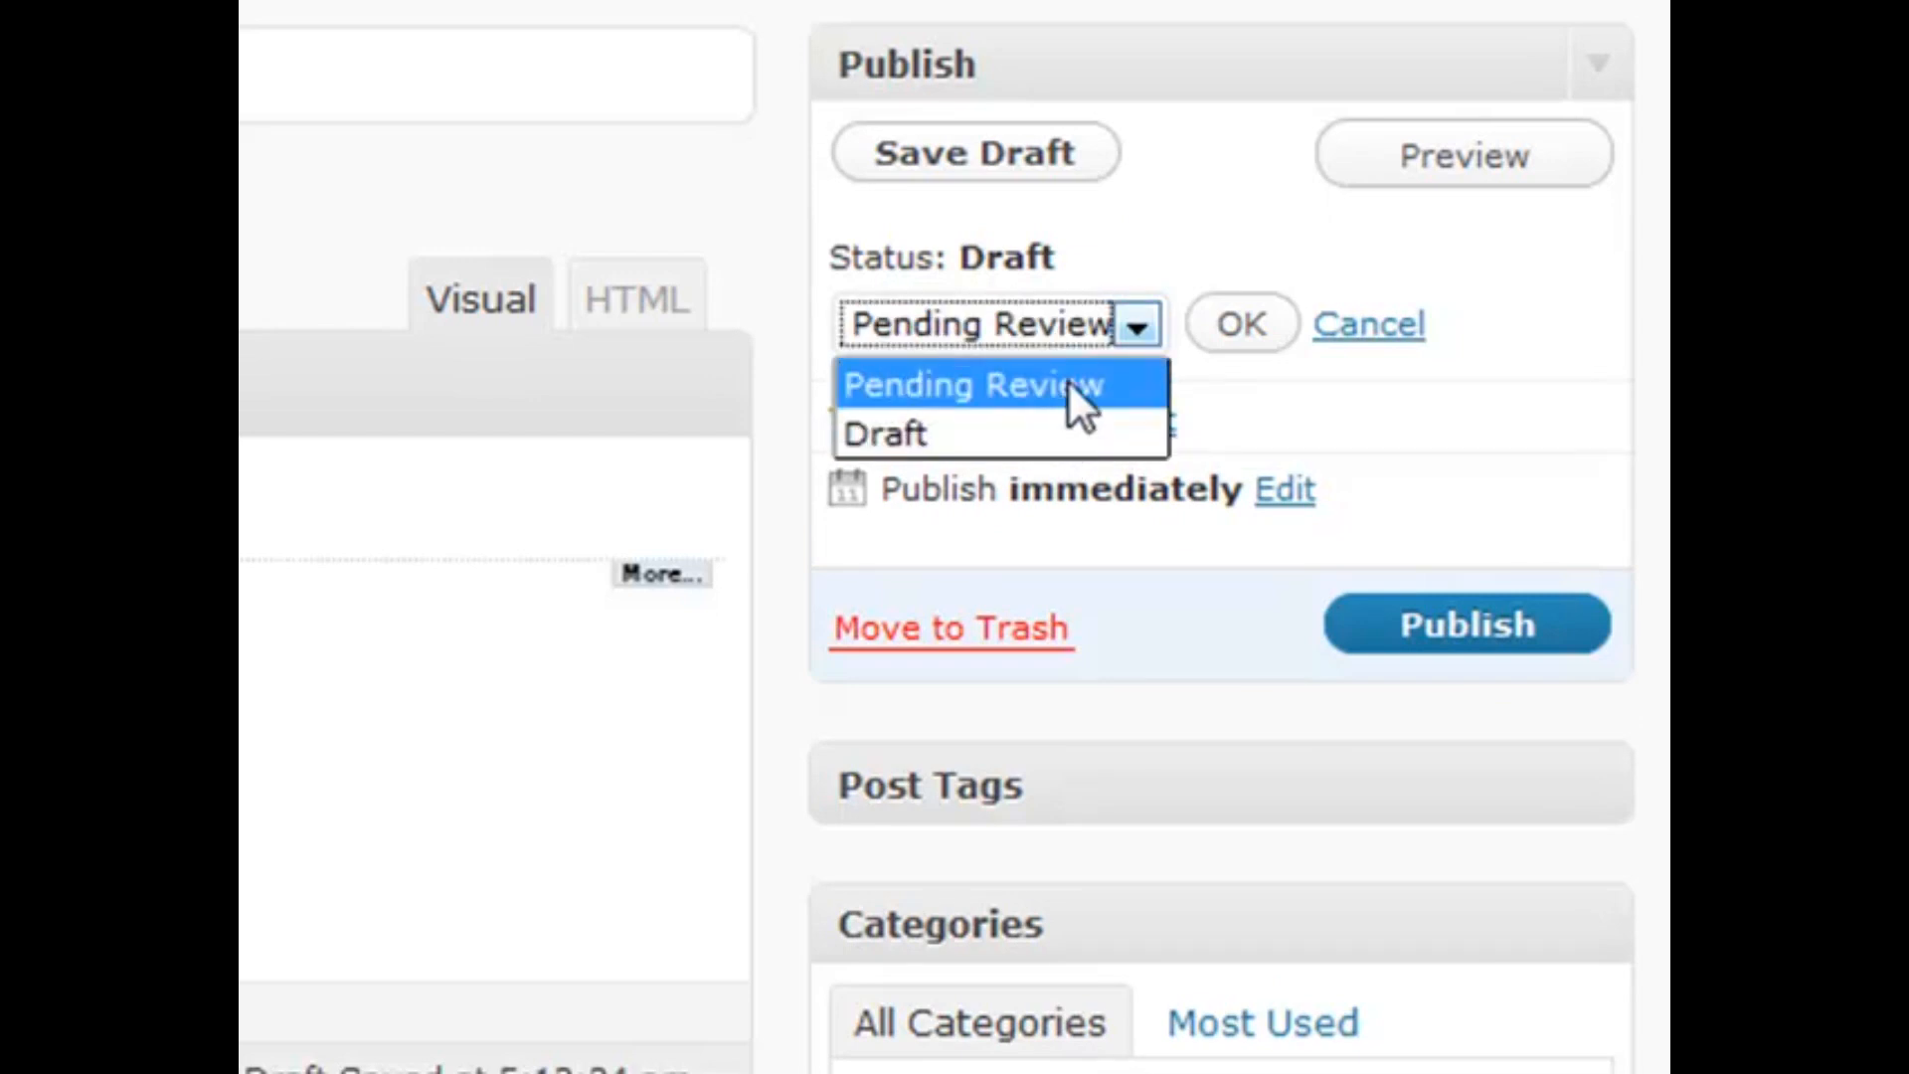
pyautogui.click(994, 430)
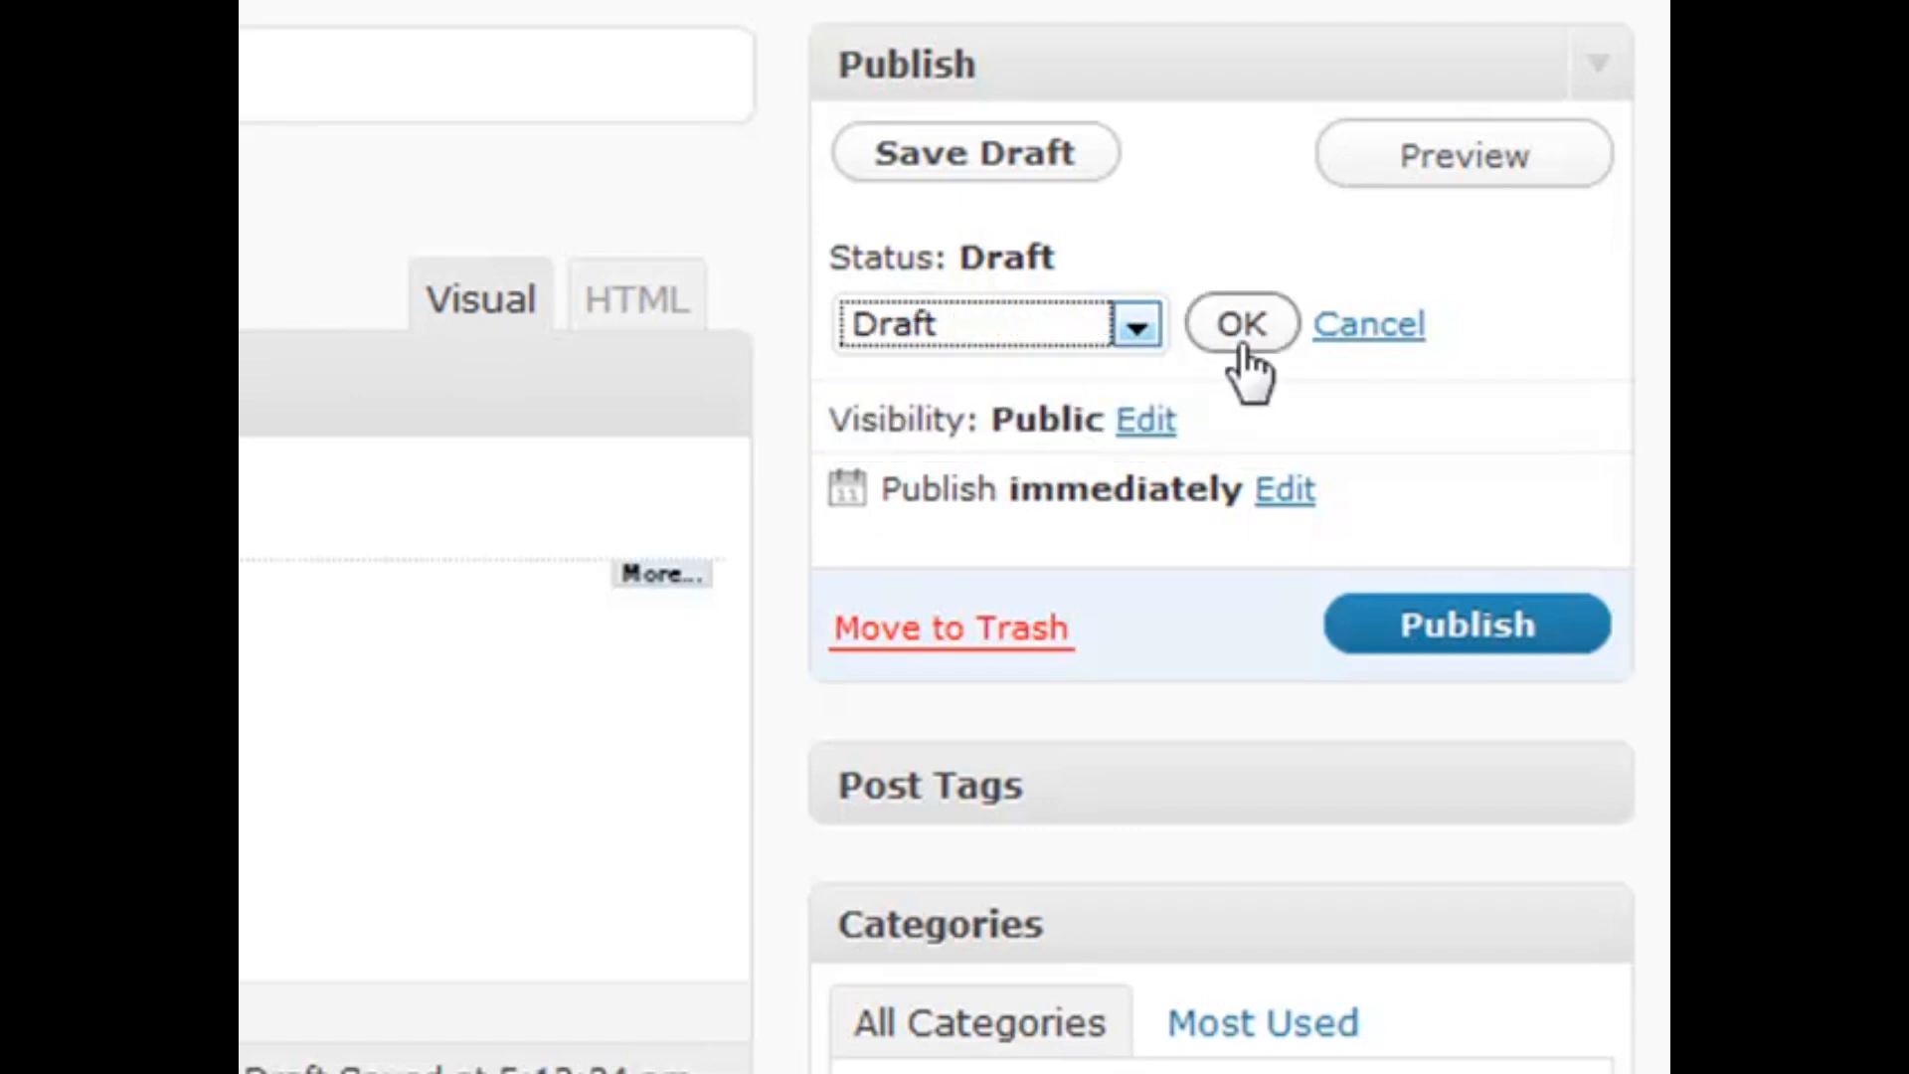
pyautogui.click(1362, 325)
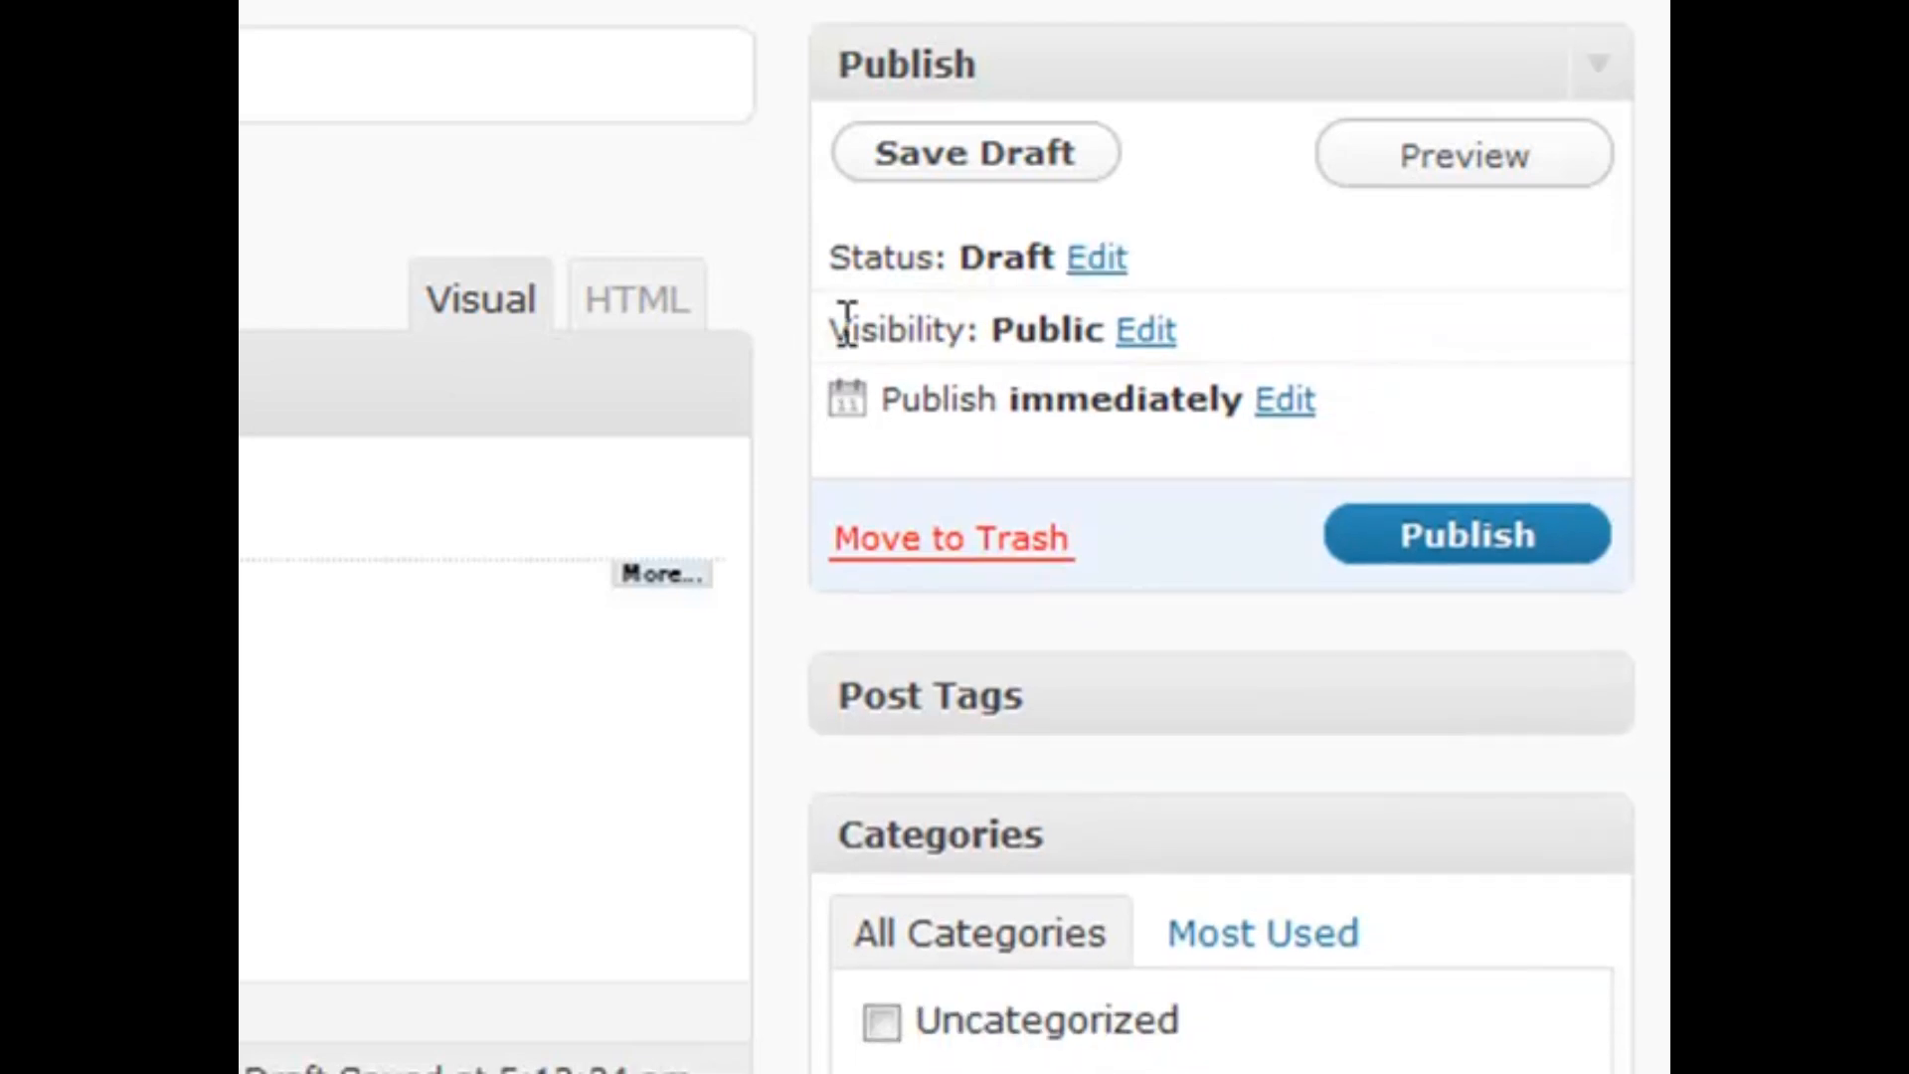
pyautogui.moveTo(834, 320); pyautogui.dragTo(997, 349)
pyautogui.click(997, 349)
# Set the post's visibility choice to Password protected and focus the empty password field
pyautogui.click(1169, 328)
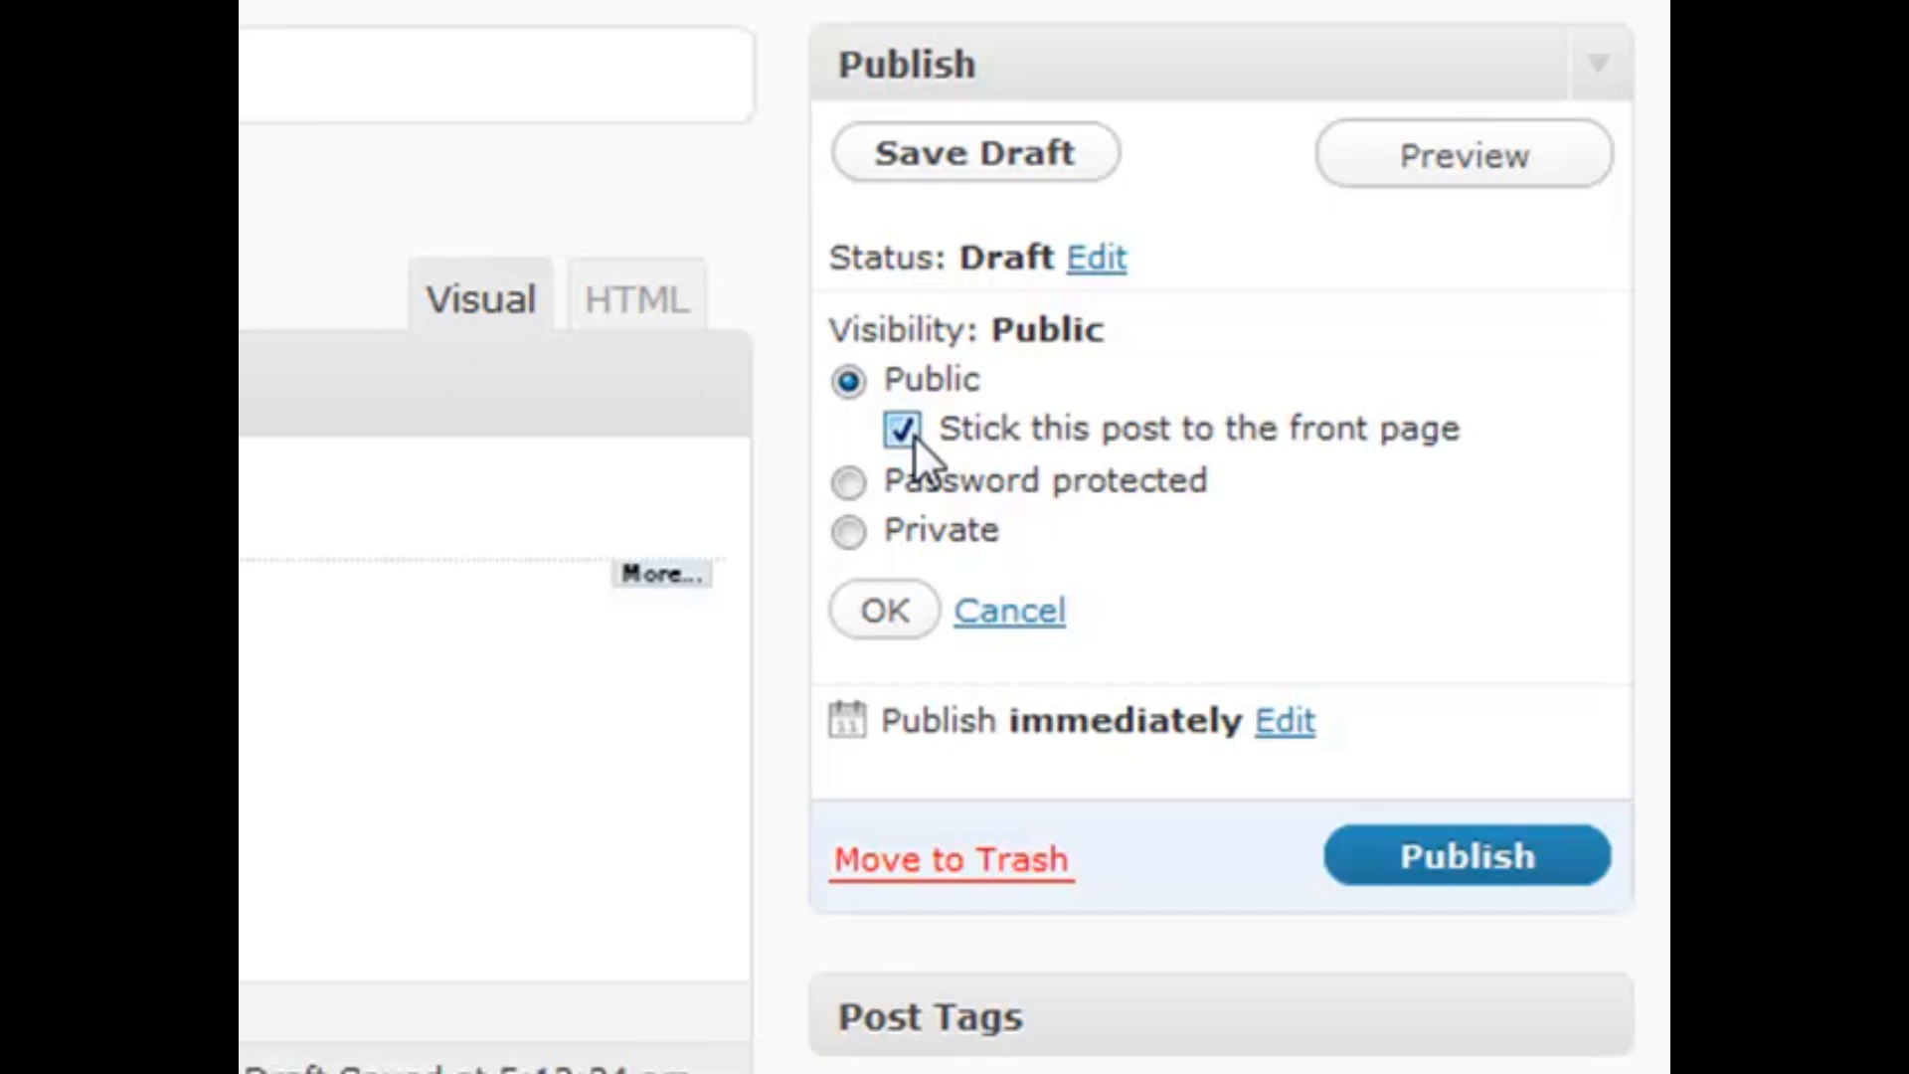
pyautogui.click(850, 480)
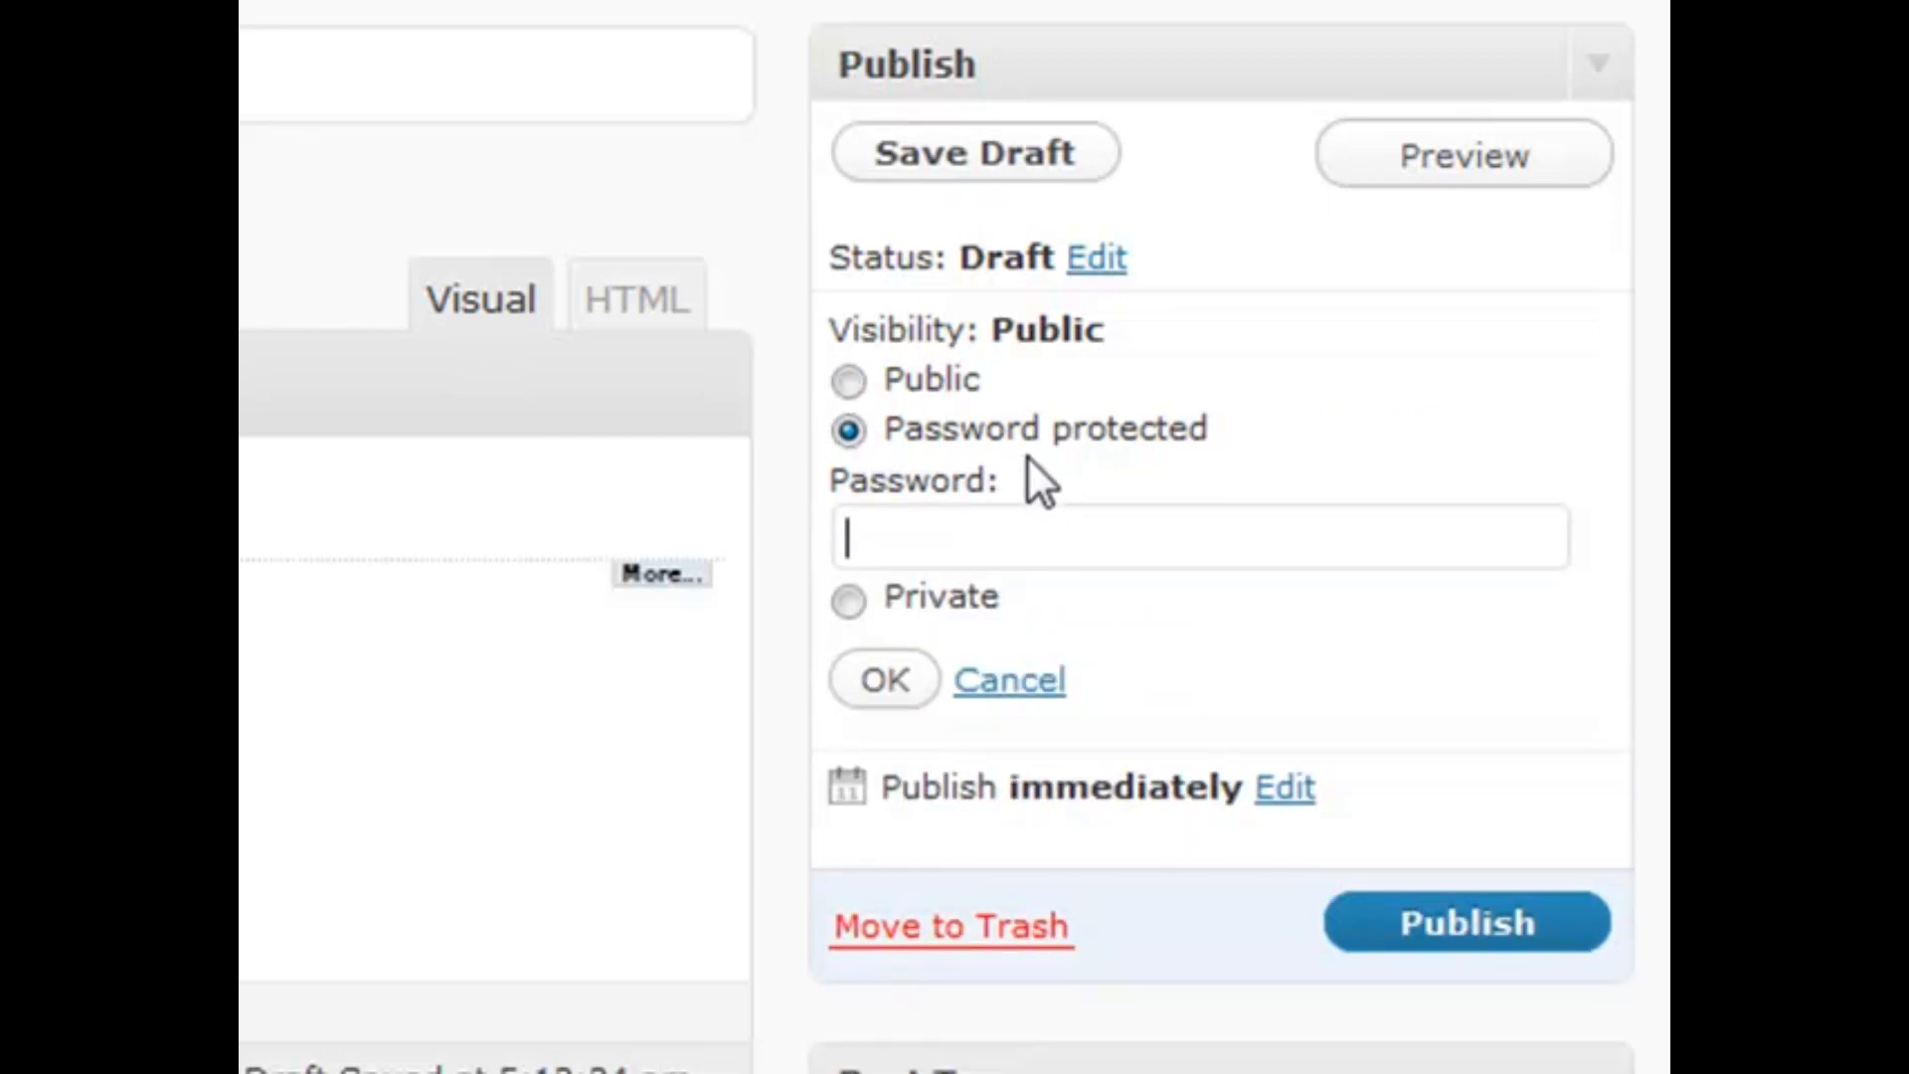
pyautogui.moveTo(1028, 455); pyautogui.dragTo(864, 363)
pyautogui.click(1018, 513)
pyautogui.moveTo(1012, 476)
pyautogui.mouseDown()
pyautogui.moveTo(841, 288)
pyautogui.moveTo(1038, 469)
pyautogui.mouseUp()
pyautogui.click(1018, 541)
pyautogui.moveTo(1028, 481); pyautogui.dragTo(905, 389)
pyautogui.click(1100, 467)
pyautogui.click(856, 599)
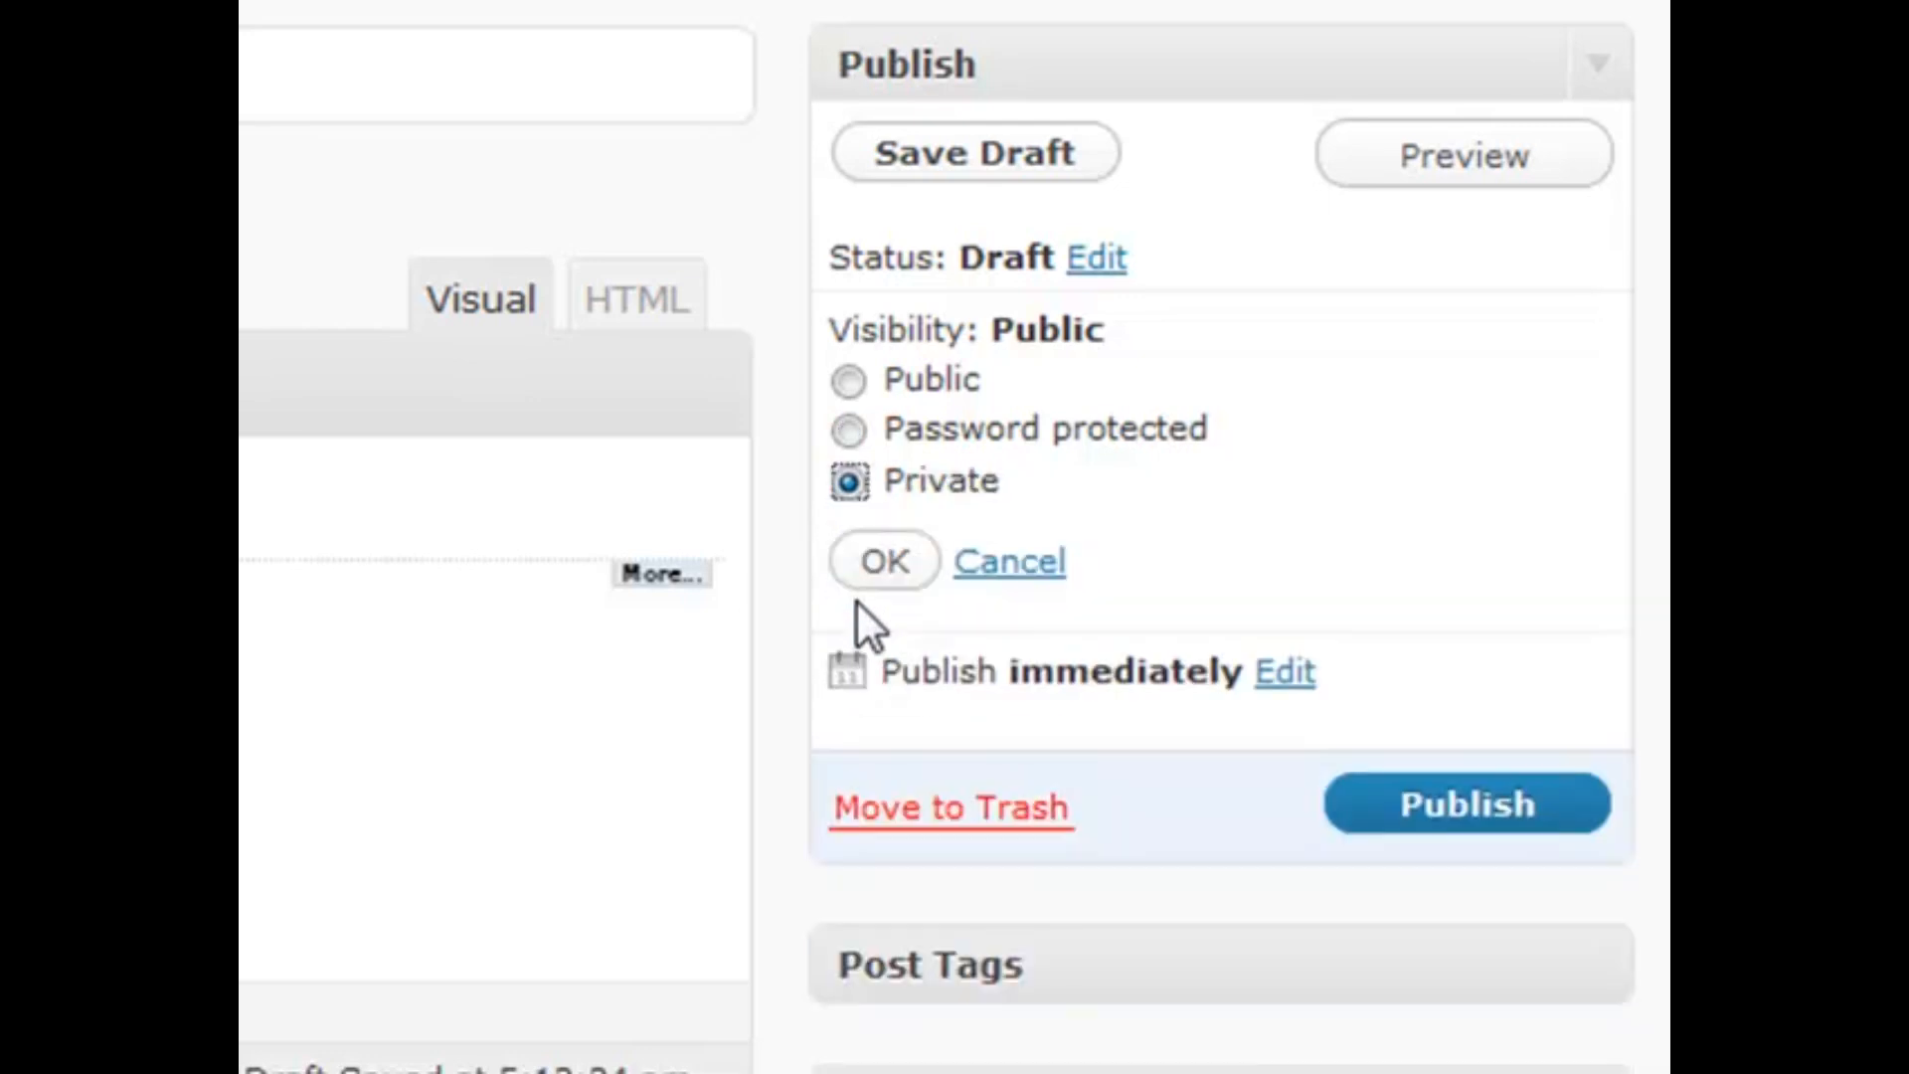
pyautogui.moveTo(1012, 472)
pyautogui.mouseDown()
pyautogui.moveTo(840, 303)
pyautogui.moveTo(1069, 469)
pyautogui.moveTo(891, 503)
pyautogui.moveTo(1001, 516)
pyautogui.moveTo(992, 485)
pyautogui.mouseUp()
pyautogui.moveTo(1022, 485)
pyautogui.mouseDown()
pyautogui.moveTo(879, 487)
pyautogui.moveTo(1031, 486)
pyautogui.mouseUp()
pyautogui.click(851, 485)
pyautogui.moveTo(1016, 480)
pyautogui.mouseDown()
pyautogui.moveTo(954, 487)
pyautogui.moveTo(1030, 482)
pyautogui.mouseUp()
pyautogui.moveTo(883, 485); pyautogui.dragTo(1053, 498)
pyautogui.click(1053, 498)
pyautogui.click(1027, 559)
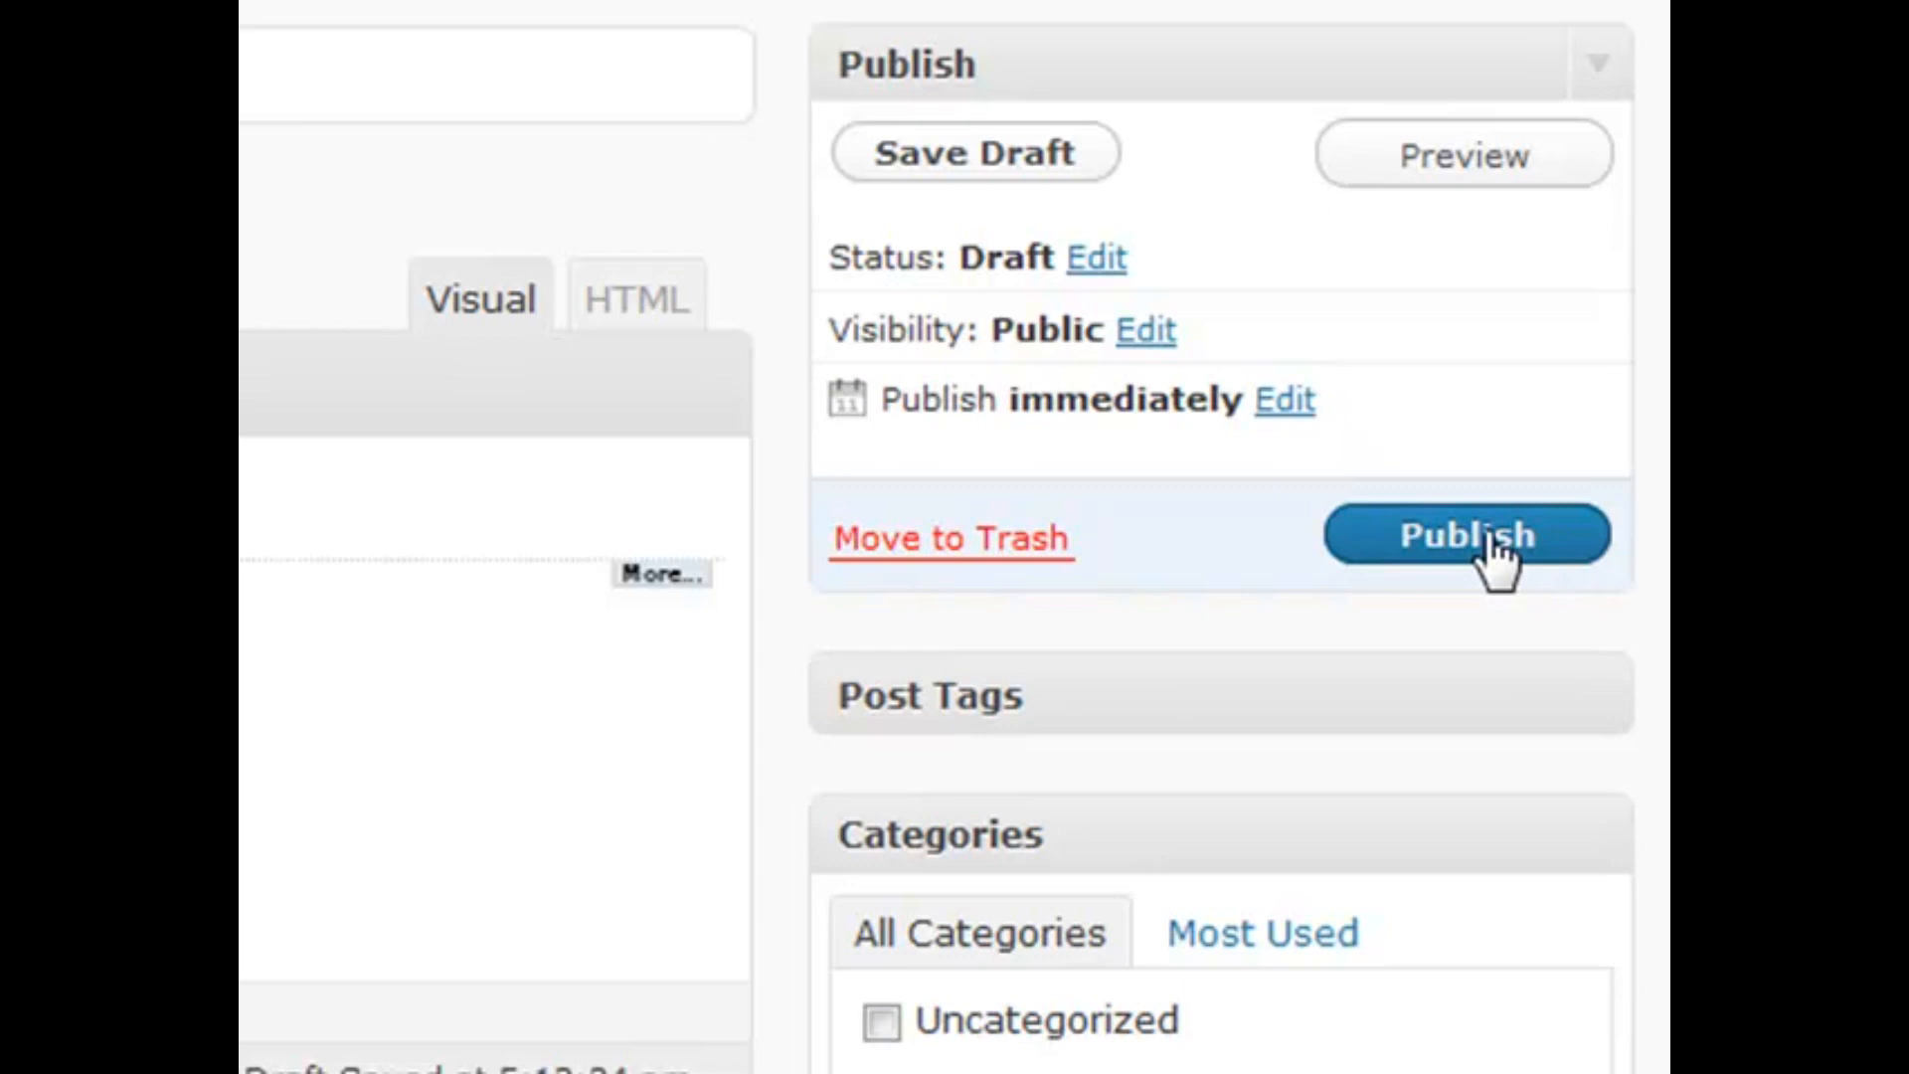
pyautogui.click(1282, 401)
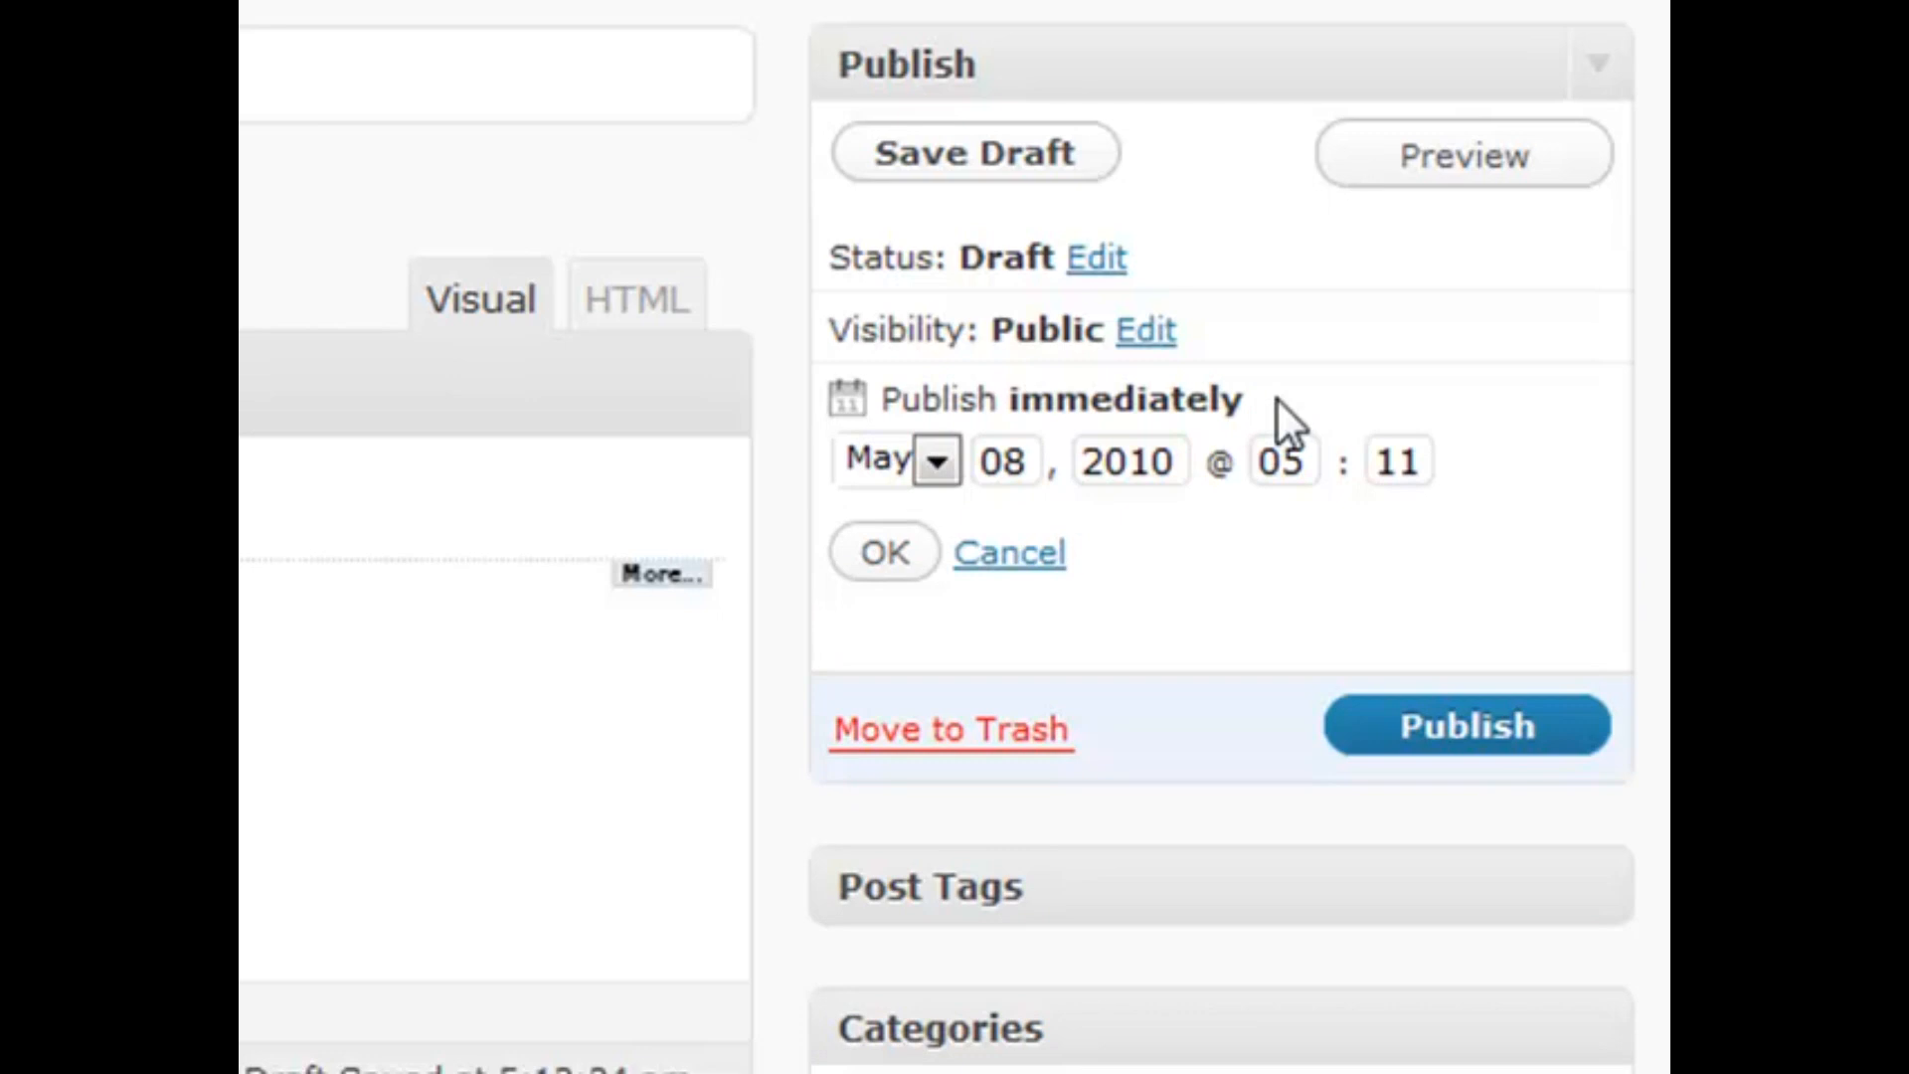
pyautogui.click(1002, 462)
pyautogui.doubleClick(1006, 463)
pyautogui.click(1025, 463)
pyautogui.doubleClick(1027, 463)
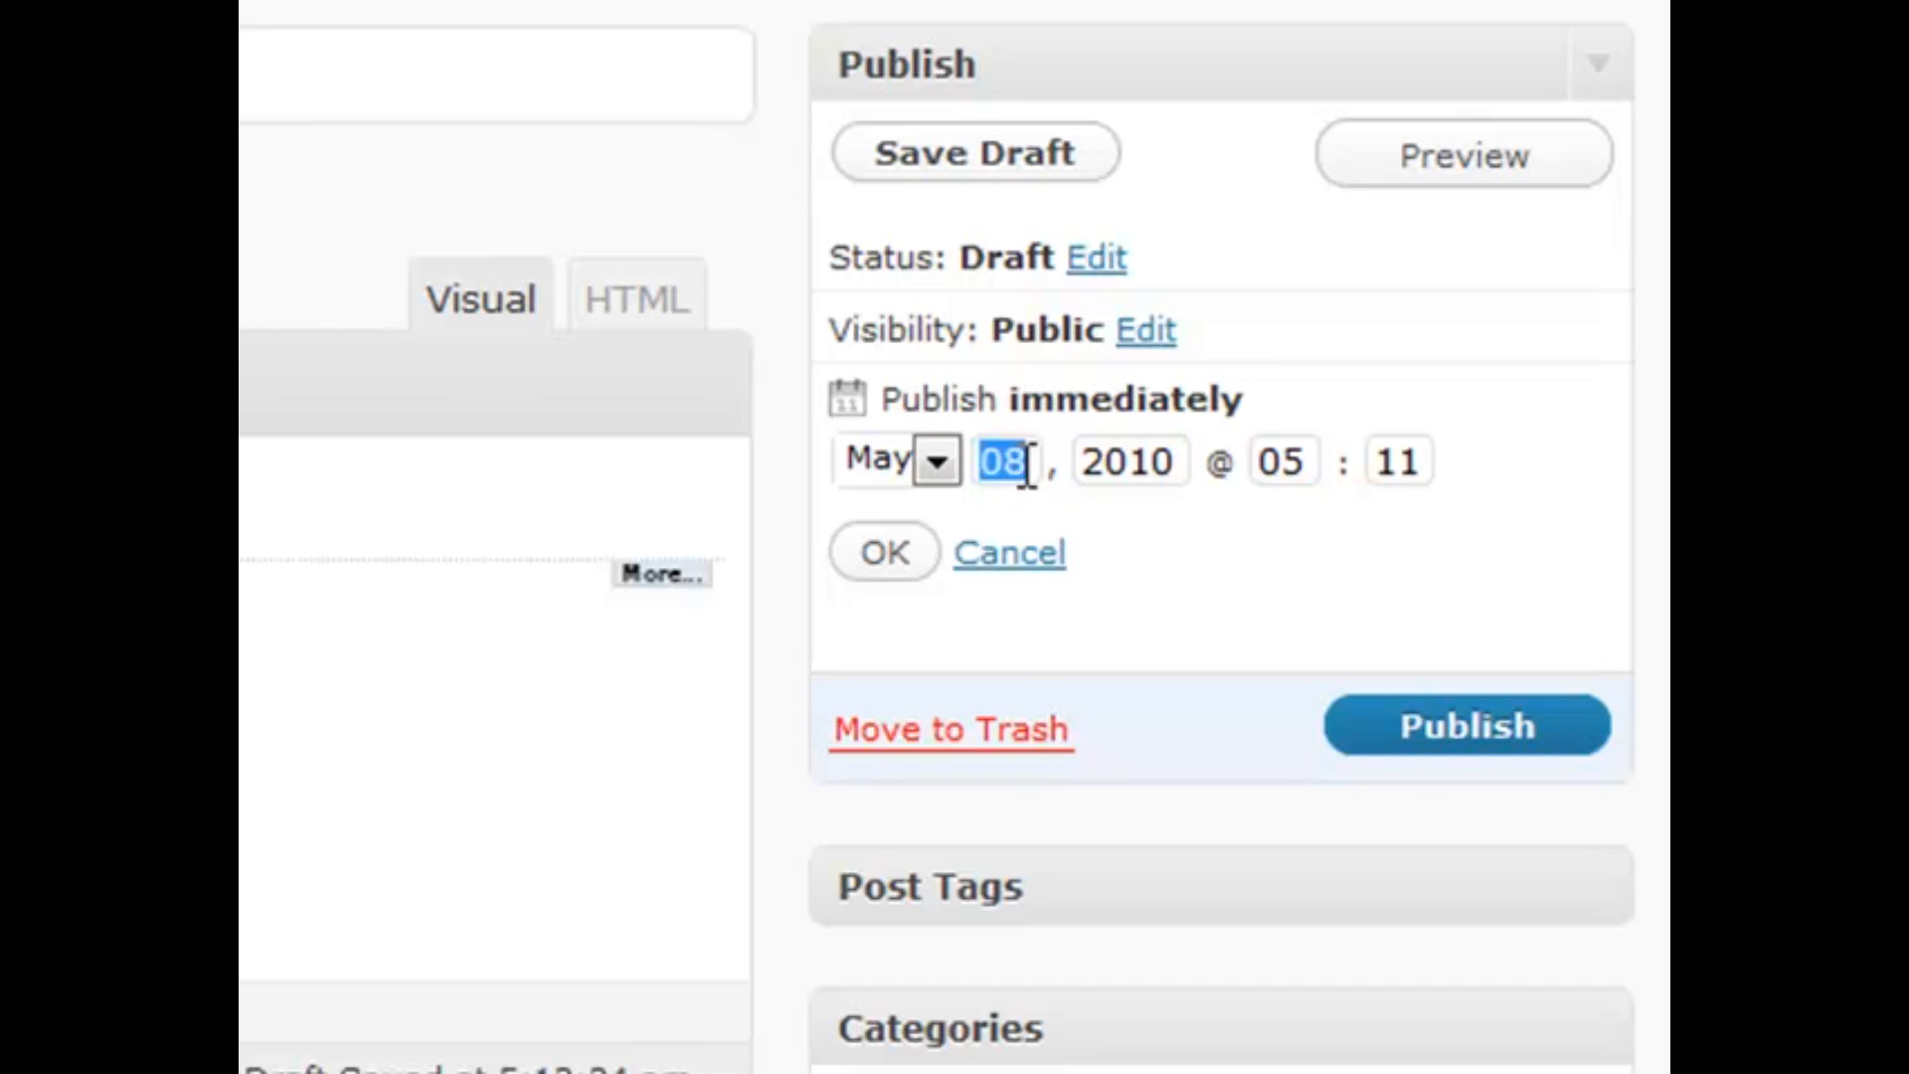
pyautogui.write('03')
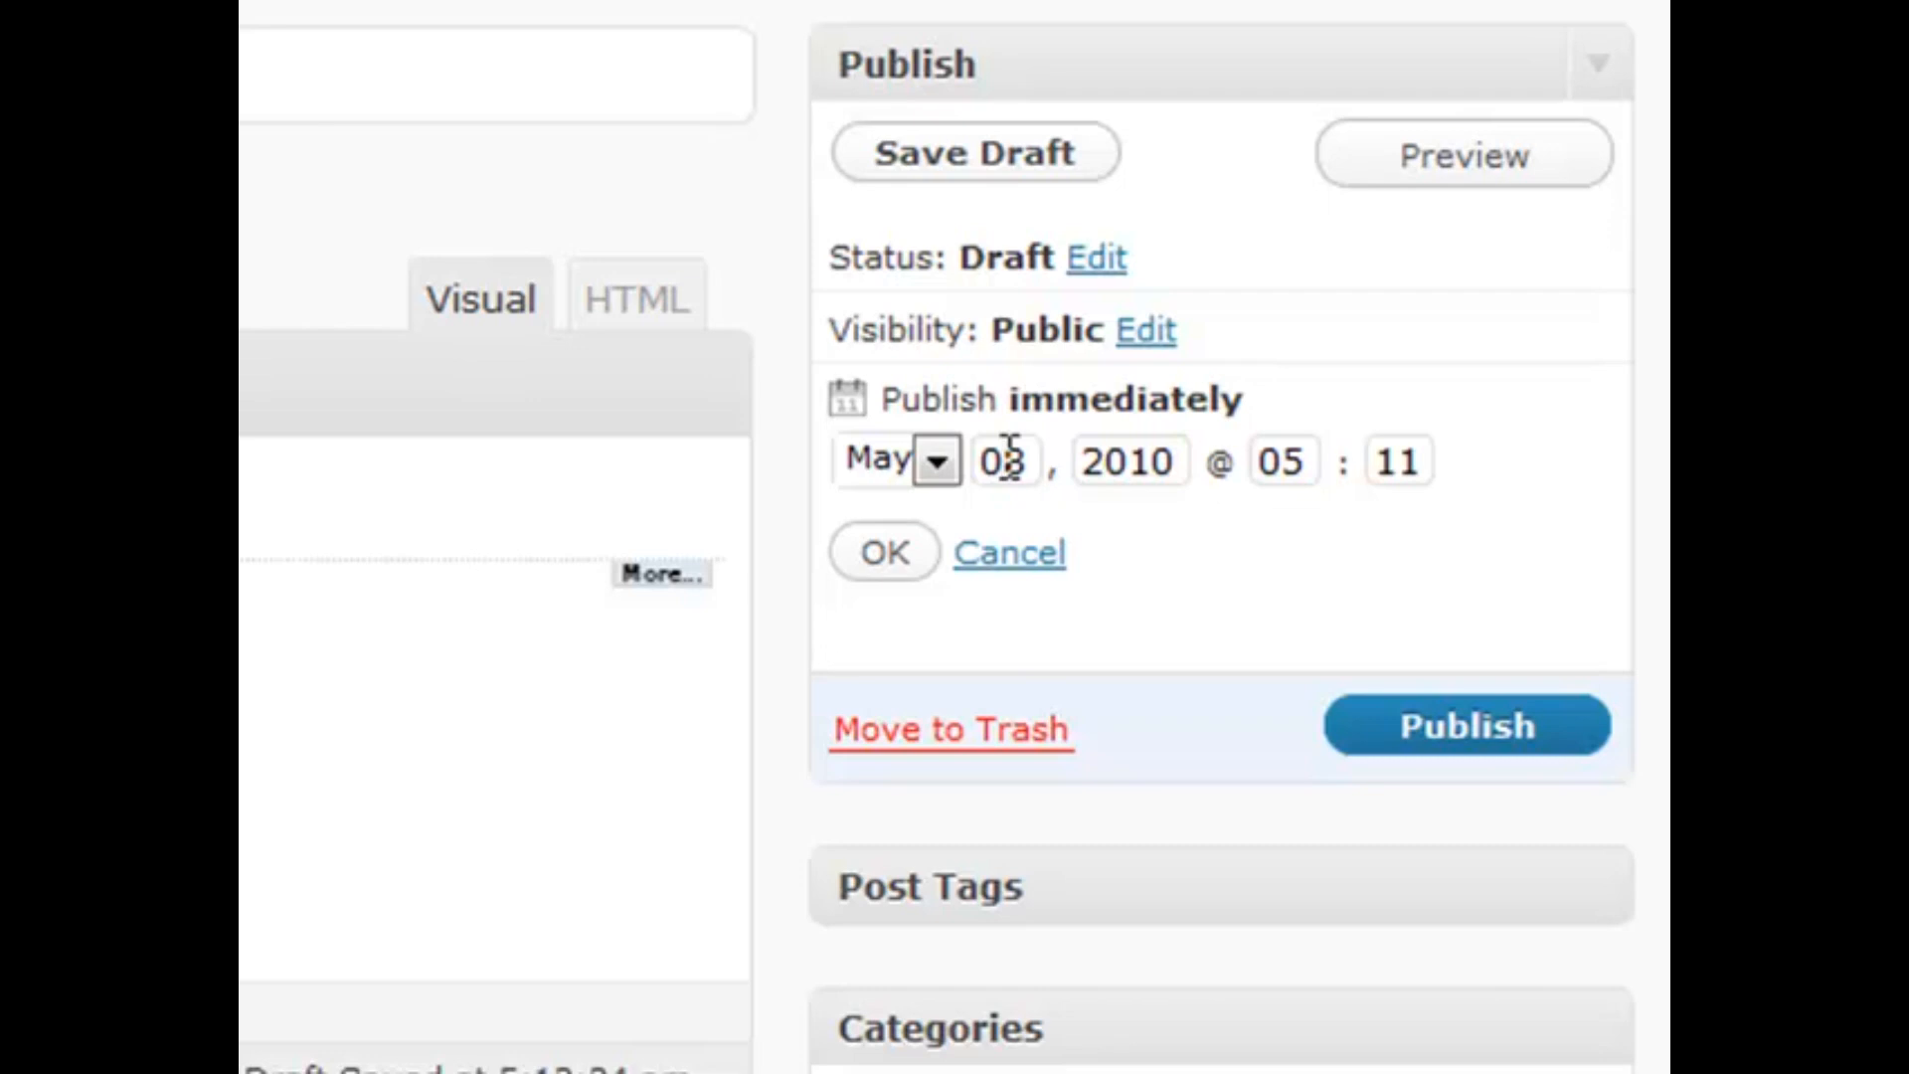
pyautogui.doubleClick(1009, 460)
pyautogui.write('09')
pyautogui.click(880, 553)
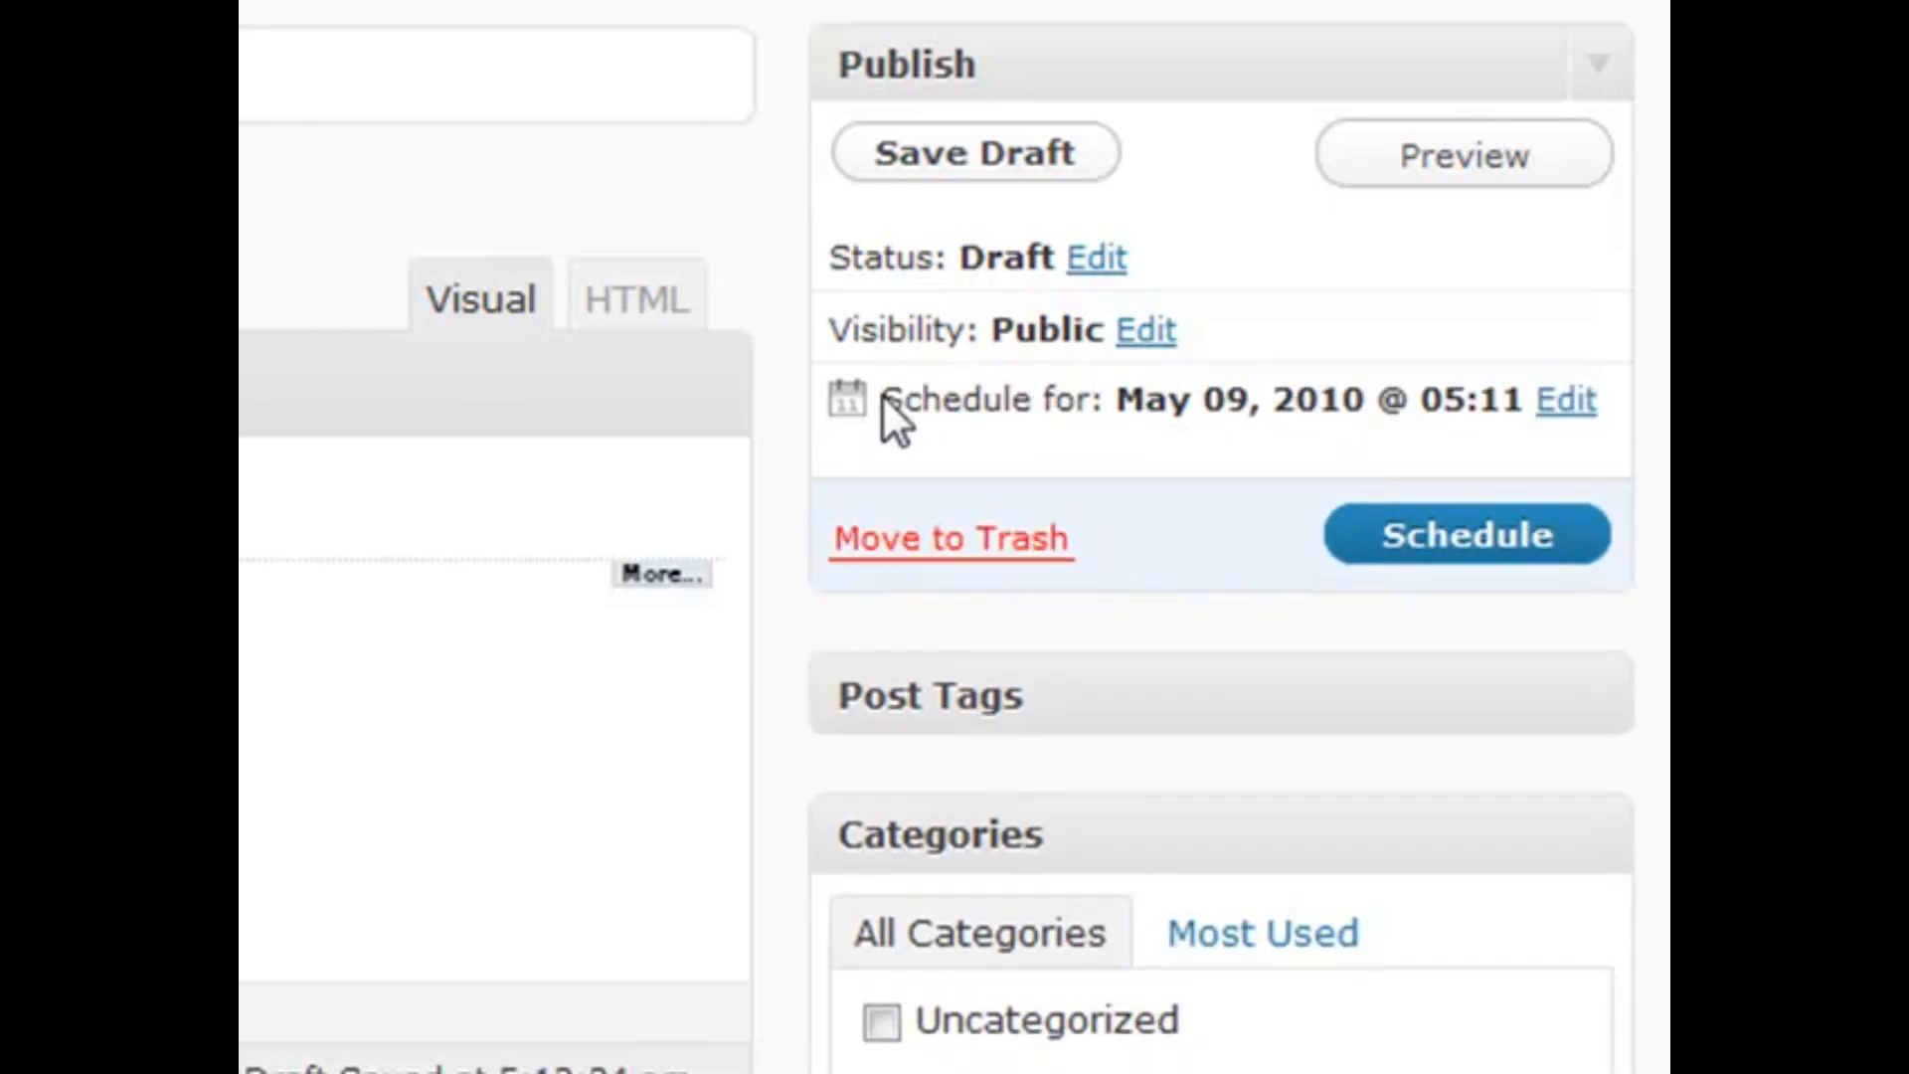
pyautogui.moveTo(881, 398); pyautogui.dragTo(1106, 397)
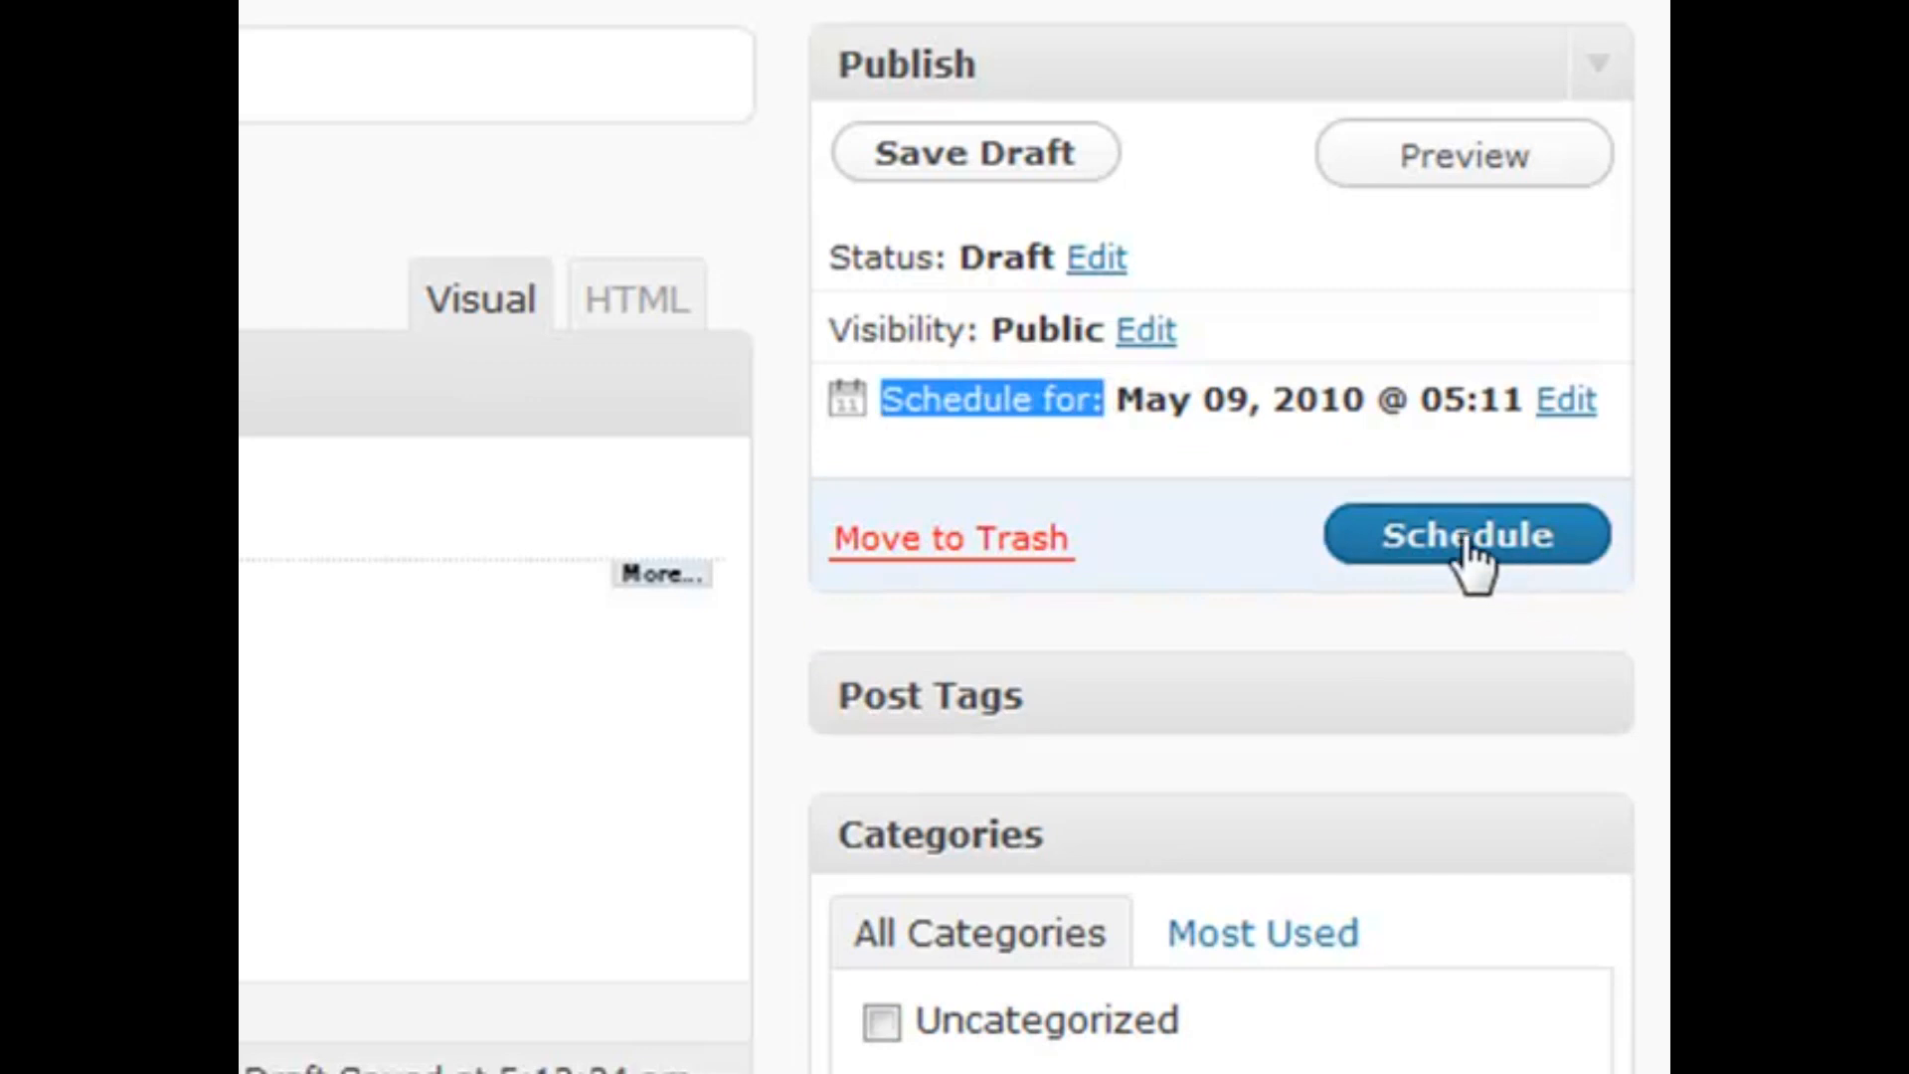
pyautogui.click(1566, 402)
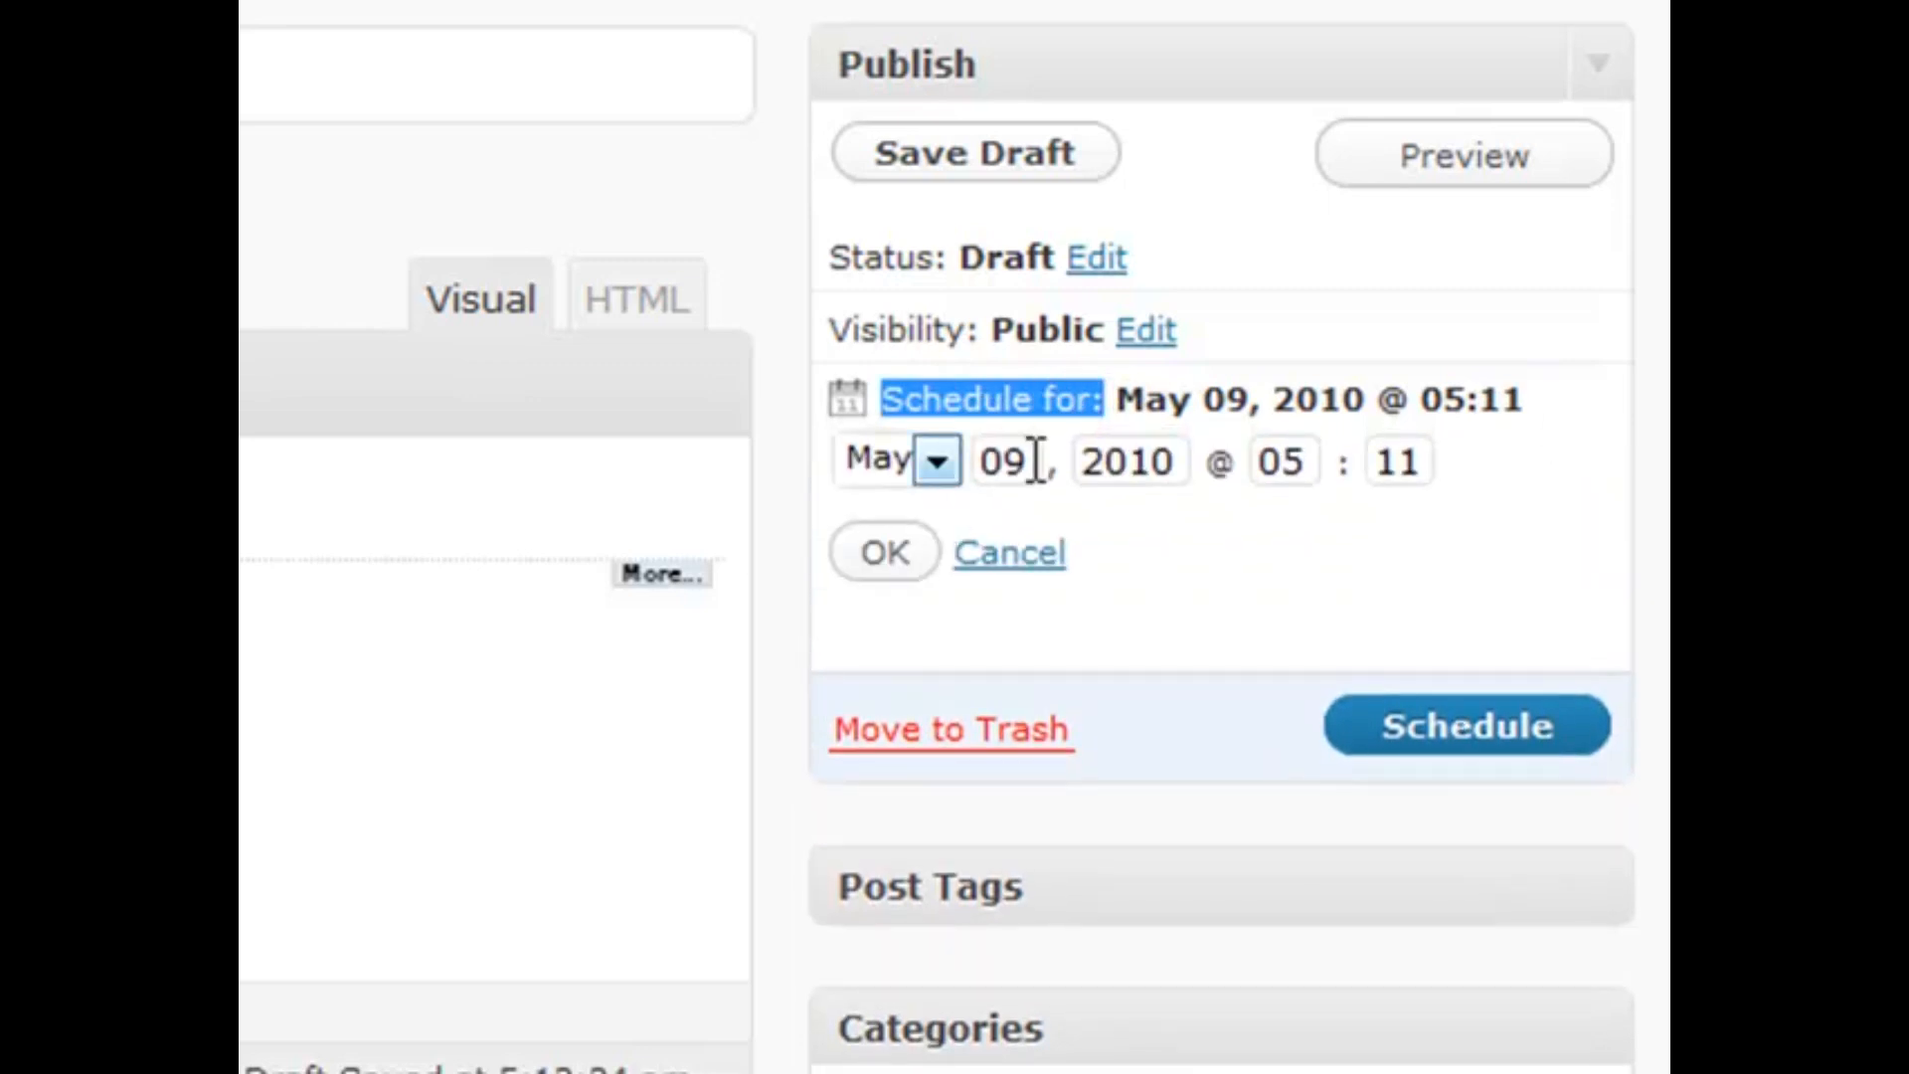
pyautogui.doubleClick(1022, 472)
pyautogui.write('08')
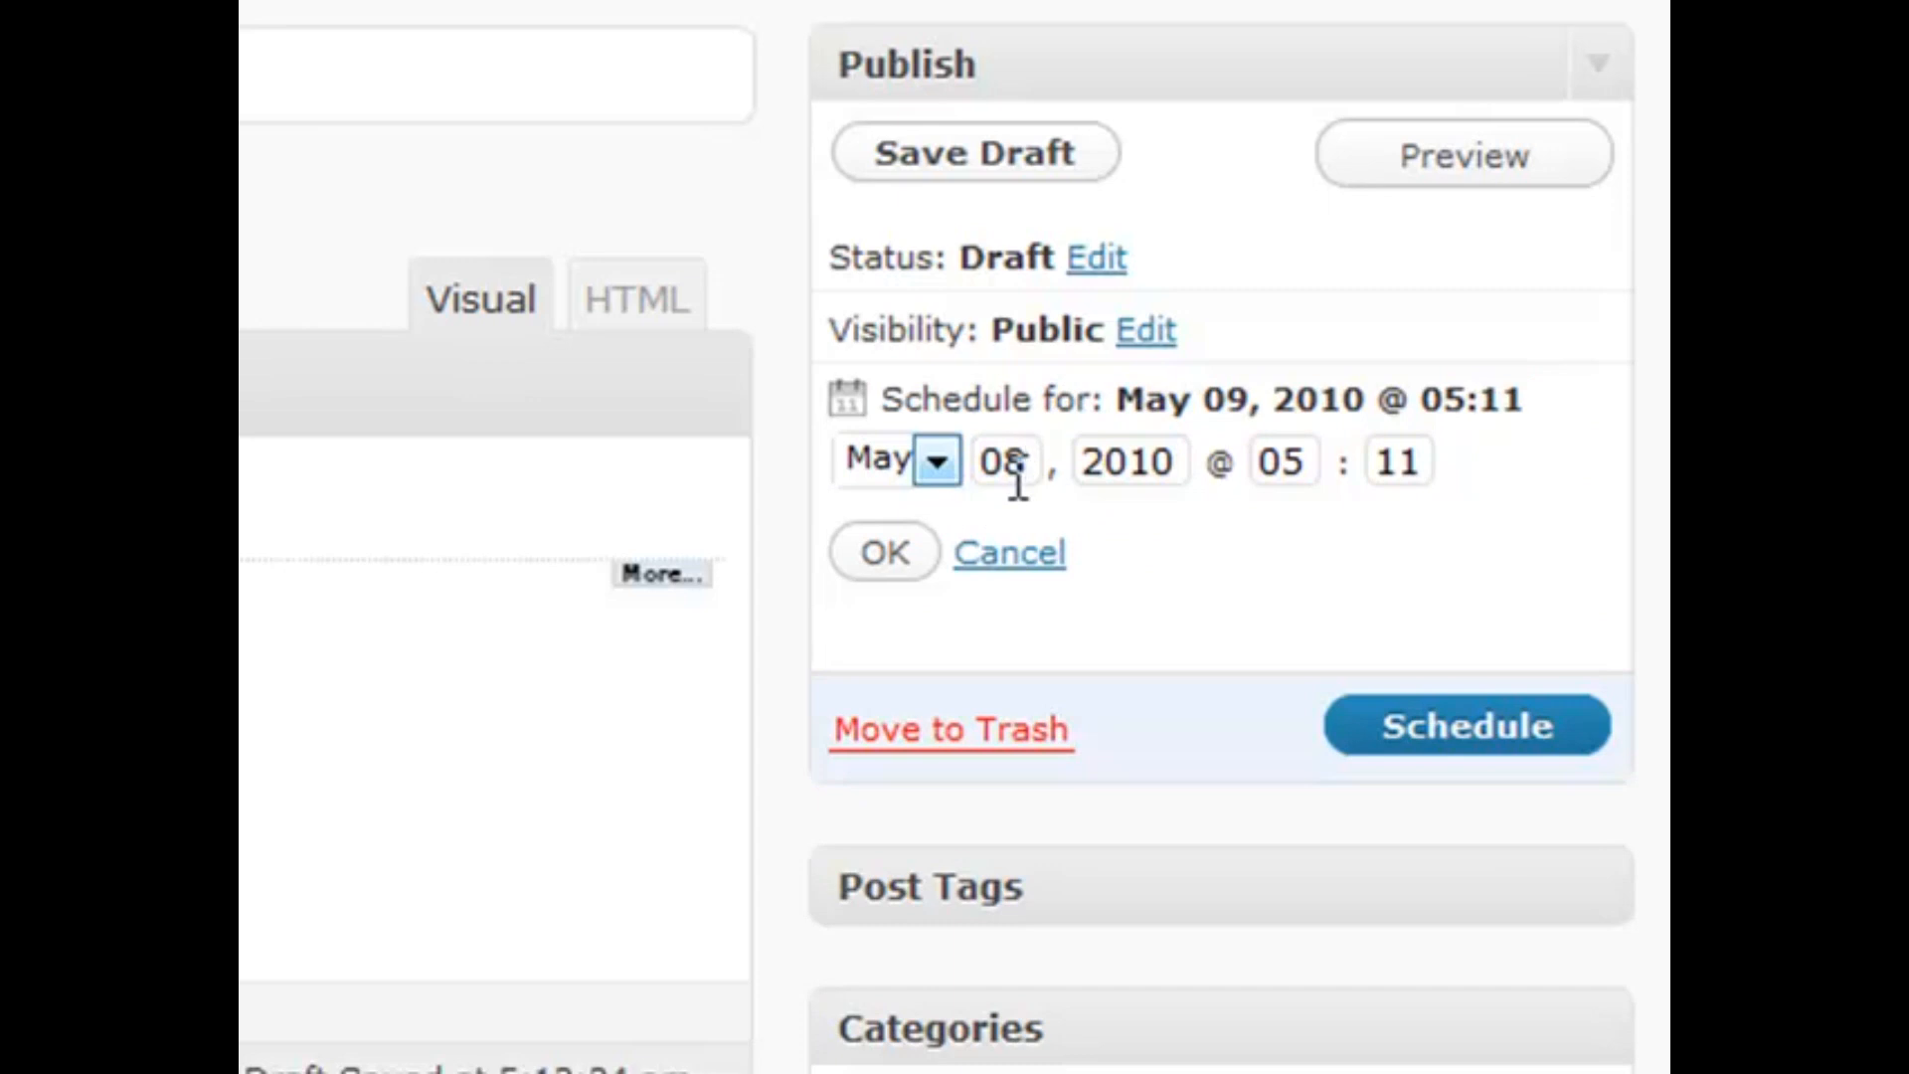
pyautogui.click(887, 554)
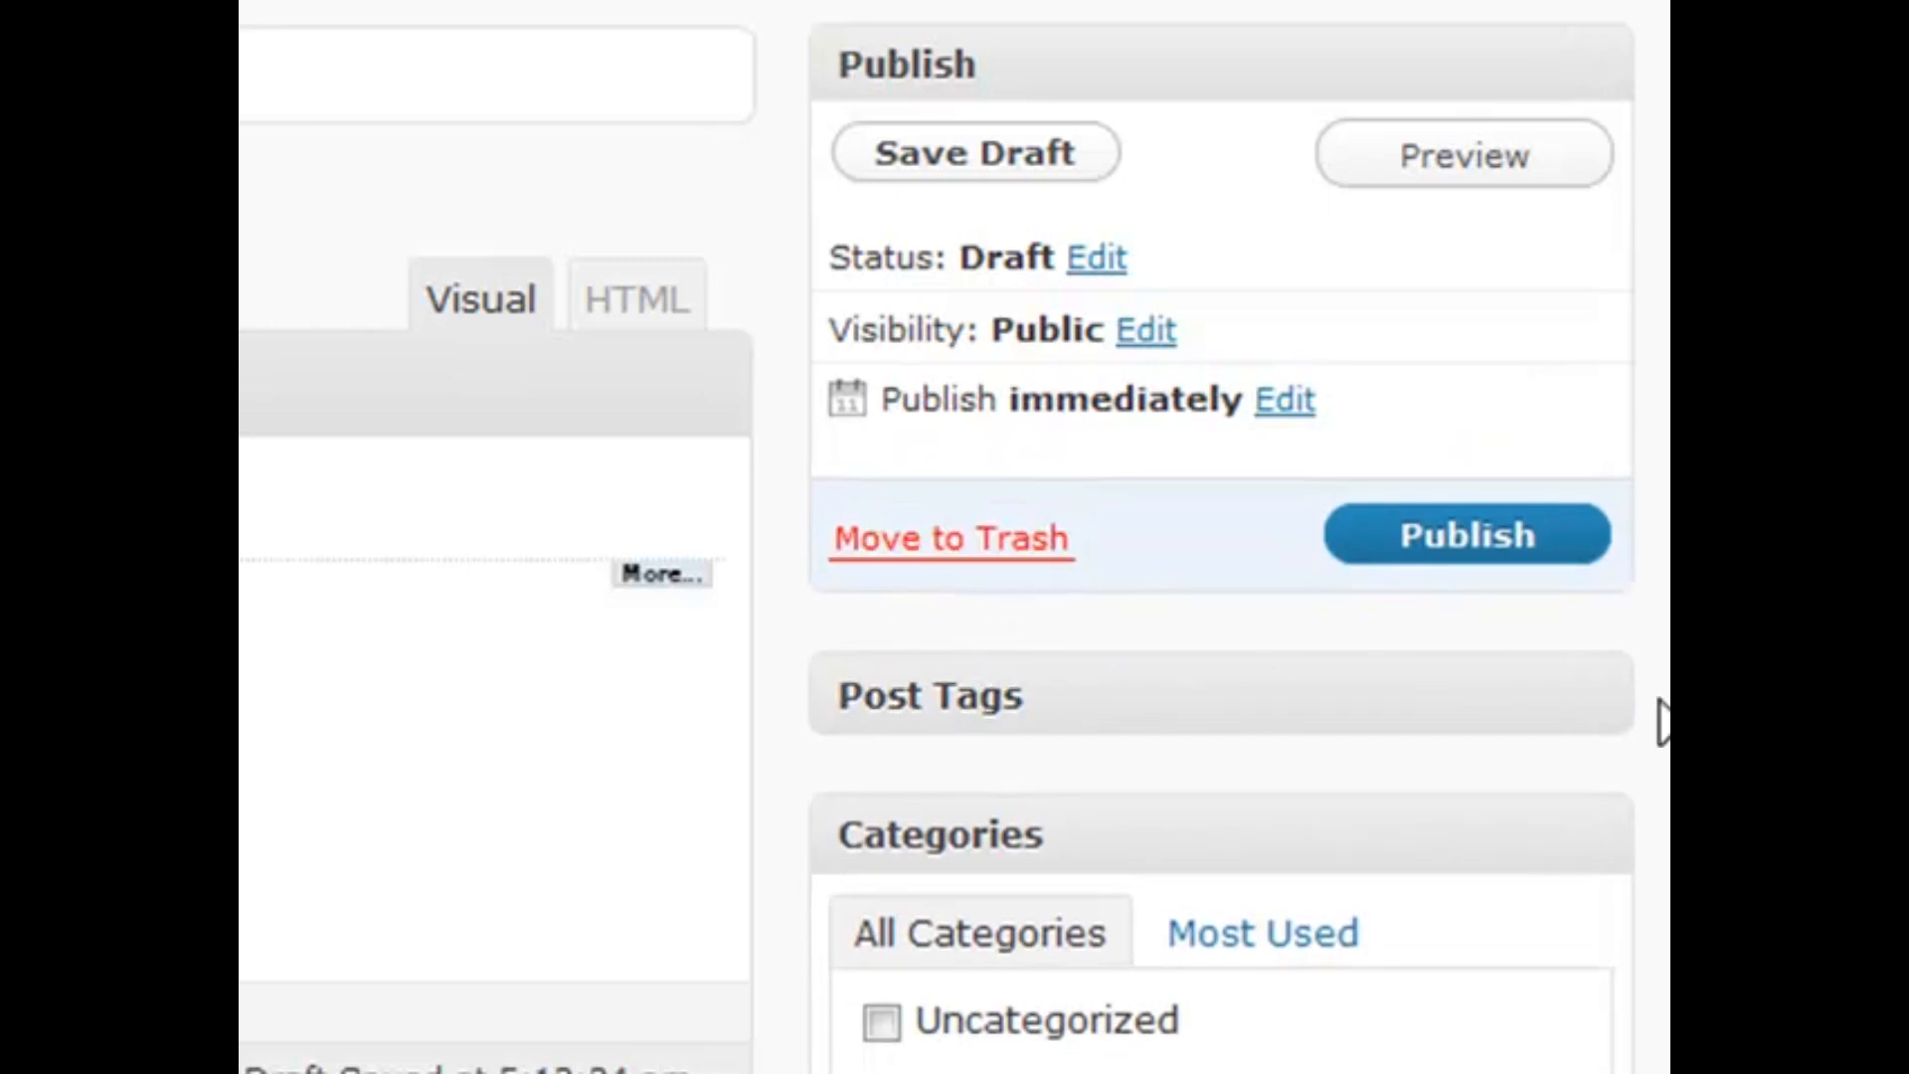
# Toggle the Post Tags box several times, leaving it expanded, and scroll down toward Categories
pyautogui.click(1601, 701)
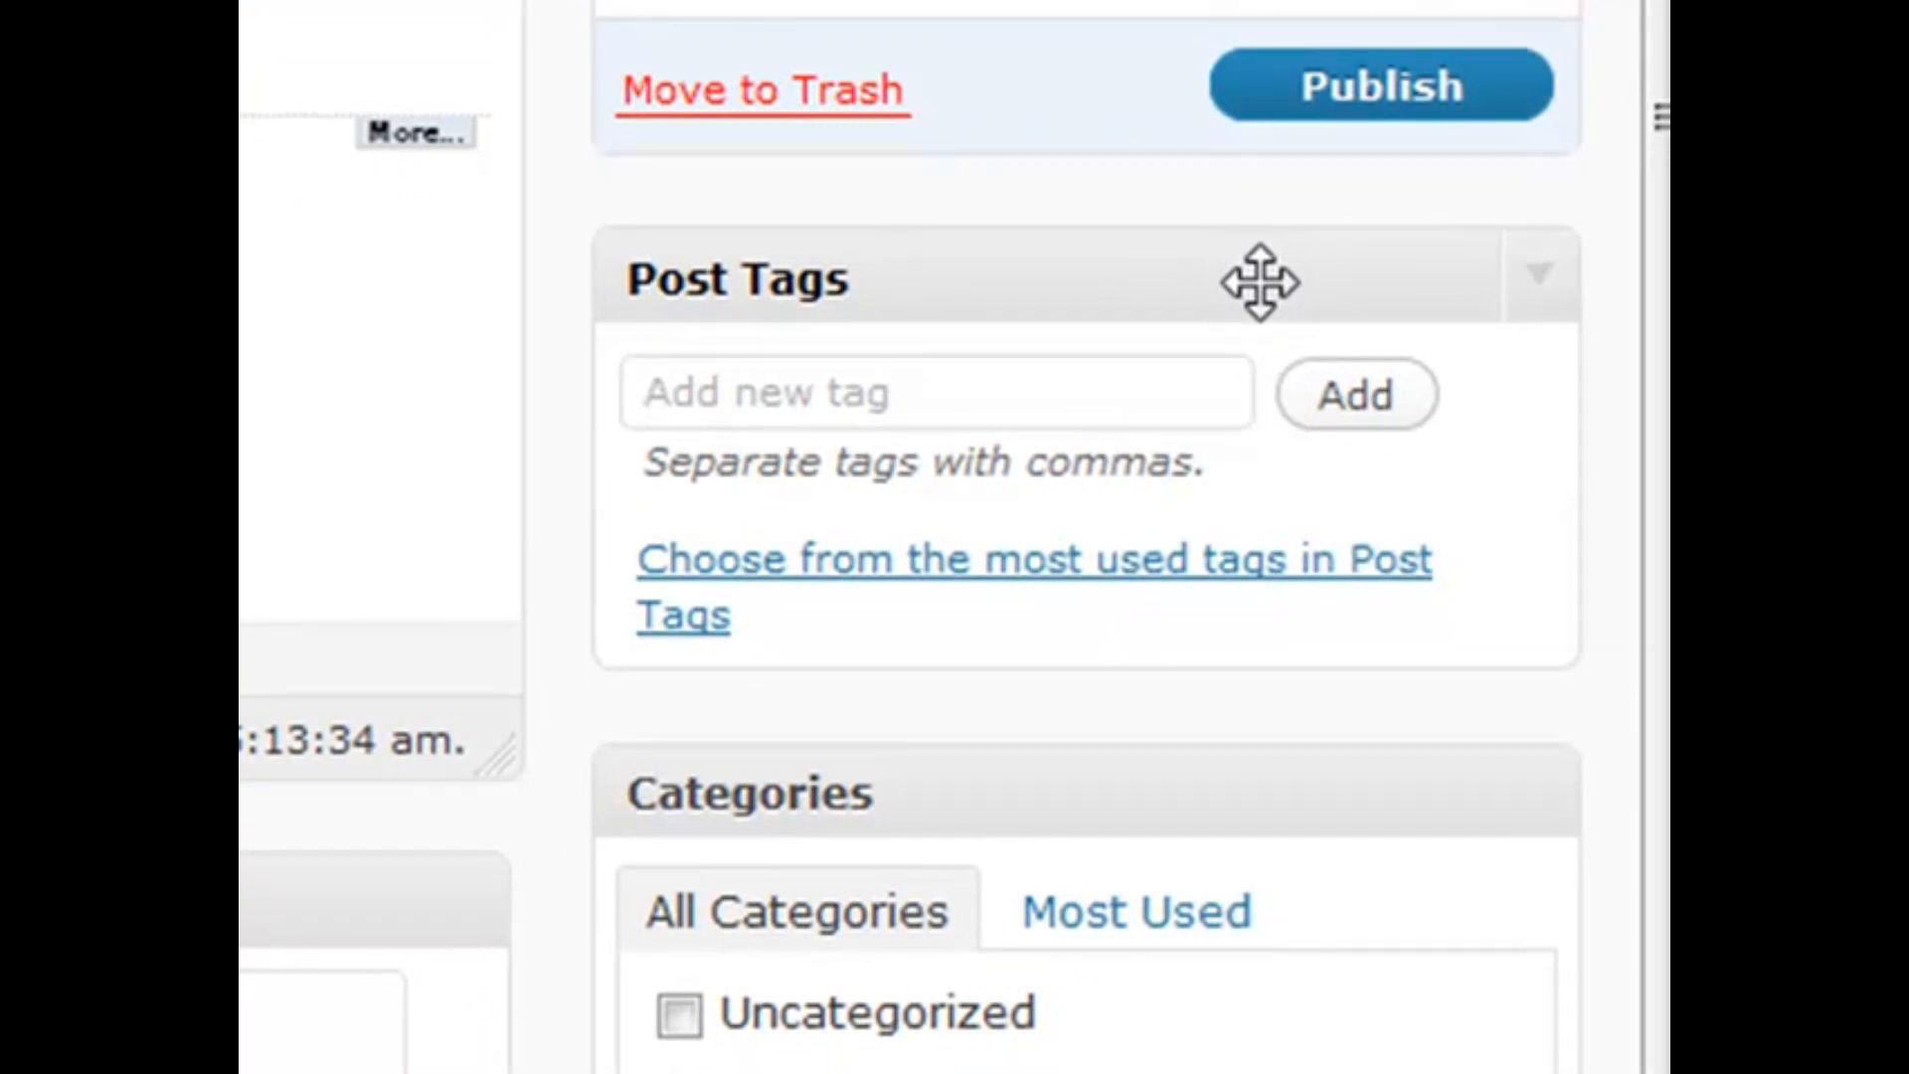
pyautogui.click(1063, 290)
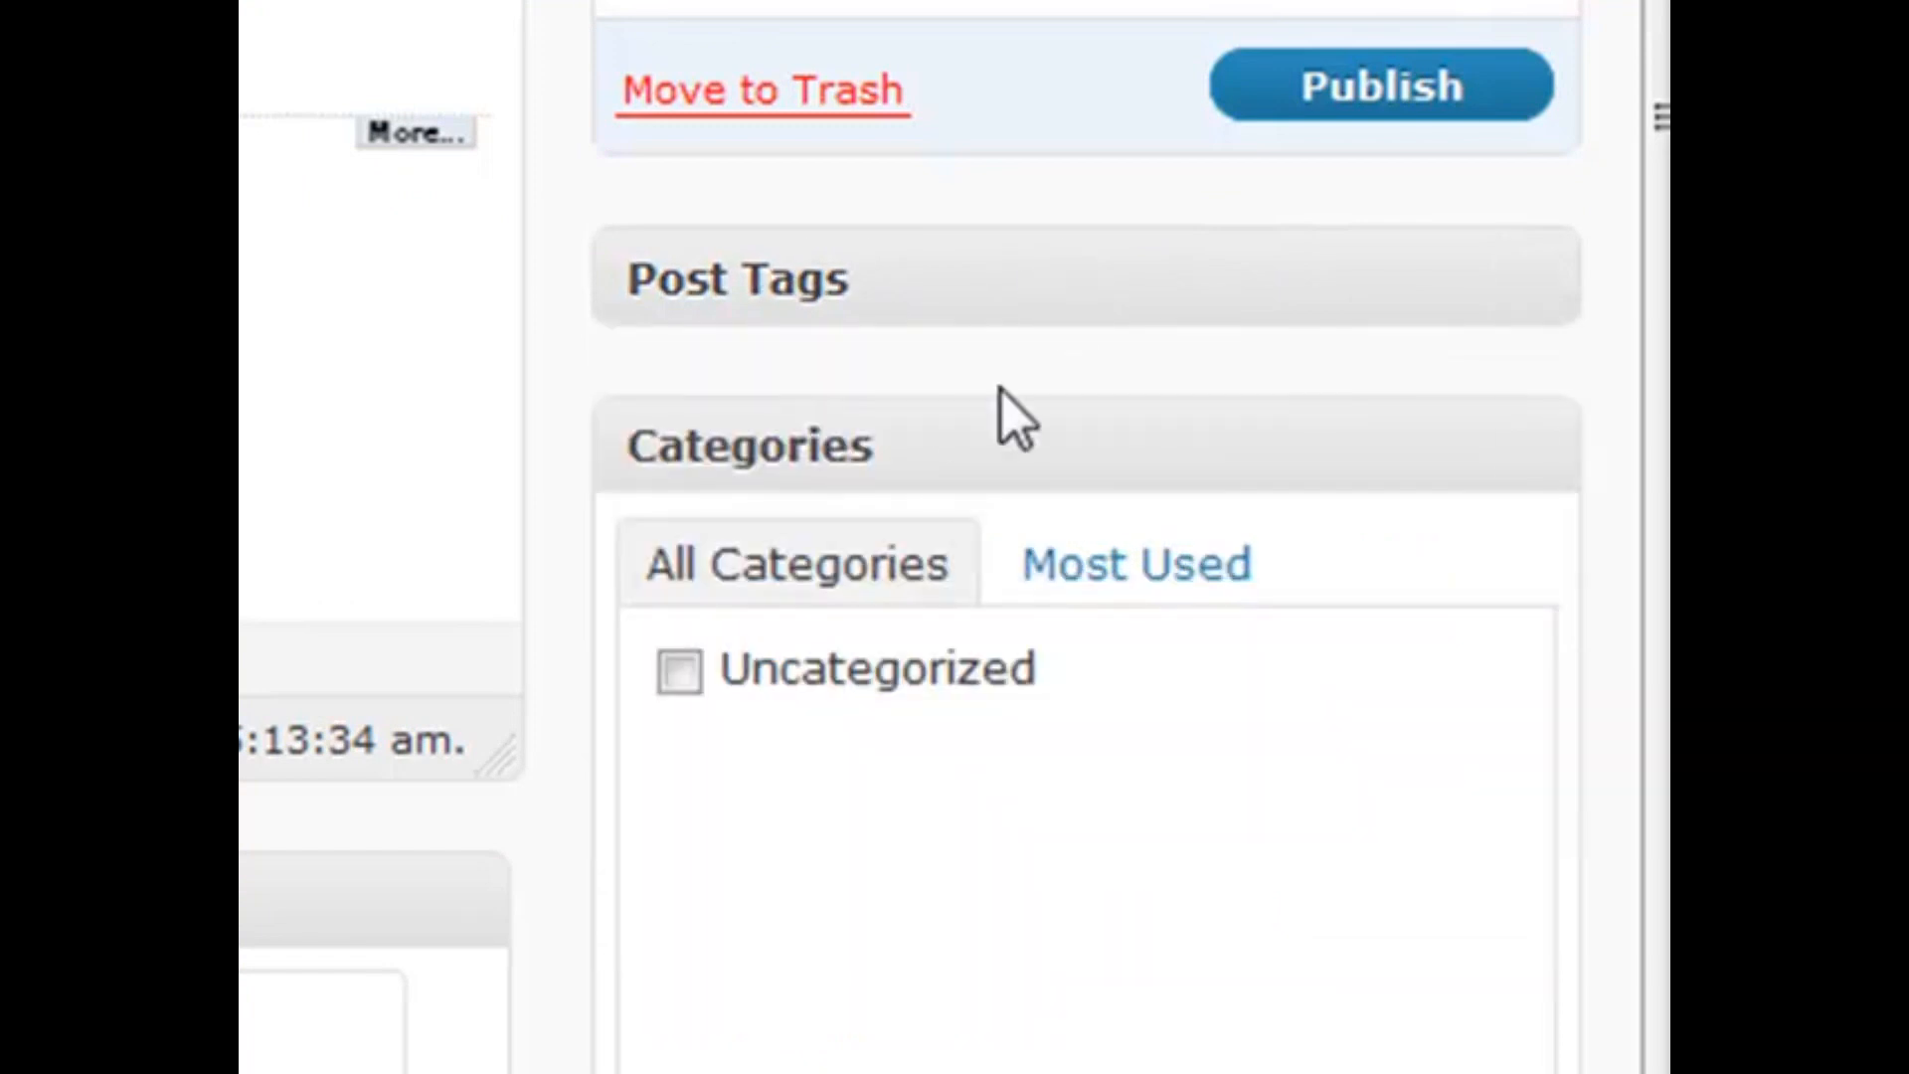
pyautogui.click(1521, 300)
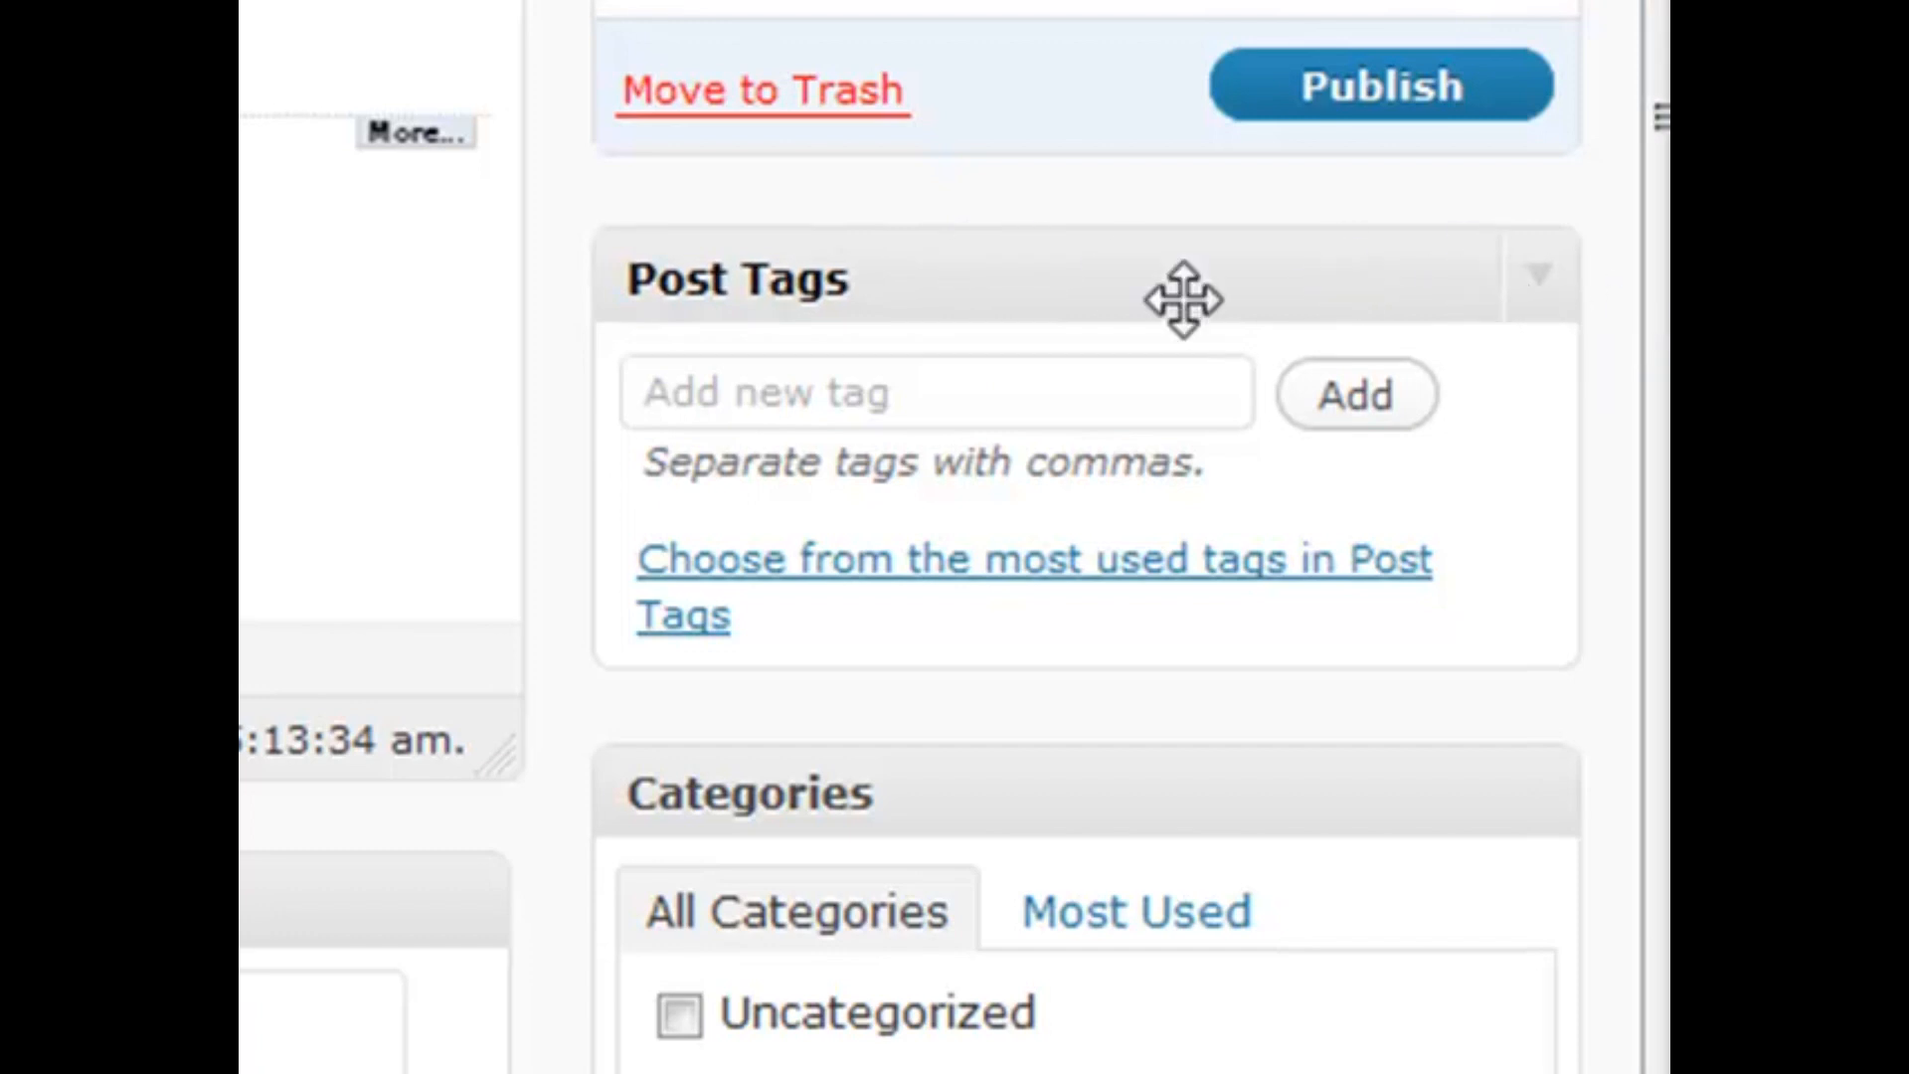
pyautogui.click(940, 385)
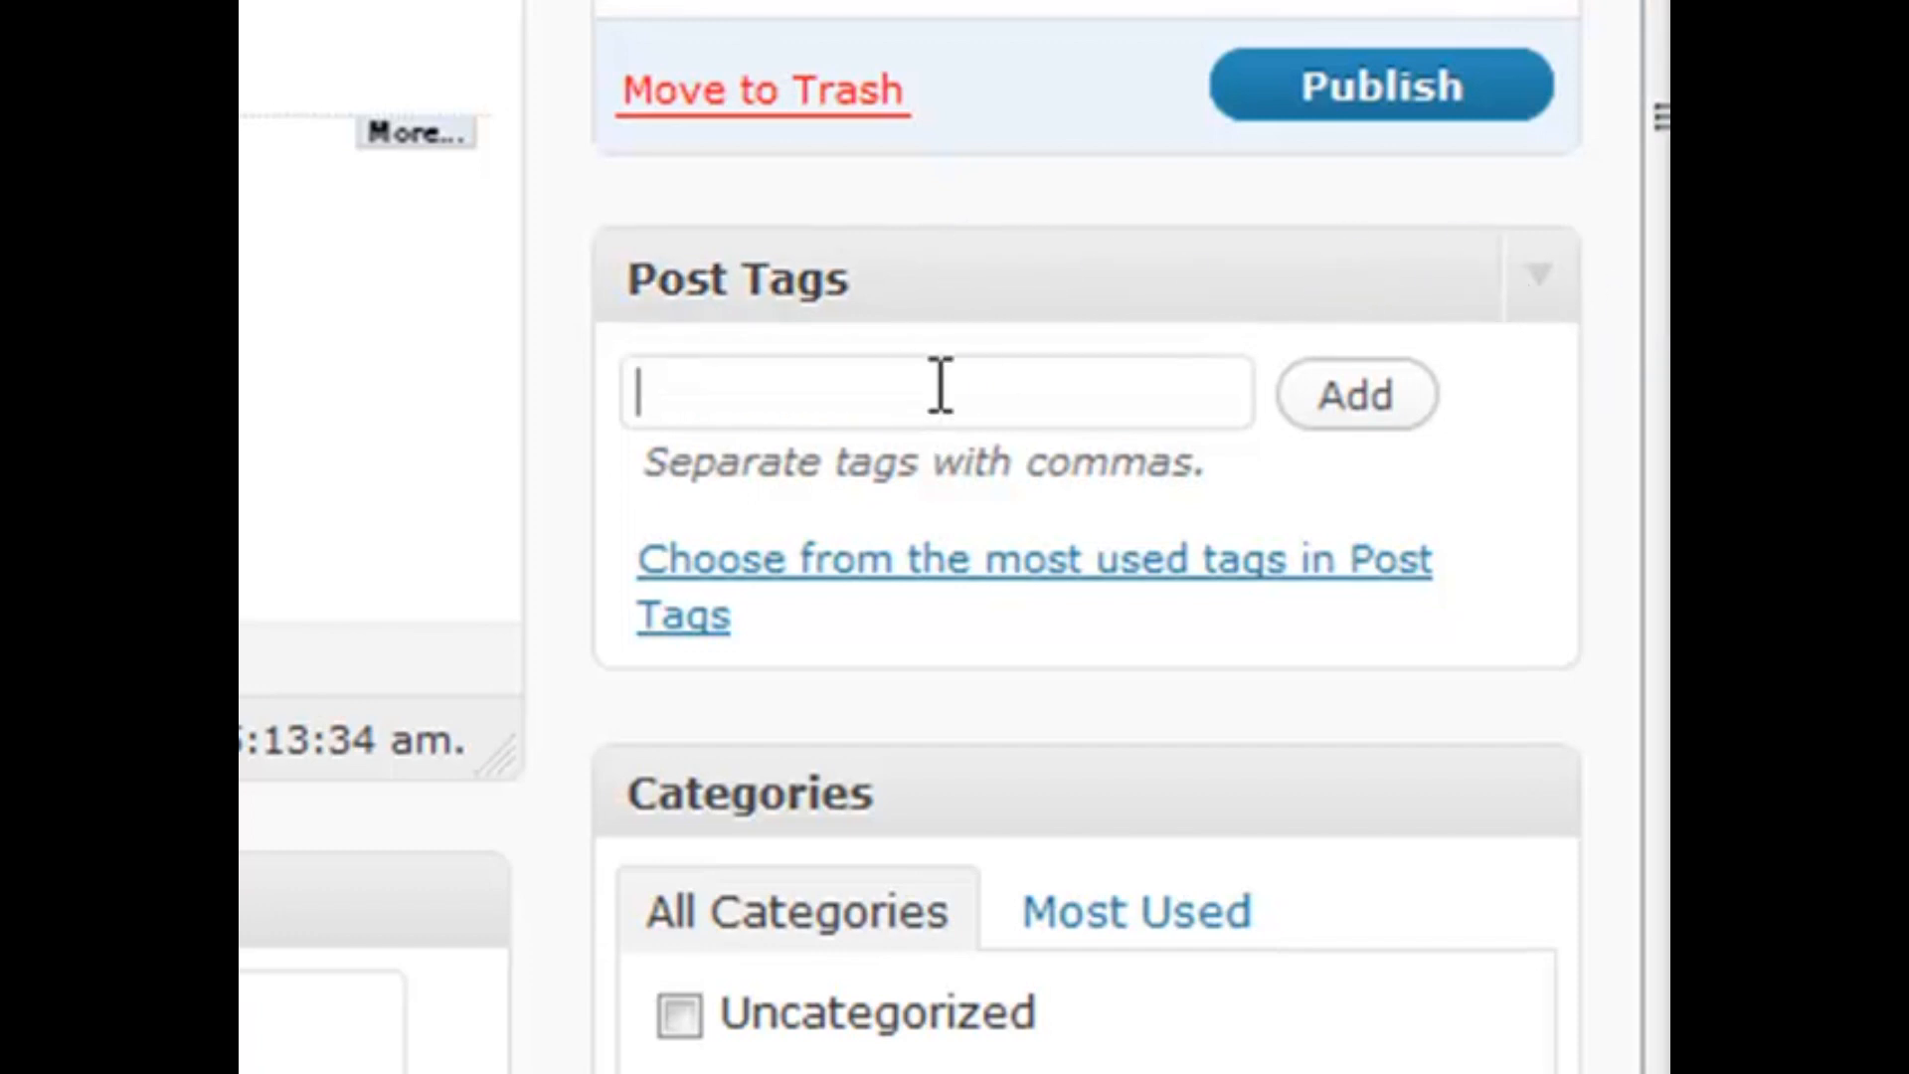
pyautogui.click(950, 268)
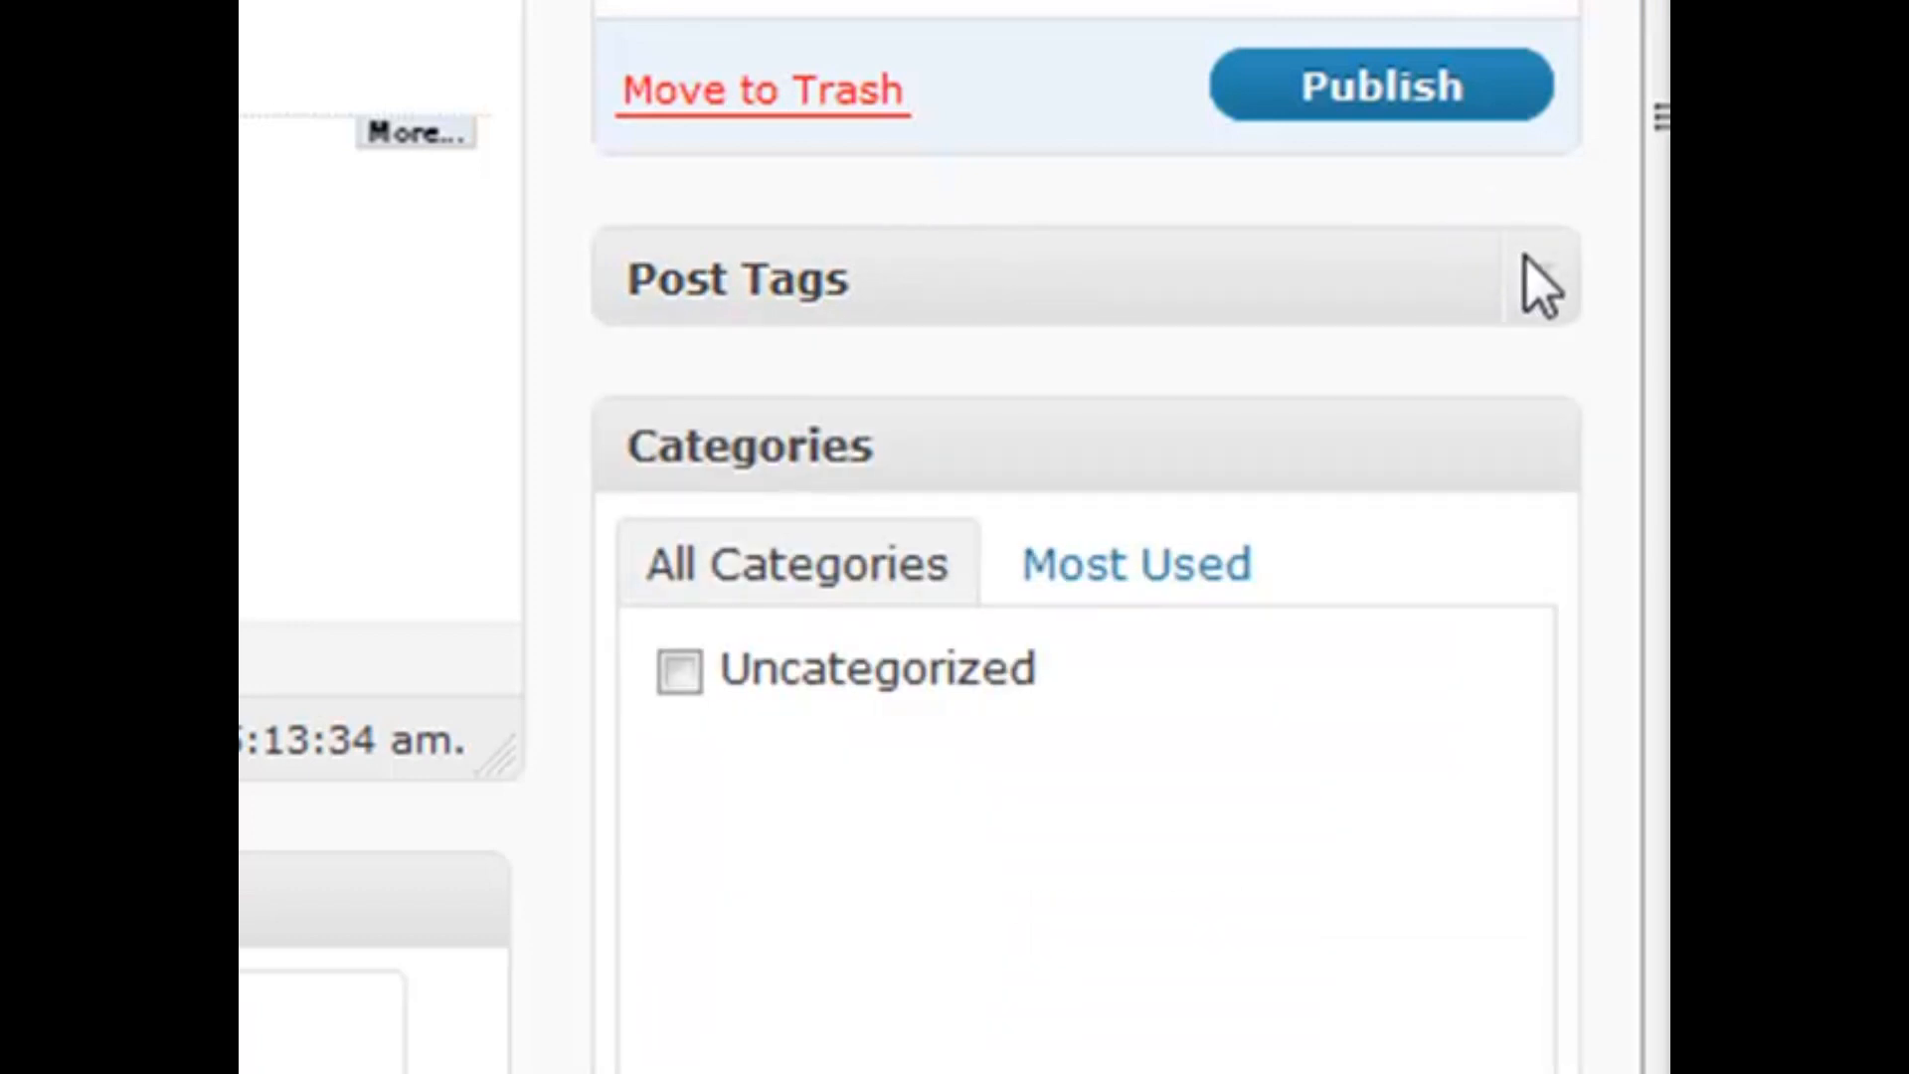
pyautogui.click(1538, 283)
pyautogui.scroll(-2, 1081, 771)
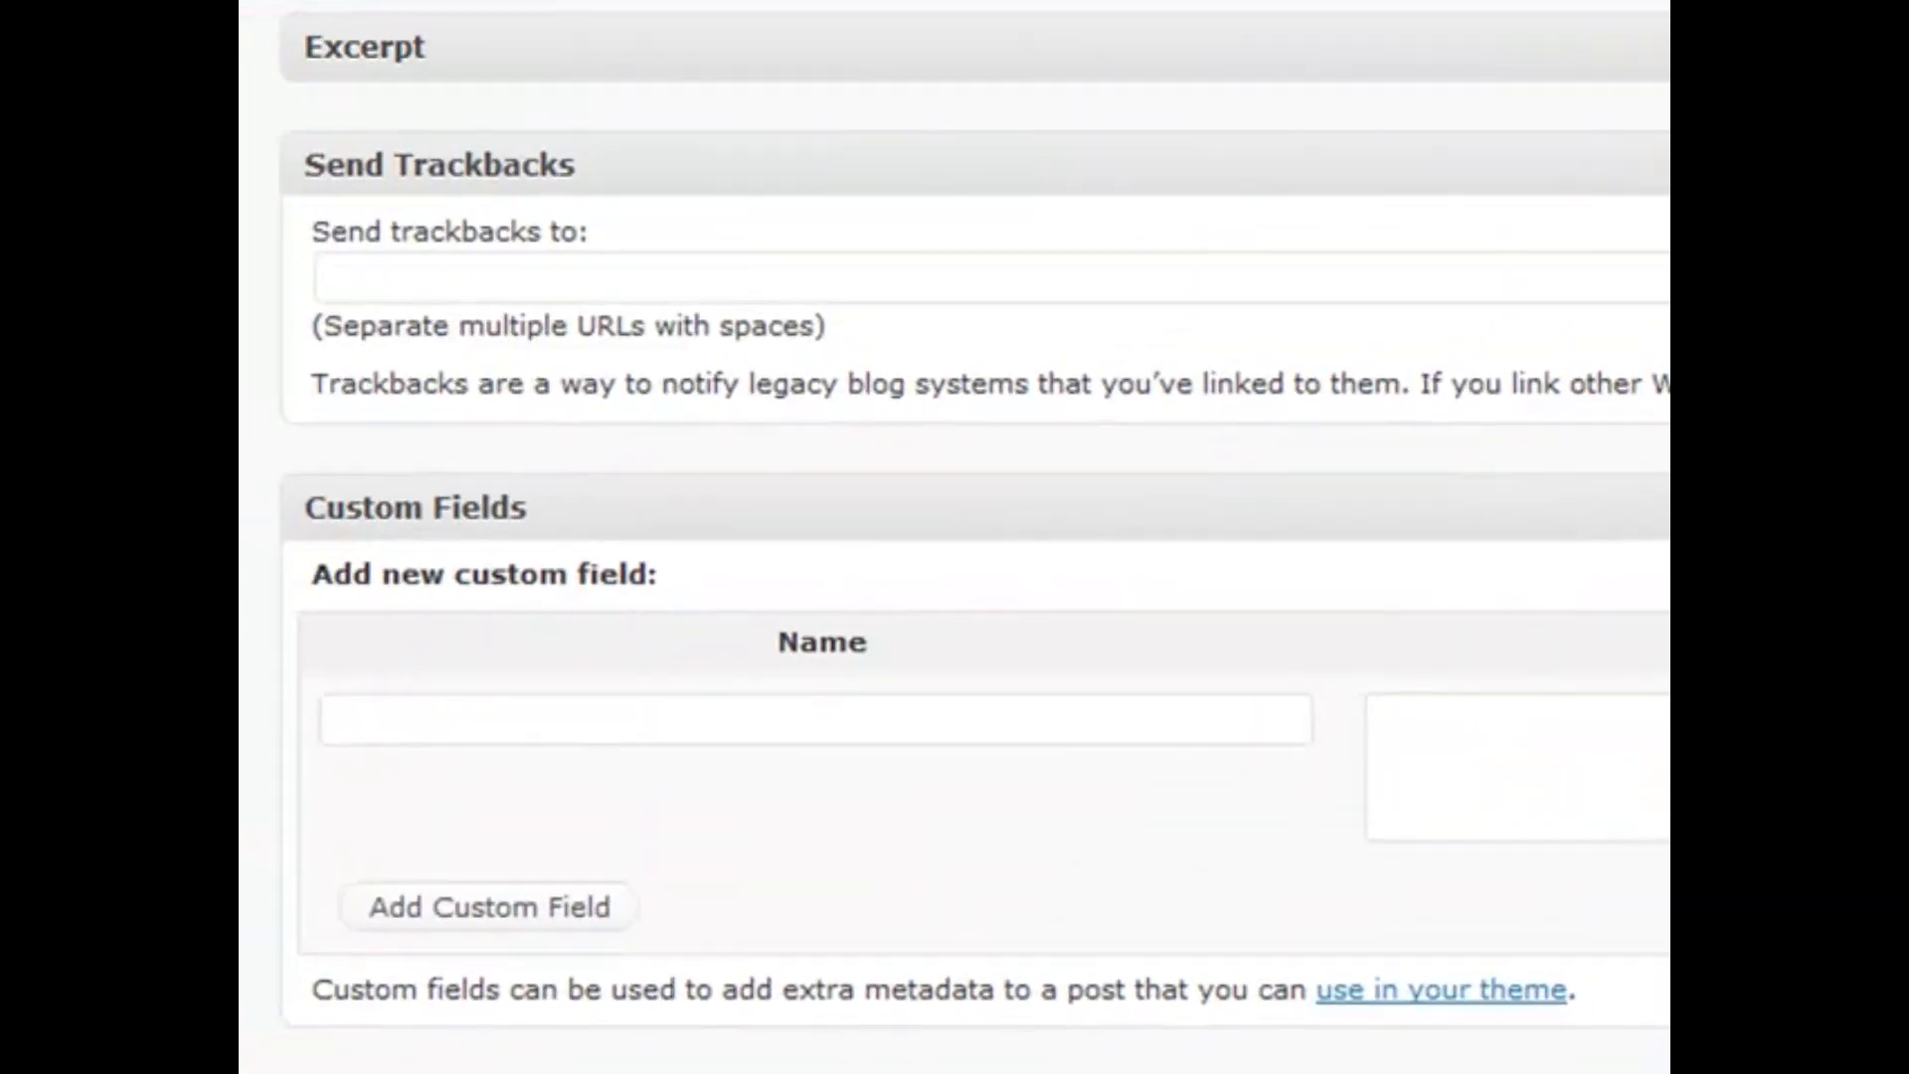
# Expand, collapse and re-expand the Excerpt box below the editor
pyautogui.click(1658, 46)
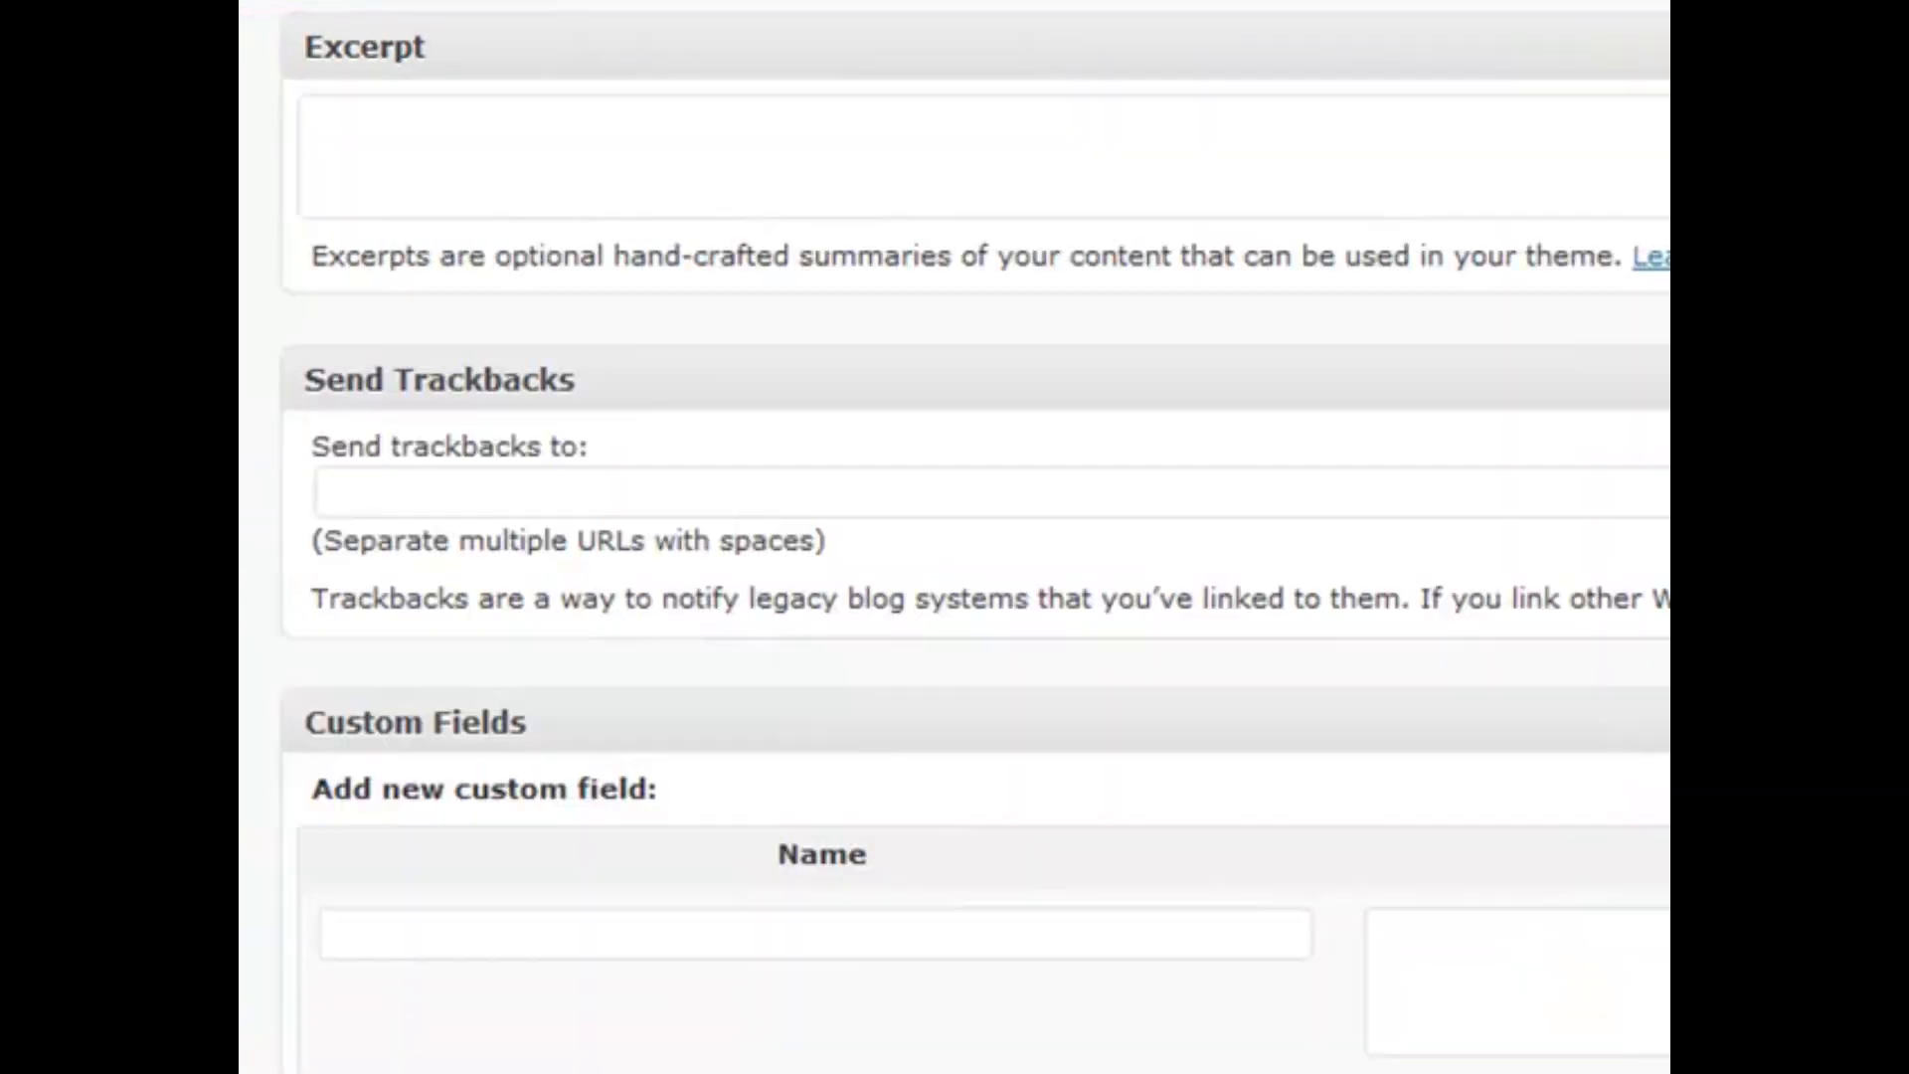
pyautogui.scroll(-3, 965, 328)
pyautogui.scroll(4, 986, 411)
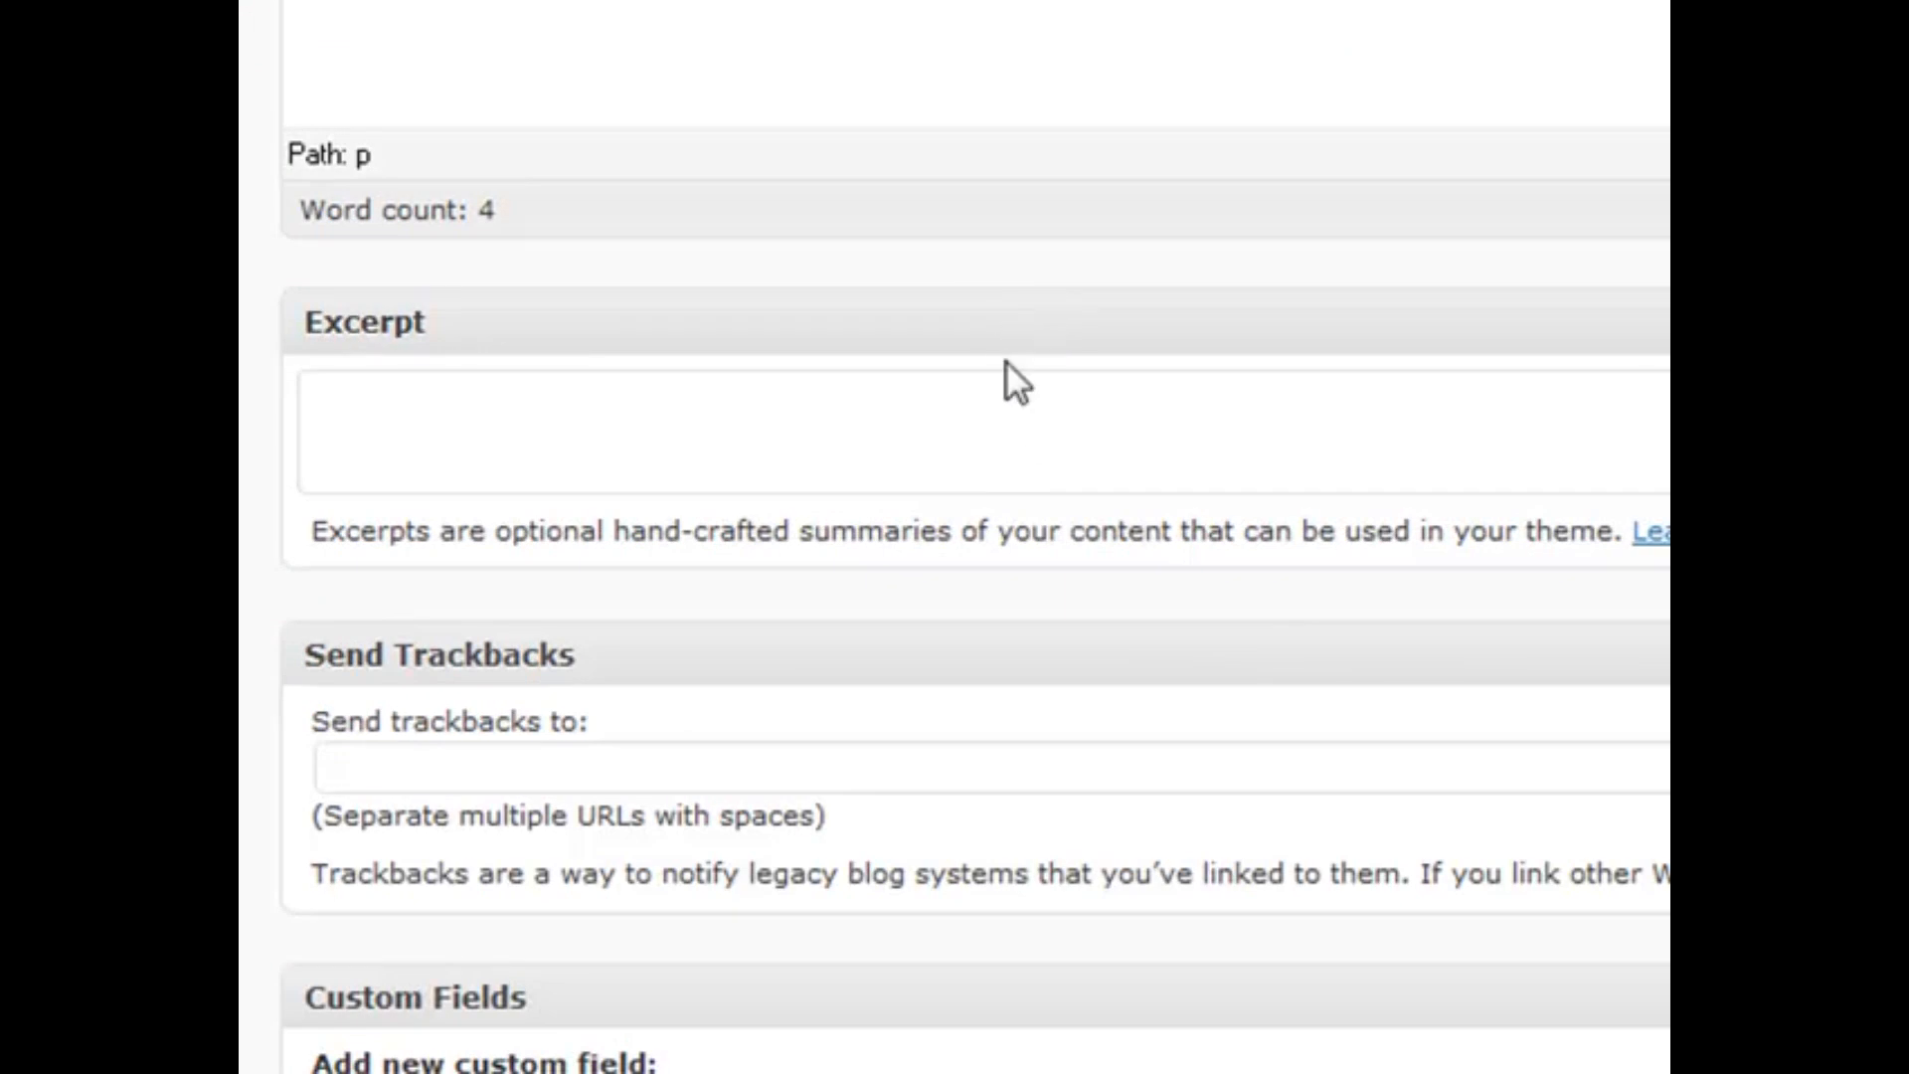
pyautogui.scroll(-3, 1014, 345)
pyautogui.click(930, 112)
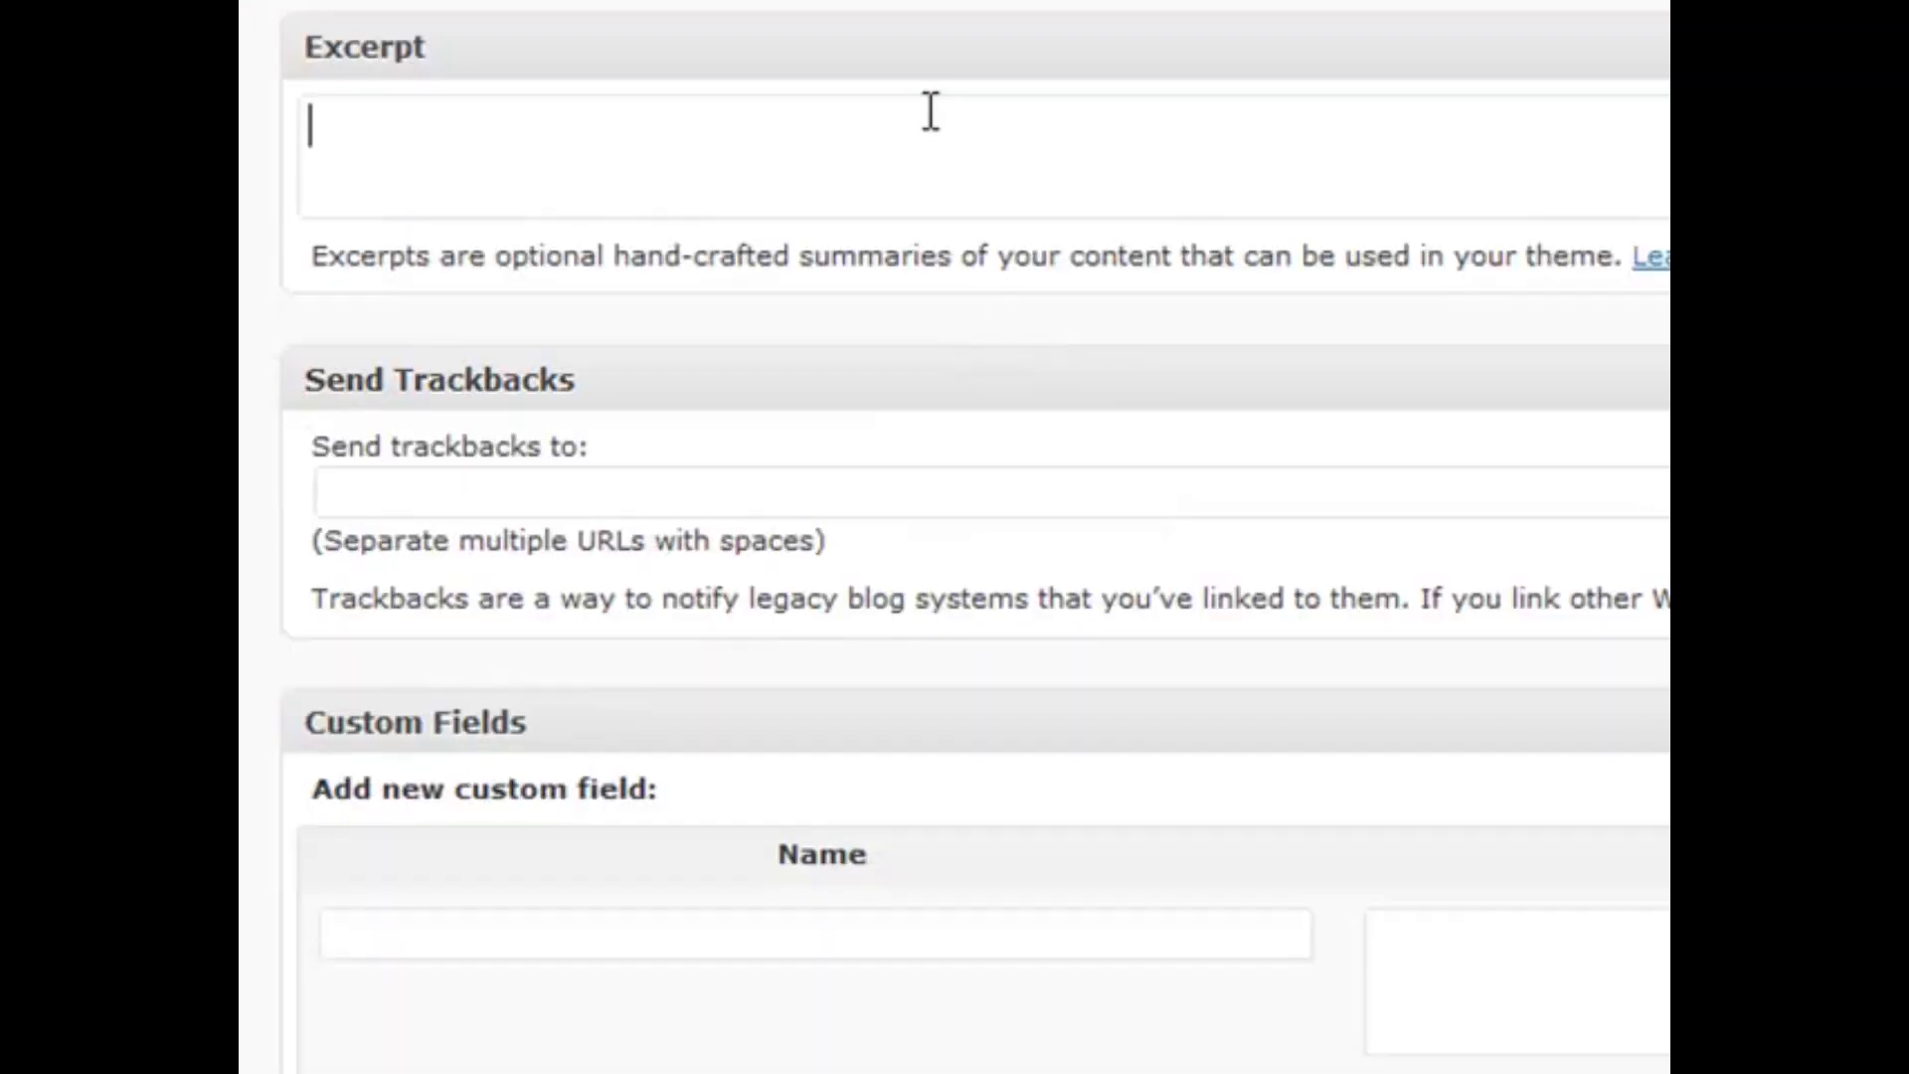
pyautogui.click(904, 56)
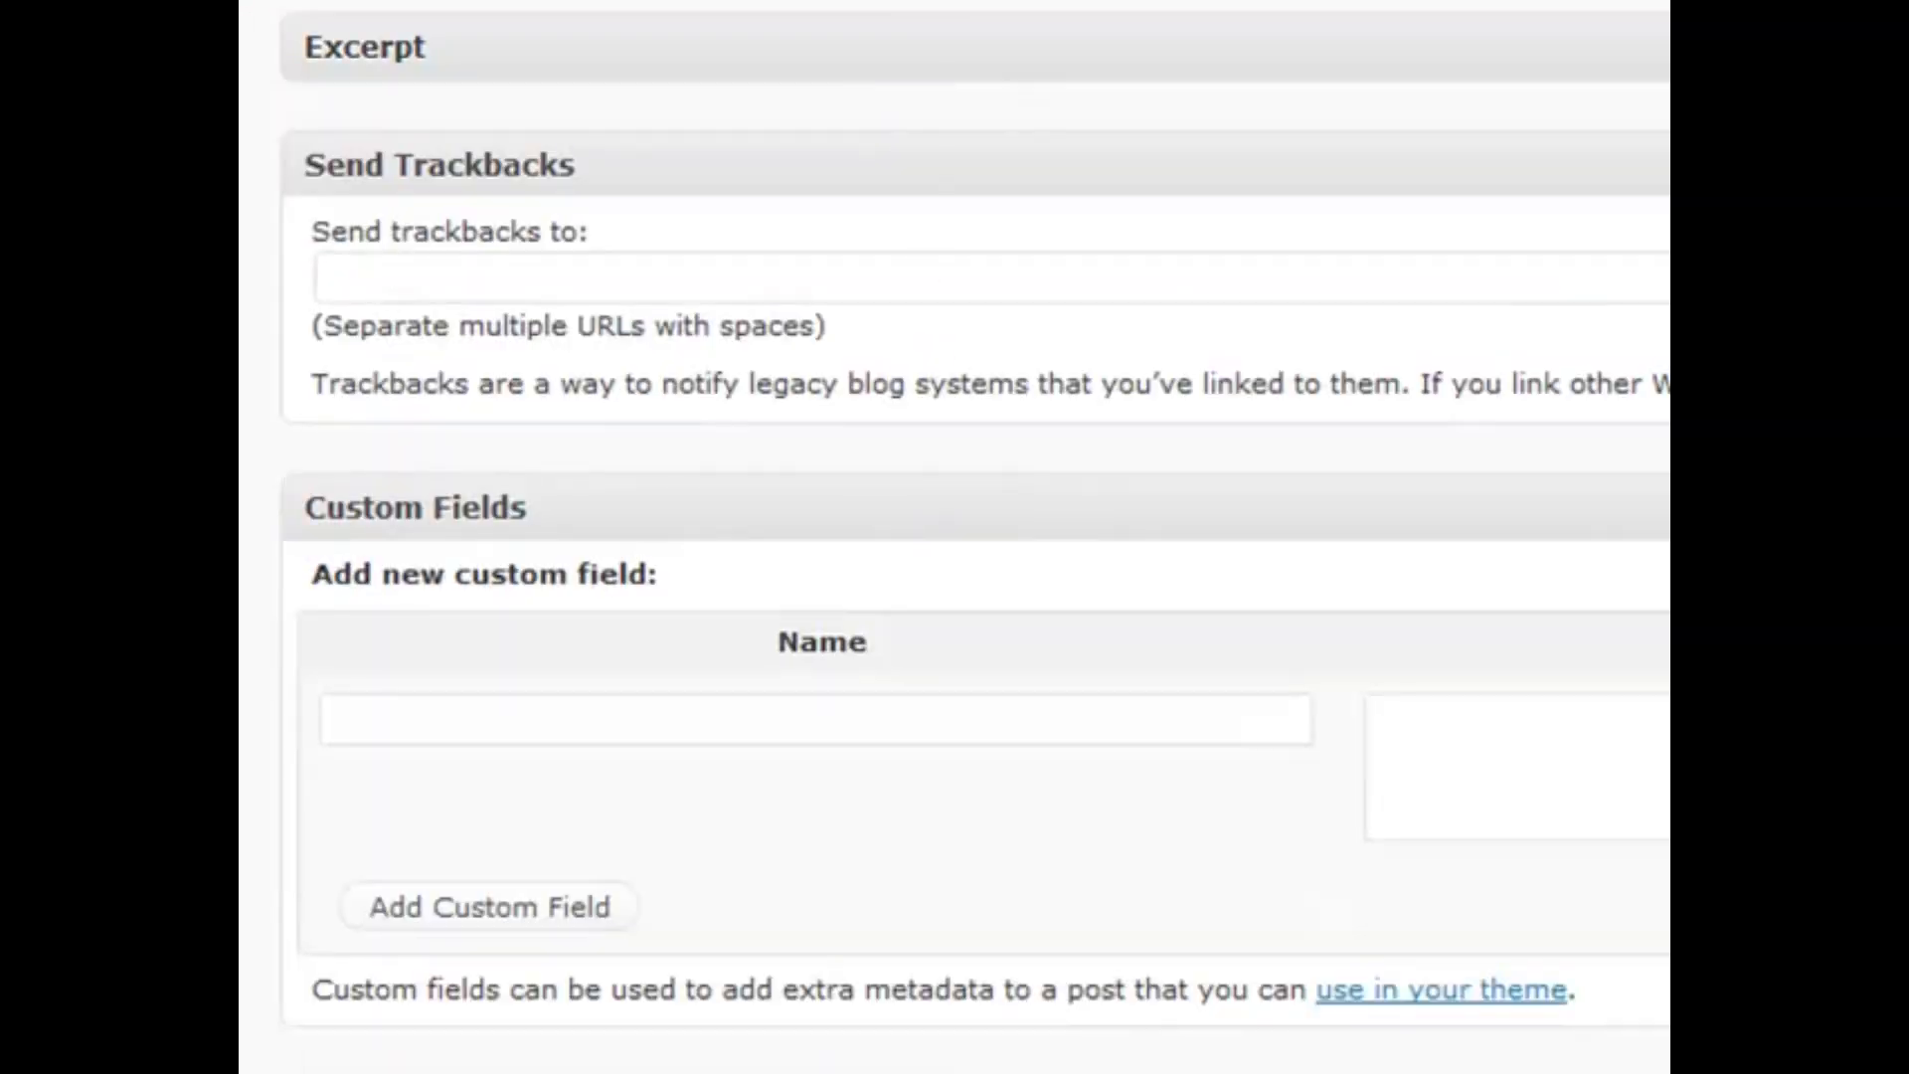
pyautogui.click(1123, 52)
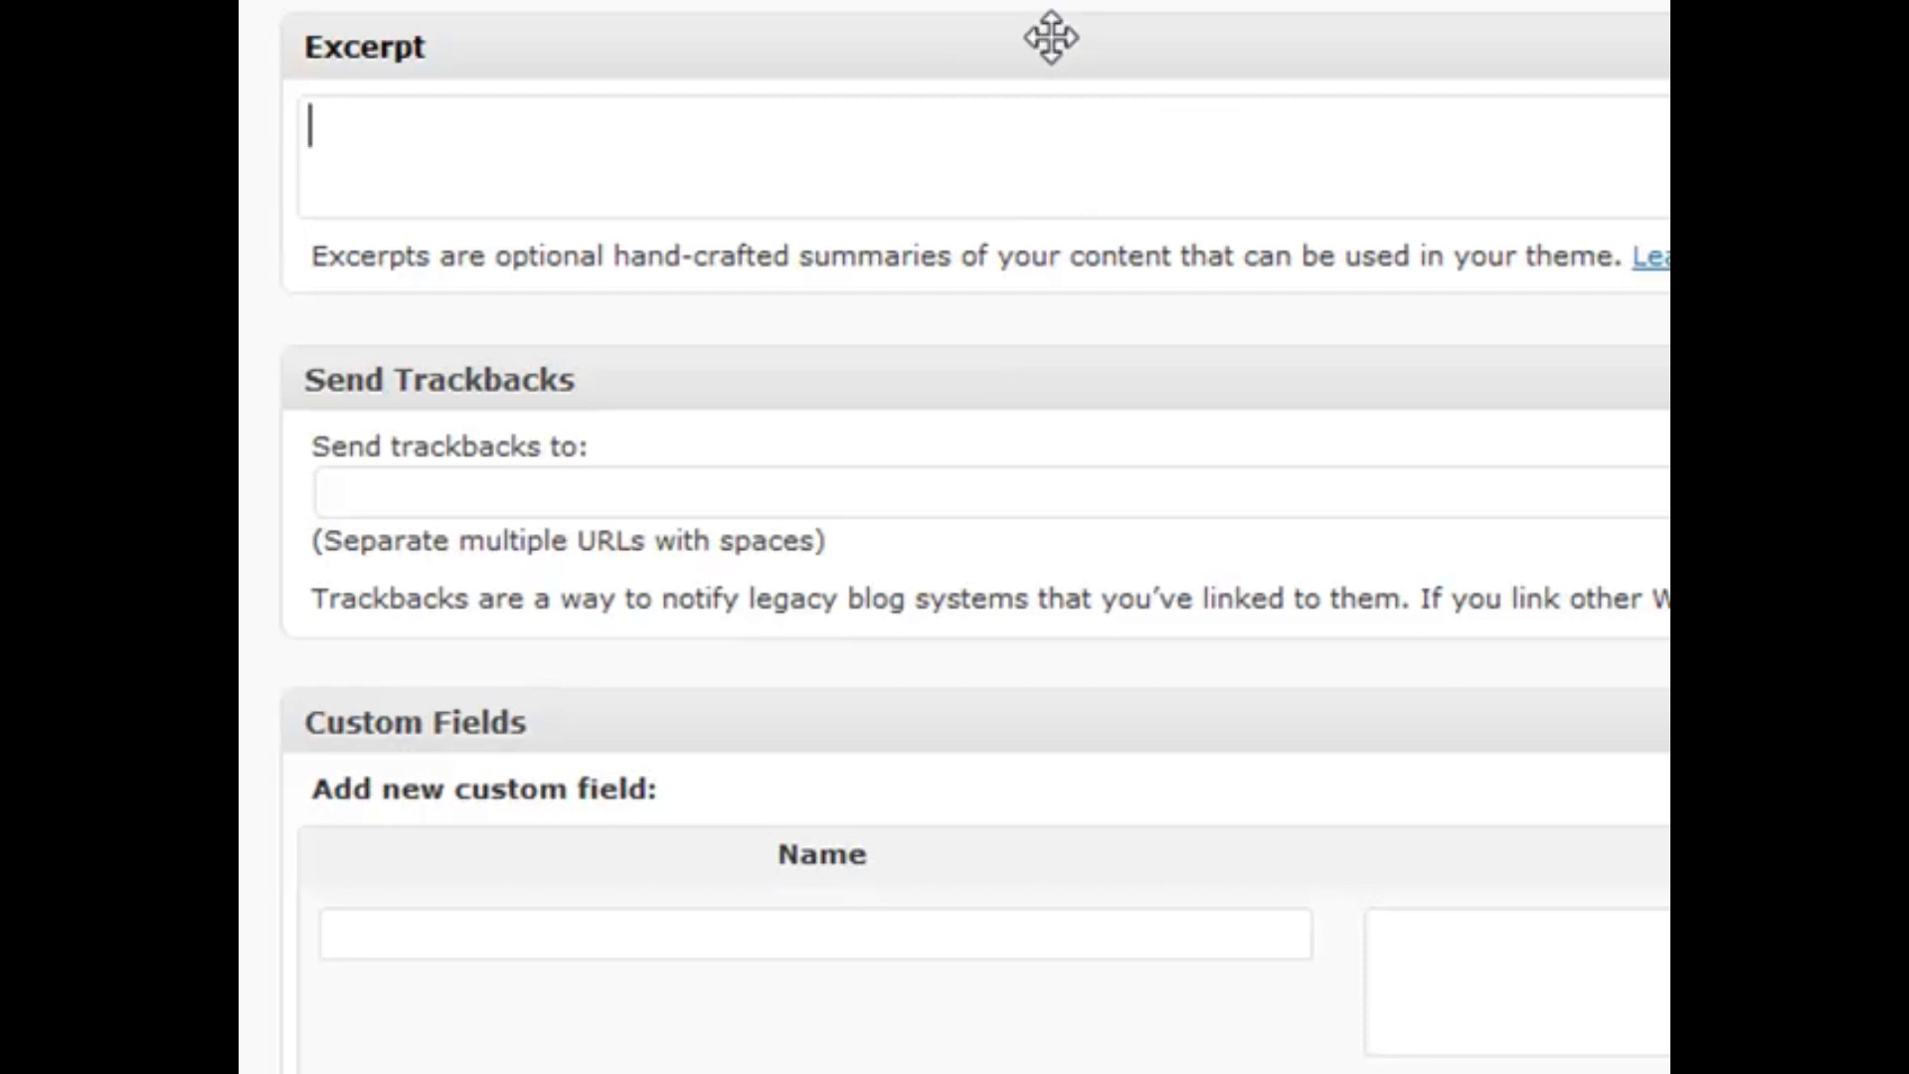
# Scroll down and collapse then re-expand the Custom Fields box
pyautogui.scroll(3, 1062, 51)
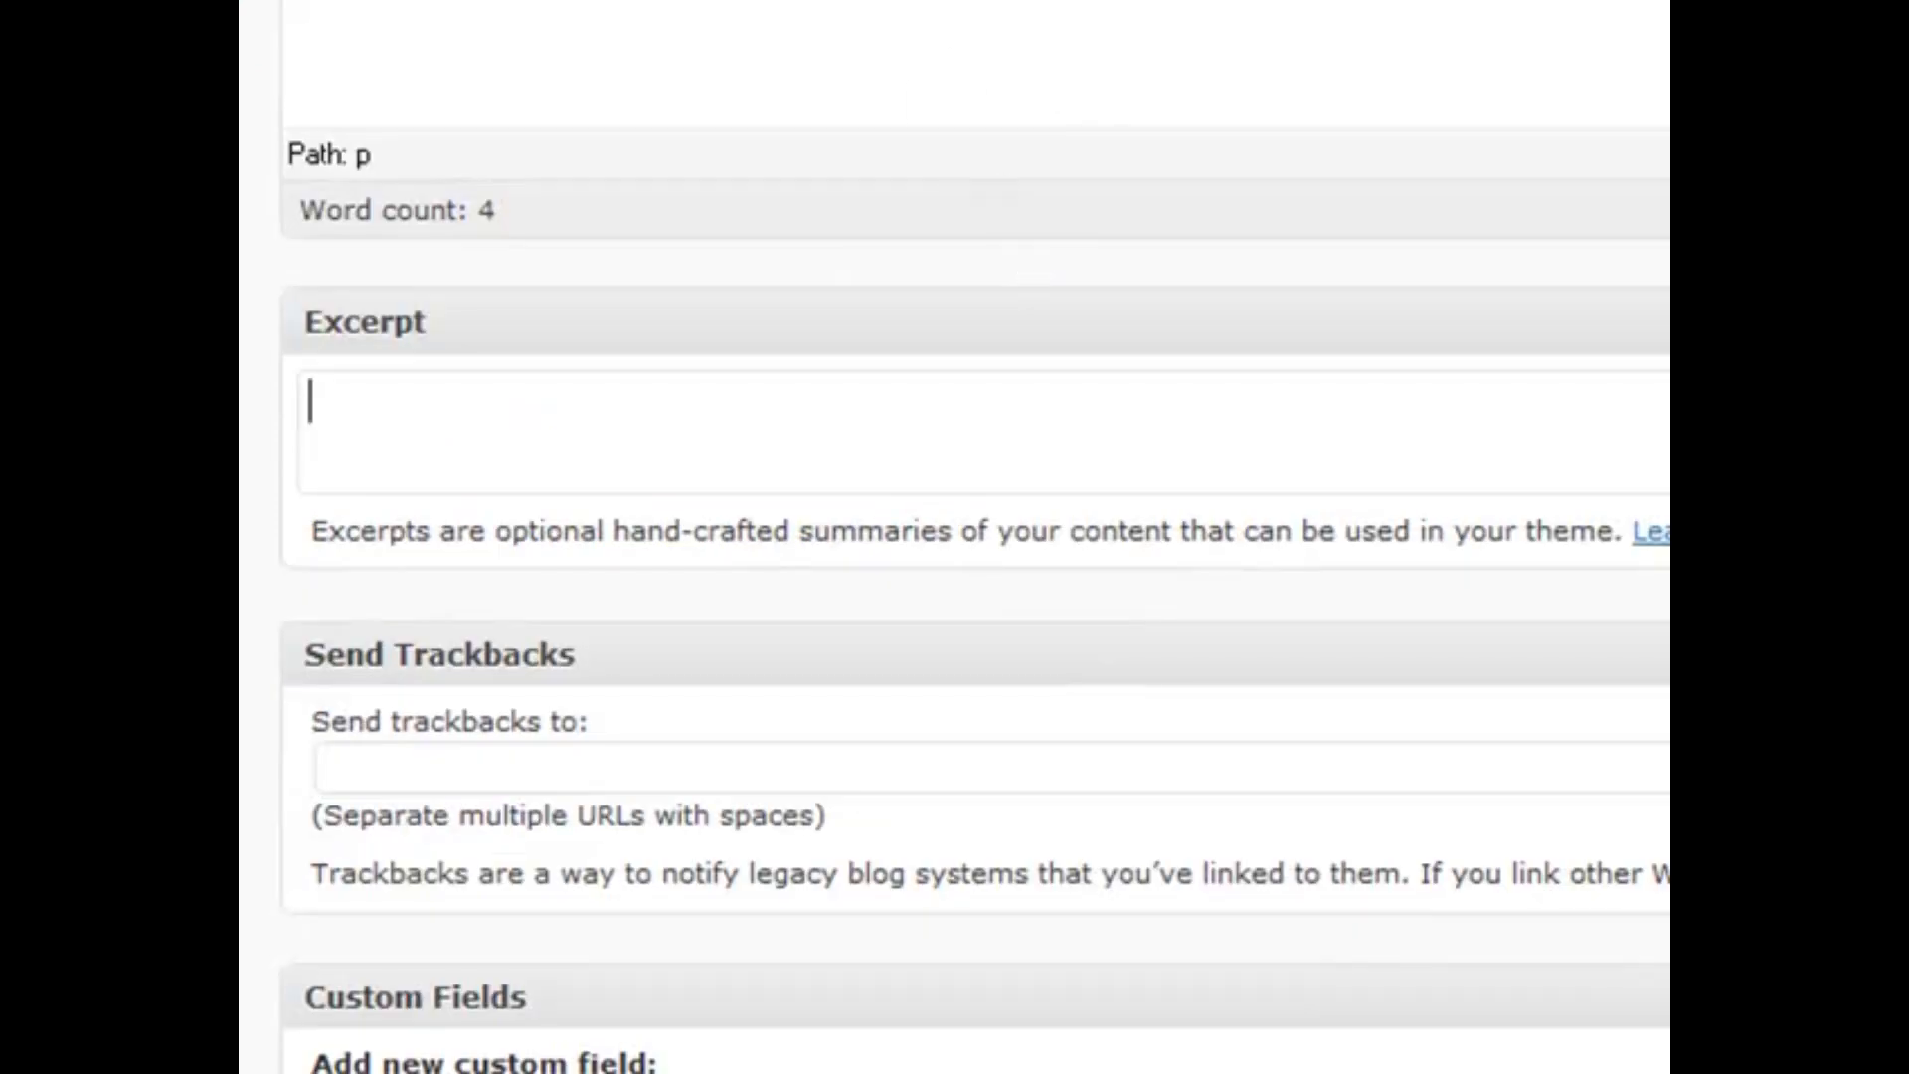
pyautogui.scroll(-3, 1404, 264)
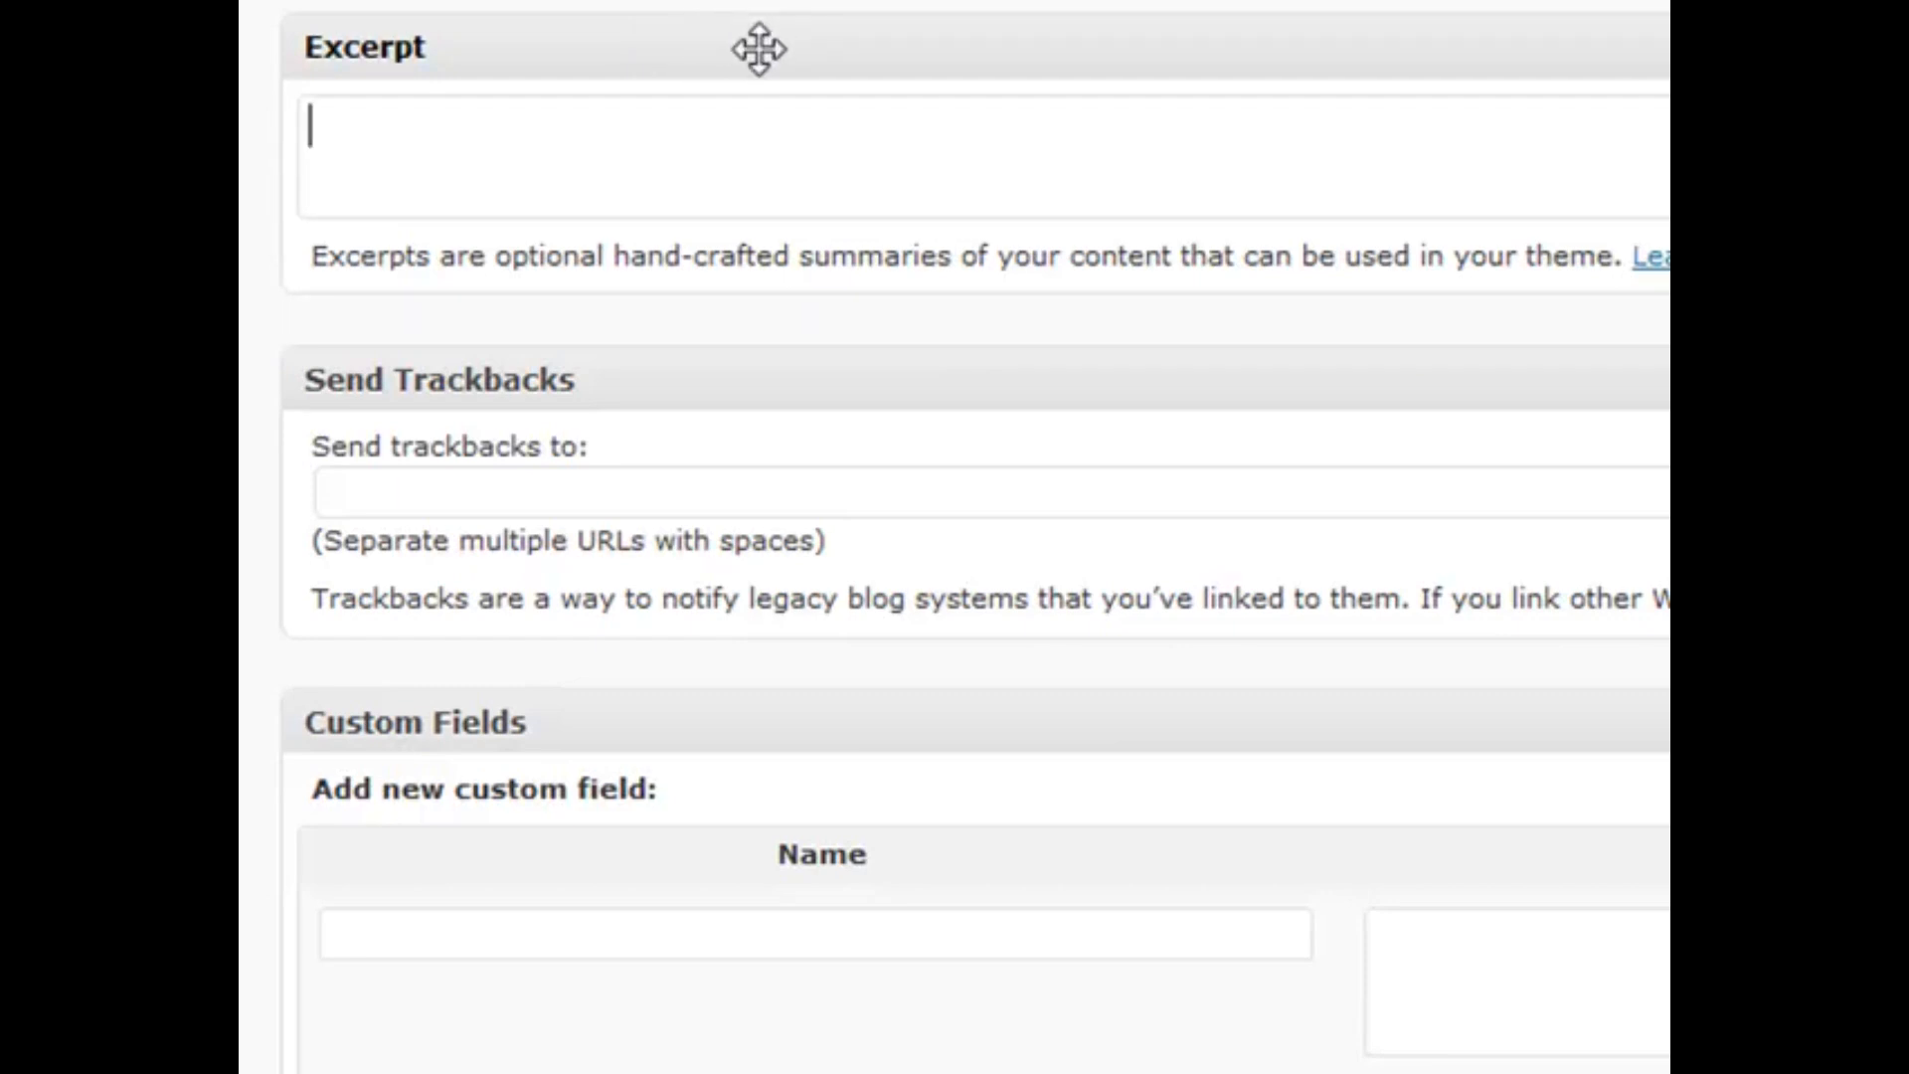
pyautogui.scroll(-6, 588, 226)
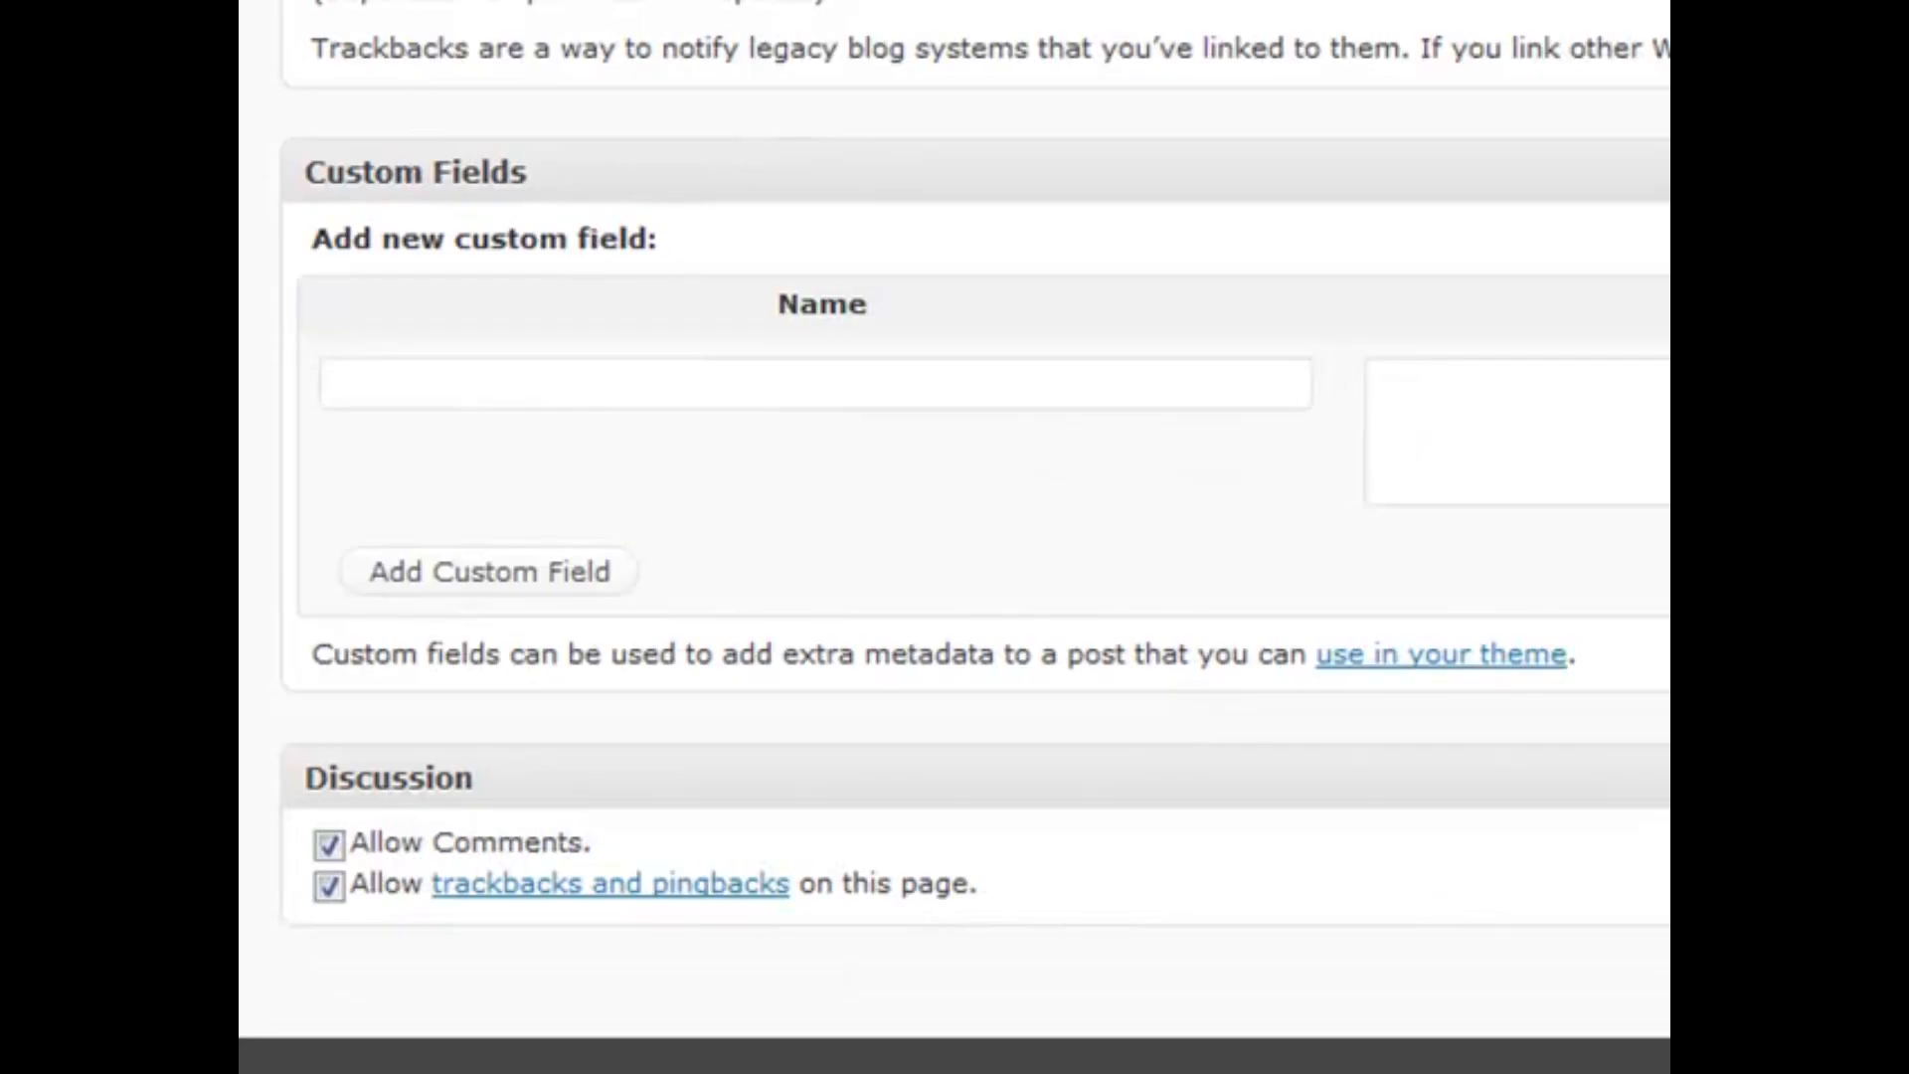
pyautogui.scroll(-1, 954, 537)
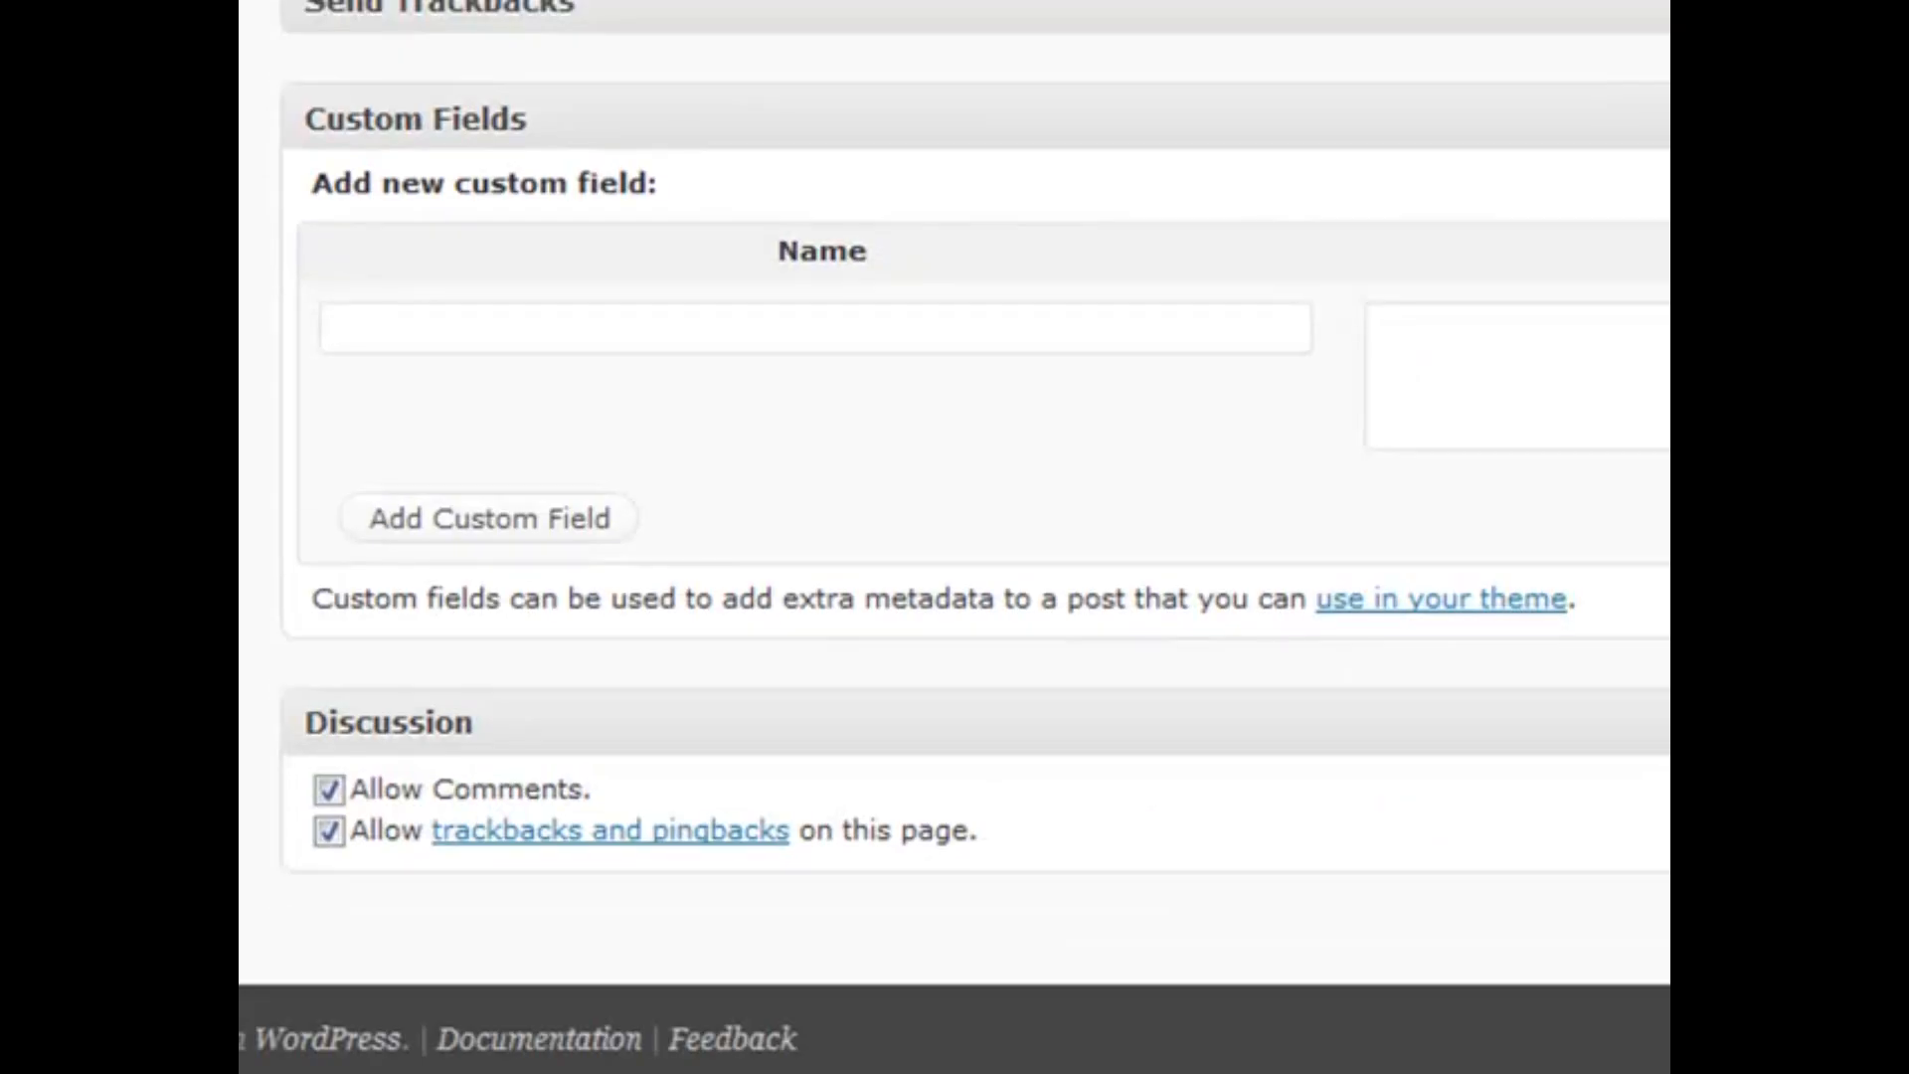
pyautogui.click(769, 120)
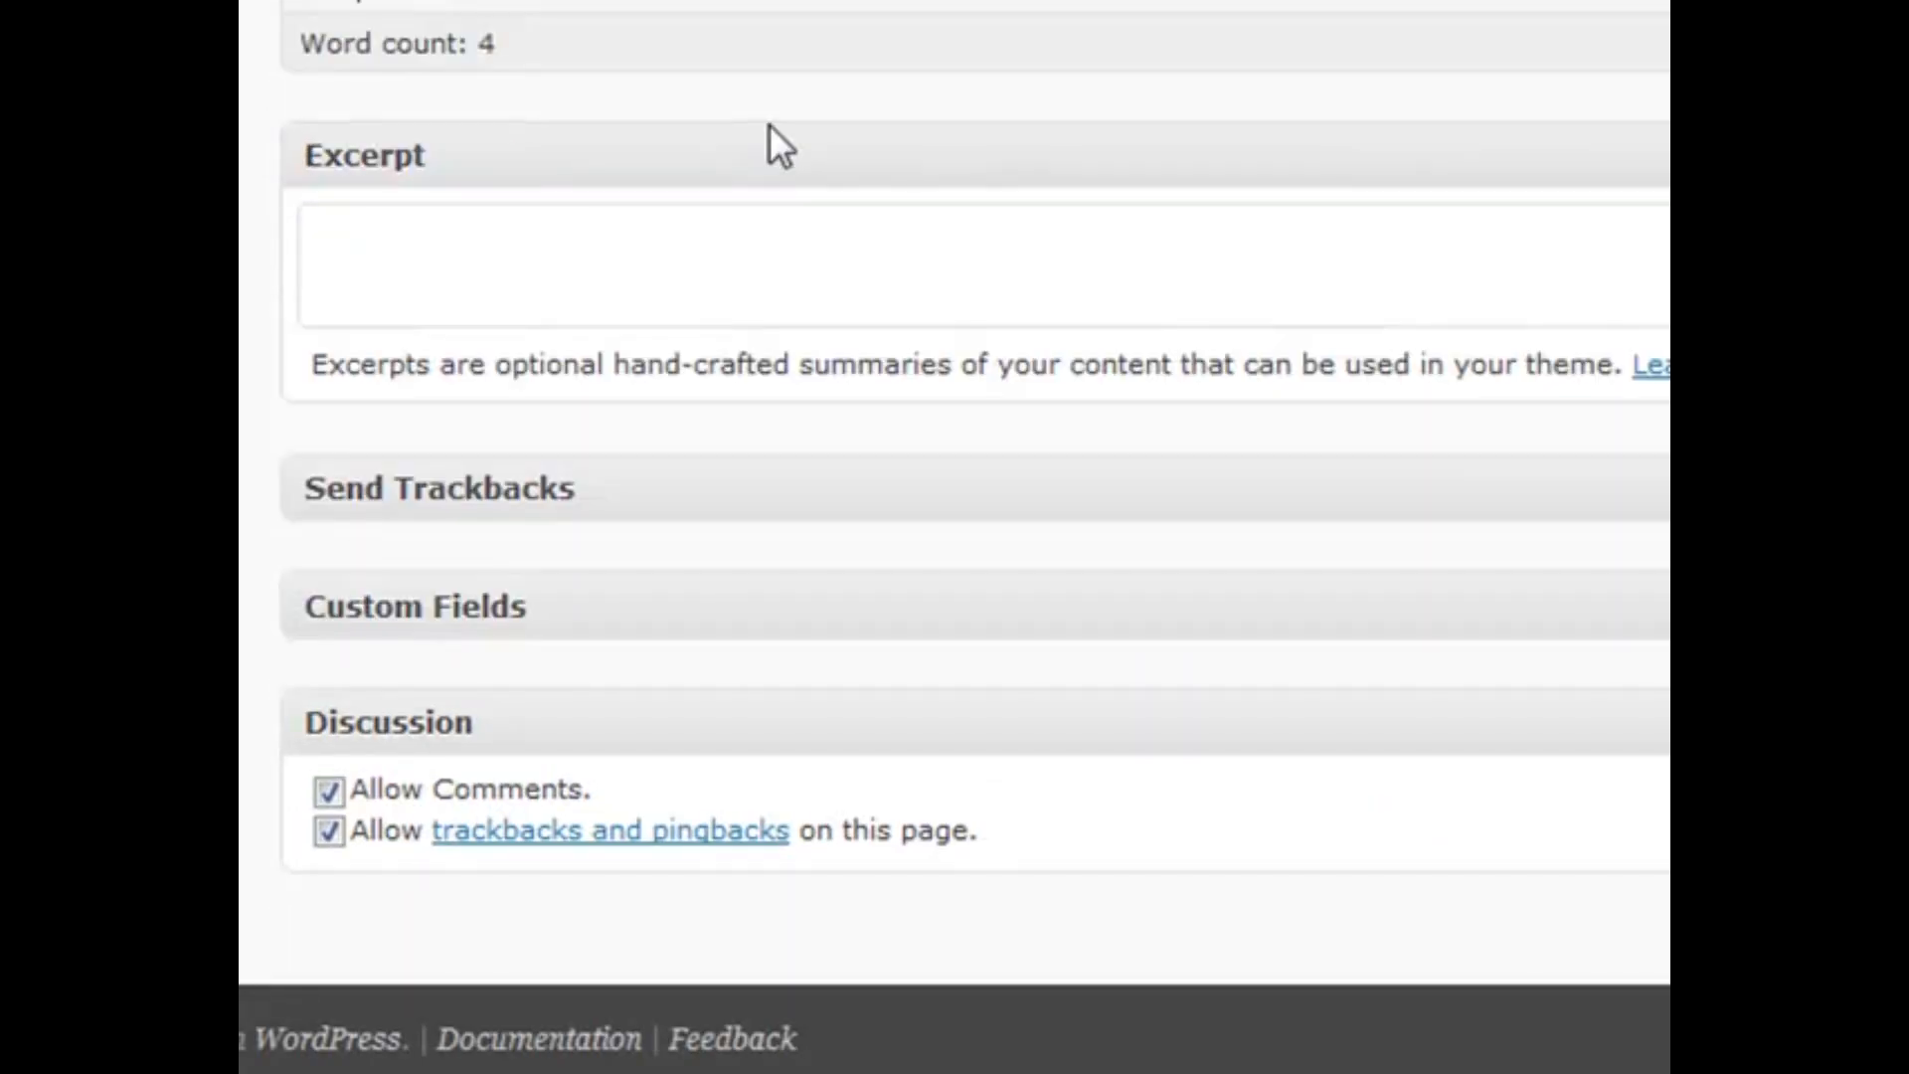
pyautogui.click(1206, 598)
pyautogui.scroll(-4, 1206, 550)
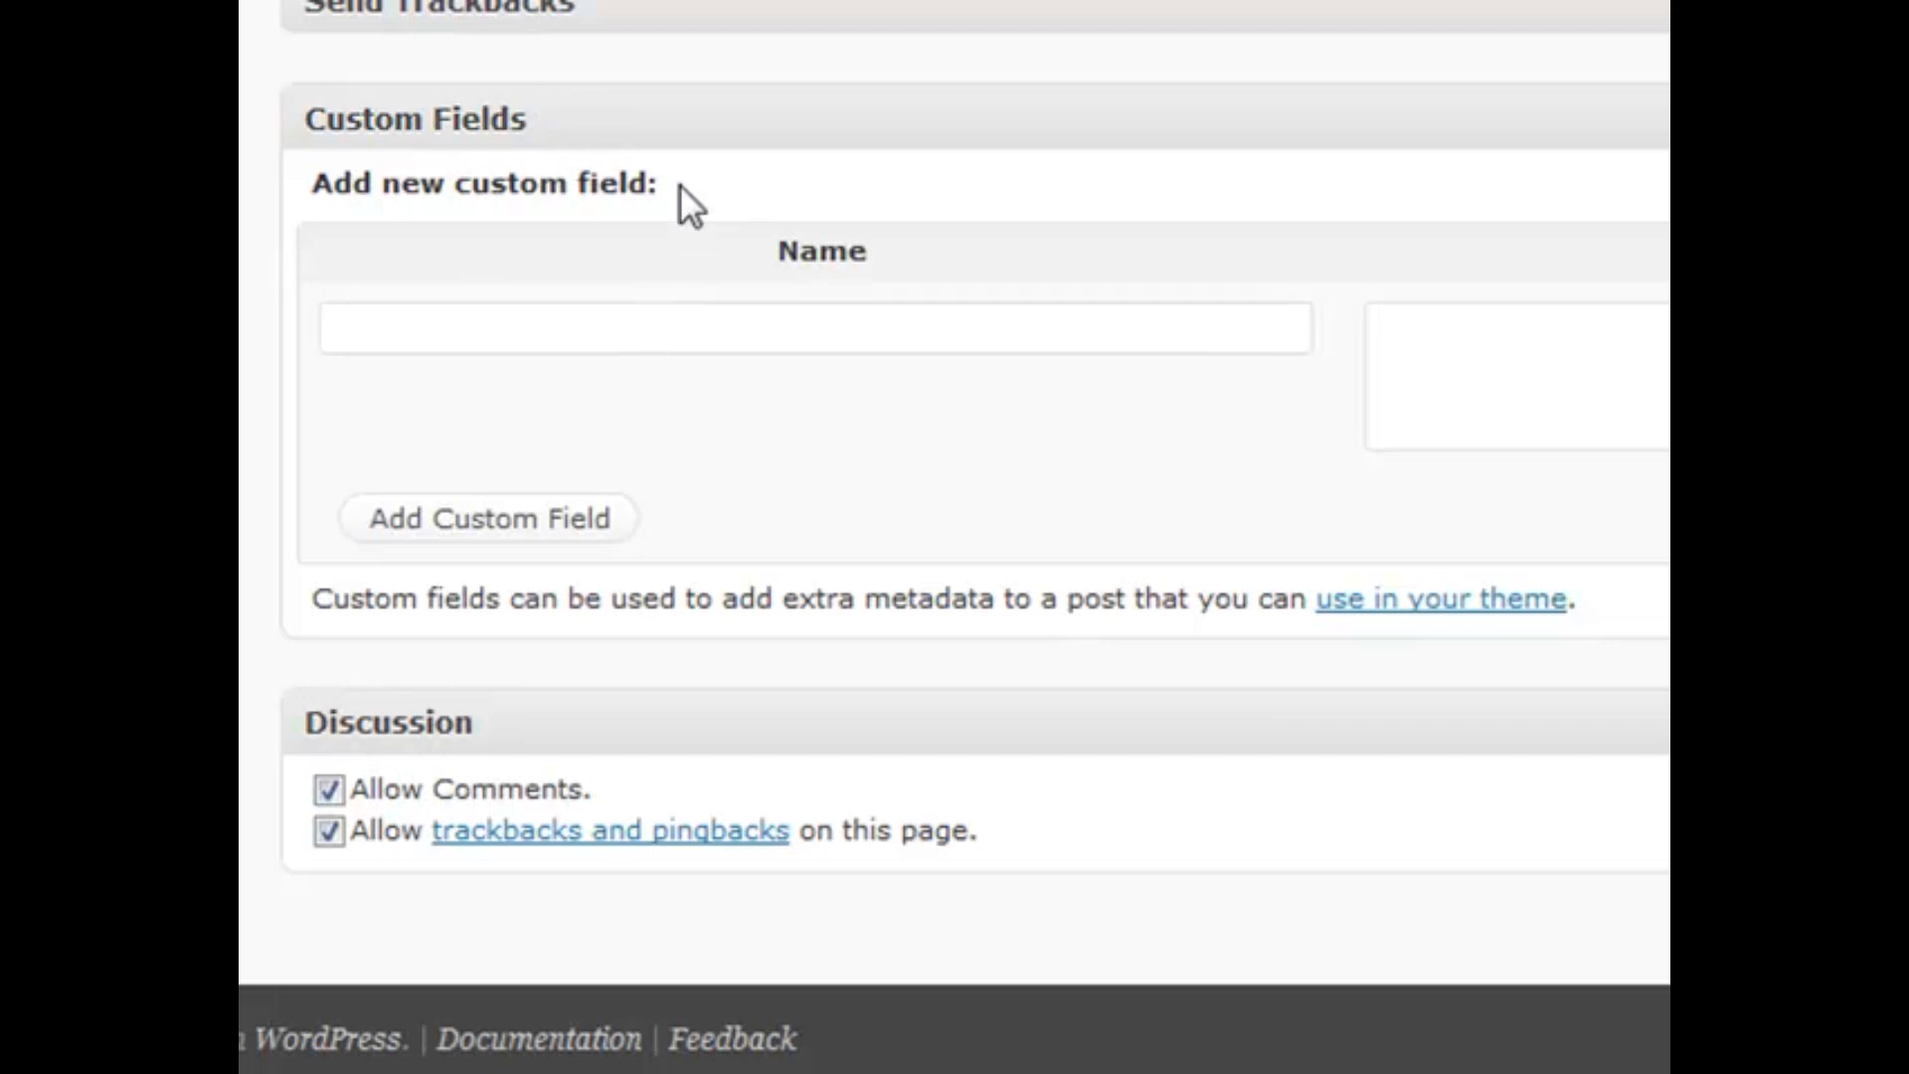
# Add a custom field named Videos I'm Watching with the value Happy Feat
pyautogui.doubleClick(624, 333)
pyautogui.press('Down')
pyautogui.press('Return')
pyautogui.press('Tab')
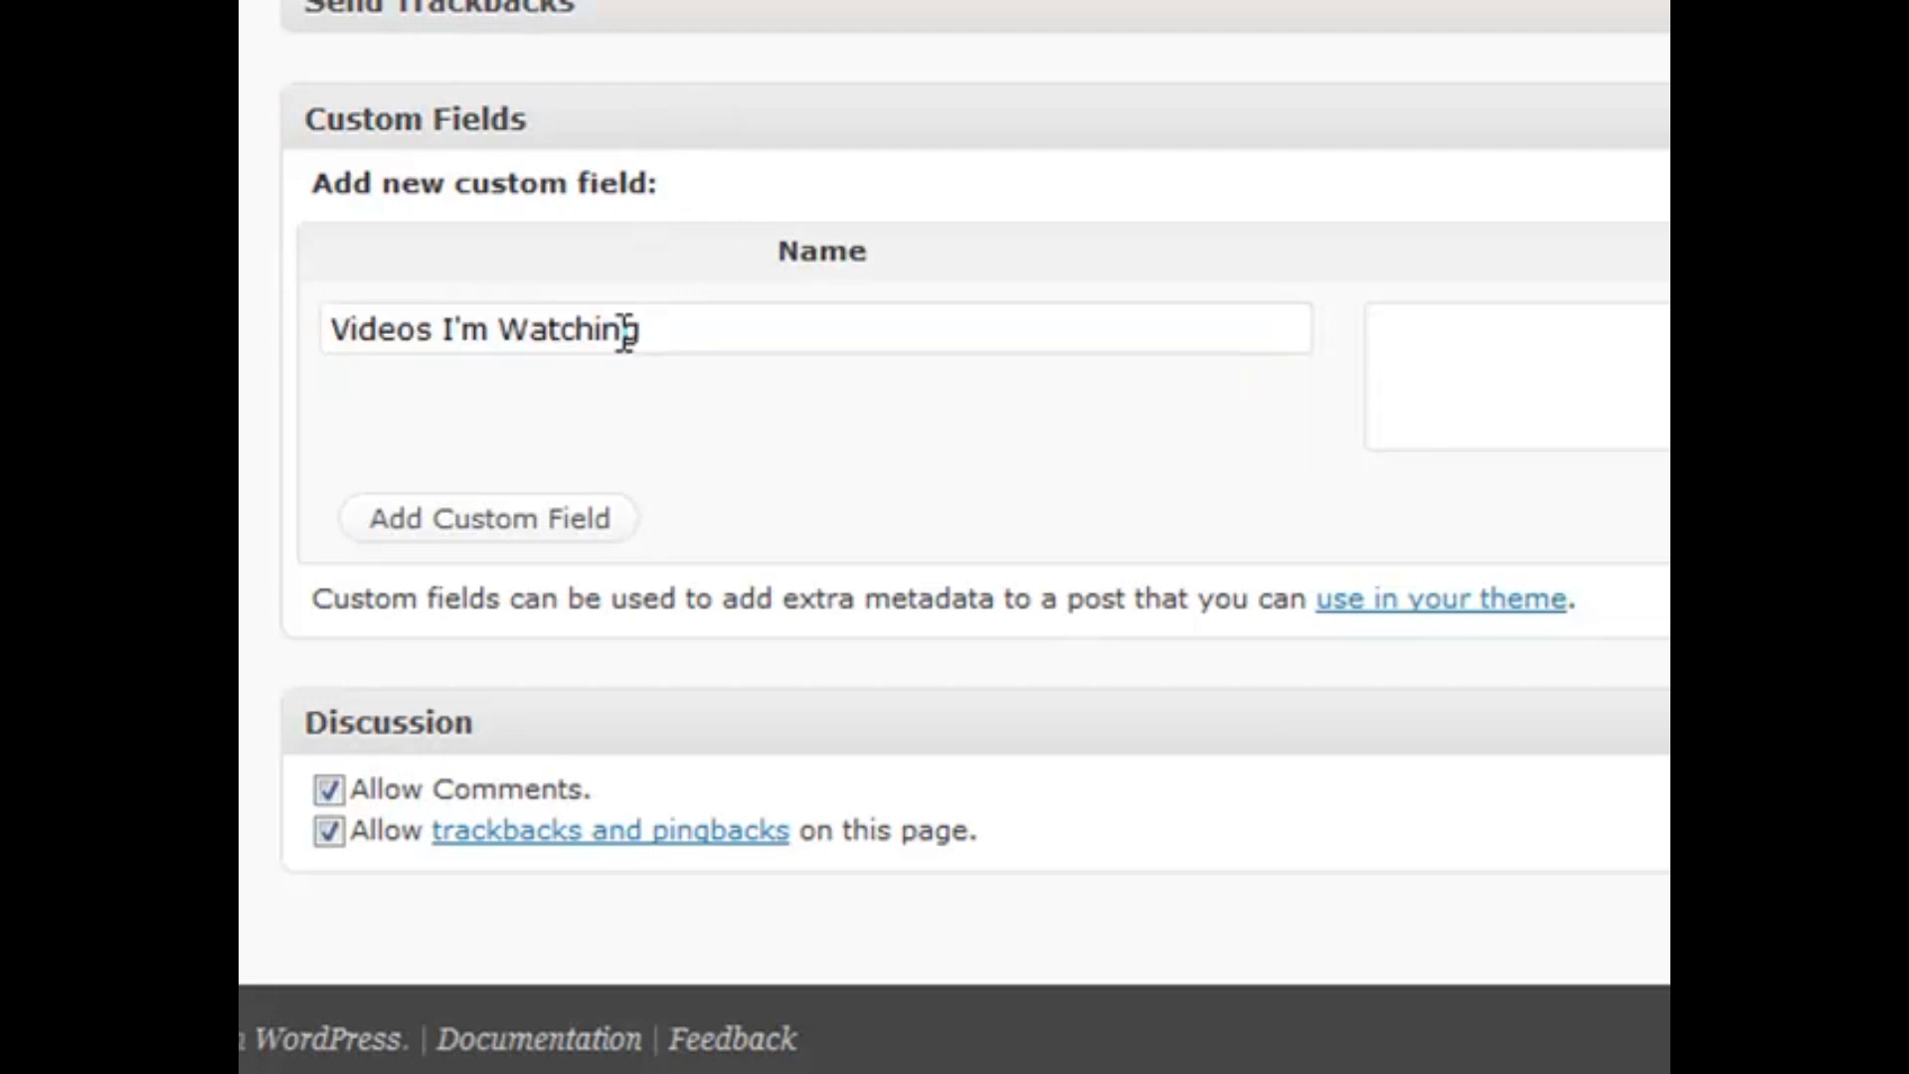
pyautogui.write('Happy Feat')
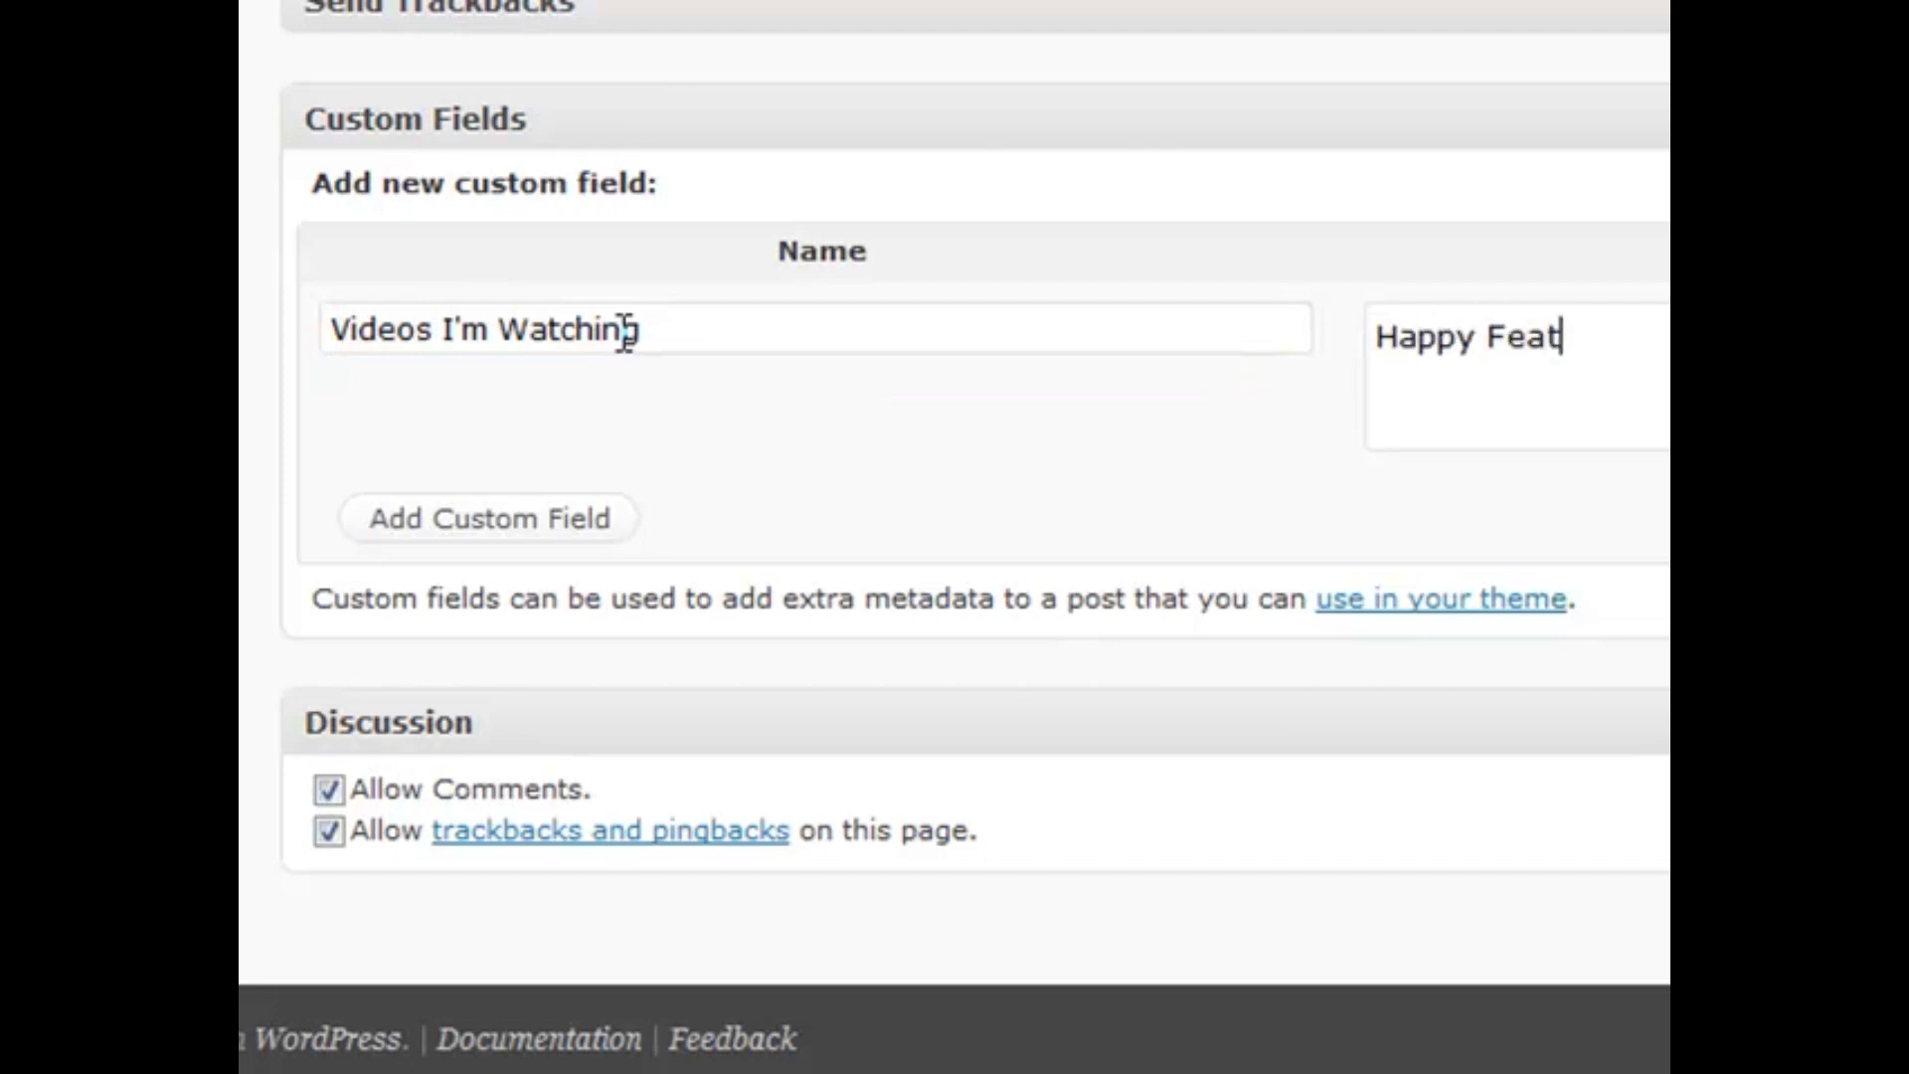
pyautogui.click(774, 118)
pyautogui.click(774, 607)
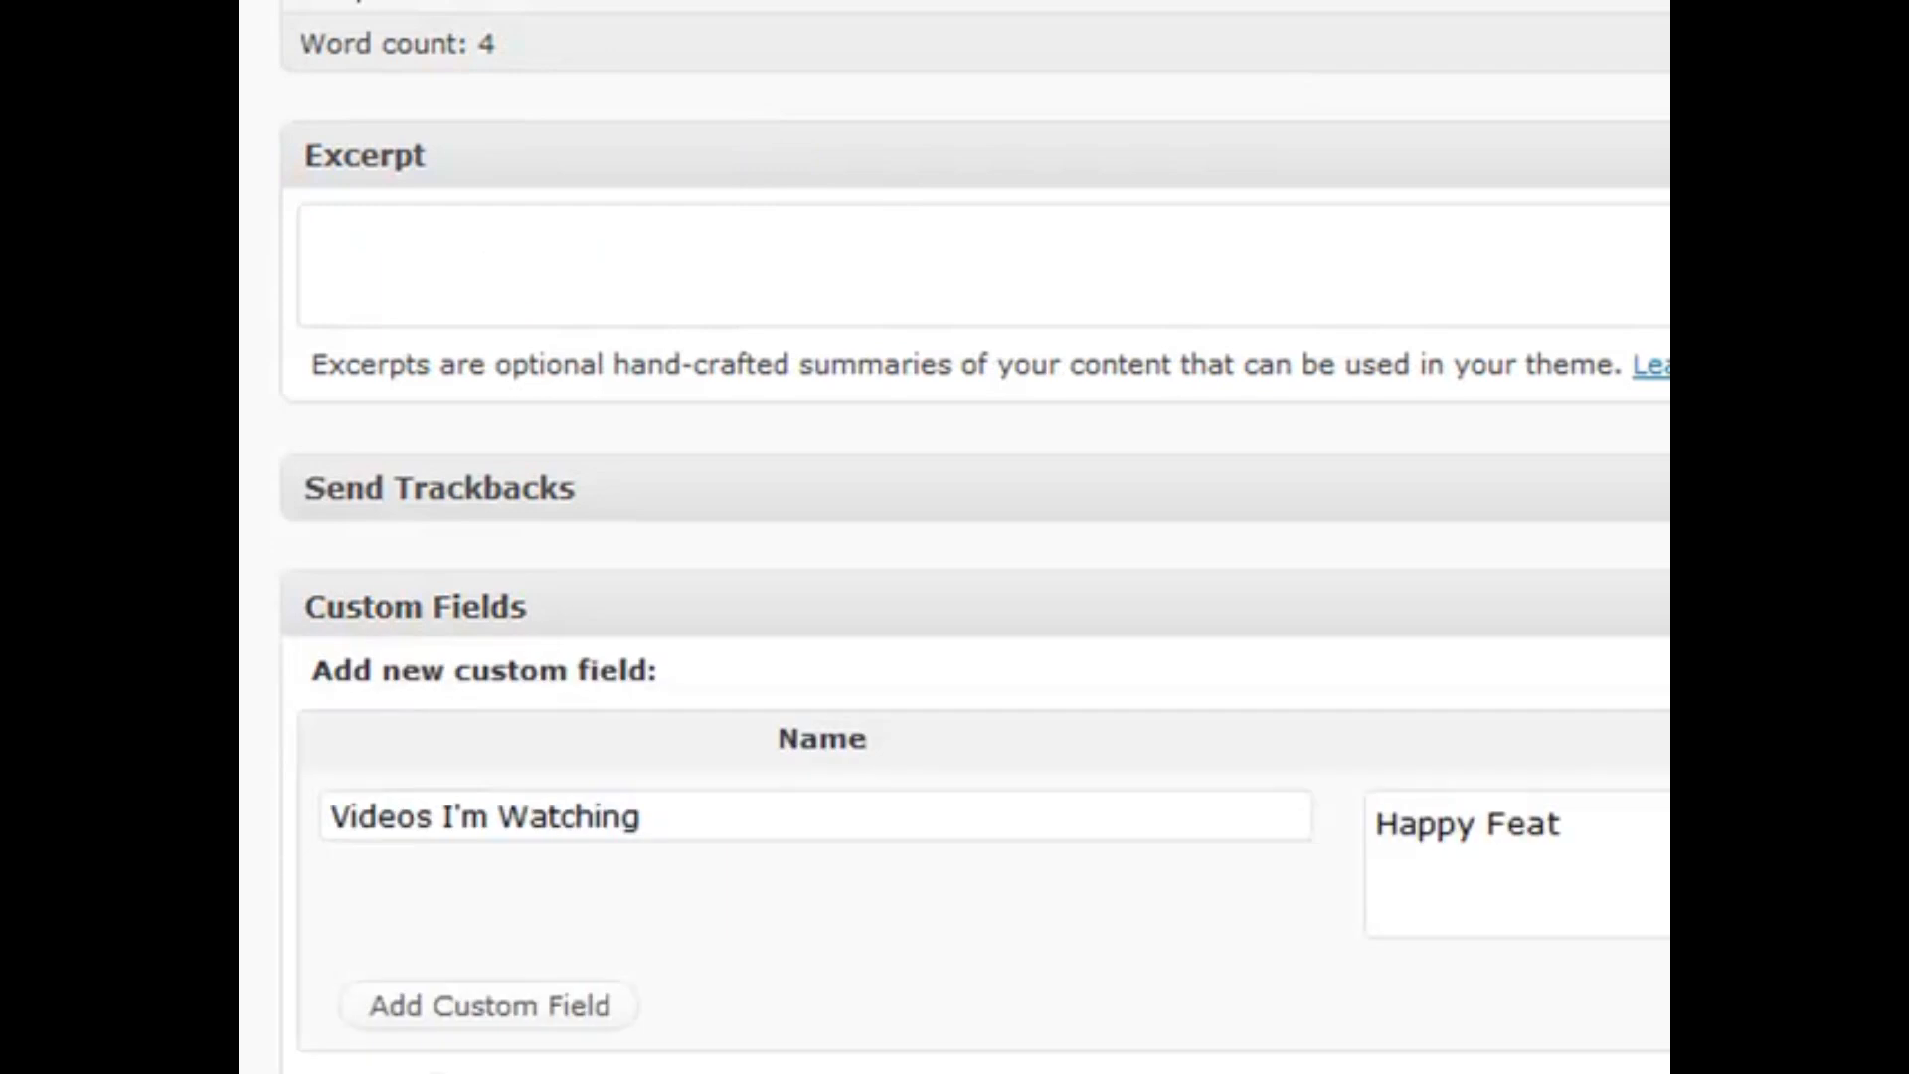
pyautogui.scroll(-3, 590, 362)
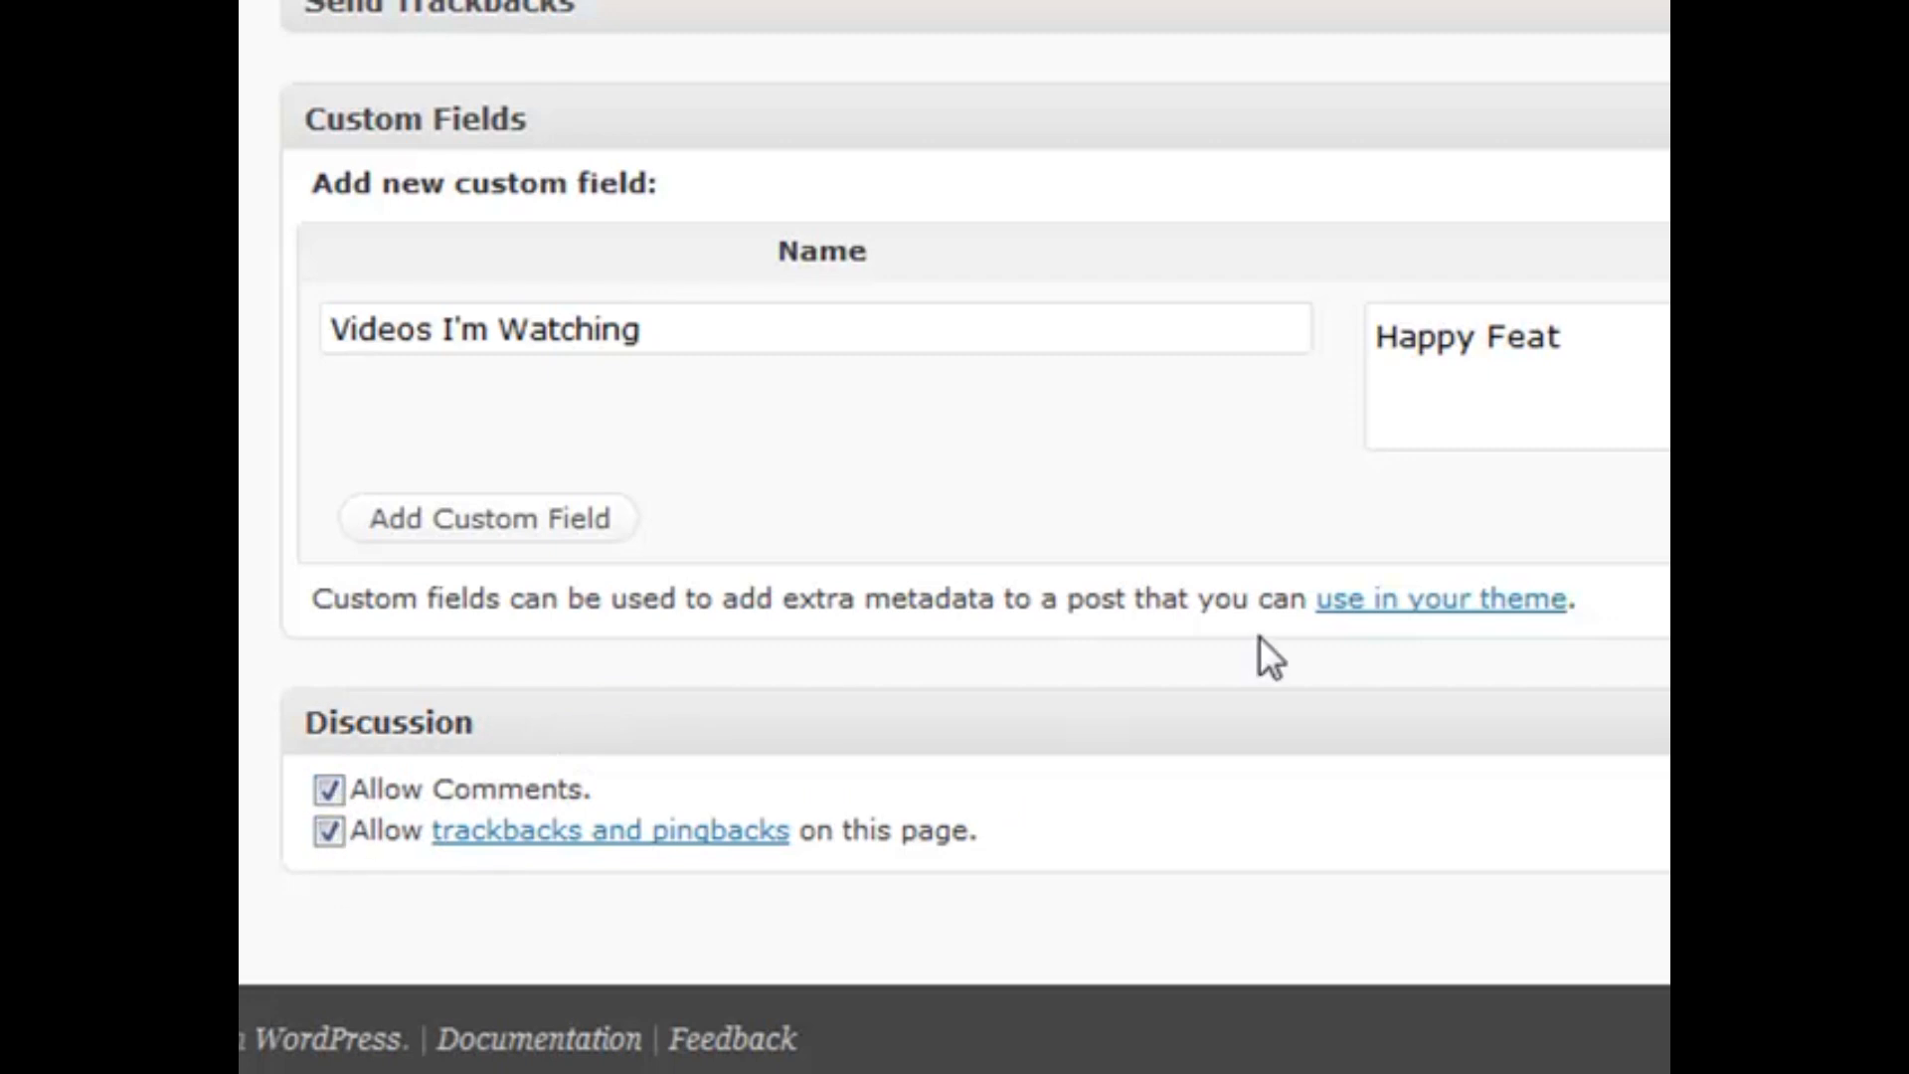
pyautogui.scroll(5, 1257, 637)
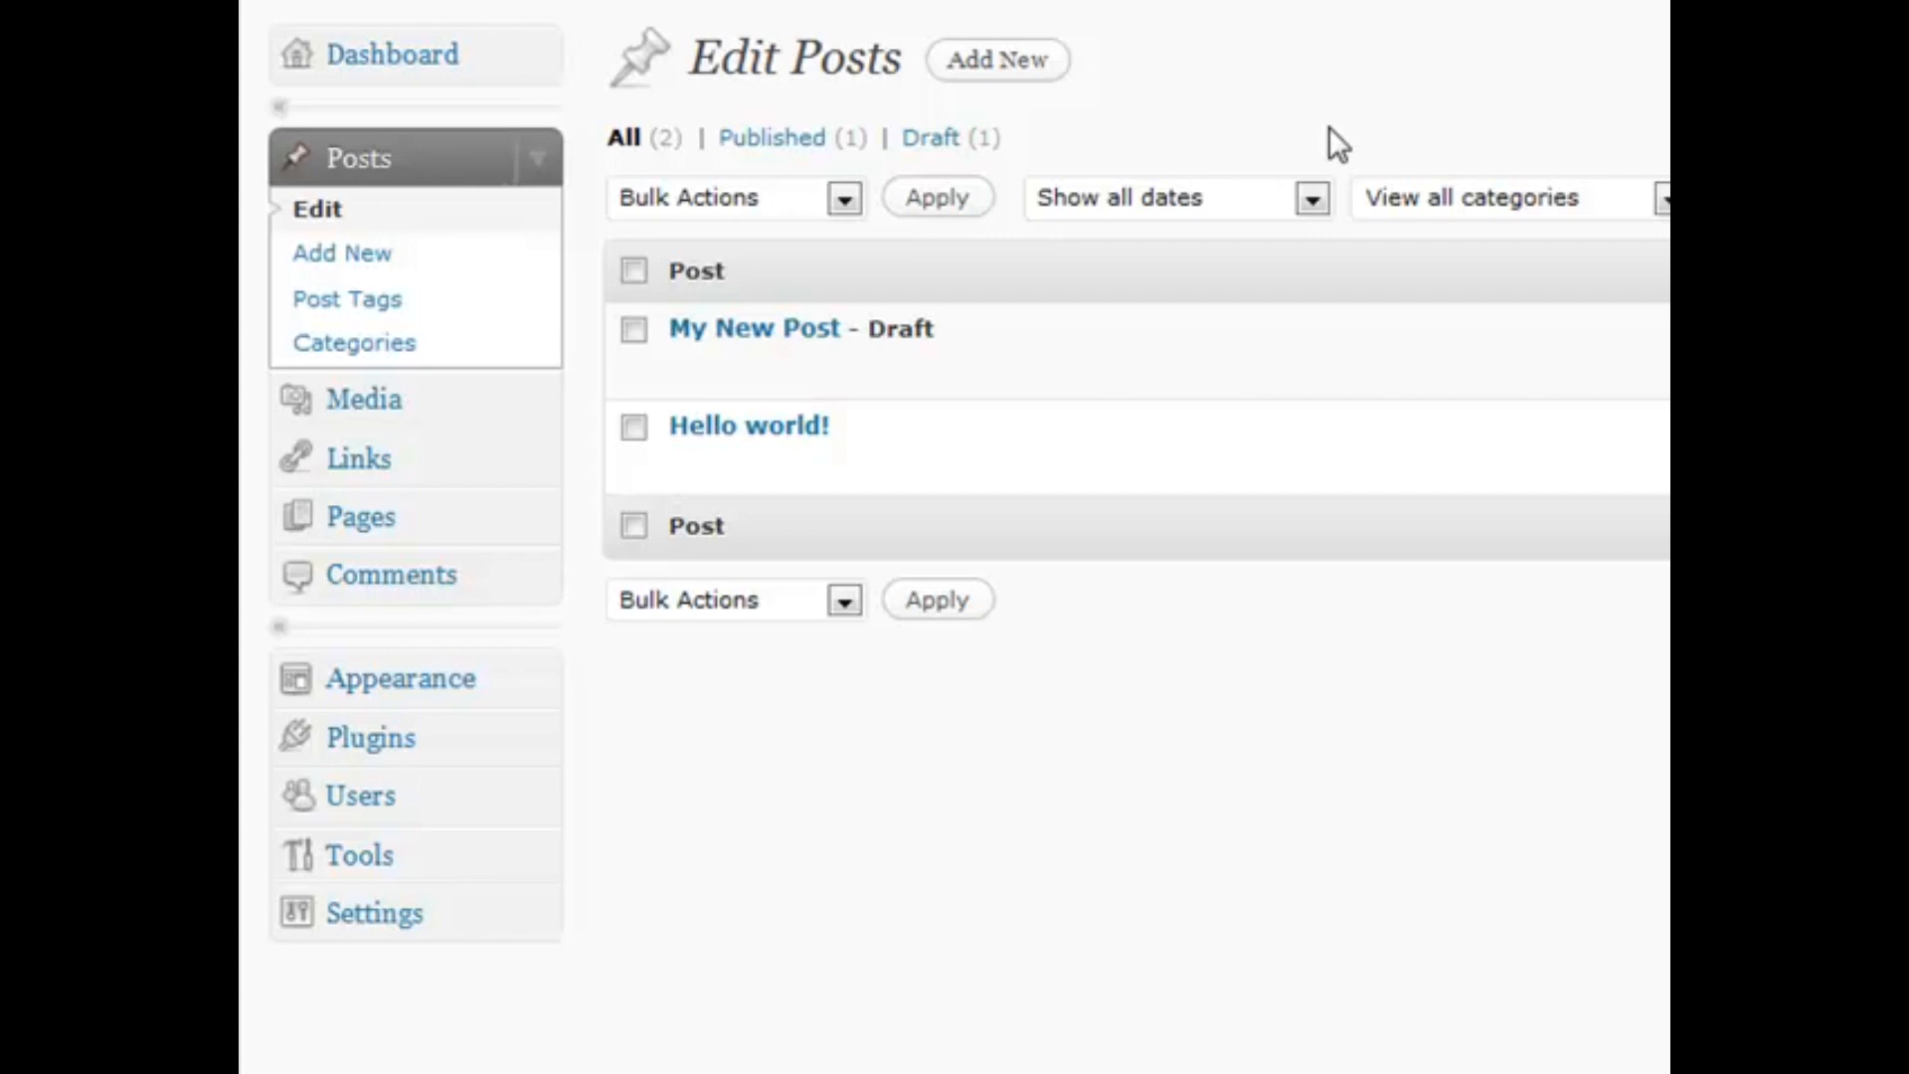
# Hide the Tags and Comments columns and show 20 posts per page
pyautogui.moveTo(1252, 68); pyautogui.dragTo(1309, 55)
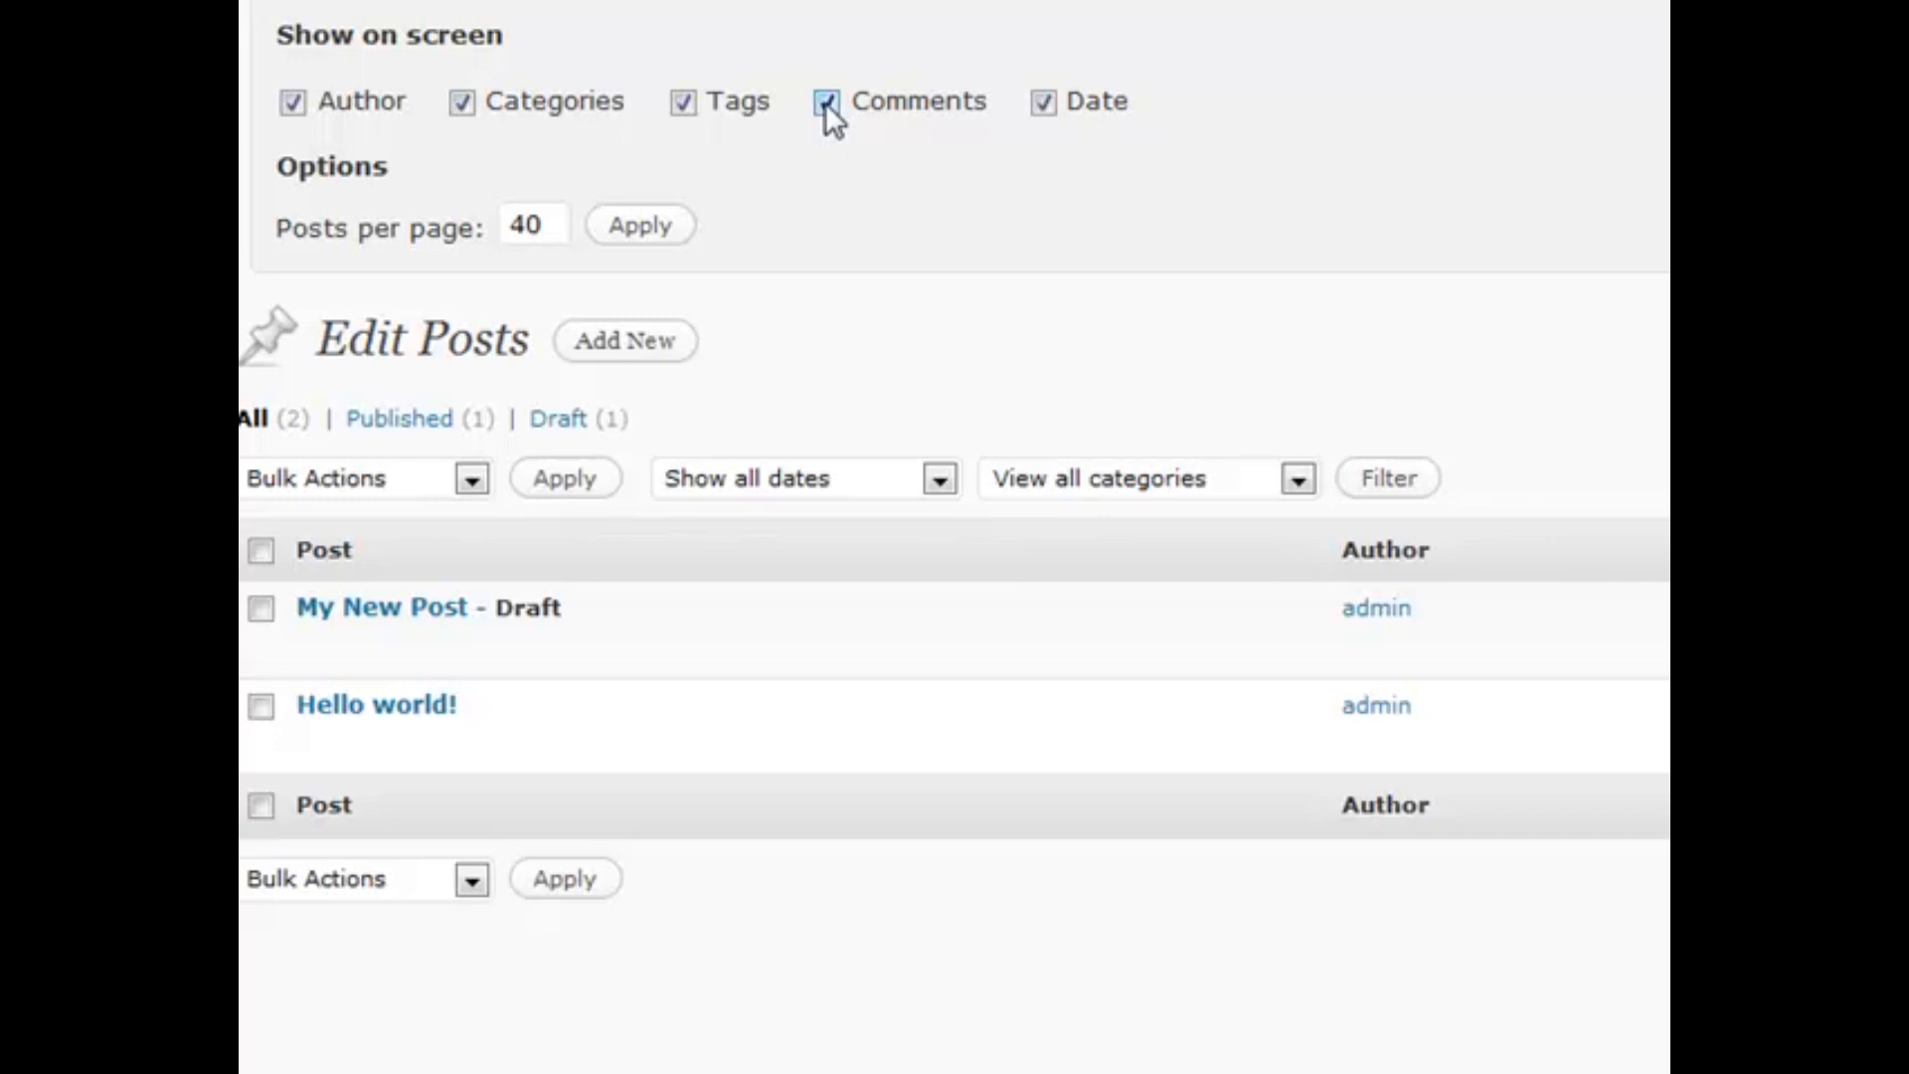
pyautogui.click(684, 102)
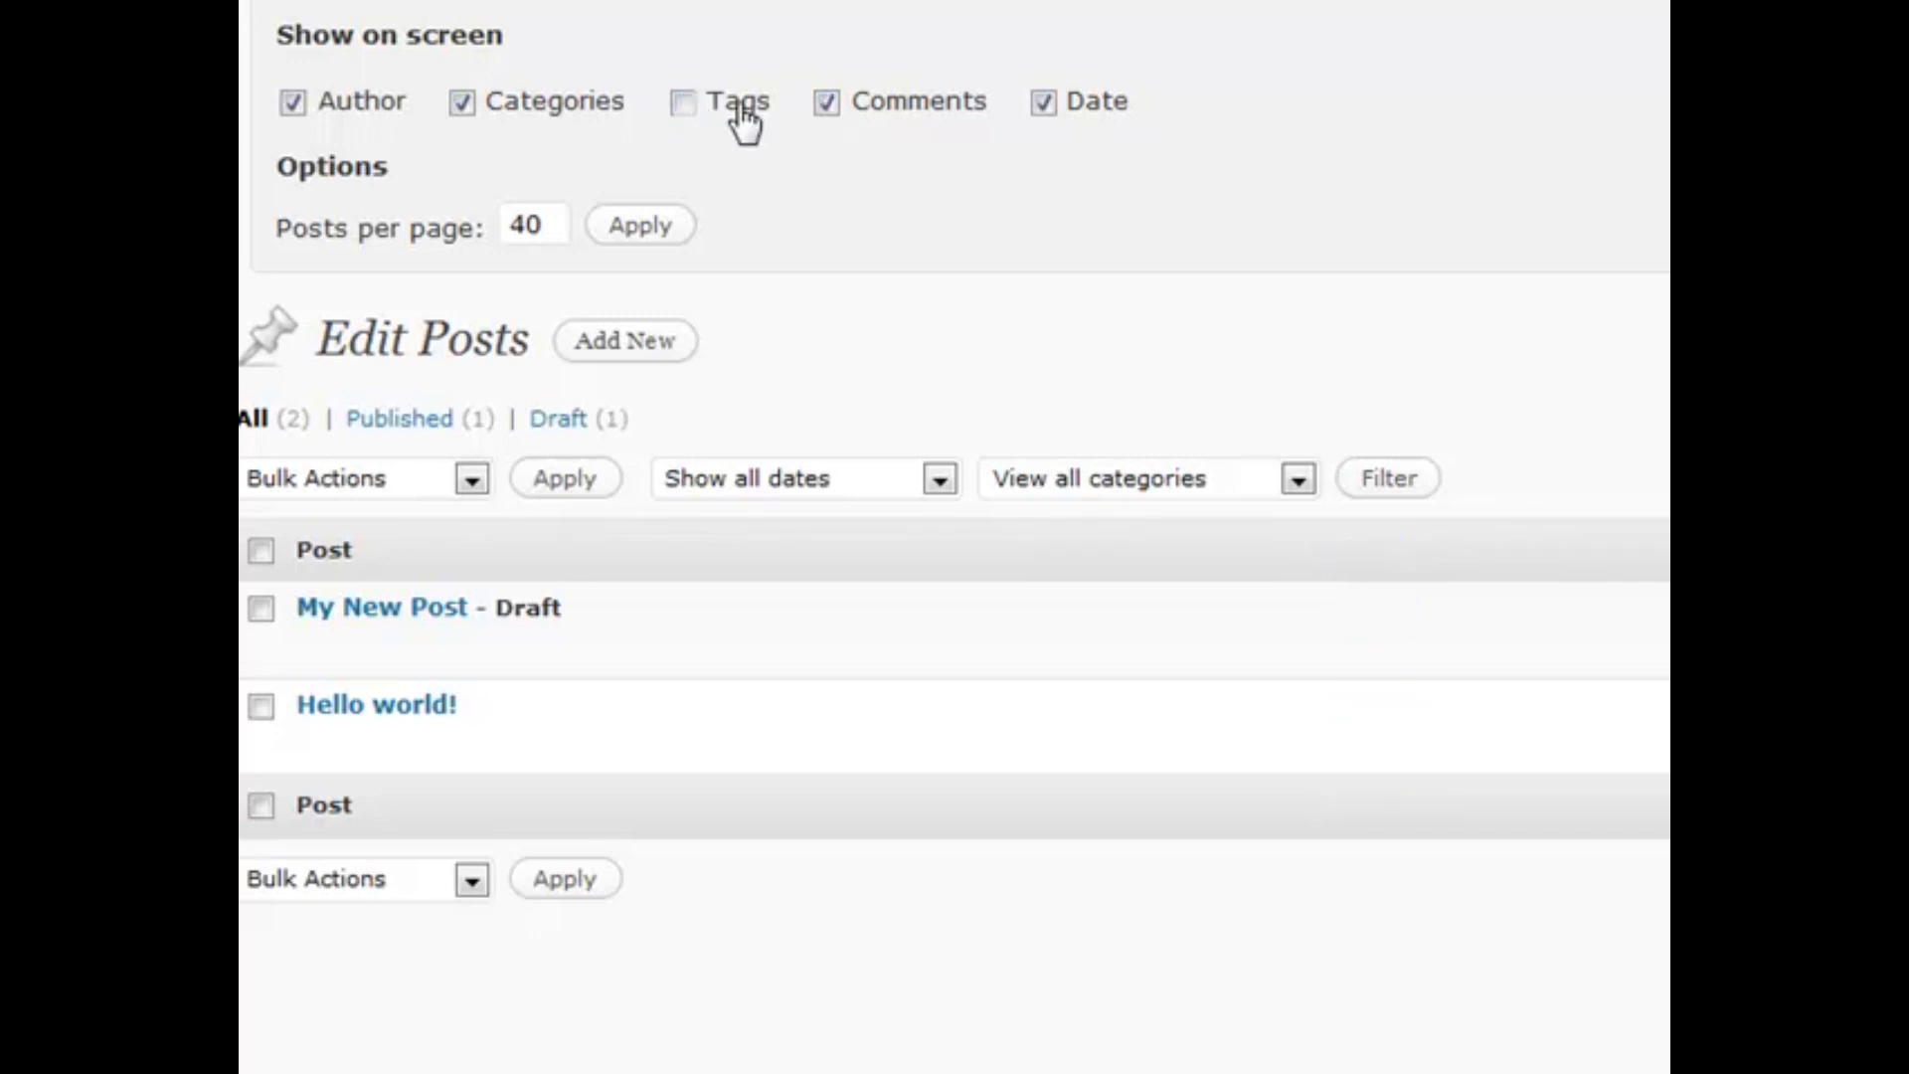
pyautogui.click(827, 104)
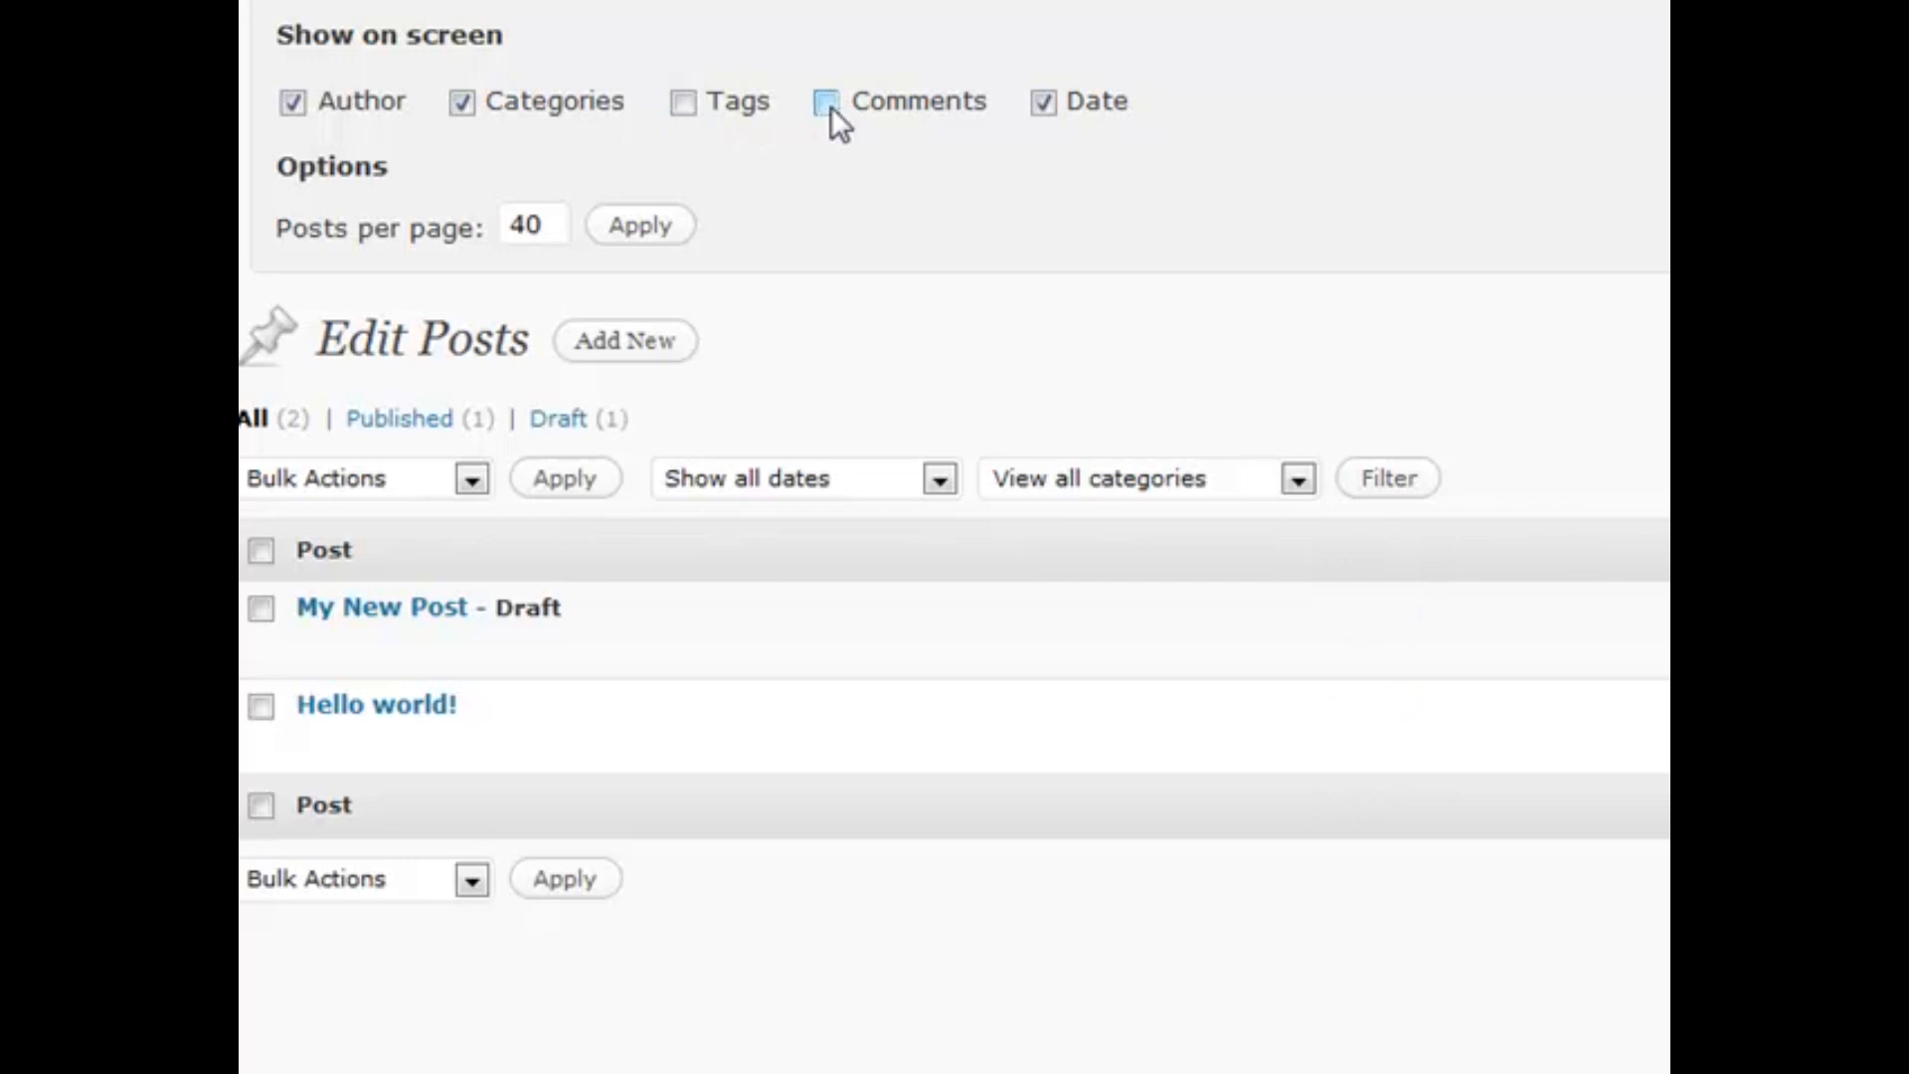
pyautogui.doubleClick(556, 222)
pyautogui.write('20')
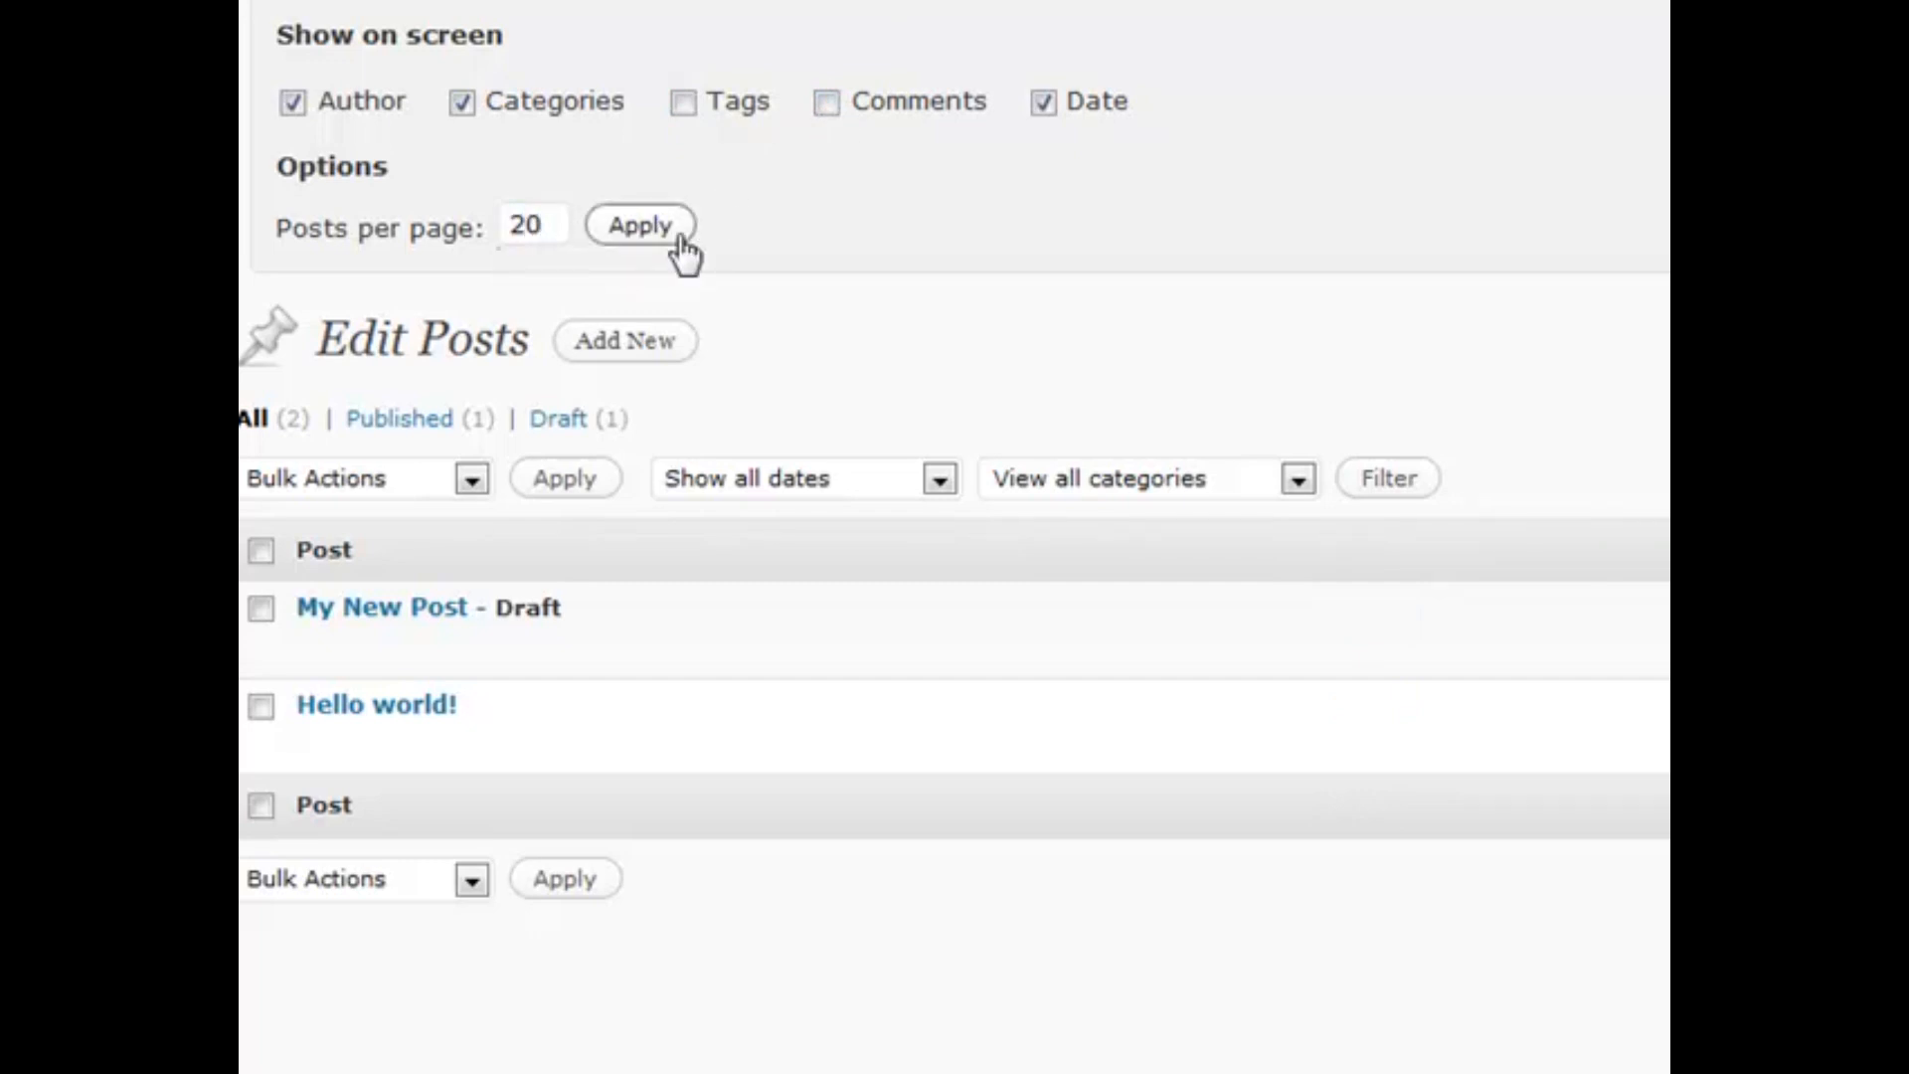
pyautogui.click(630, 230)
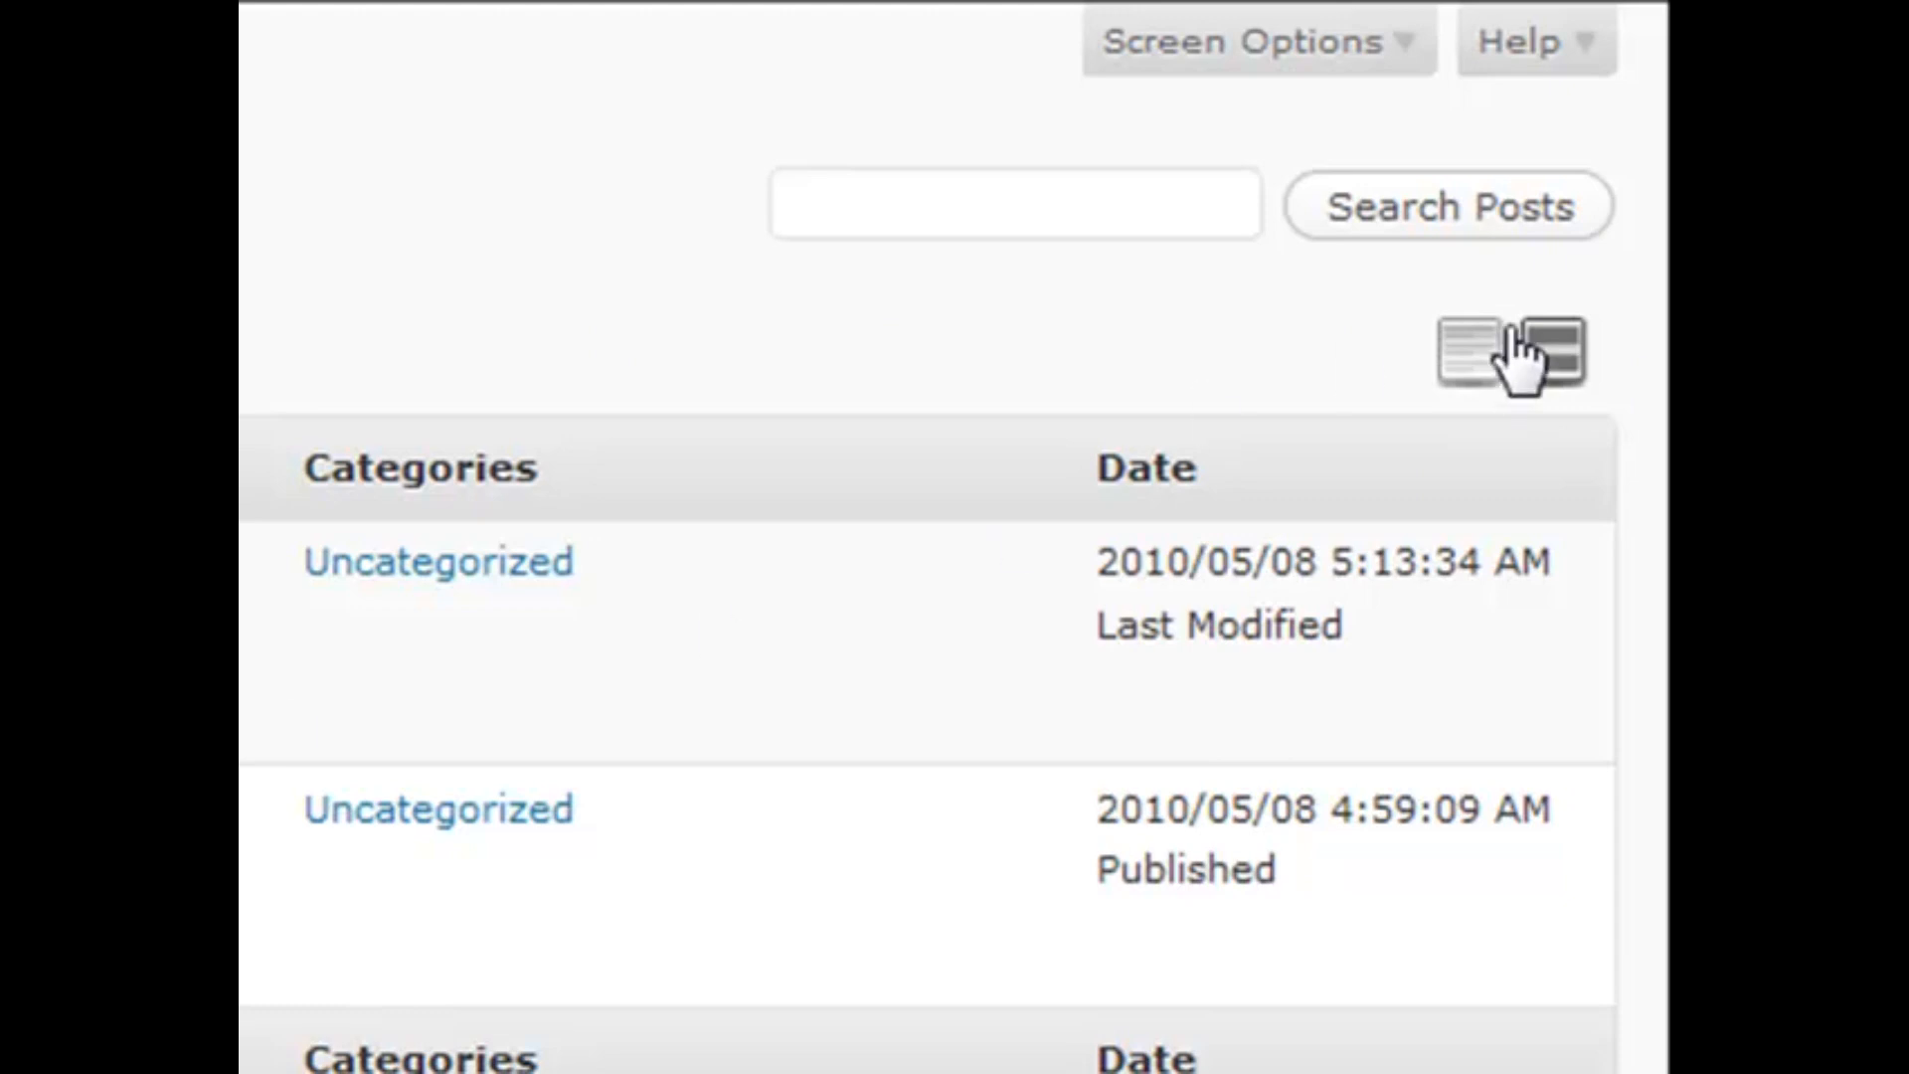
# Switch the posts list to compact List View and reveal My New Post's row actions
pyautogui.click(1455, 363)
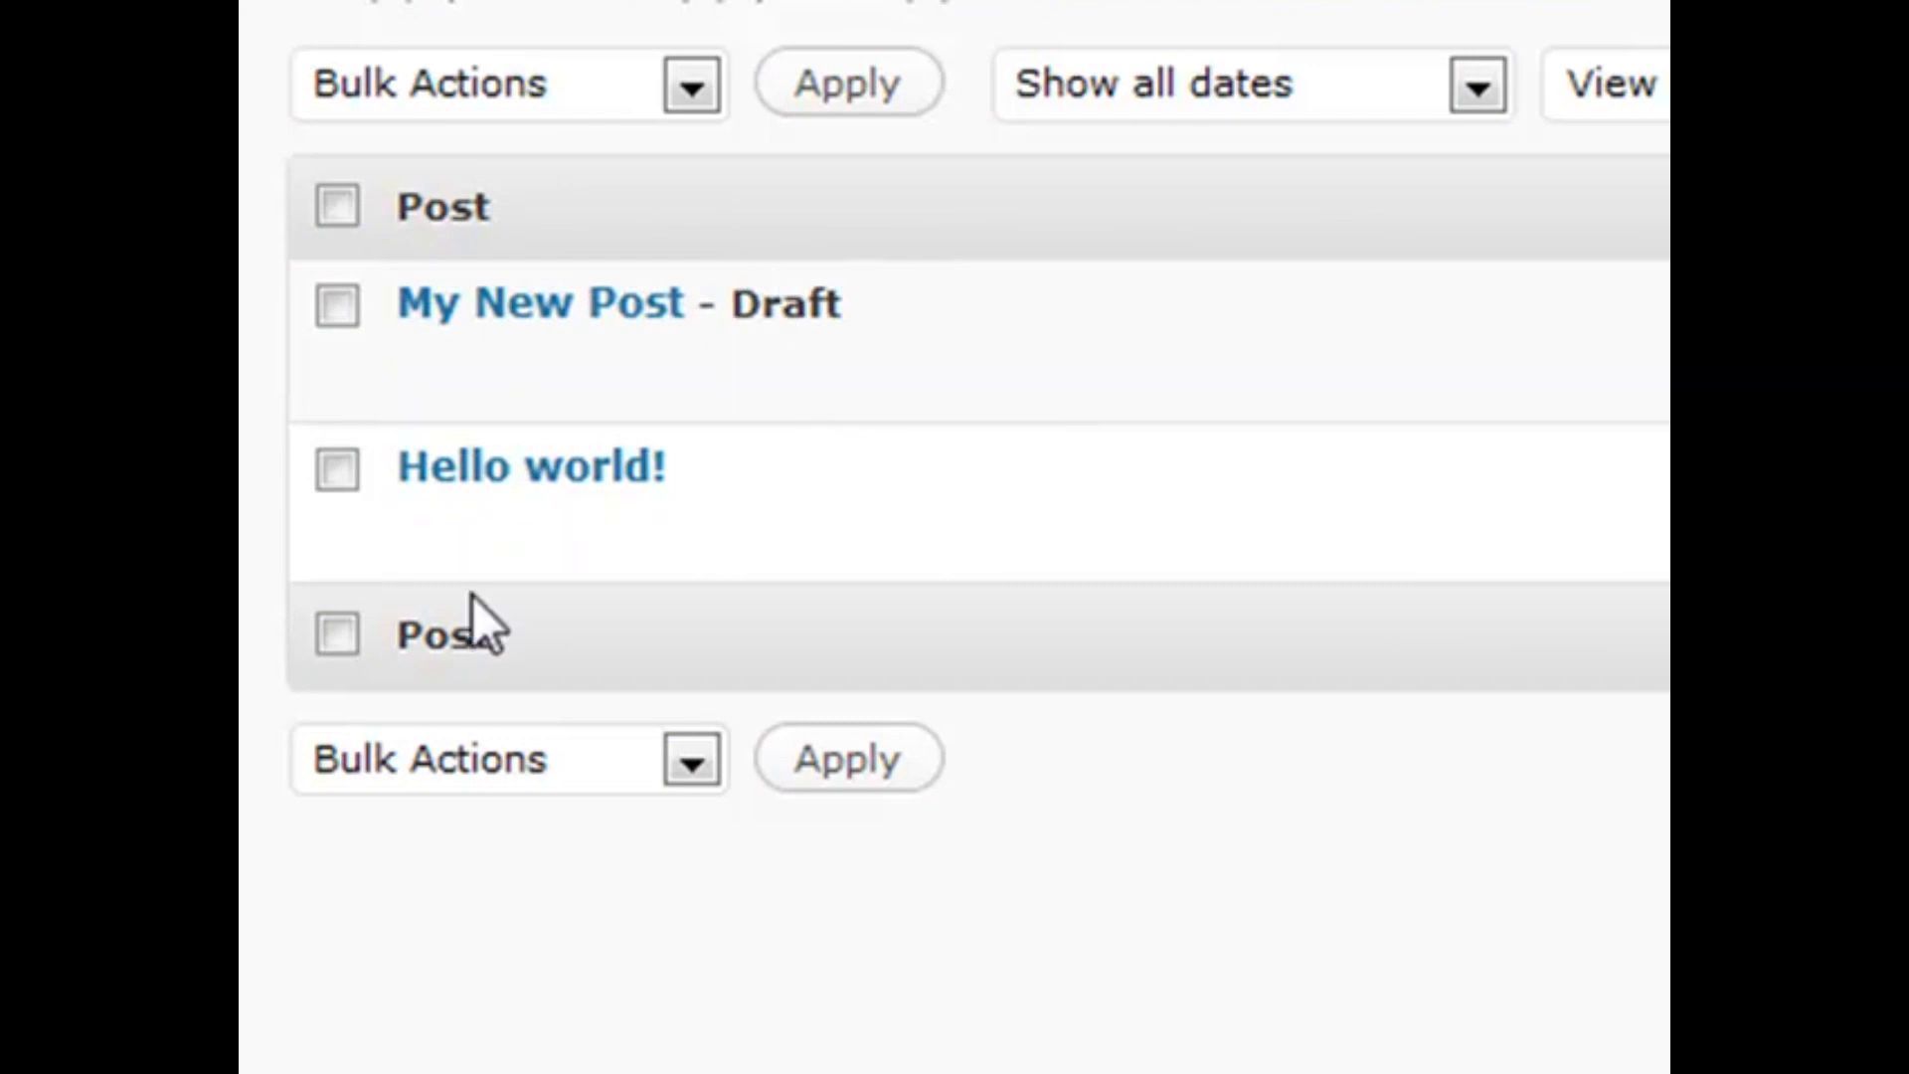
pyautogui.moveTo(487, 316)
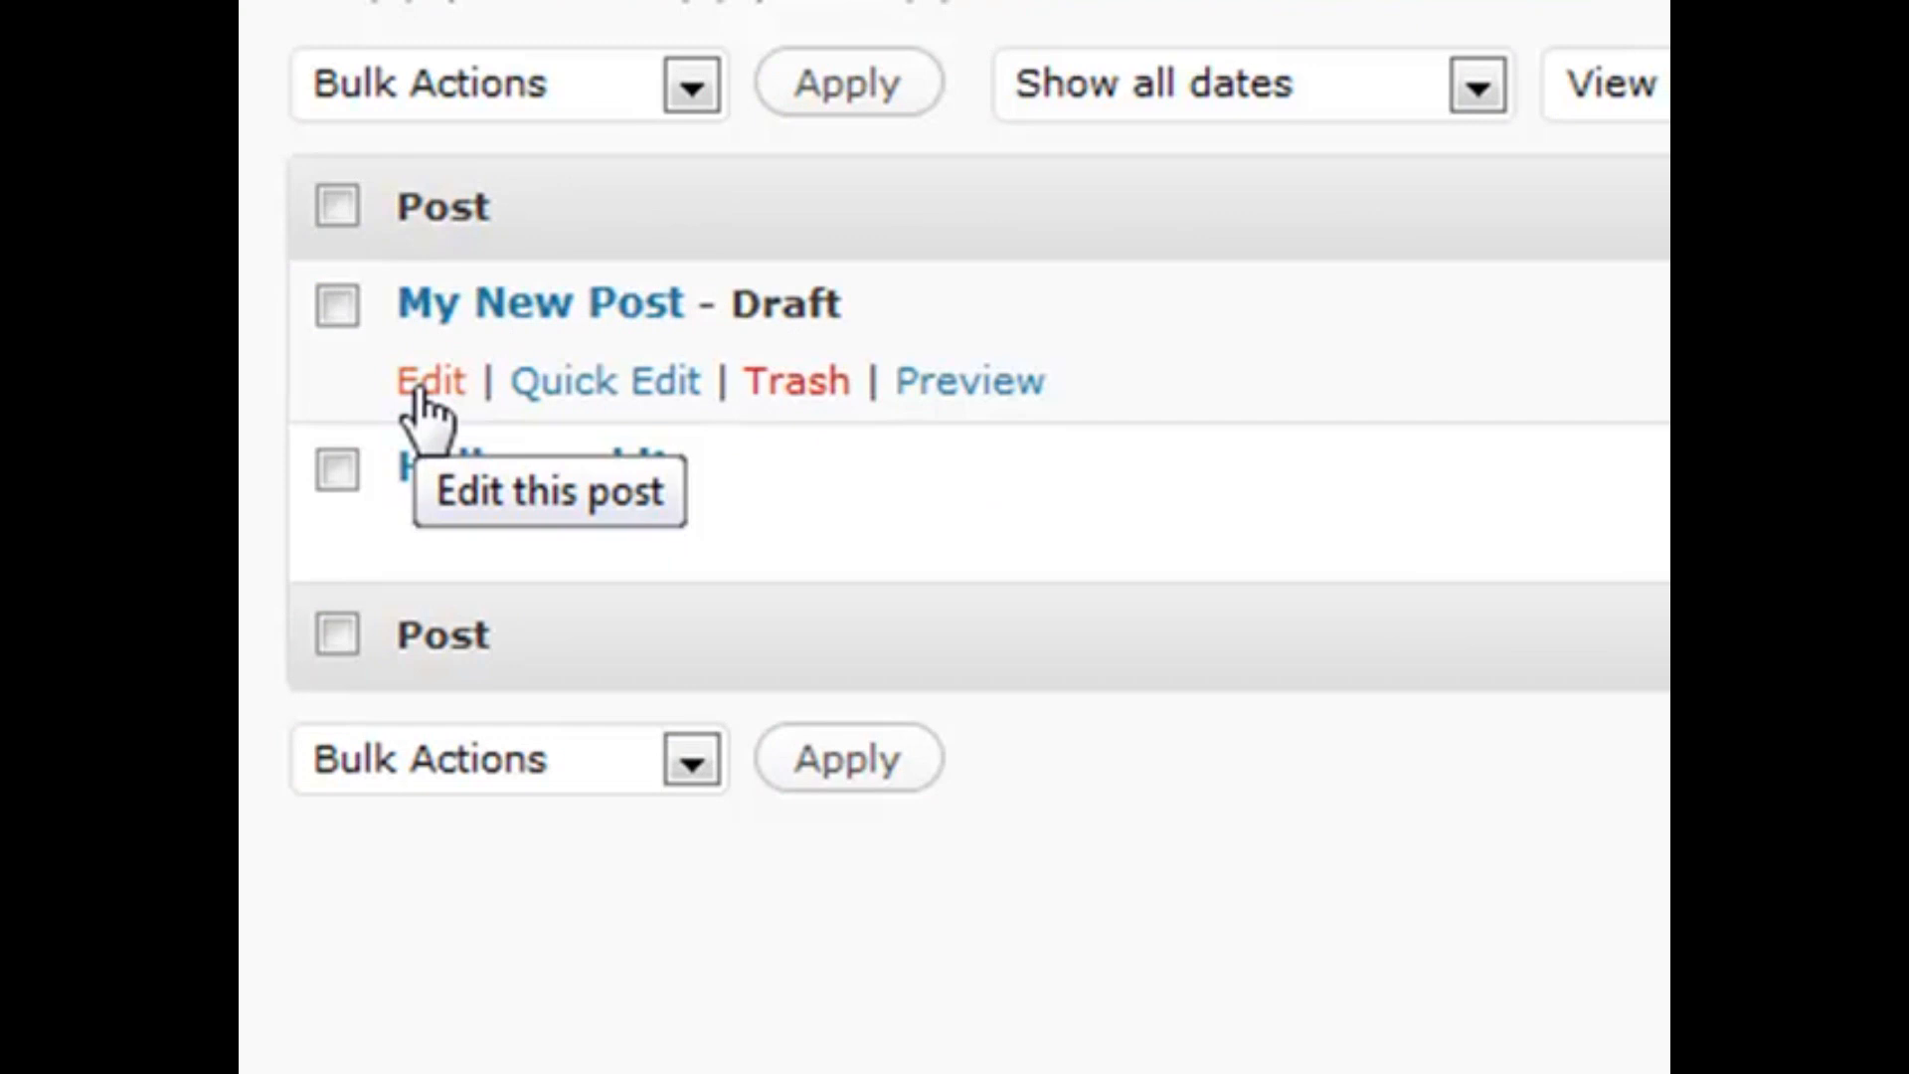
pyautogui.click(592, 397)
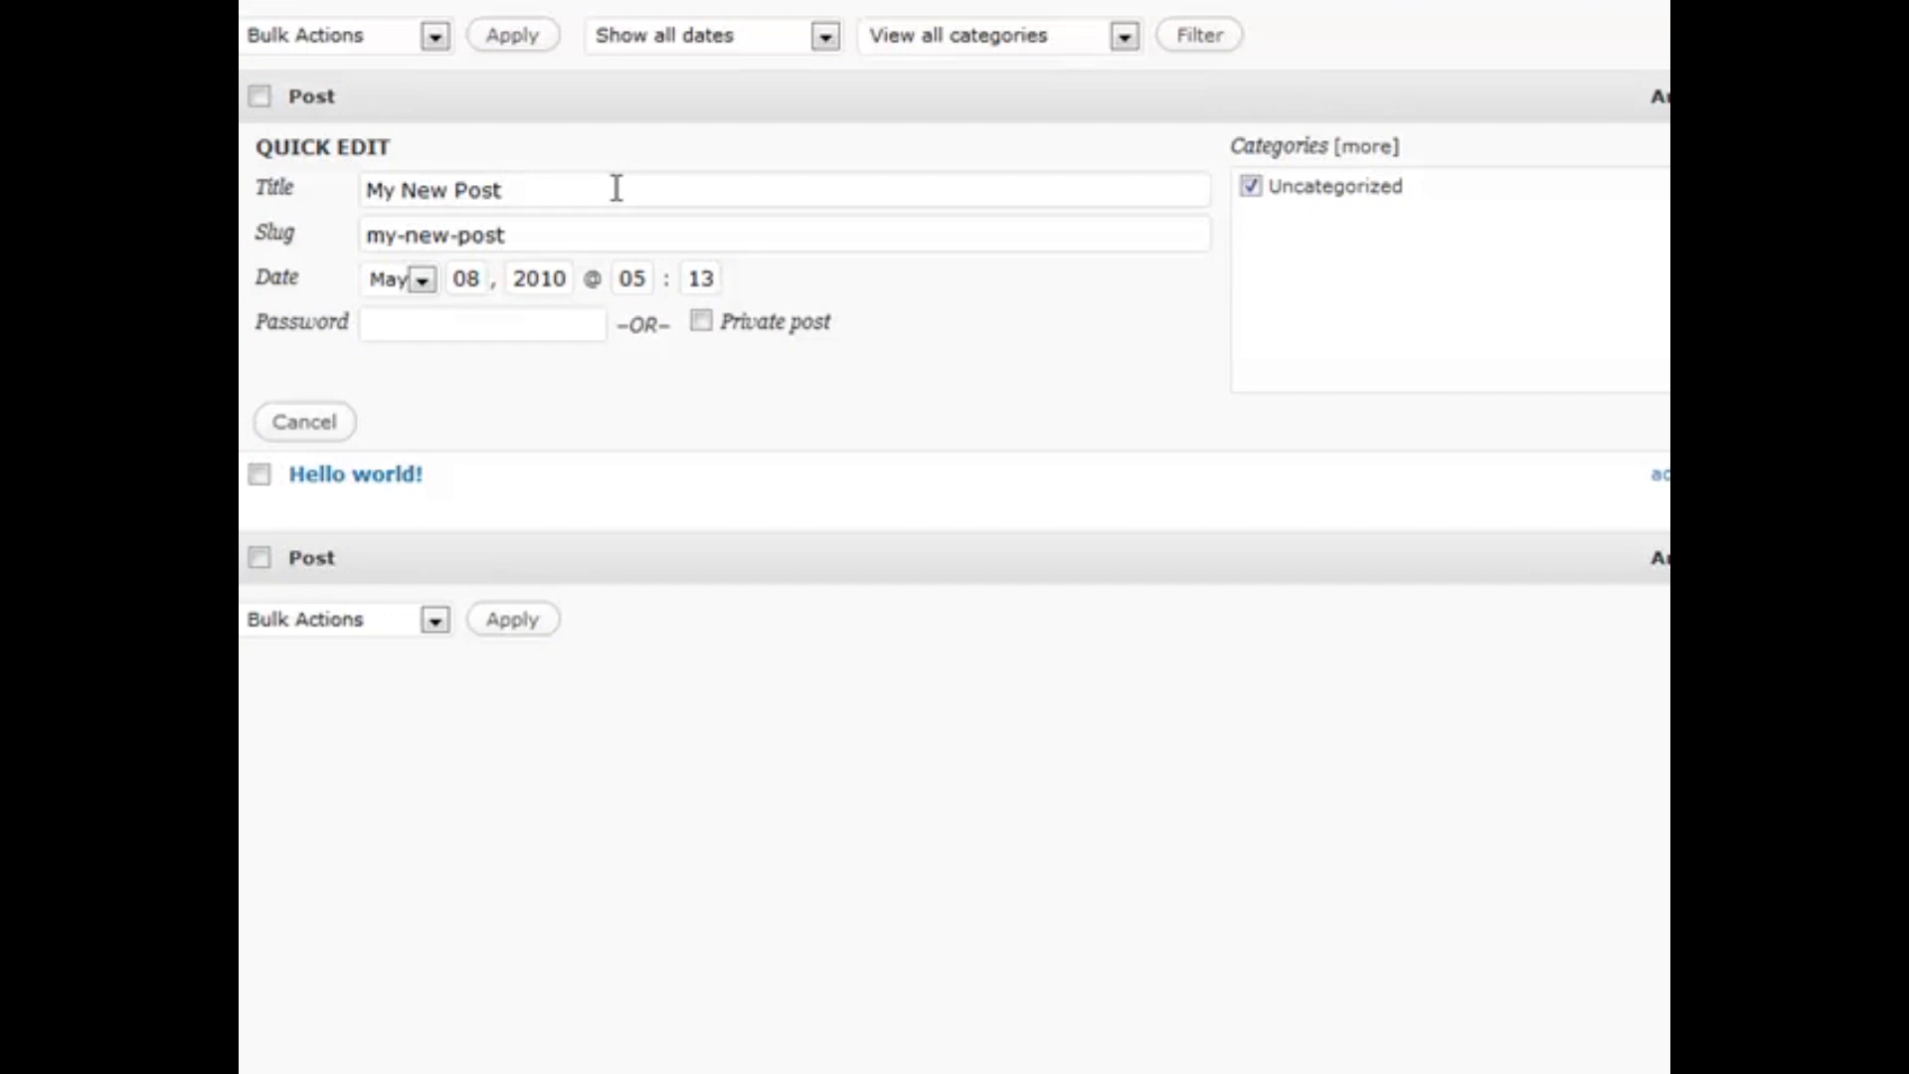
pyautogui.click(455, 328)
pyautogui.press('Return')
pyautogui.moveTo(503, 177)
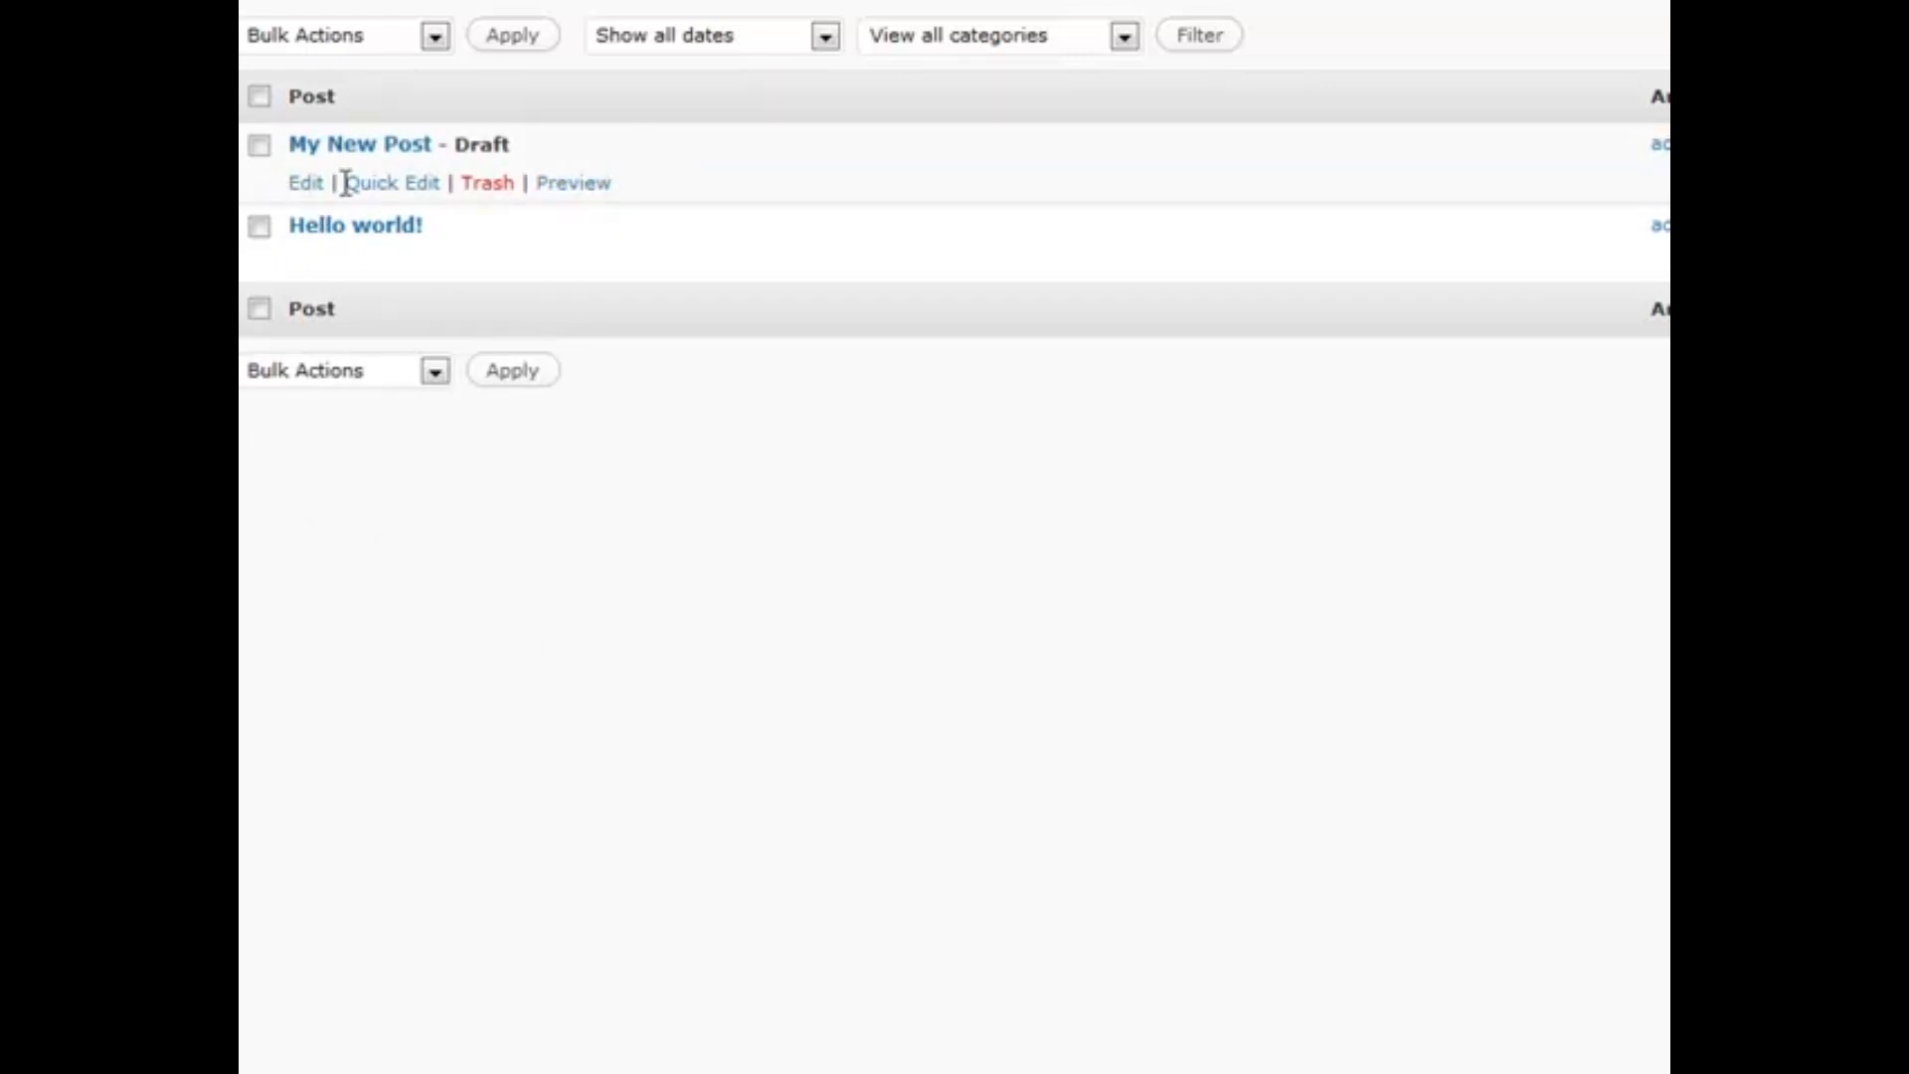
pyautogui.moveTo(298, 245)
pyautogui.moveTo(652, 234)
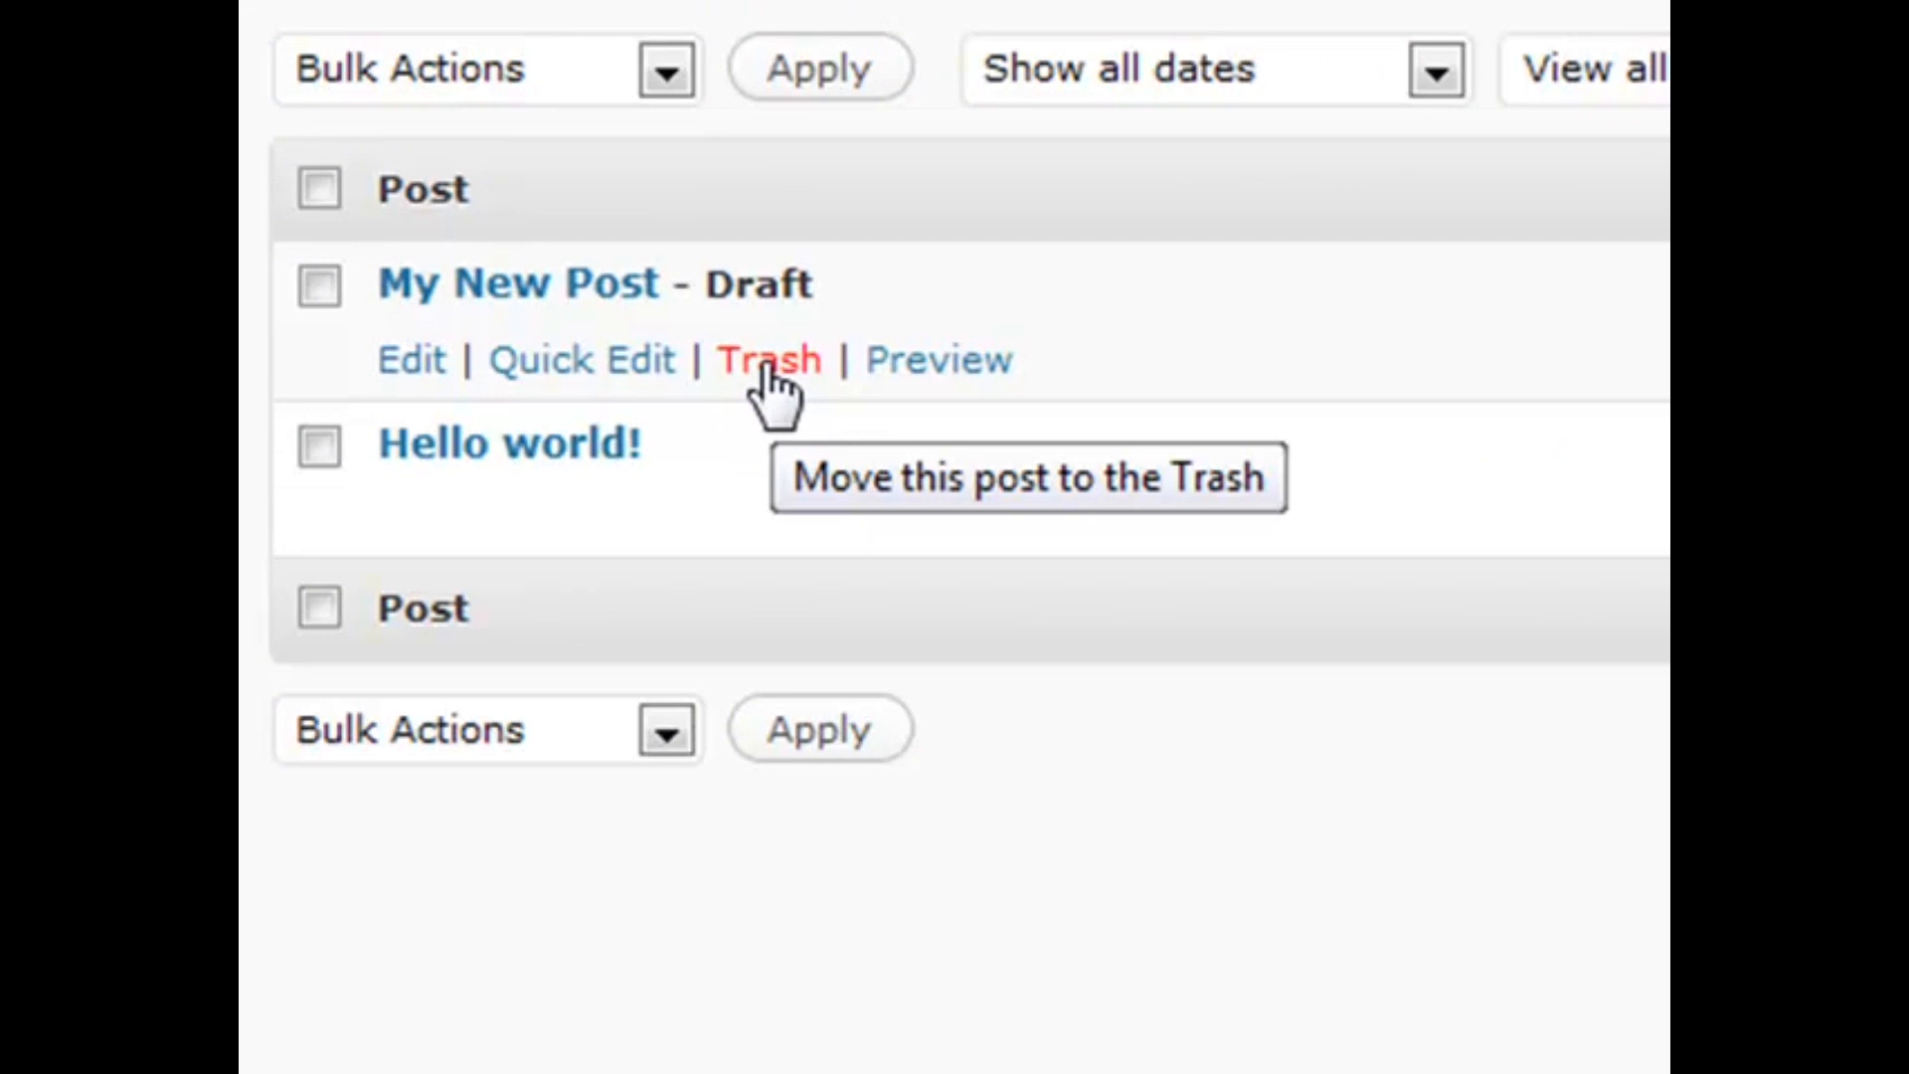
# Trash My New Post, then select and deselect the trash notice text
pyautogui.click(767, 366)
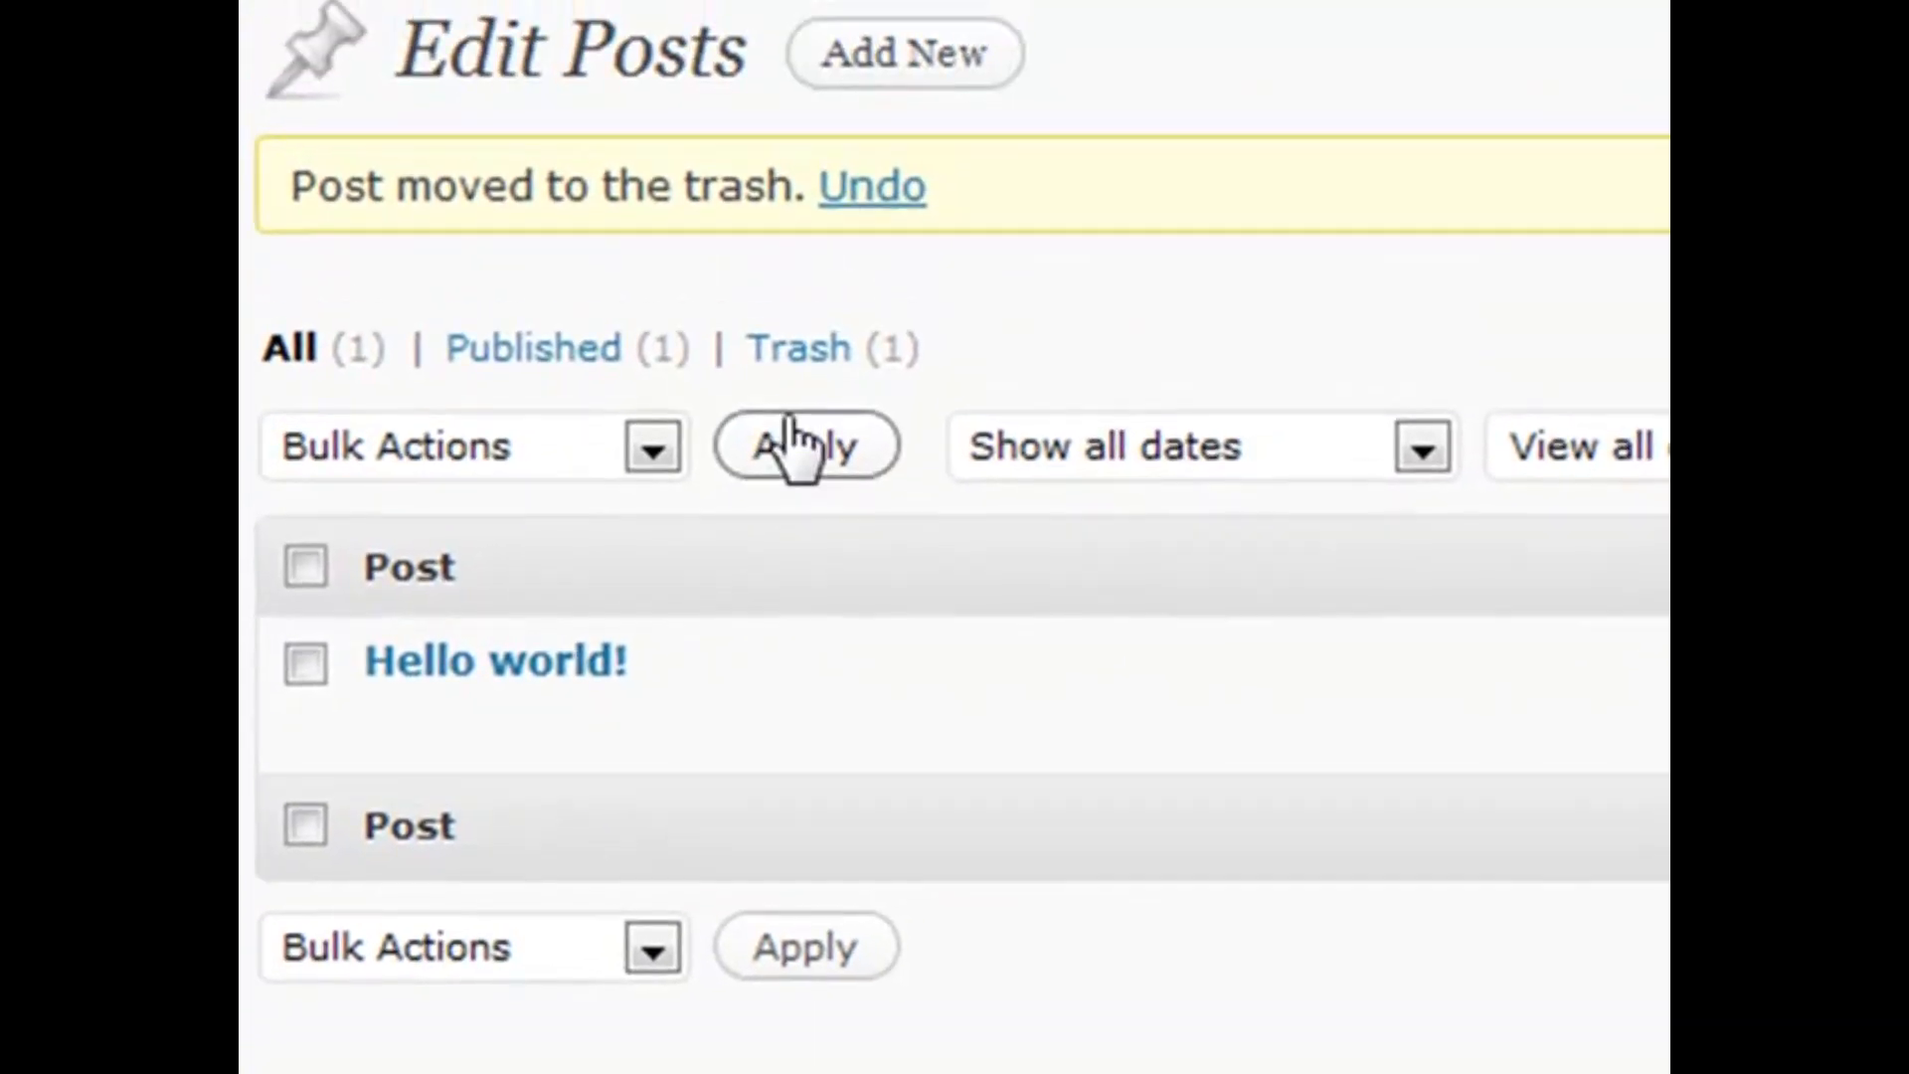
pyautogui.moveTo(290, 189); pyautogui.dragTo(1073, 187)
pyautogui.click(1074, 187)
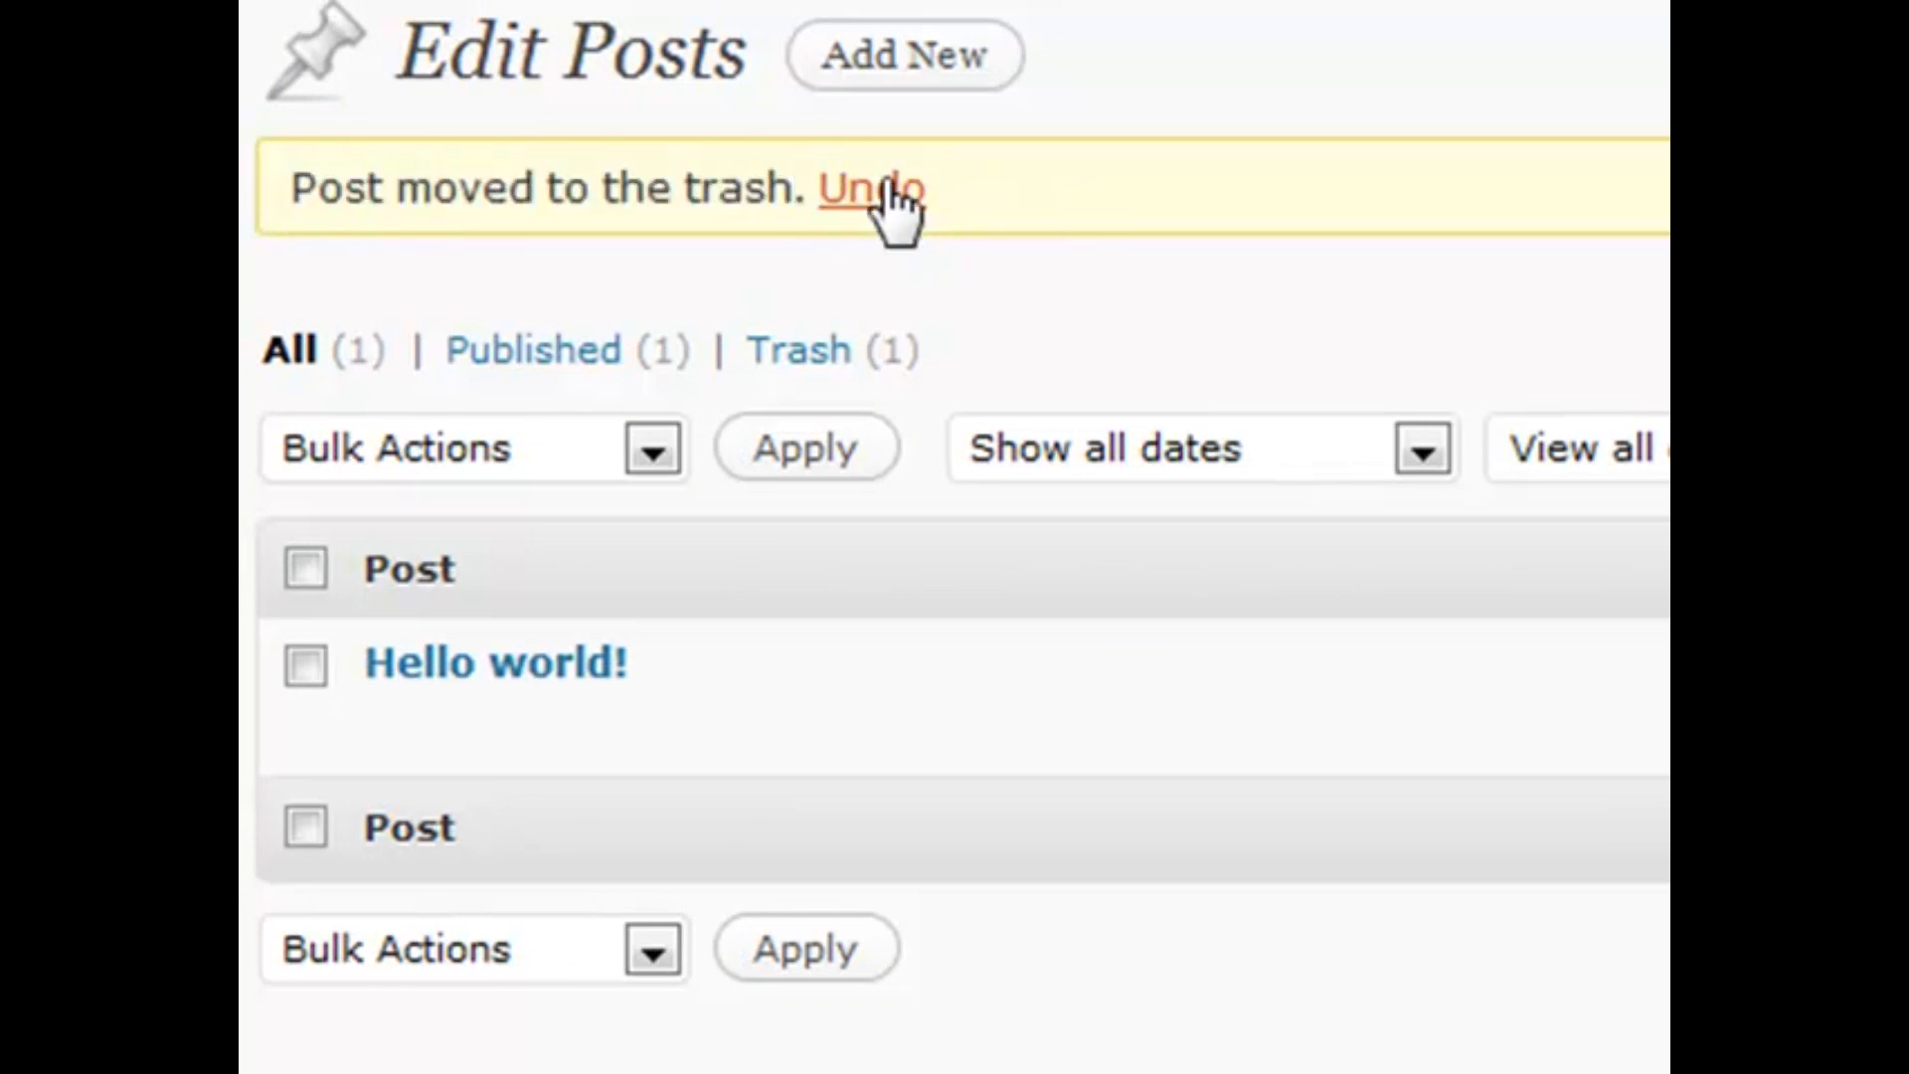
# Restore My New Post from the Trash filter and return to All posts
pyautogui.click(795, 353)
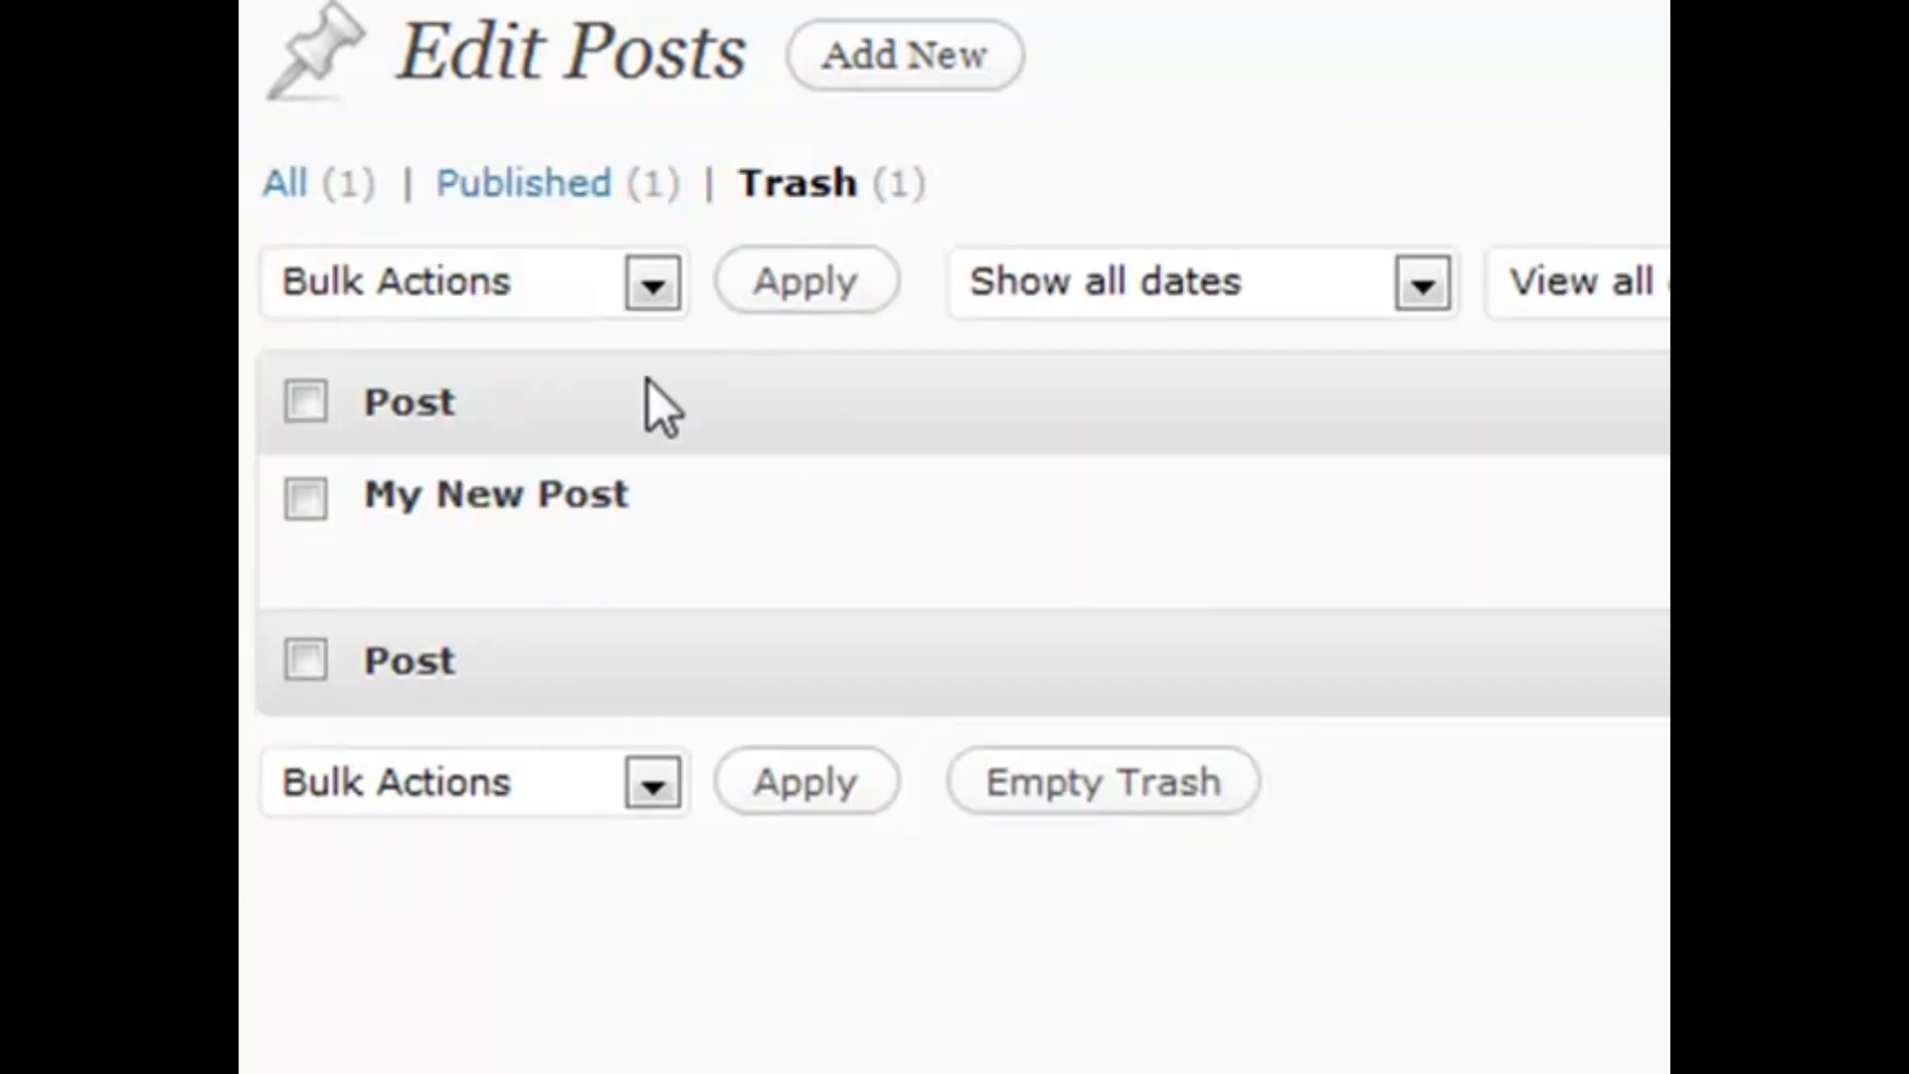
pyautogui.moveTo(443, 498)
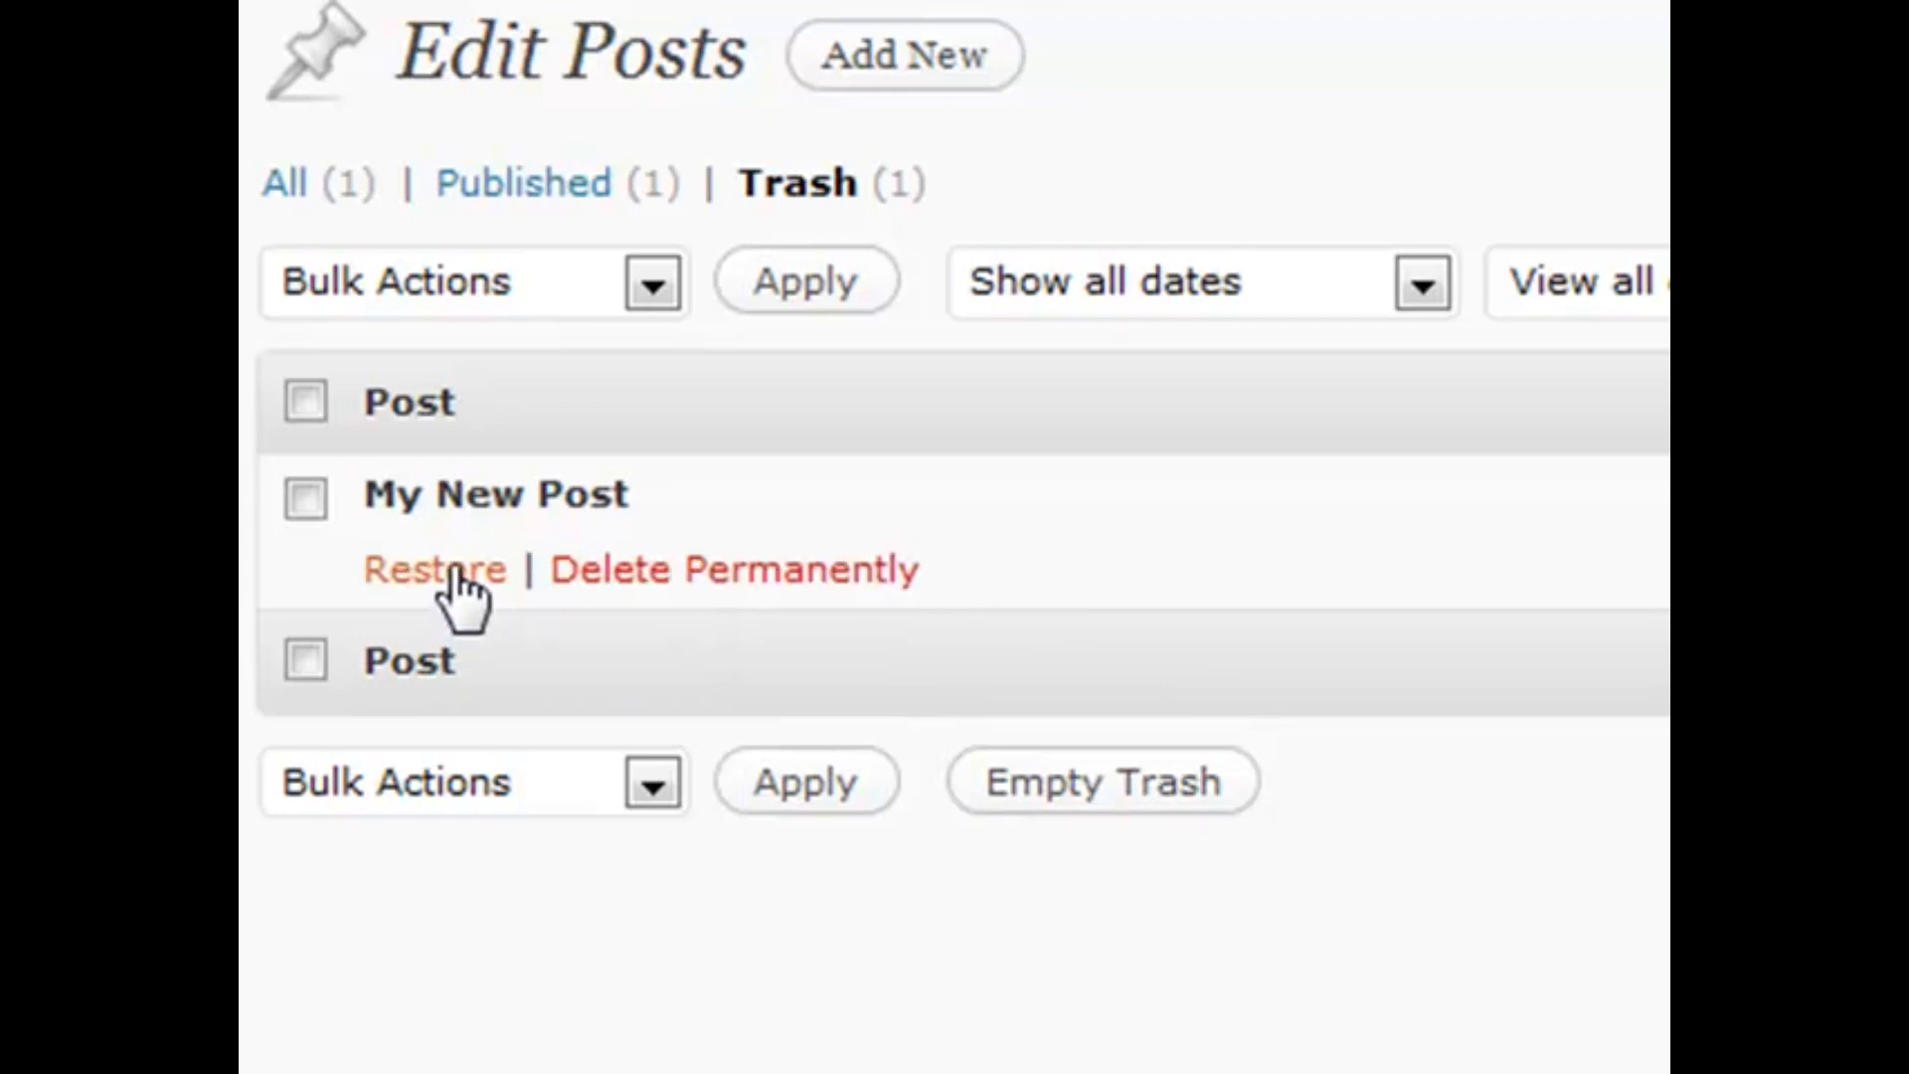
pyautogui.click(449, 572)
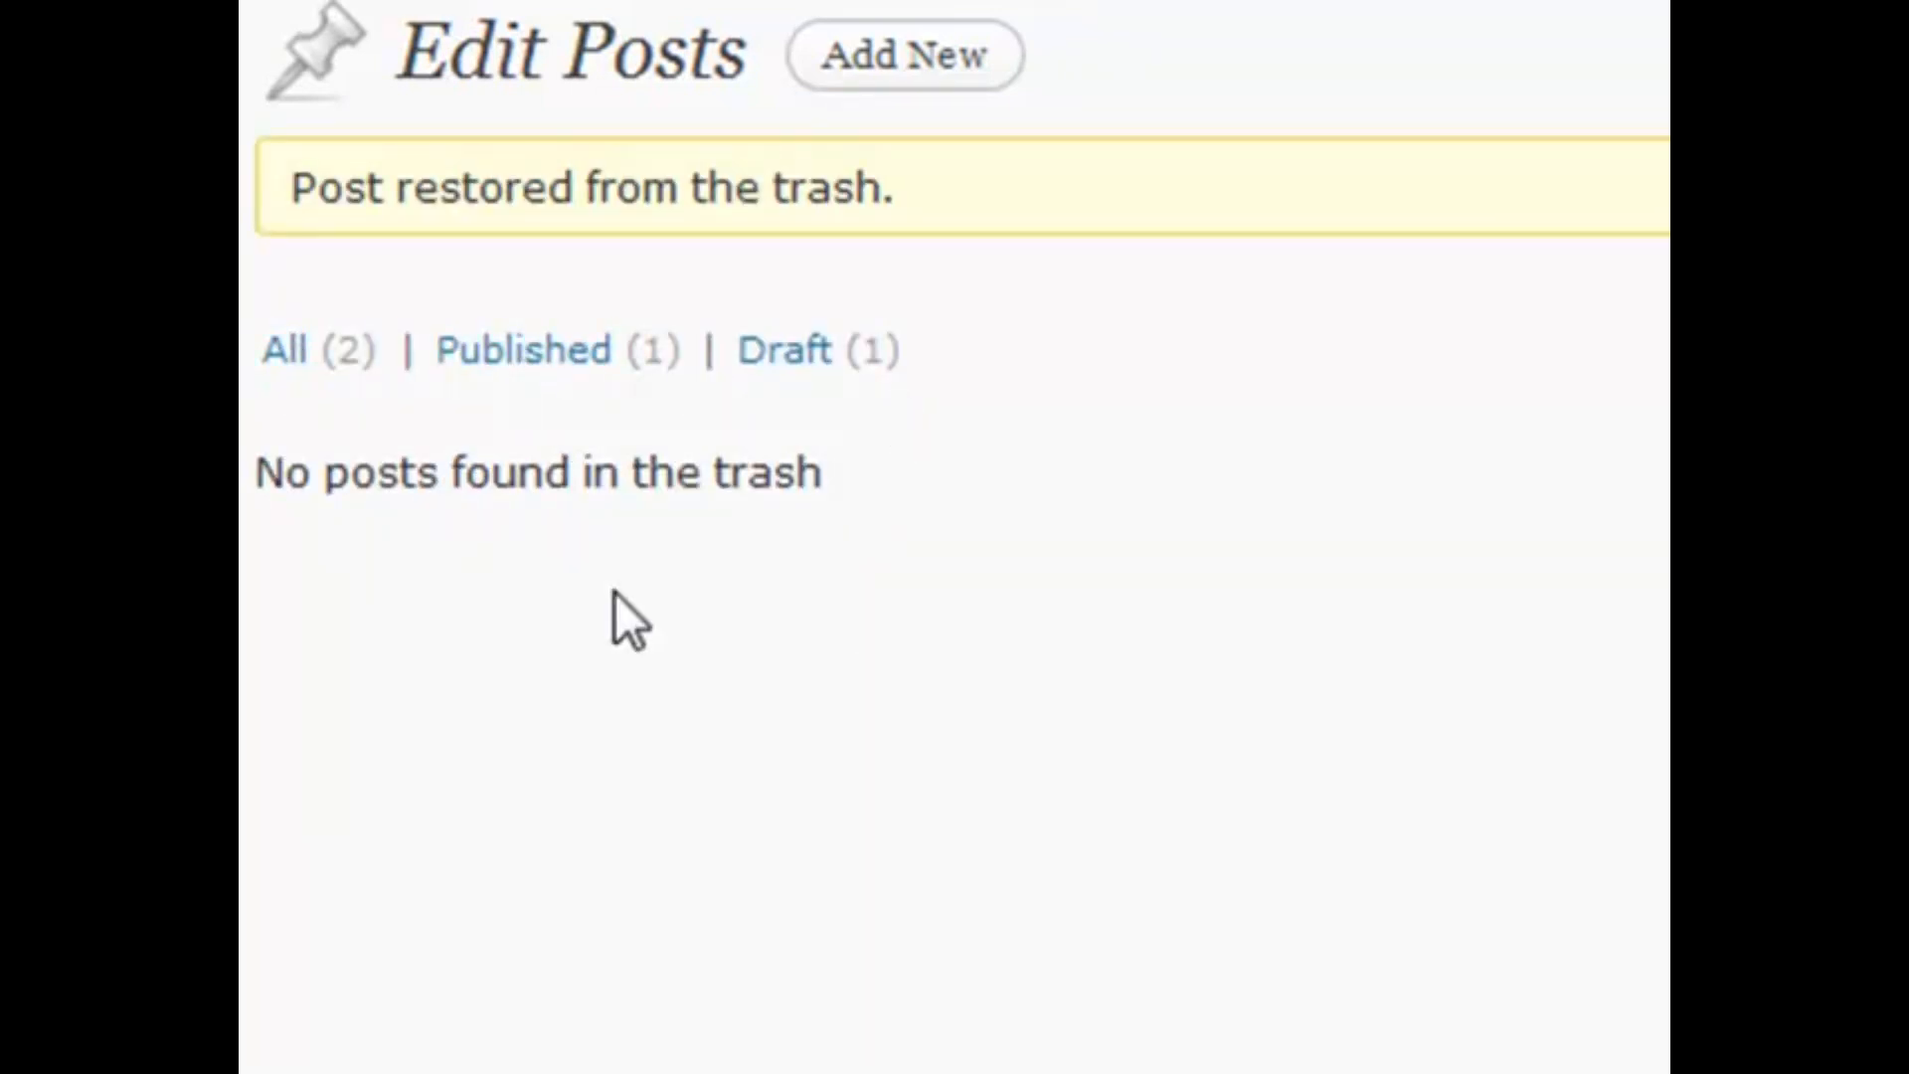
pyautogui.click(296, 360)
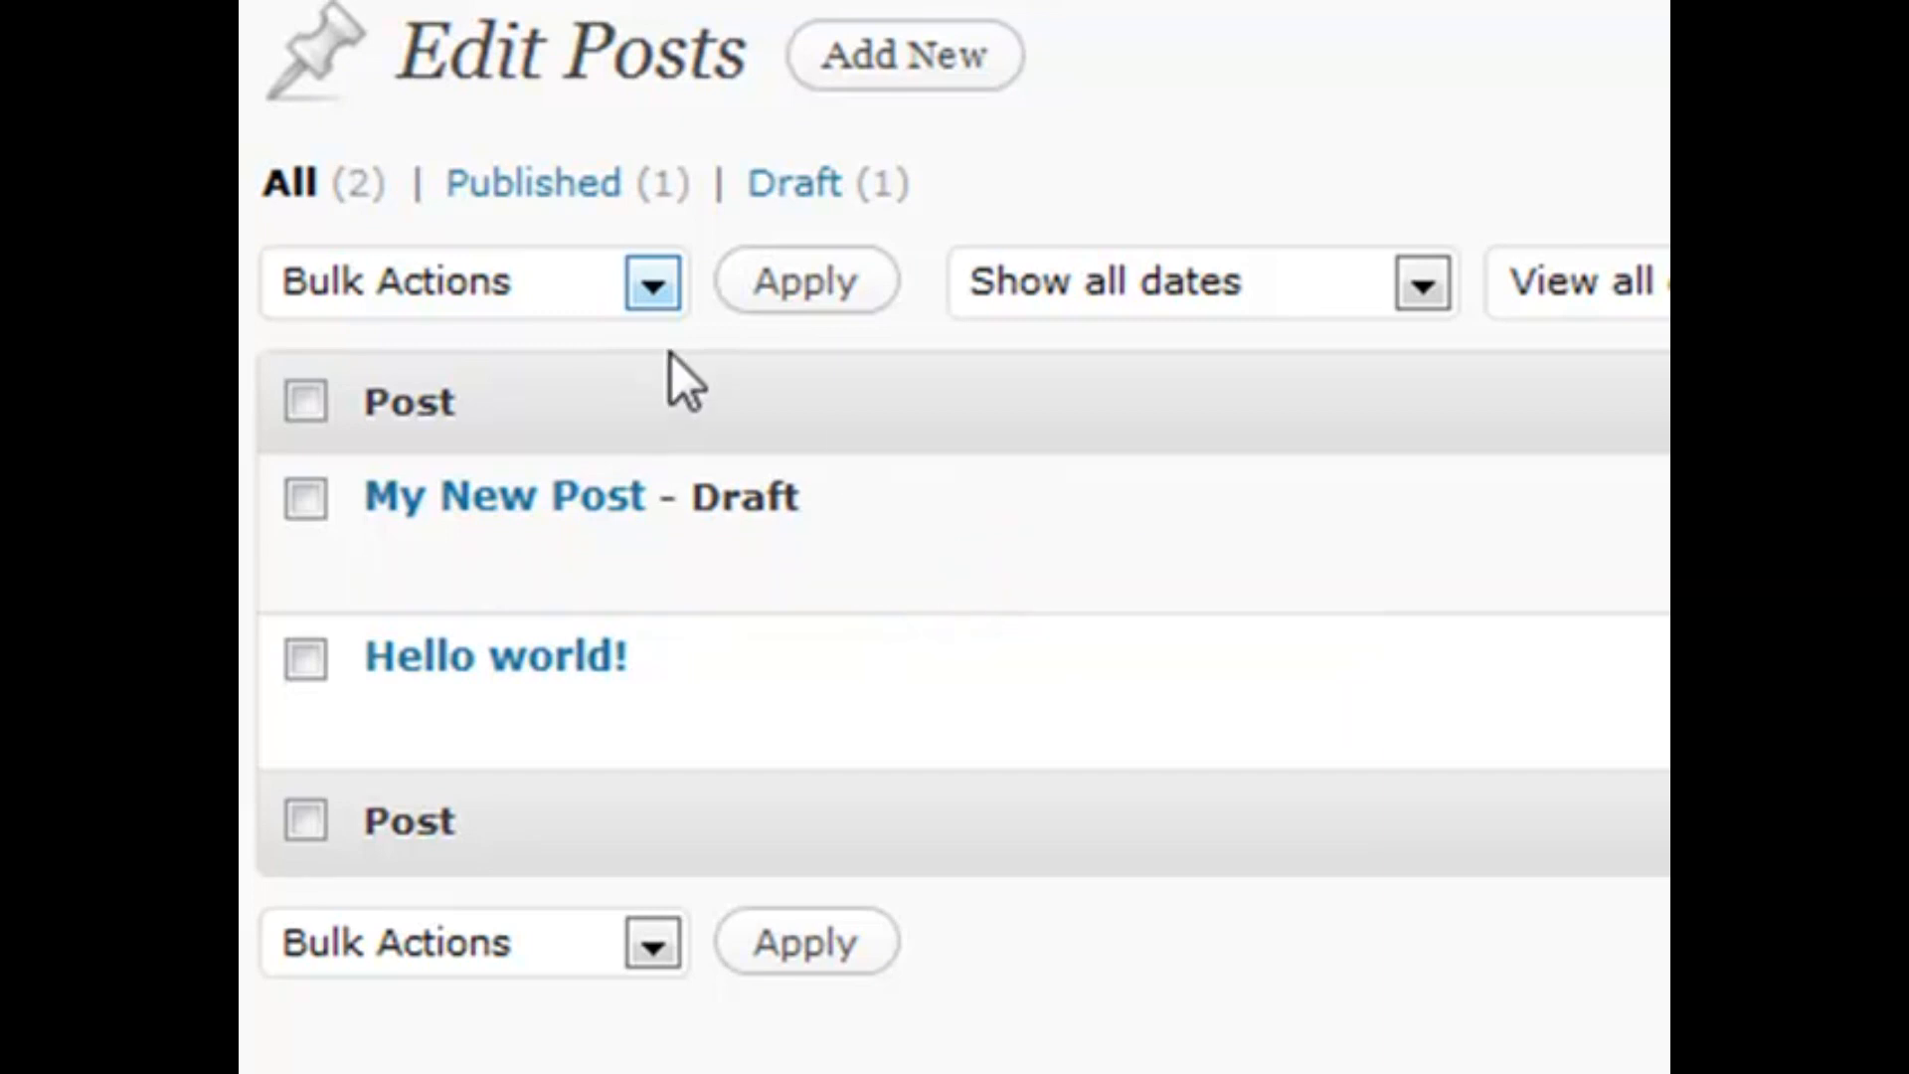
# Tick both posts and choose Move to Trash in Bulk Actions without applying
pyautogui.click(557, 293)
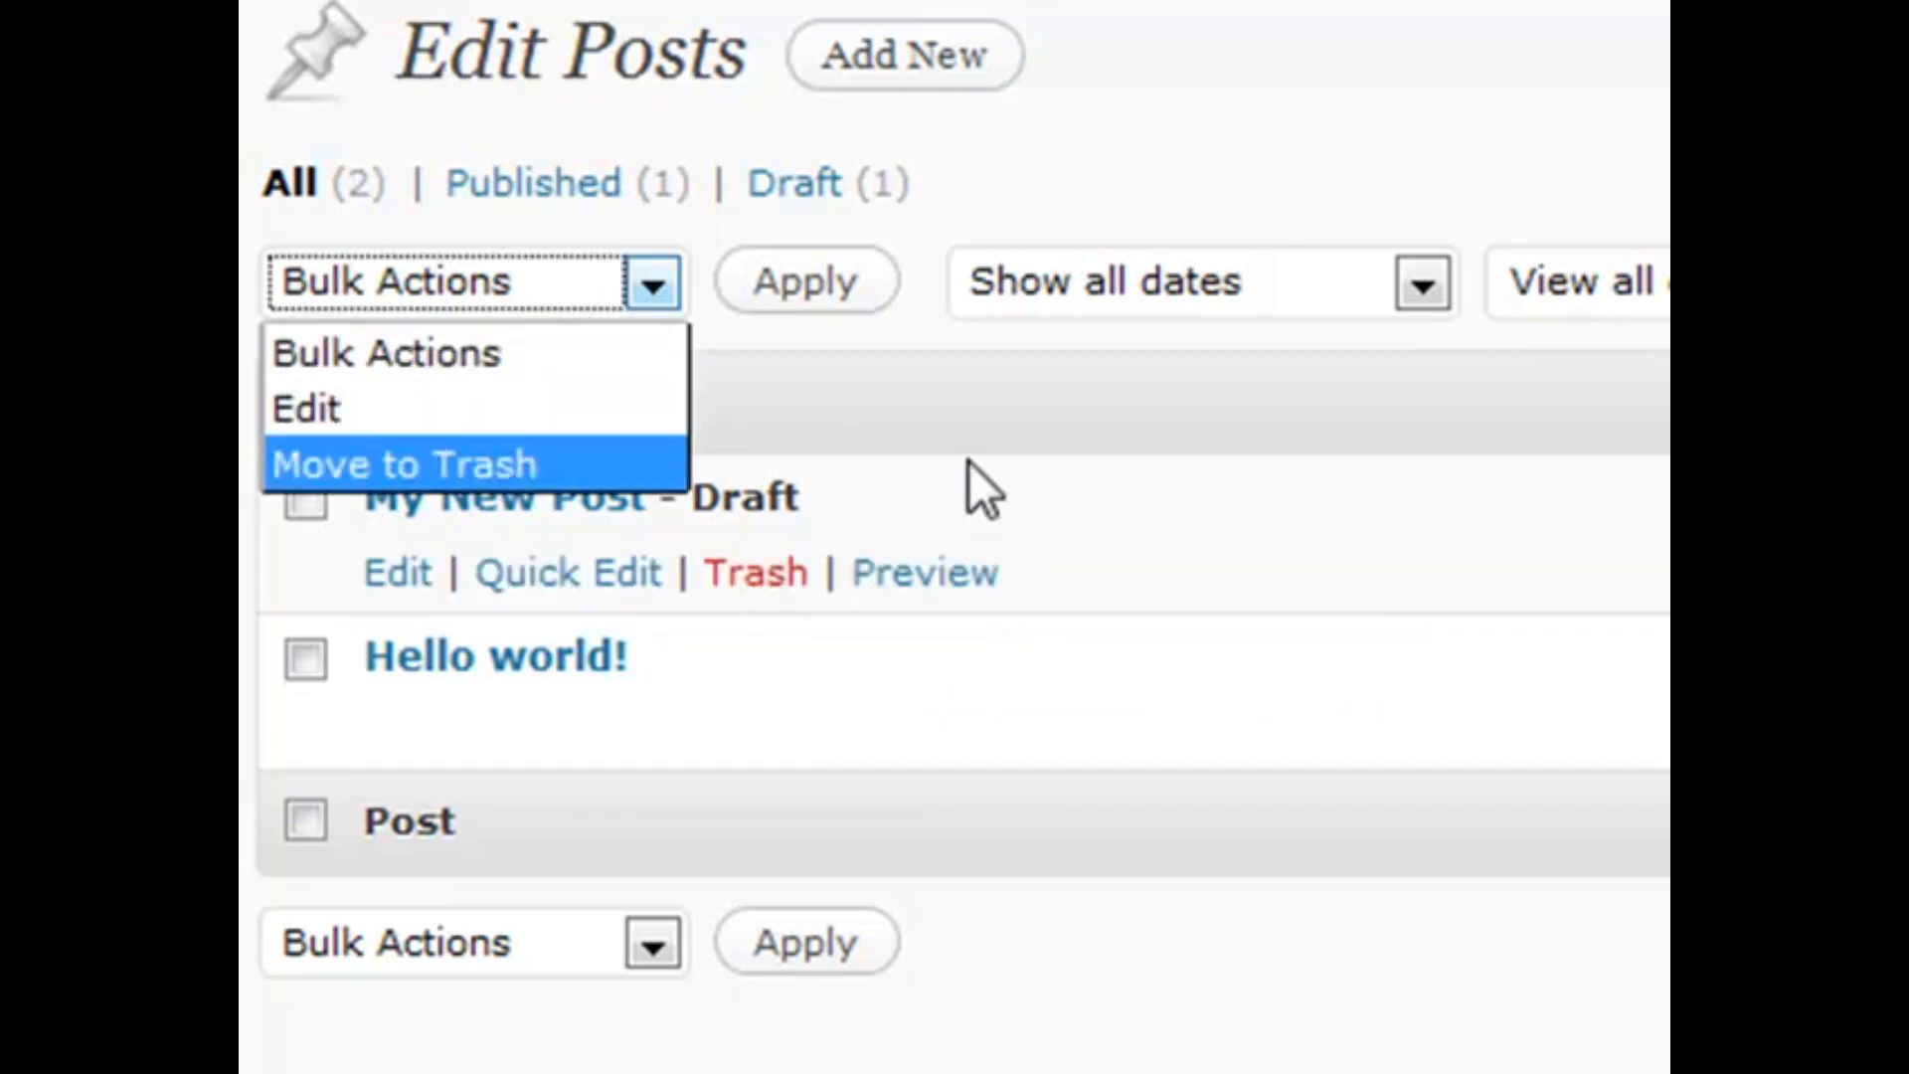
pyautogui.click(946, 405)
pyautogui.click(308, 498)
pyautogui.click(305, 658)
pyautogui.click(641, 291)
pyautogui.click(519, 445)
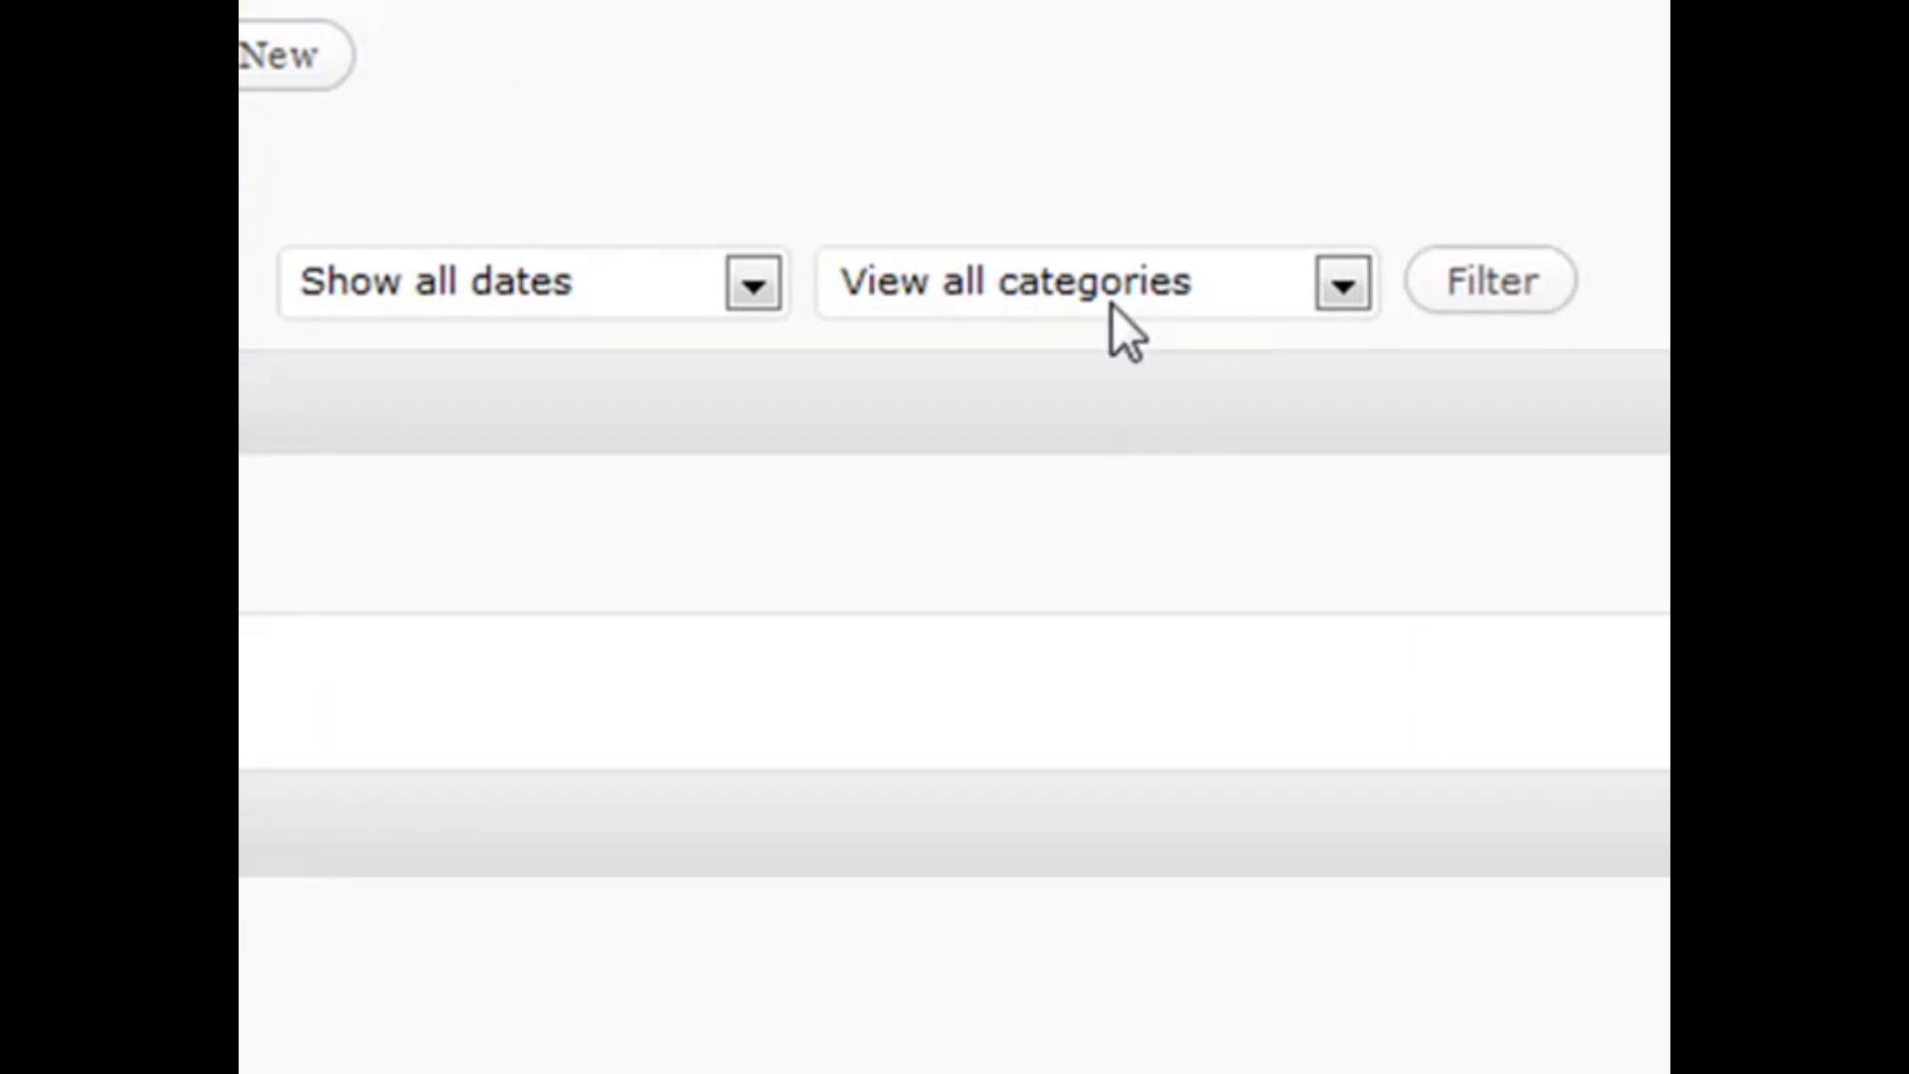
# Open the date and category filter lists, leaving both unchanged
pyautogui.click(613, 284)
pyautogui.click(1153, 269)
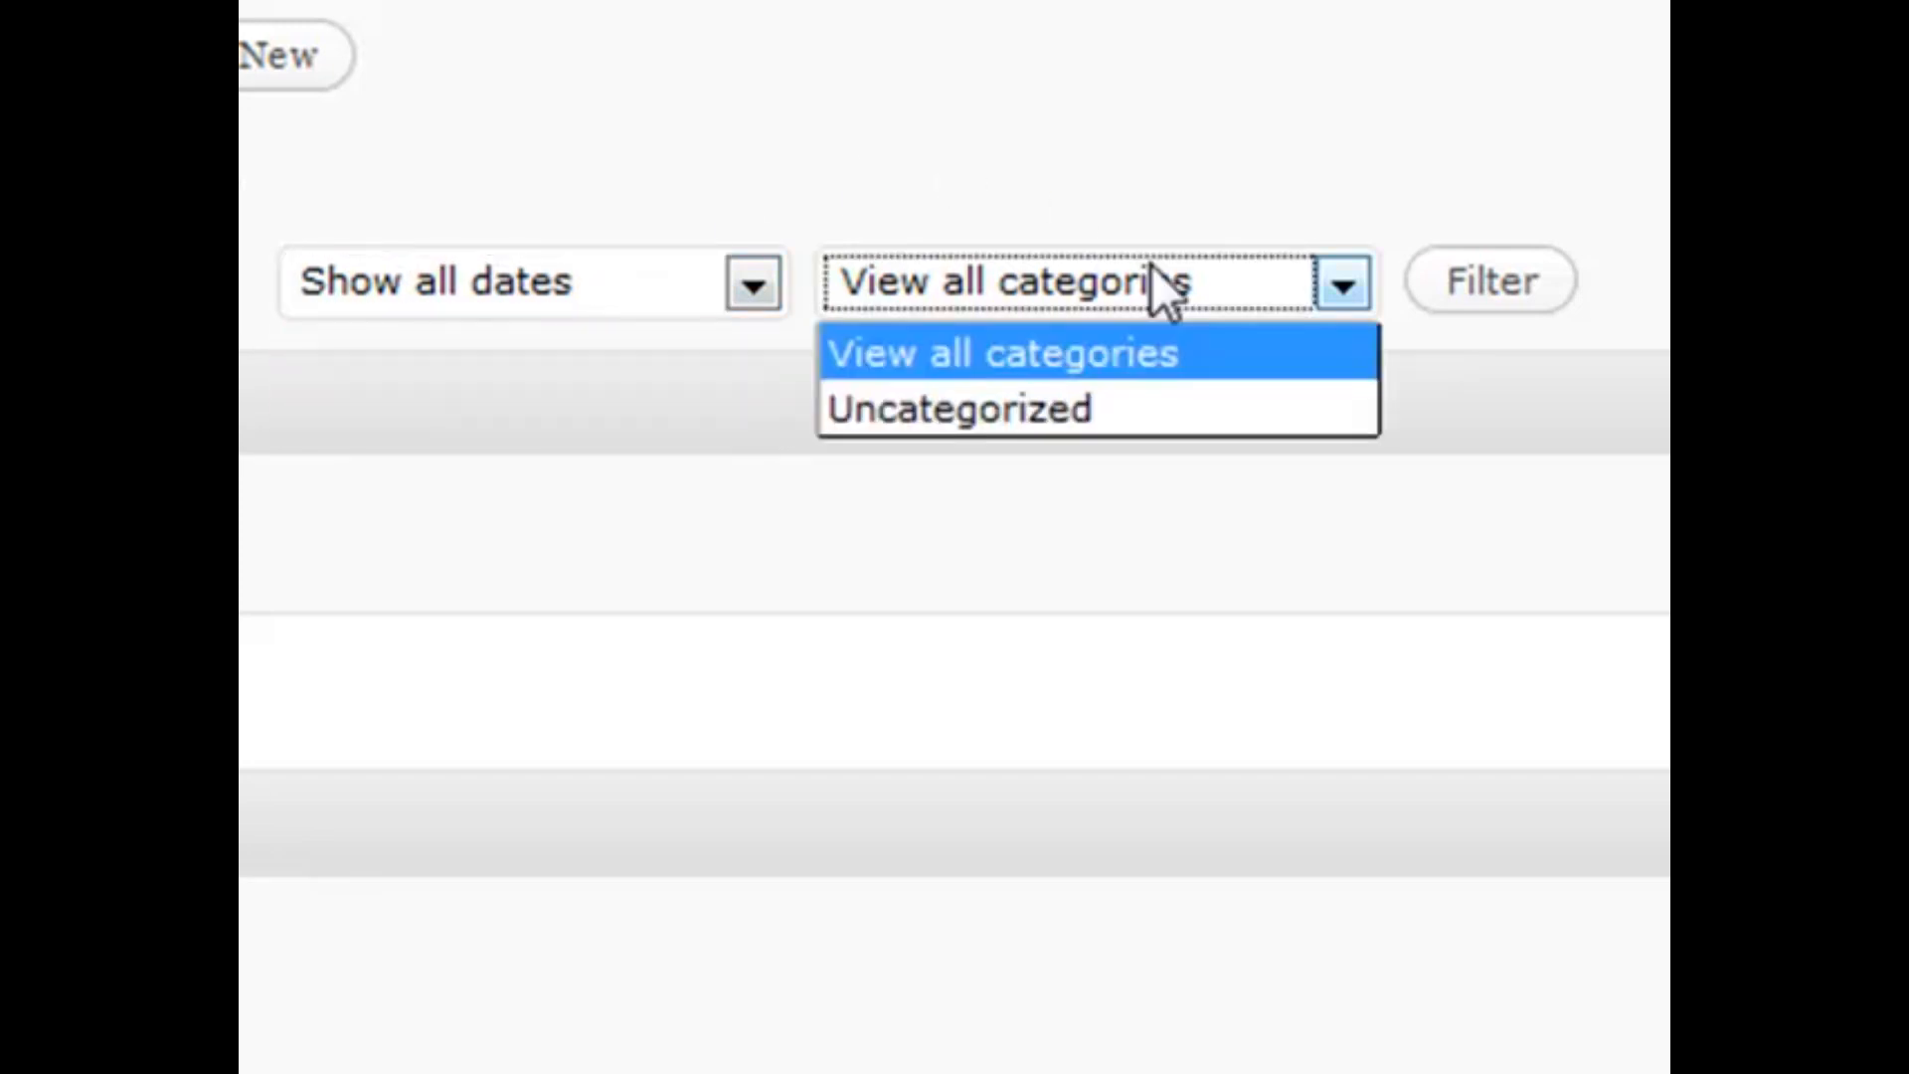
pyautogui.click(1159, 185)
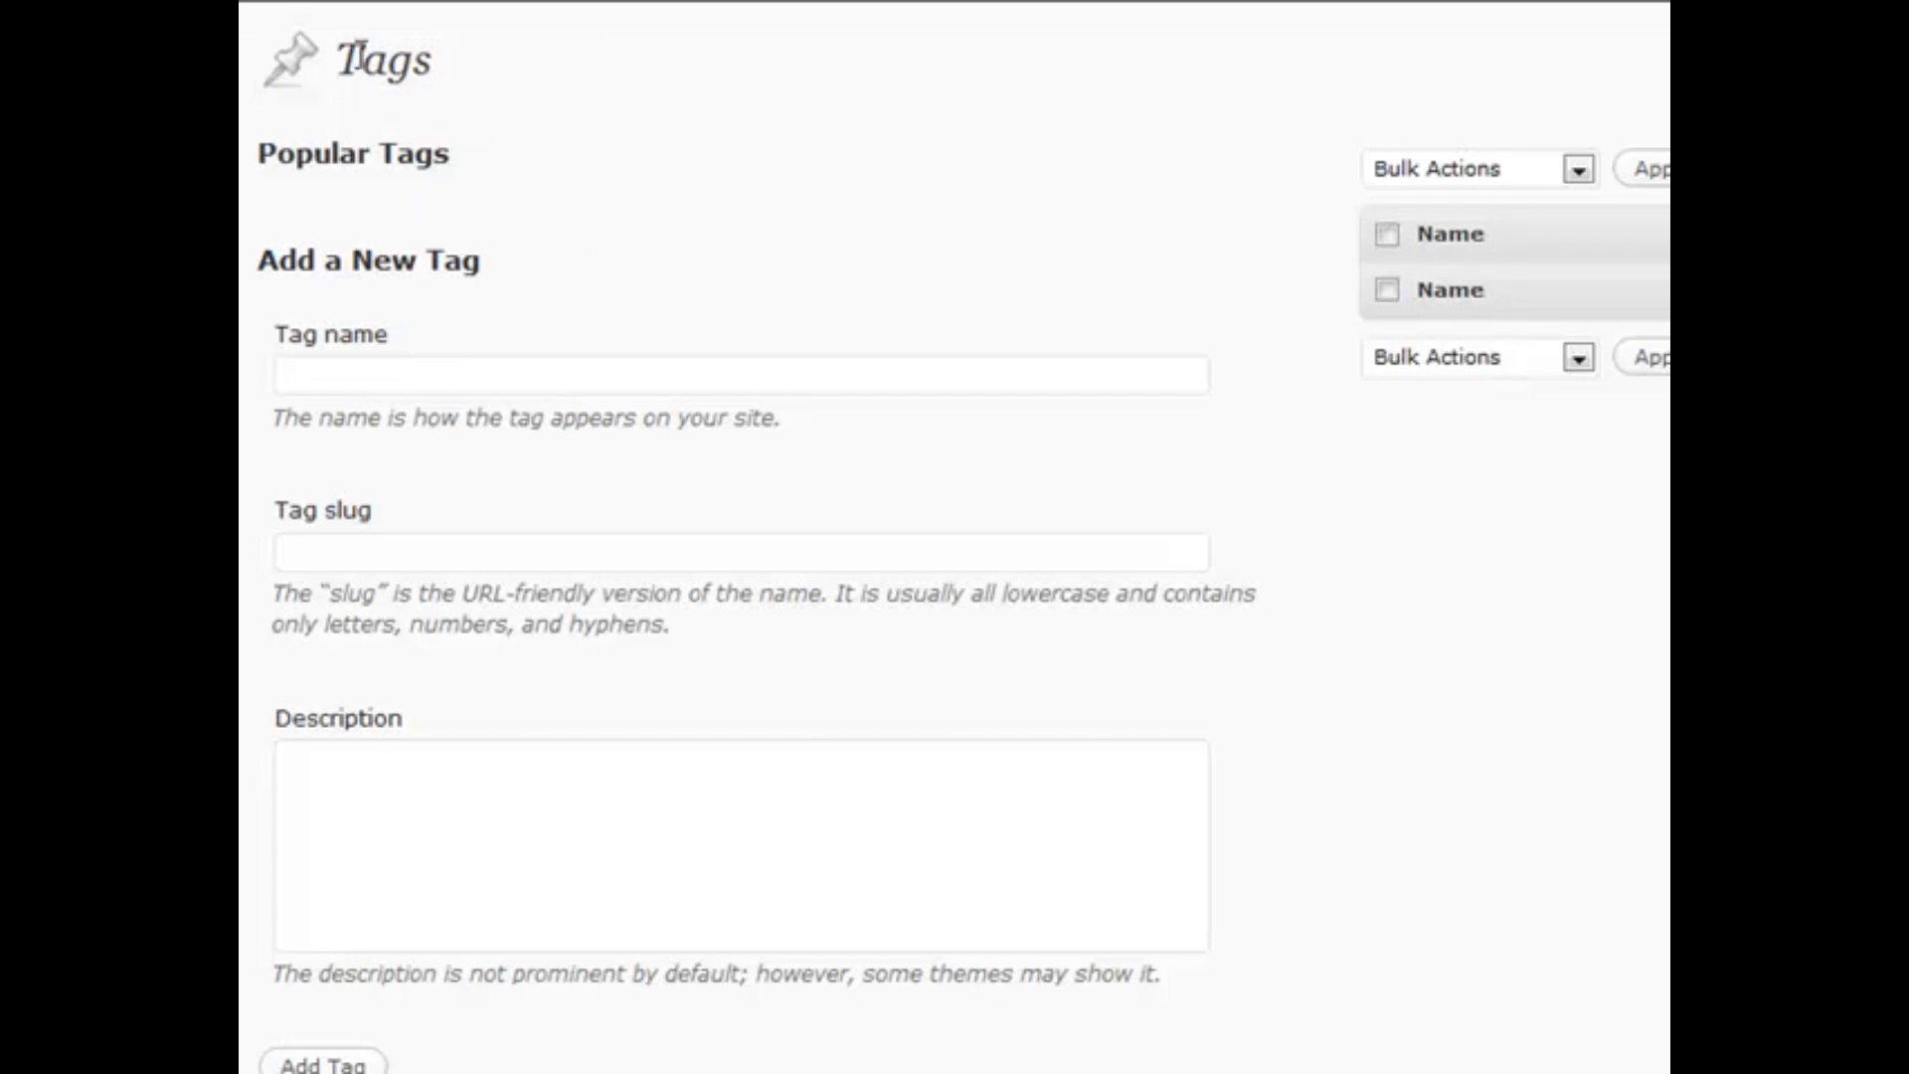
# Scroll down and back up through the Tags page
pyautogui.scroll(-1, 337, 796)
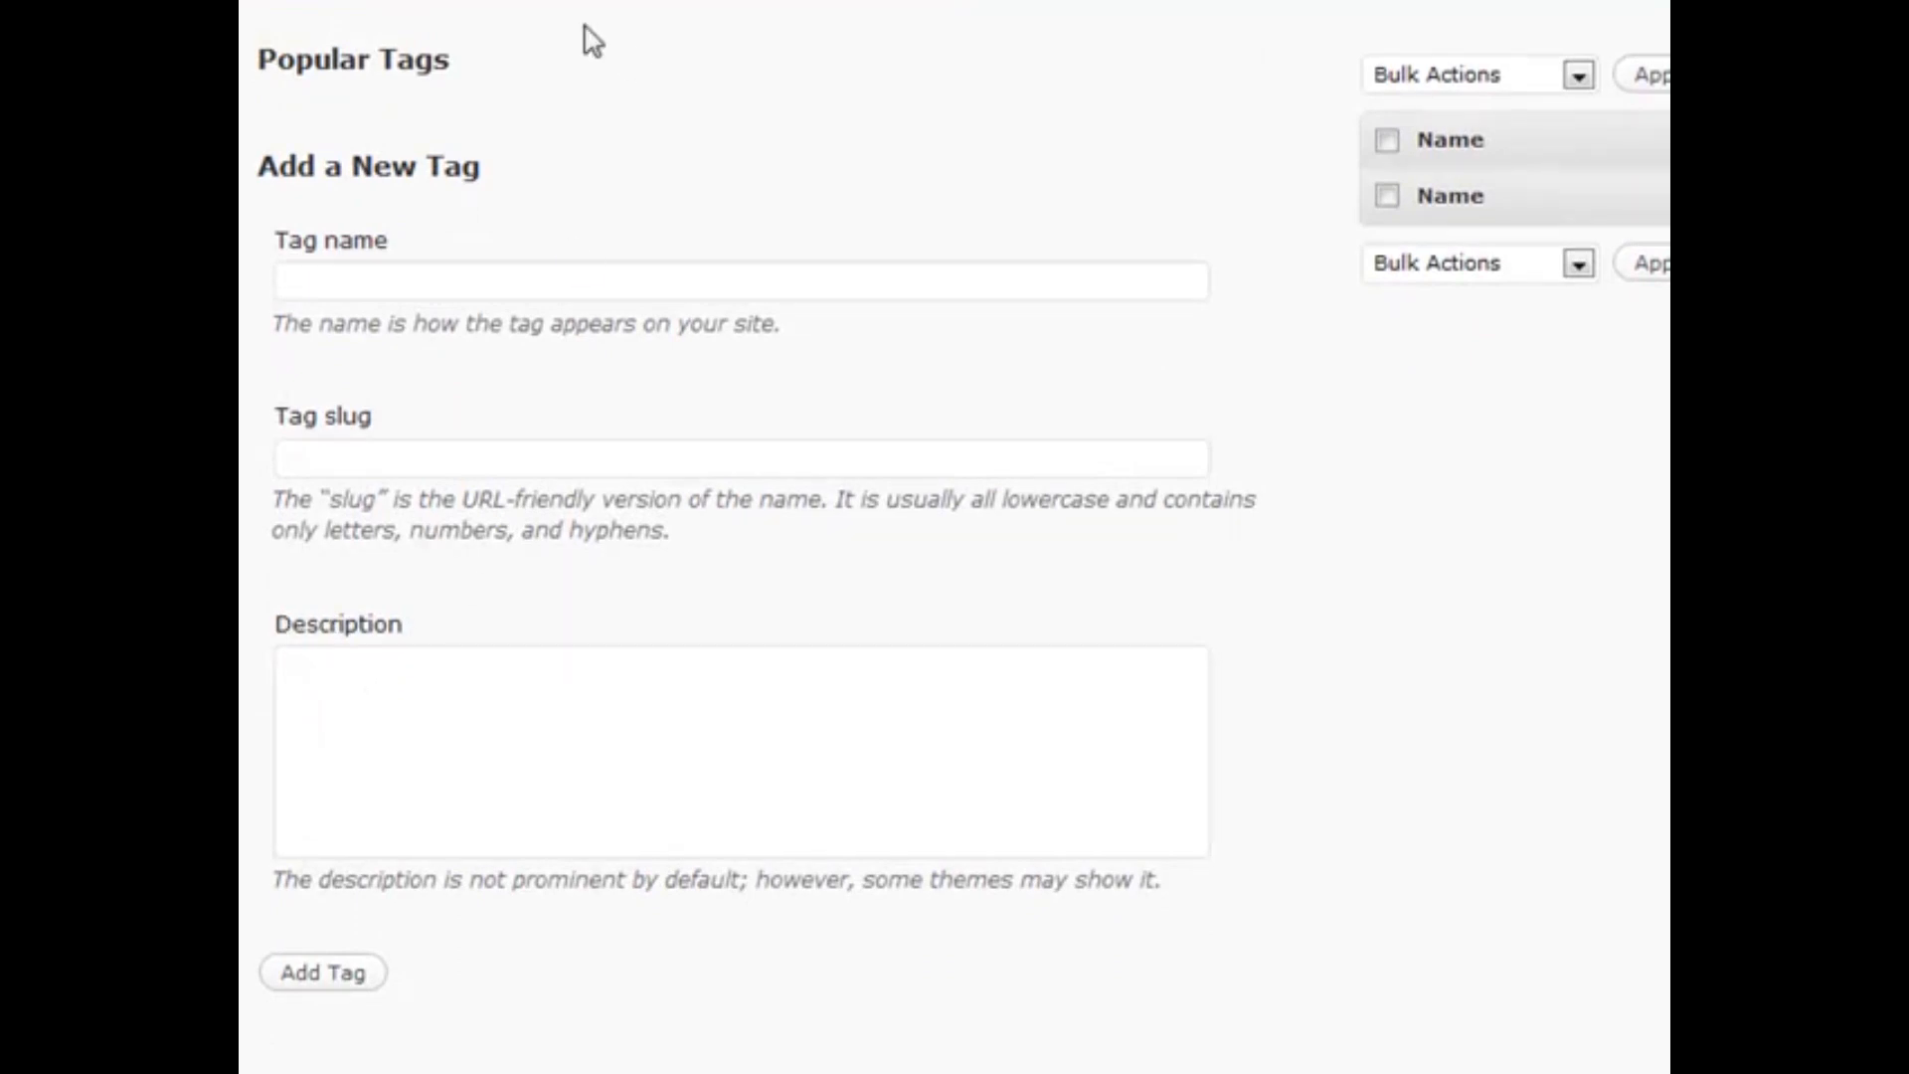
pyautogui.scroll(1, 462, 75)
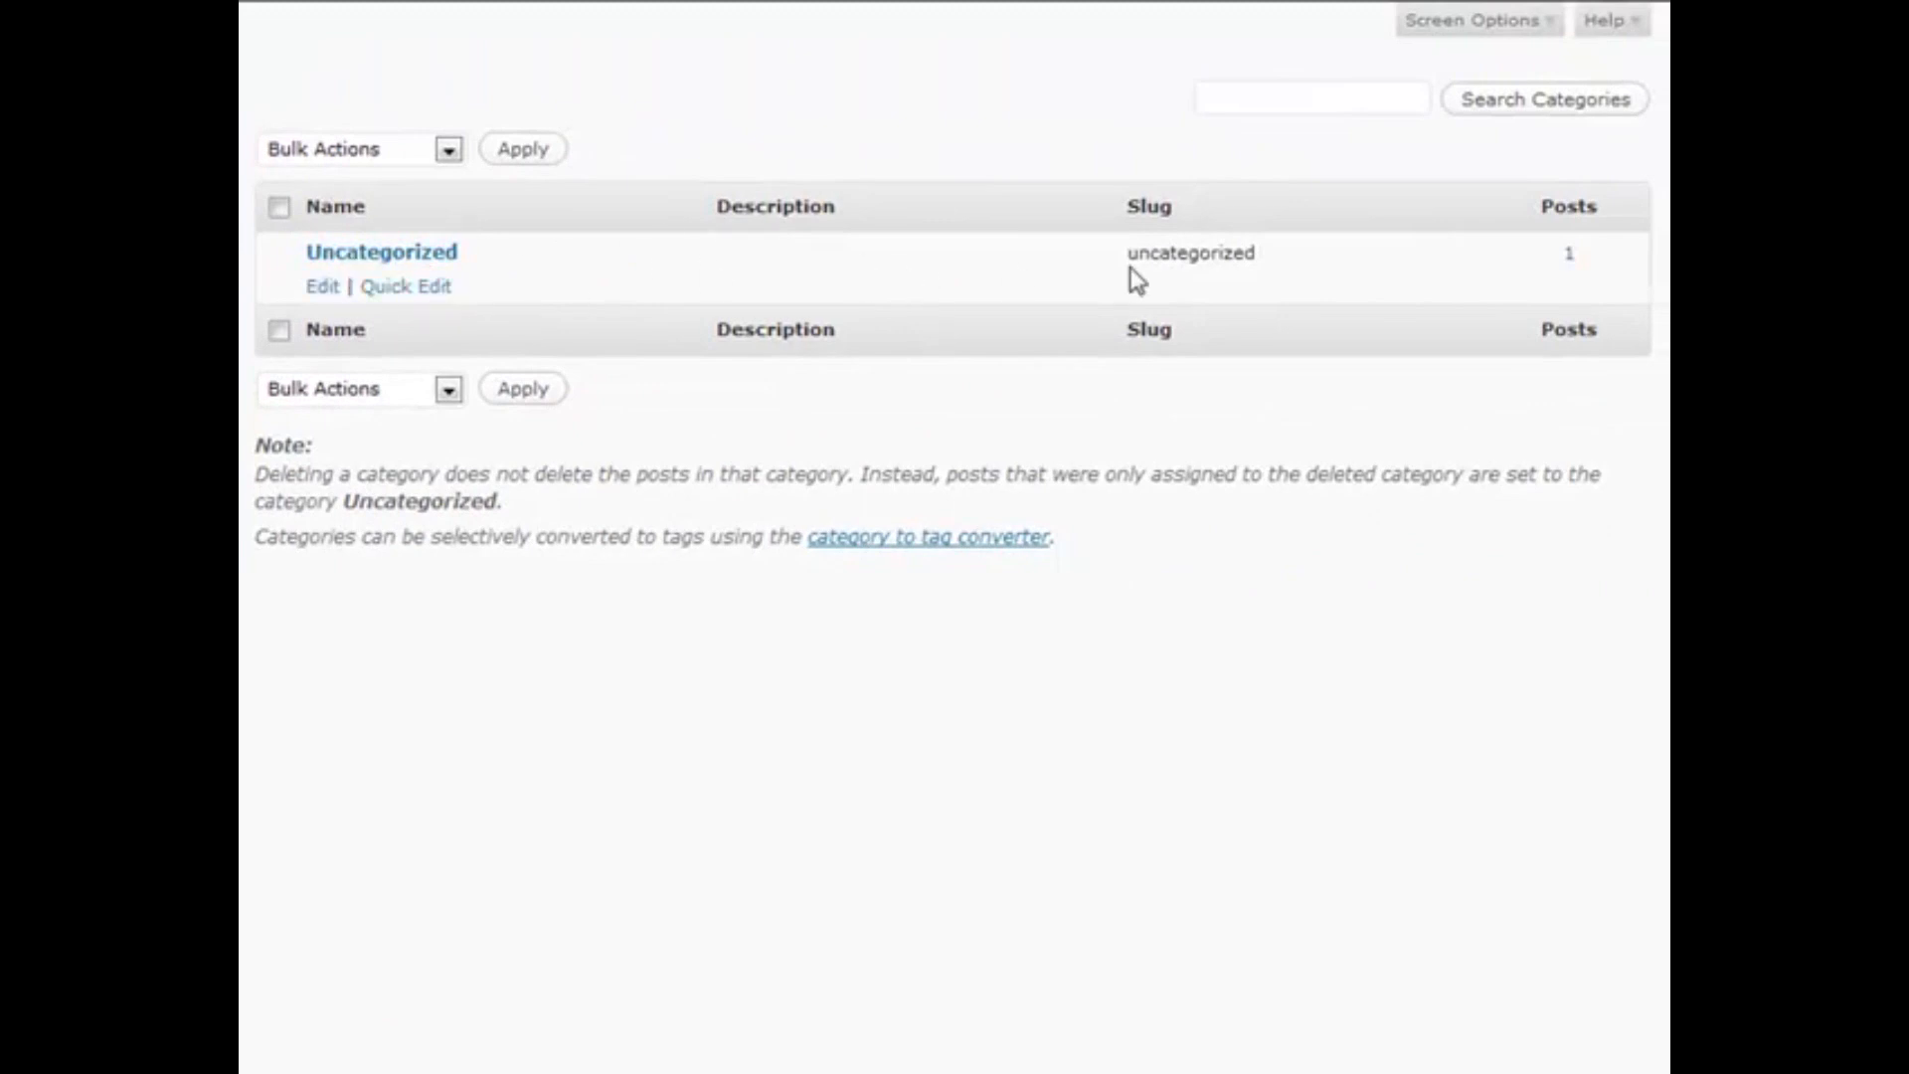
# Drag across text at the top right of the Categories page, then clear the selection
pyautogui.moveTo(1532, 261); pyautogui.dragTo(1583, 259)
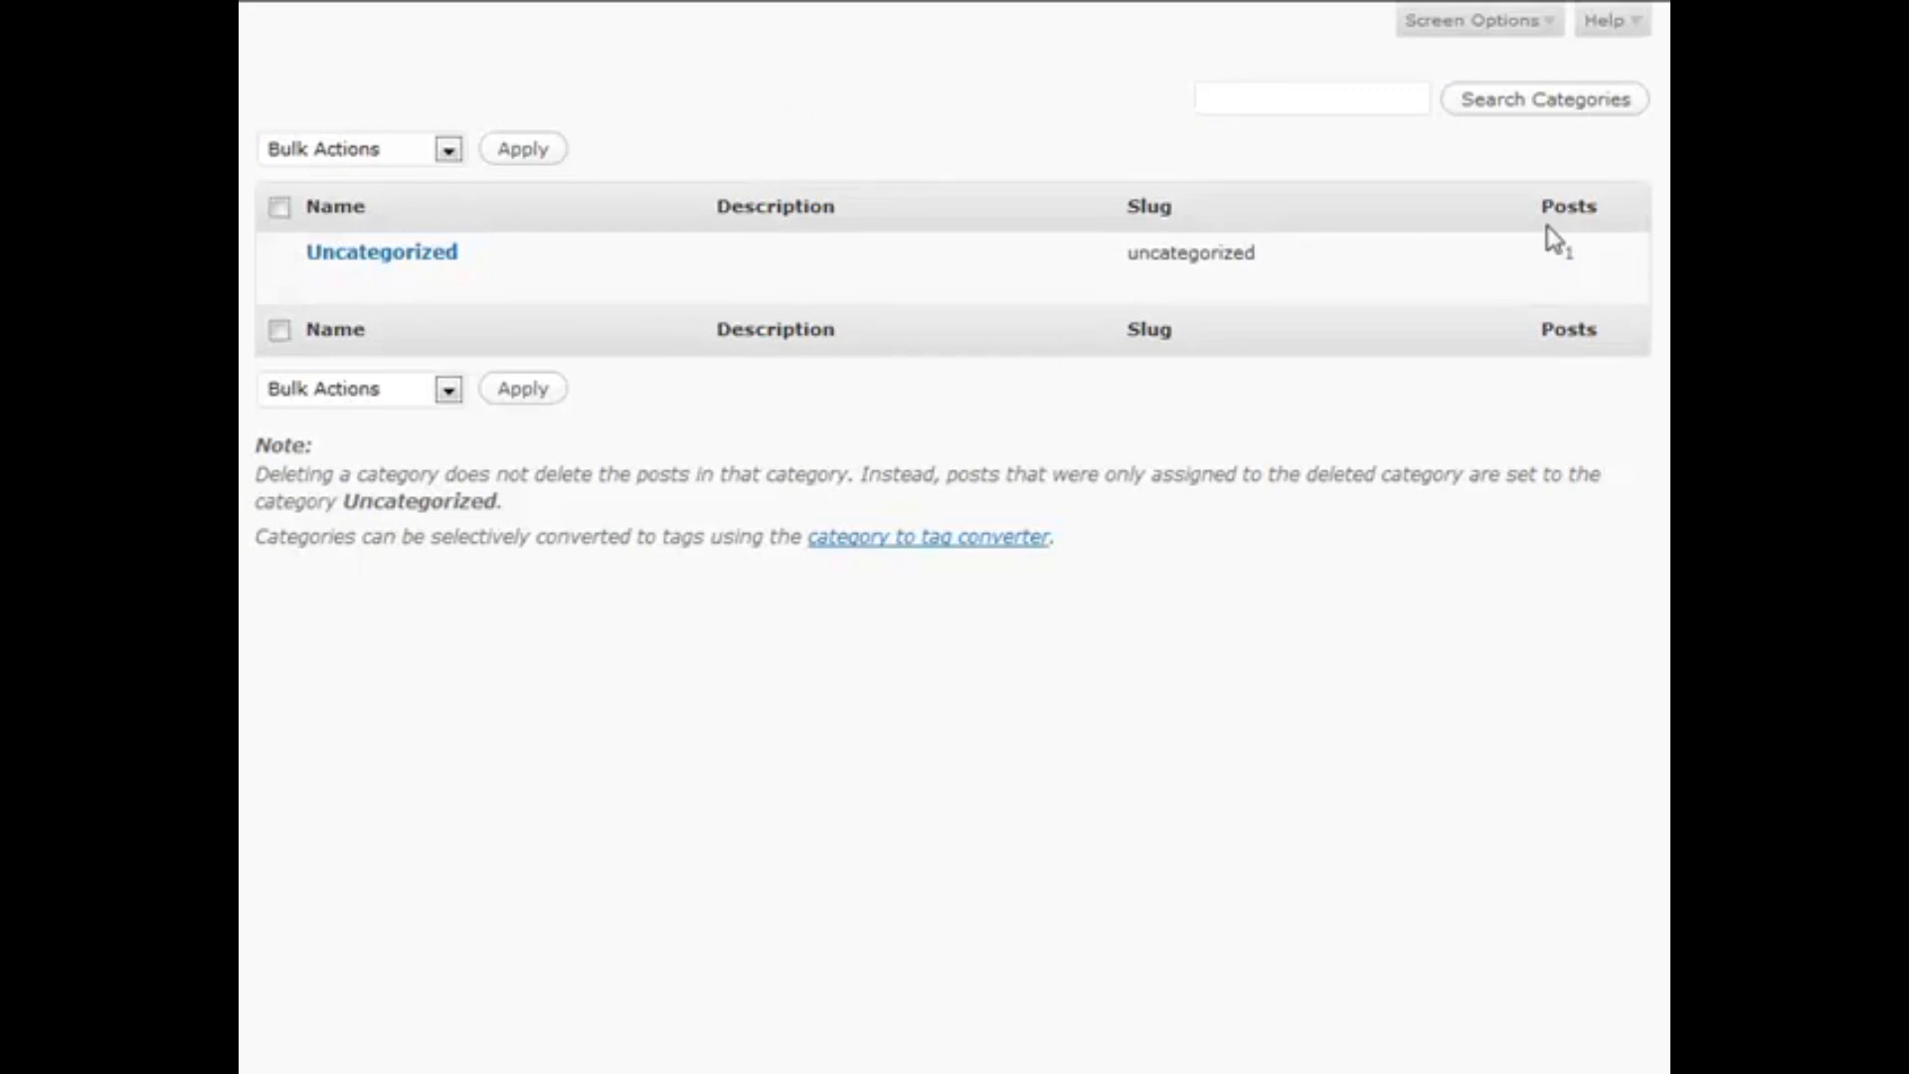
pyautogui.moveTo(1615, 272); pyautogui.dragTo(1530, 264)
pyautogui.click(1527, 261)
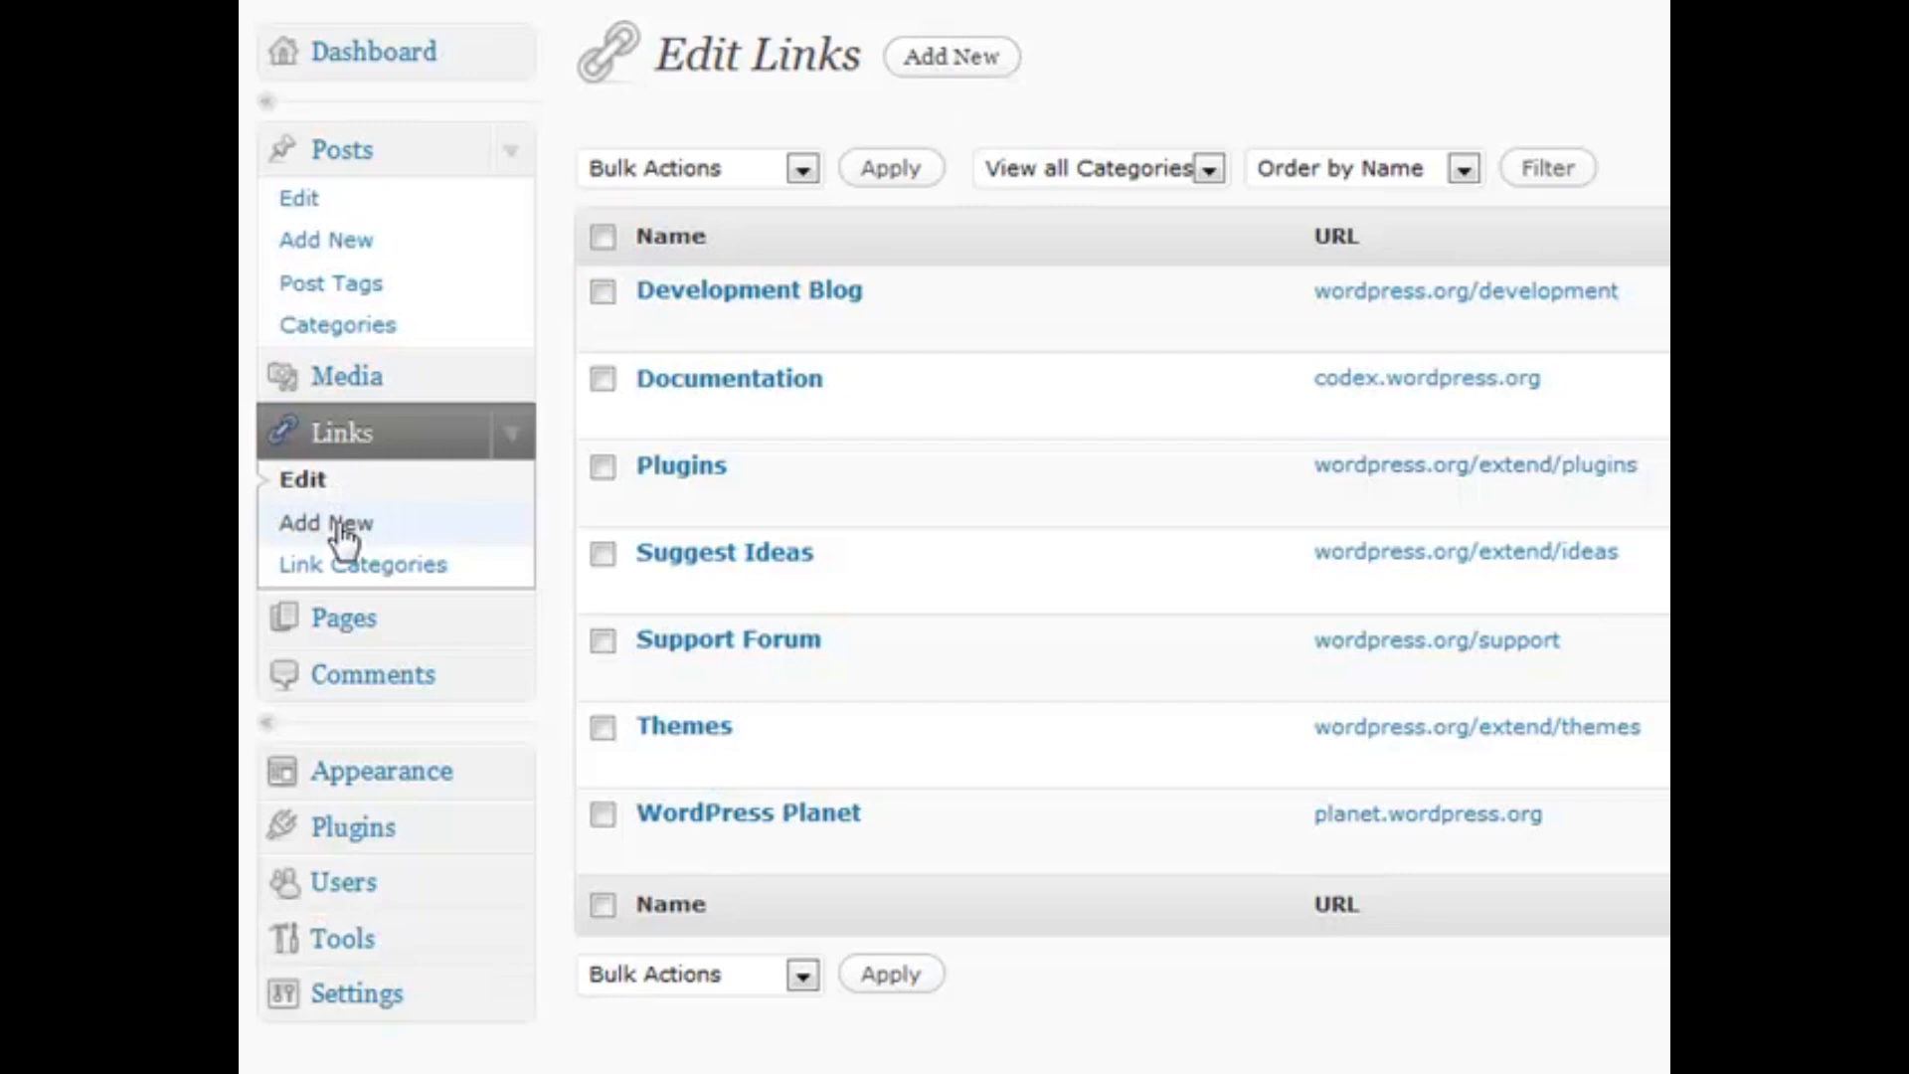
pyautogui.click(924, 74)
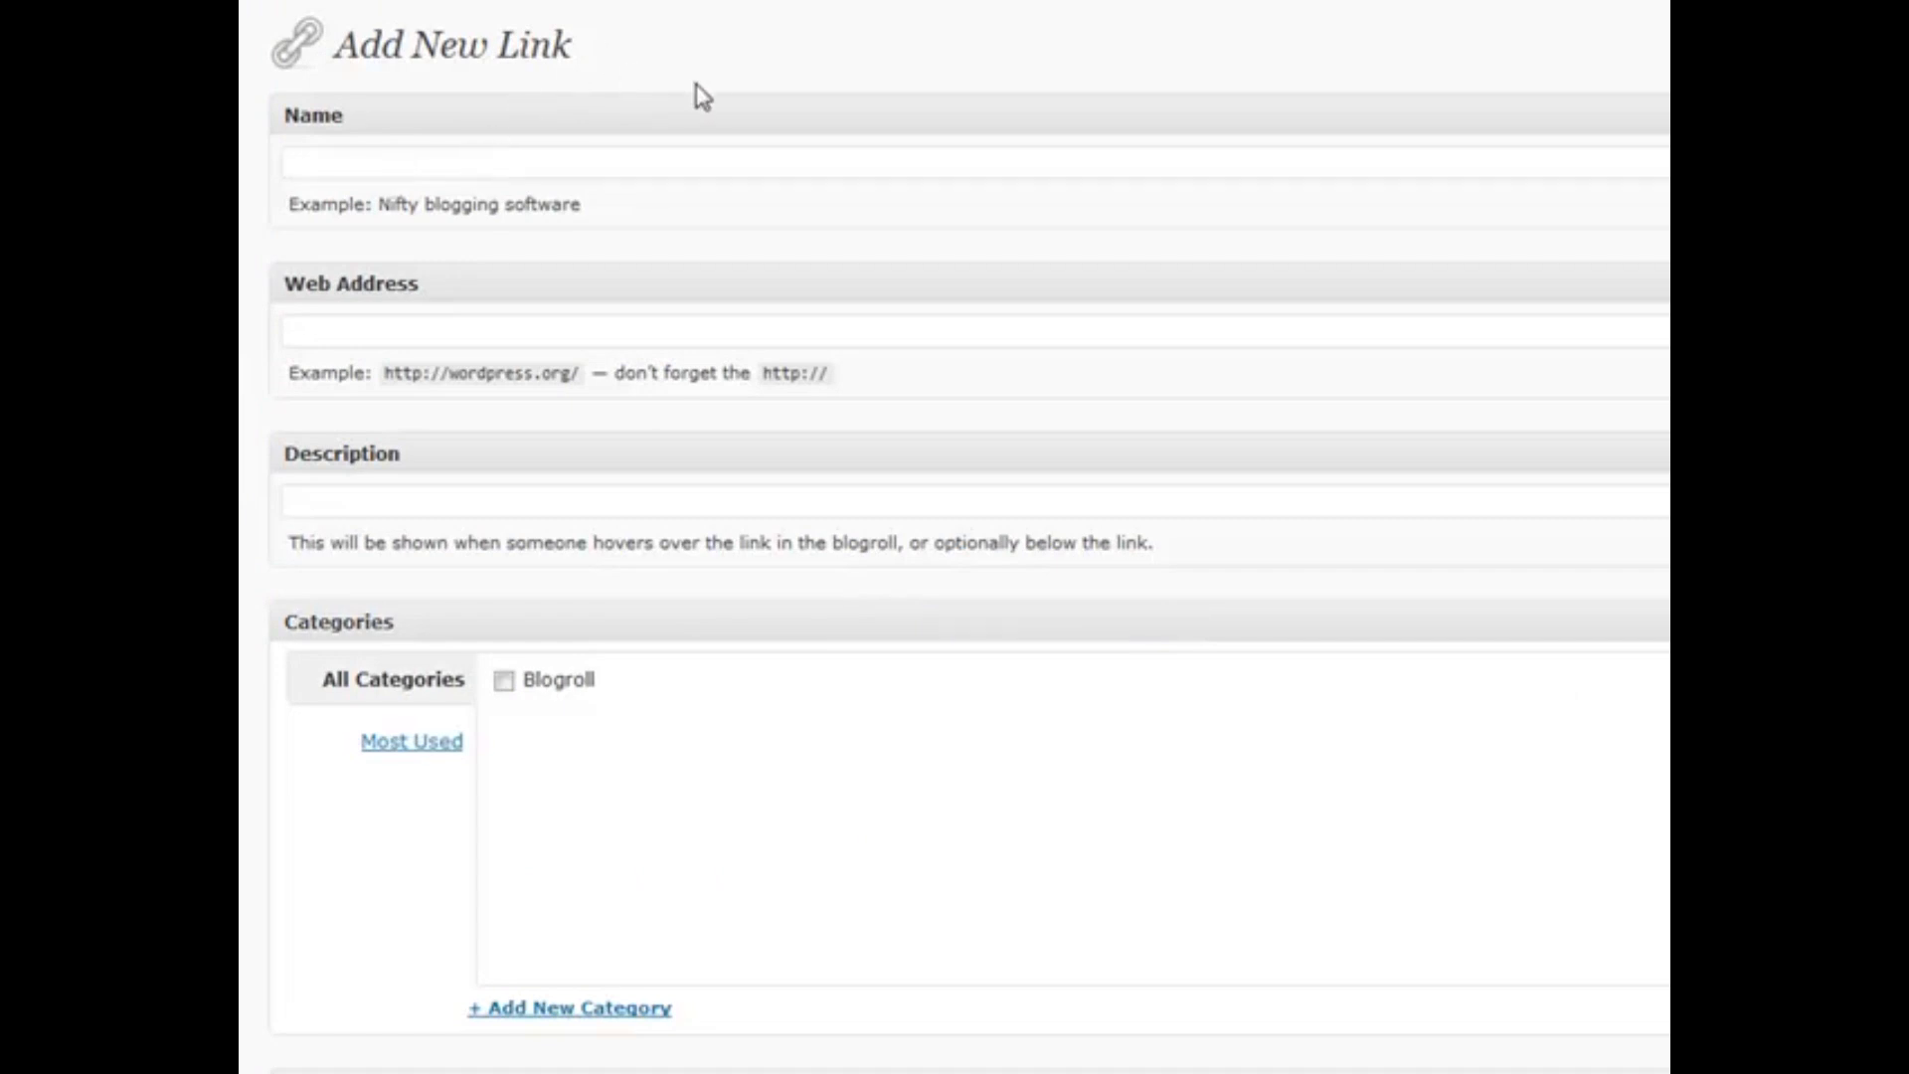
pyautogui.write('My New Link')
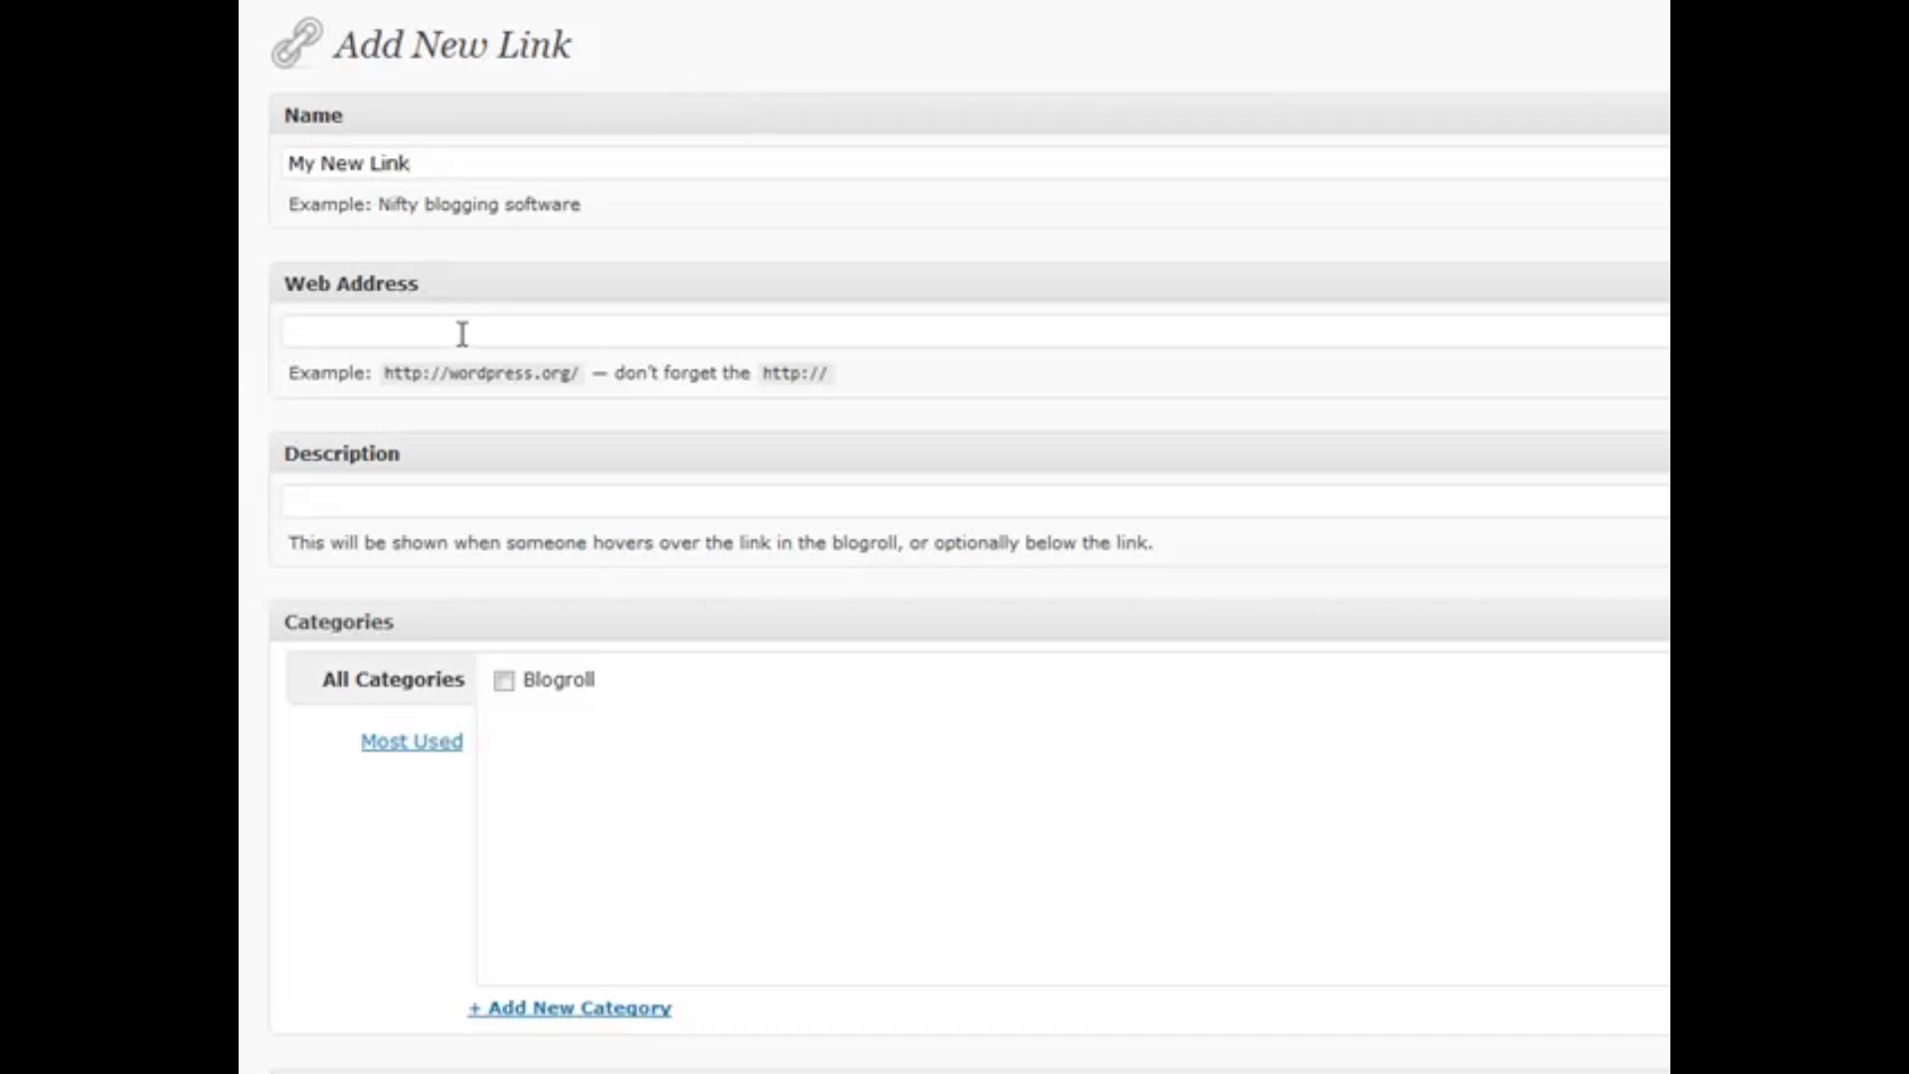
pyautogui.click(462, 334)
pyautogui.write('http://google.com/')
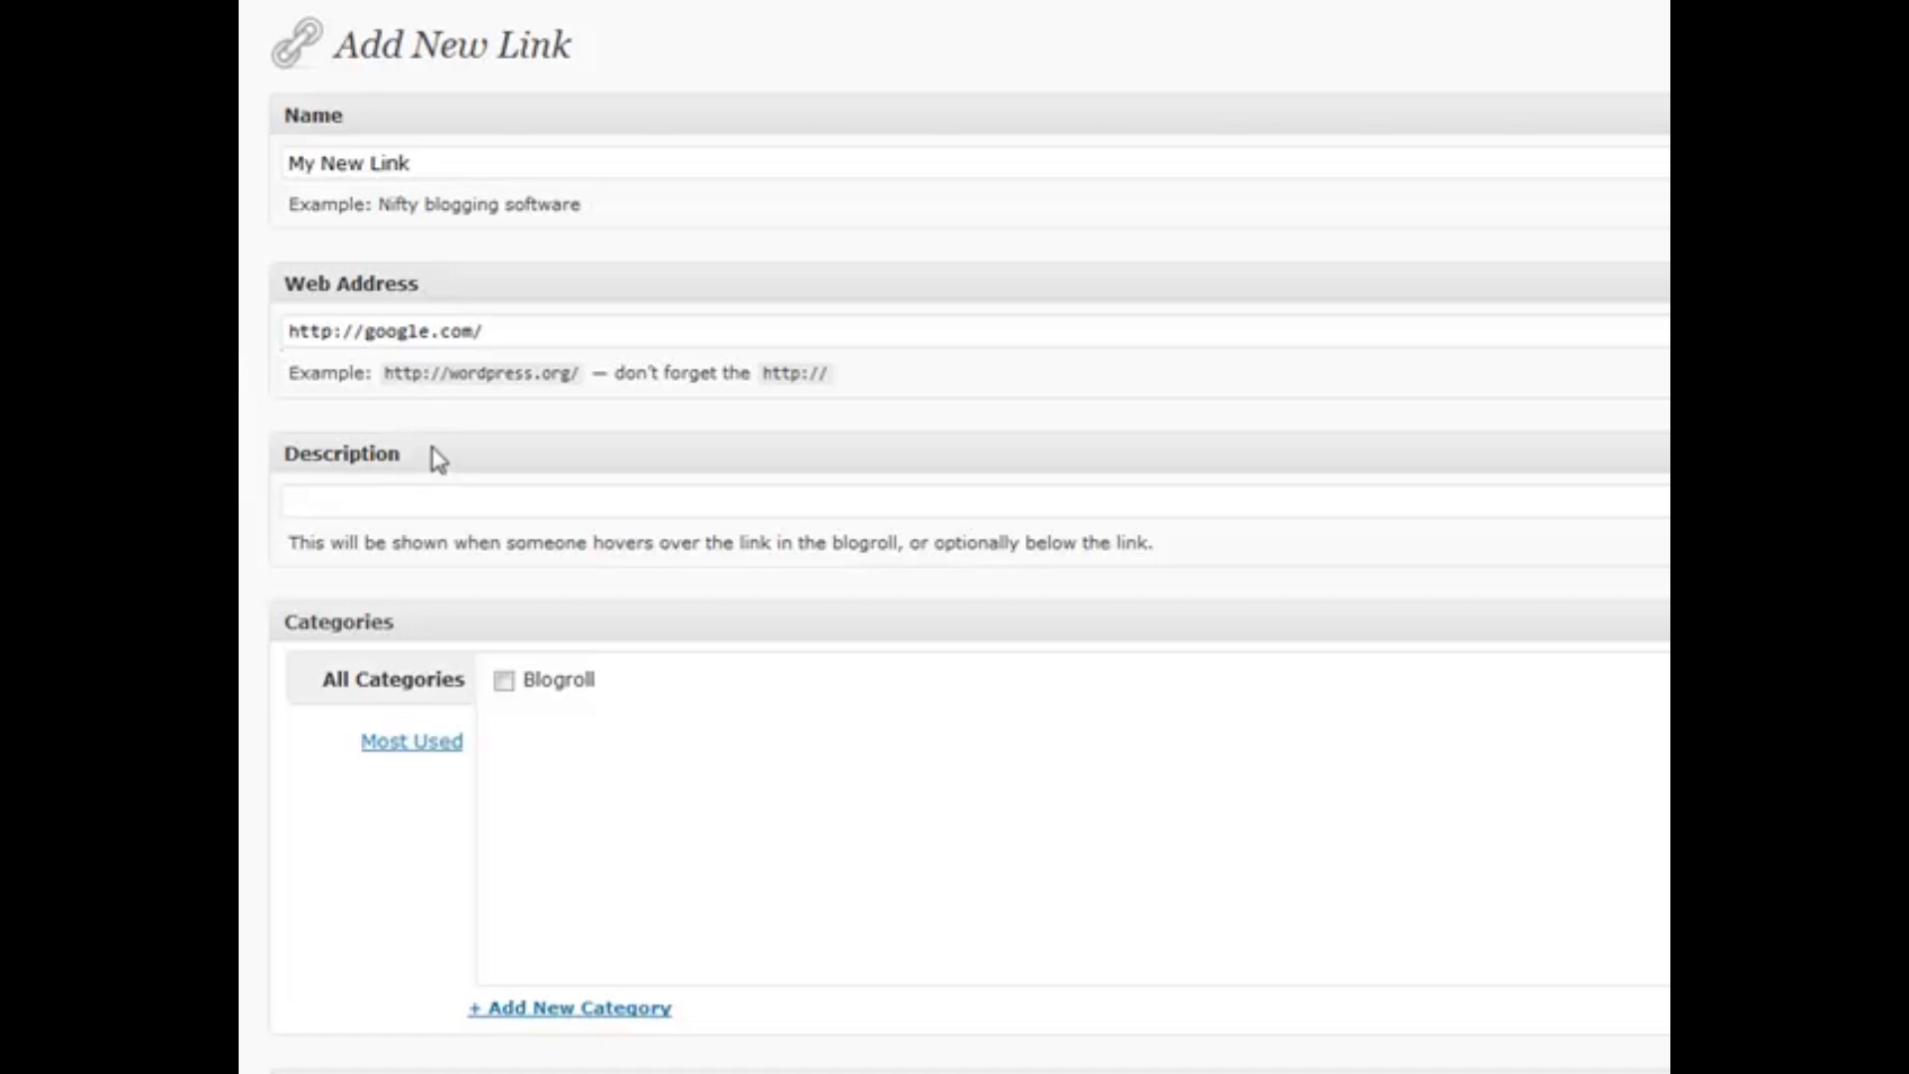
pyautogui.click(446, 504)
# Give the link the description 'Google' and file it under the Blogroll category
pyautogui.write('Google')
pyautogui.scroll(-2, 446, 502)
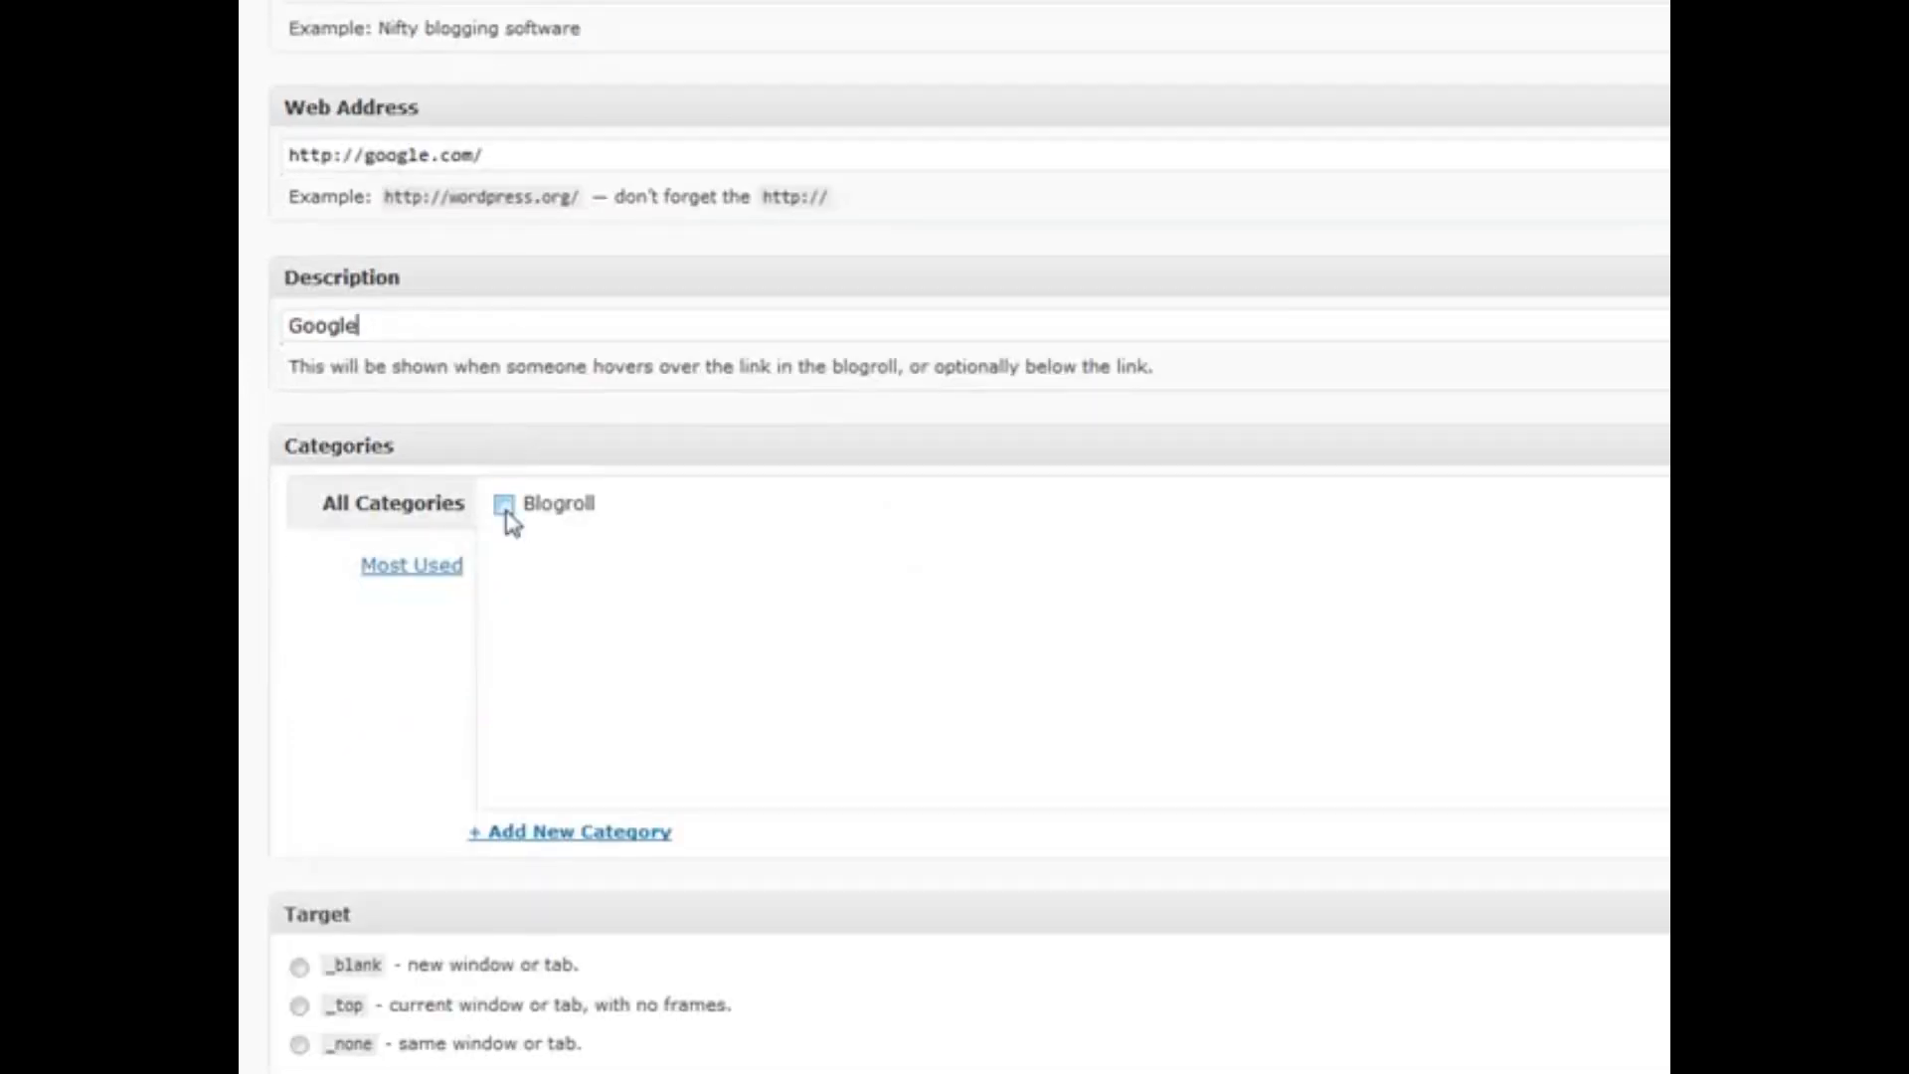
pyautogui.click(504, 507)
pyautogui.scroll(-7, 479, 587)
pyautogui.scroll(-2, 363, 611)
pyautogui.scroll(5, 443, 792)
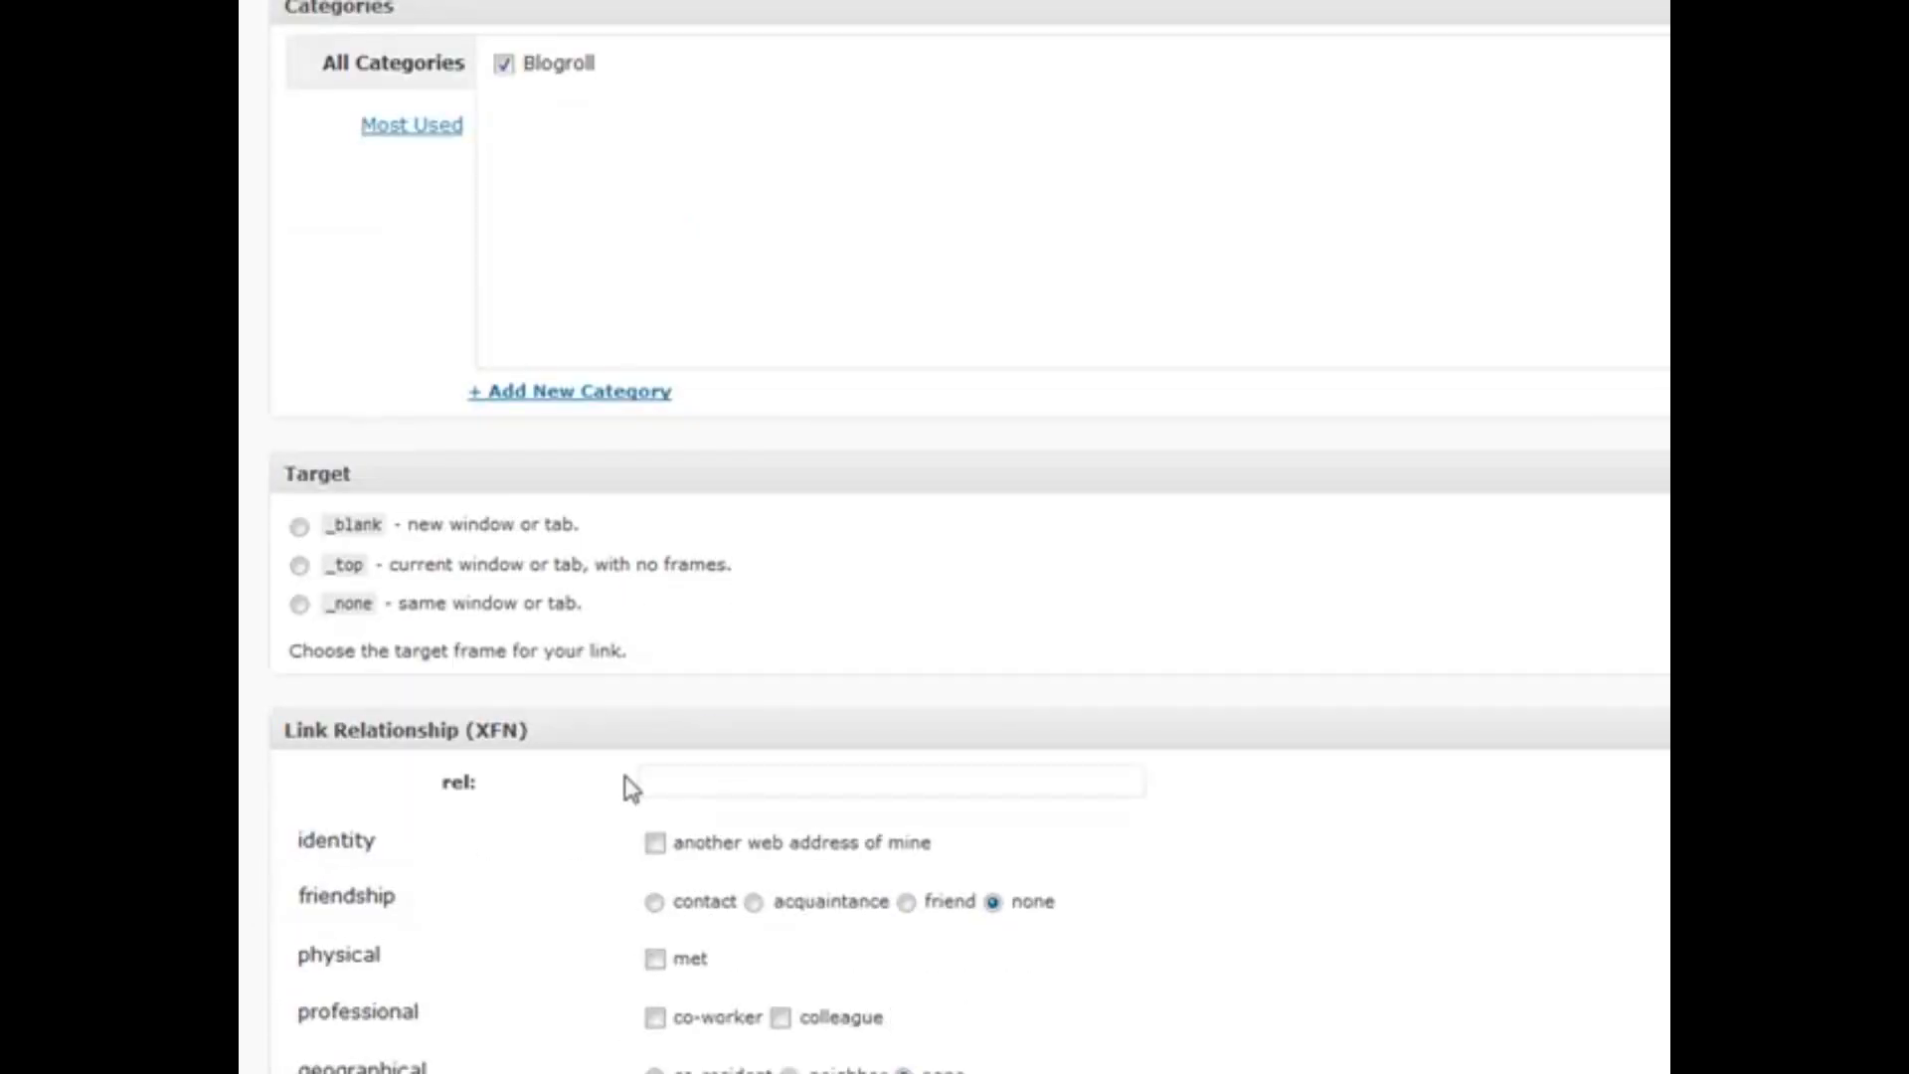
pyautogui.scroll(3, 626, 762)
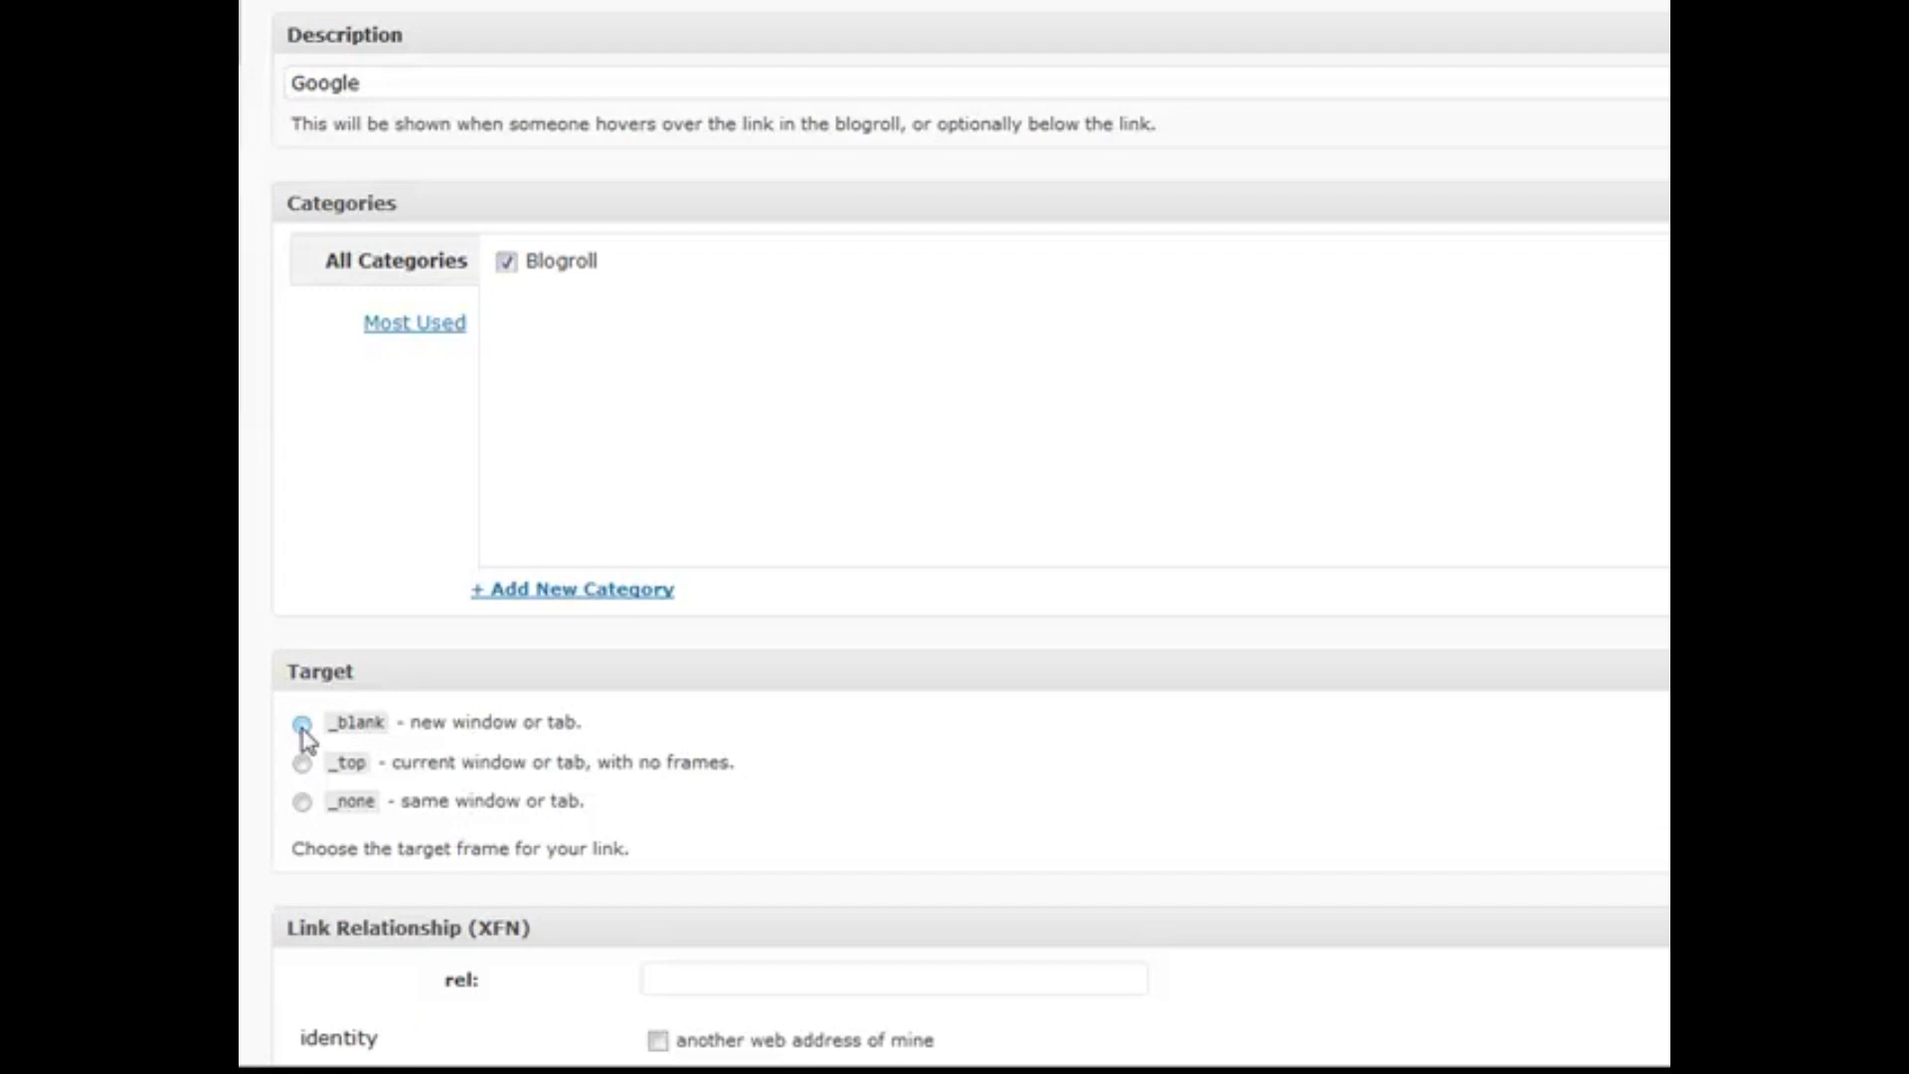
# Set the link's target to _blank and scroll through the rest of the form
pyautogui.click(302, 725)
pyautogui.scroll(-8, 839, 567)
pyautogui.scroll(-2, 487, 601)
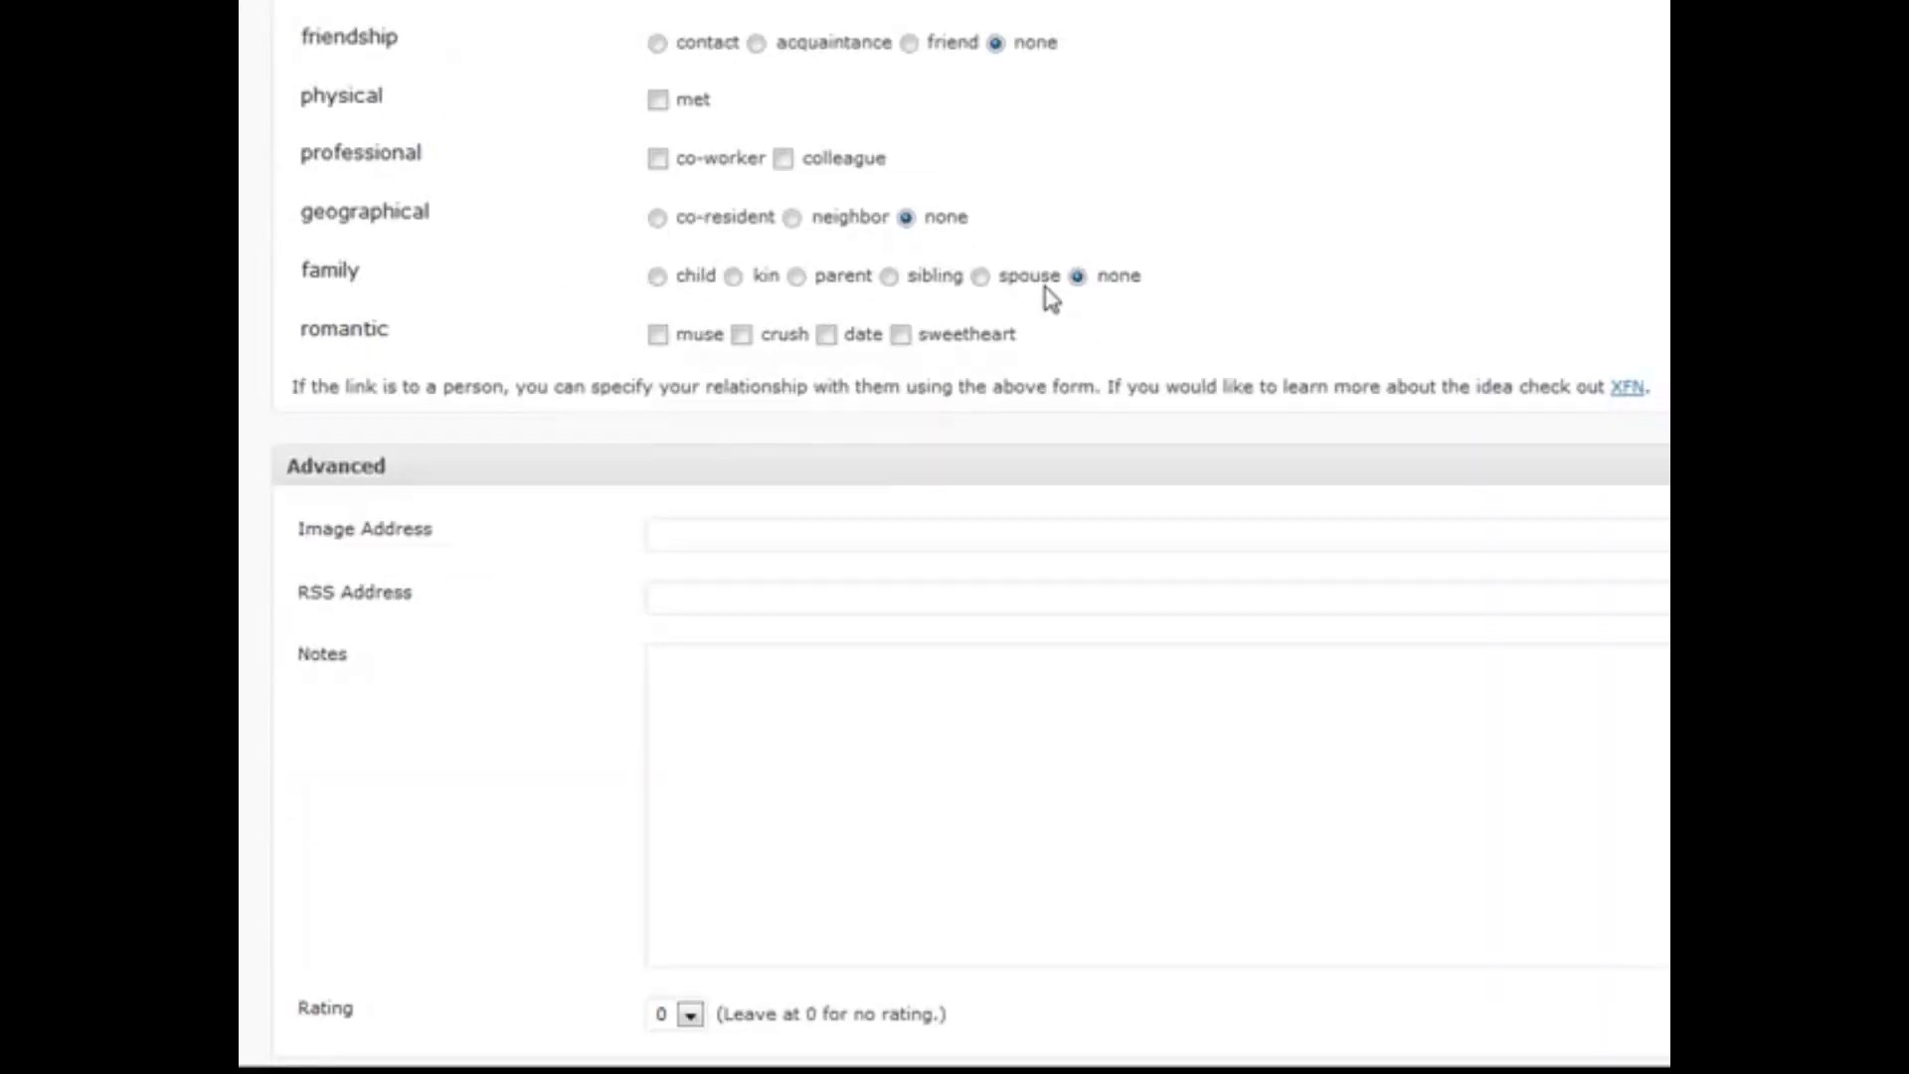
pyautogui.scroll(-2, 609, 469)
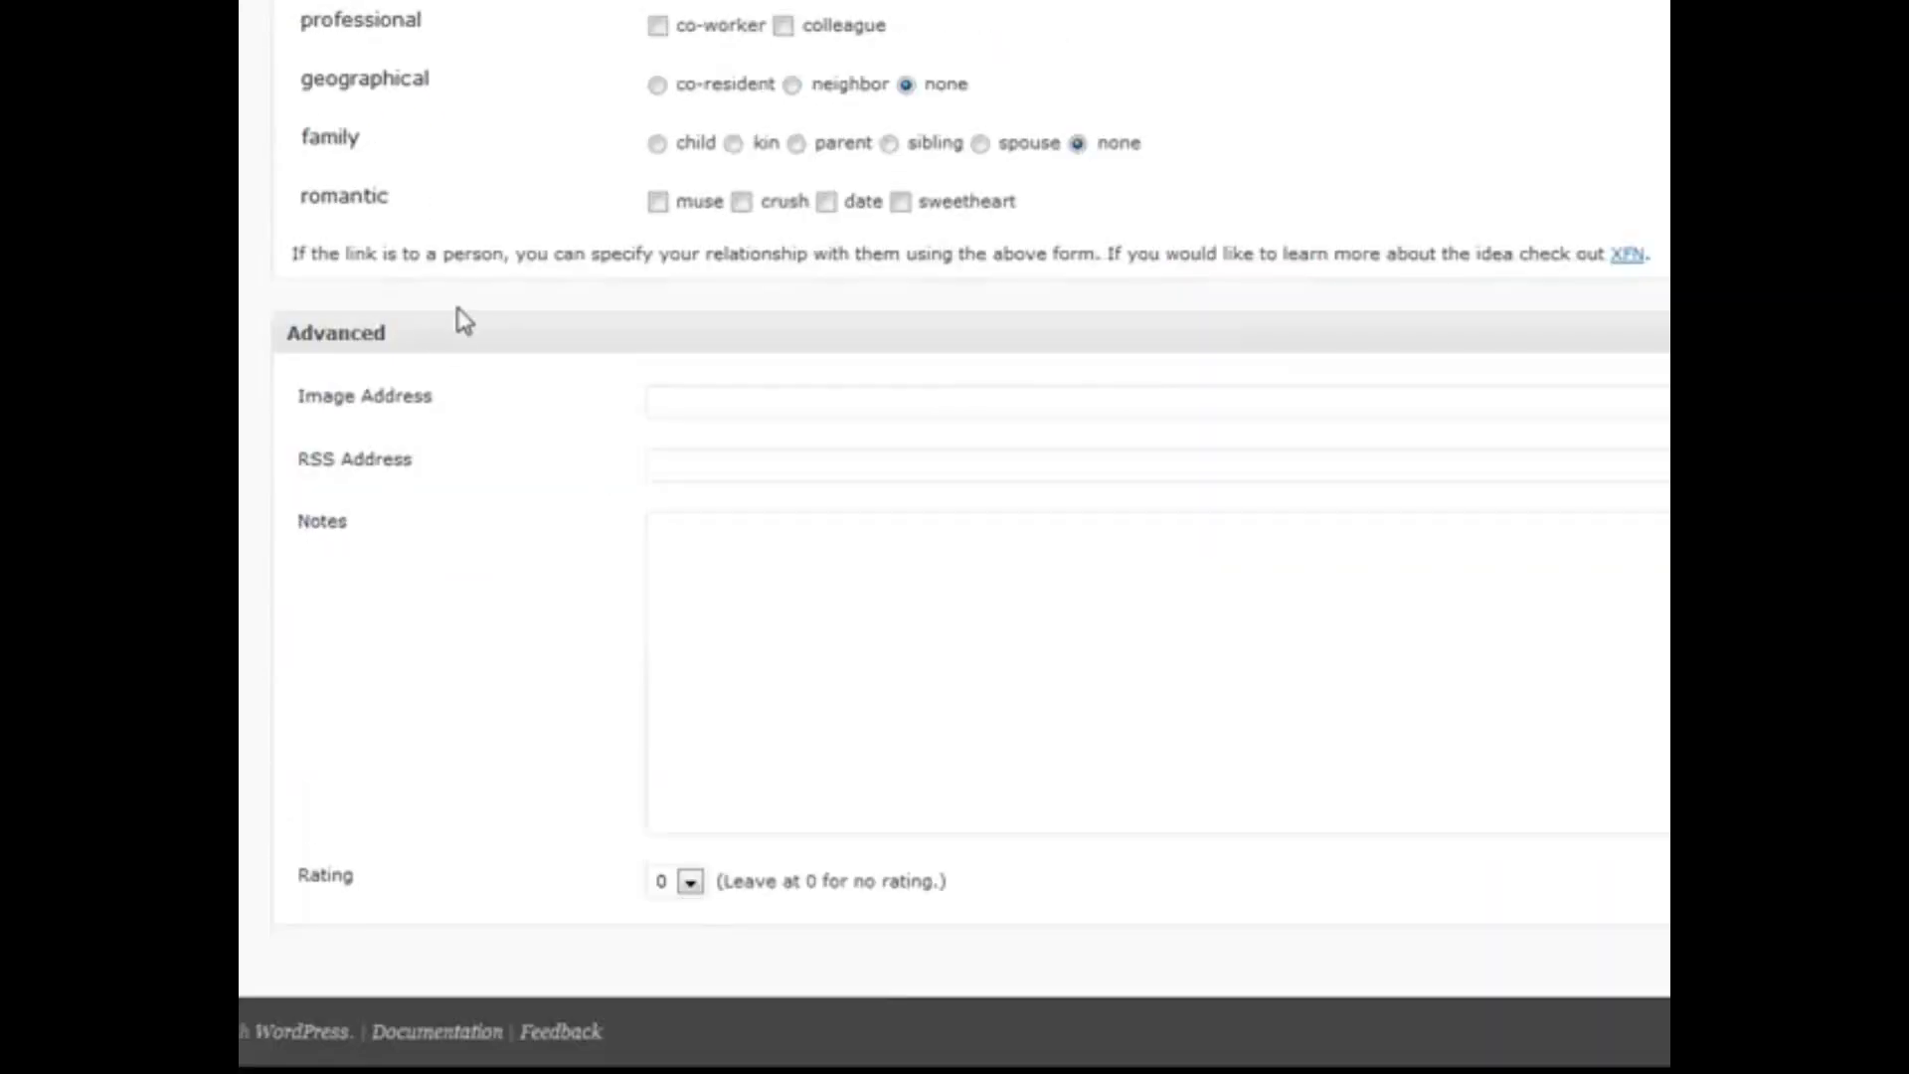
pyautogui.scroll(12, 1150, 550)
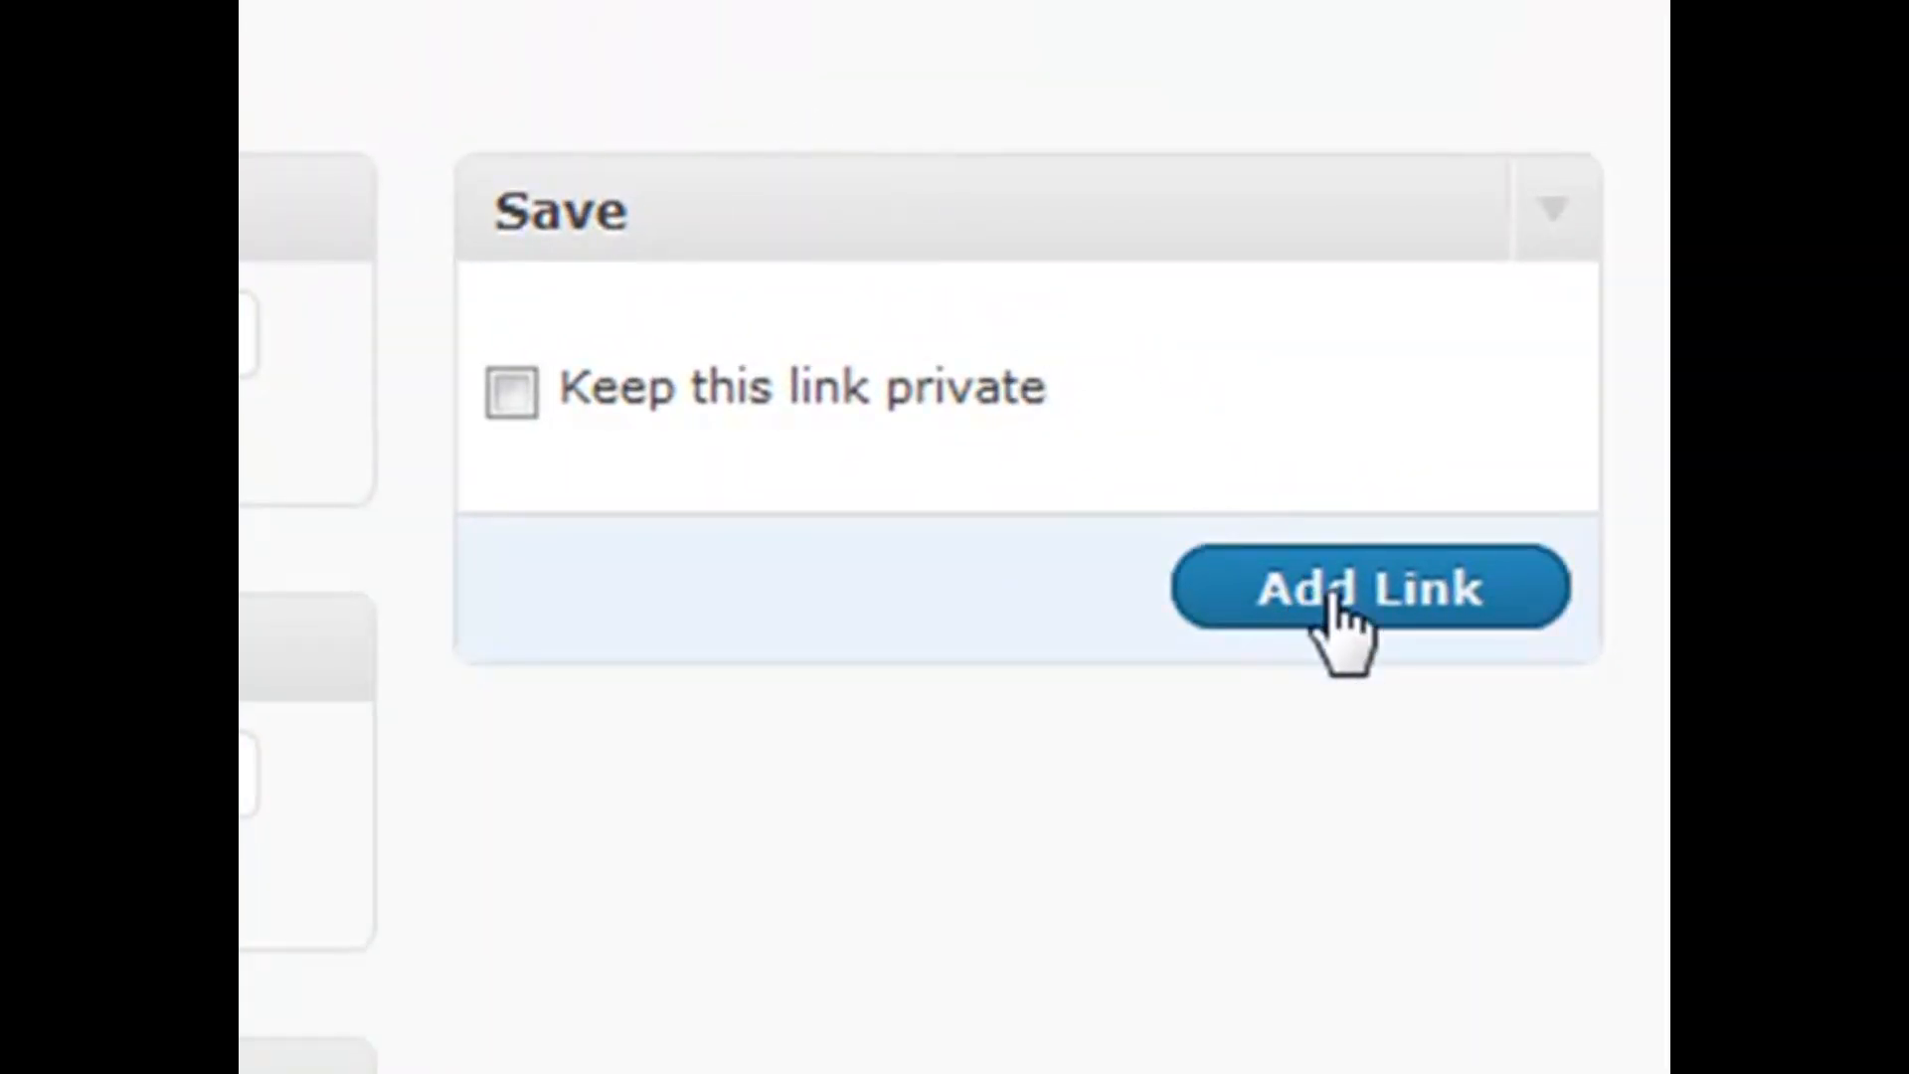
# Save My New Link with Add Link and select text on the resulting page
pyautogui.click(1342, 612)
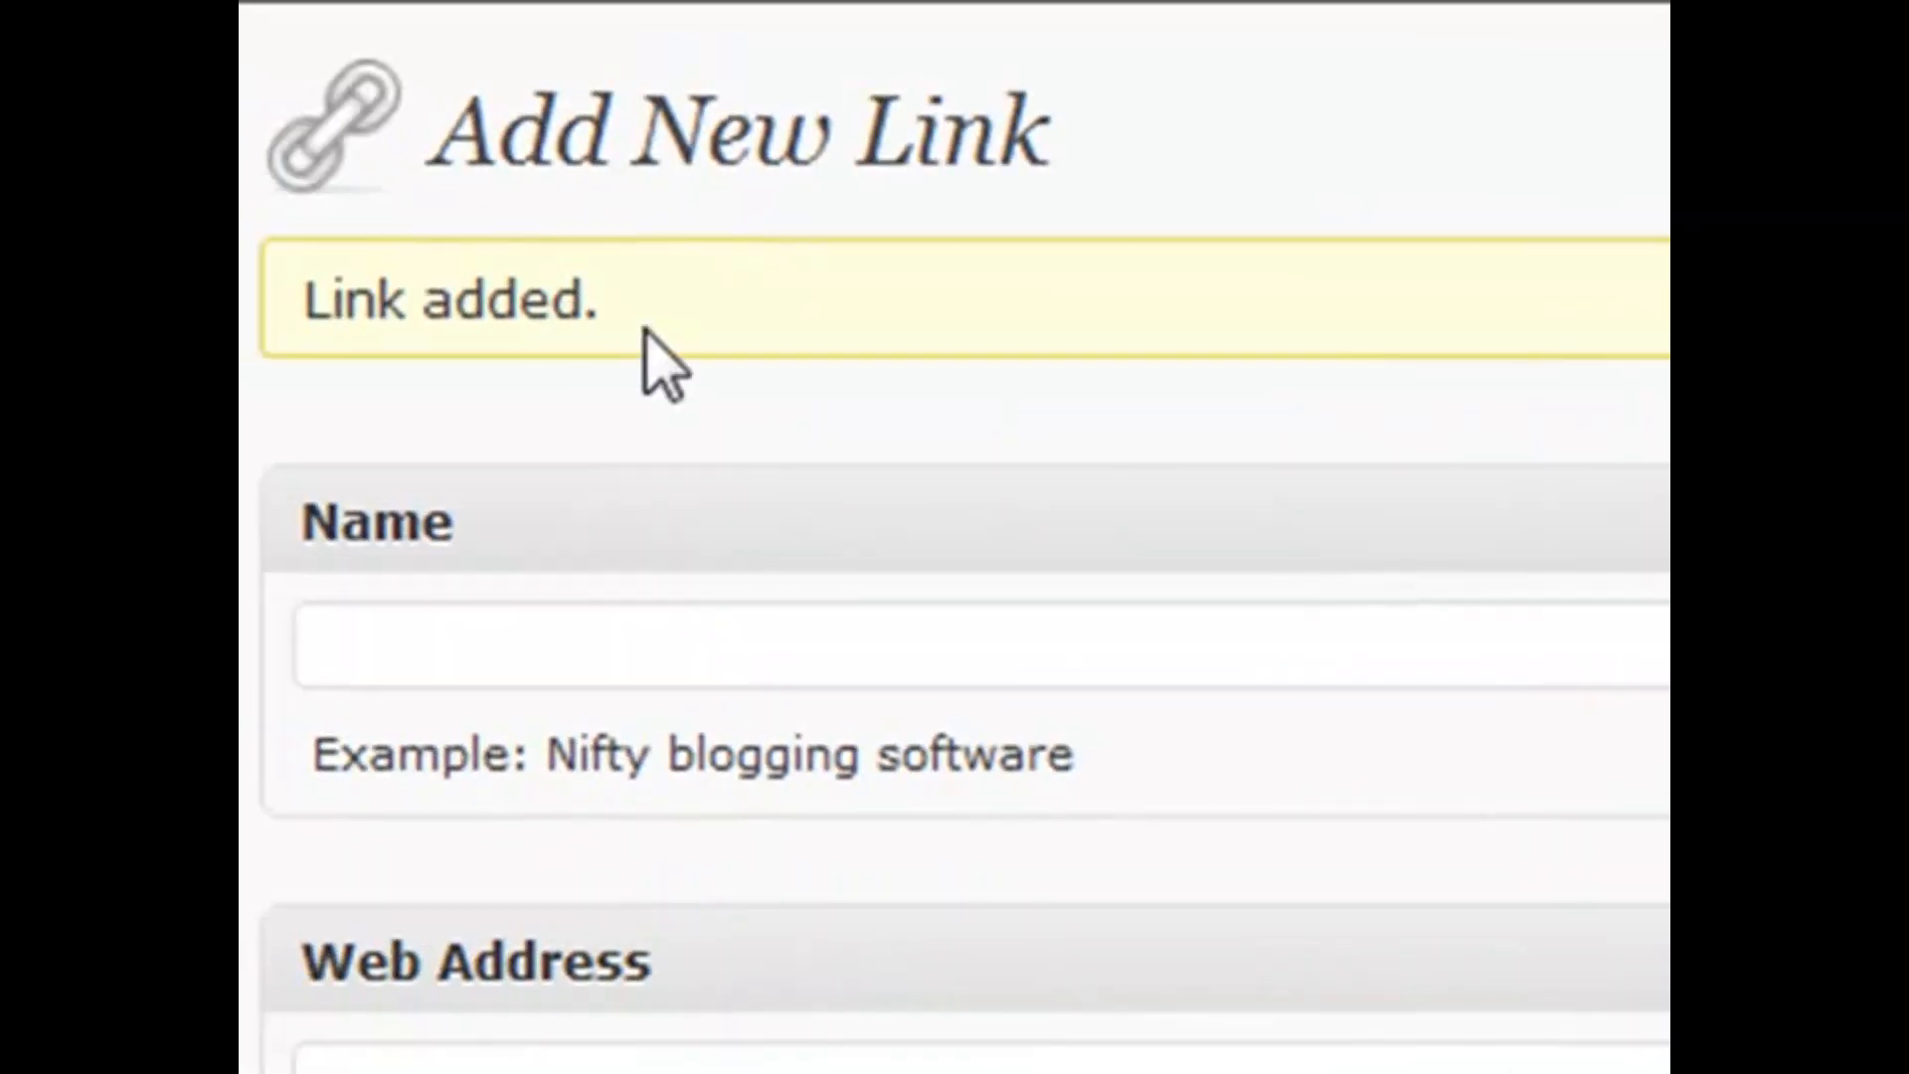
pyautogui.moveTo(645, 338); pyautogui.dragTo(324, 285)
pyautogui.click(660, 311)
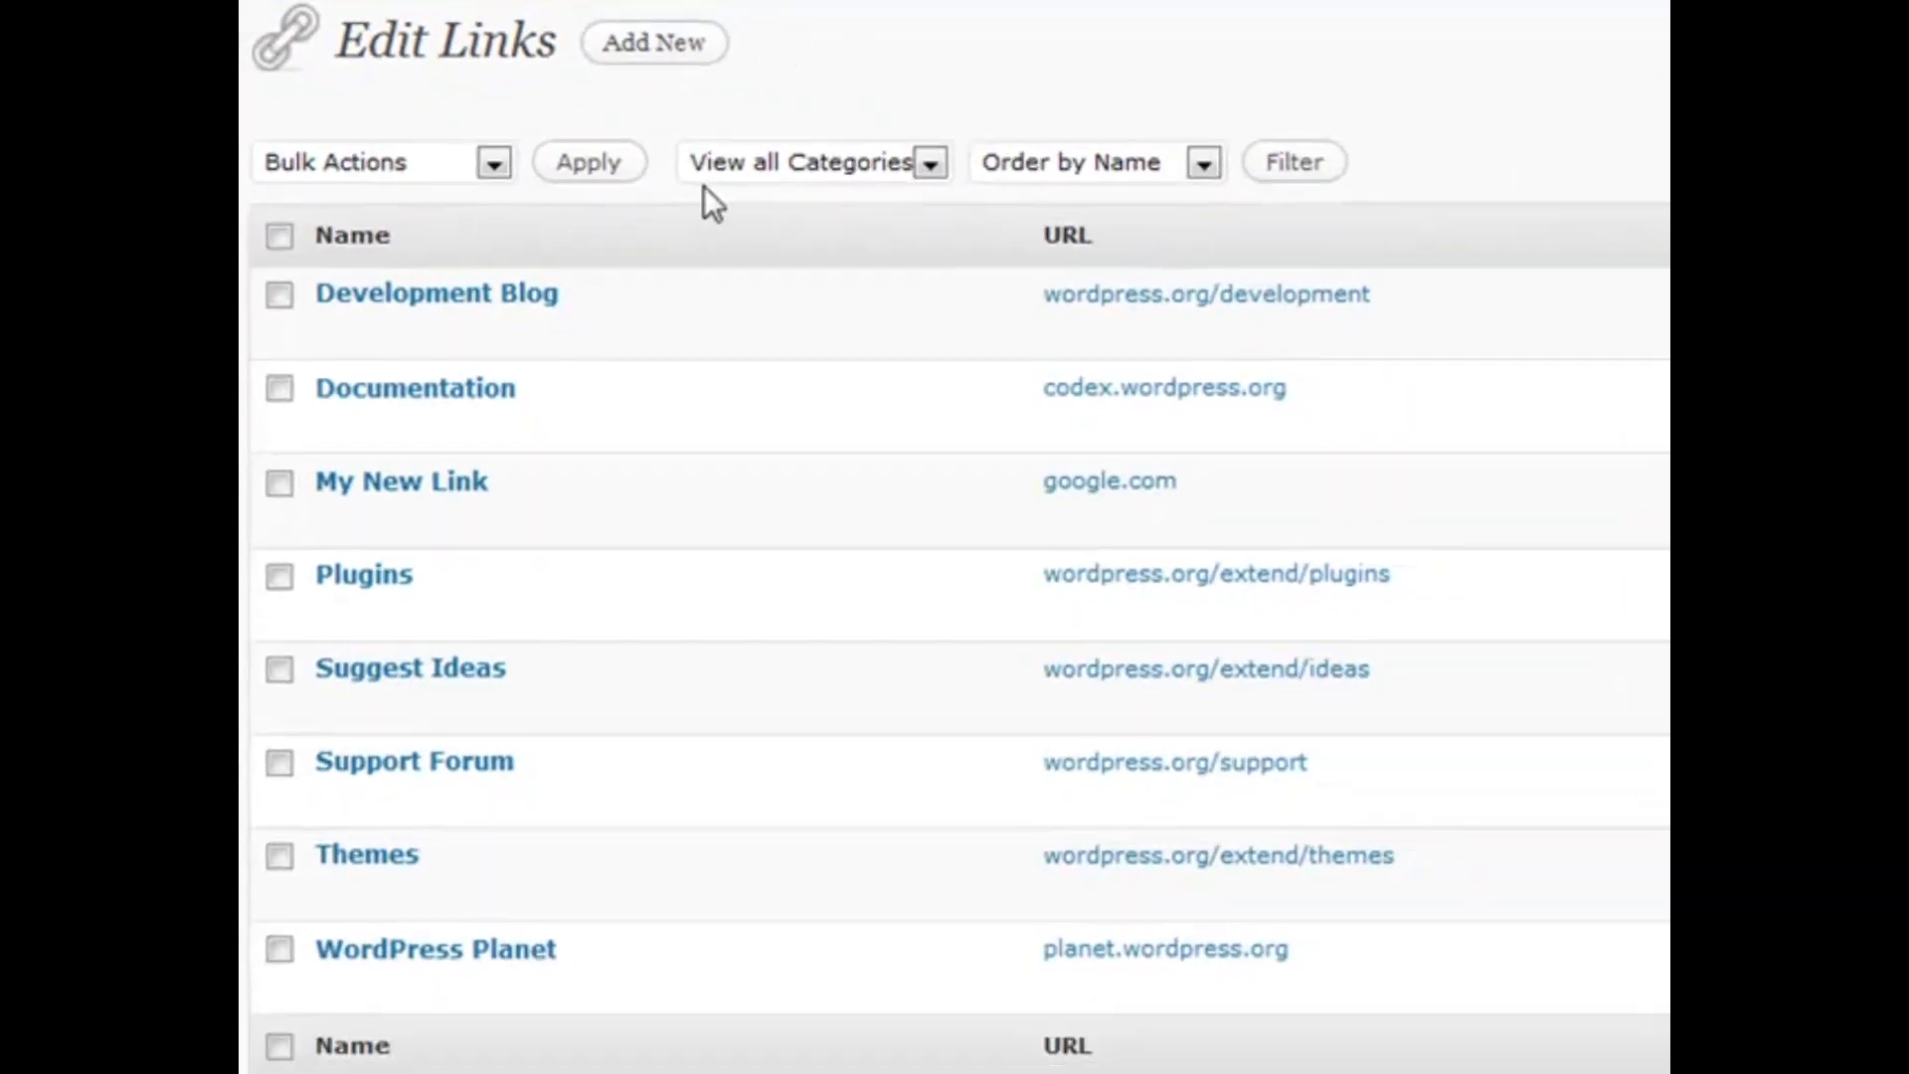
pyautogui.moveTo(537, 310)
pyautogui.moveTo(372, 497)
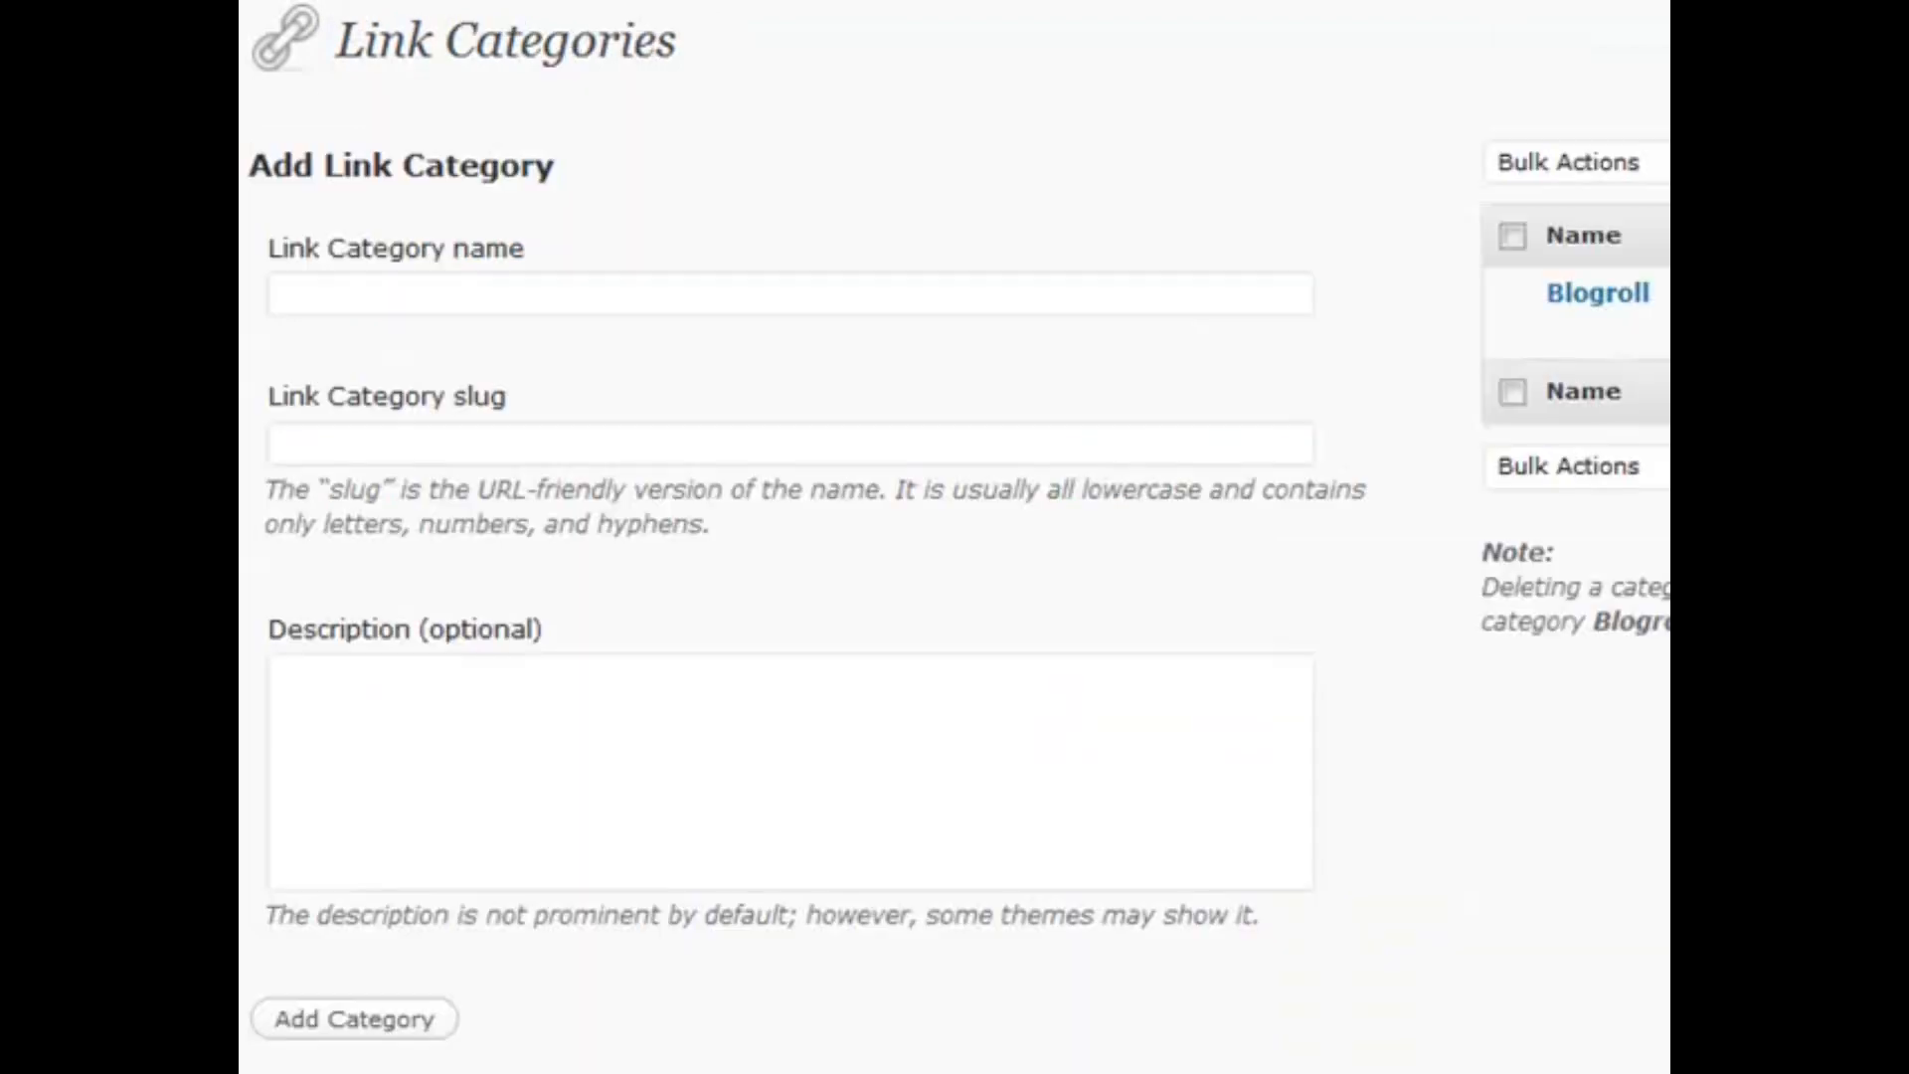
# Make a short drag near the top edge of the admin screen
pyautogui.moveTo(682, 52)
pyautogui.mouseDown()
pyautogui.moveTo(405, 45)
pyautogui.moveTo(673, 40)
pyautogui.mouseUp()
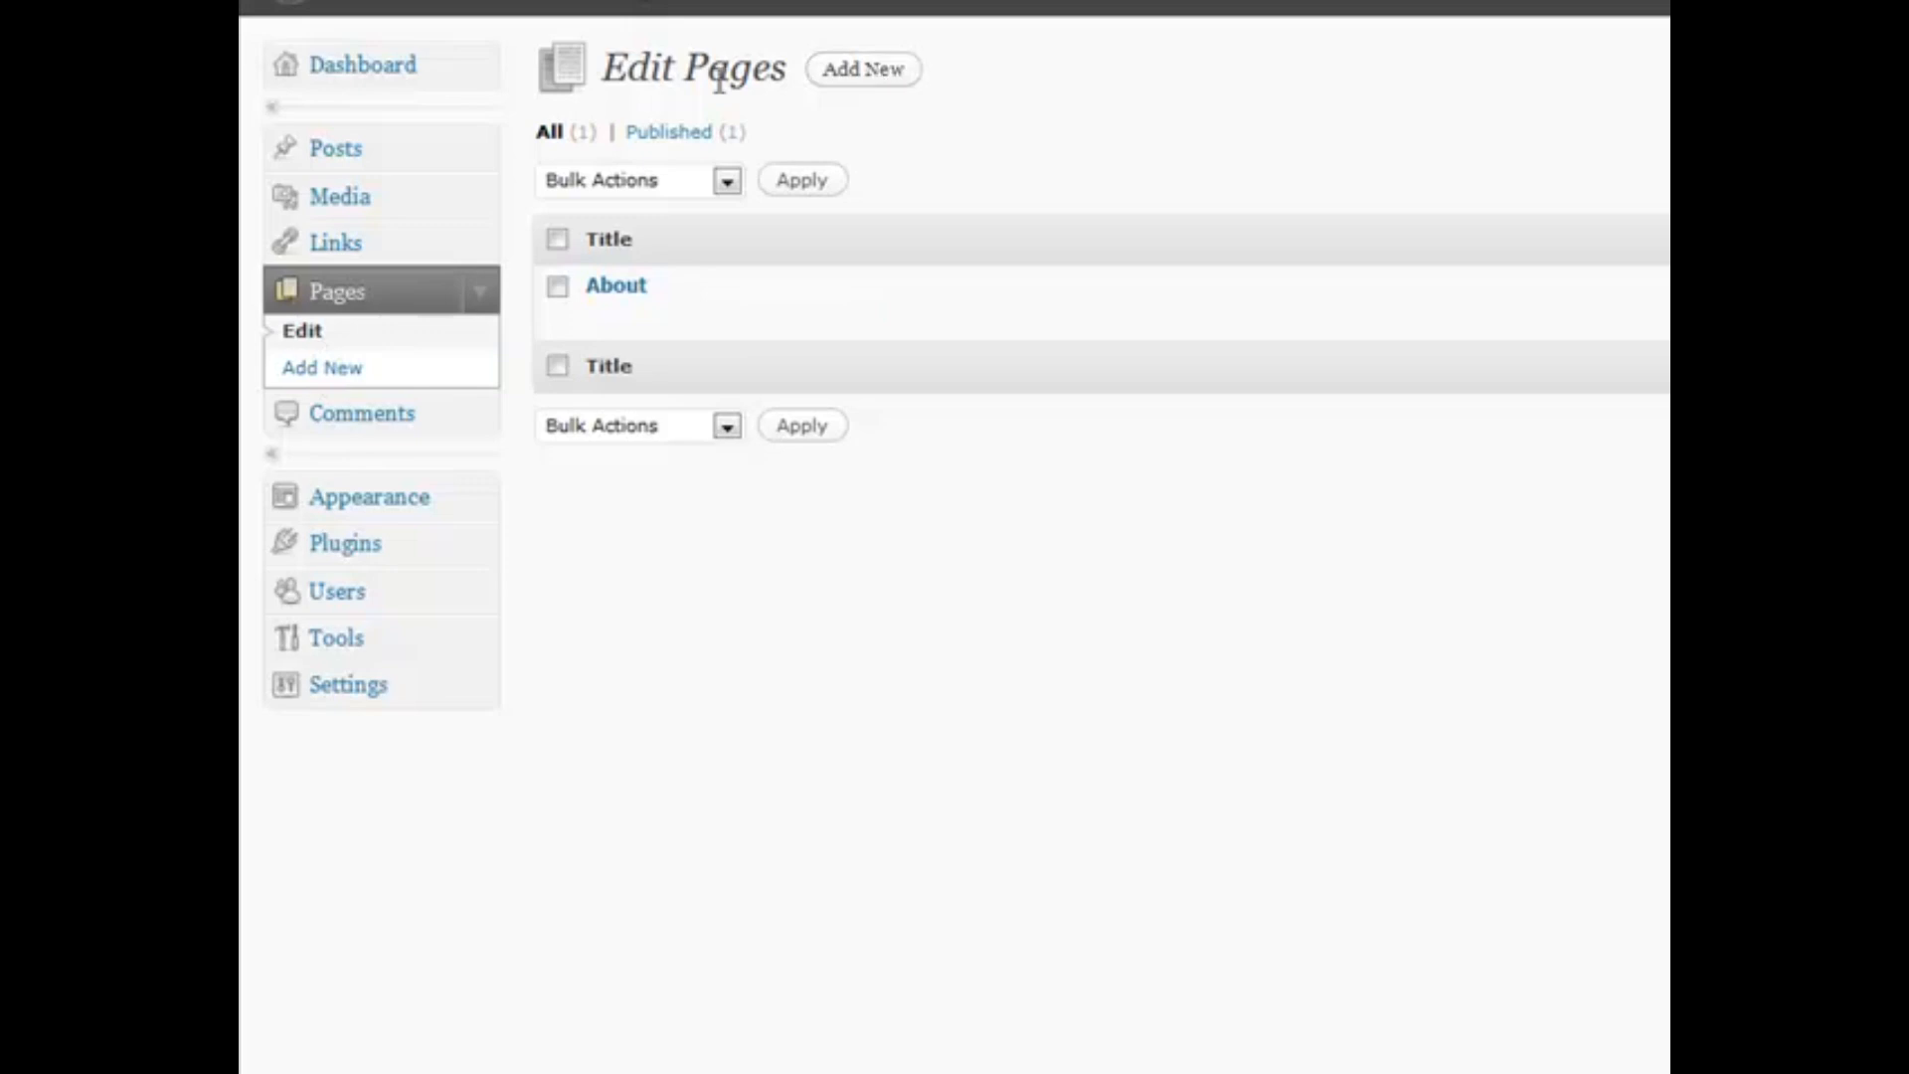
# Start a new page and view its Attributes box: no parent, Default Template, order 0
pyautogui.click(341, 370)
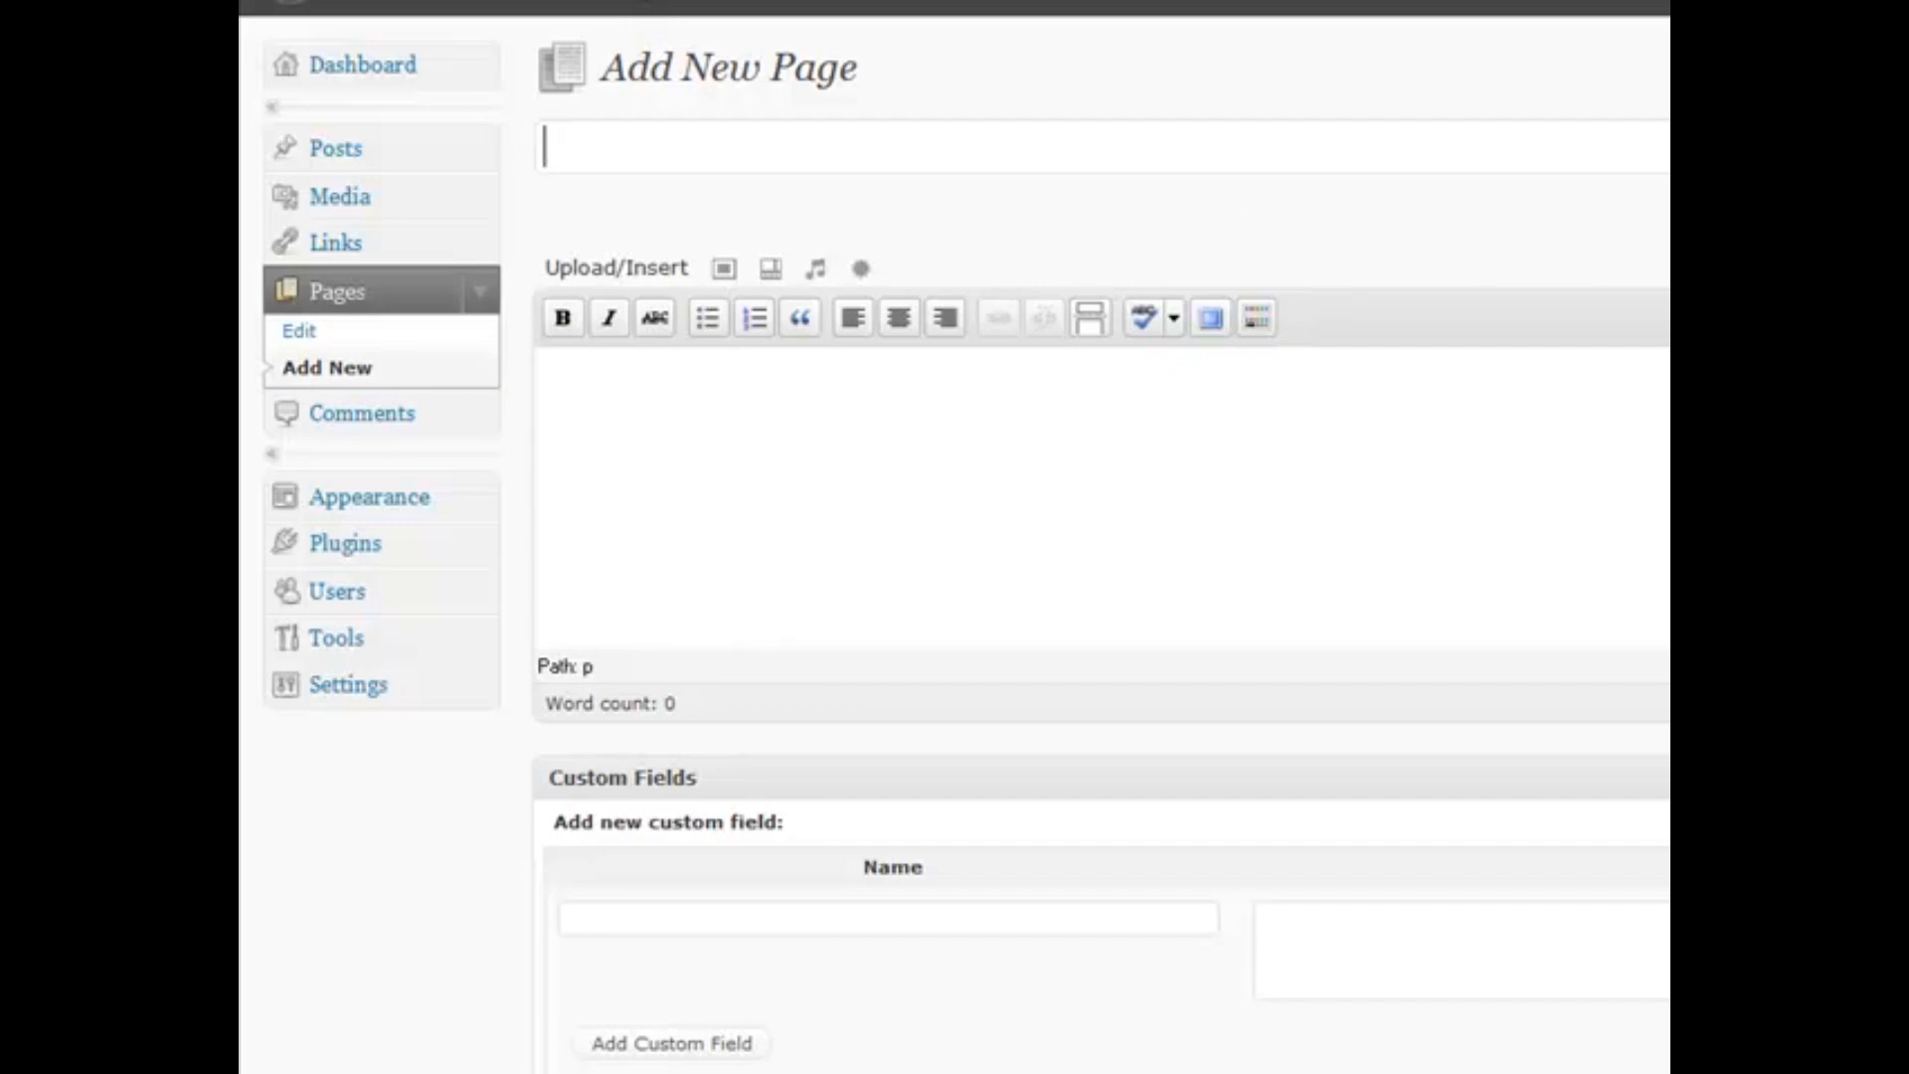
pyautogui.scroll(-2, 1282, 707)
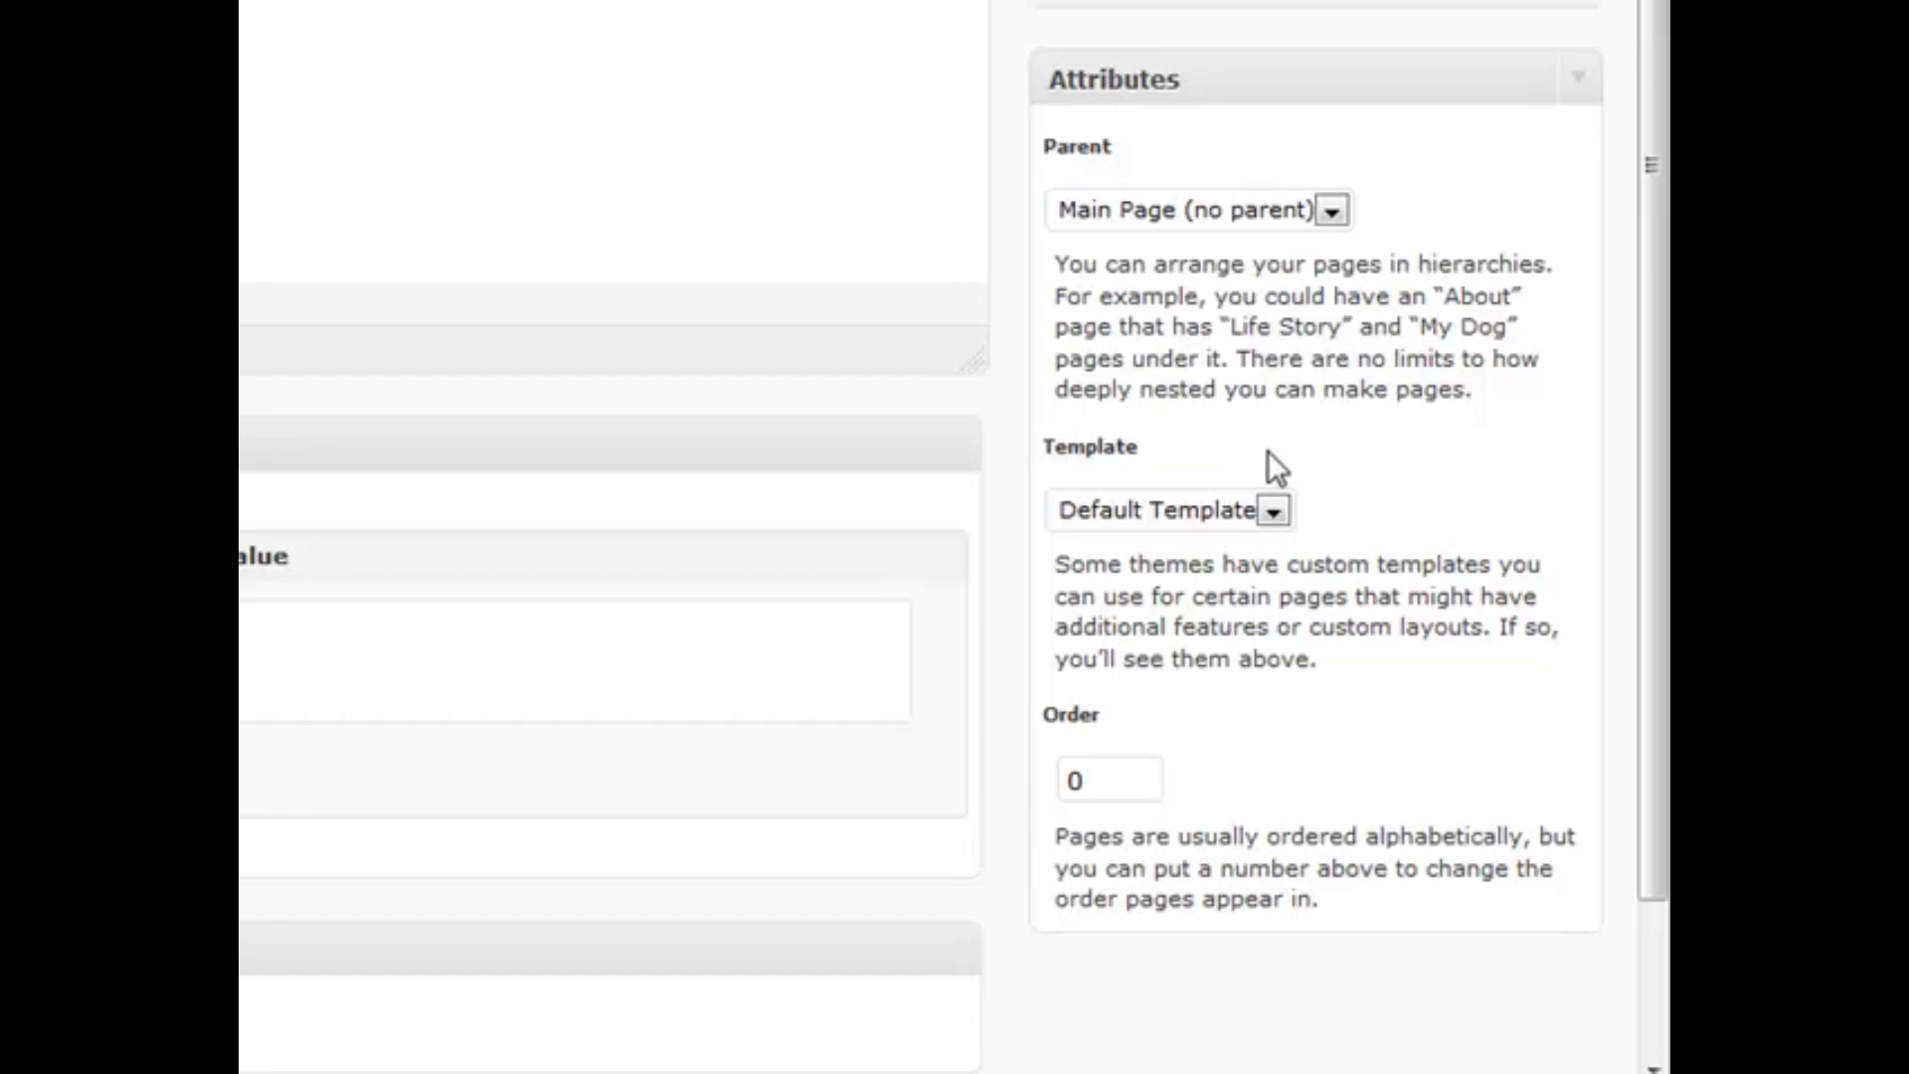
pyautogui.click(1272, 509)
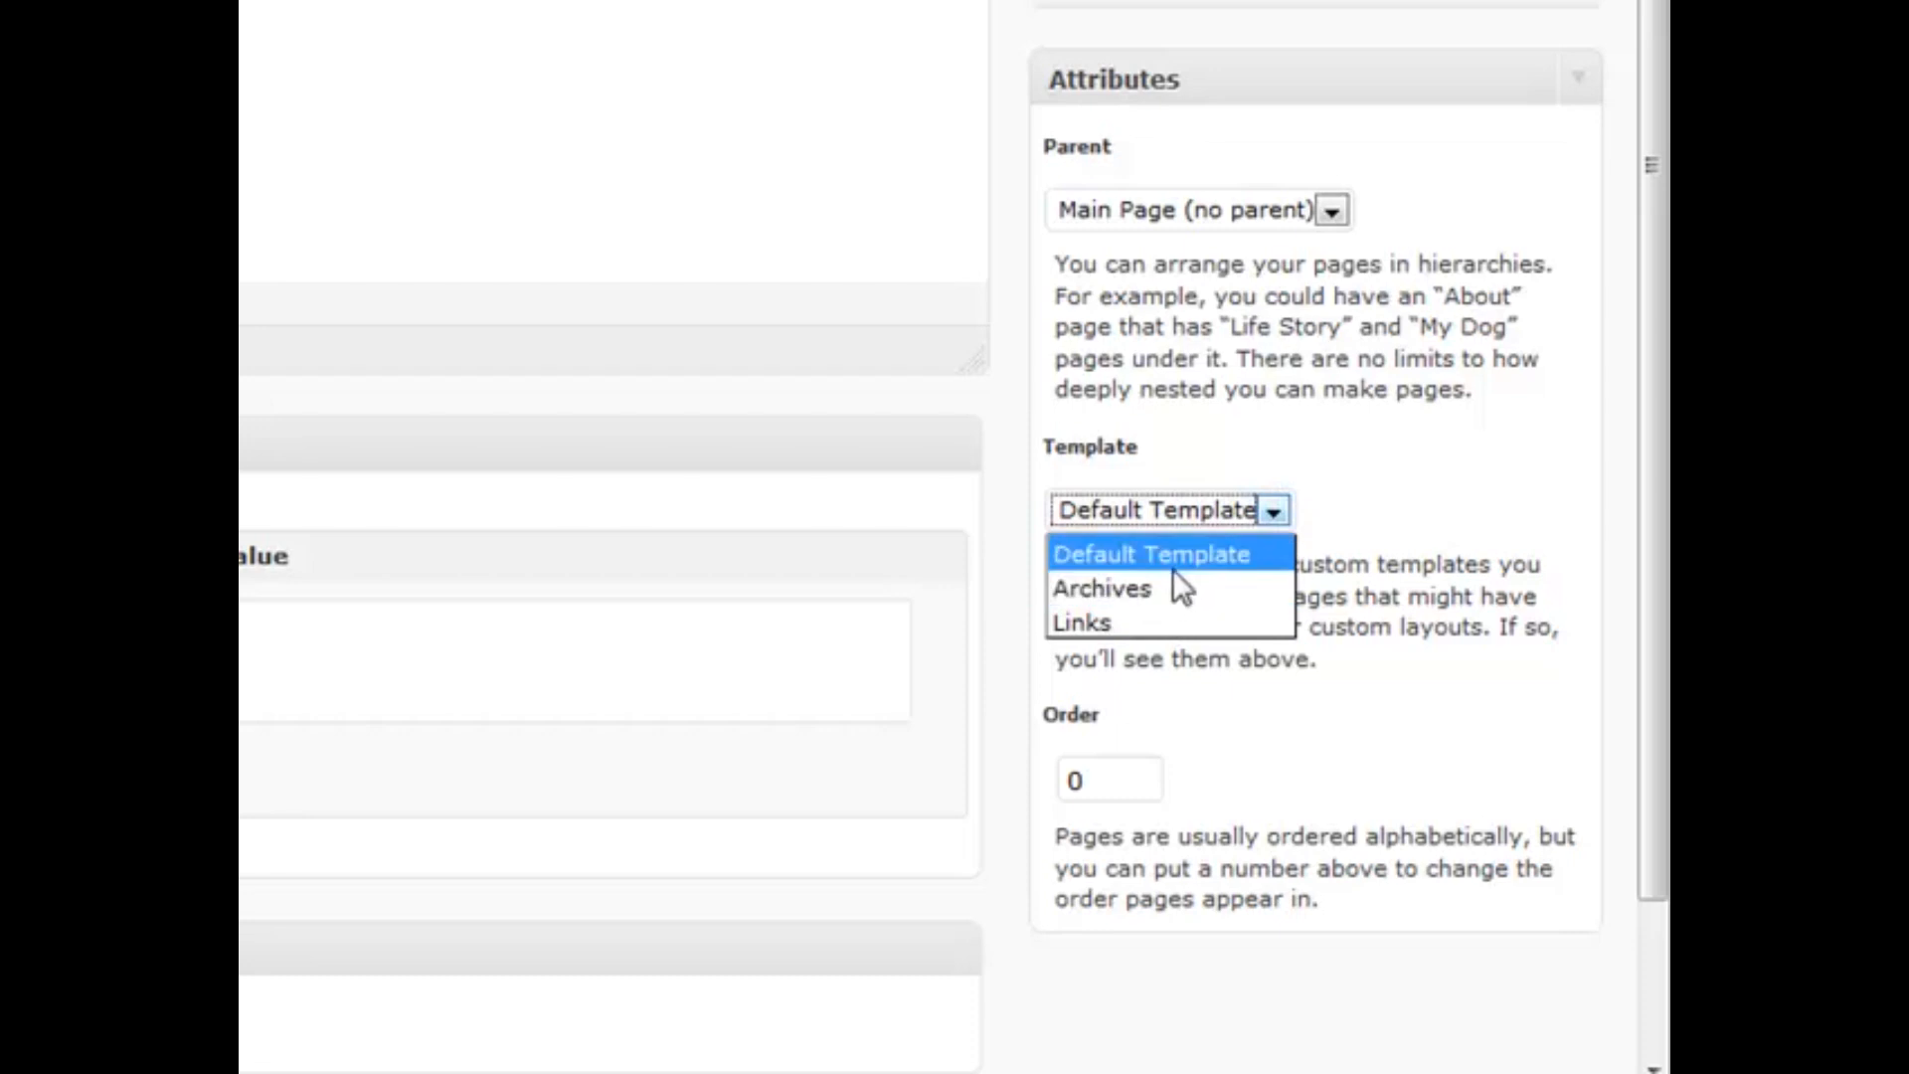
pyautogui.click(1366, 510)
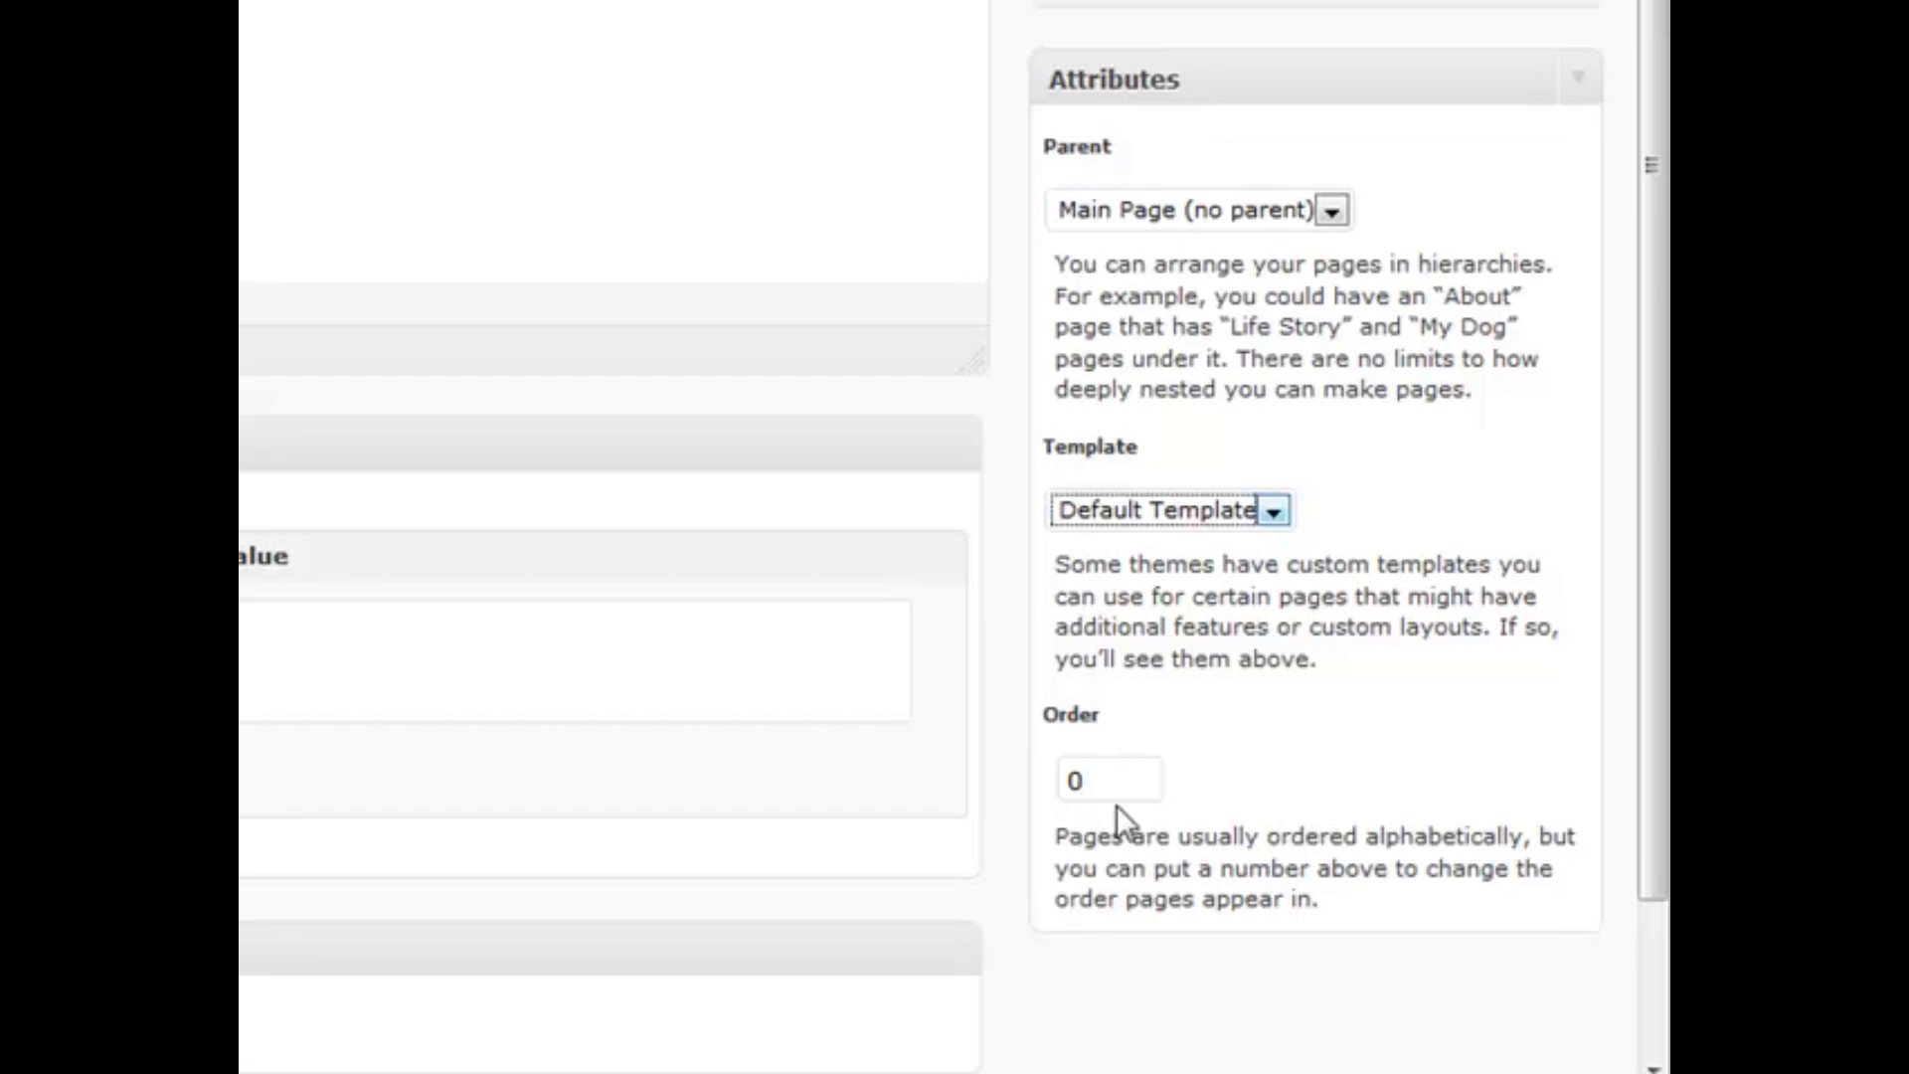
pyautogui.click(1107, 776)
pyautogui.scroll(-2, 1288, 696)
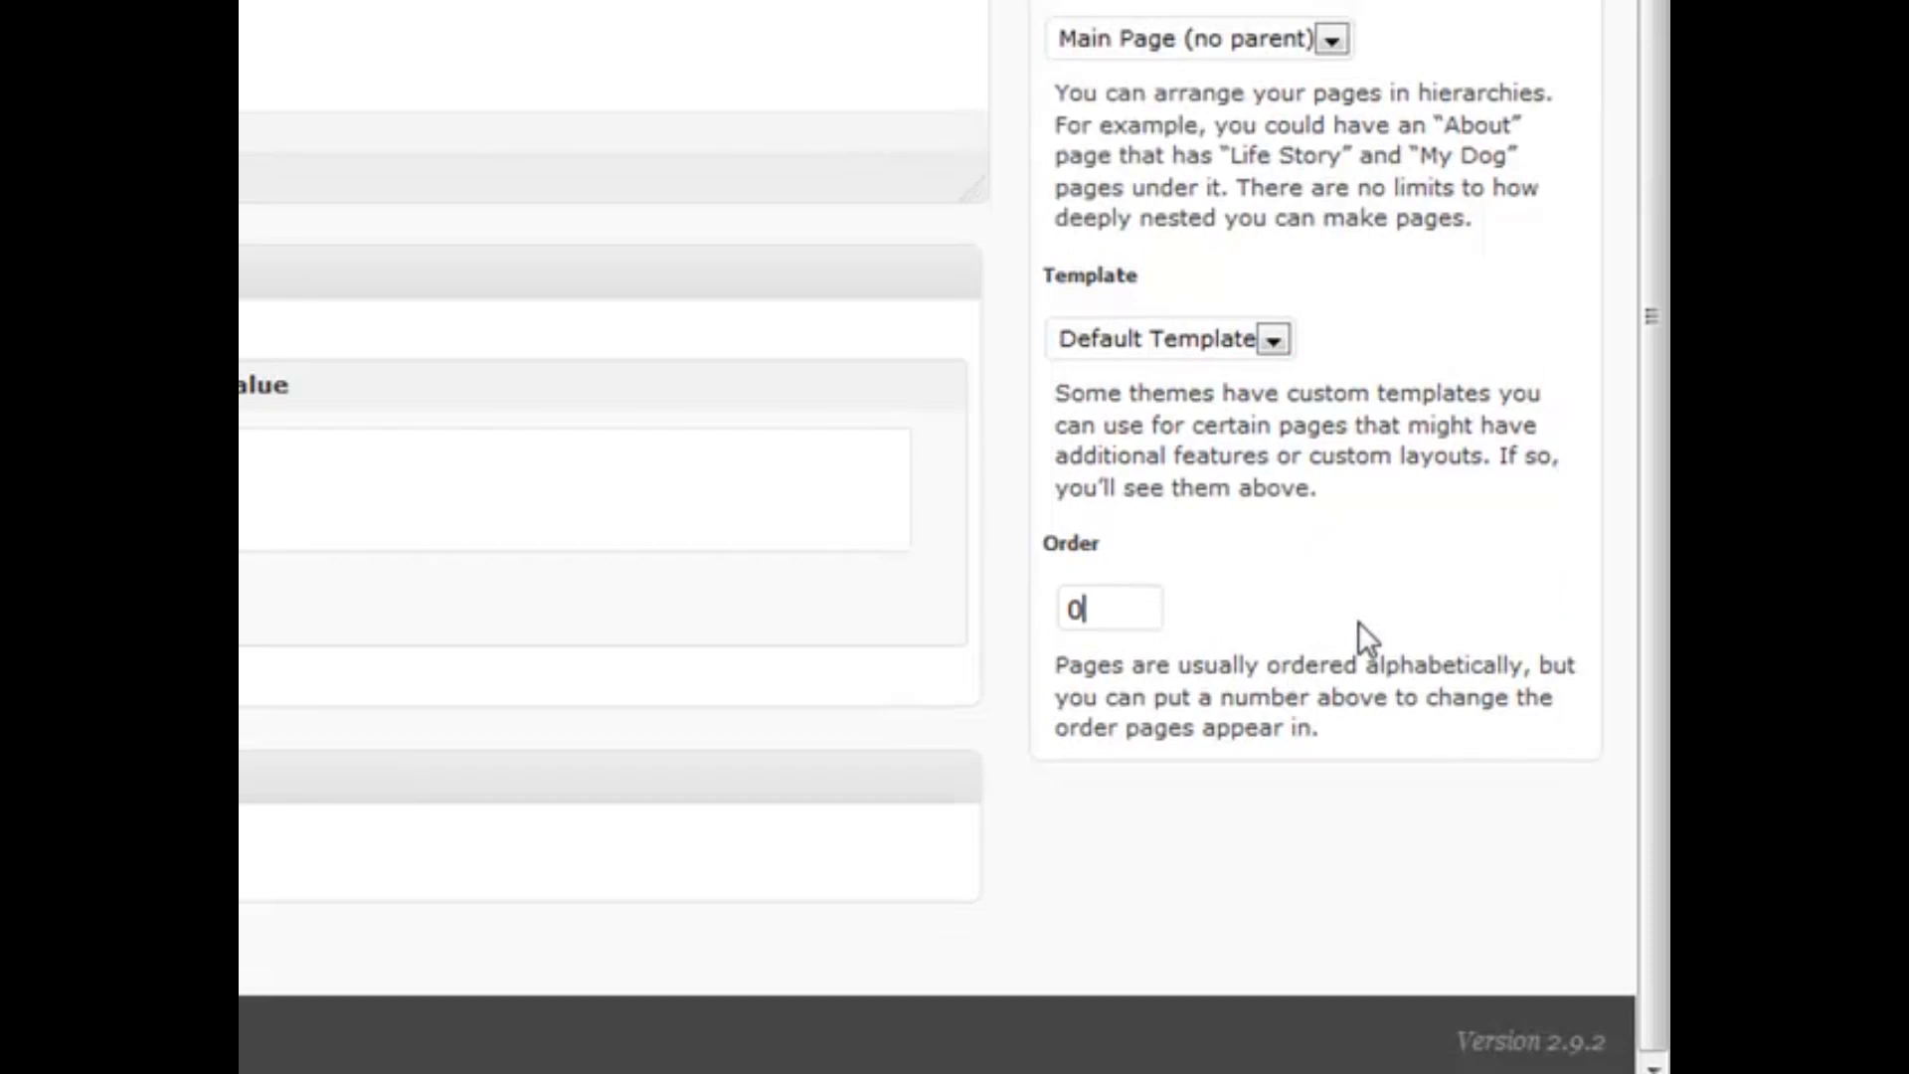
pyautogui.scroll(2, 1360, 622)
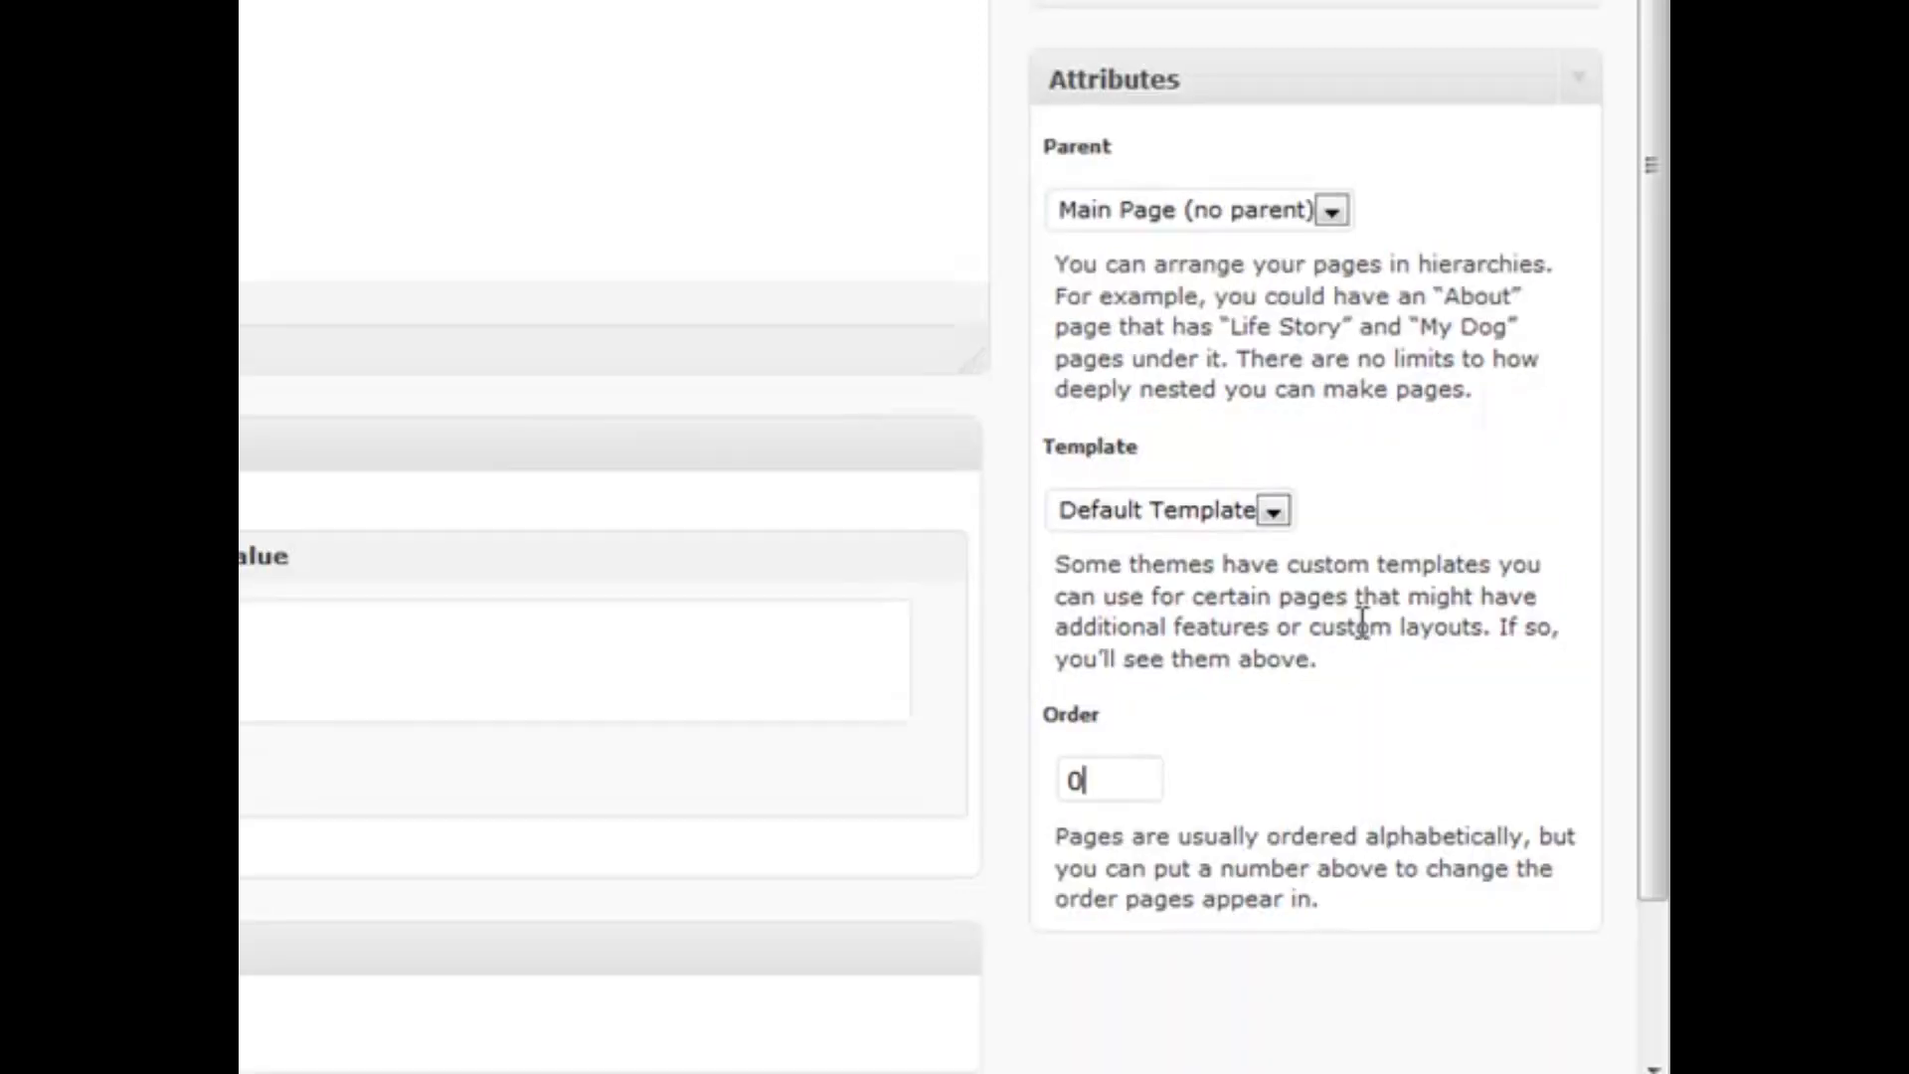
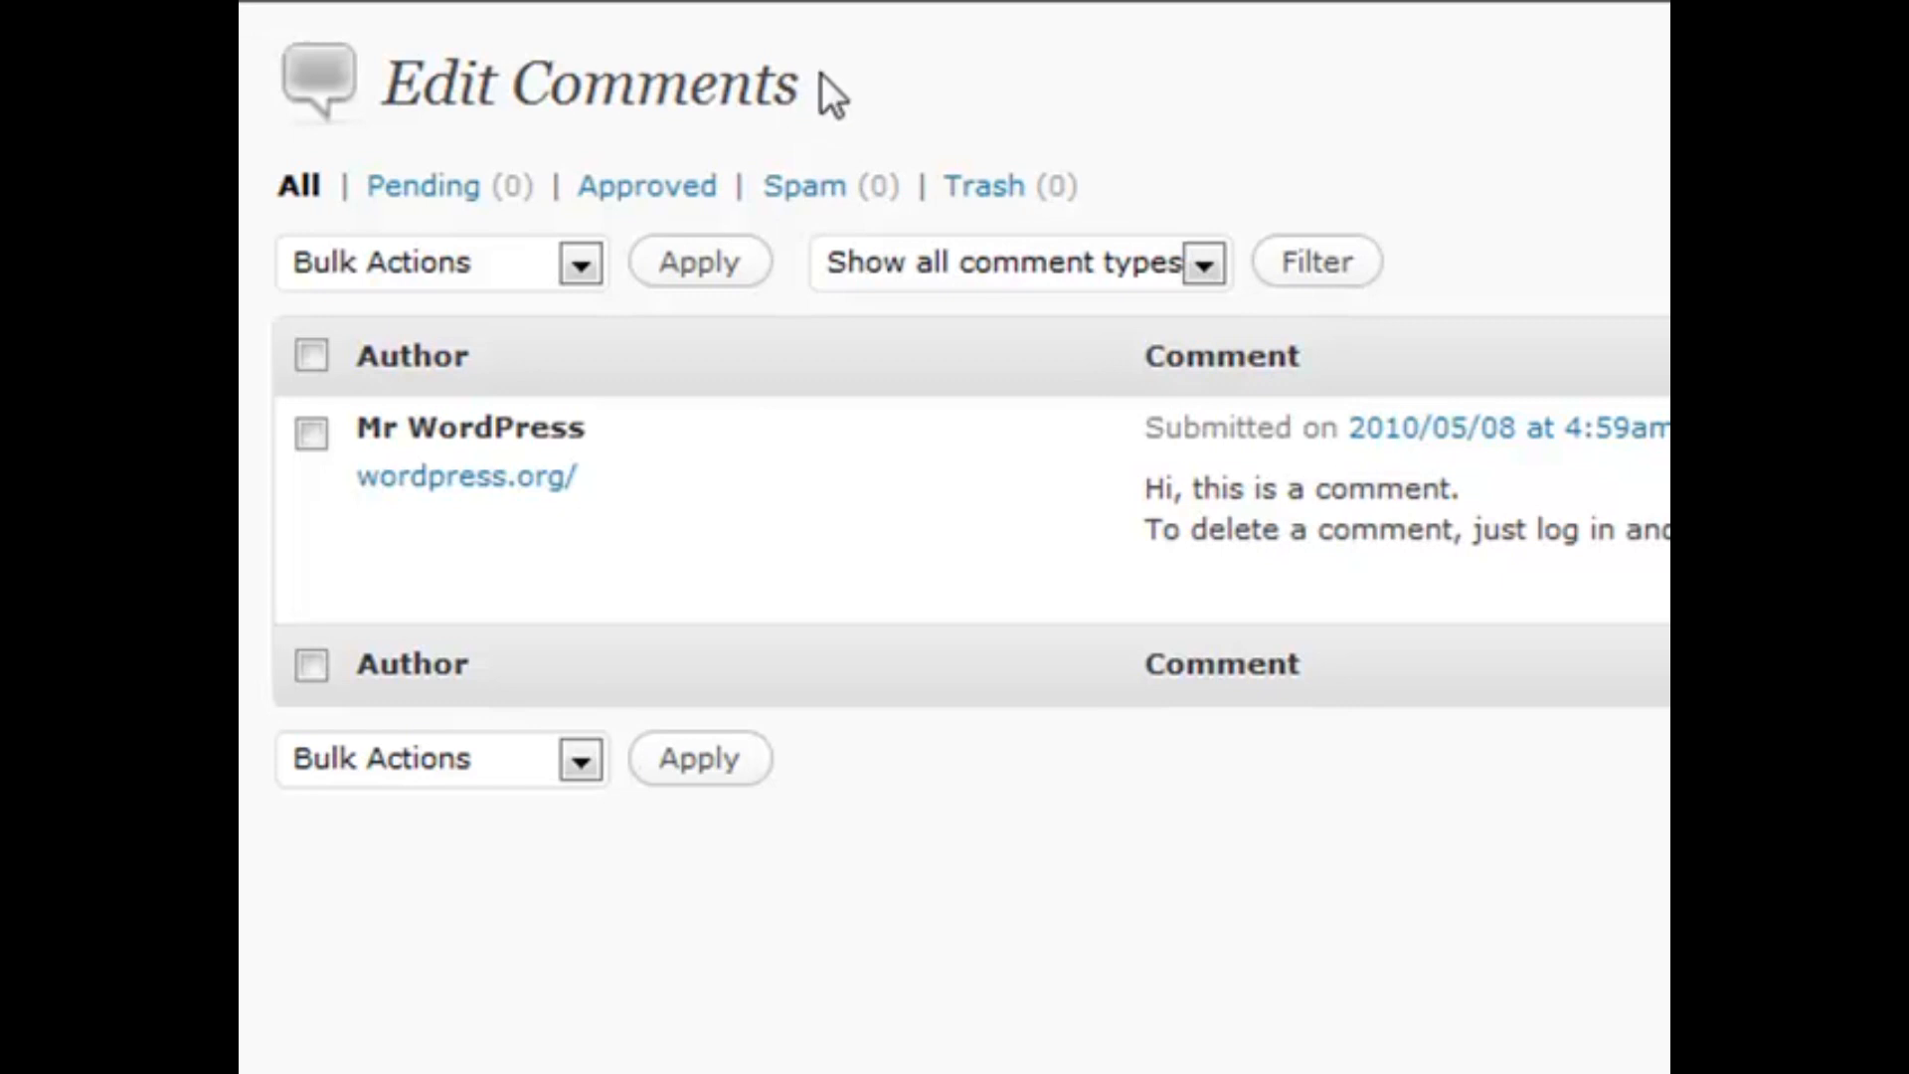
# Highlight the Edit Comments heading twice for emphasis, clearing the highlight each time
pyautogui.moveTo(803, 80); pyautogui.dragTo(374, 85)
pyautogui.click(375, 86)
pyautogui.moveTo(398, 77); pyautogui.dragTo(861, 81)
pyautogui.click(861, 81)
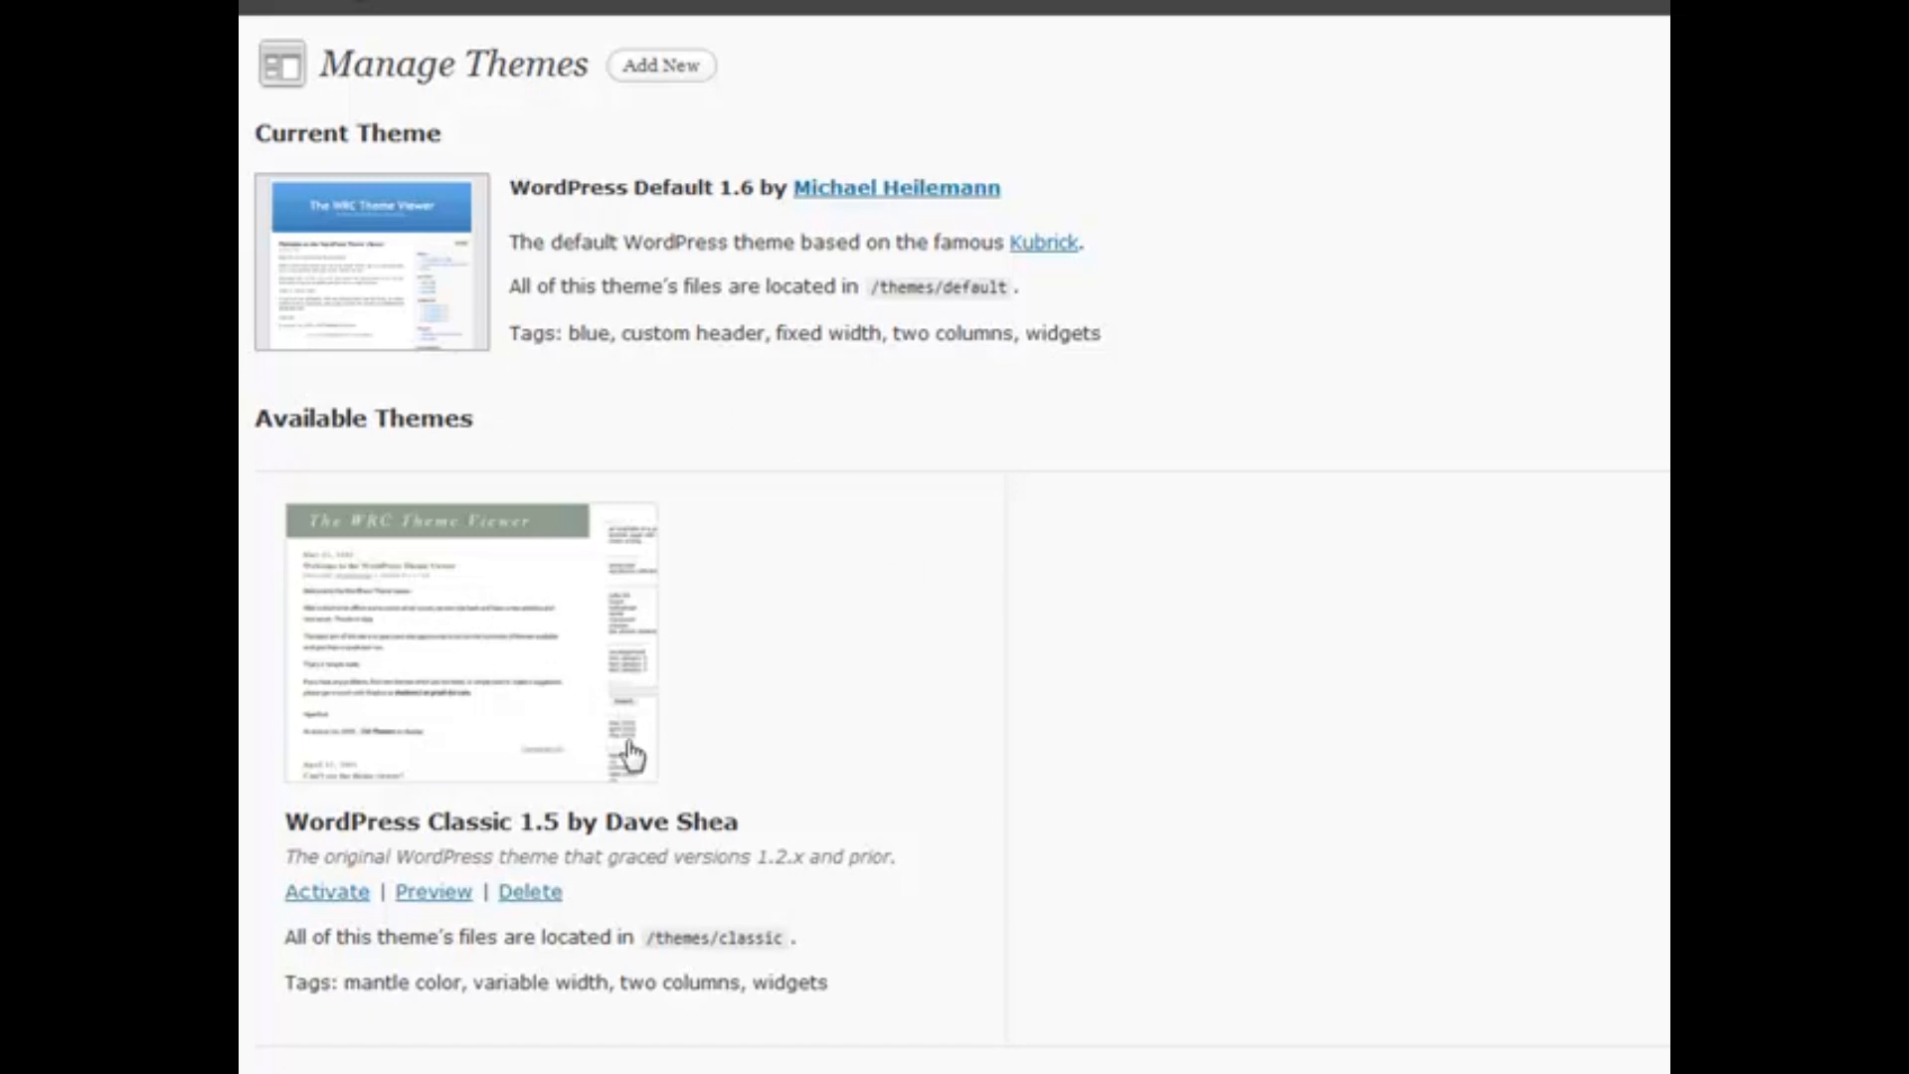
pyautogui.click(418, 899)
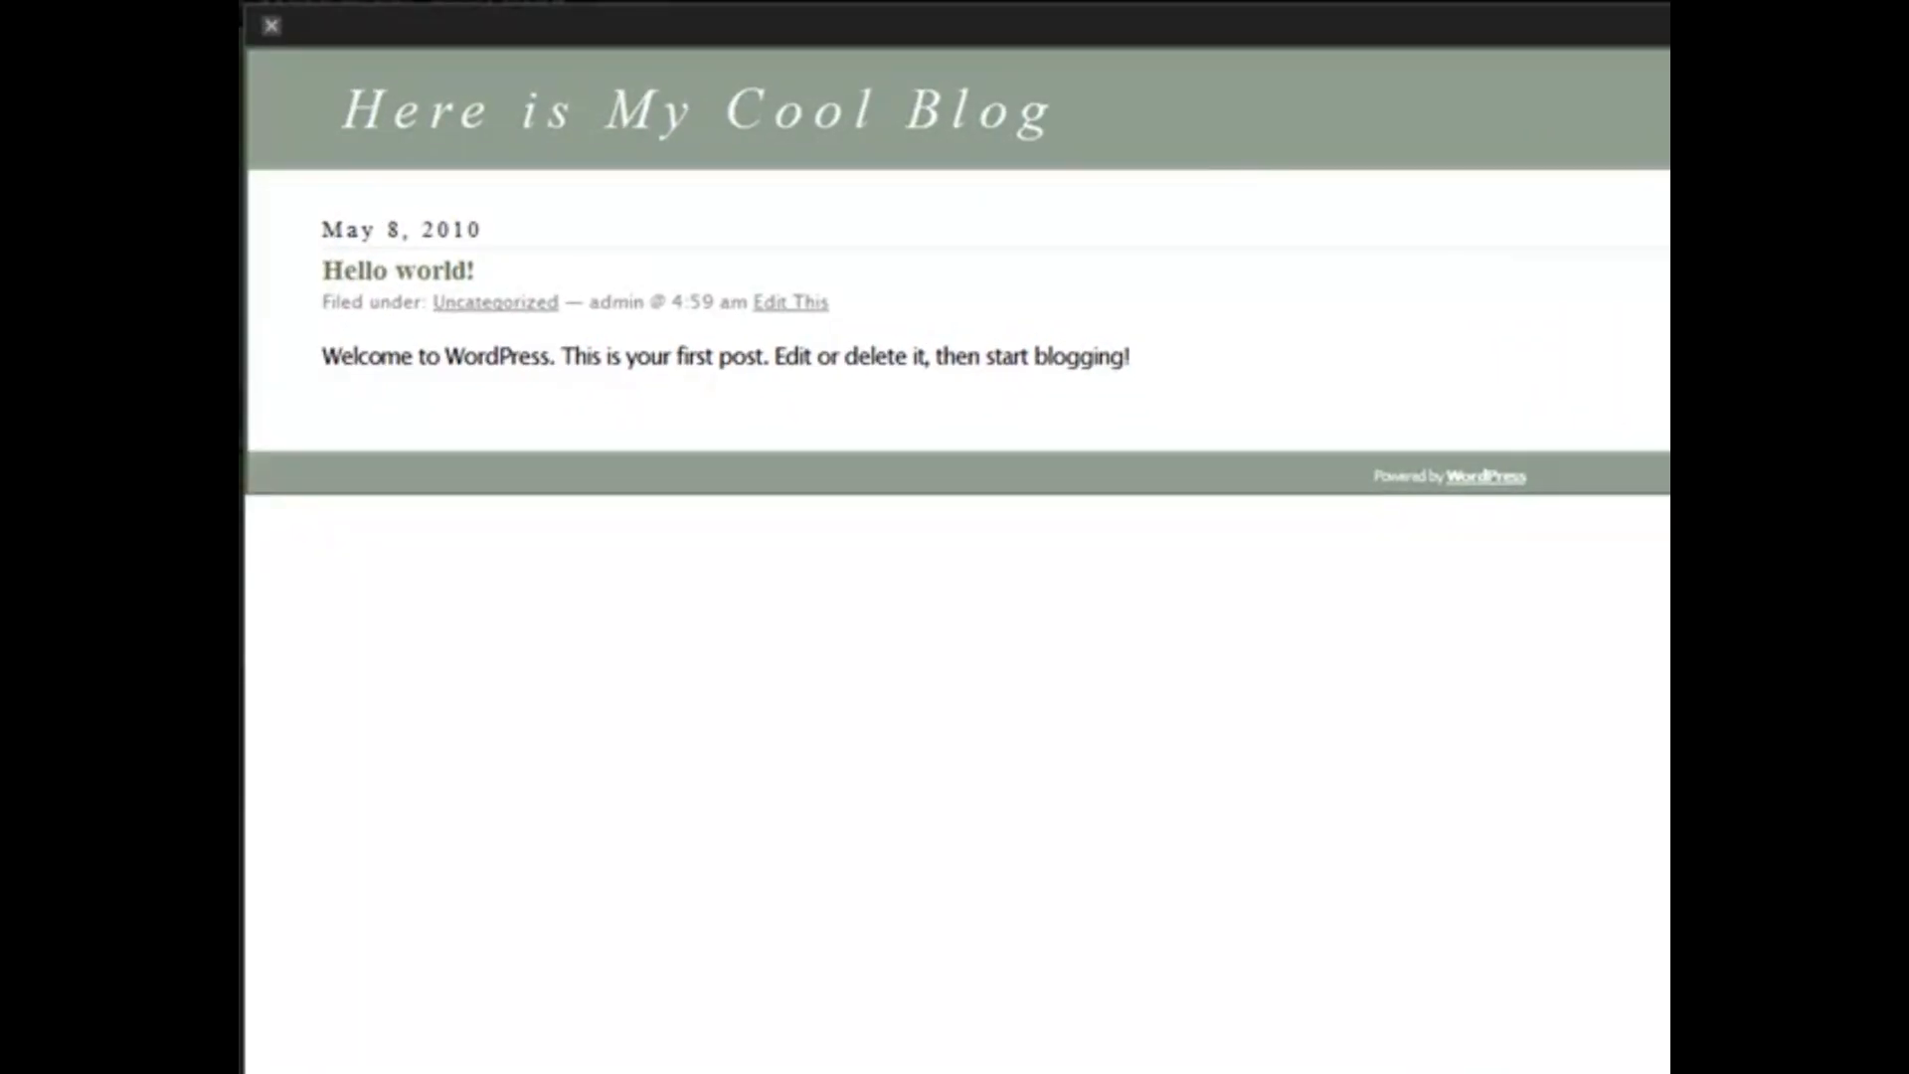
pyautogui.click(274, 26)
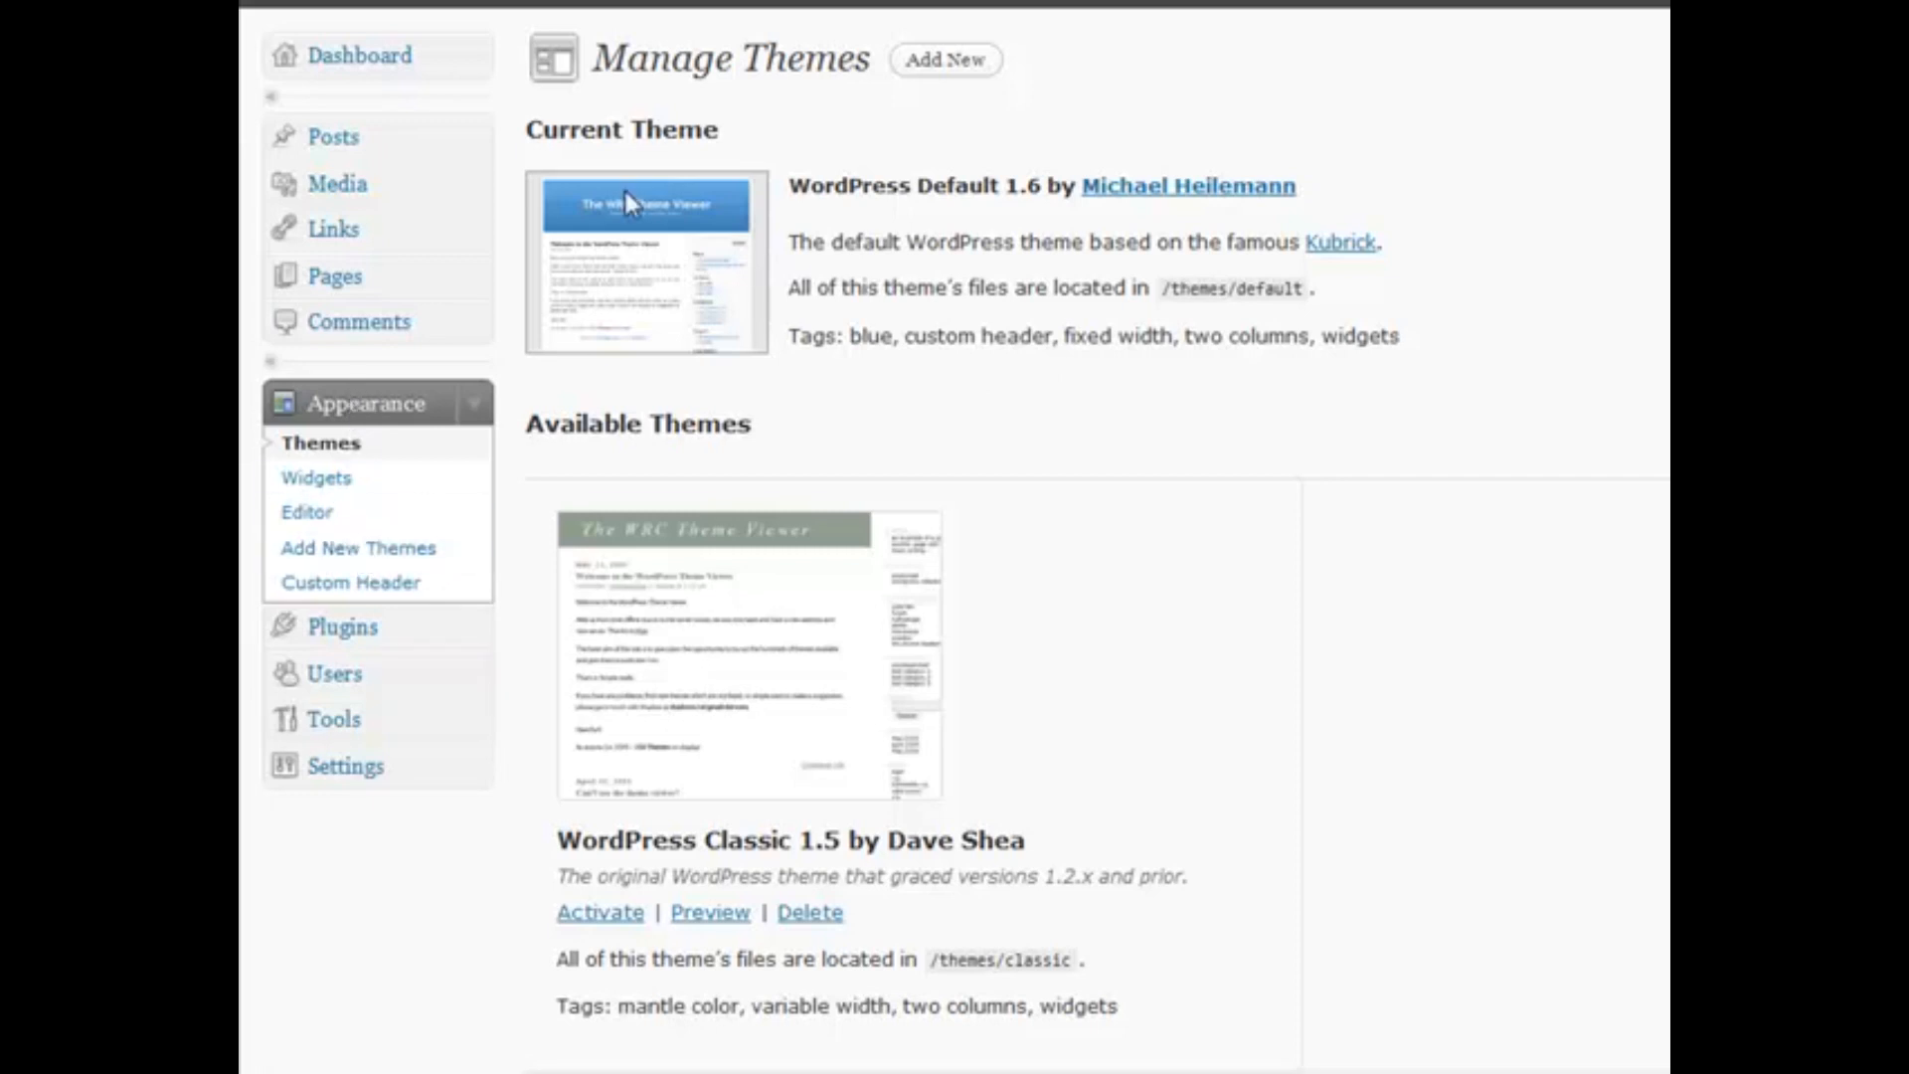
# On Install Themes, search for themes matching the Black and Orange colour filters
pyautogui.click(922, 69)
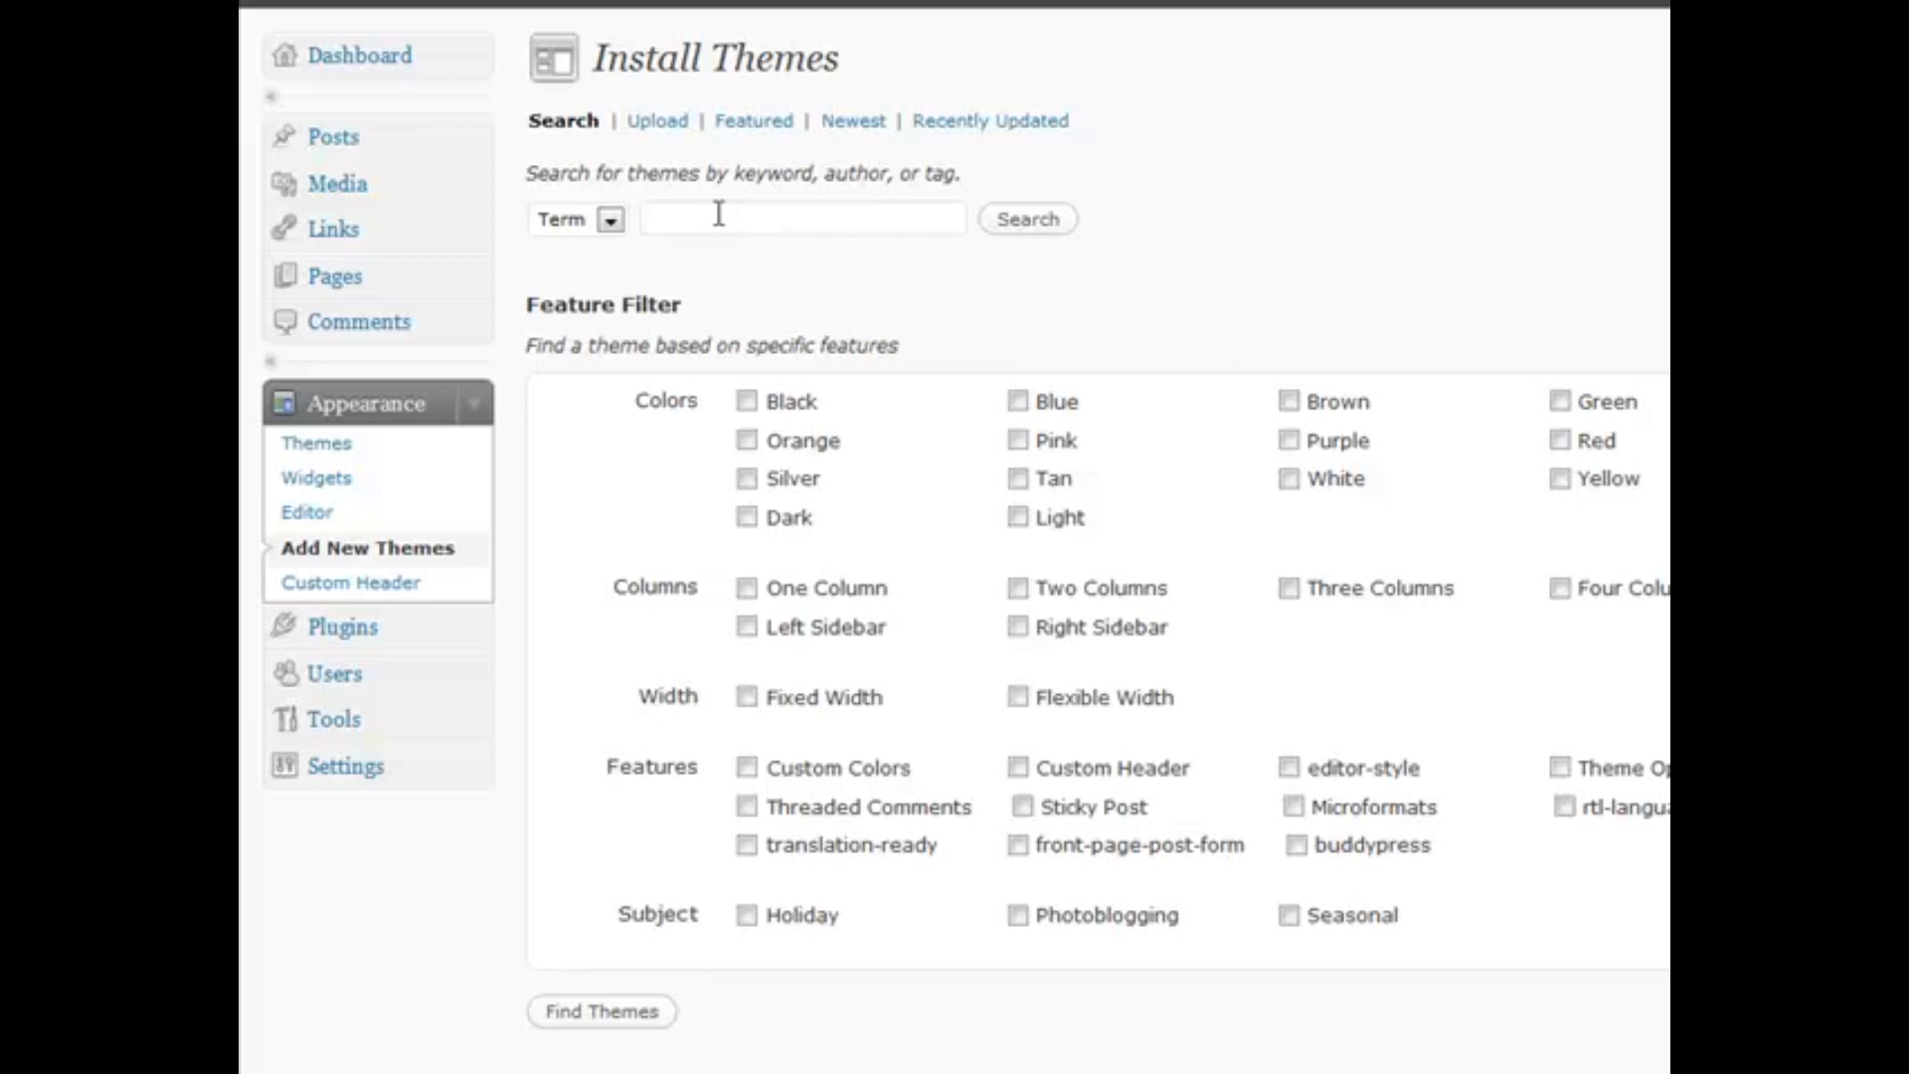
pyautogui.click(746, 401)
pyautogui.click(747, 441)
pyautogui.click(592, 1014)
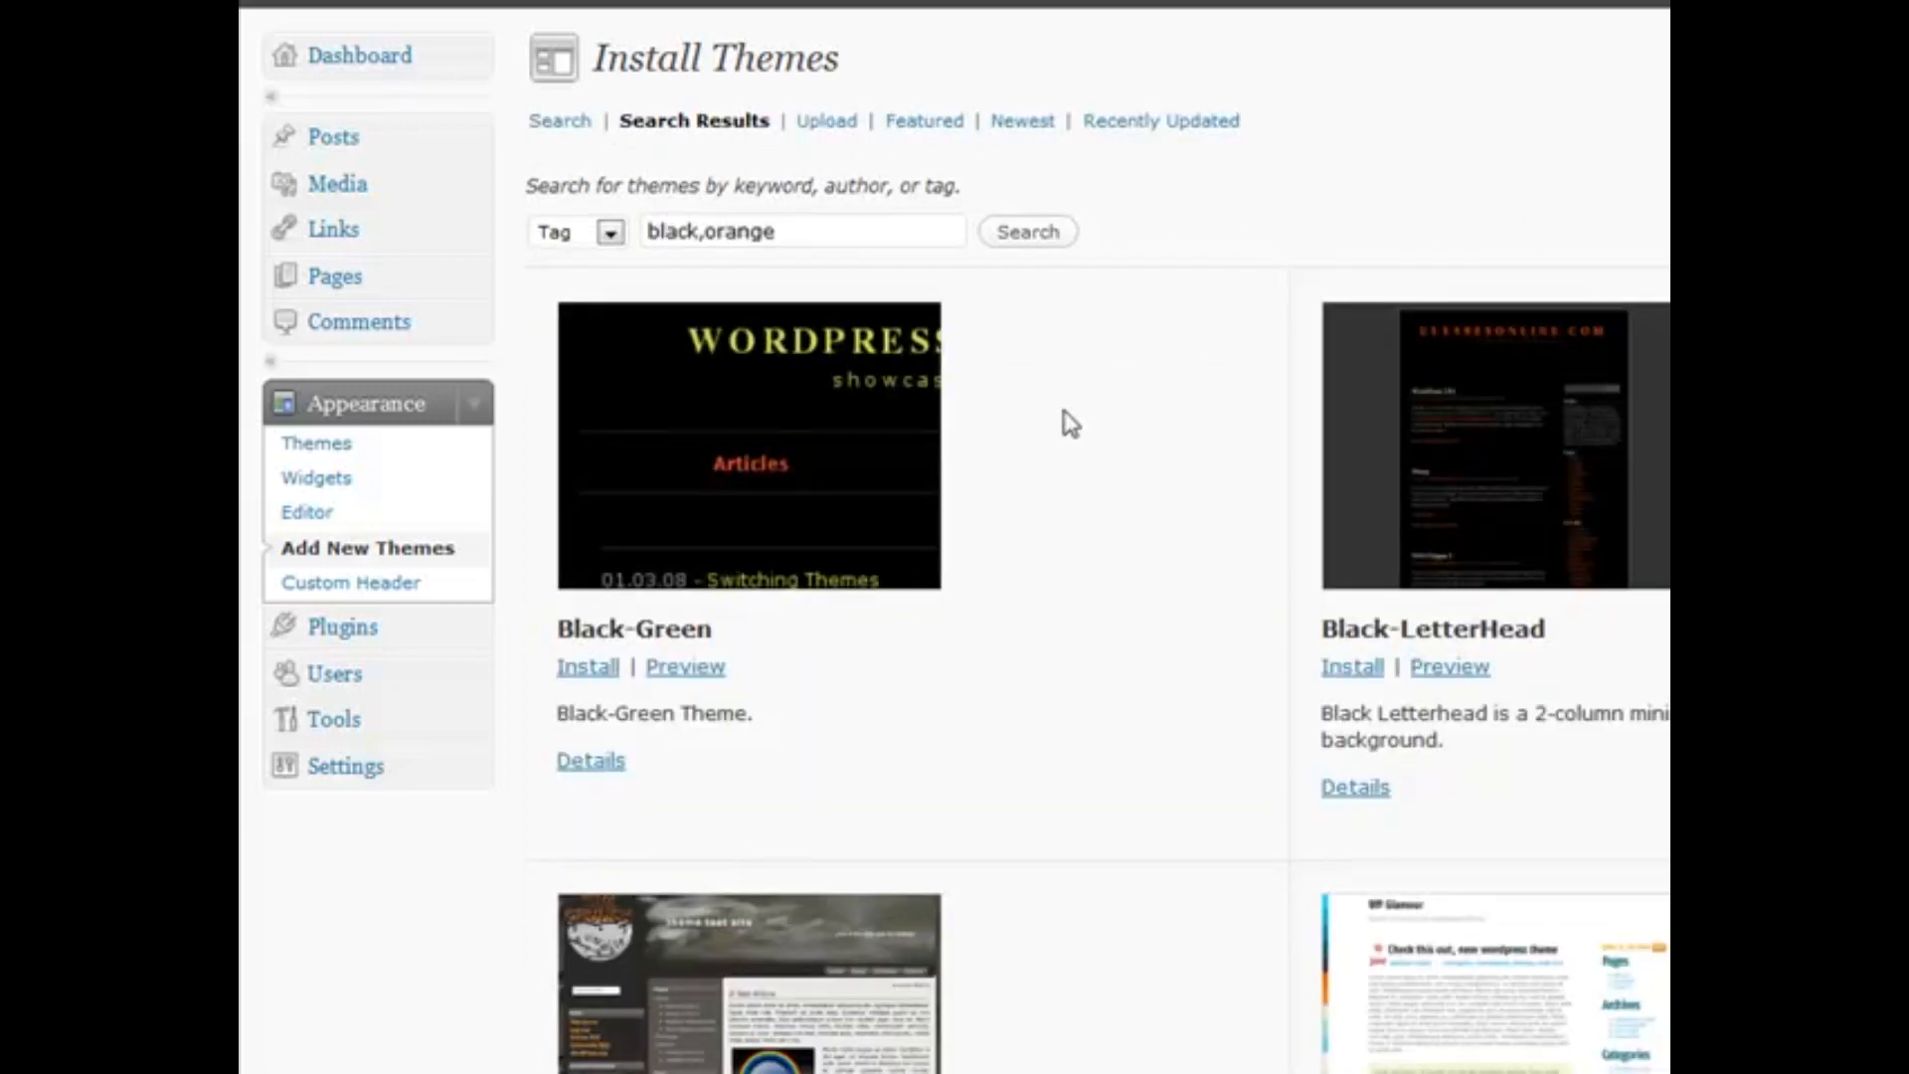
# Scroll through the black-and-orange theme results, then highlight the Install Themes heading
pyautogui.scroll(-5, 1044, 425)
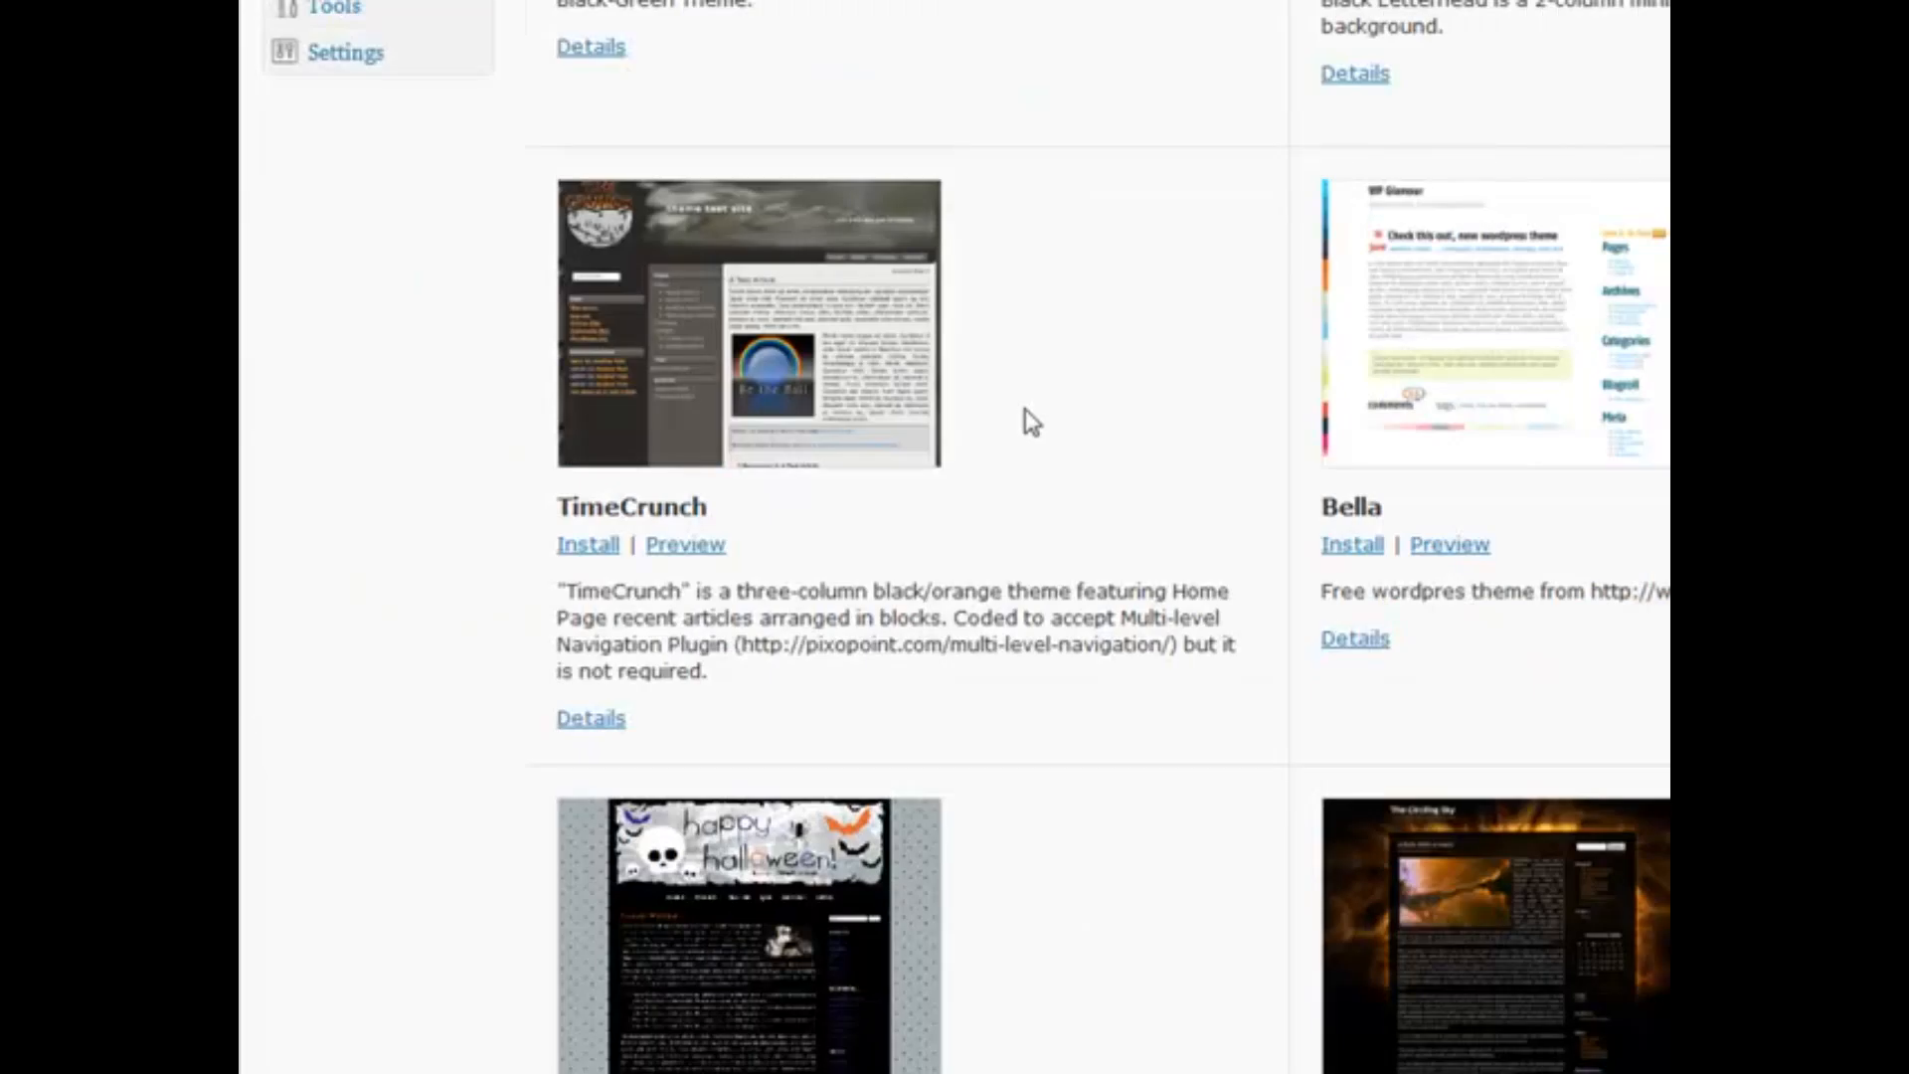
pyautogui.scroll(-4, 1051, 394)
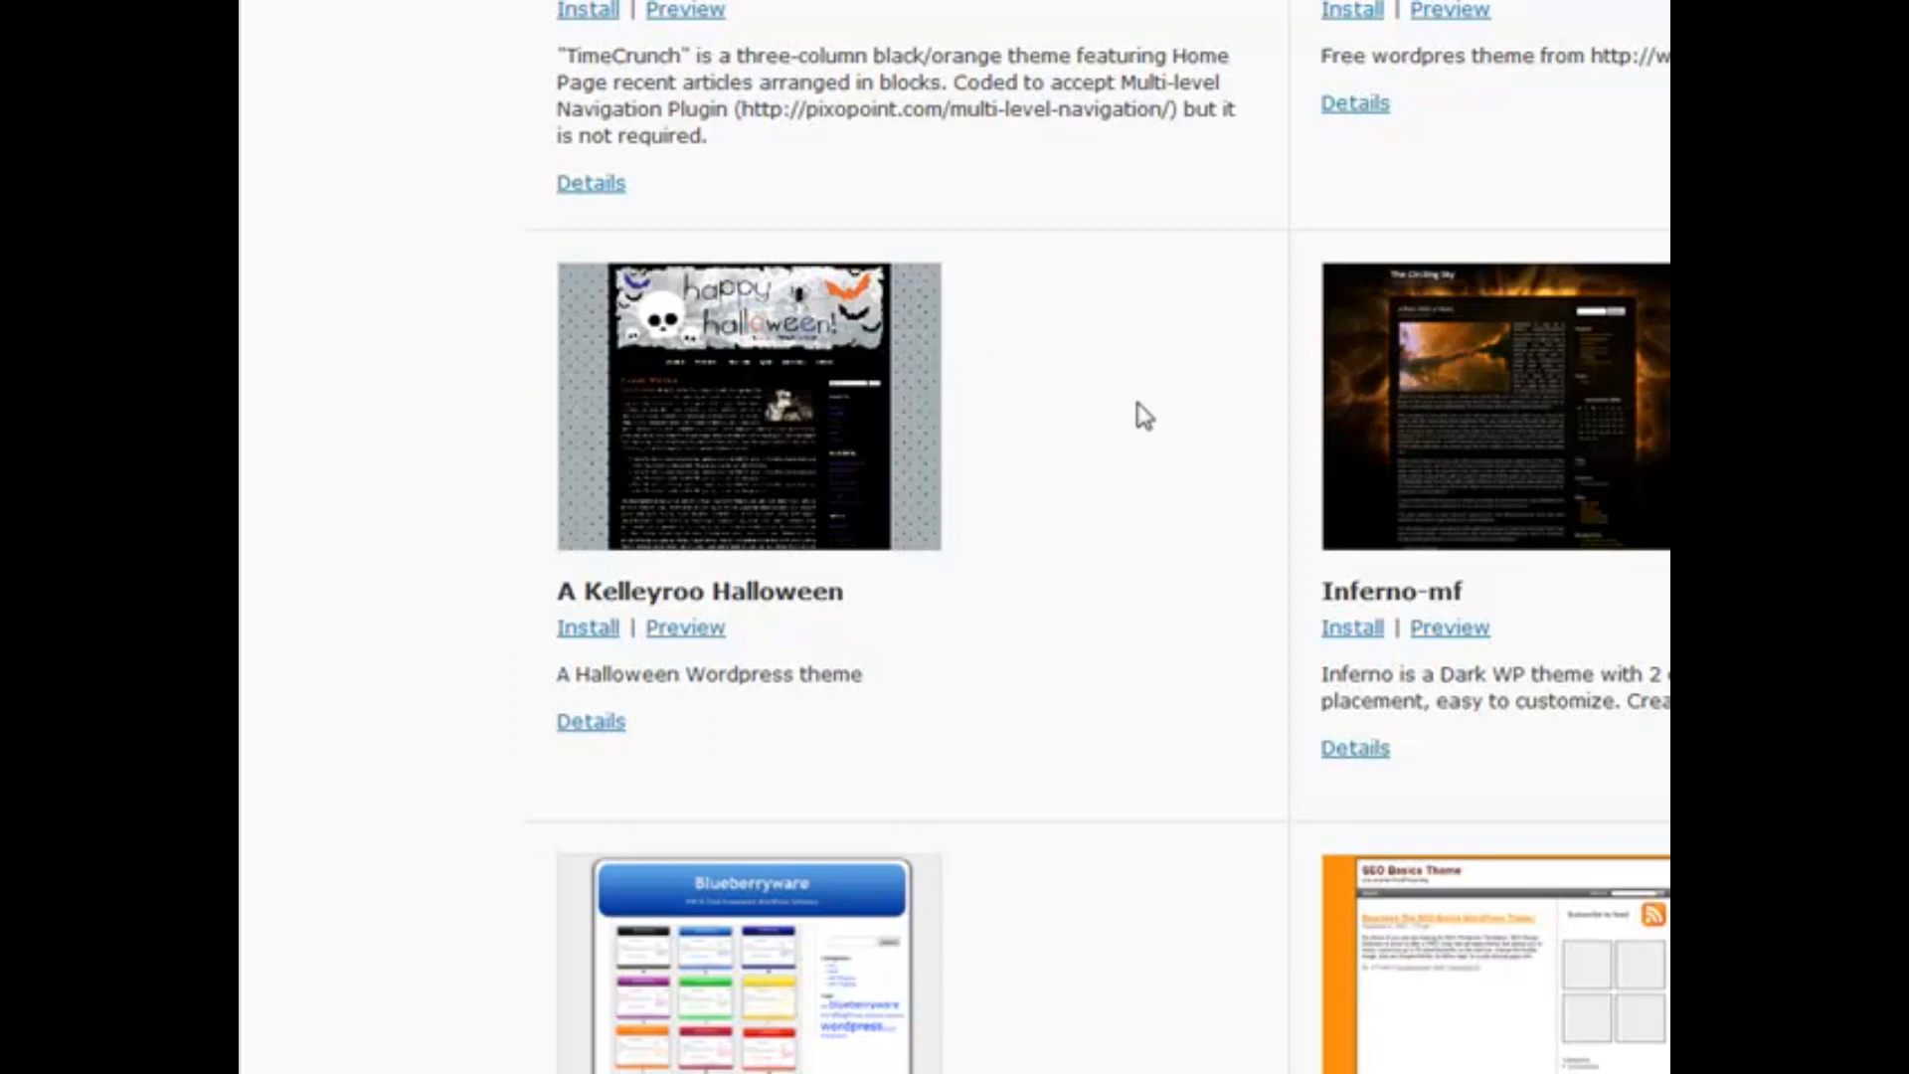
pyautogui.scroll(10, 1144, 415)
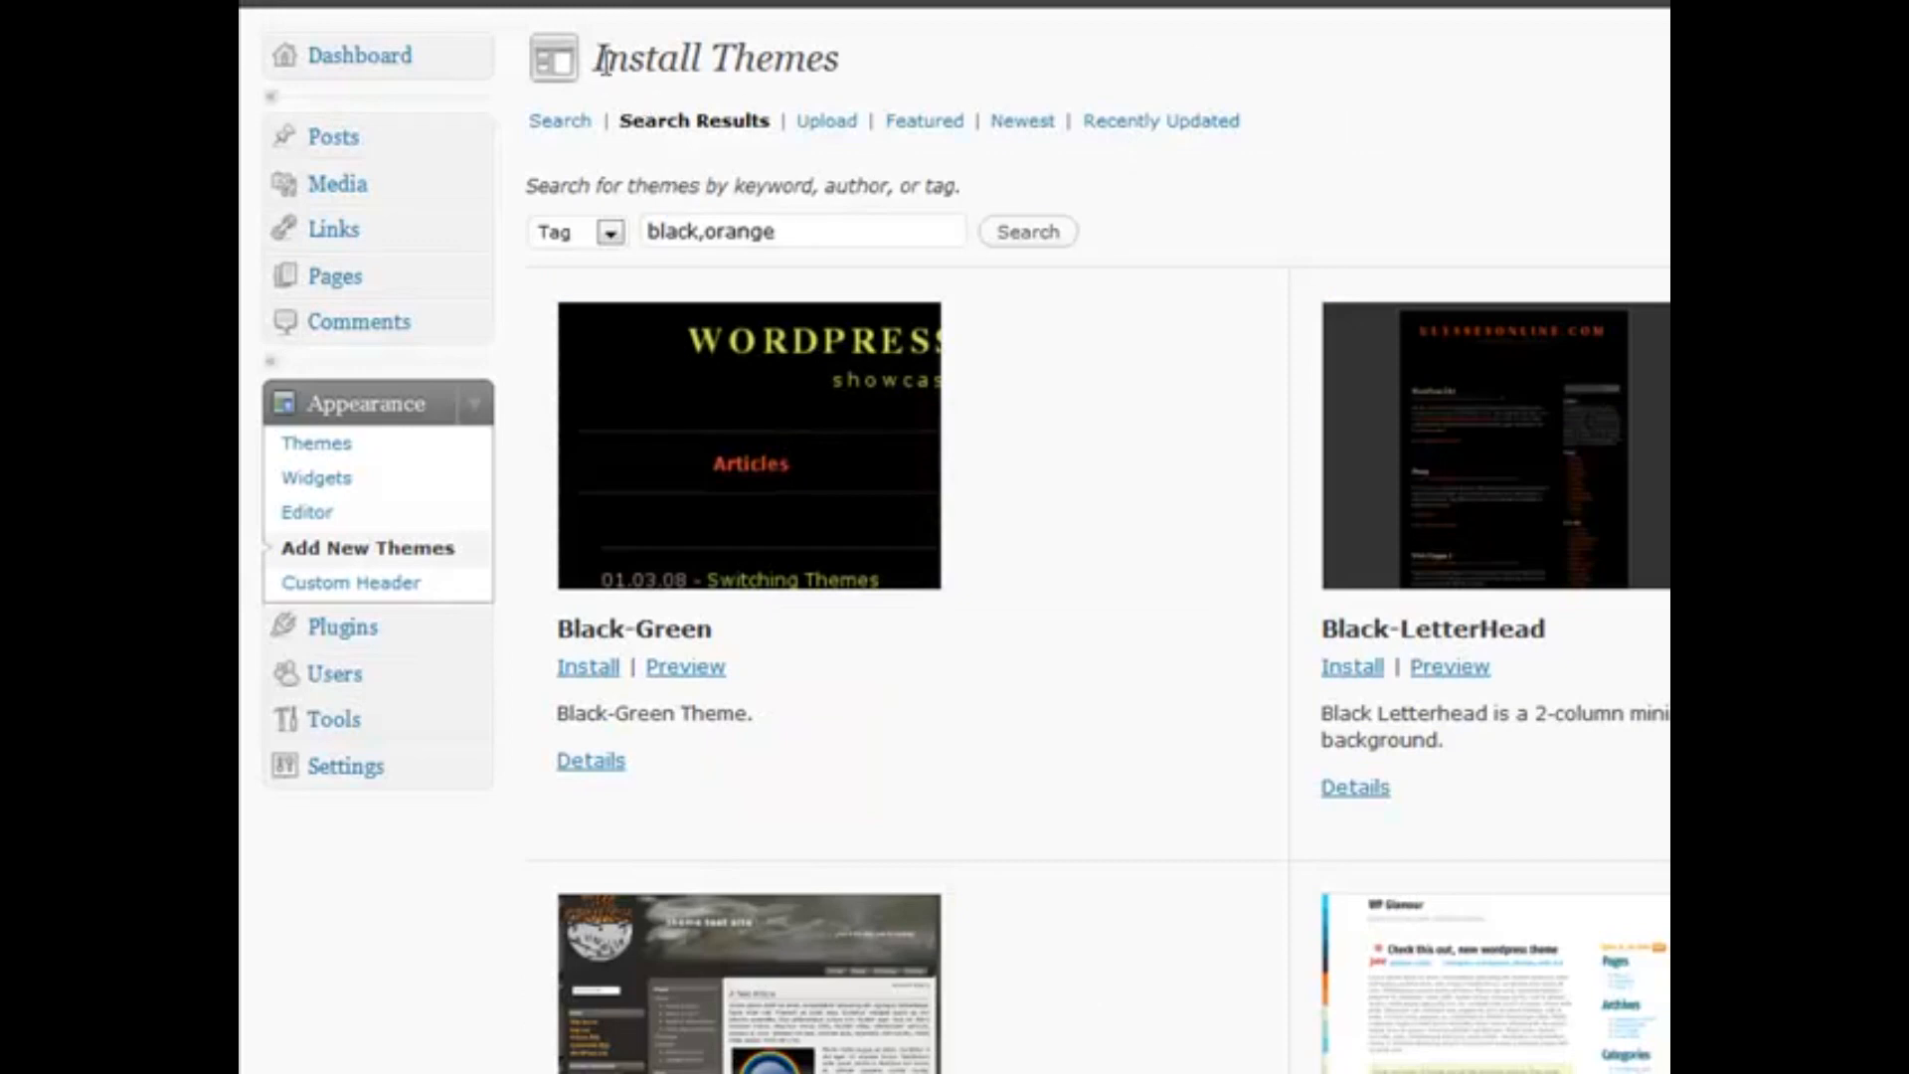
pyautogui.moveTo(596, 57); pyautogui.dragTo(861, 65)
pyautogui.click(862, 66)
# Switch to the .zip Upload form and attempt Install Now
pyautogui.click(824, 124)
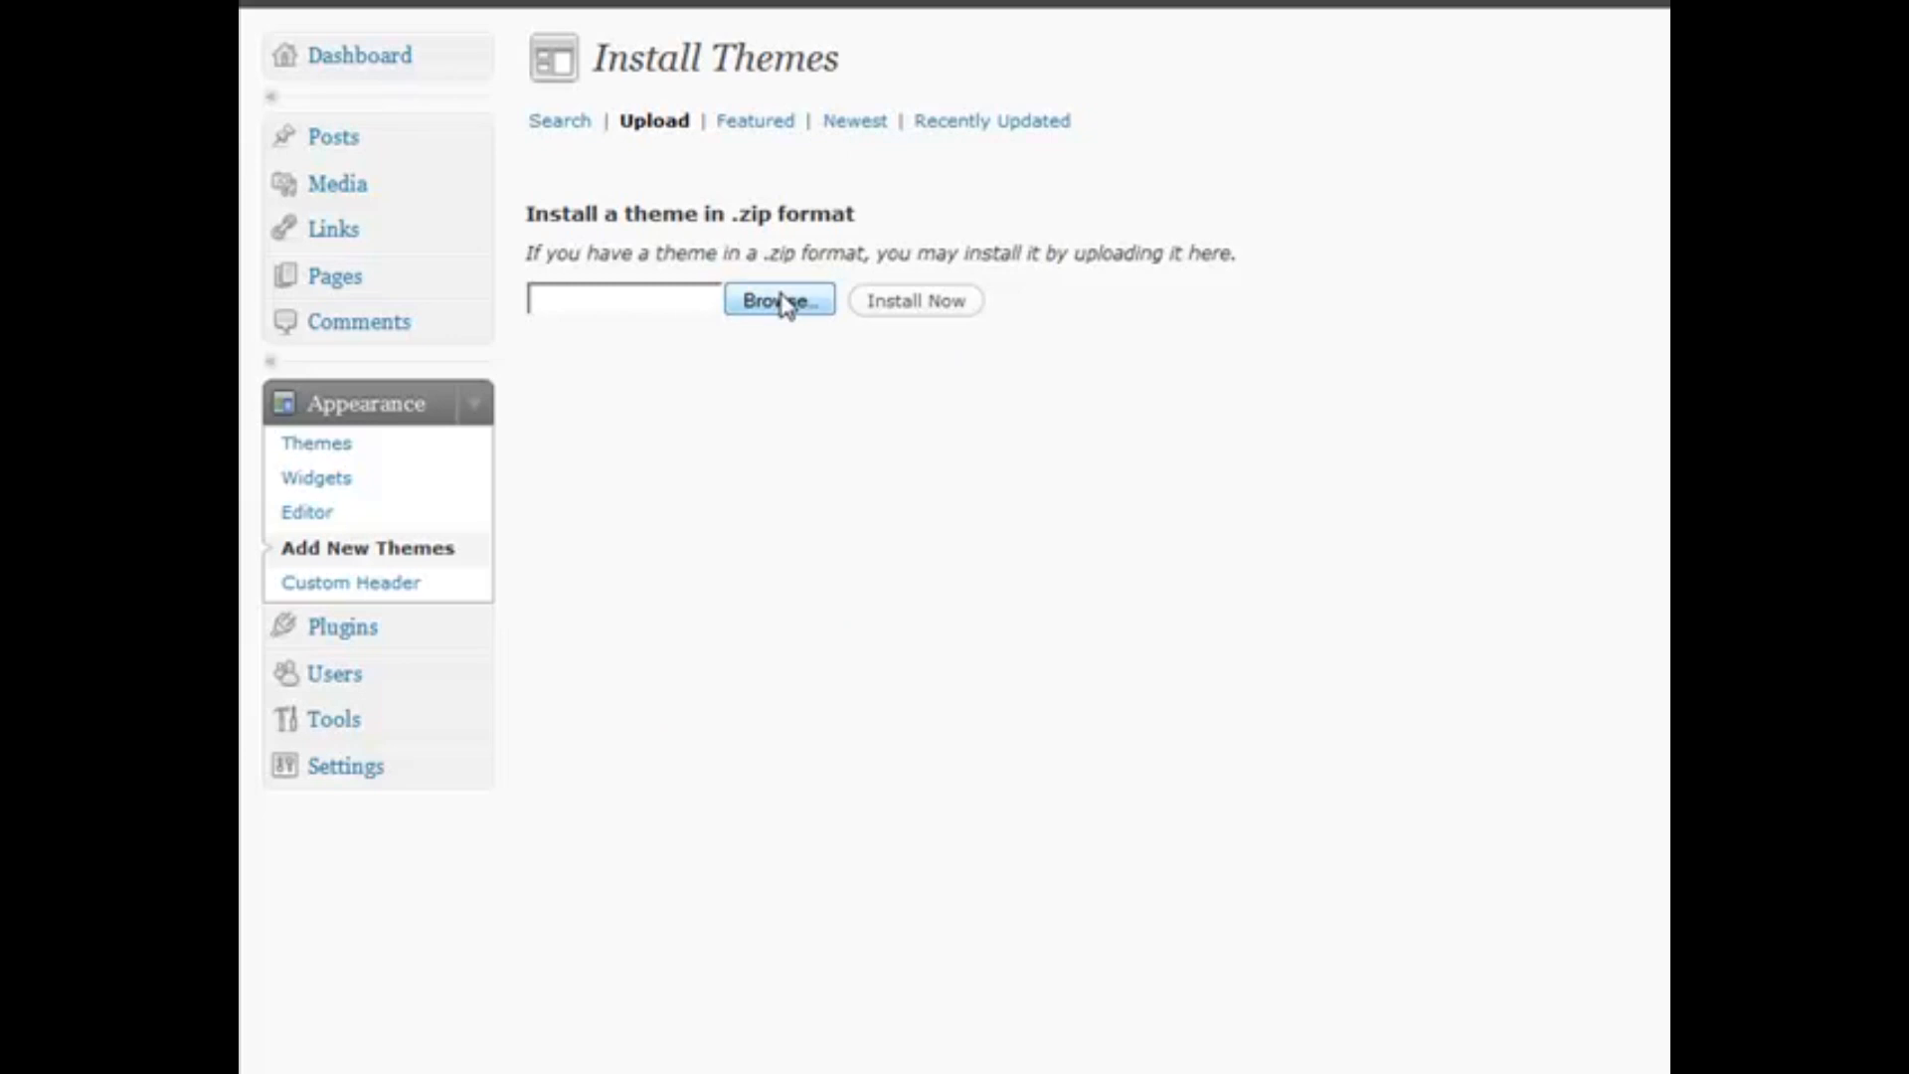
pyautogui.click(923, 305)
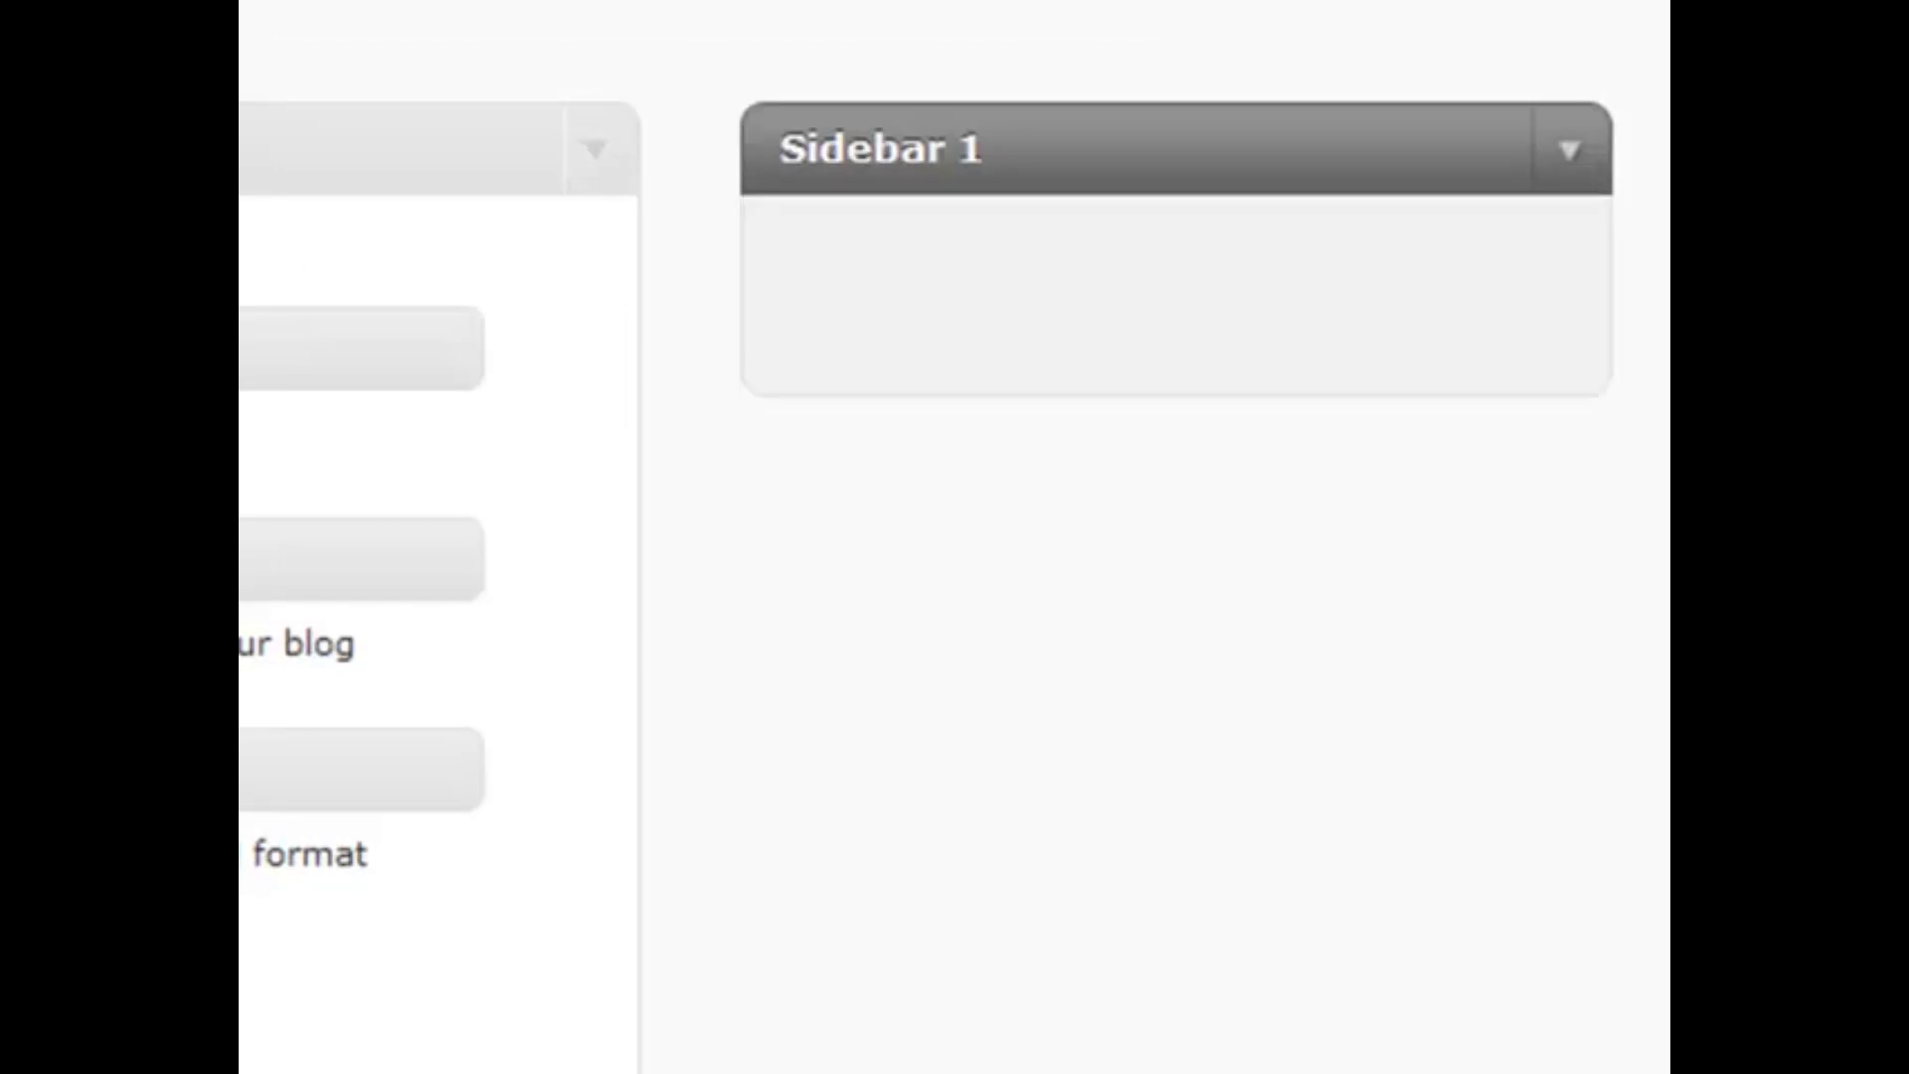
# Add an Archives widget to Sidebar 1, set to display as a drop down, and save it
pyautogui.moveTo(418, 348); pyautogui.dragTo(1317, 312)
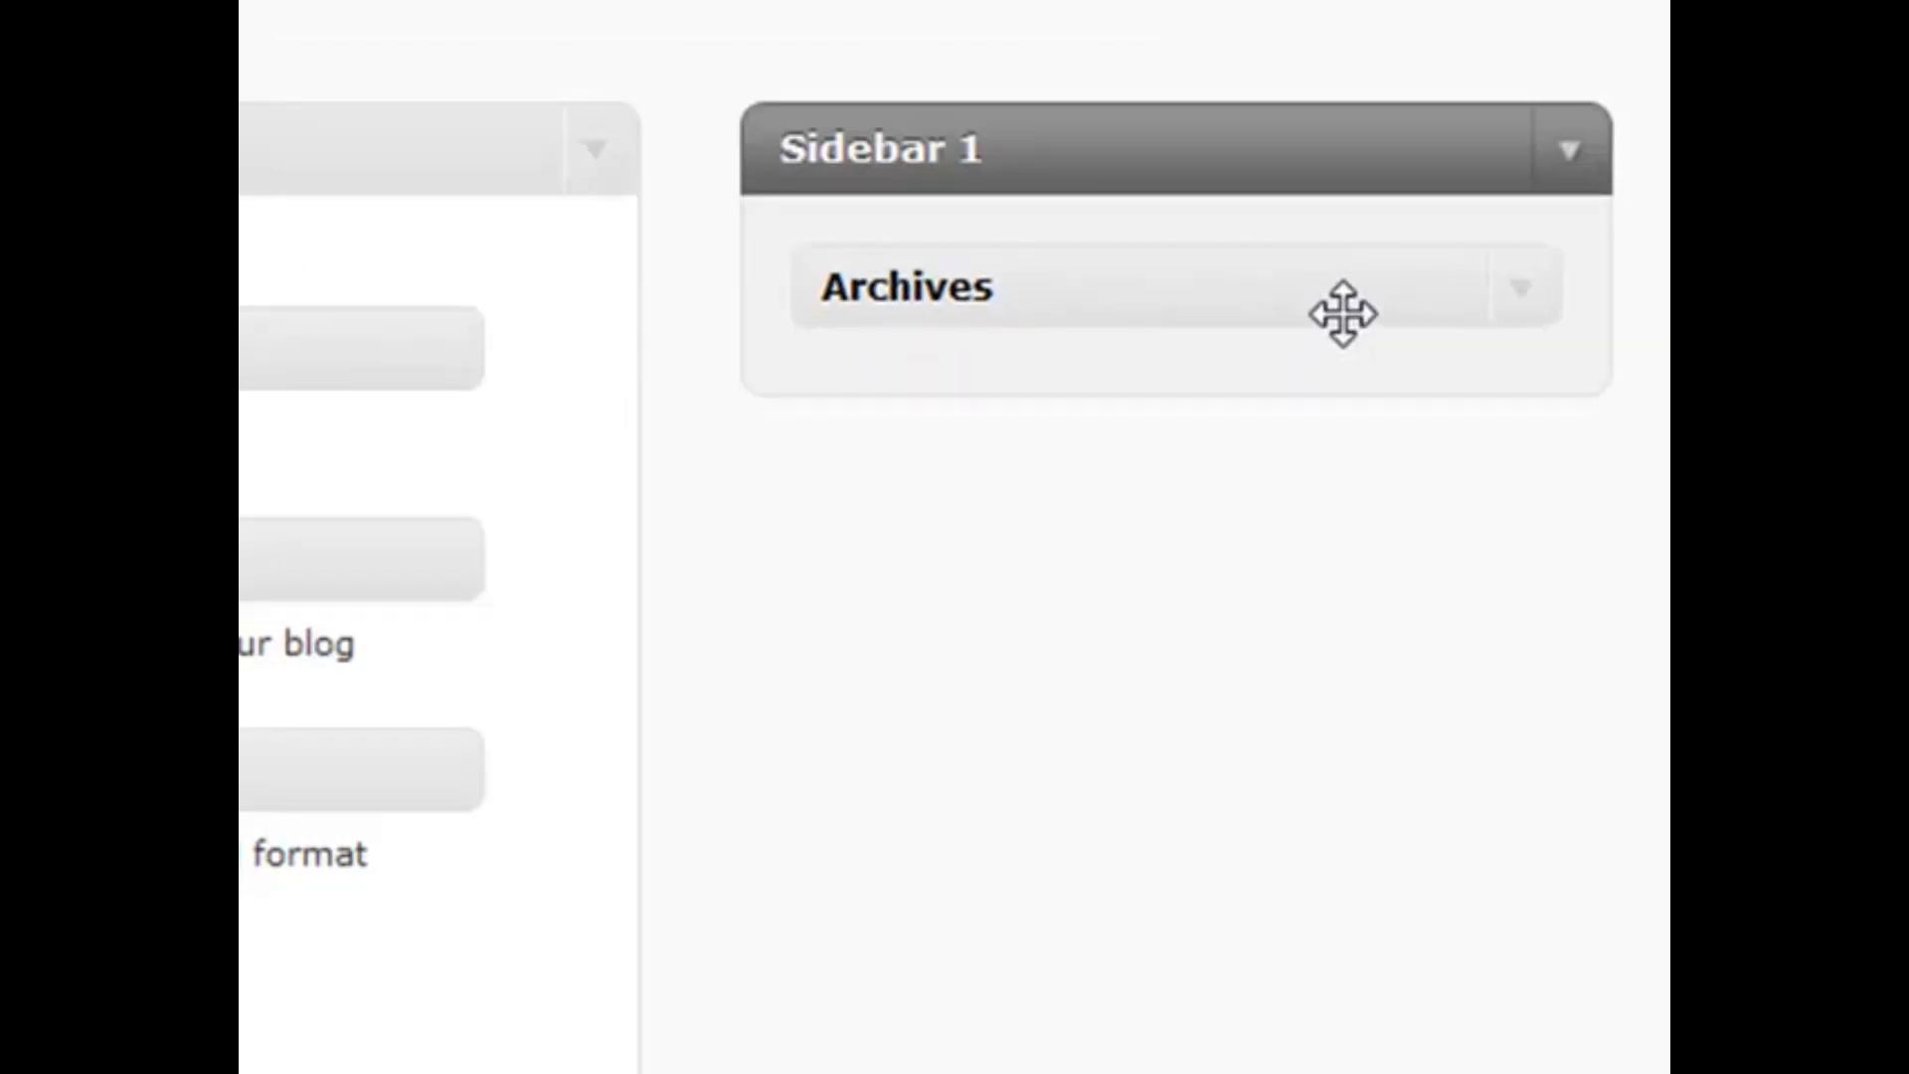
pyautogui.click(1536, 308)
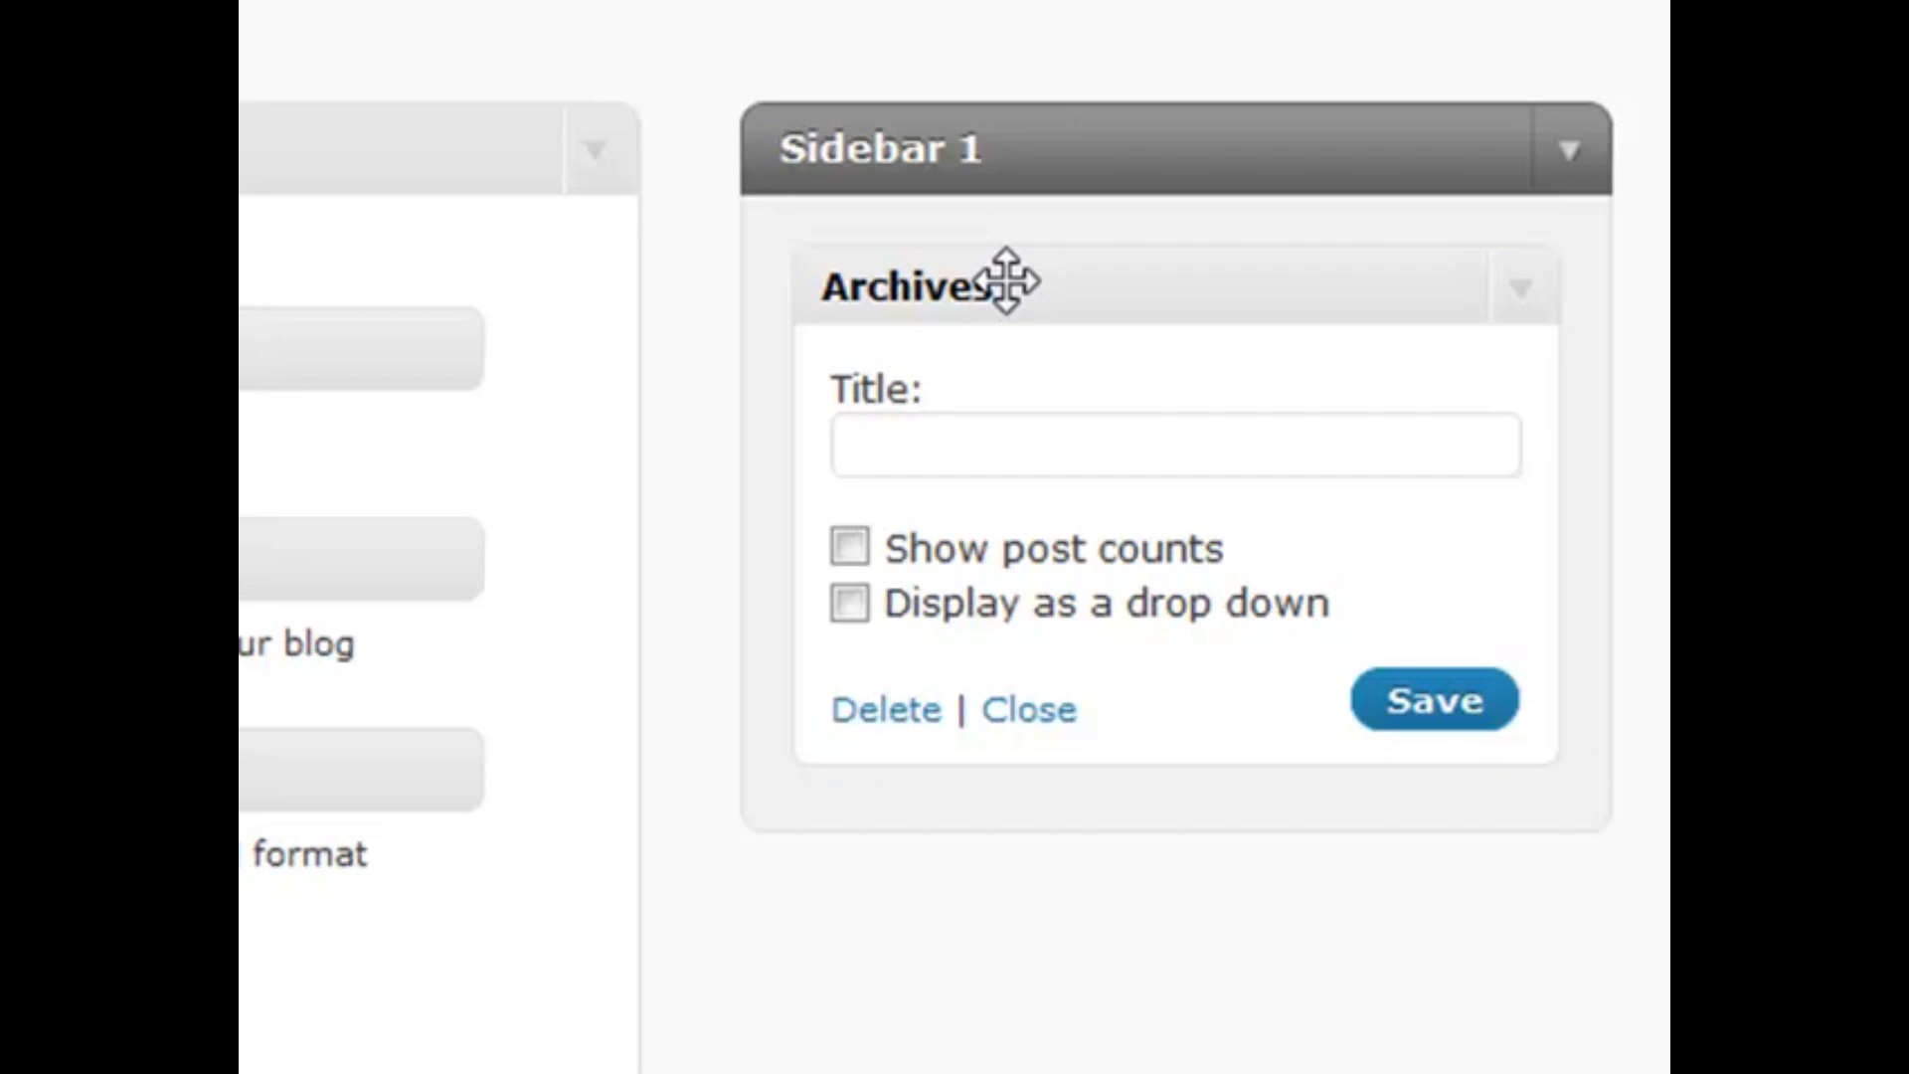
pyautogui.click(862, 555)
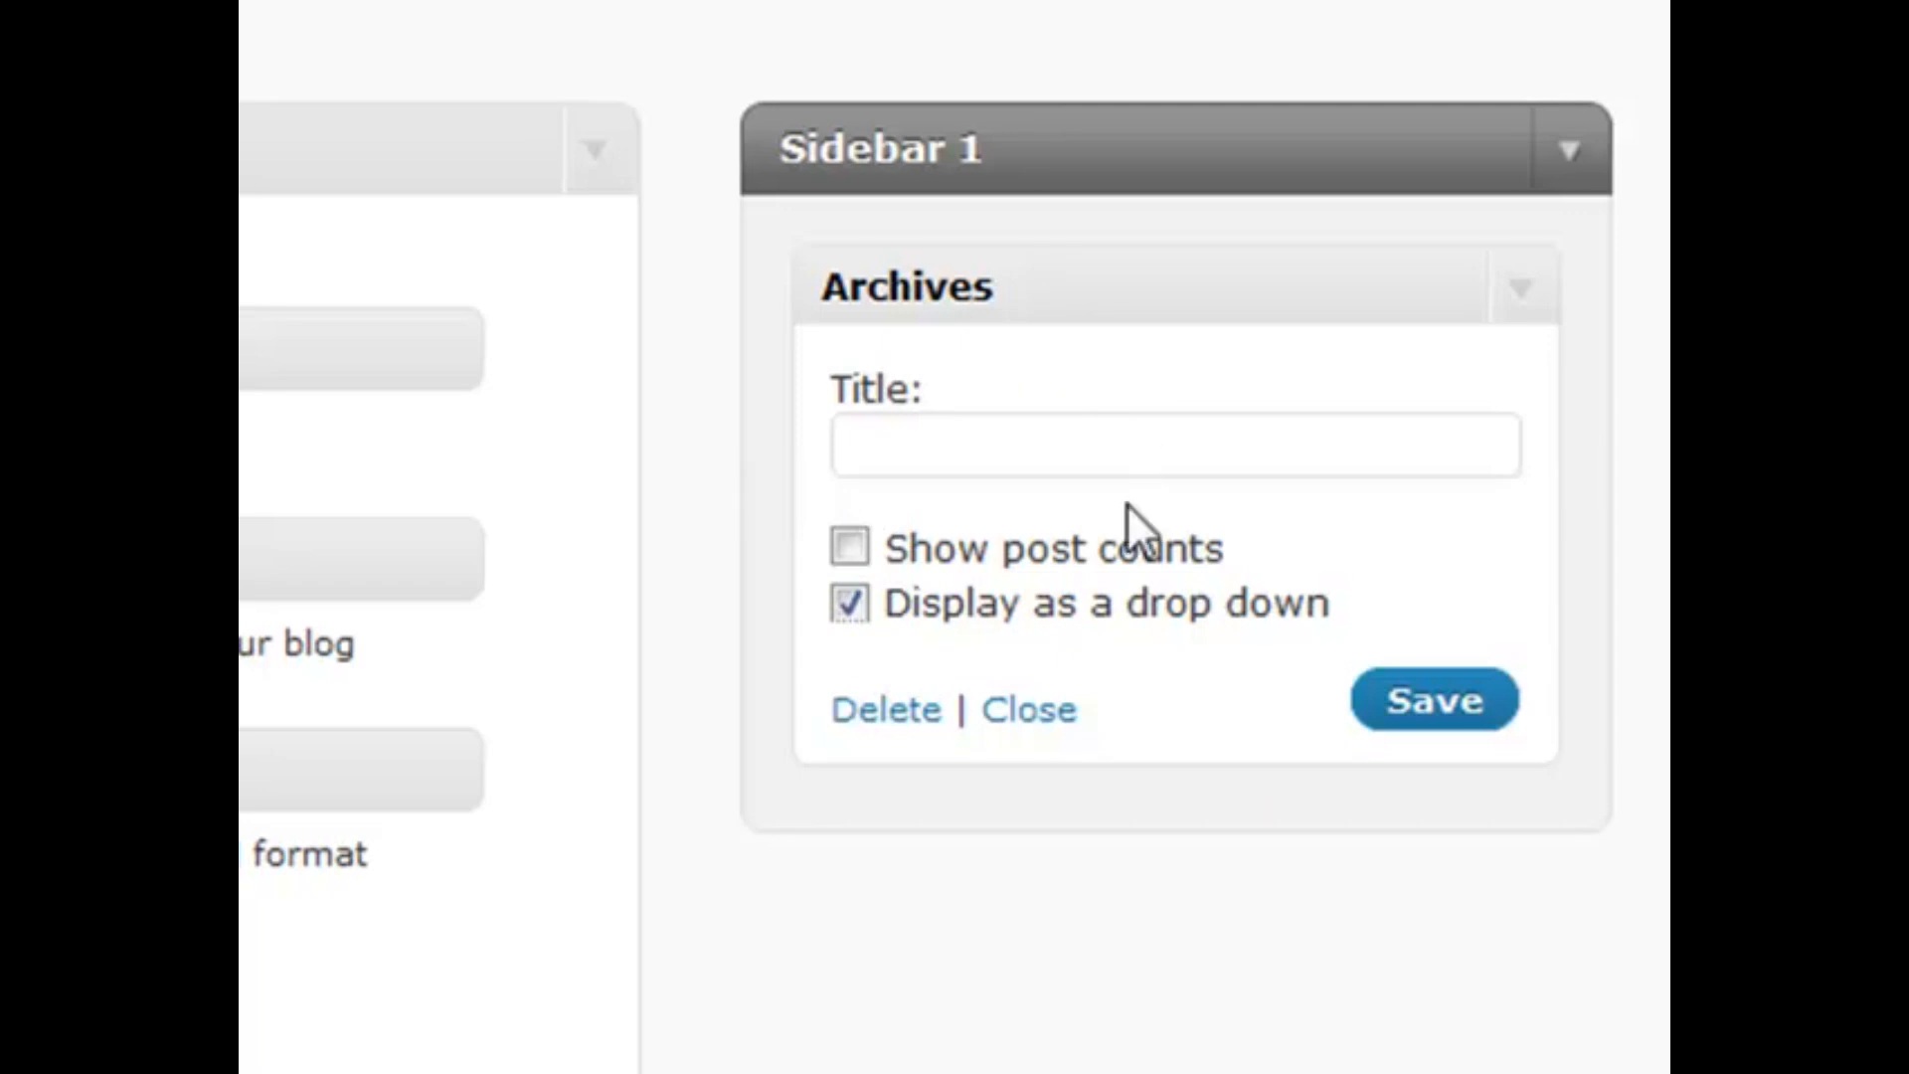
pyautogui.click(1056, 438)
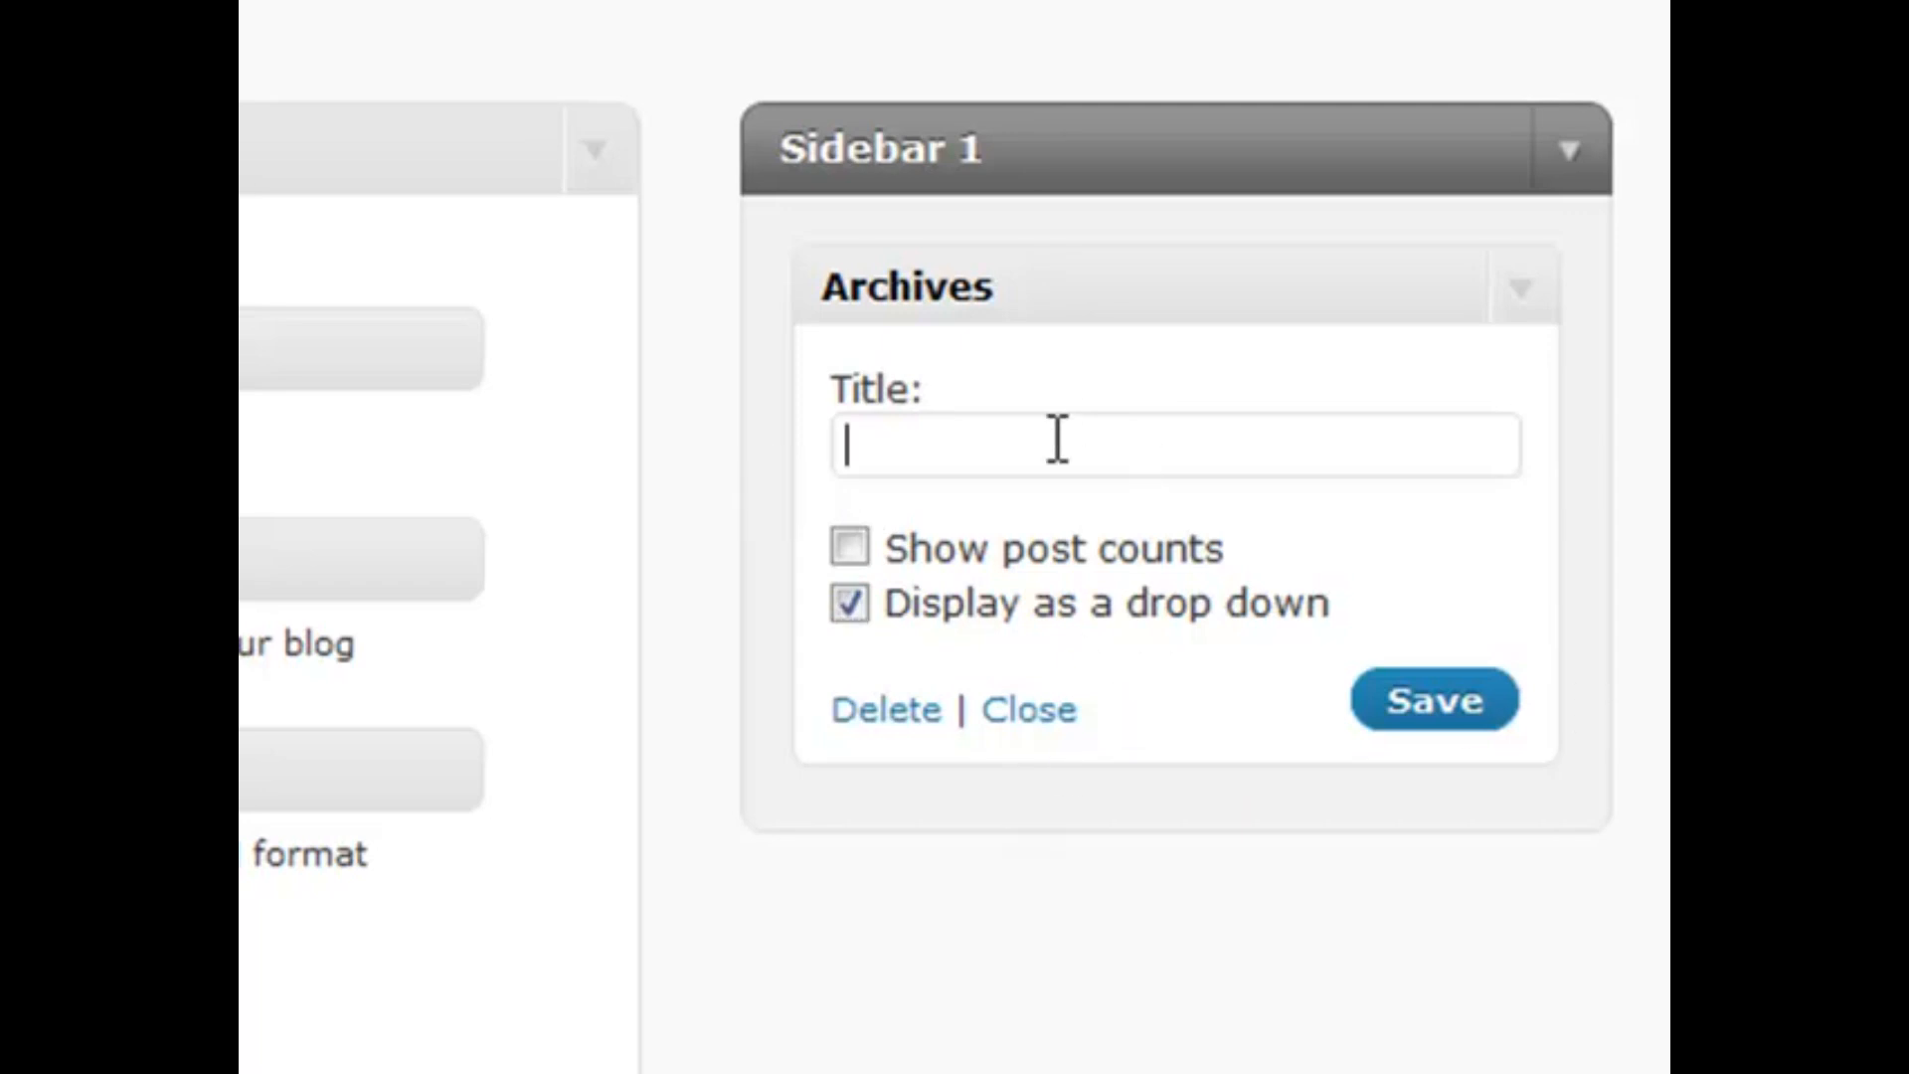
pyautogui.click(1406, 714)
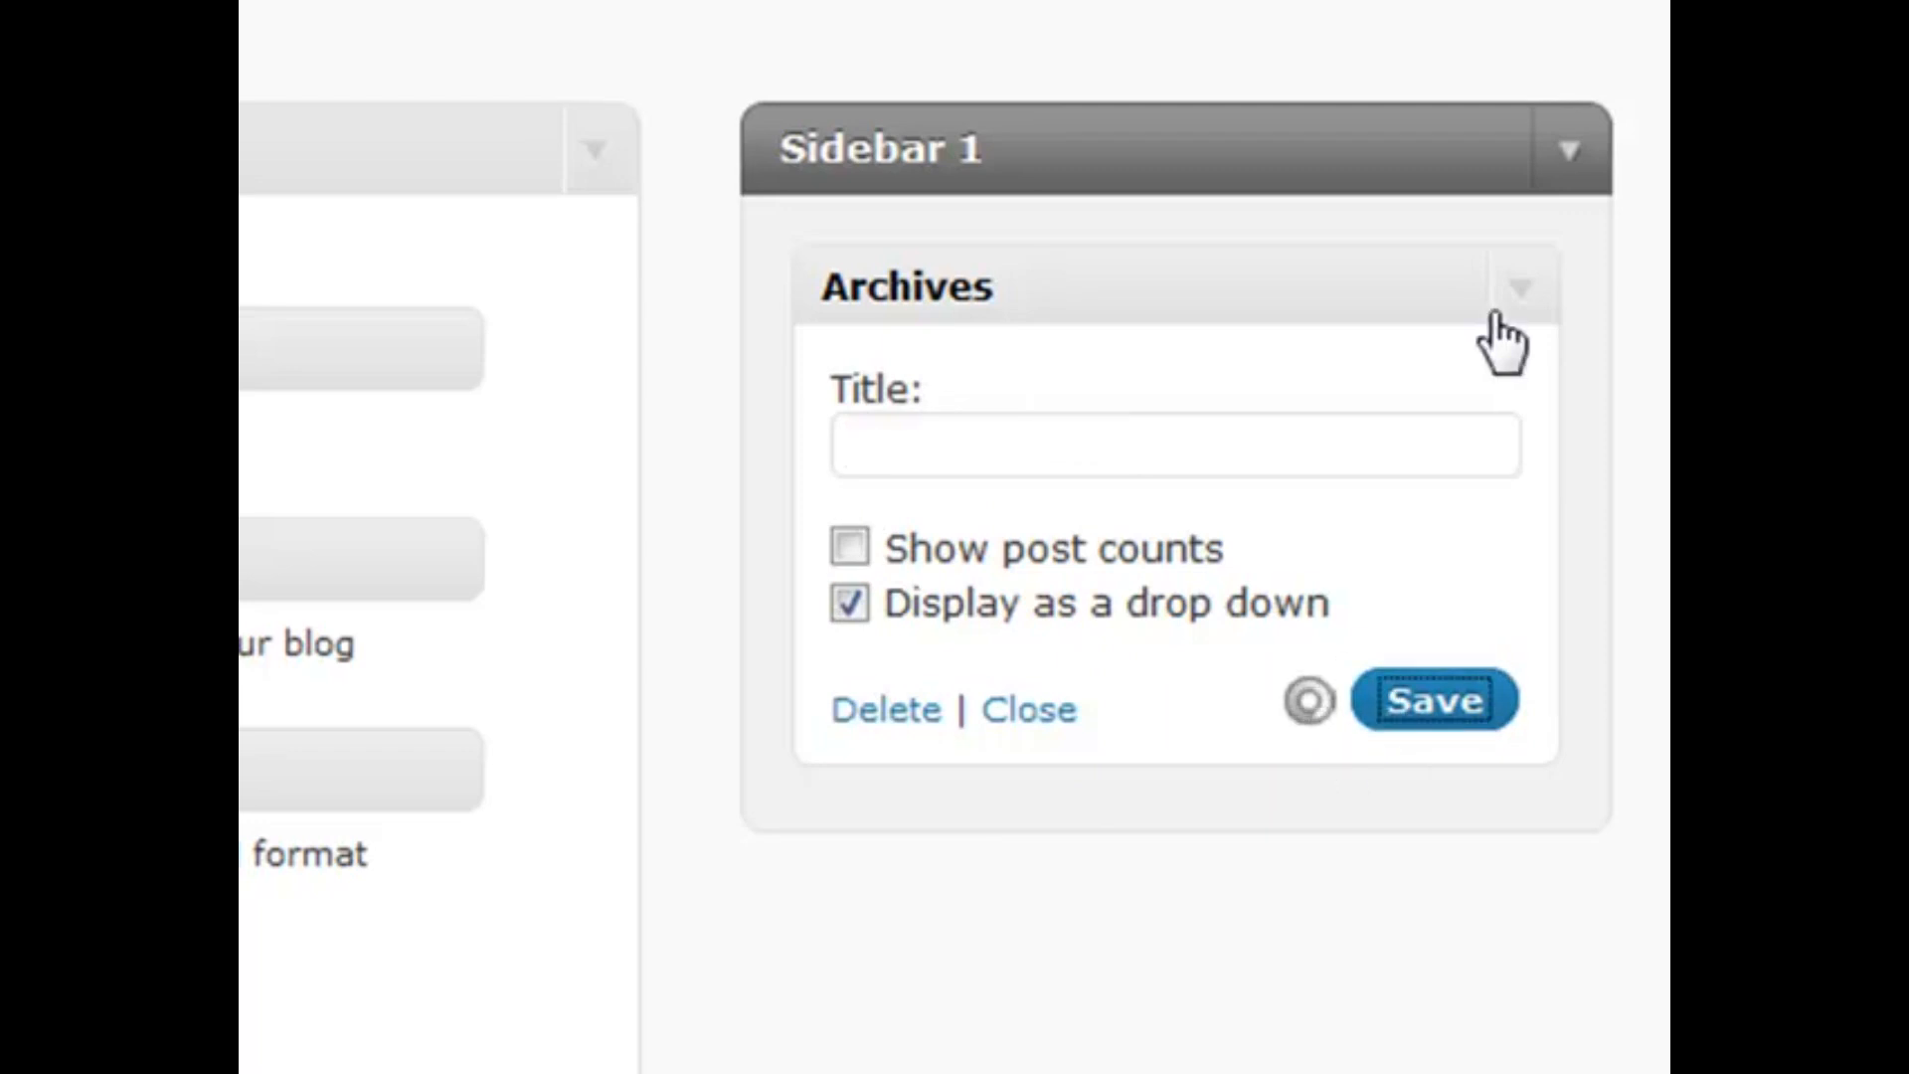
pyautogui.click(1527, 296)
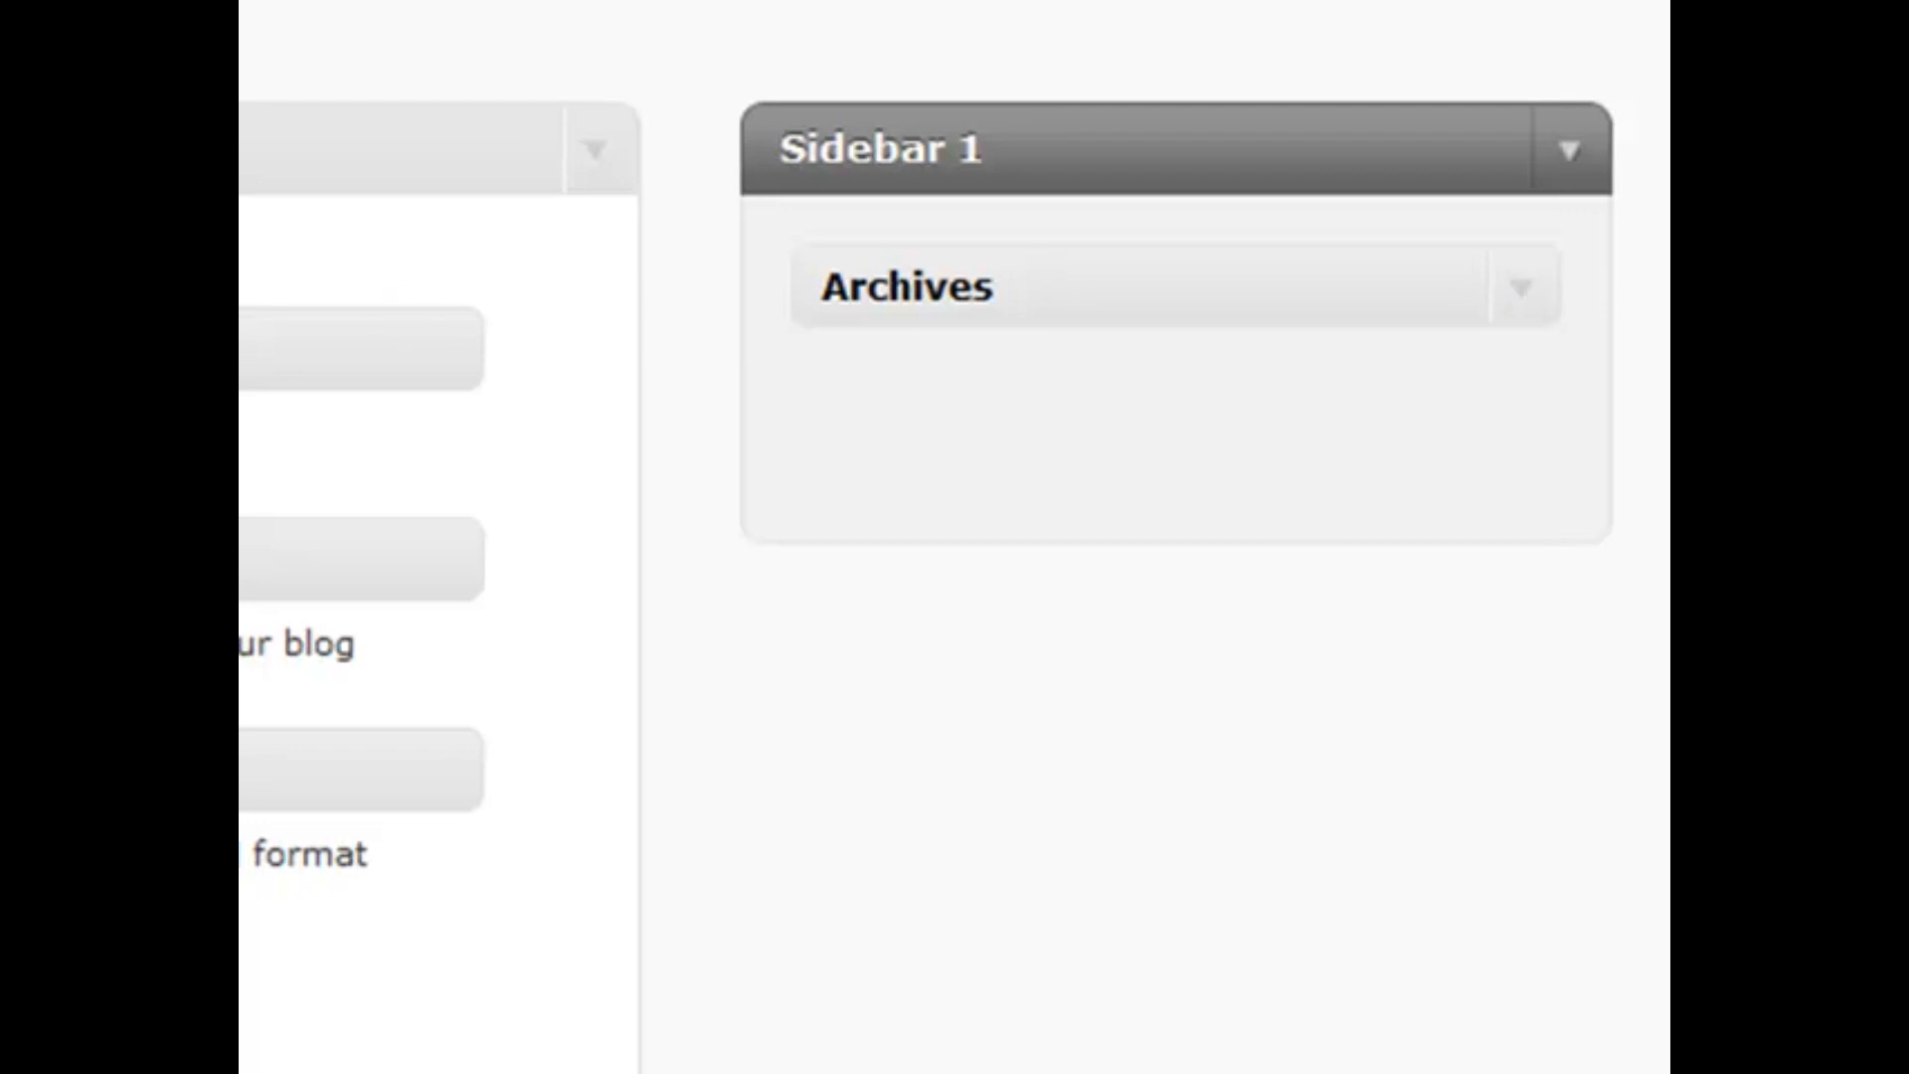
# Place a Calendar widget below Archives in Sidebar 1 and collapse its settings
pyautogui.moveTo(298, 348); pyautogui.dragTo(1173, 443)
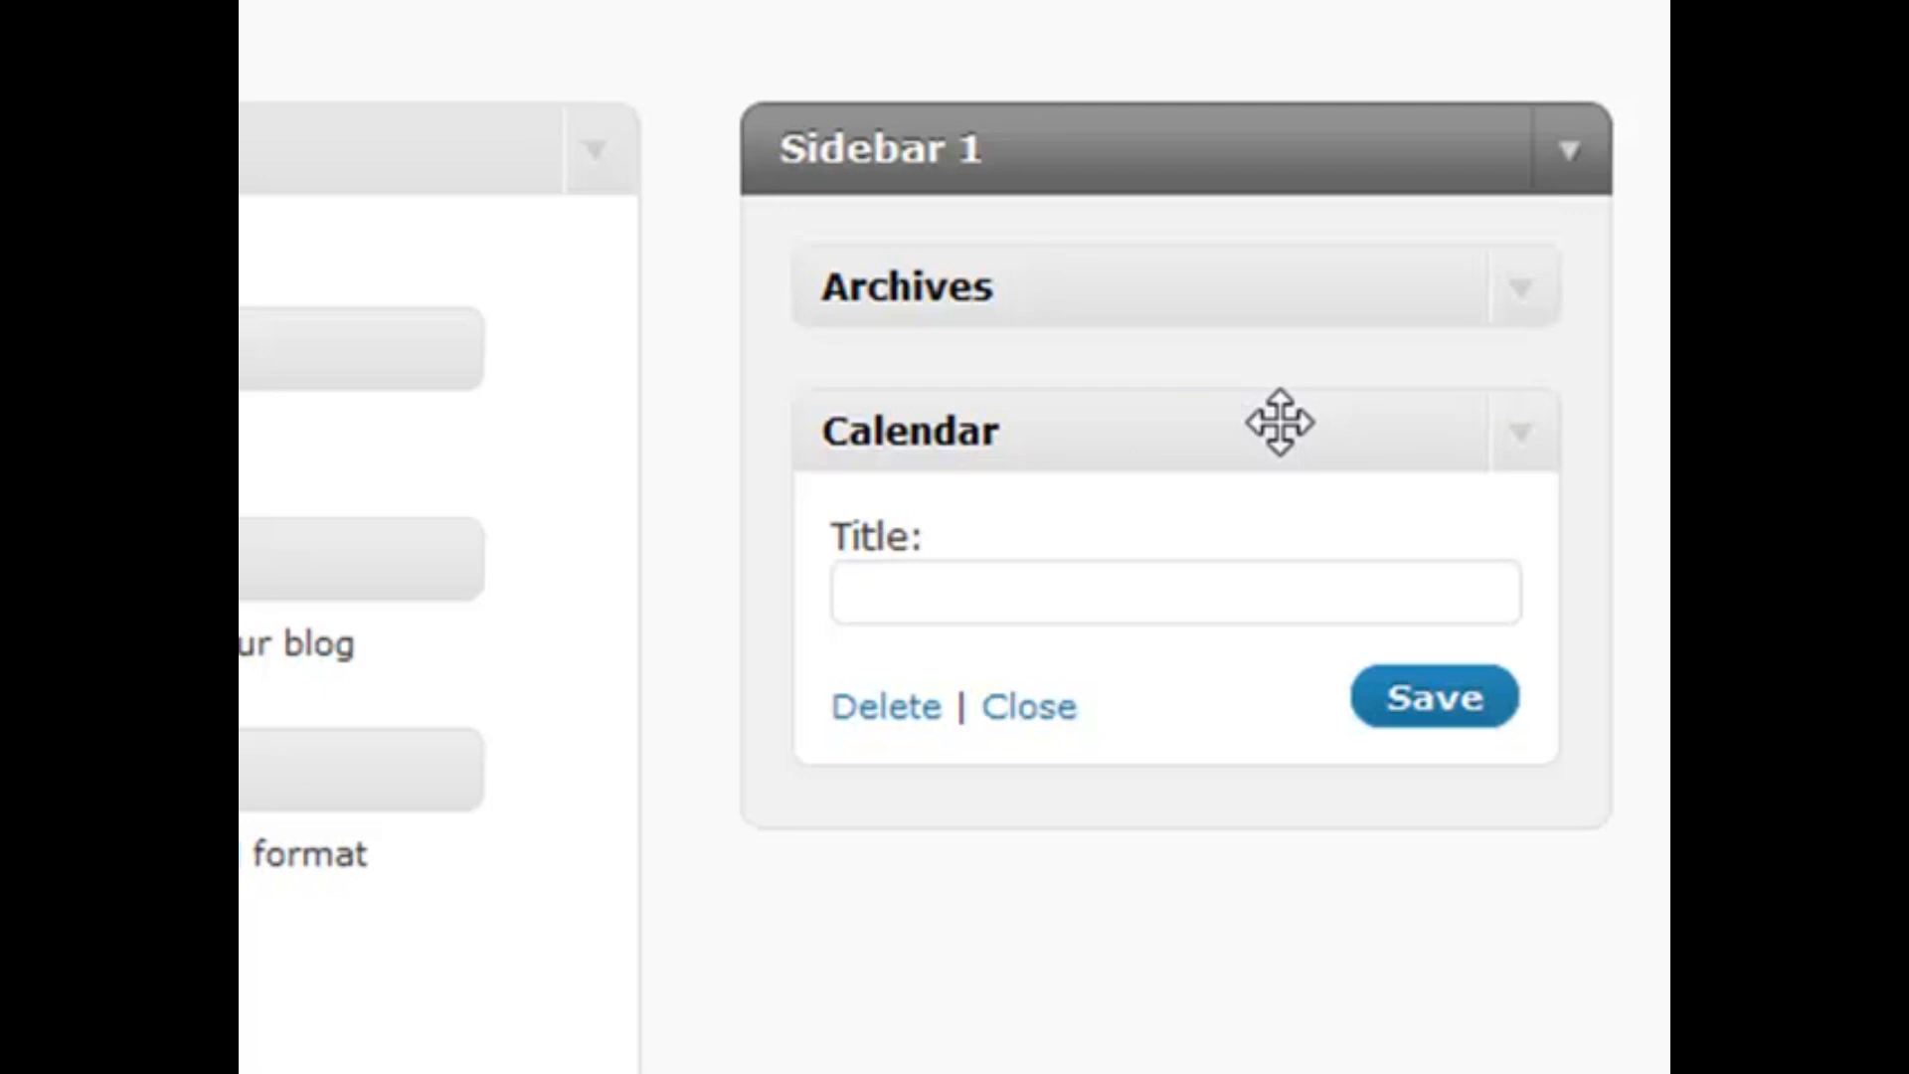
pyautogui.click(1511, 429)
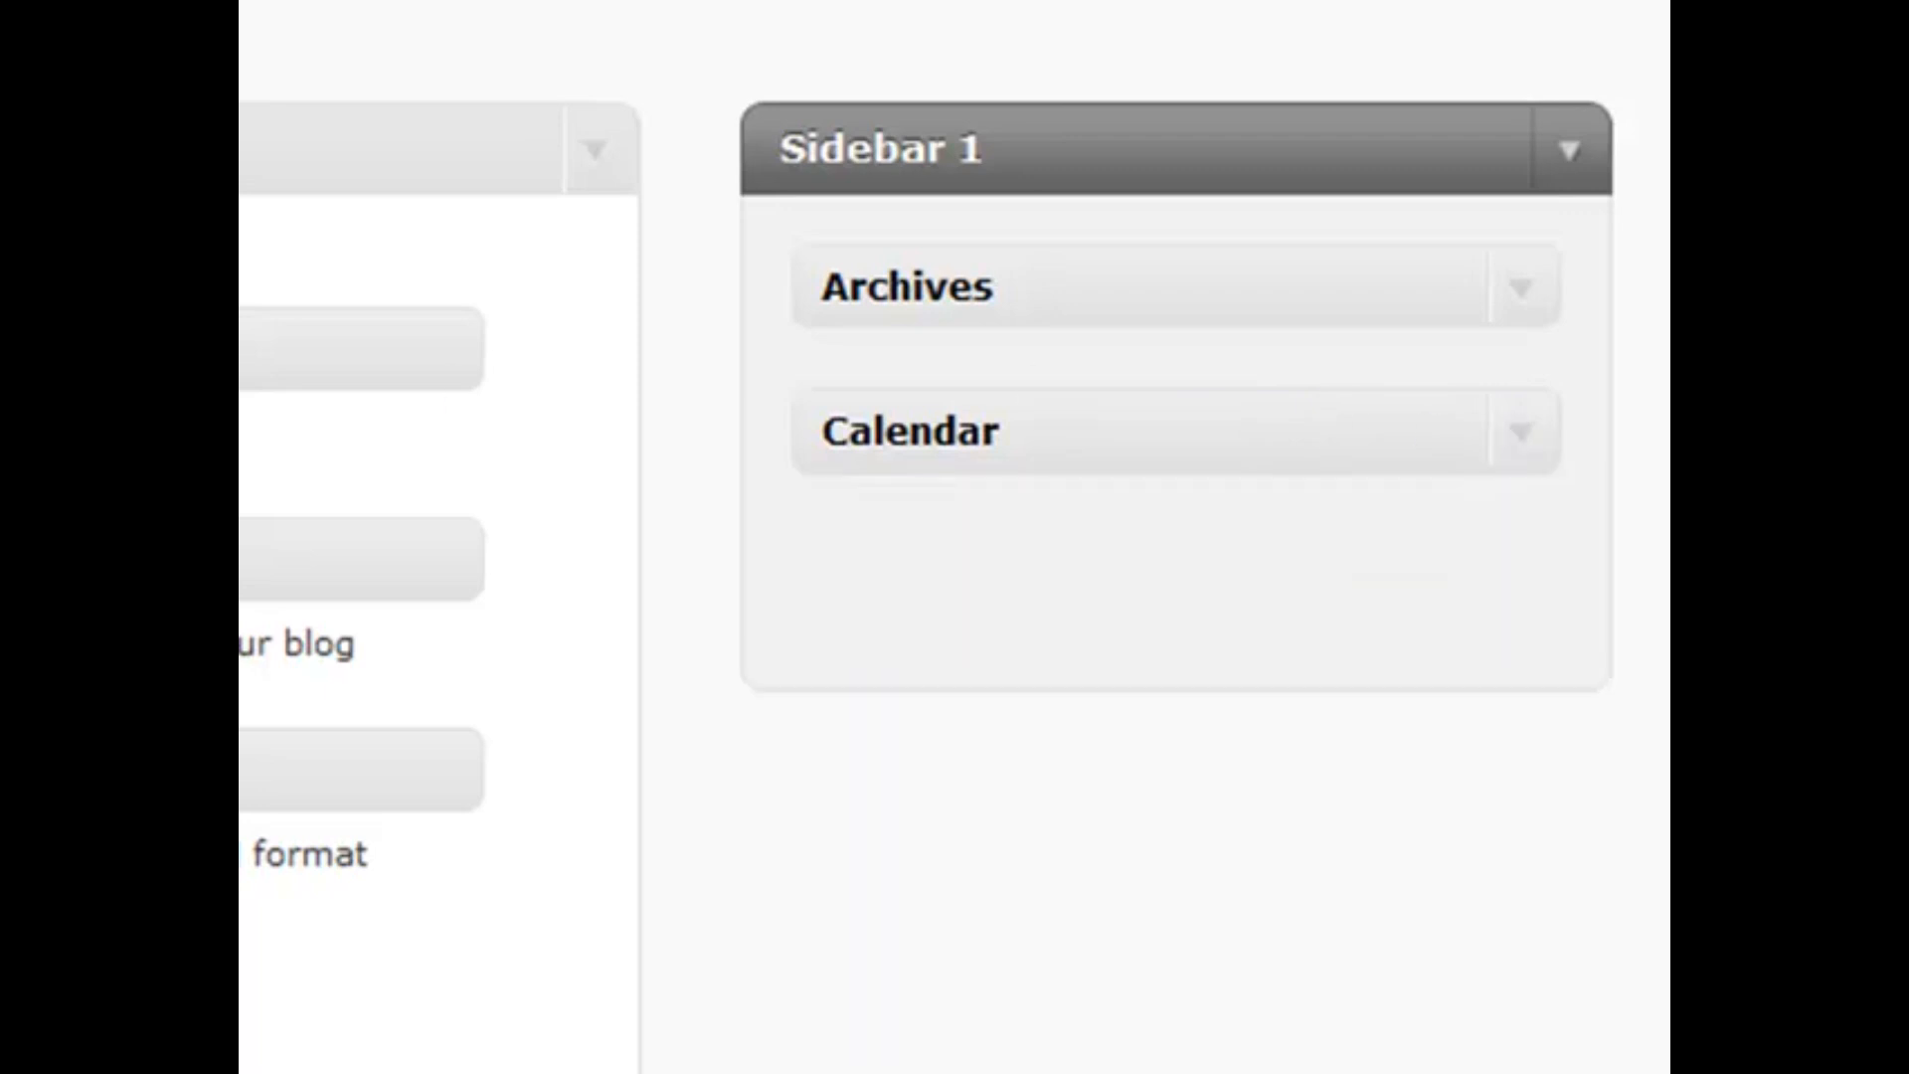
# Drop a Categories widget into Sidebar 1 beneath Calendar, leaving its options unticked
pyautogui.moveTo(298, 562); pyautogui.dragTo(1243, 587)
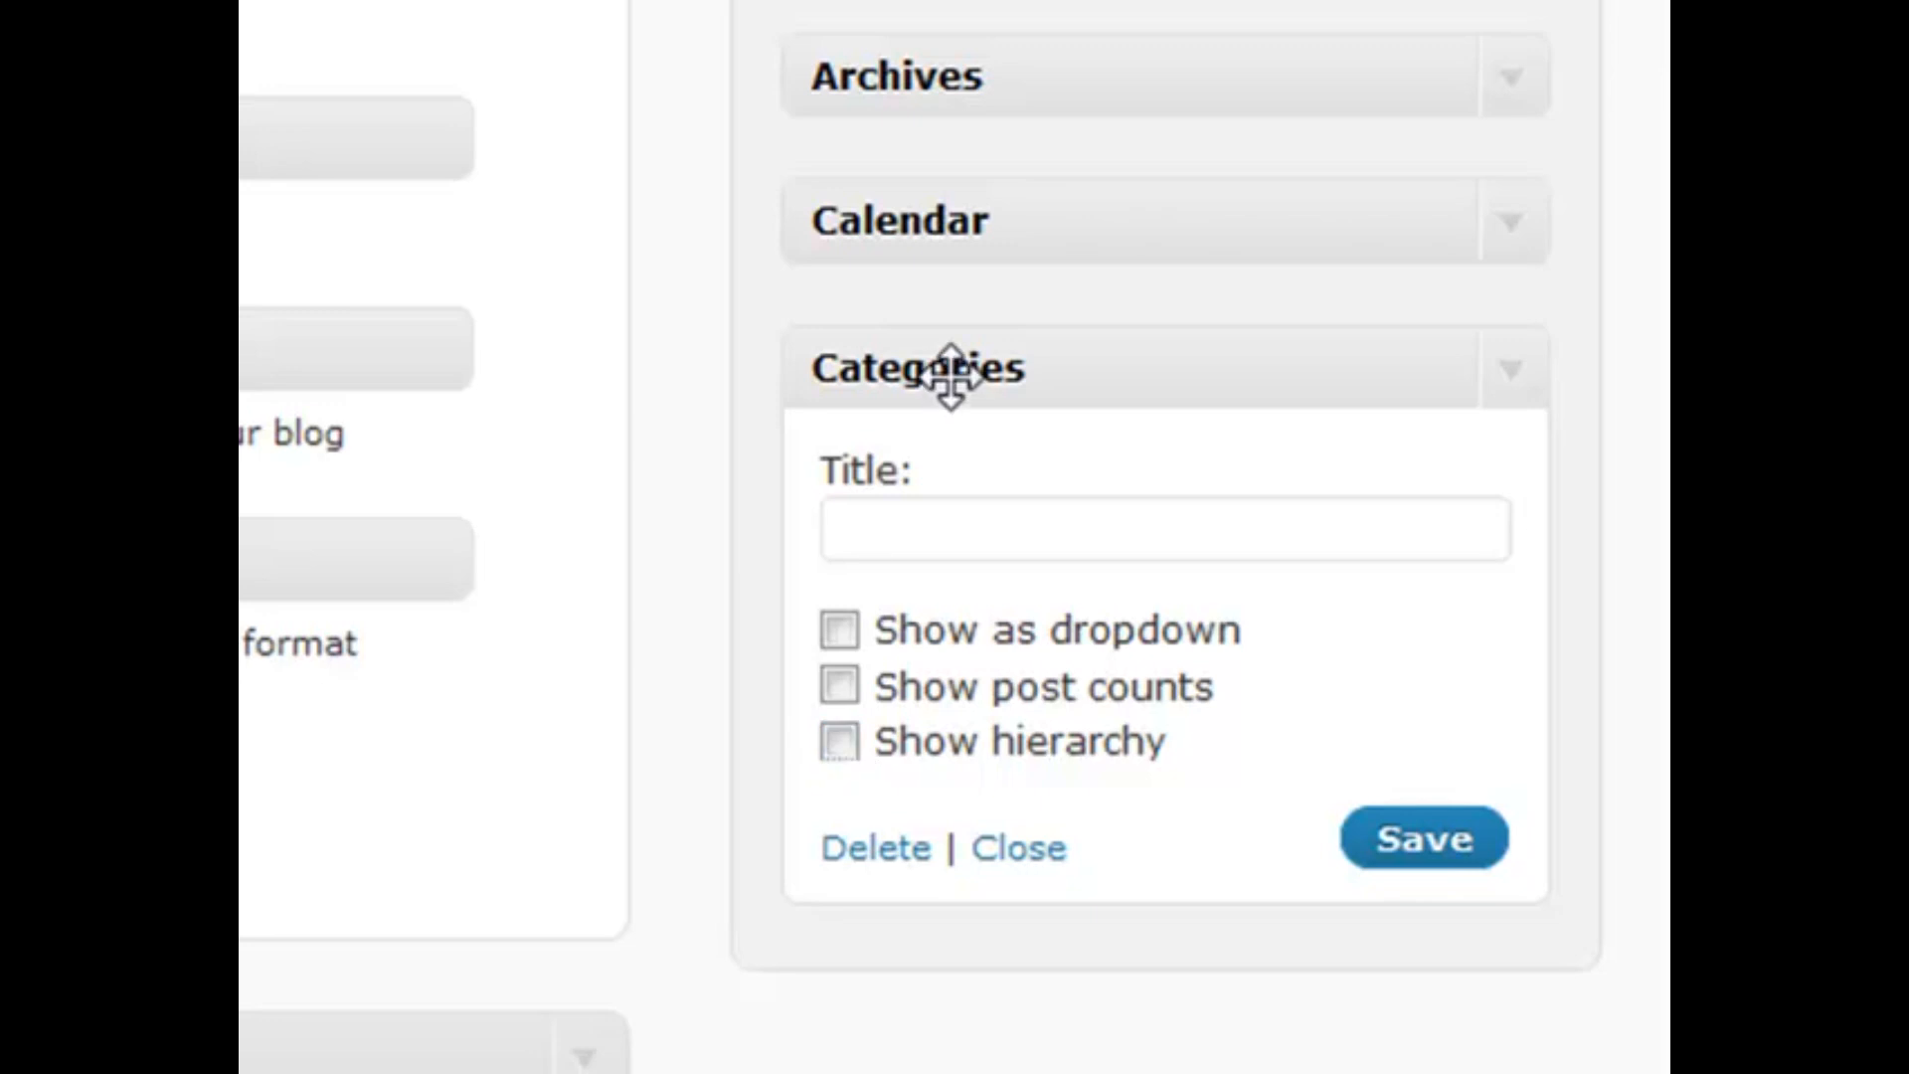
# Add a Links widget limited to Blogroll below Categories and save it, then add a second Links widget
pyautogui.click(1513, 386)
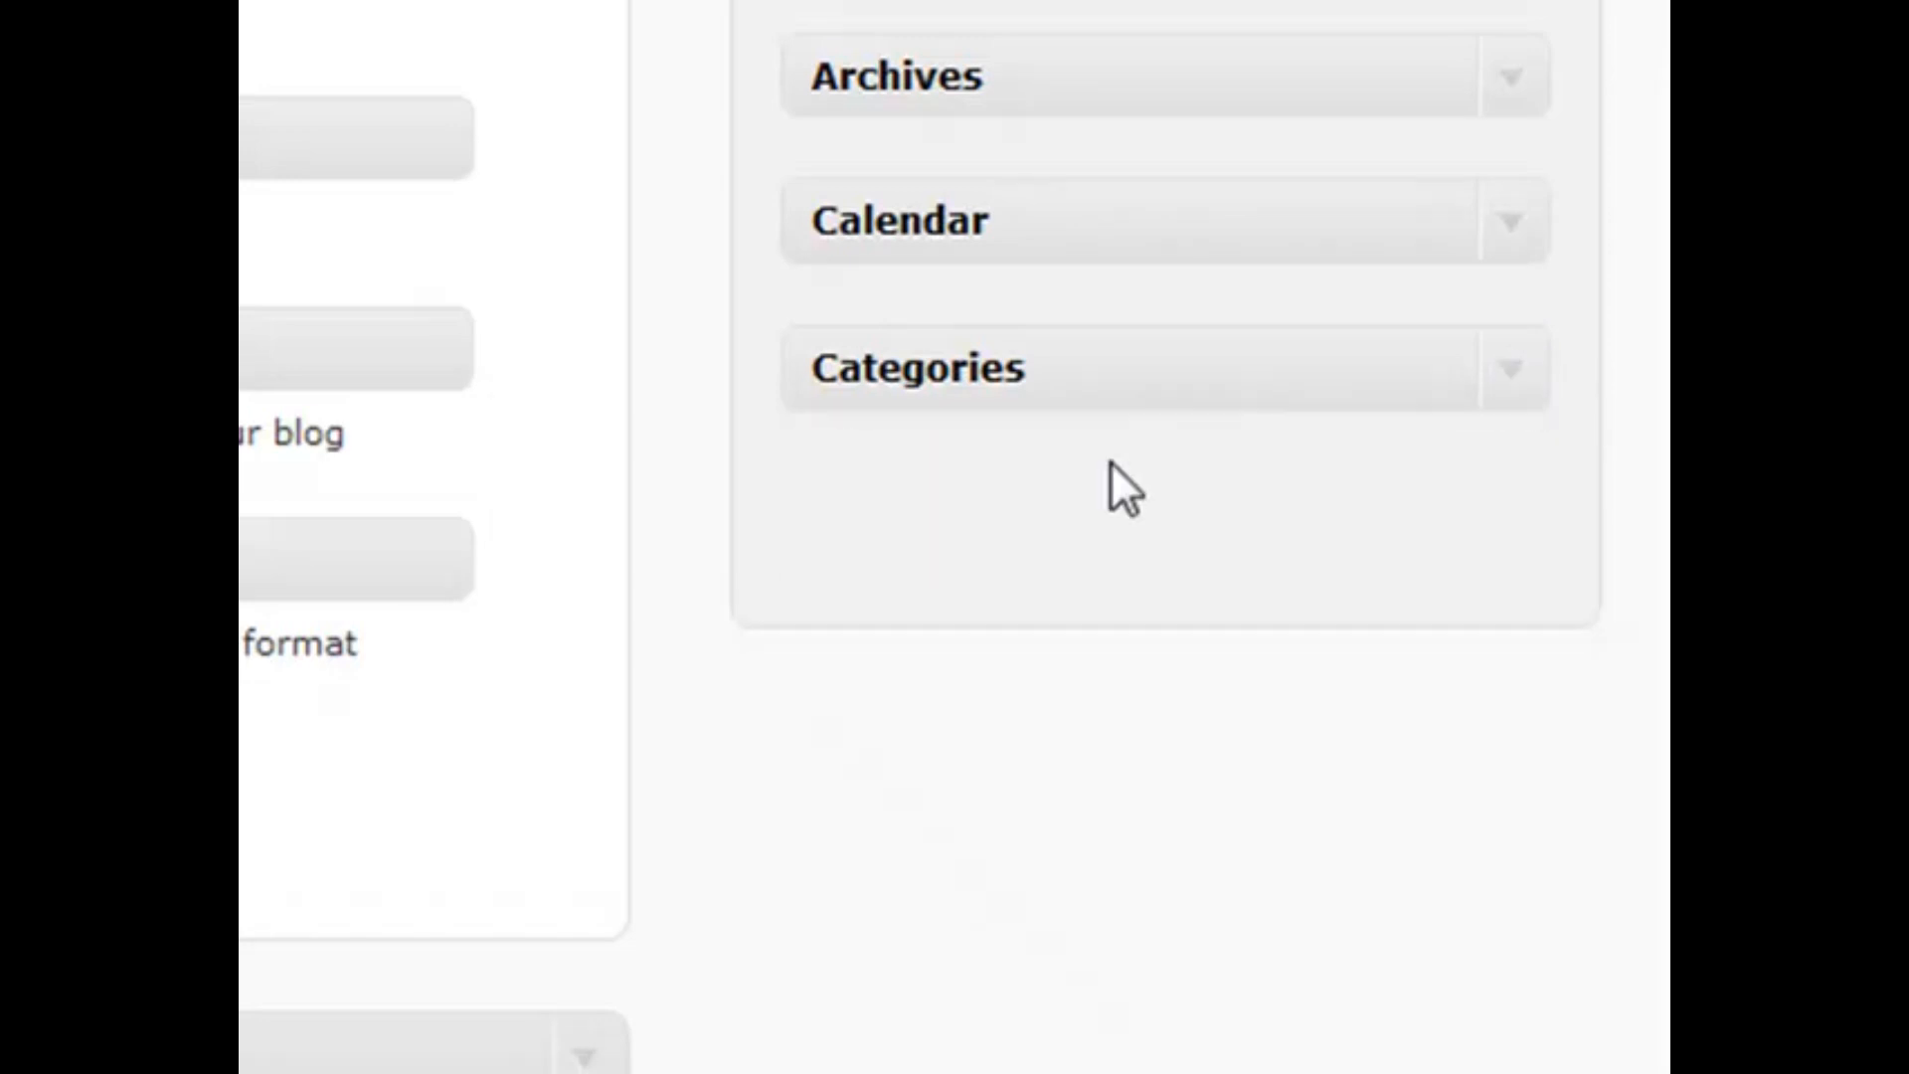
pyautogui.moveTo(467, 348); pyautogui.dragTo(1158, 504)
pyautogui.scroll(-1, 1517, 509)
pyautogui.scroll(-1, 805, 517)
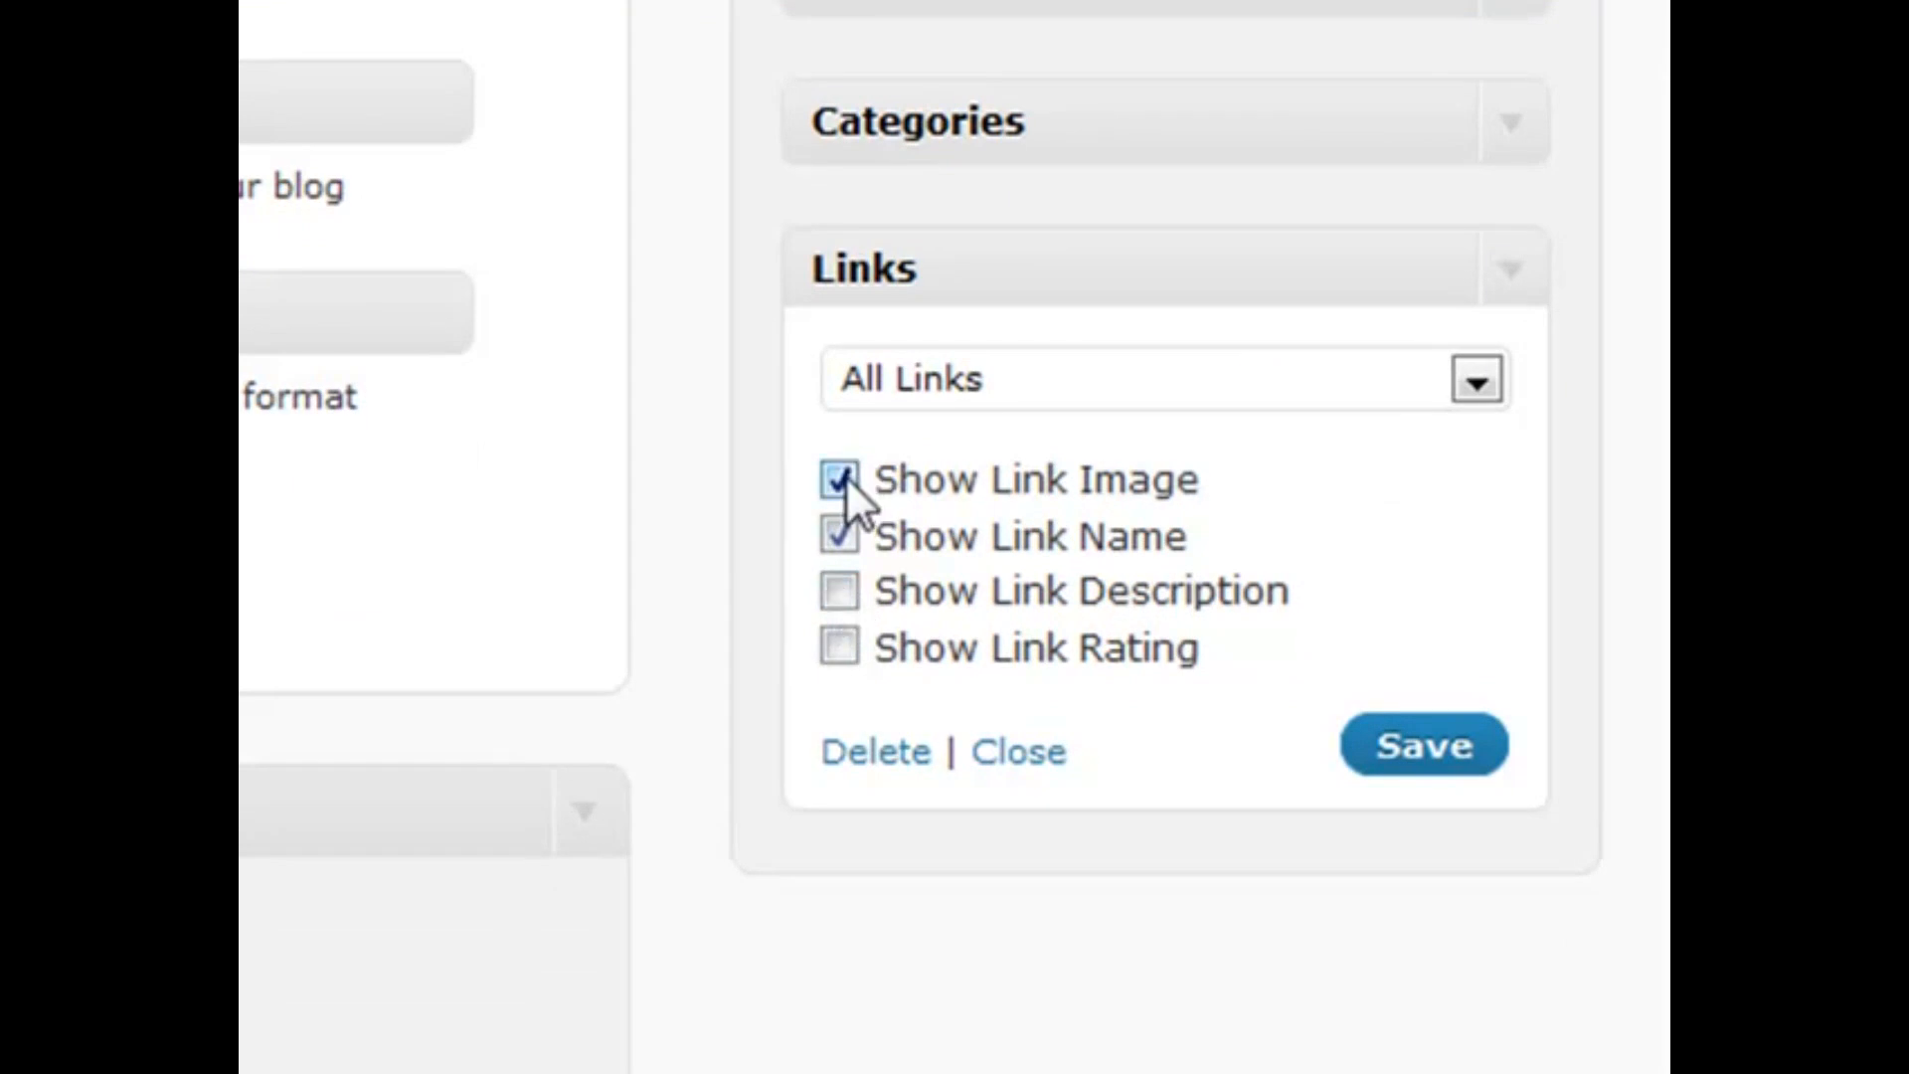
pyautogui.click(1481, 381)
pyautogui.click(1189, 492)
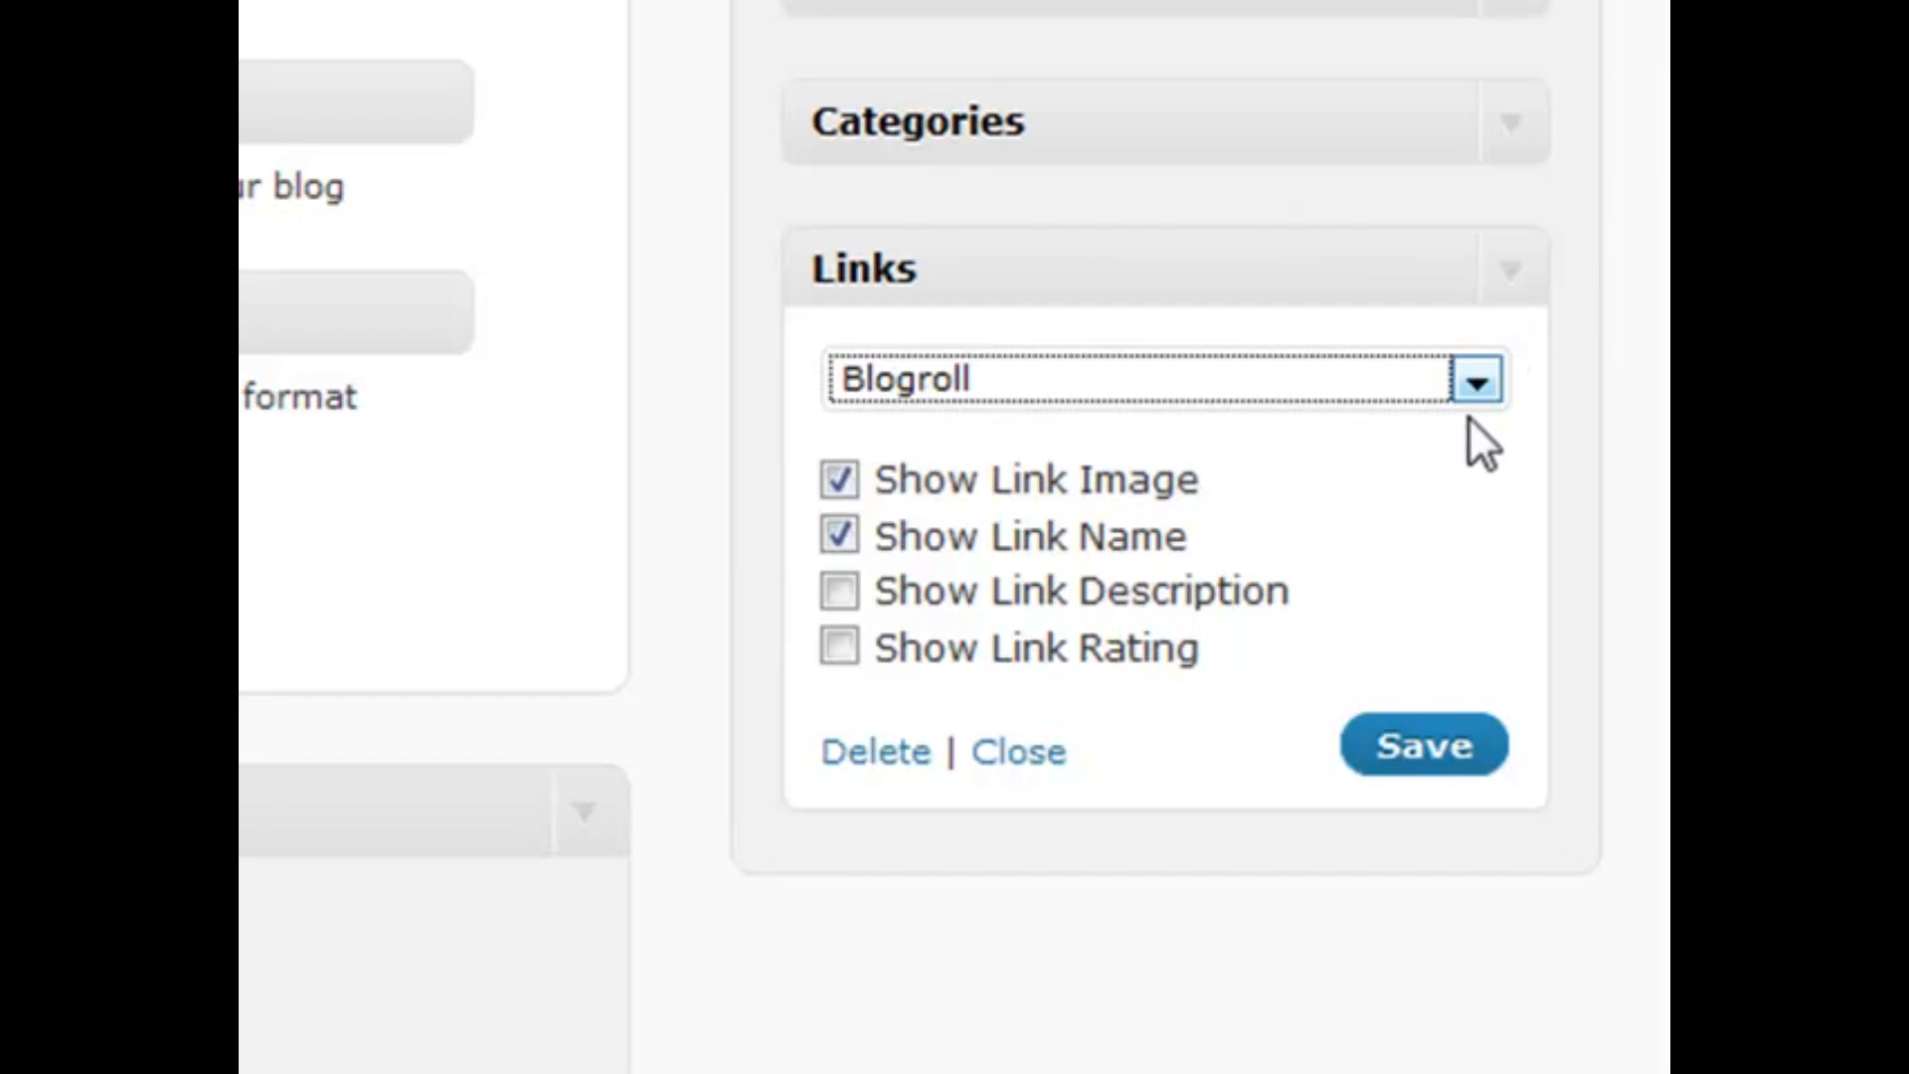
pyautogui.click(1412, 782)
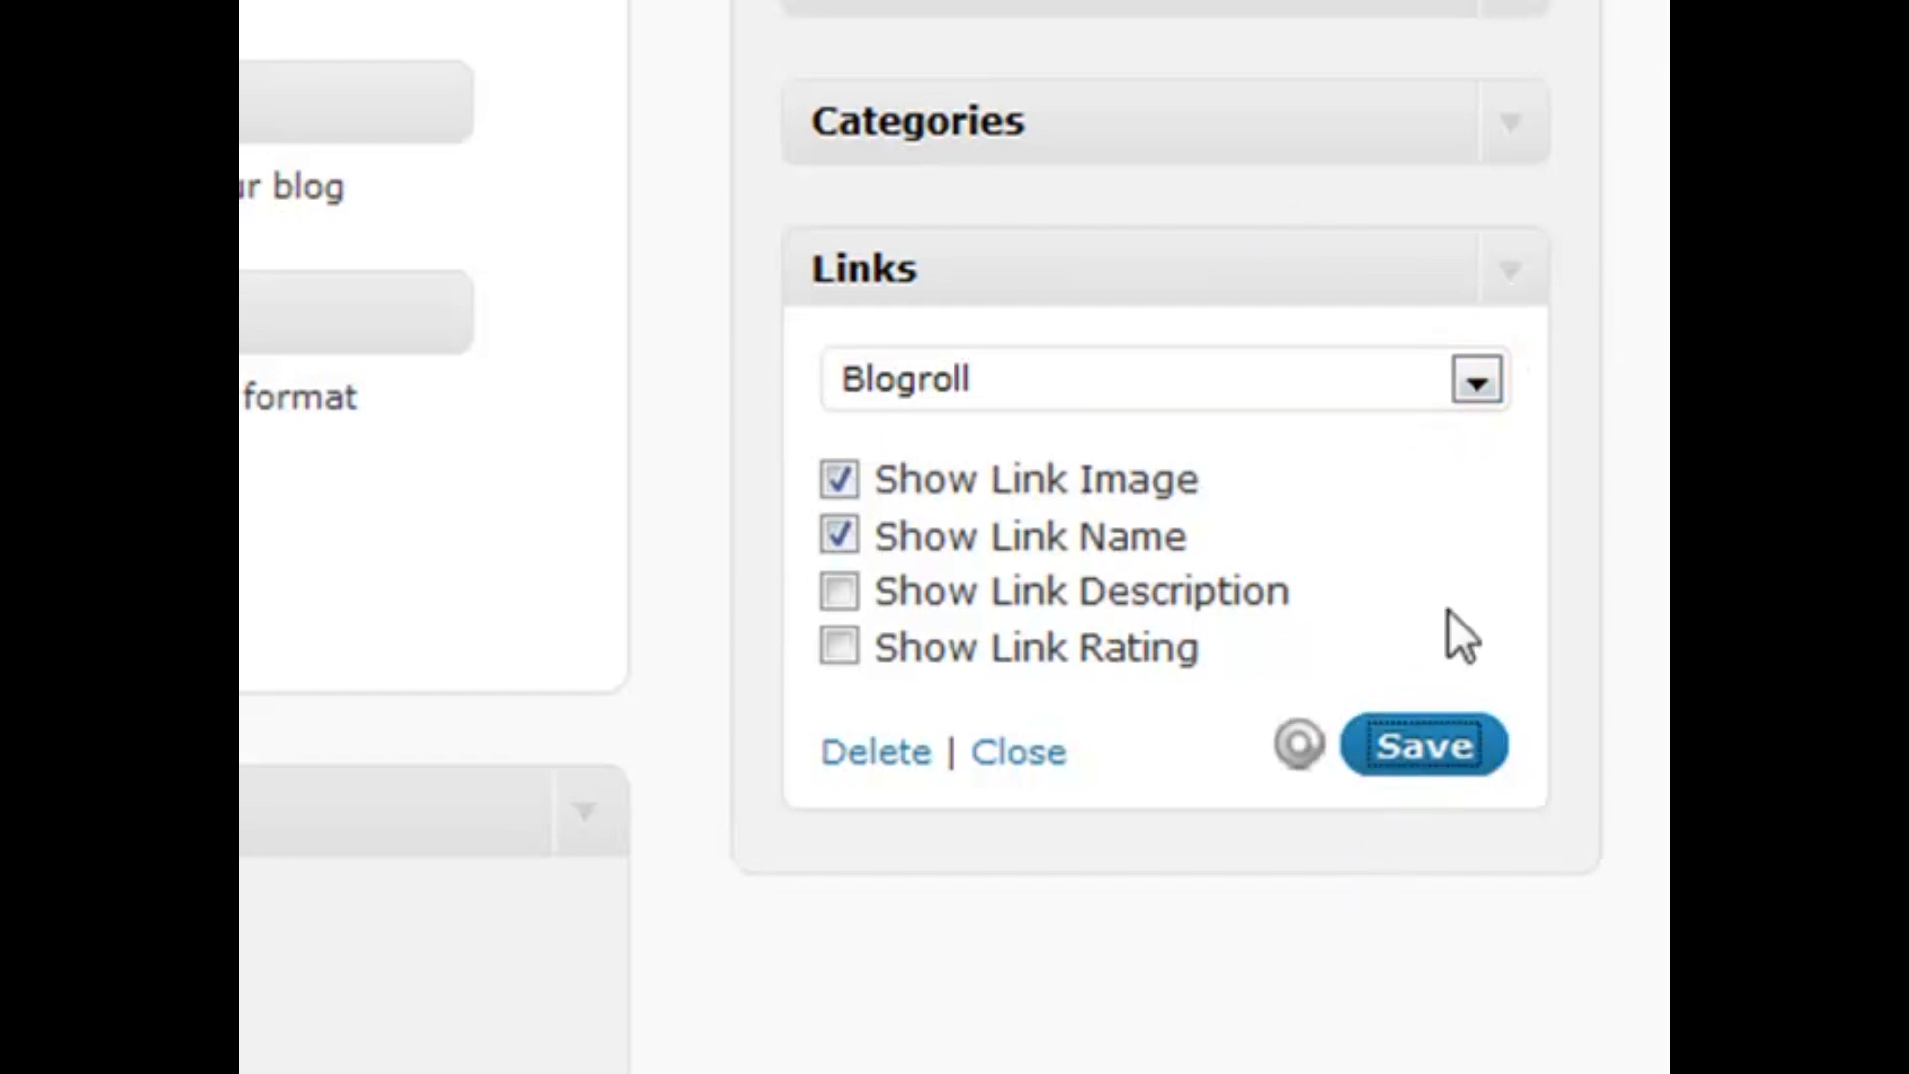
pyautogui.click(1511, 270)
pyautogui.moveTo(398, 312); pyautogui.dragTo(1235, 401)
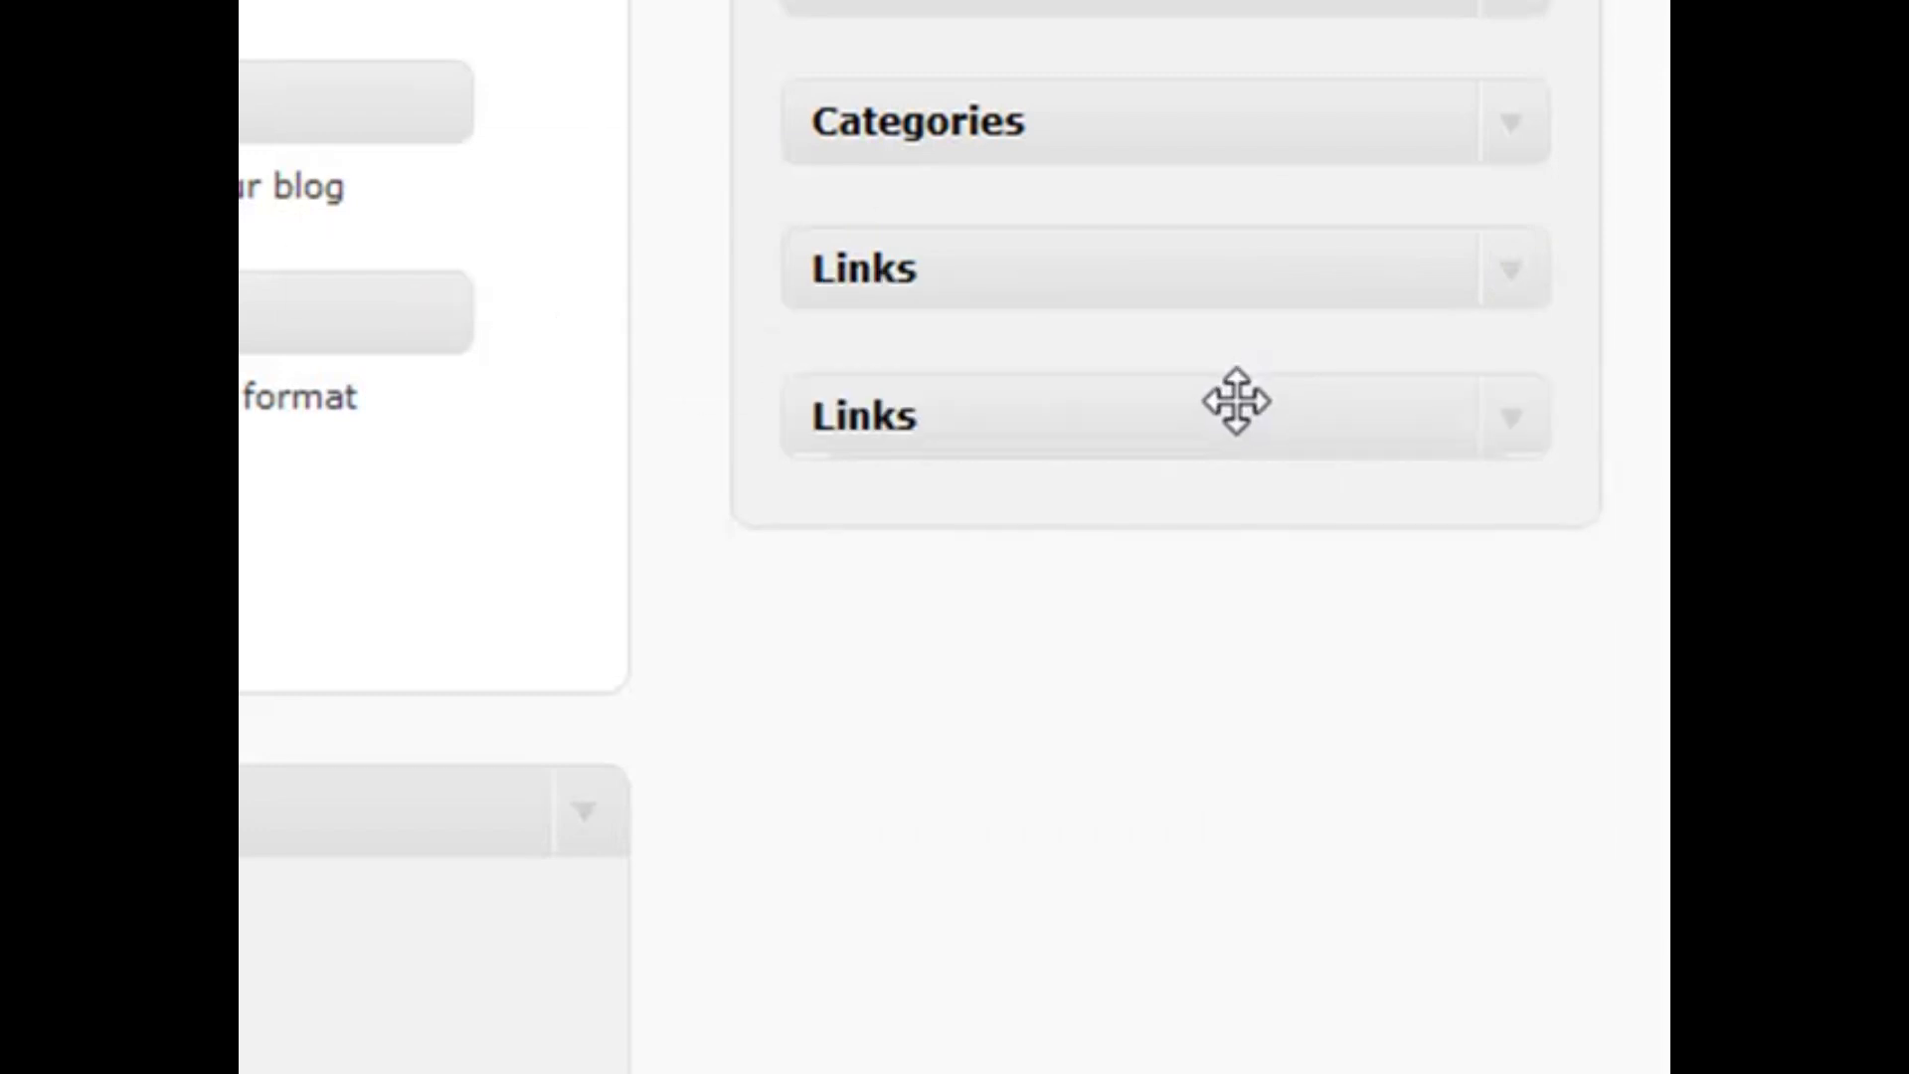
# Remove the duplicate Links widget and add a Meta widget below the remaining Links
pyautogui.click(1516, 449)
pyautogui.moveTo(1129, 408); pyautogui.dragTo(243, 378)
pyautogui.moveTo(298, 517); pyautogui.dragTo(1173, 417)
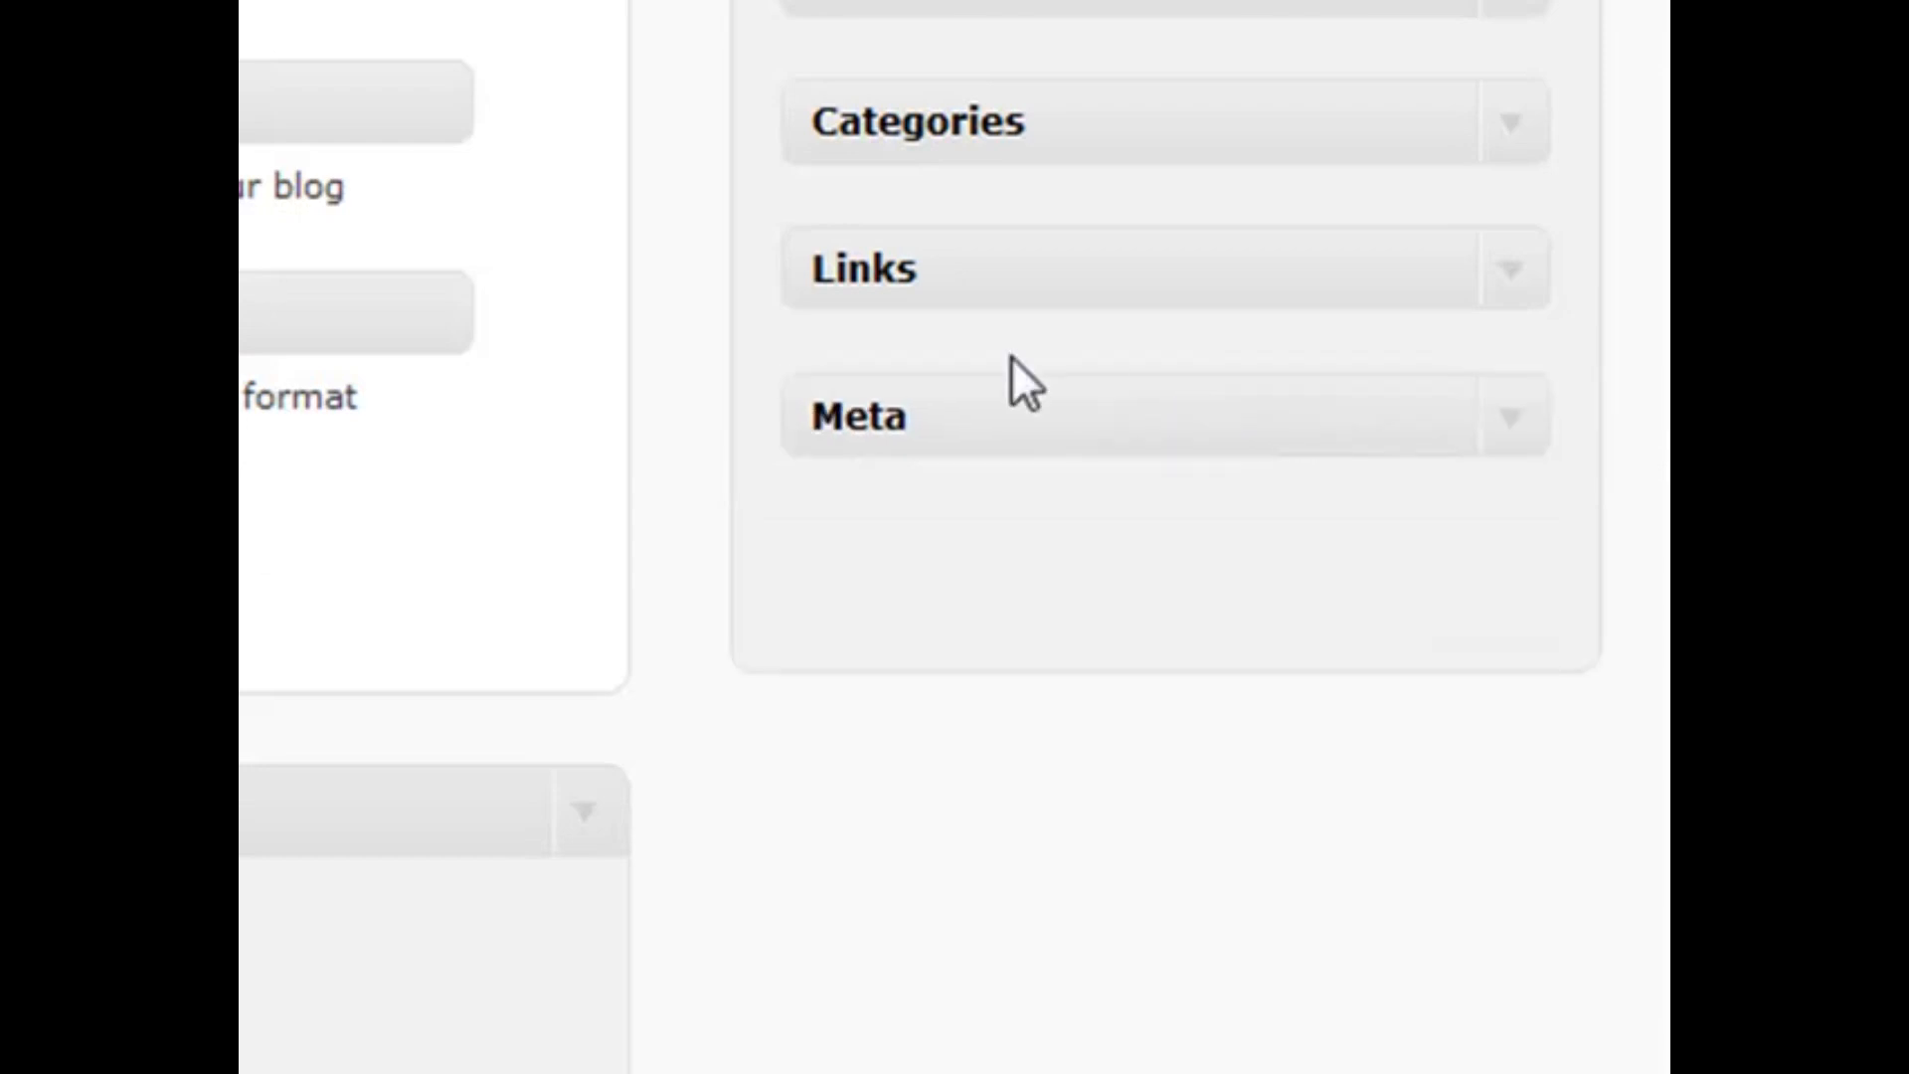
pyautogui.click(1519, 432)
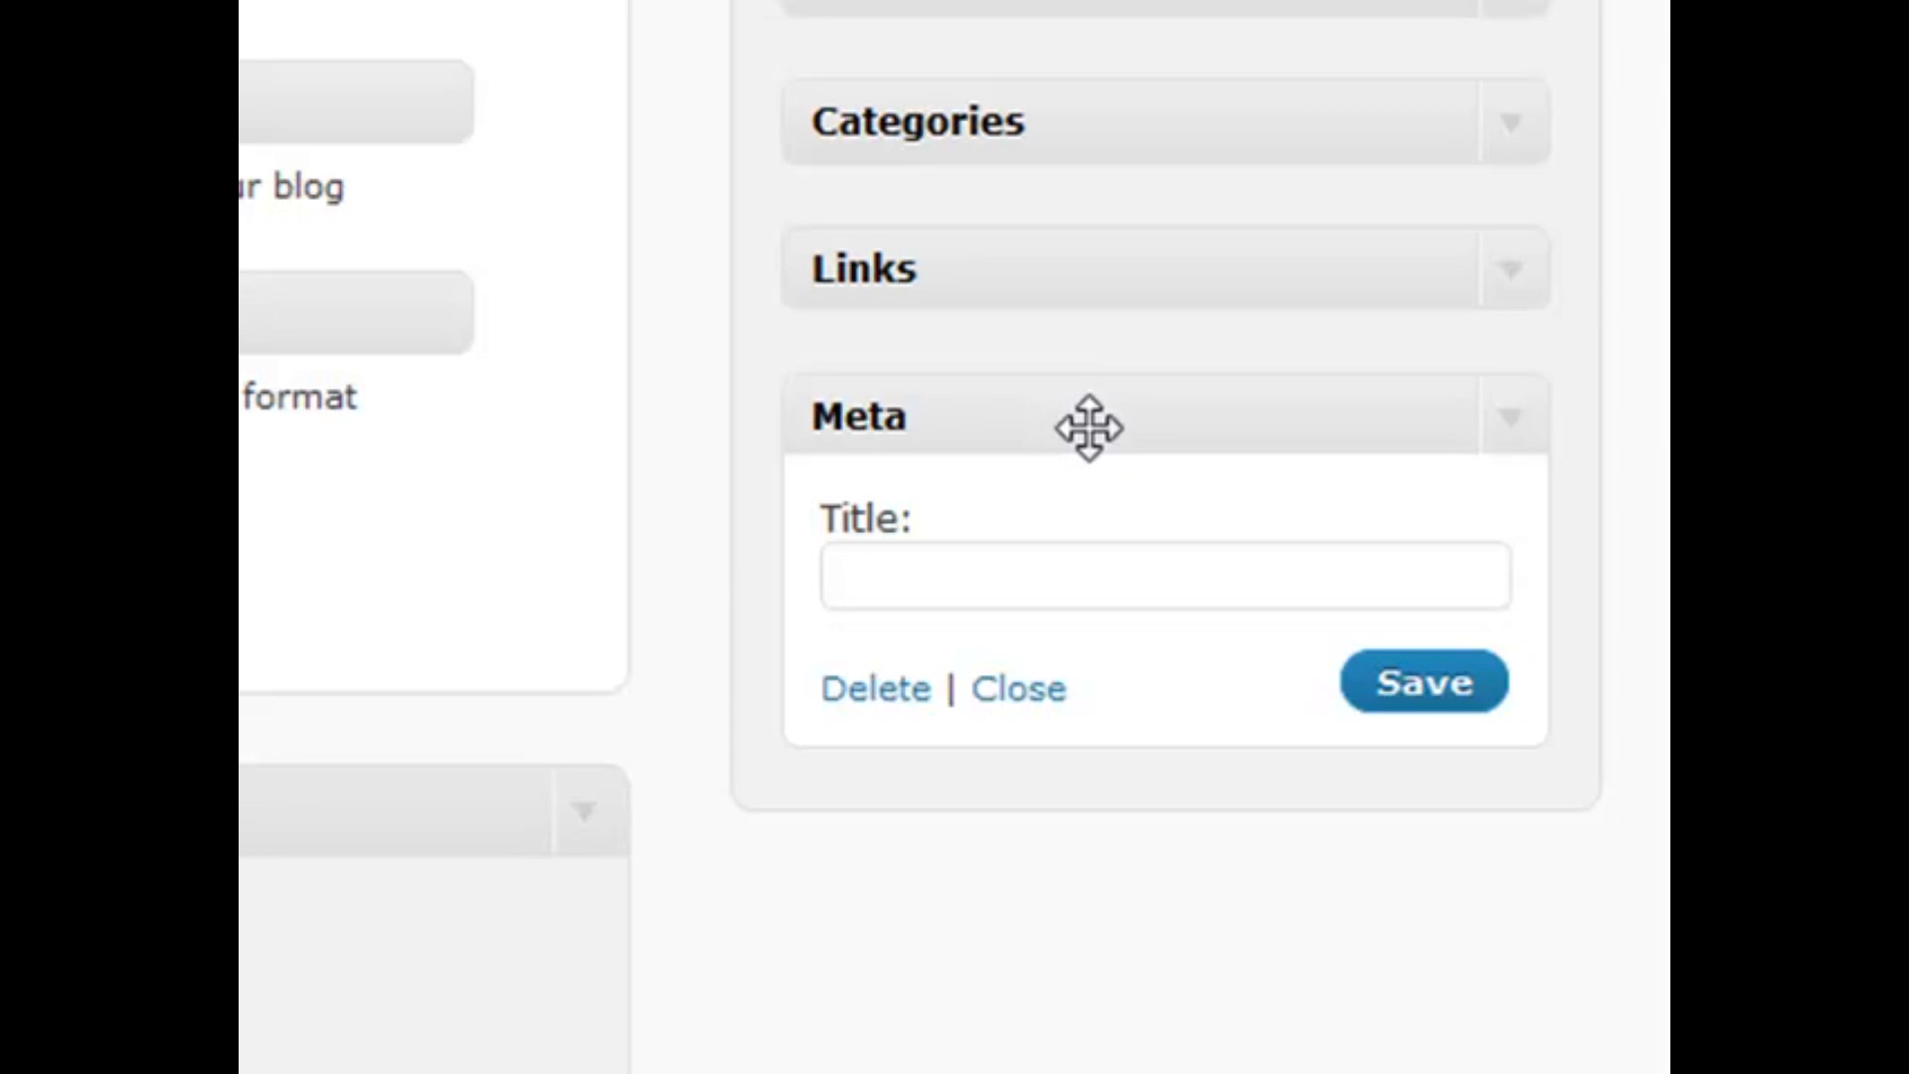
pyautogui.click(1510, 417)
# Add a Pages widget below Meta sorted by Page title, entering 3,10 in Exclude
pyautogui.moveTo(397, 312); pyautogui.dragTo(1172, 567)
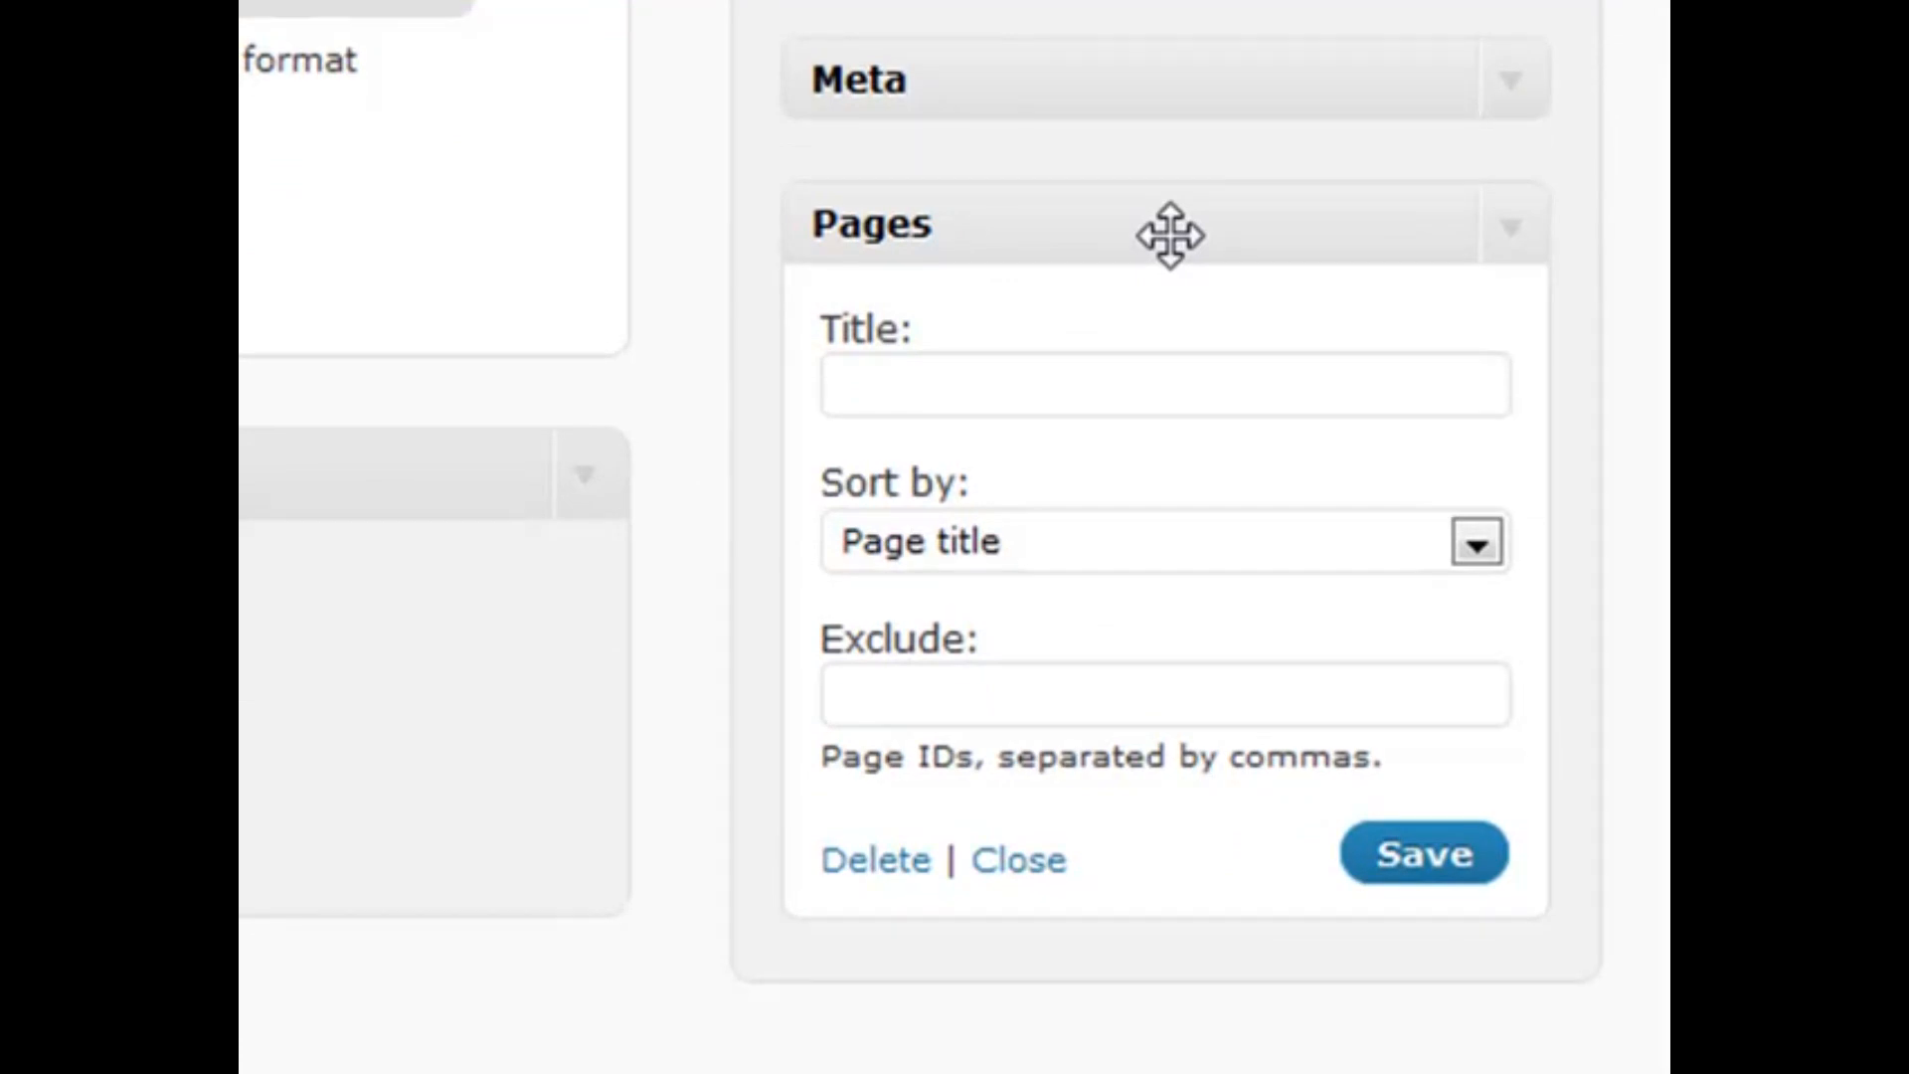
pyautogui.click(1191, 537)
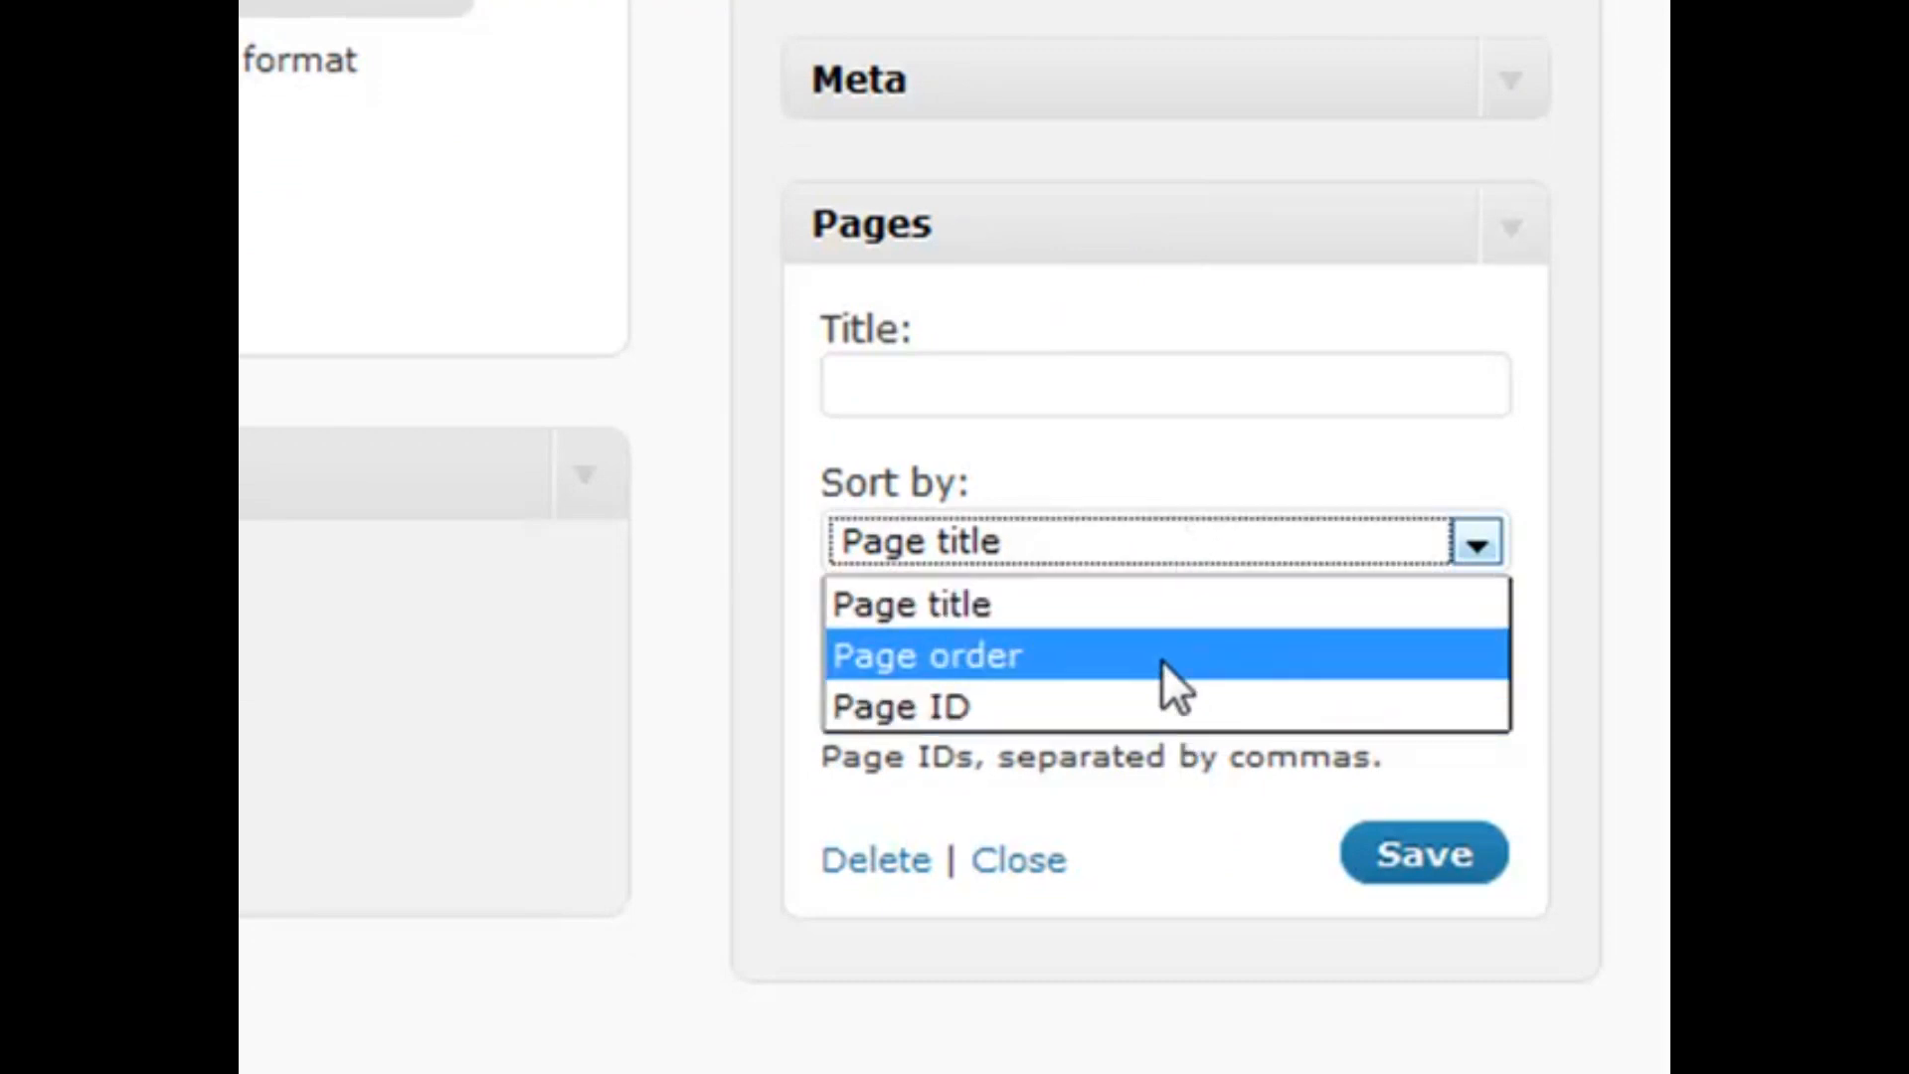
pyautogui.click(1105, 450)
pyautogui.click(1026, 694)
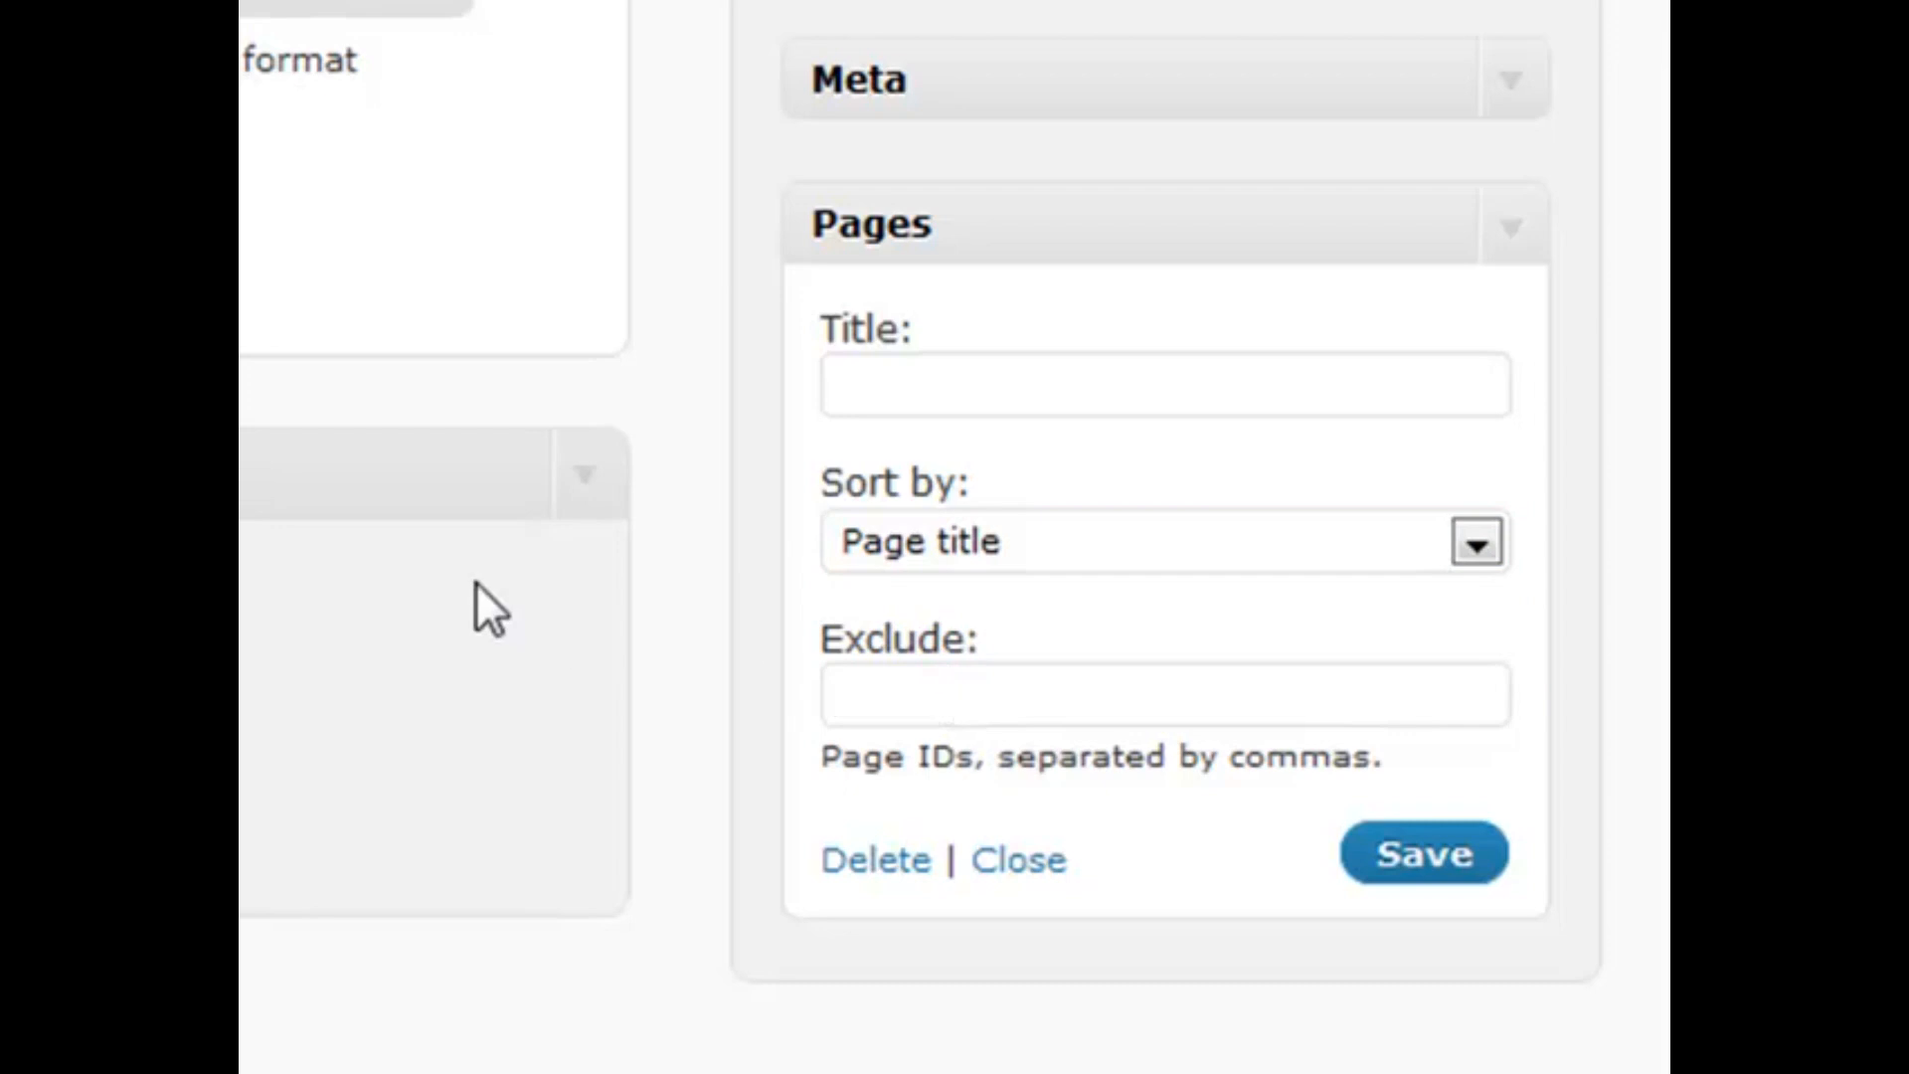
pyautogui.write('3,10')
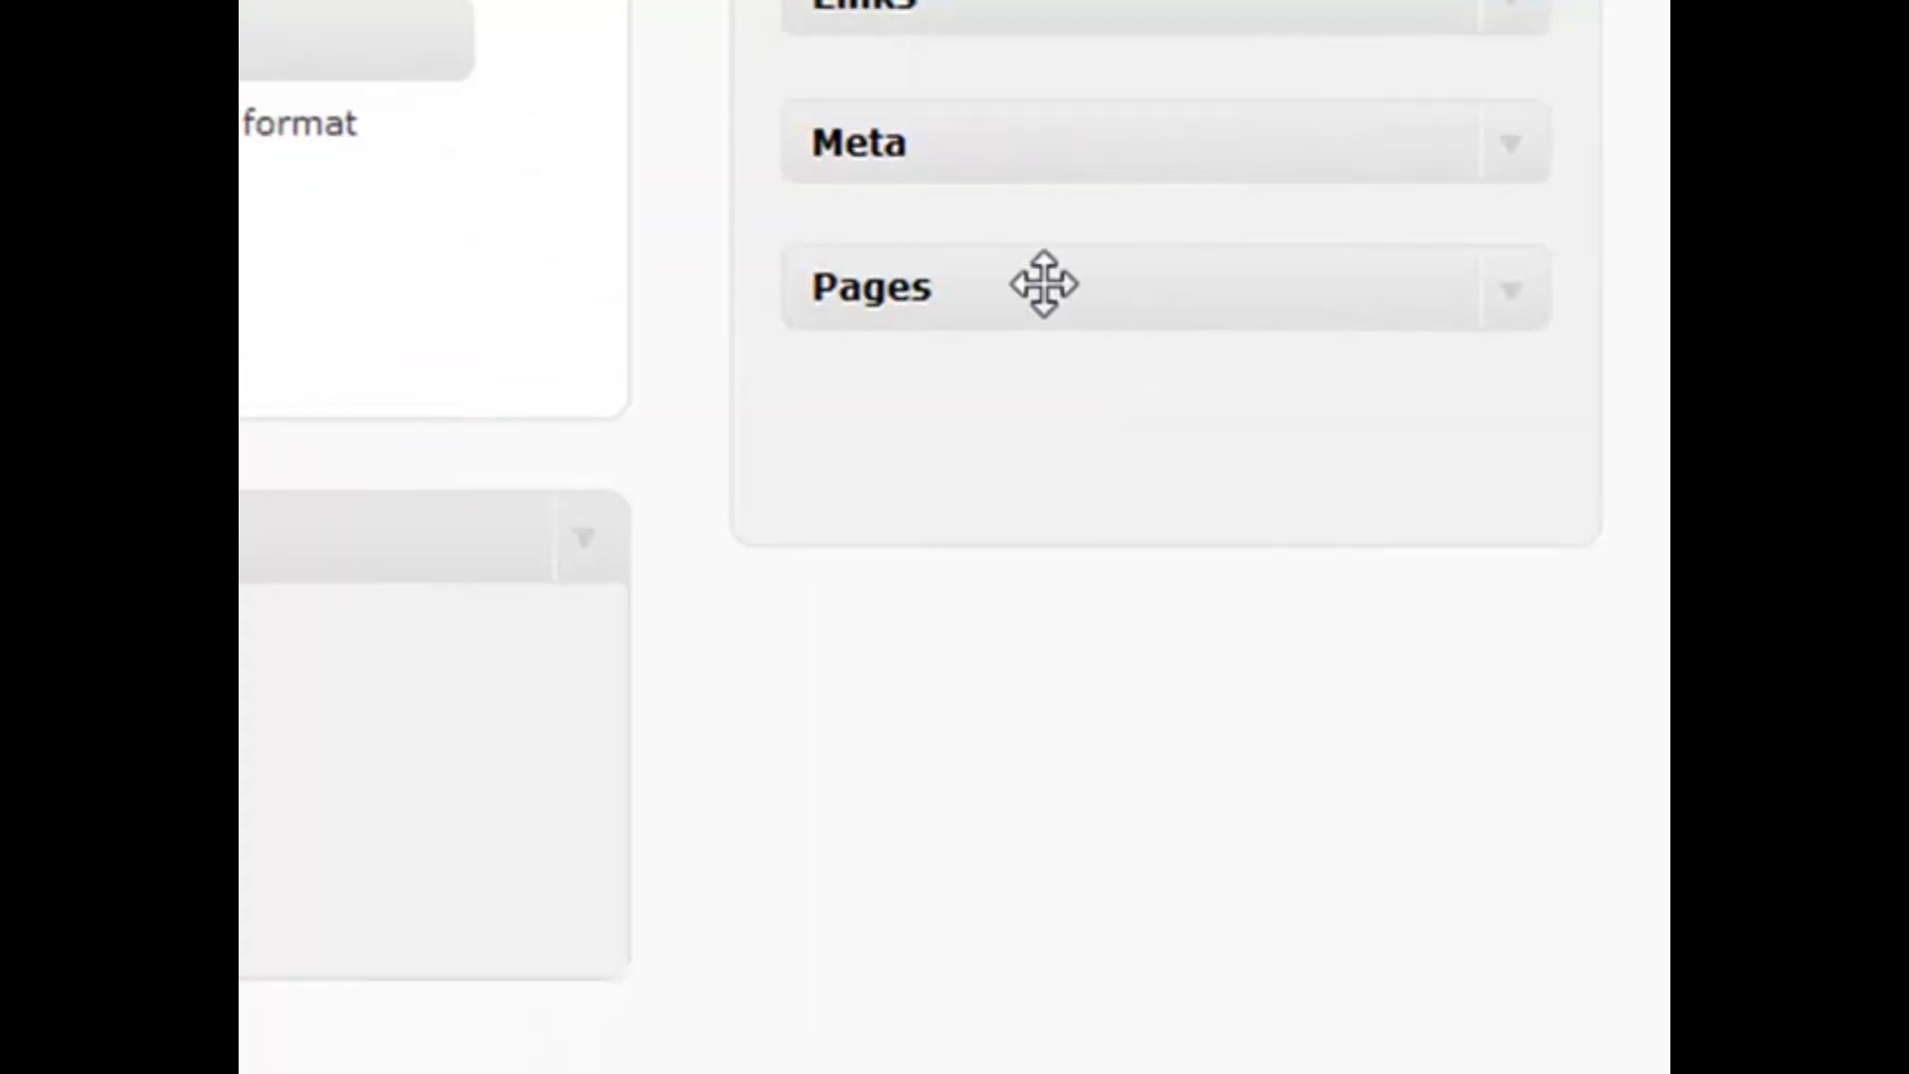
# Look over the Pages widget's settings, including its Exclude field, then collapse it
pyautogui.click(1518, 295)
pyautogui.click(900, 763)
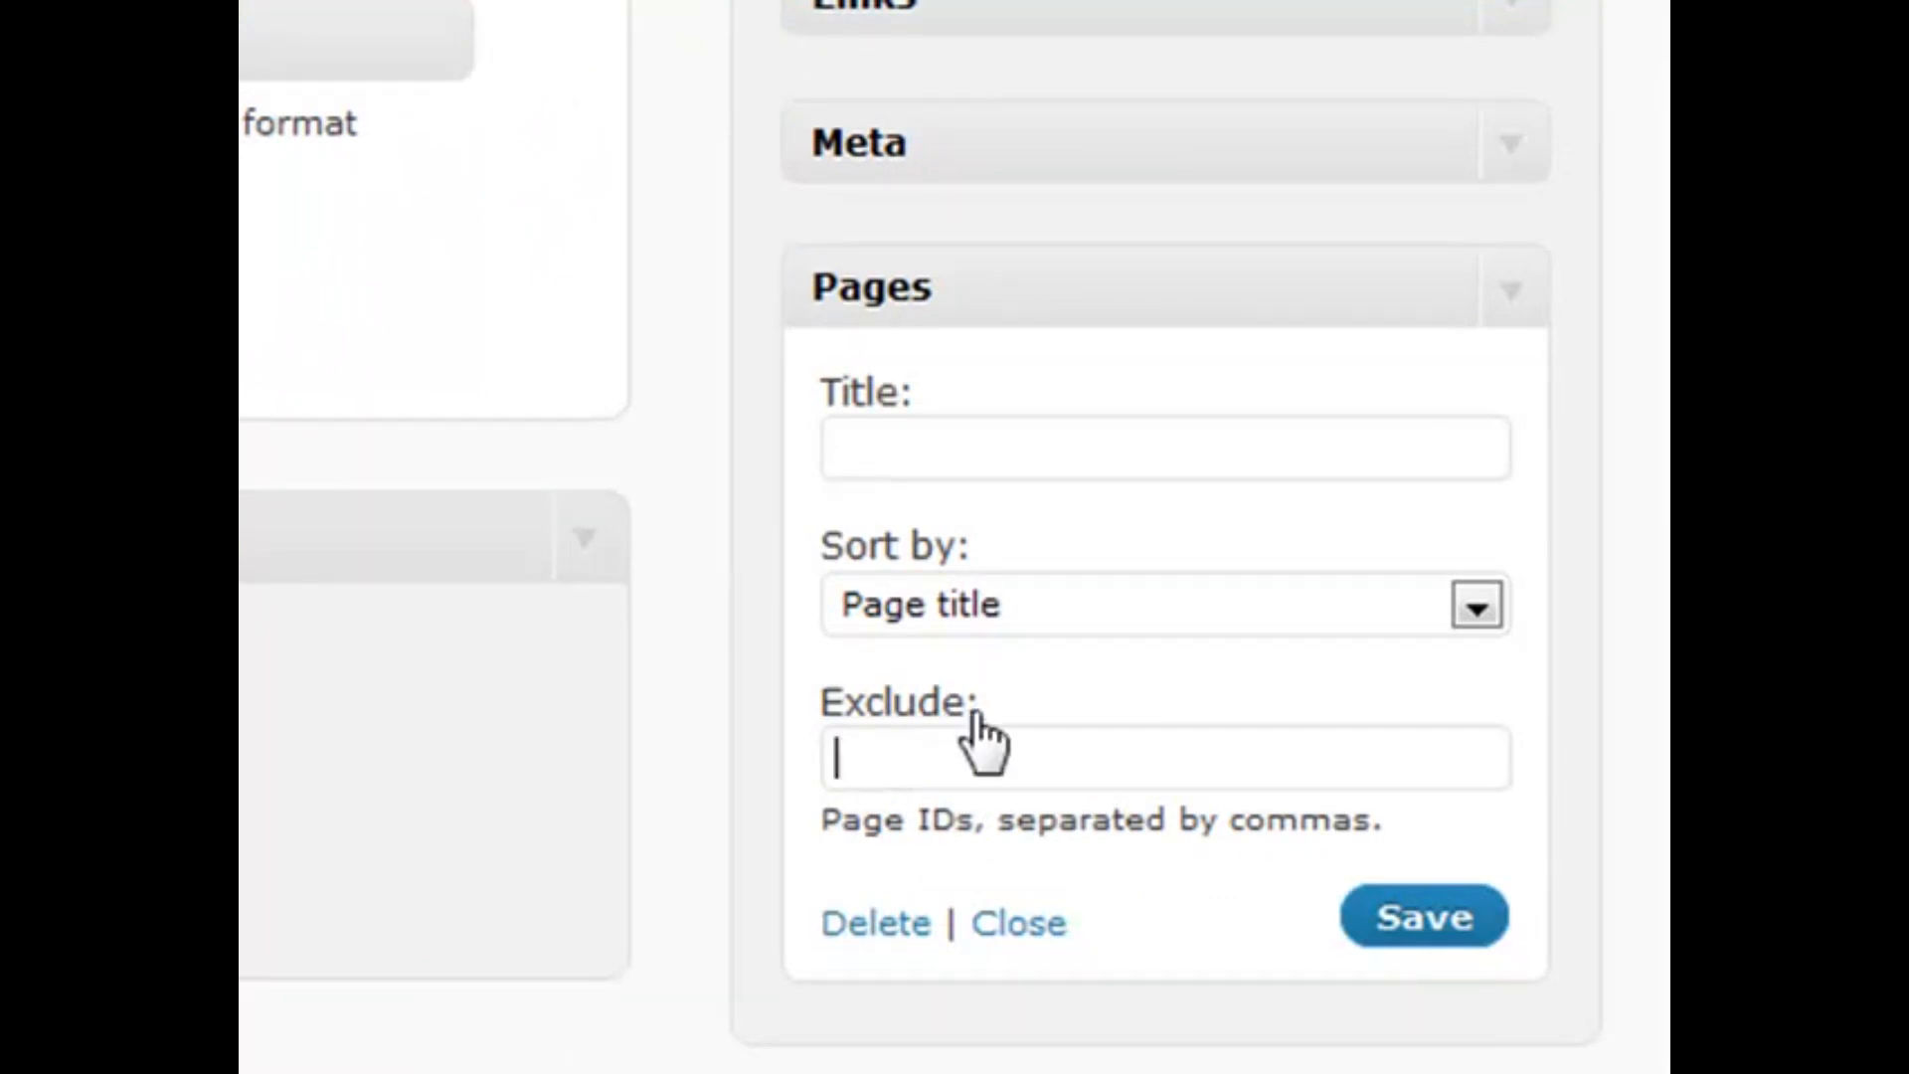
pyautogui.click(1536, 298)
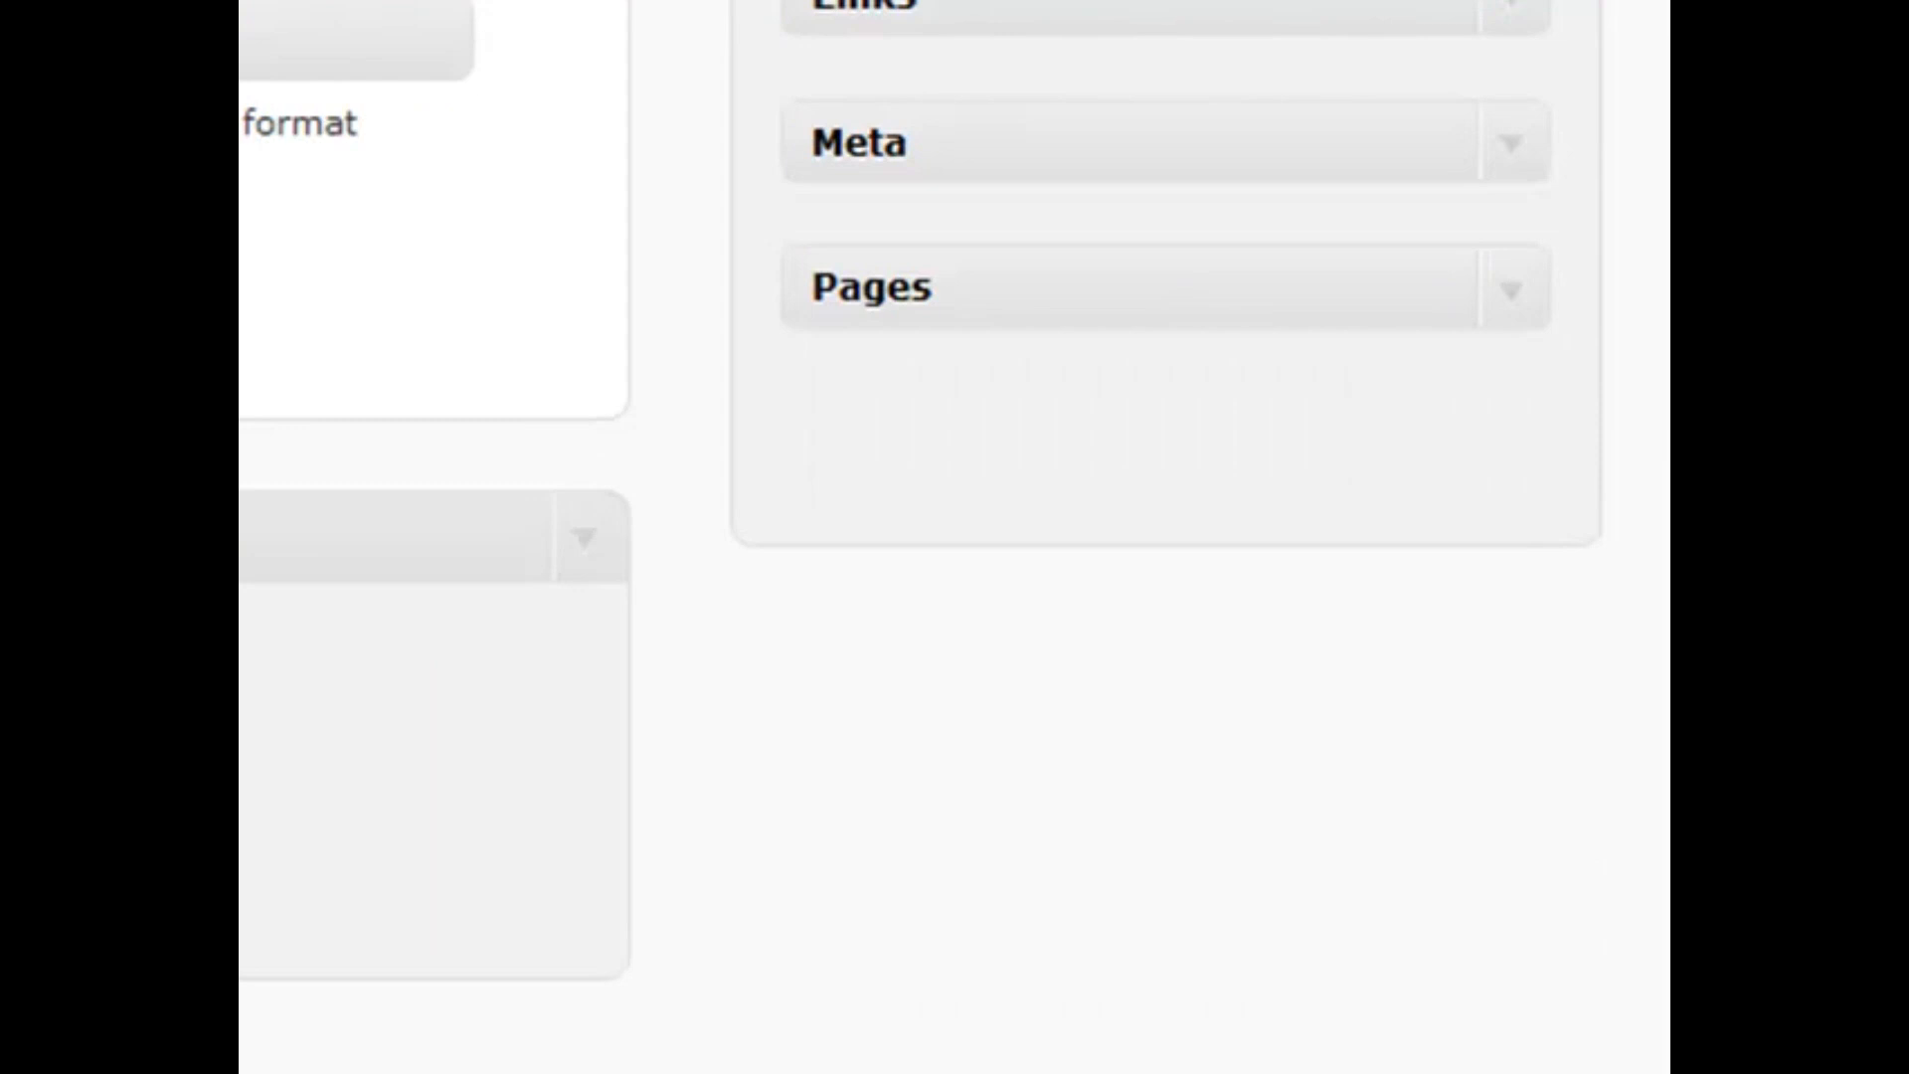
# Add Recent Comments and Recent Posts widgets below Pages, each showing 5 items
pyautogui.moveTo(243, 298); pyautogui.dragTo(1253, 468)
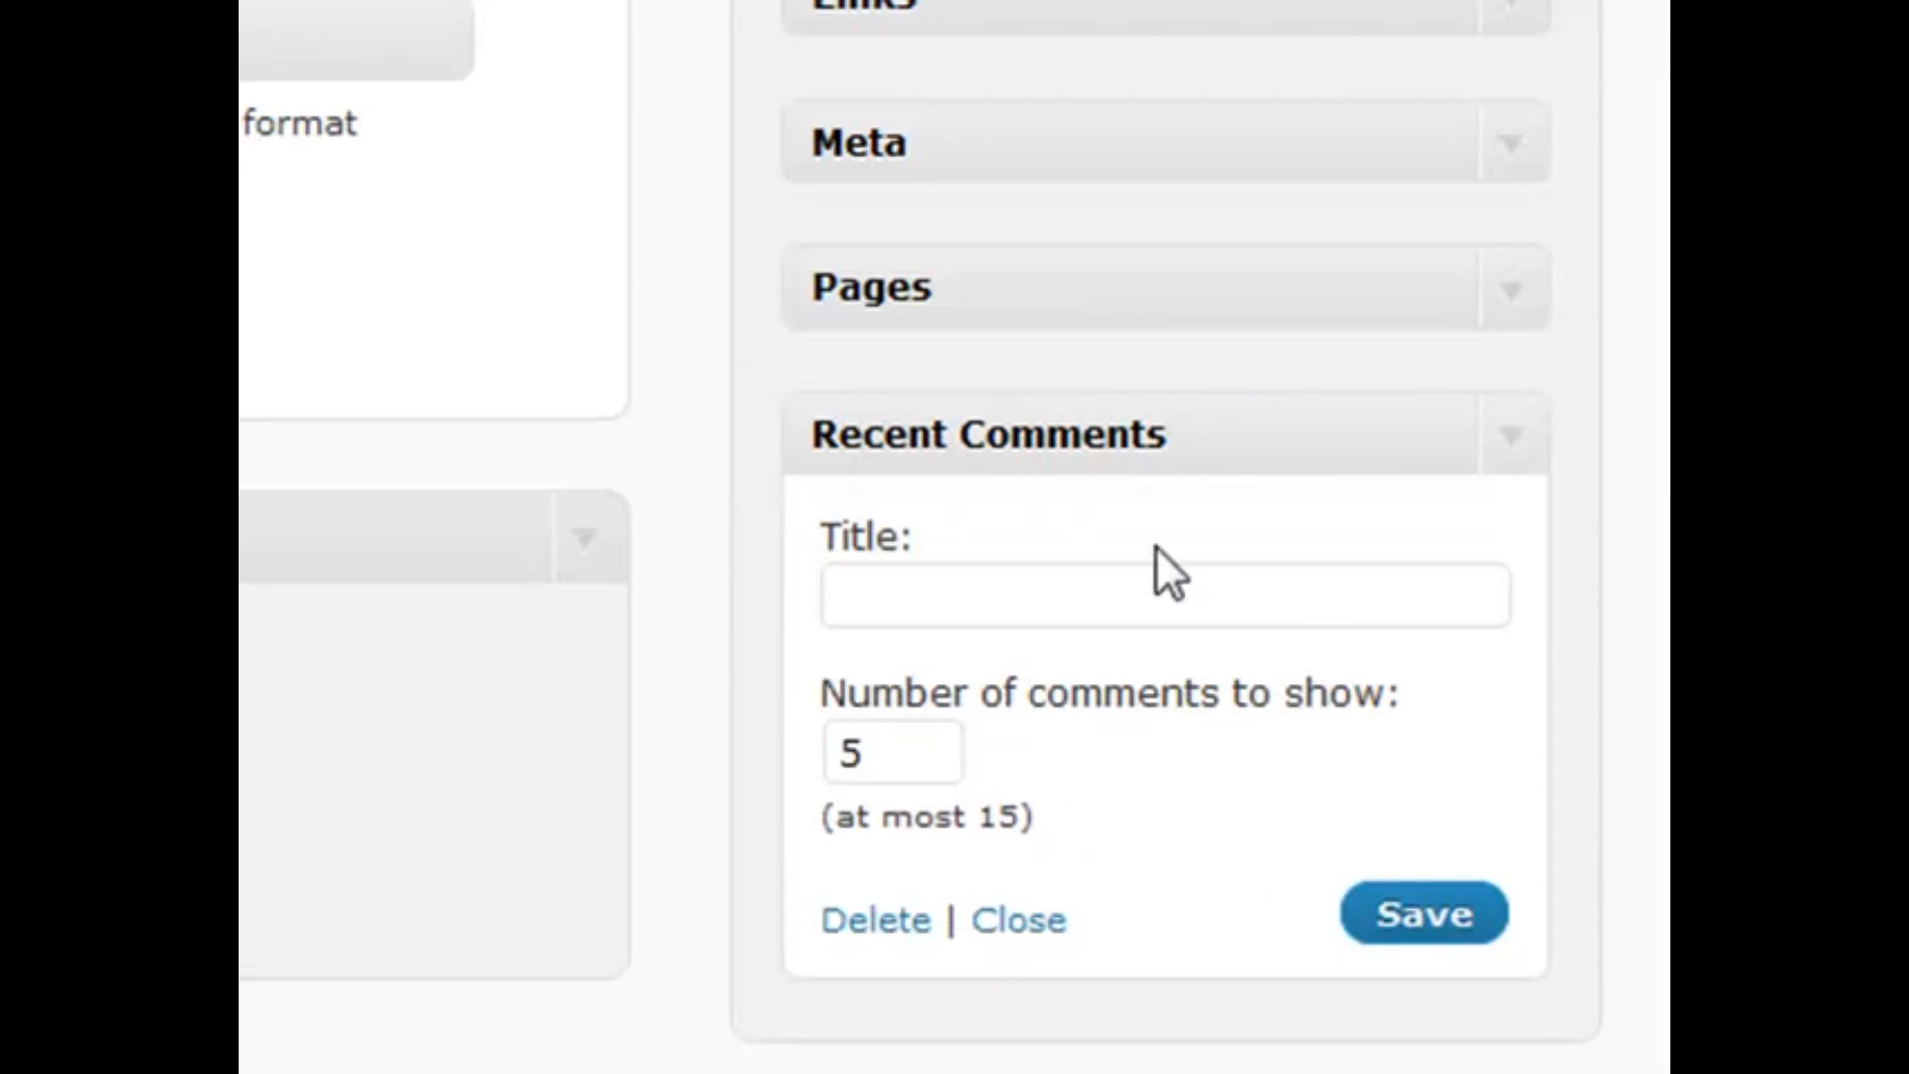
pyautogui.click(1536, 446)
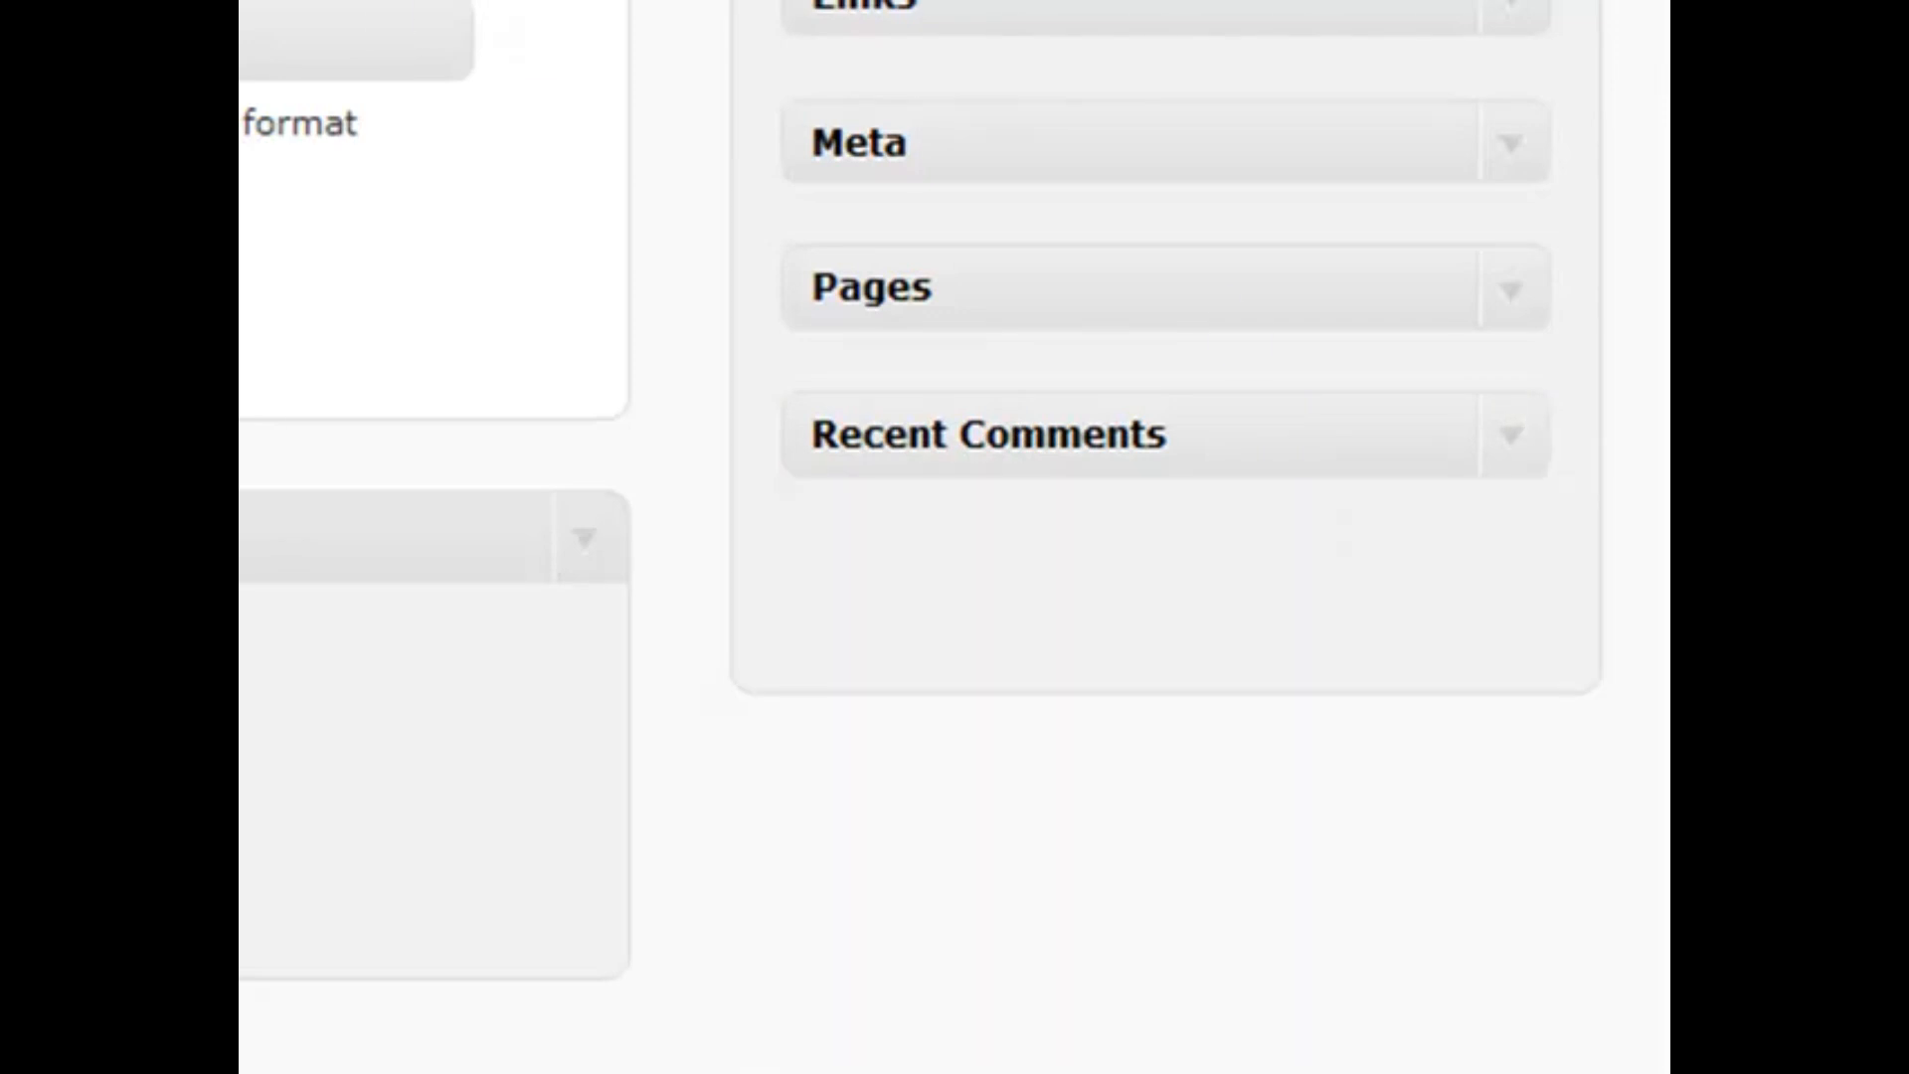
pyautogui.moveTo(596, 288); pyautogui.dragTo(1168, 618)
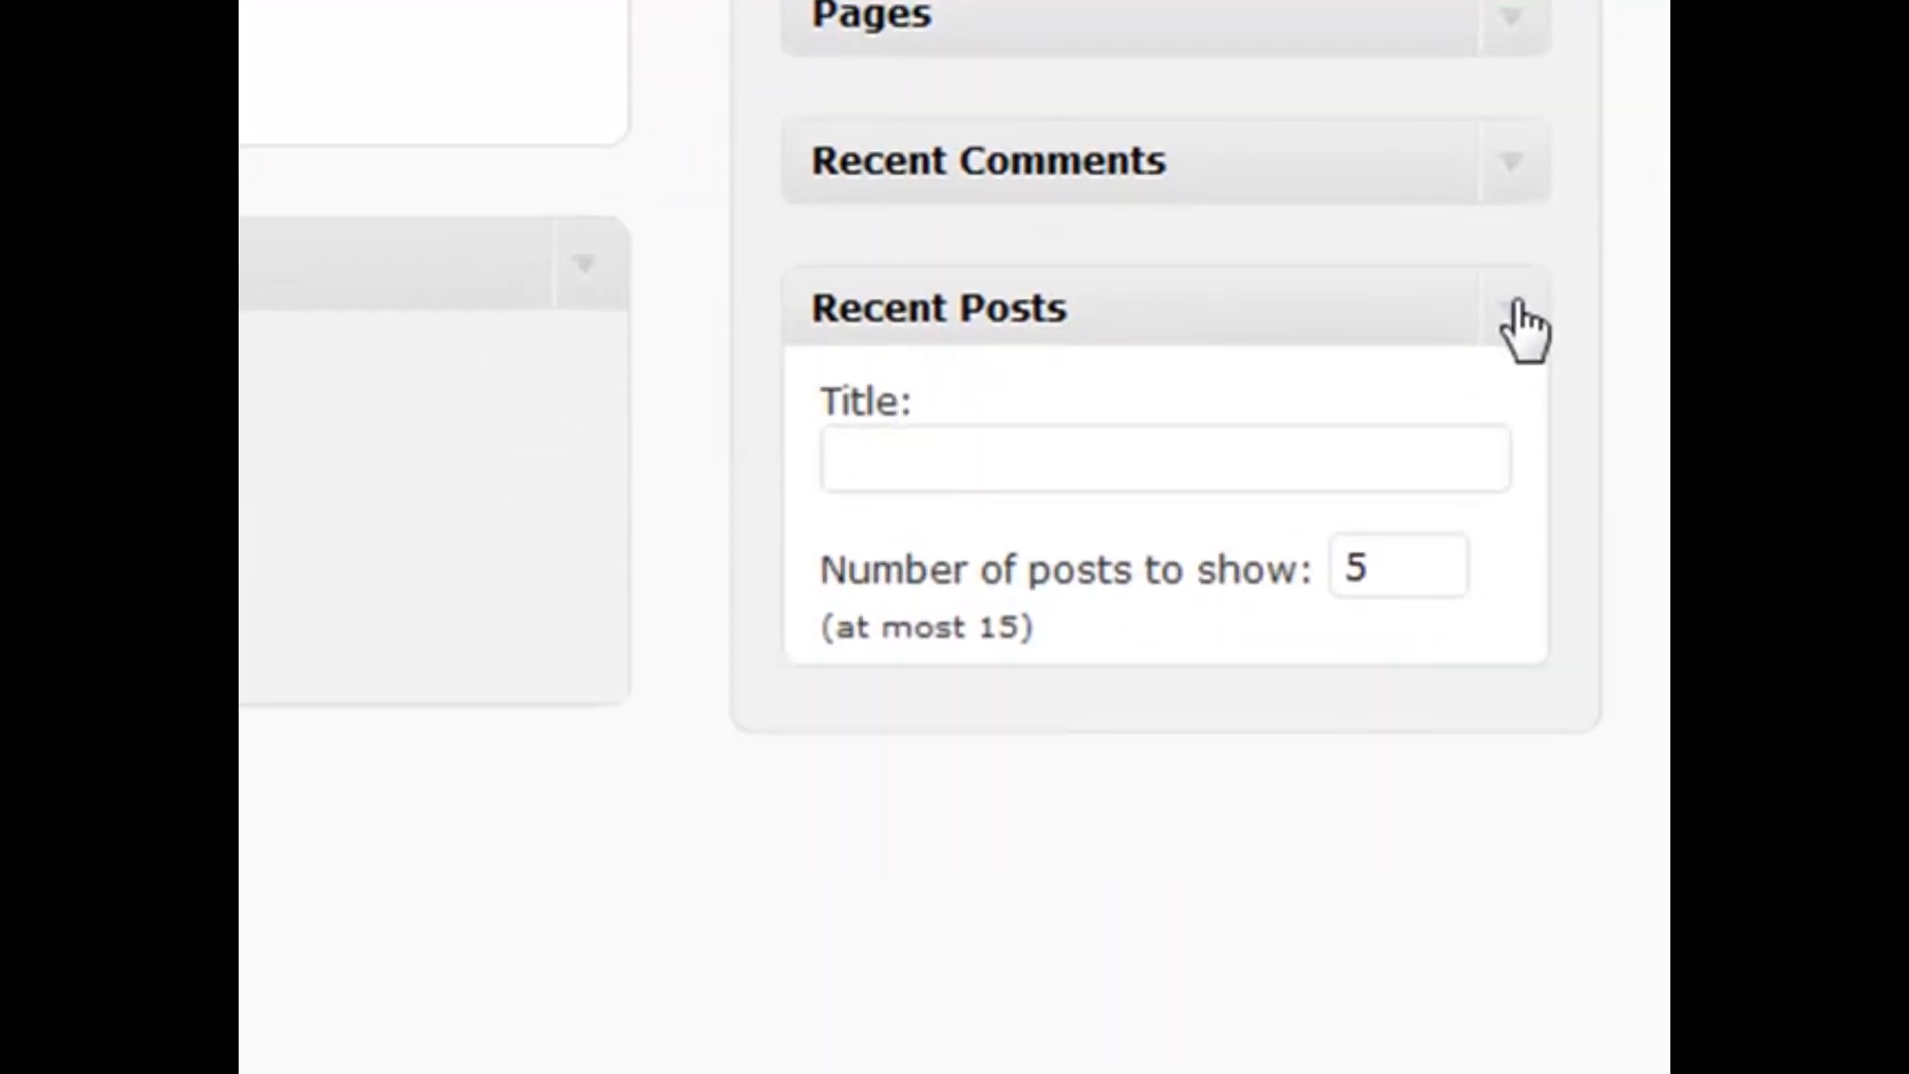
# Collapse Recent Posts and add a Tag Cloud widget below it, with its title left blank
pyautogui.click(1510, 583)
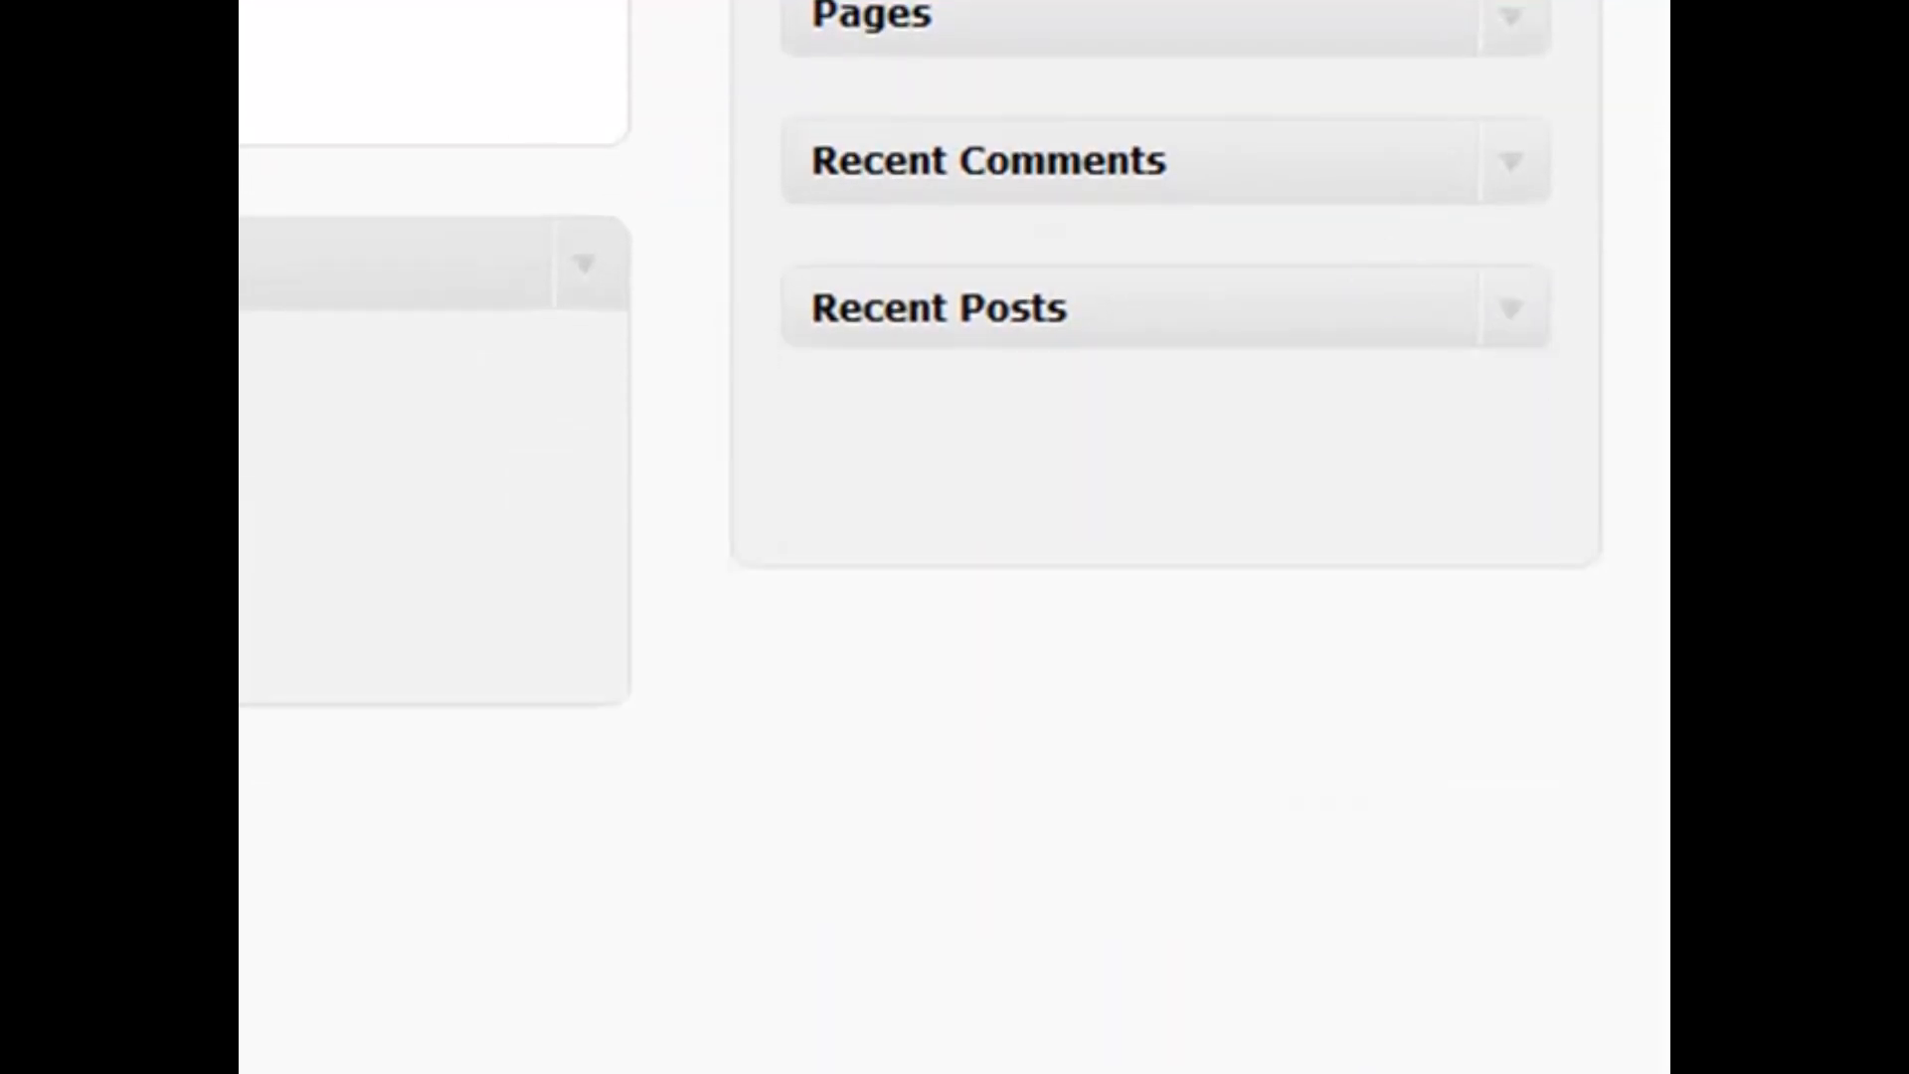
pyautogui.moveTo(278, 264); pyautogui.dragTo(1188, 460)
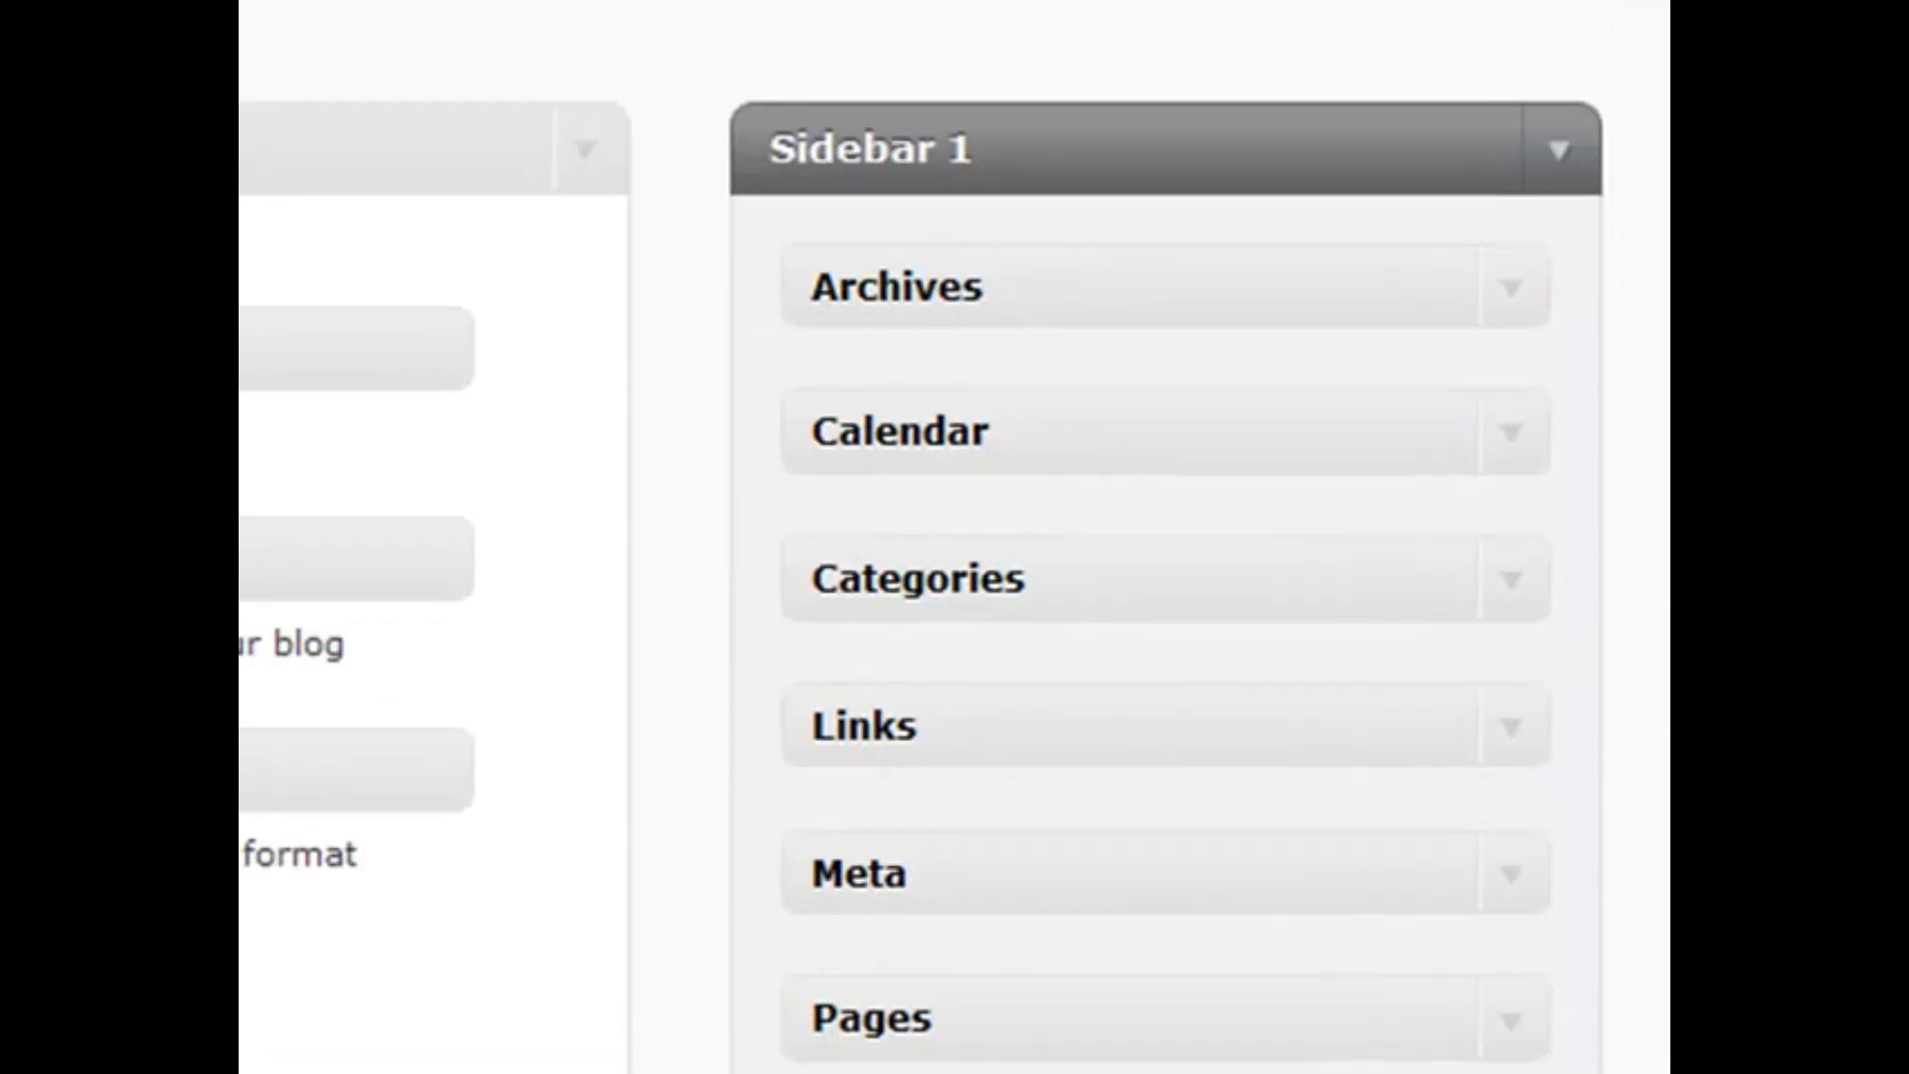
# Add a Search widget at the top of Sidebar 1 and an RSS widget after Tag Cloud
pyautogui.moveTo(397, 557); pyautogui.dragTo(1087, 246)
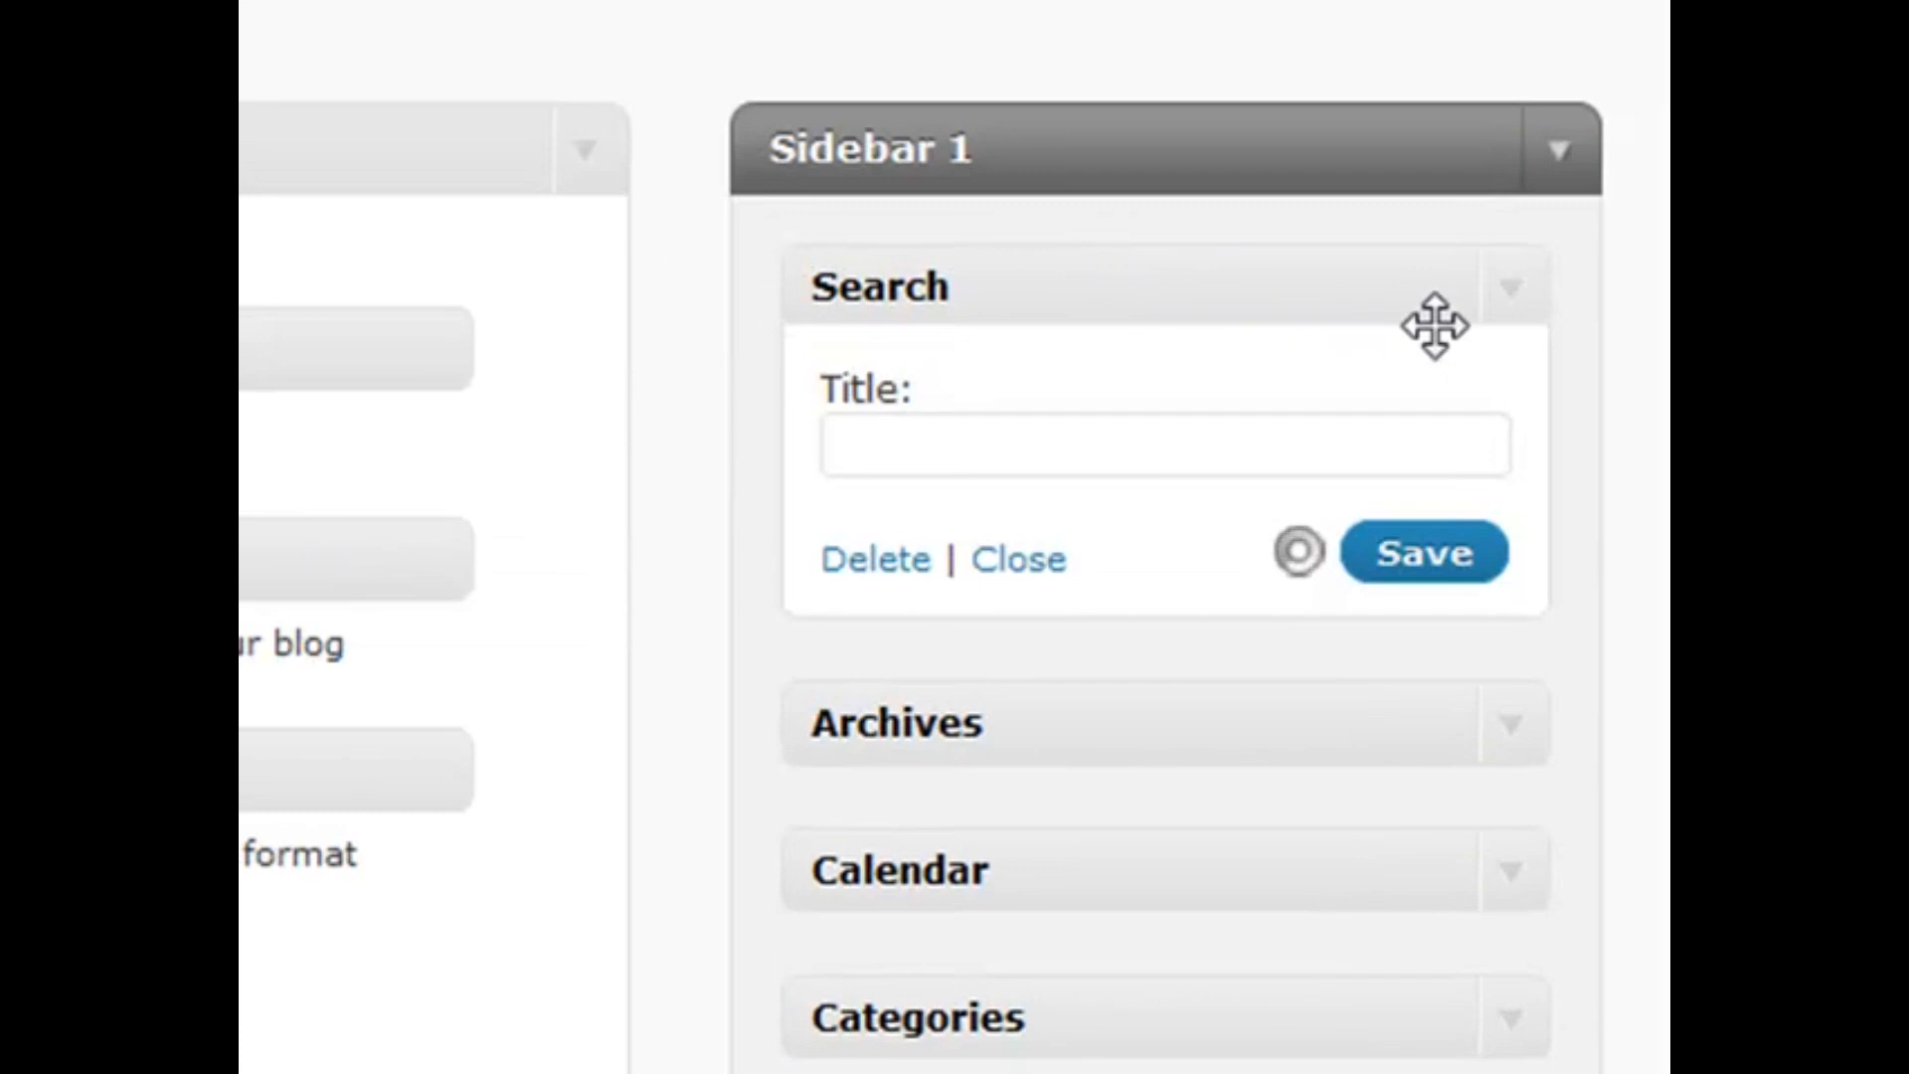
pyautogui.click(971, 440)
pyautogui.click(996, 373)
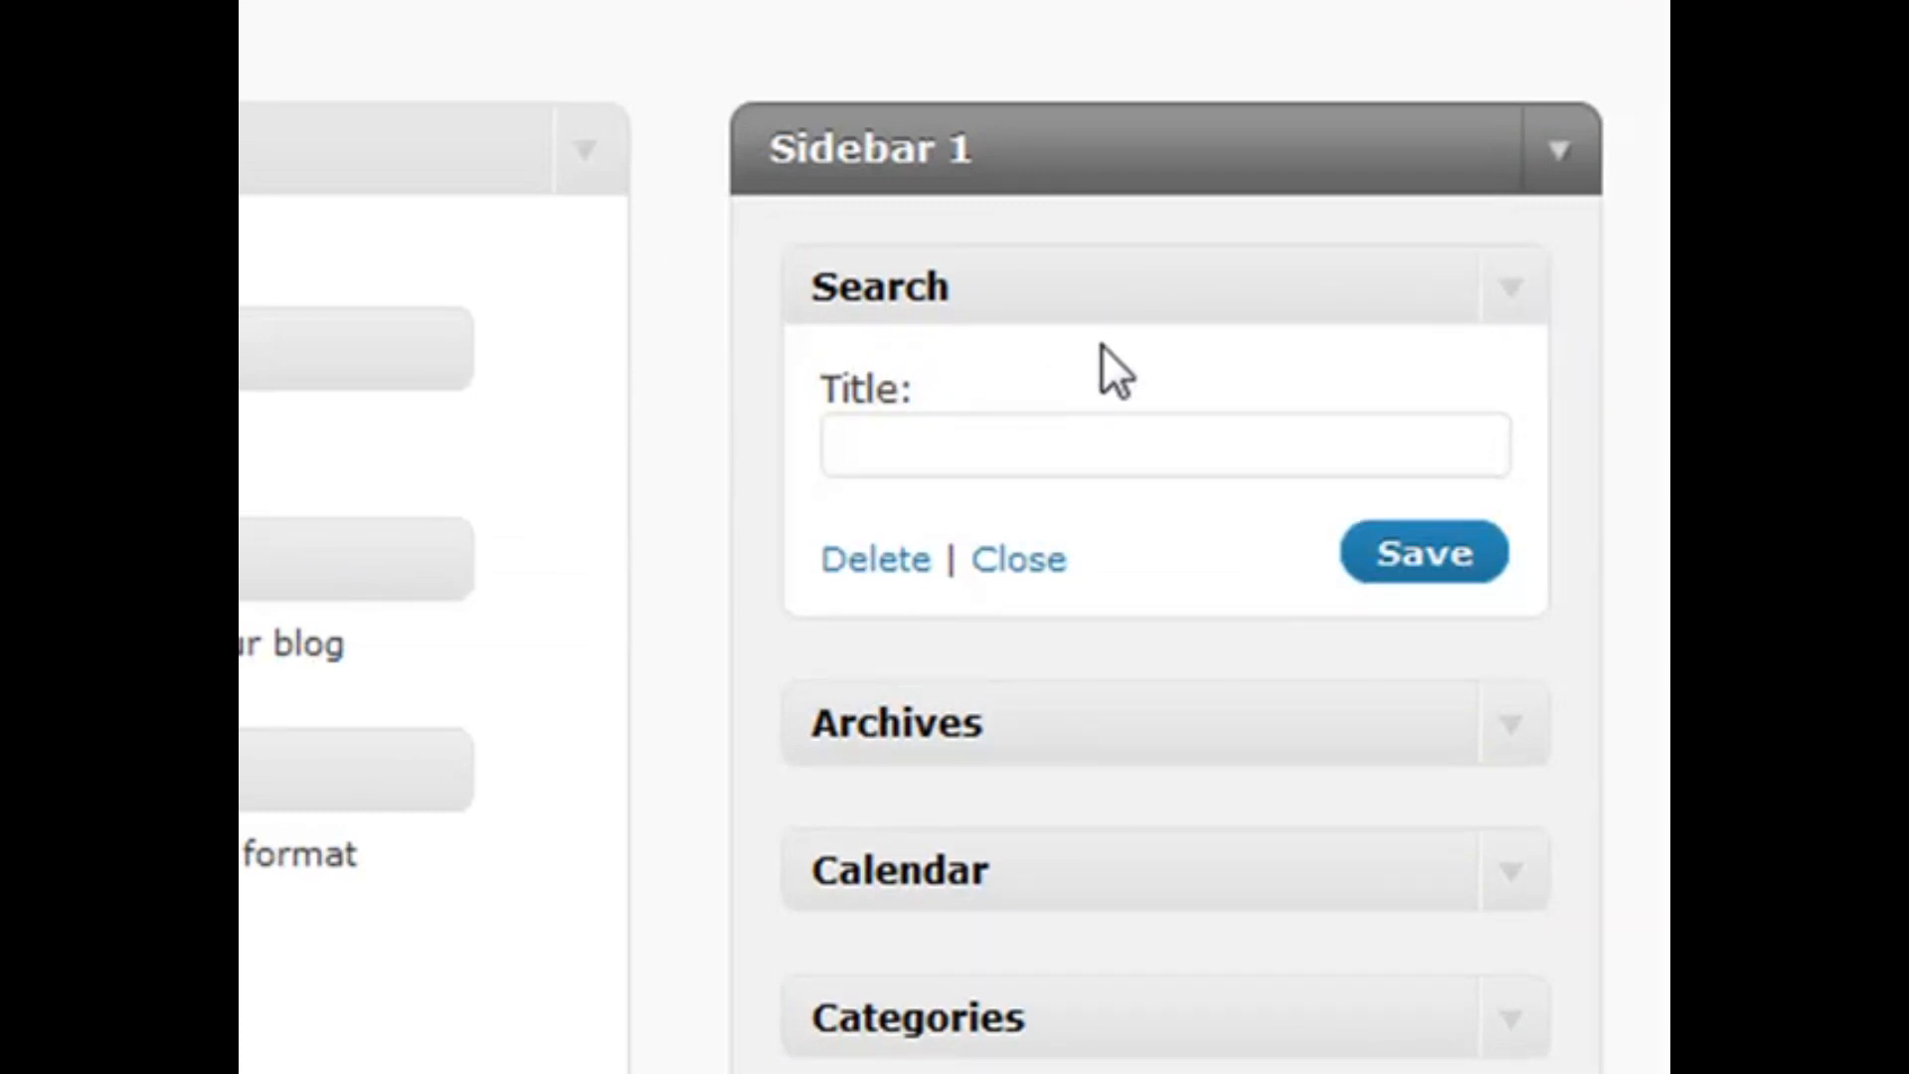
pyautogui.click(1500, 284)
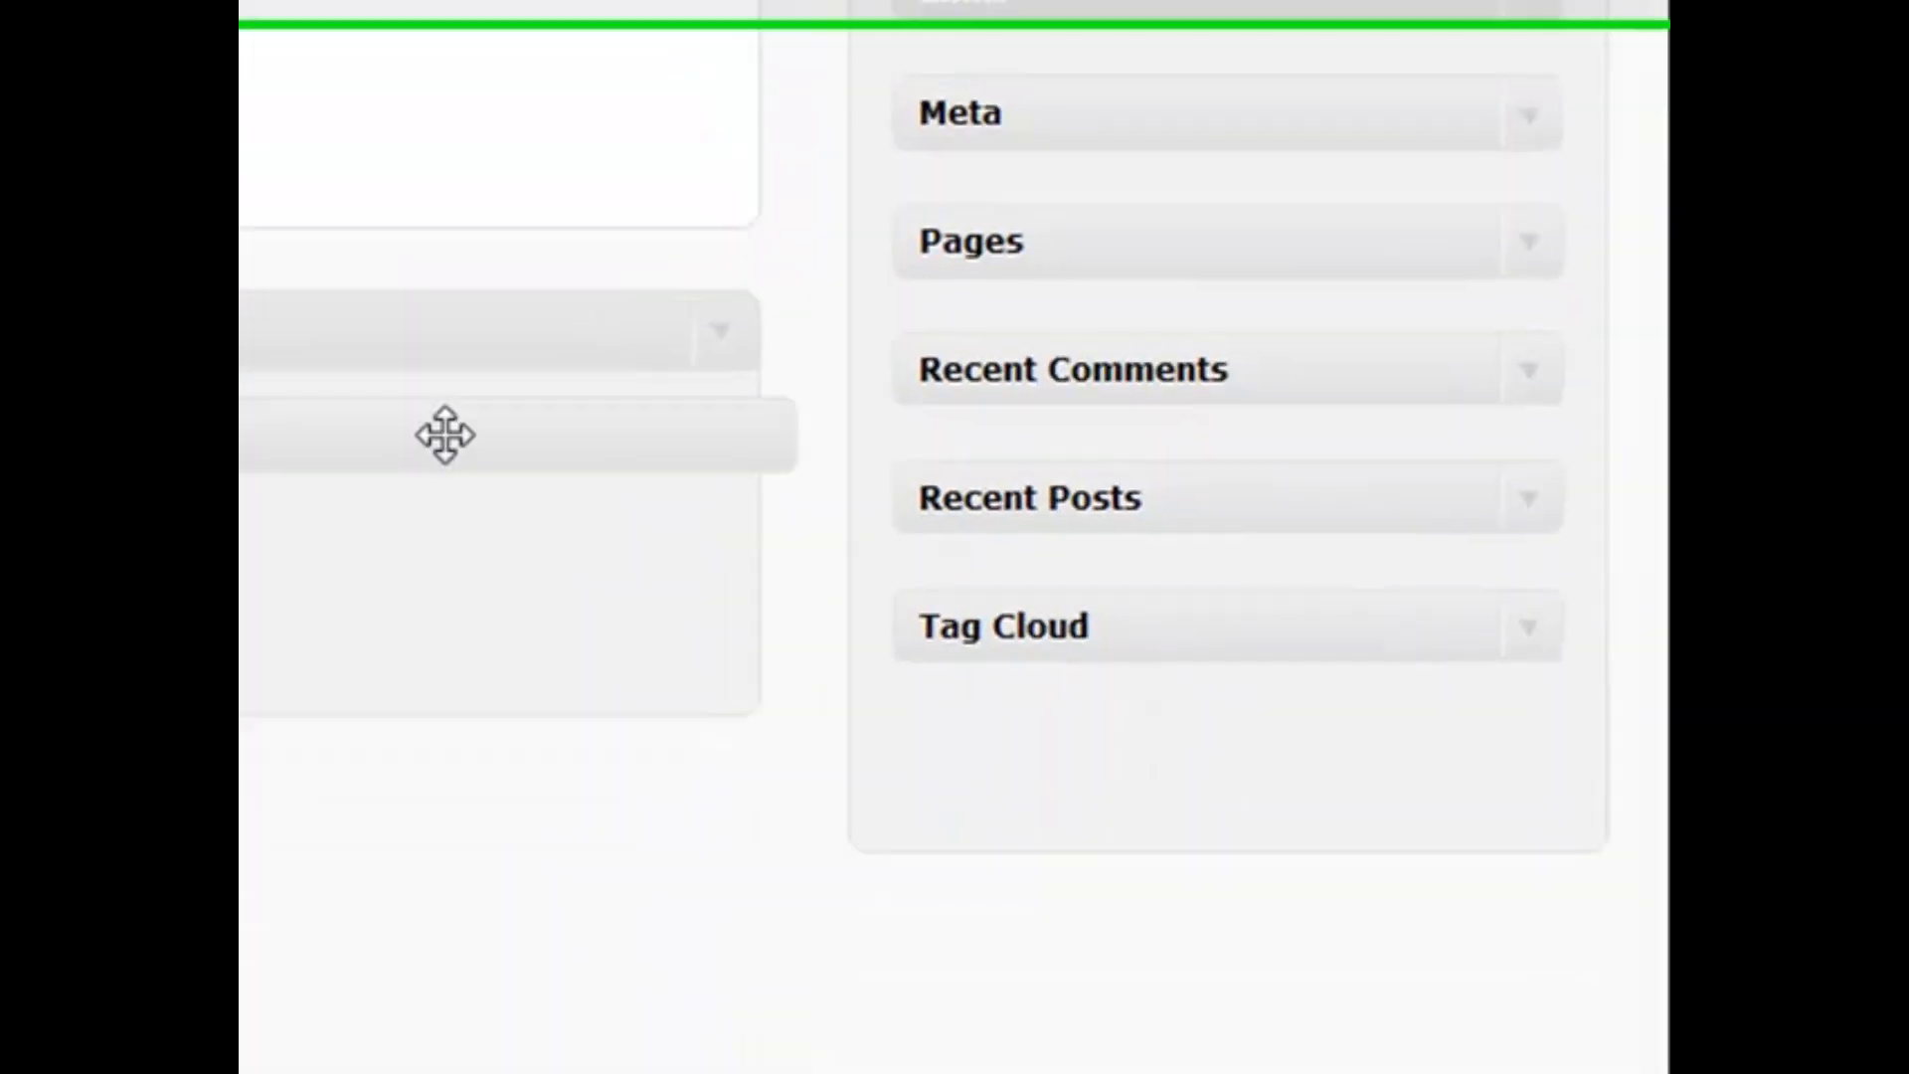
pyautogui.moveTo(443, 431); pyautogui.dragTo(1184, 682)
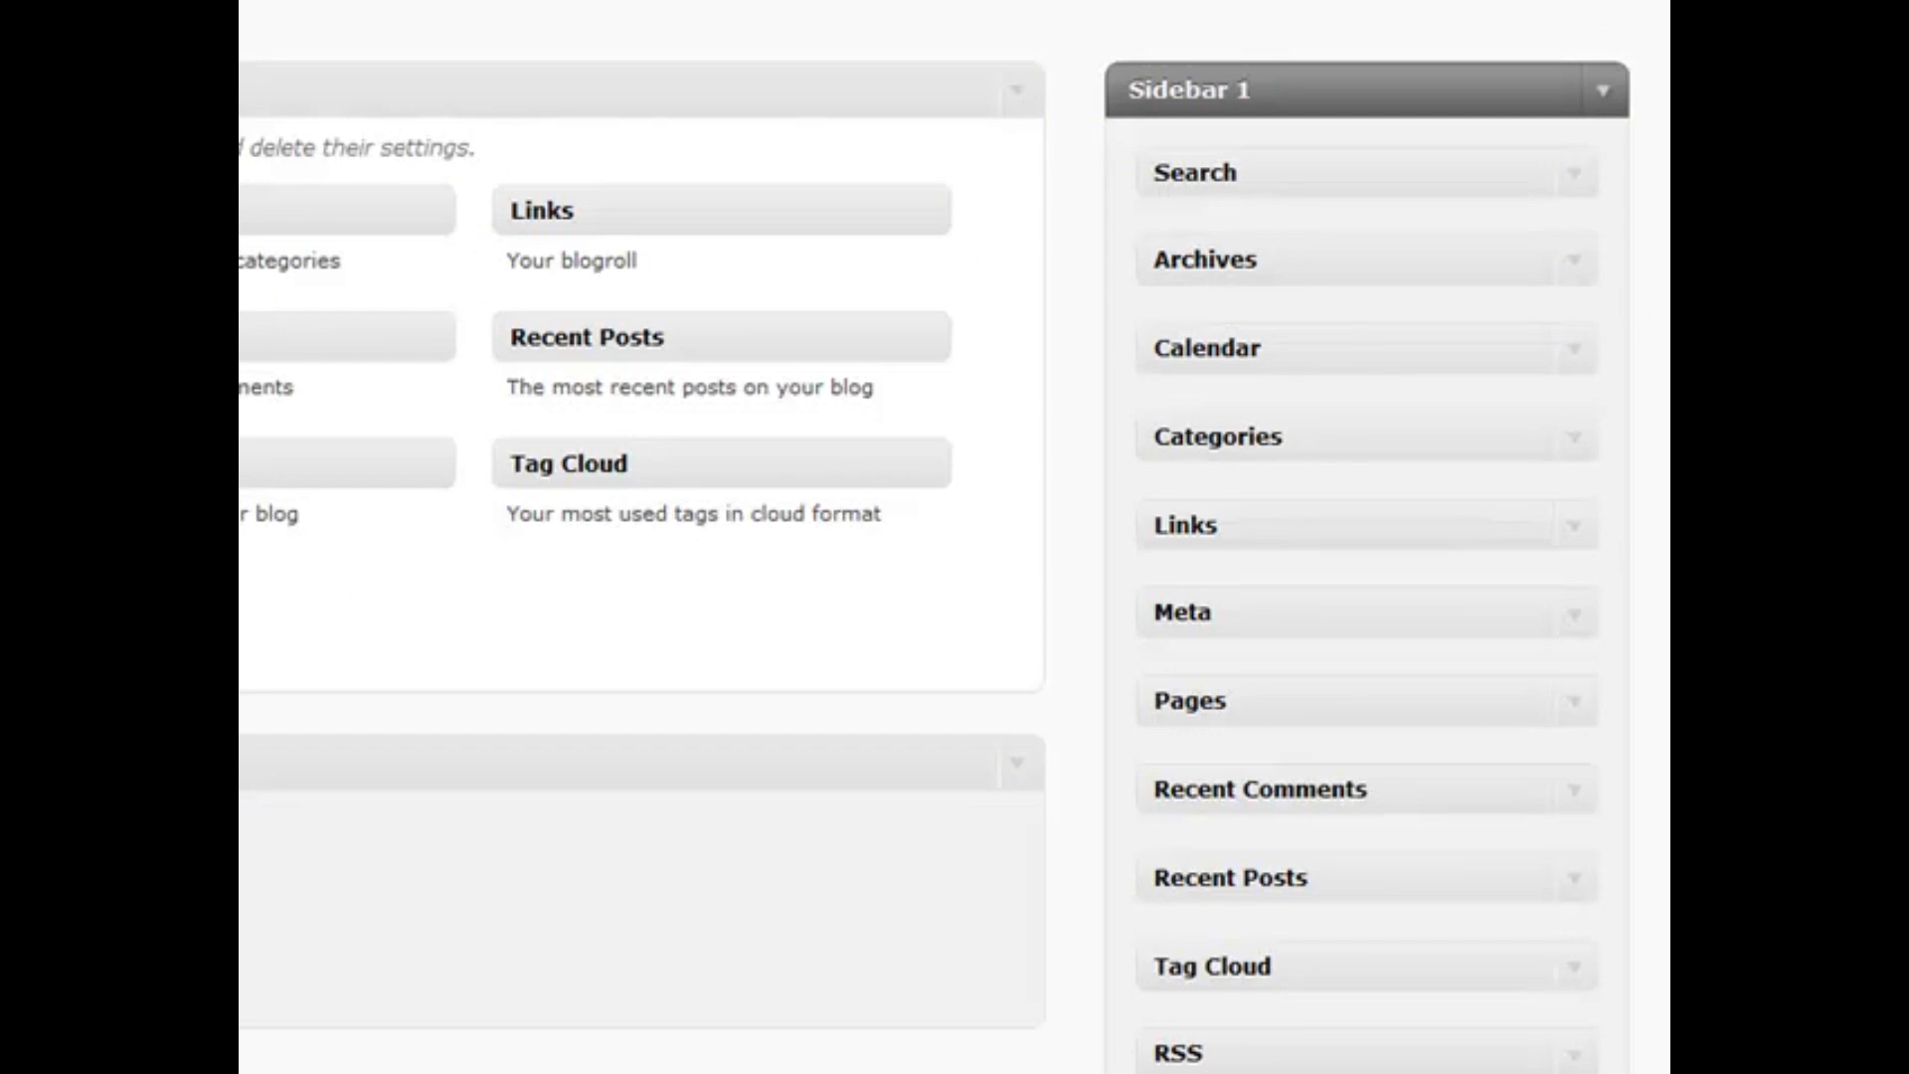
# Place a Text widget at the top of Sidebar 1, above Search, with blank title and body
pyautogui.moveTo(875, 467); pyautogui.dragTo(1491, 170)
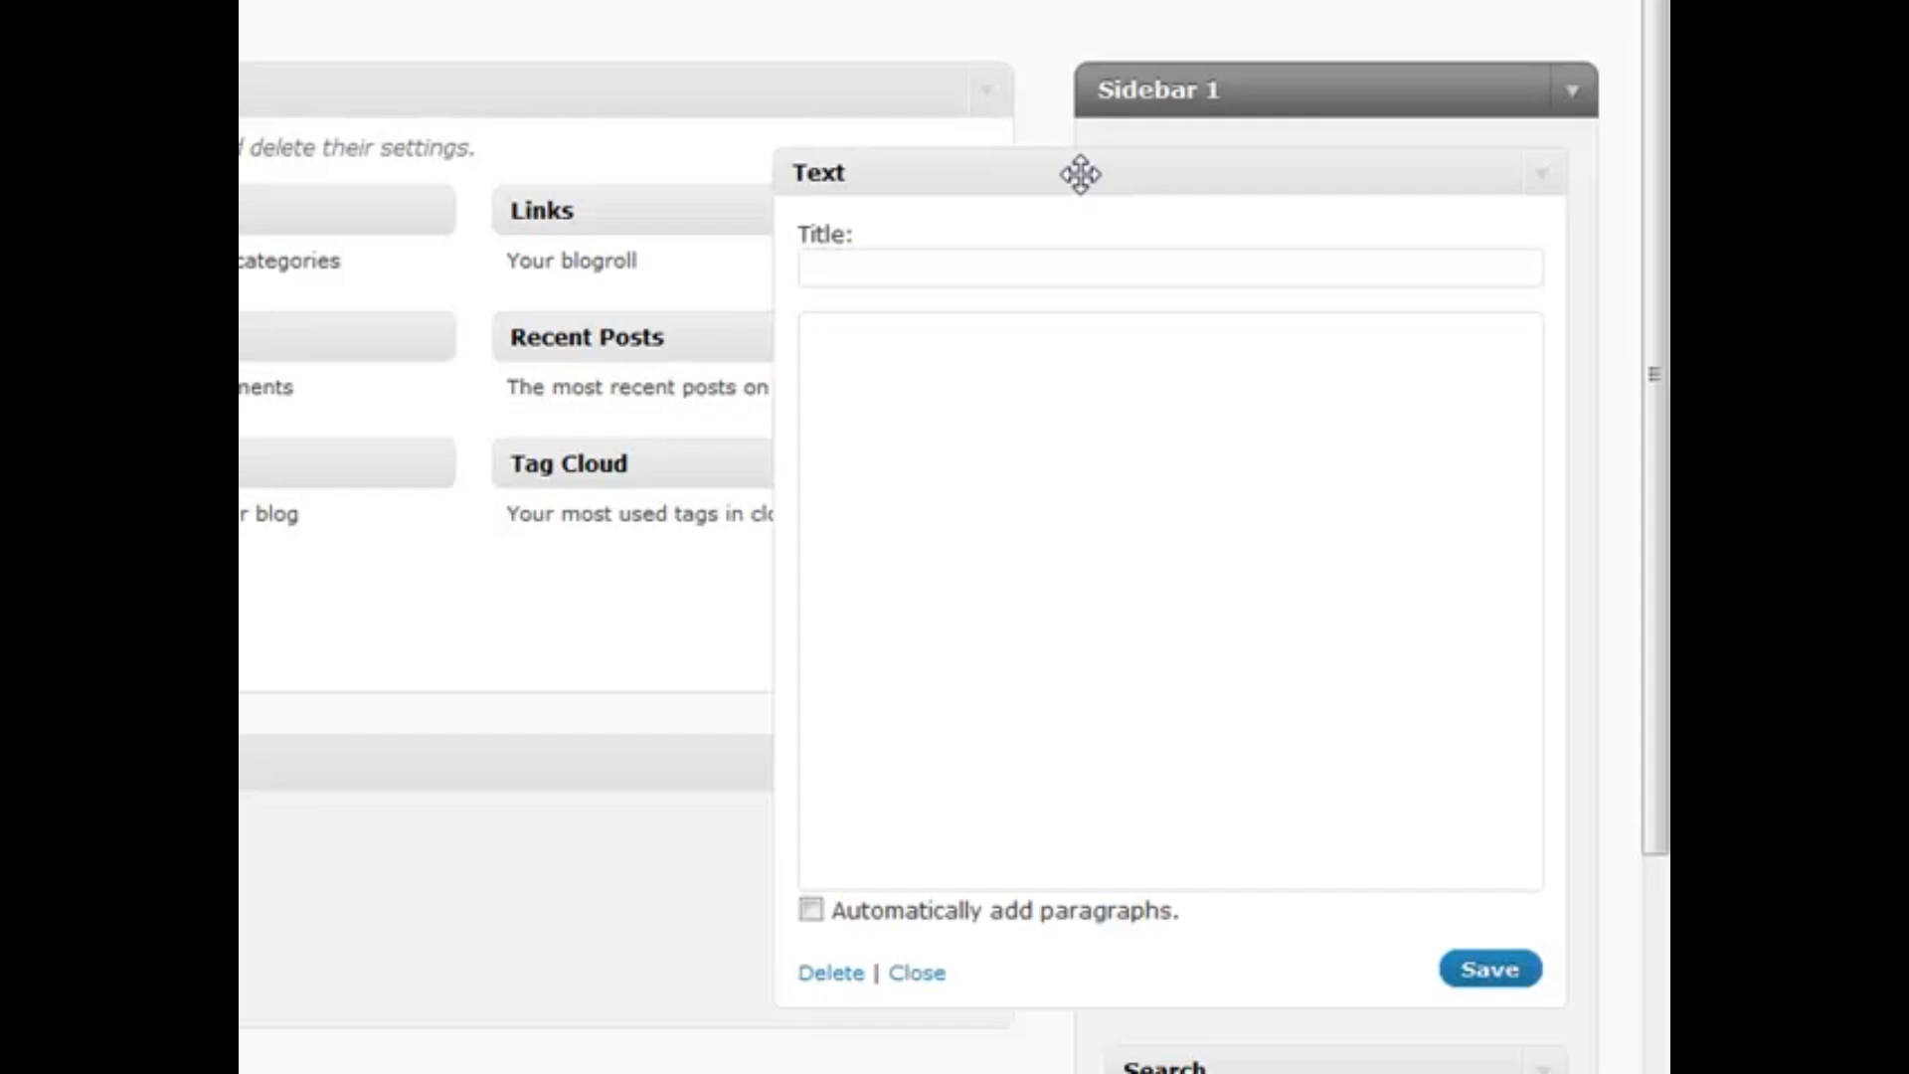
# Collapse the first Text widget, then add two more Text widgets above Search and collapse each
pyautogui.click(1542, 175)
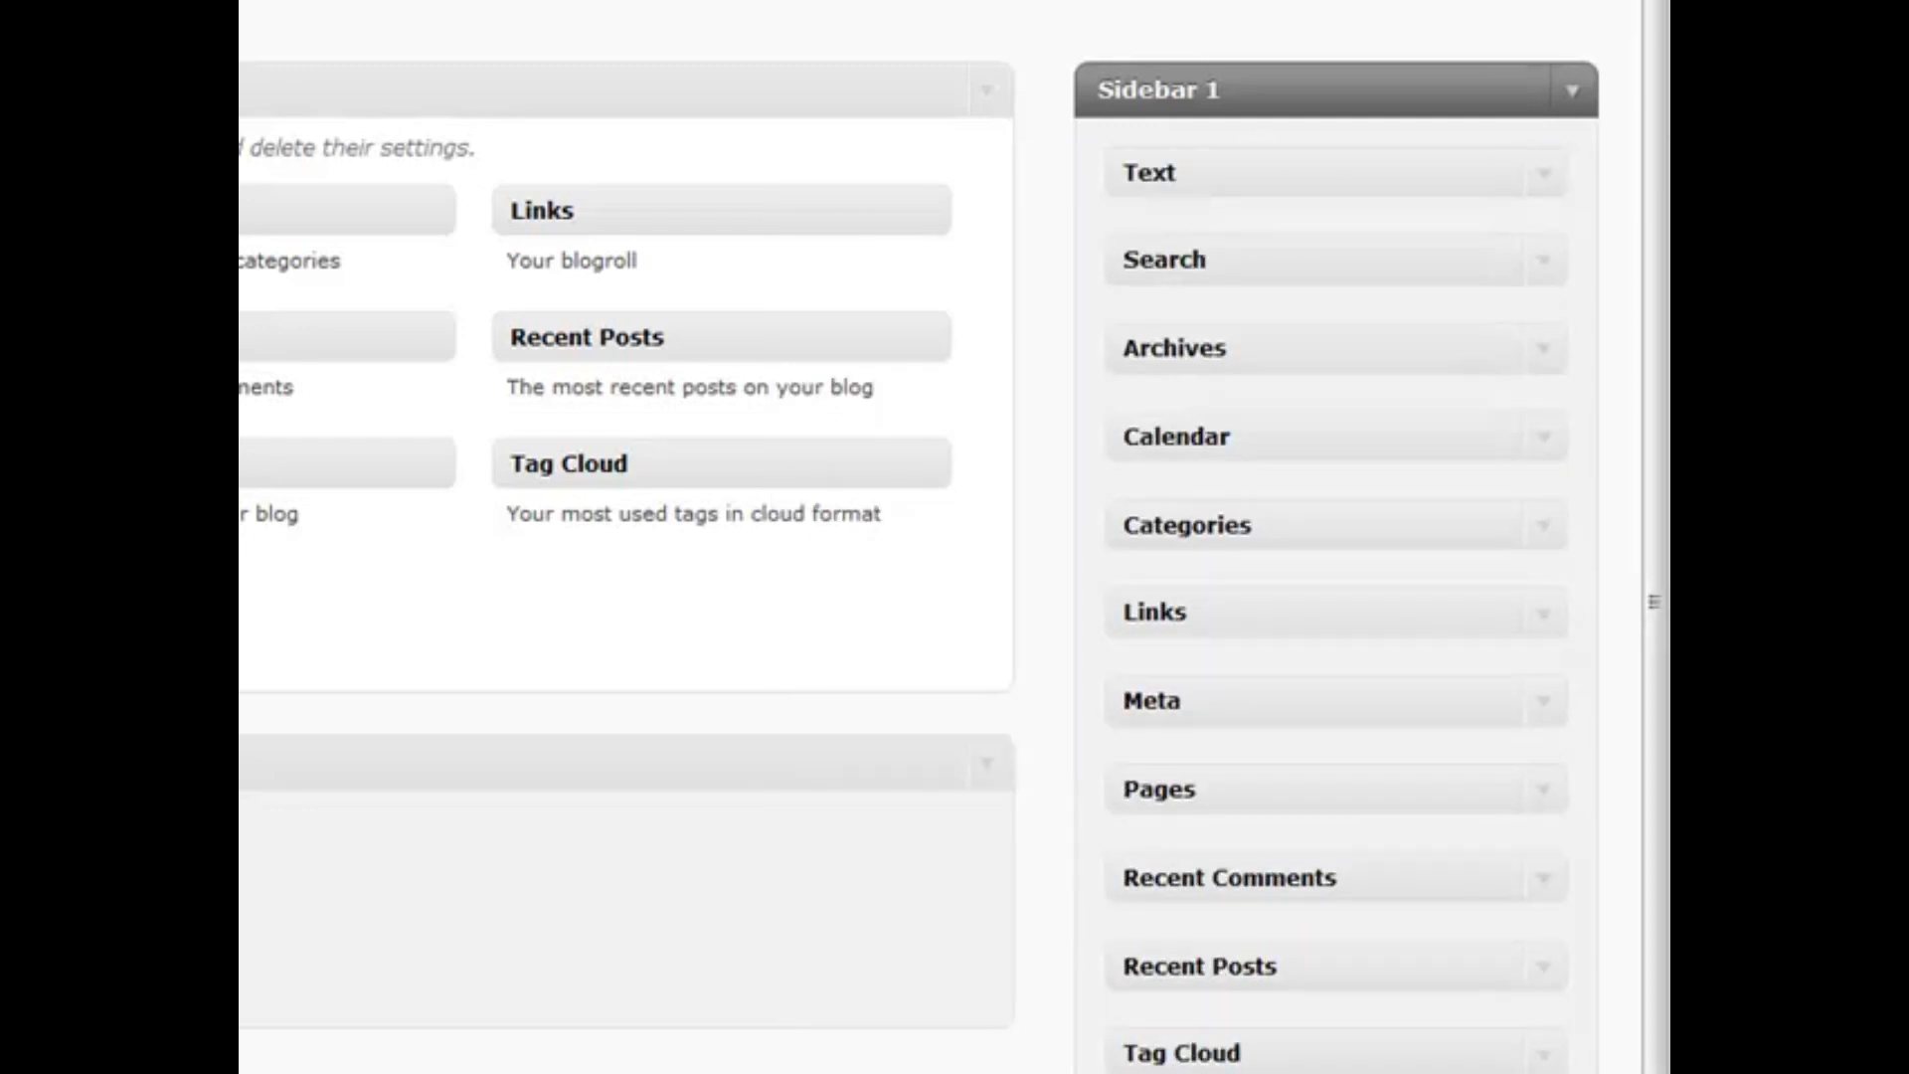
pyautogui.moveTo(198, 586); pyautogui.dragTo(1328, 239)
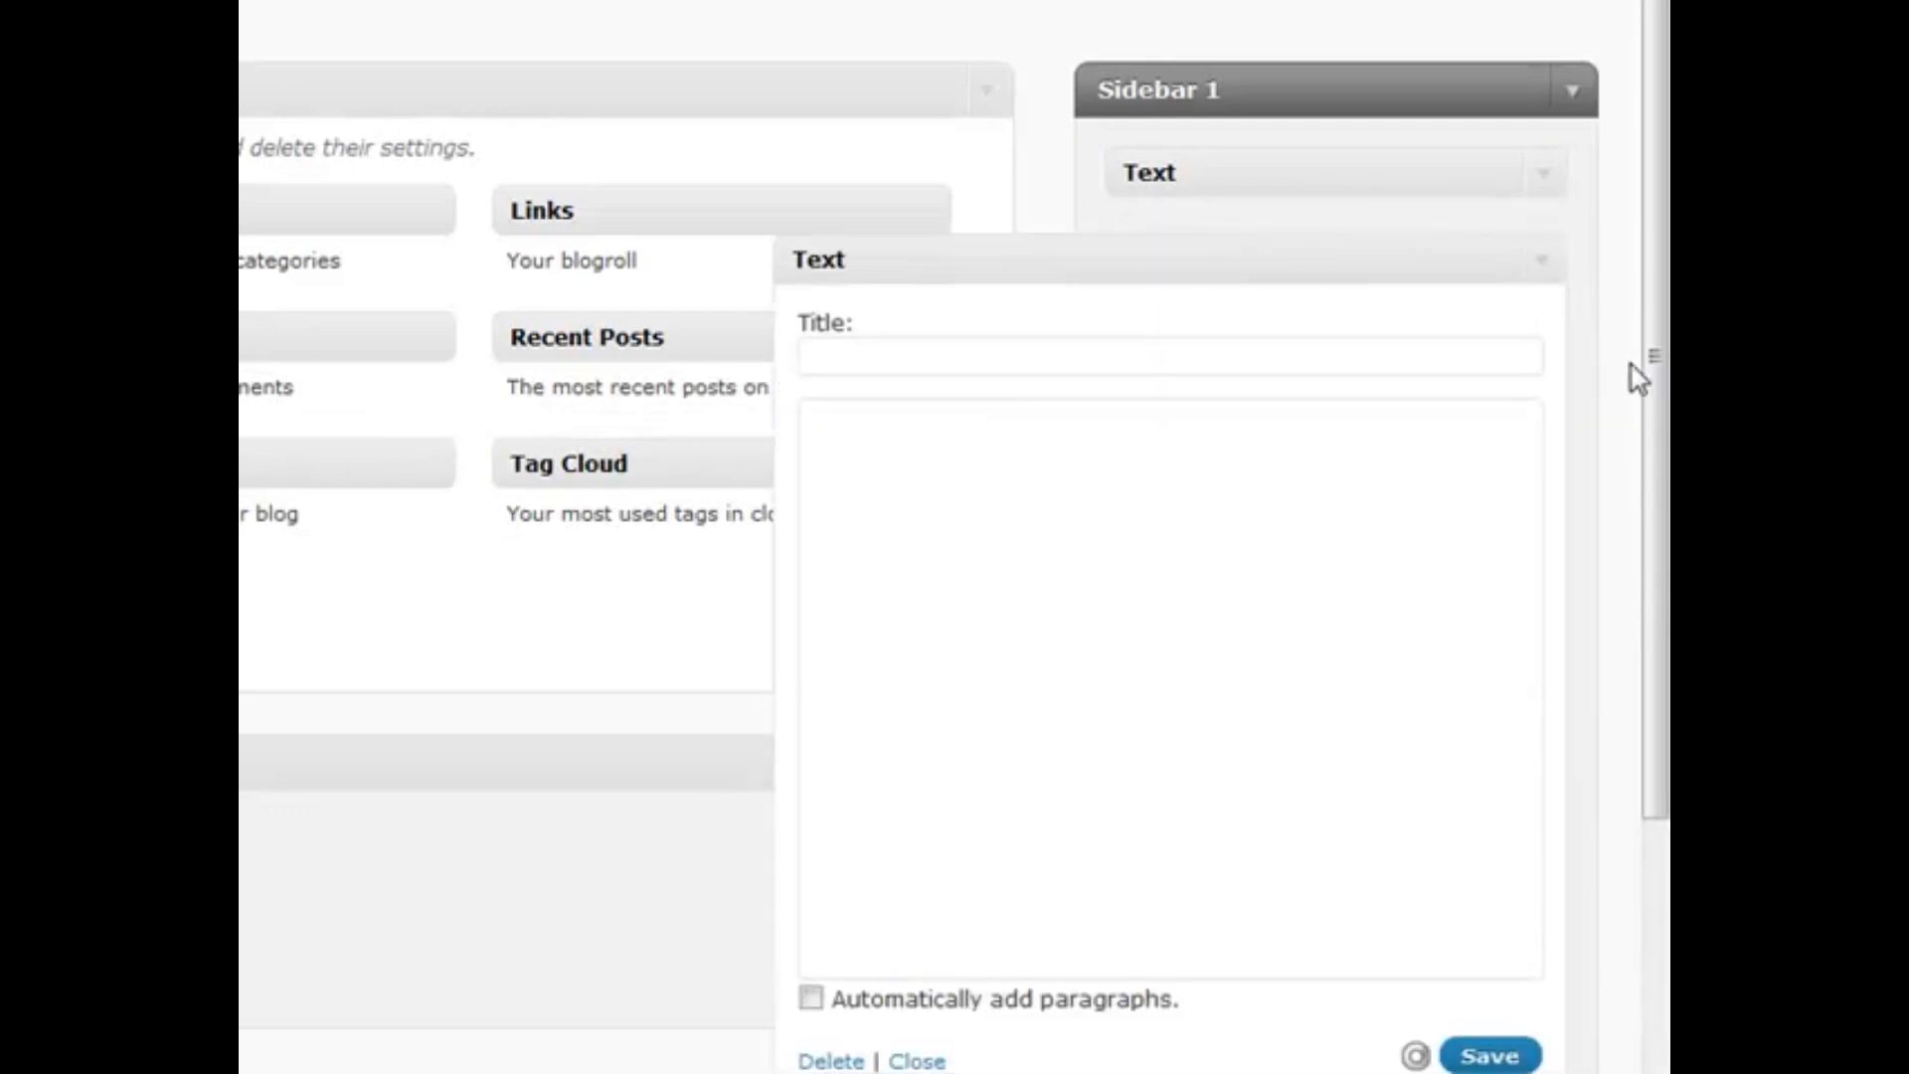
pyautogui.click(1539, 263)
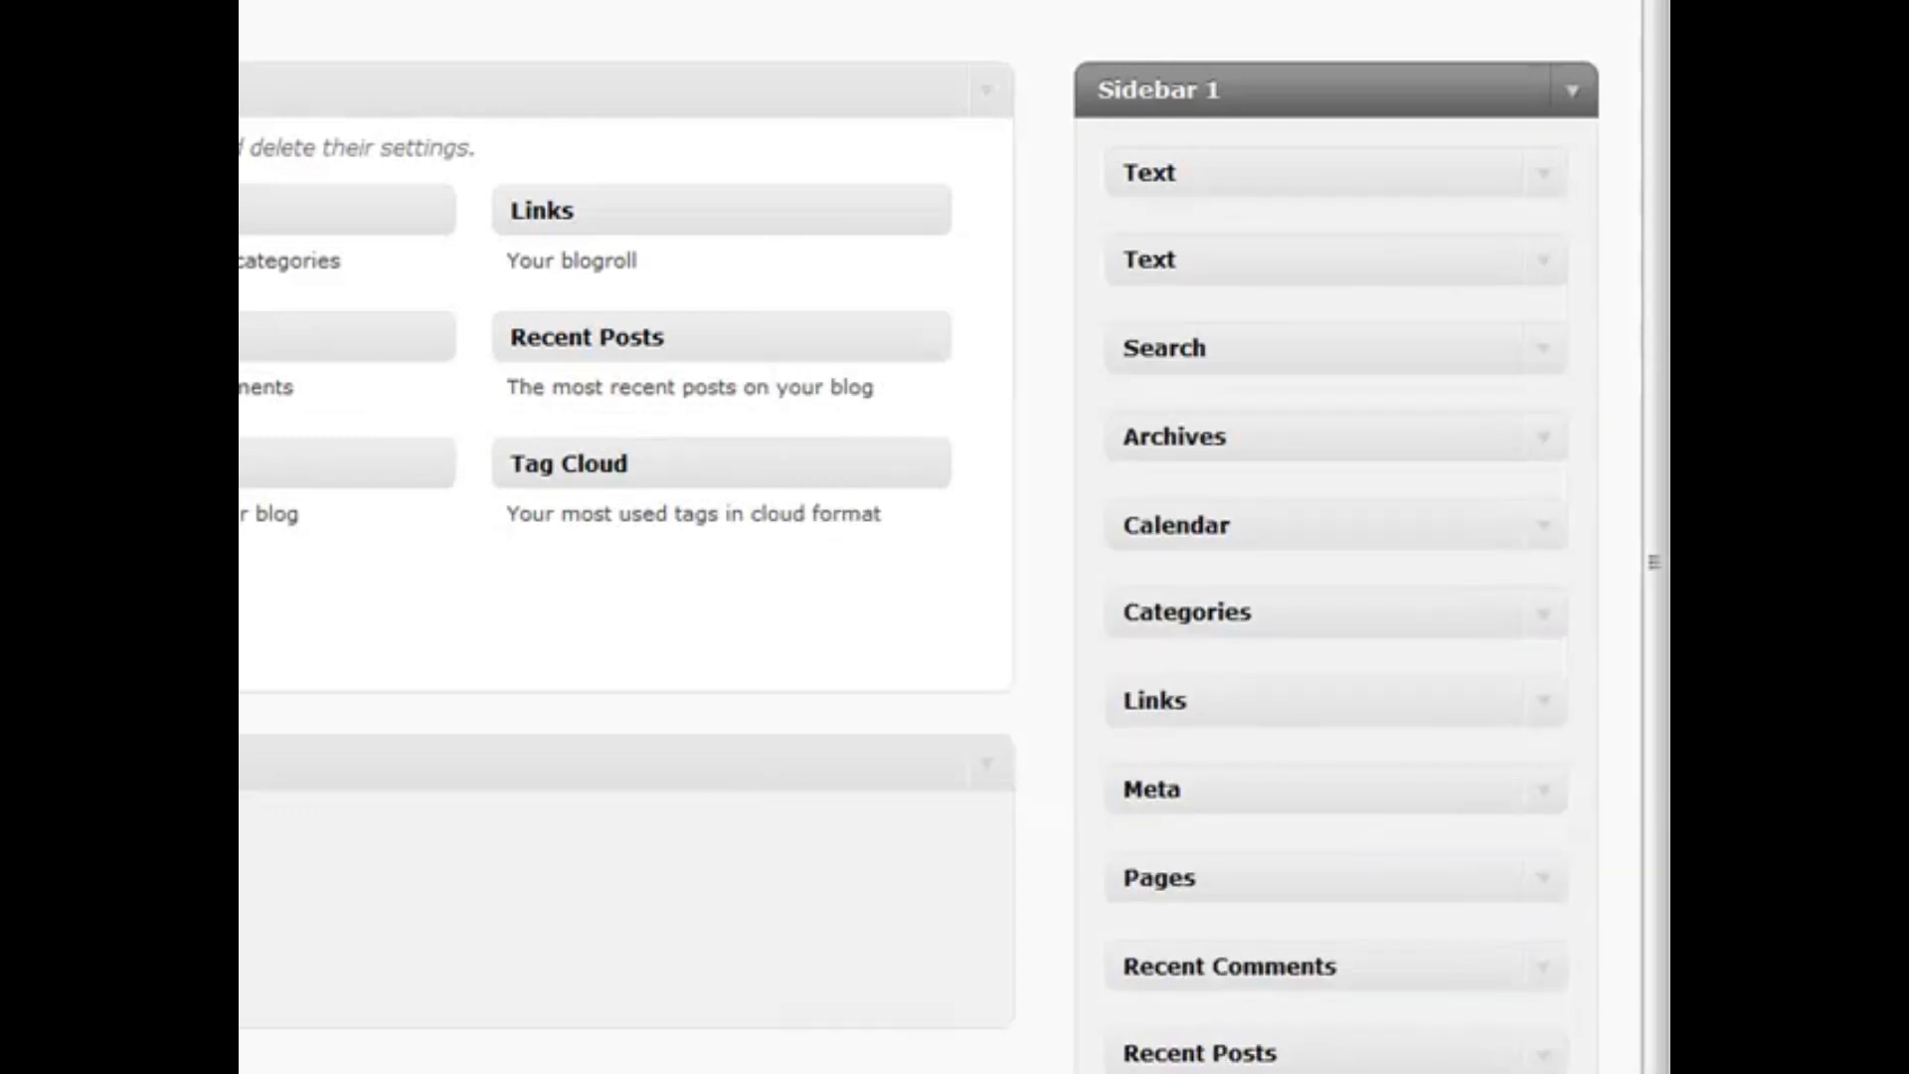
pyautogui.moveTo(596, 333); pyautogui.dragTo(1278, 272)
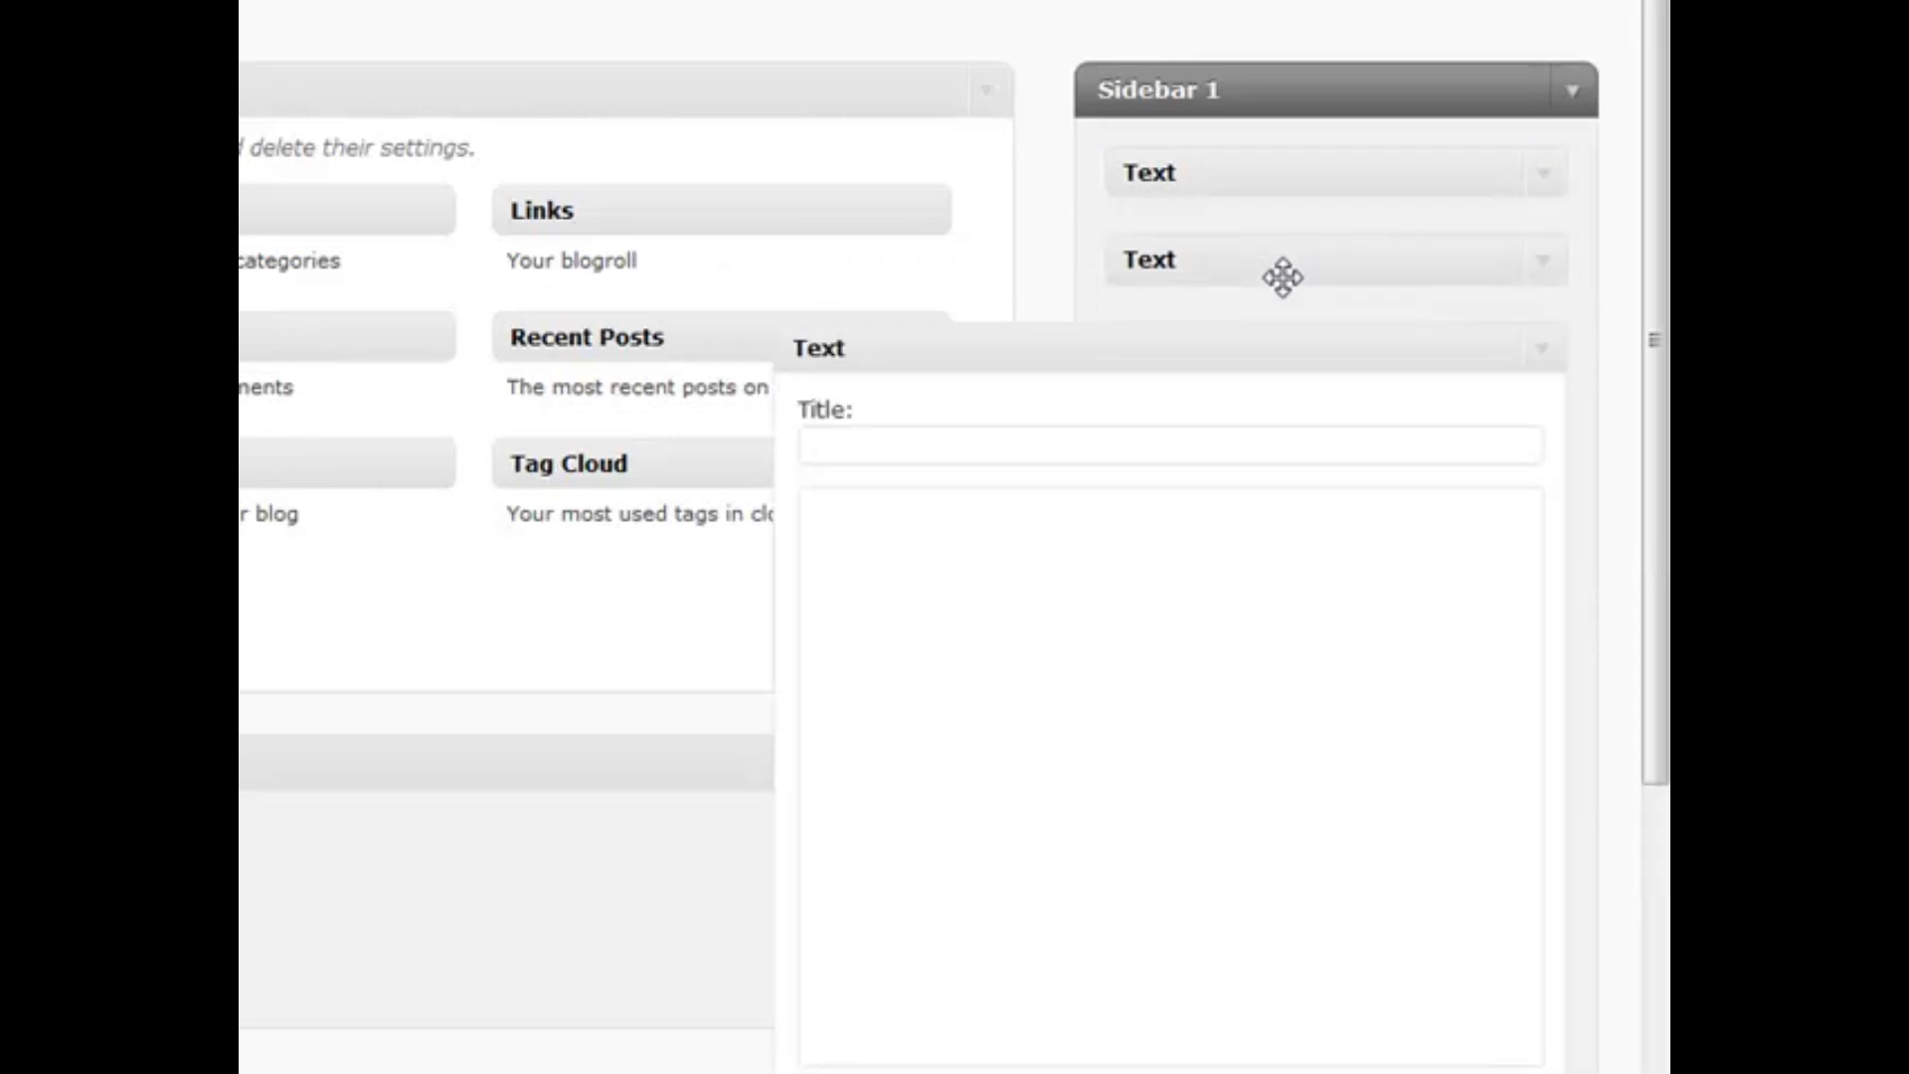
pyautogui.click(1543, 353)
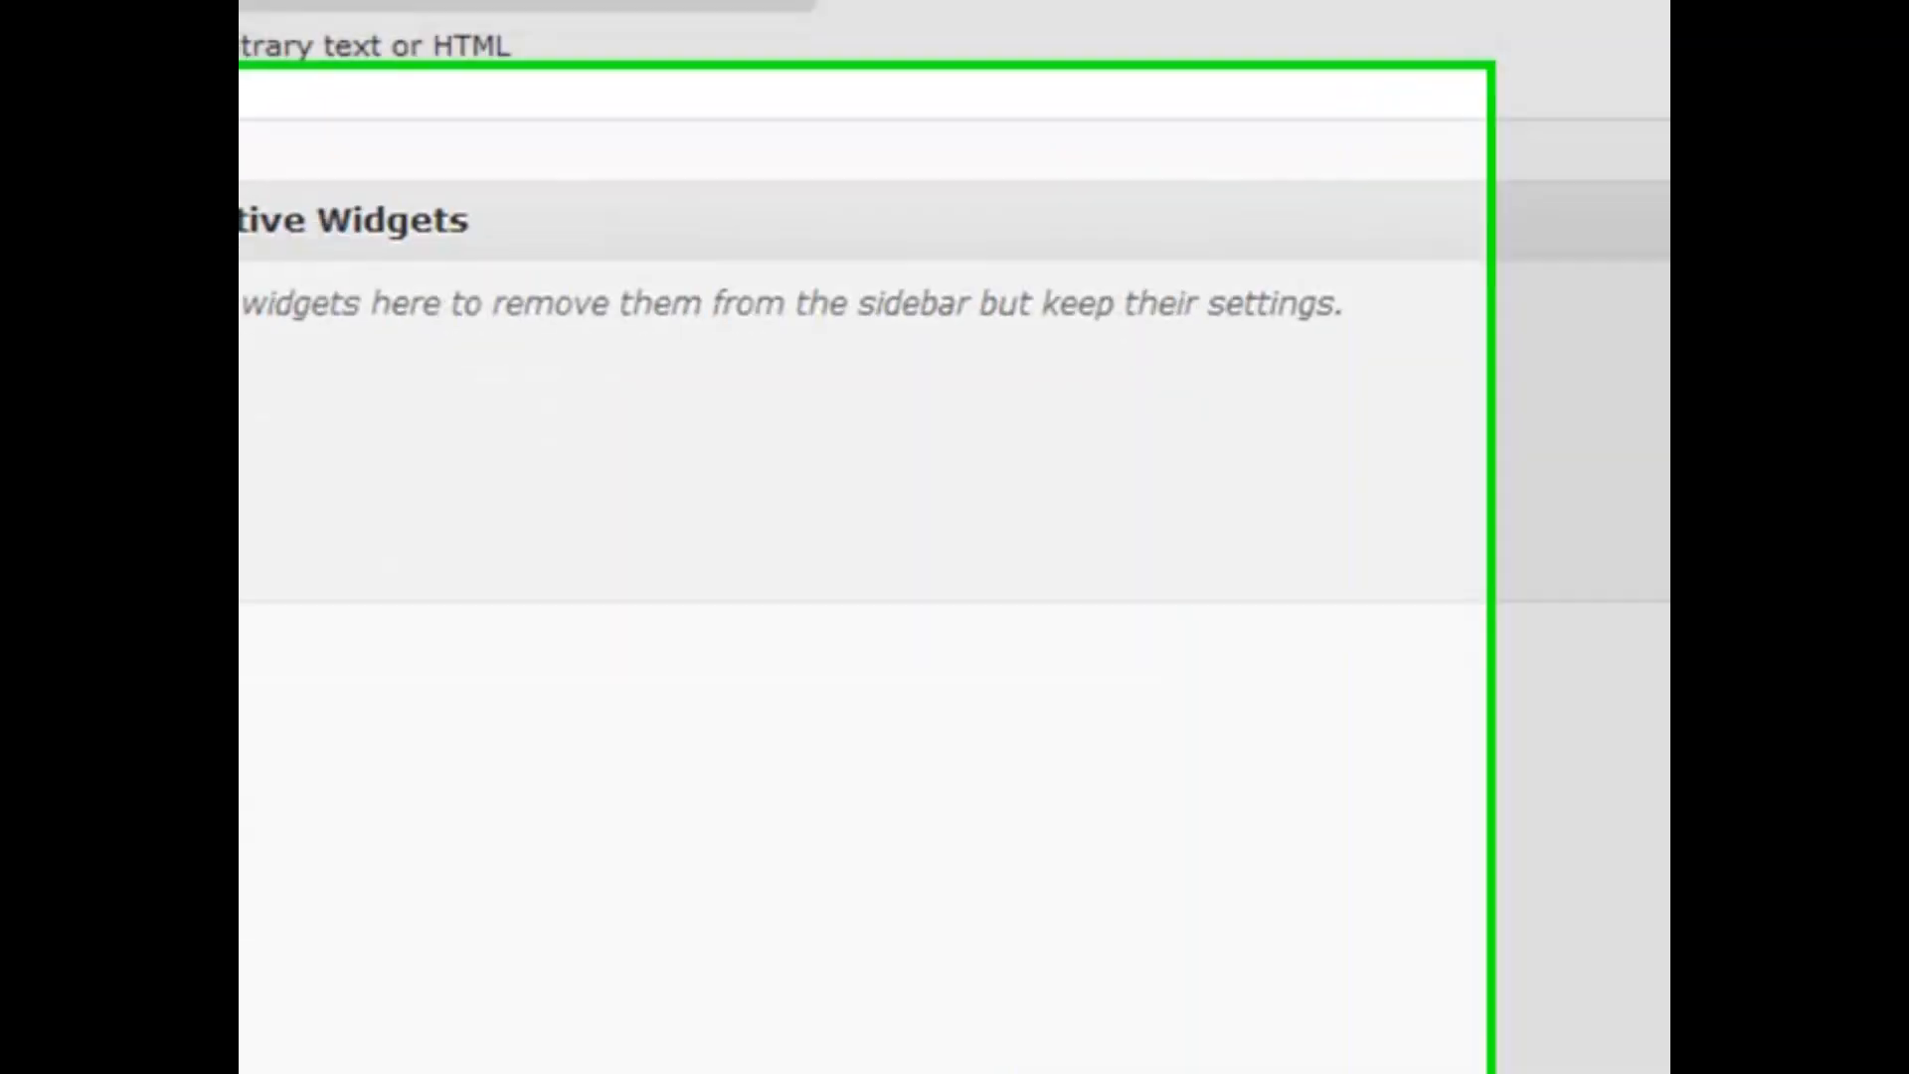
# Move the Text widgets from Sidebar 1 into Inactive Widgets, briefly checking one's settings
pyautogui.moveTo(1284, 180); pyautogui.dragTo(587, 358)
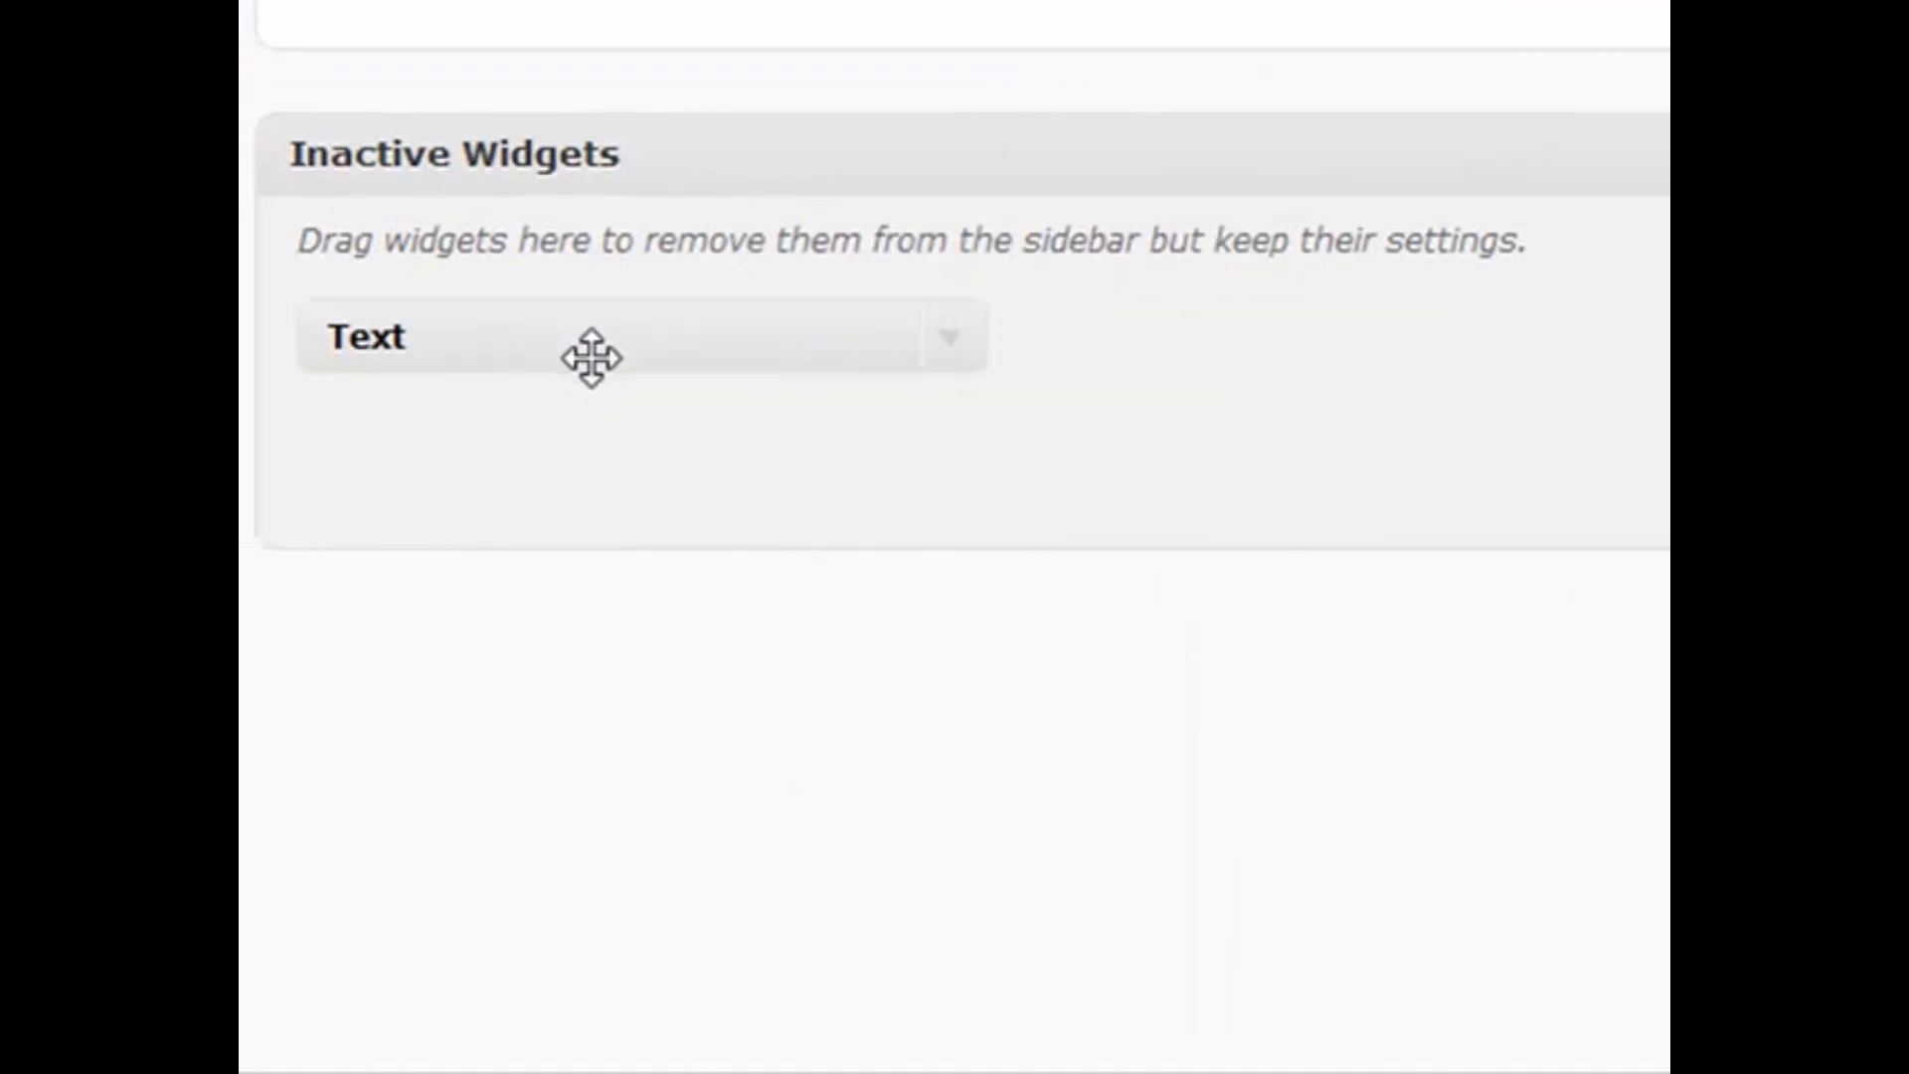
pyautogui.click(956, 343)
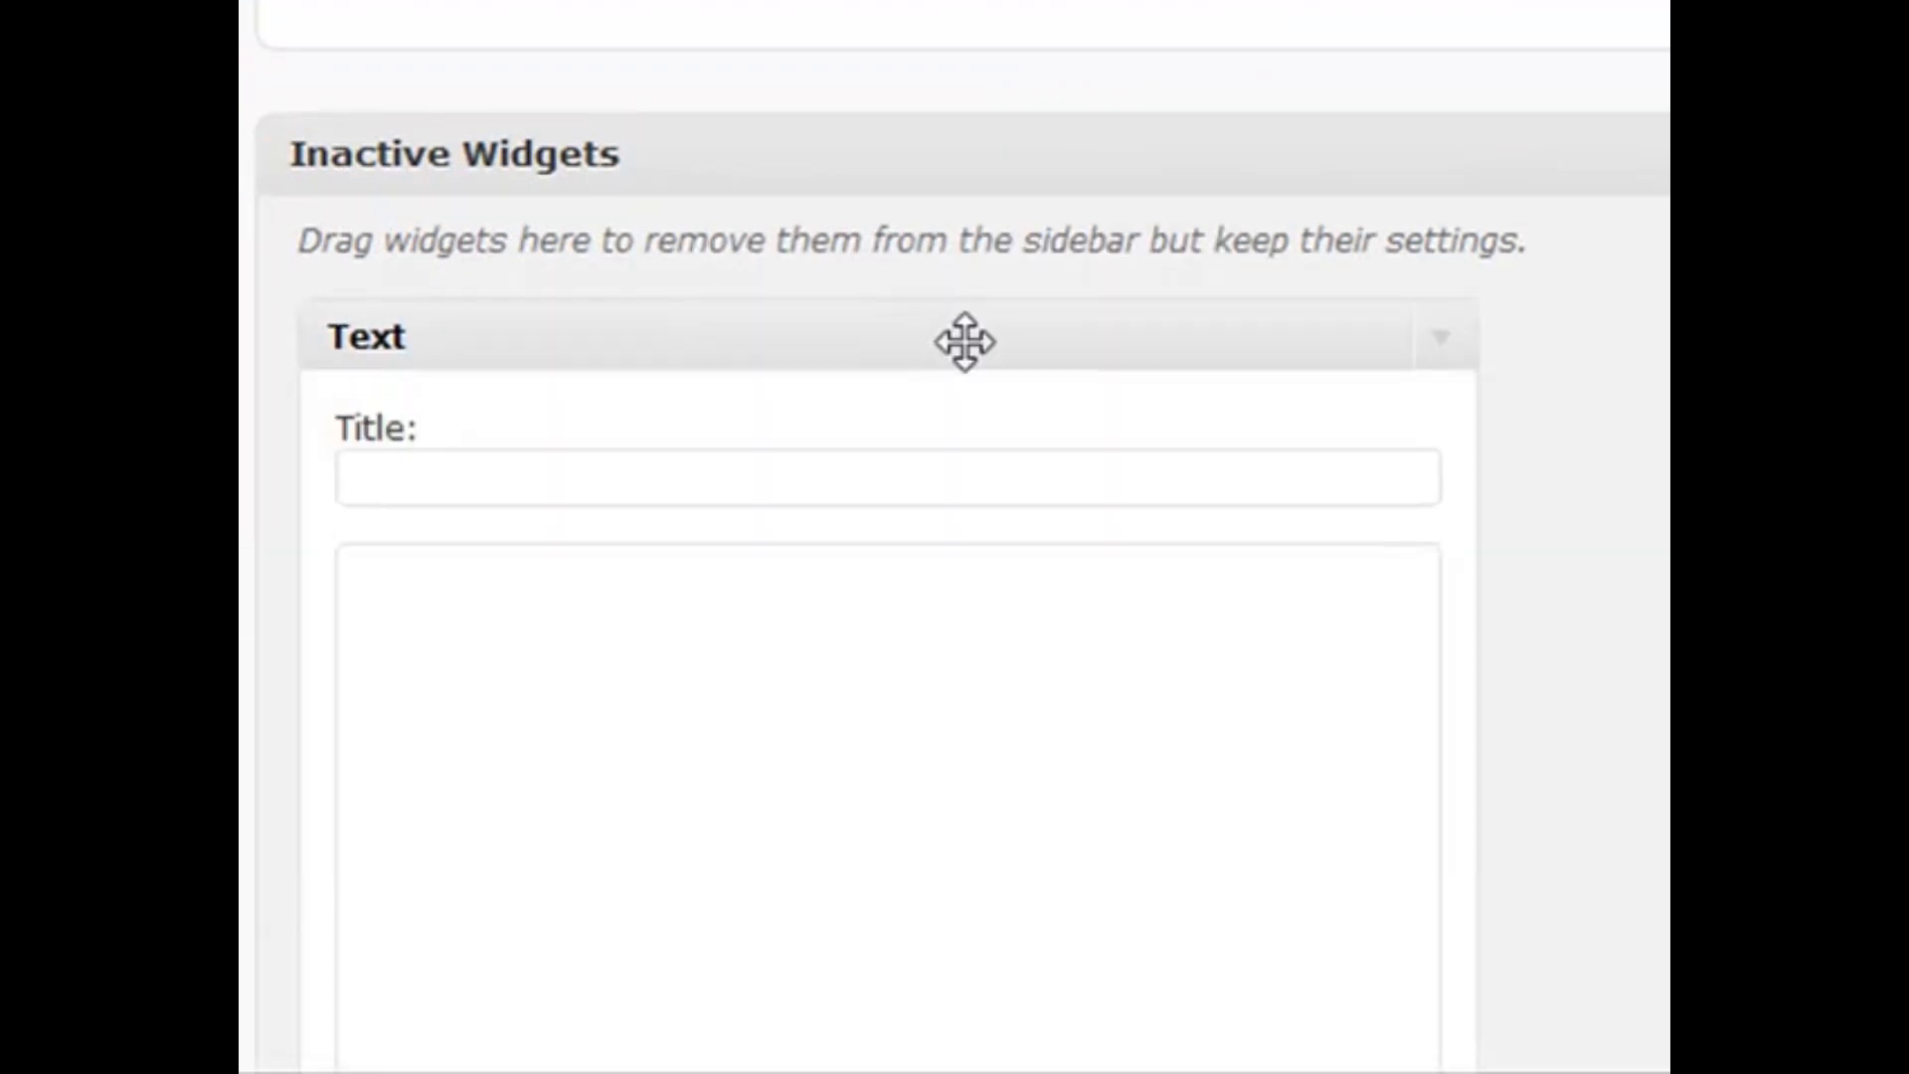
pyautogui.click(1461, 330)
pyautogui.moveTo(1661, 218); pyautogui.dragTo(1287, 354)
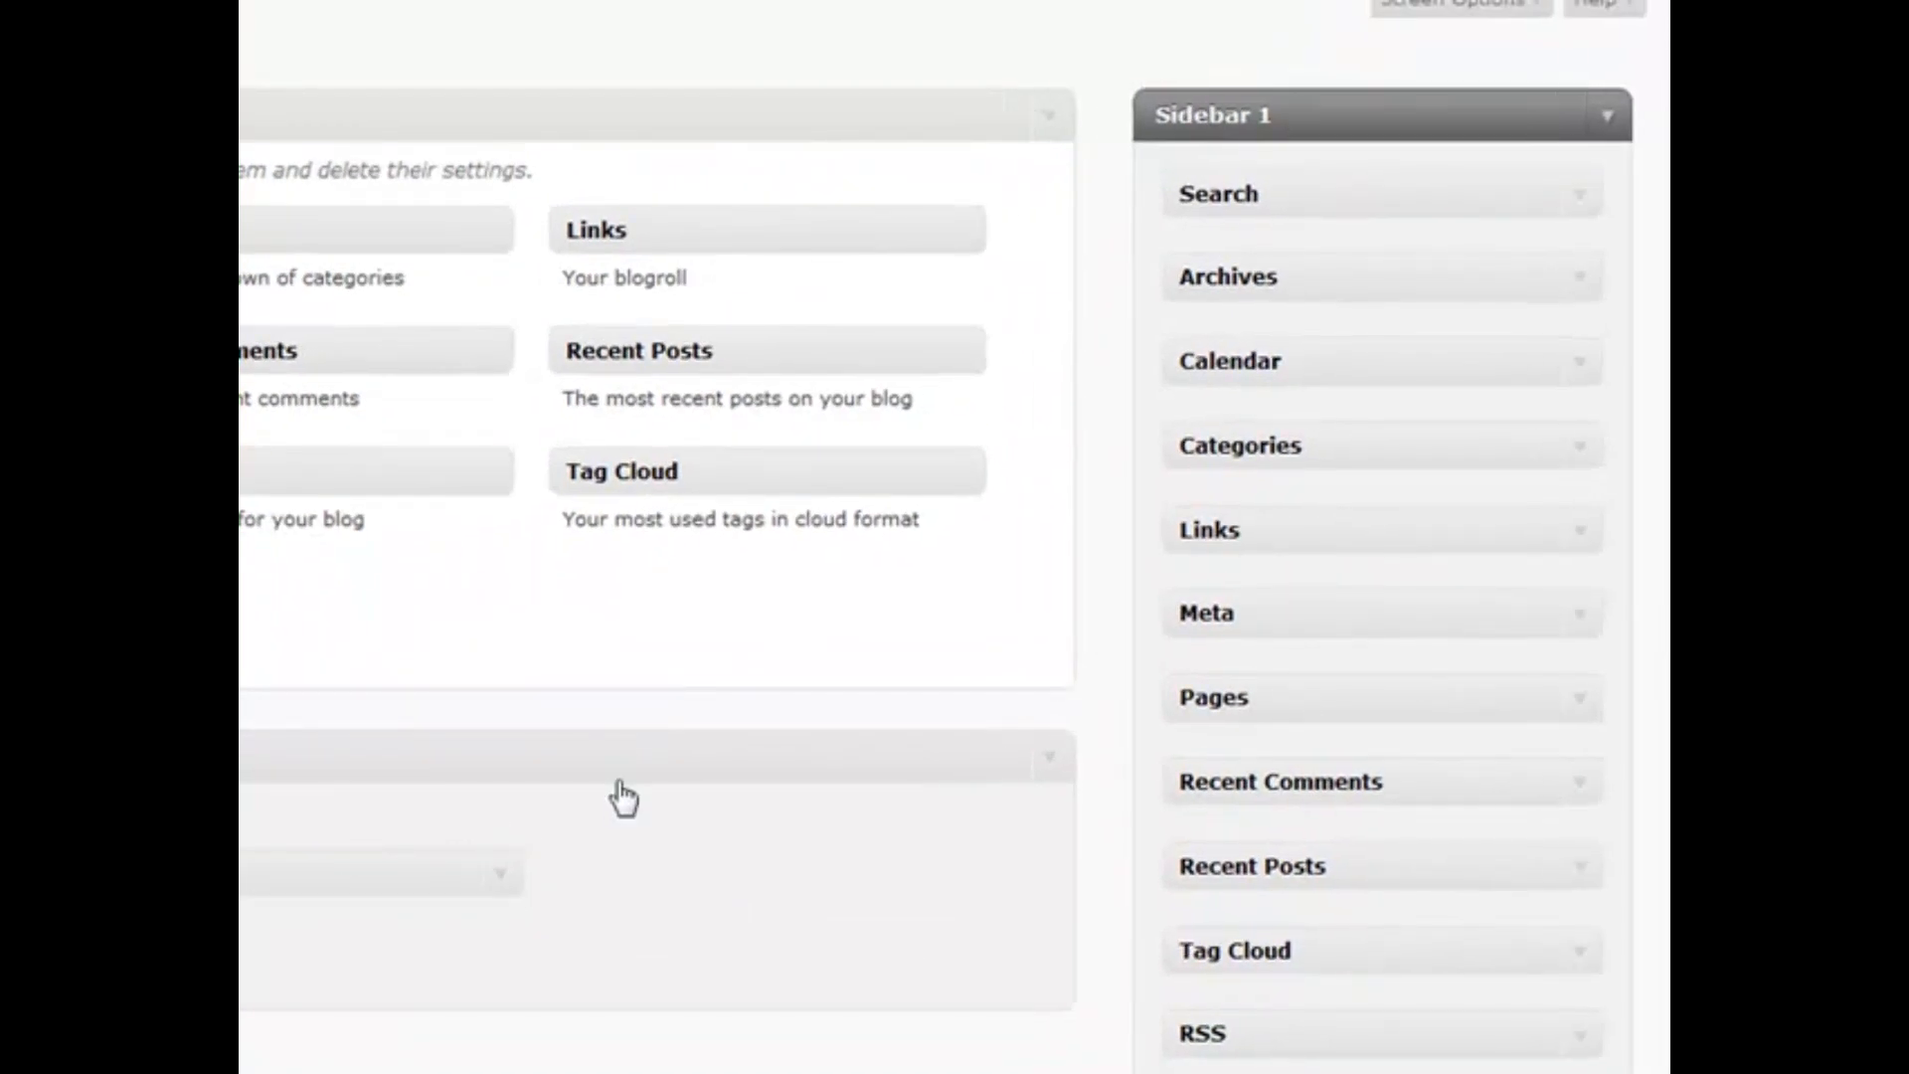
# Remove Search from Sidebar 1 and delete the leftover widget in Inactive Widgets
pyautogui.moveTo(1385, 192); pyautogui.dragTo(712, 157)
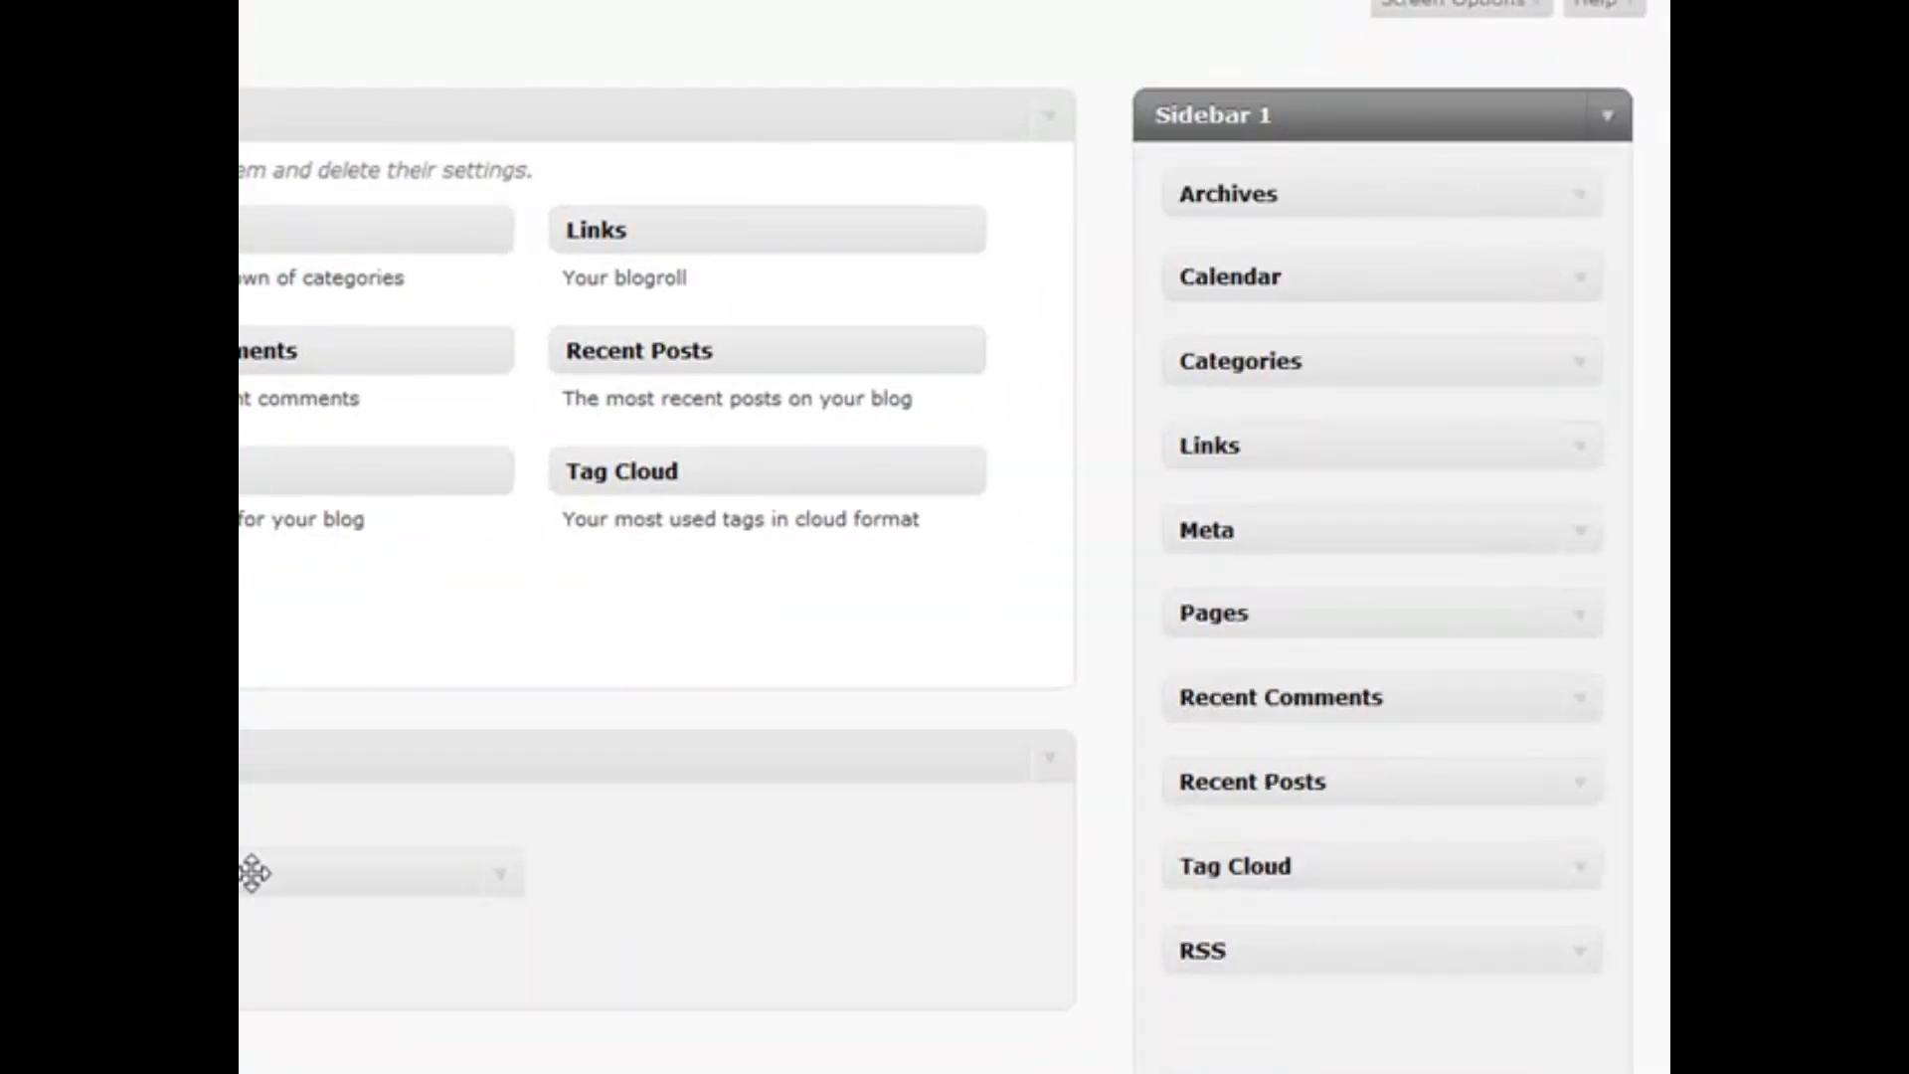
pyautogui.moveTo(251, 874); pyautogui.dragTo(264, 579)
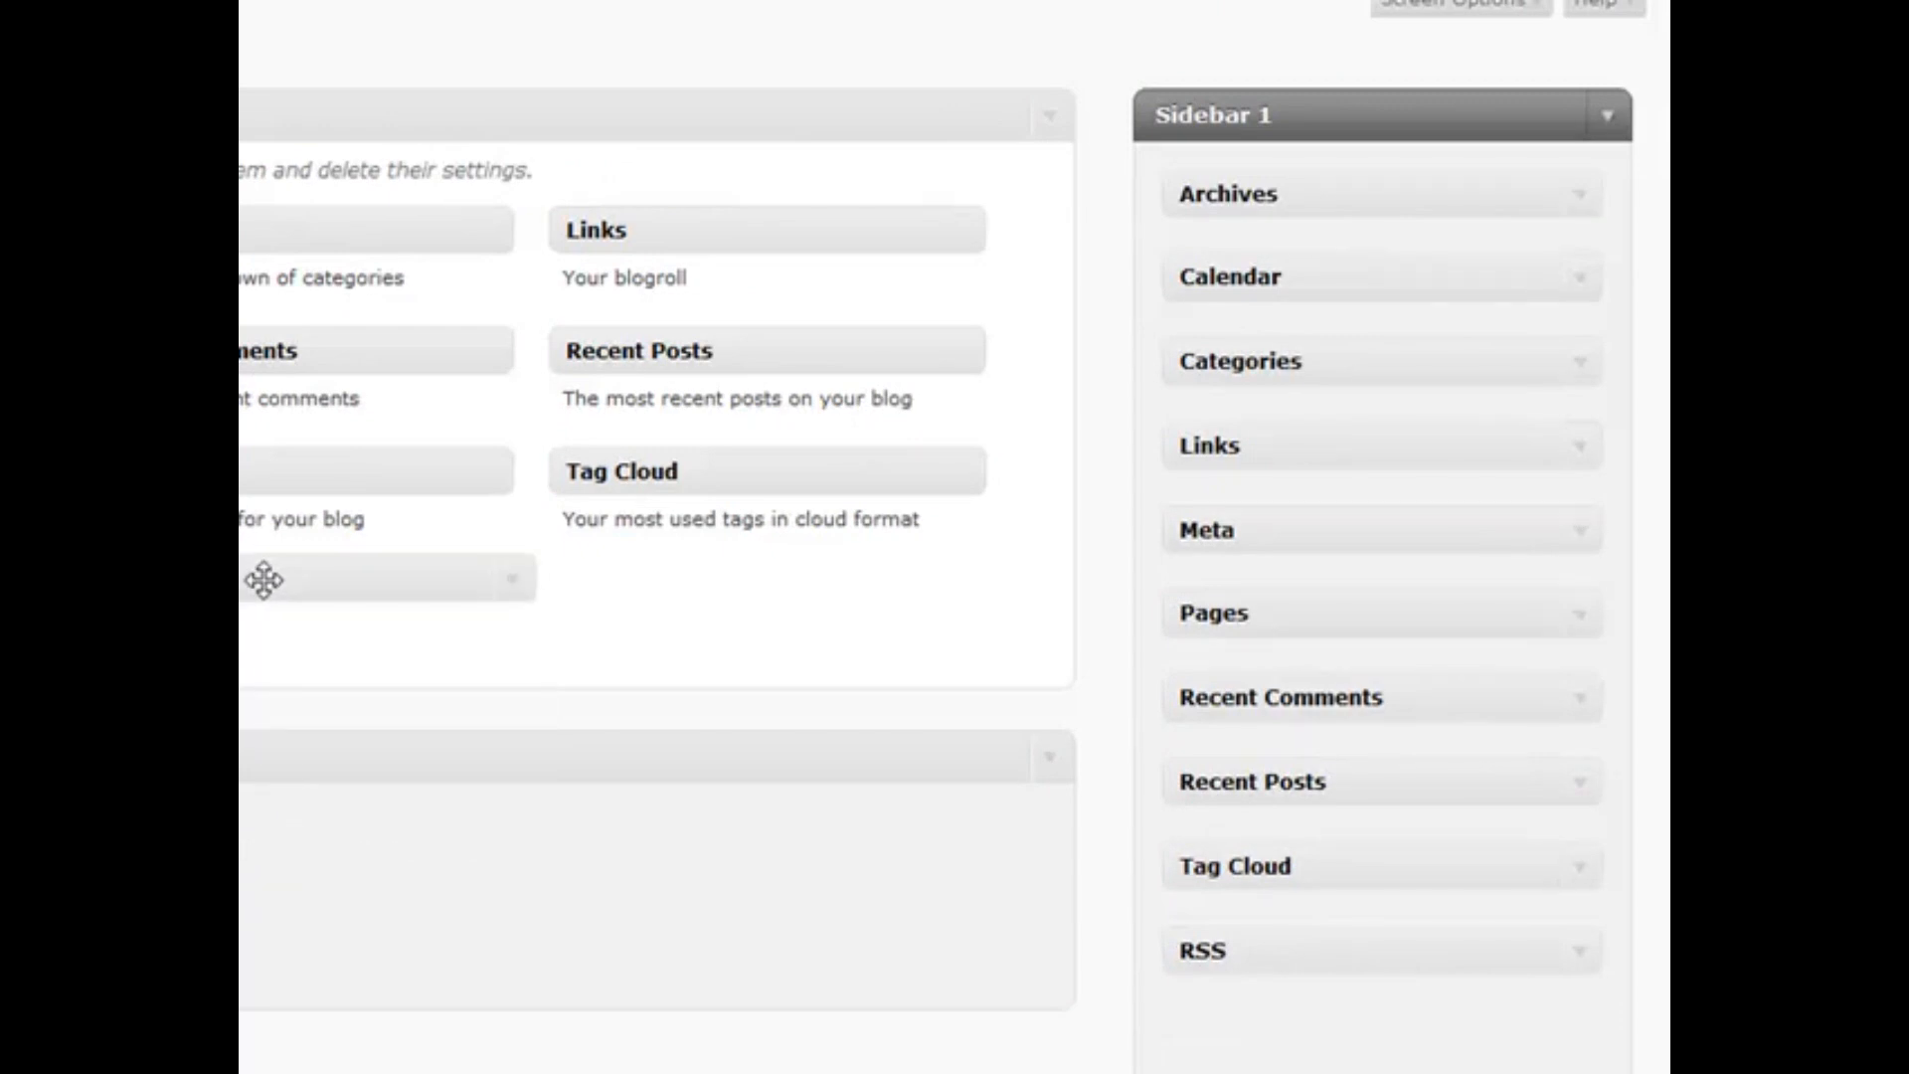
pyautogui.moveTo(263, 579); pyautogui.dragTo(263, 582)
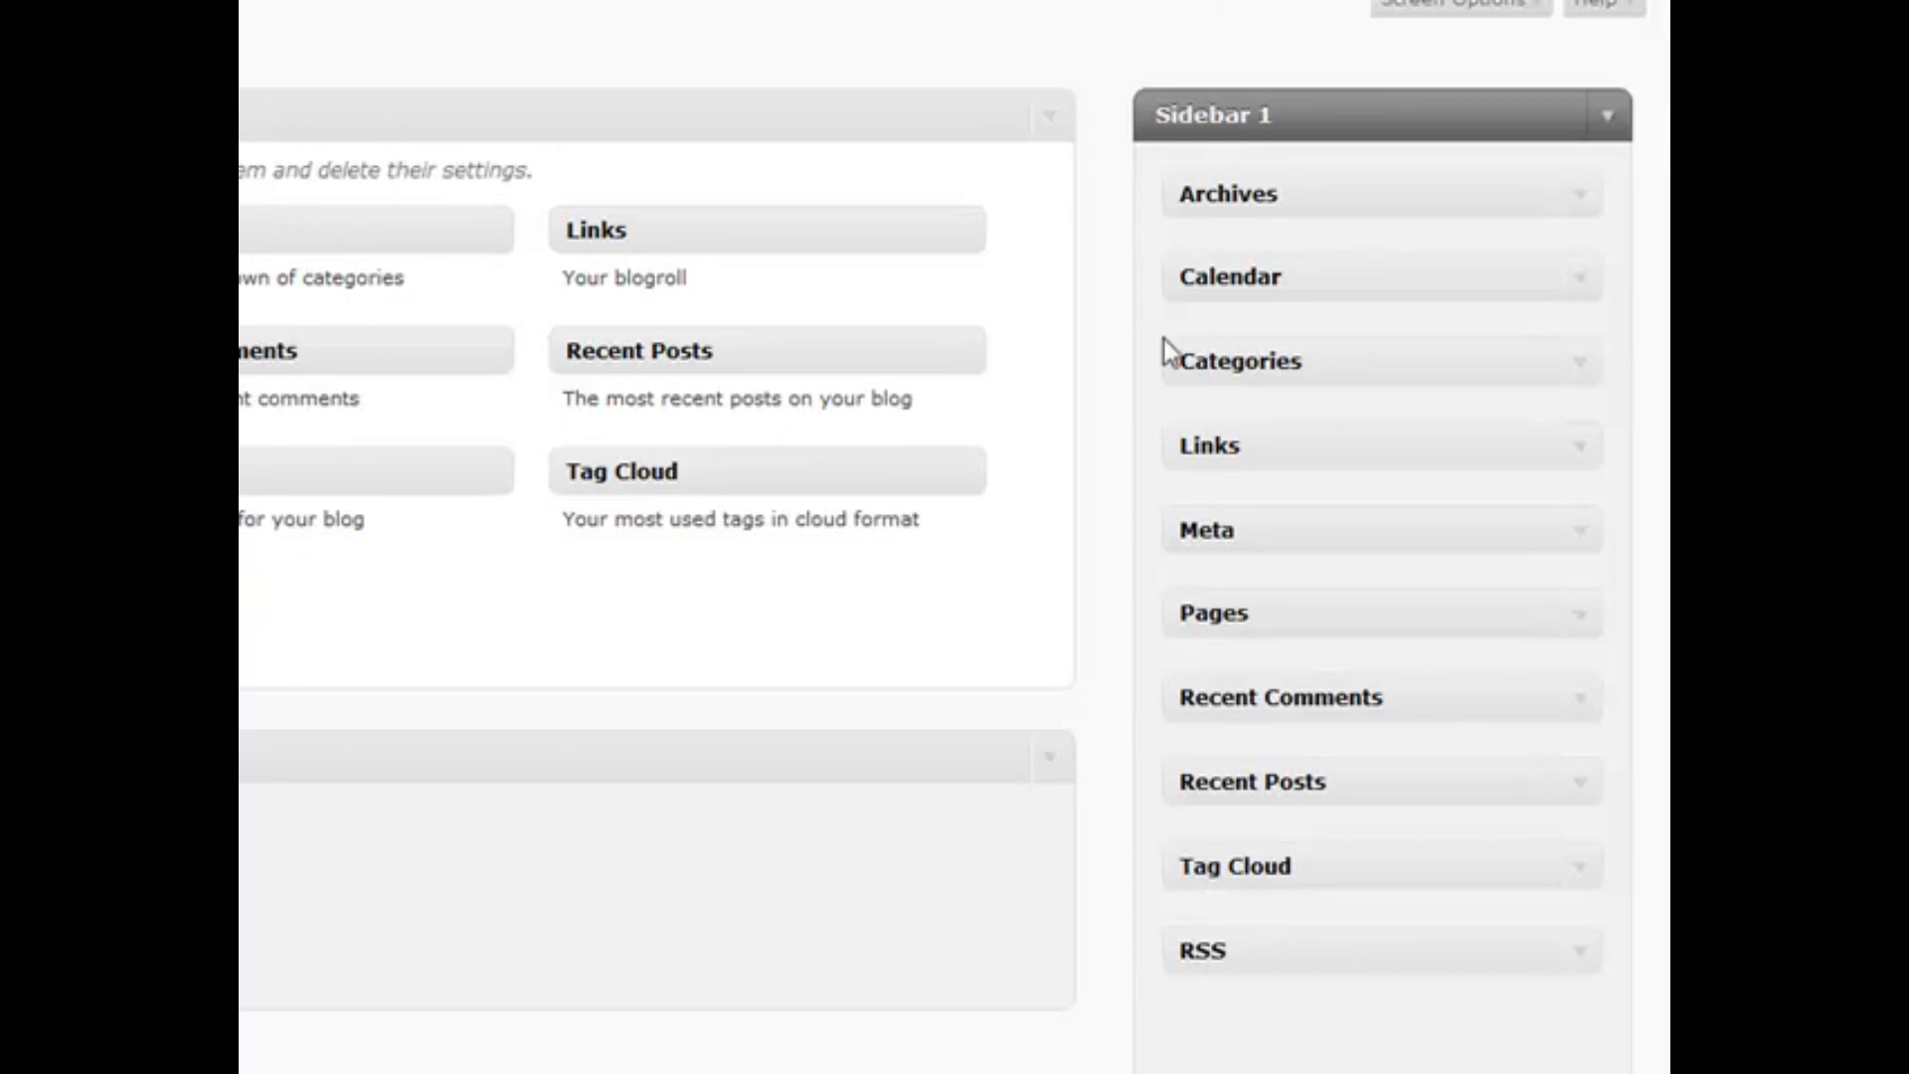
# Reorder Sidebar 1 so Calendar, Categories and Links sit above Archives
pyautogui.moveTo(1366, 197); pyautogui.dragTo(1372, 291)
pyautogui.moveTo(1342, 358); pyautogui.dragTo(1367, 256)
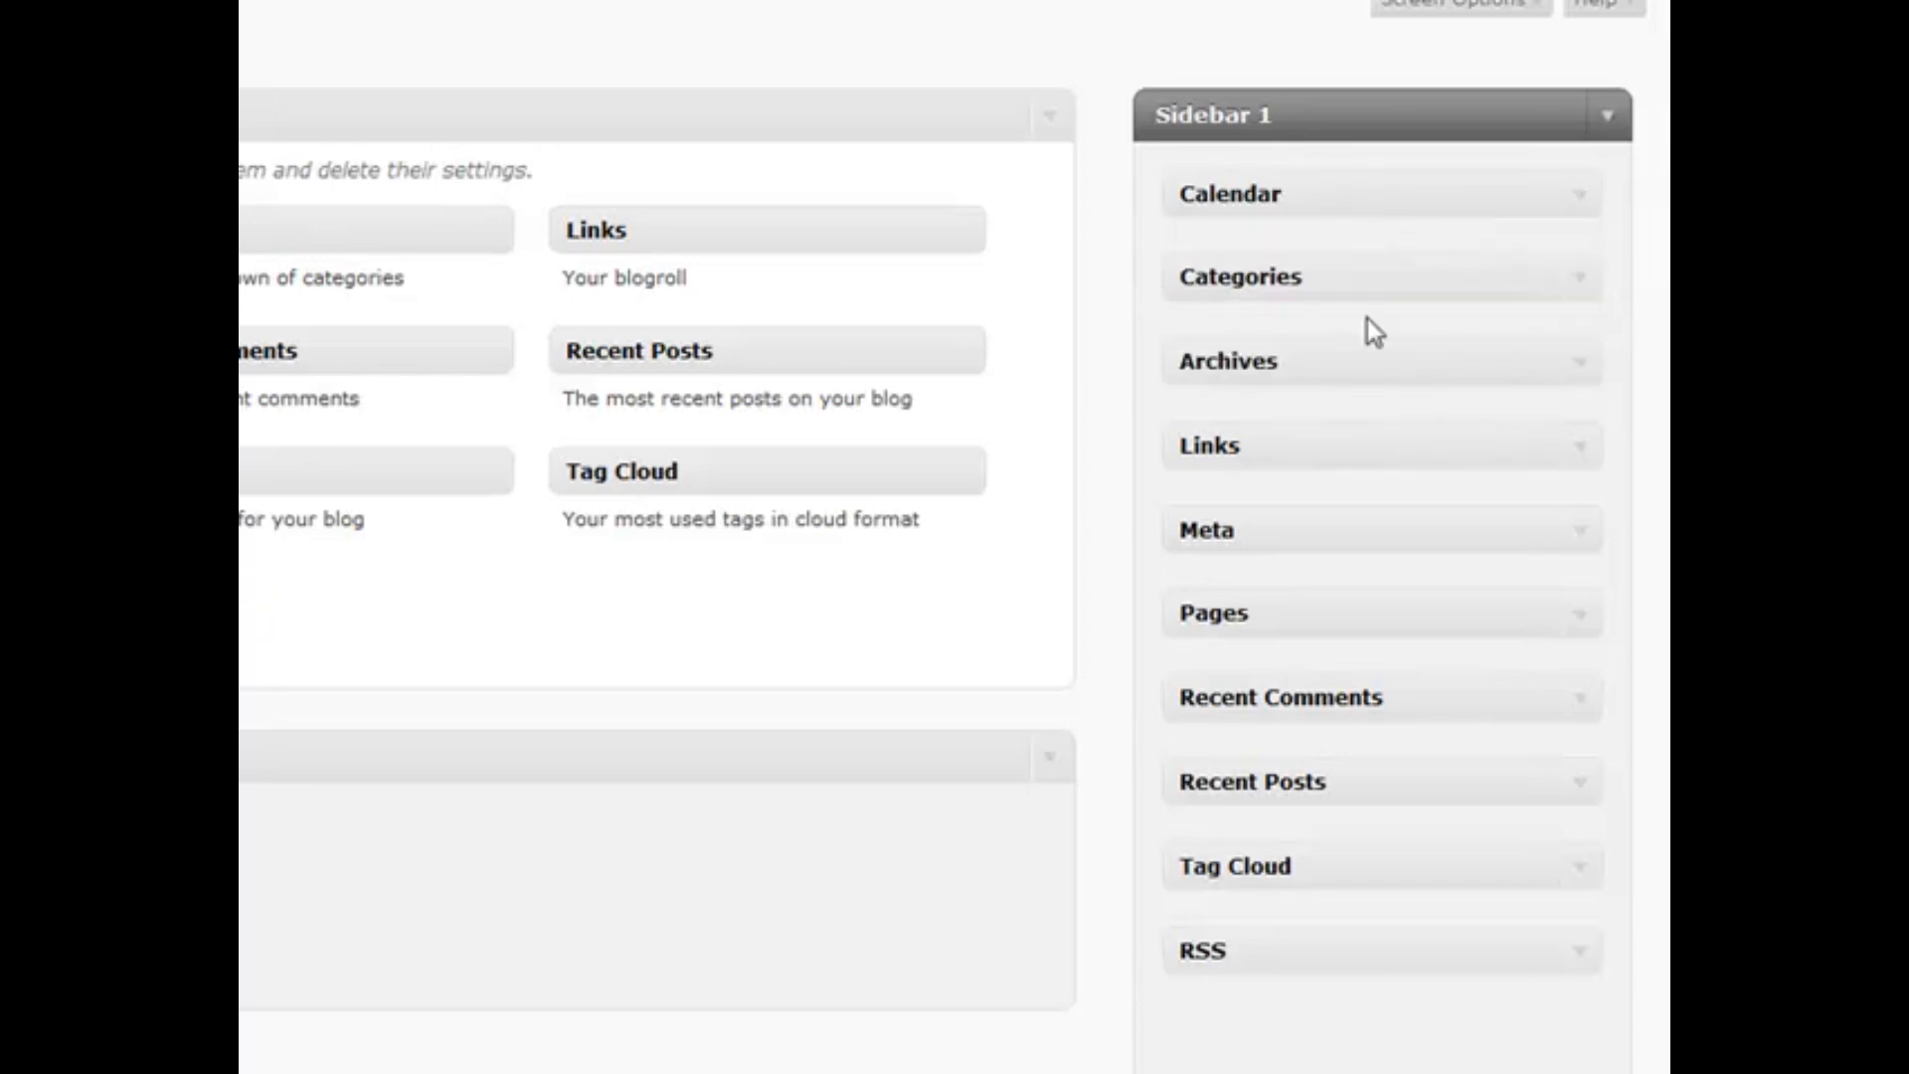
pyautogui.moveTo(1388, 438); pyautogui.dragTo(1396, 342)
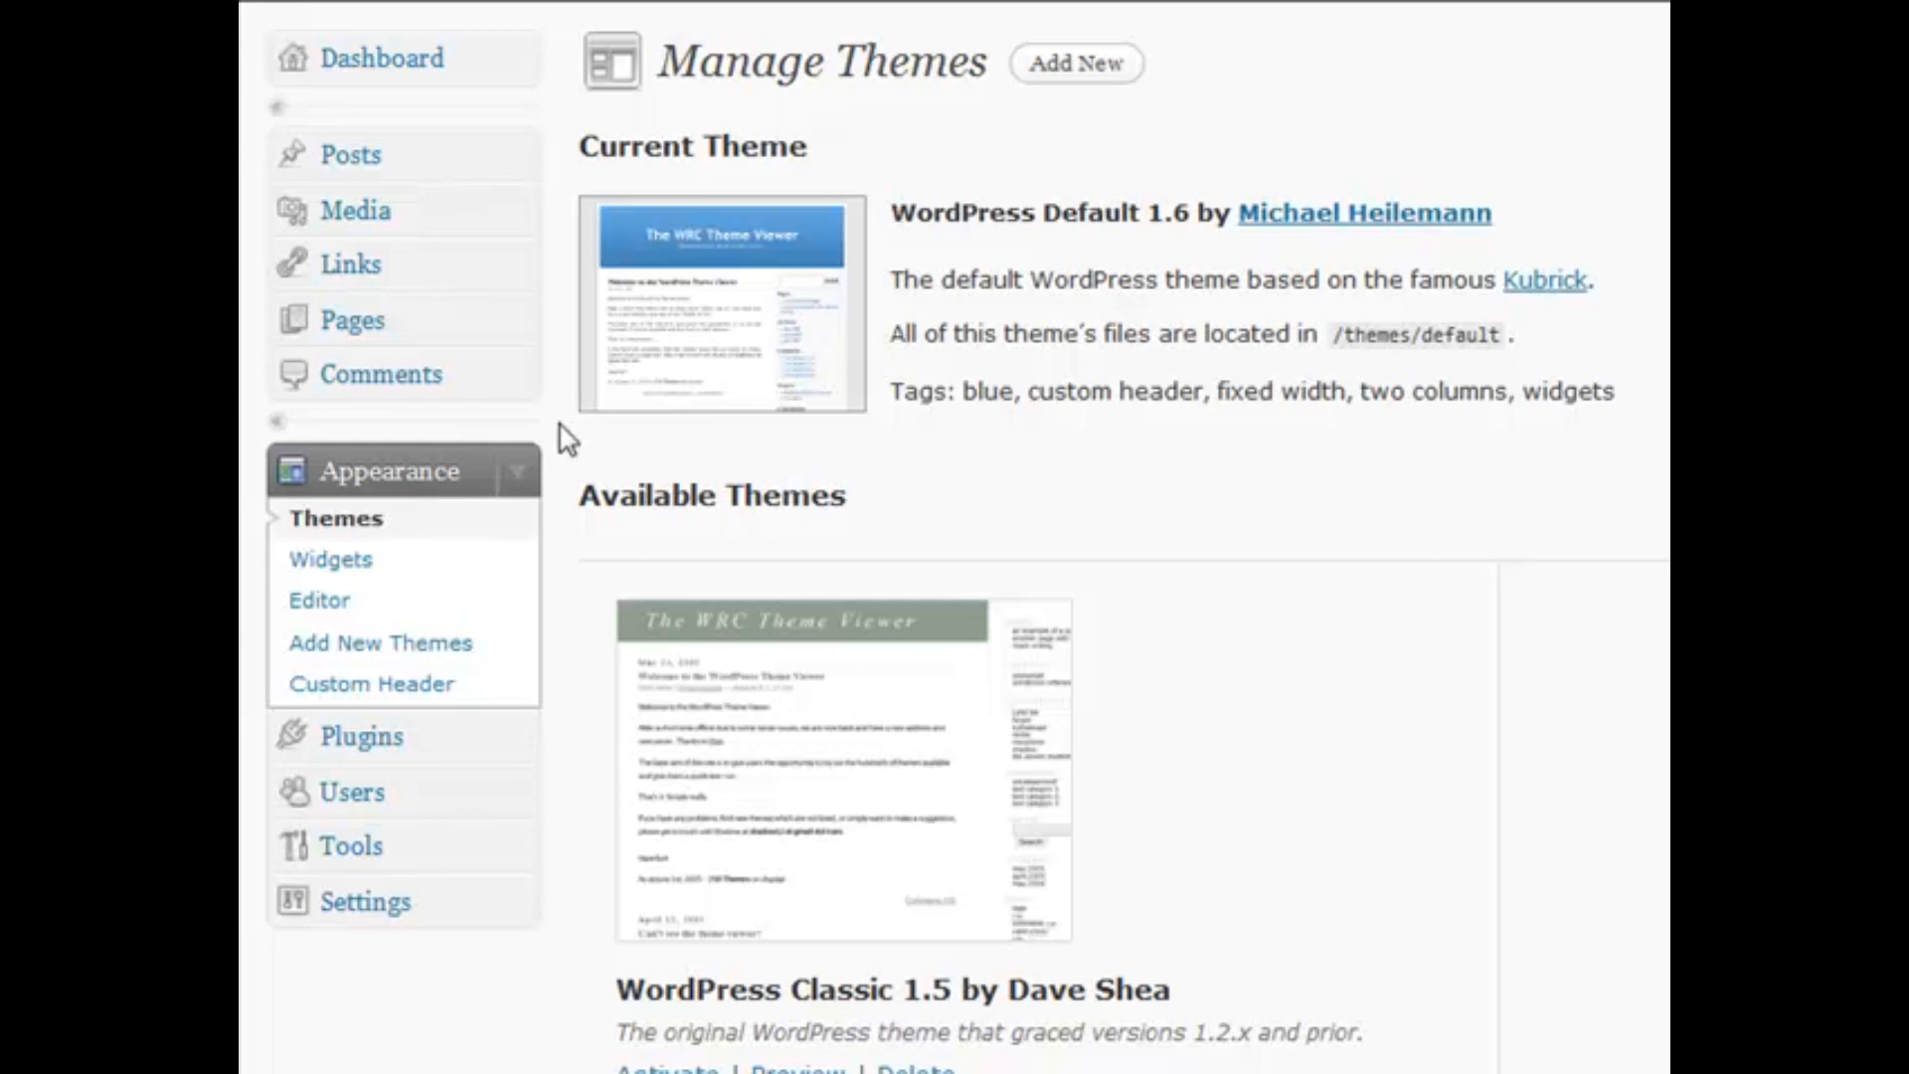
# Expand the Plugins menu in the admin sidebar to show its management pages
pyautogui.click(528, 748)
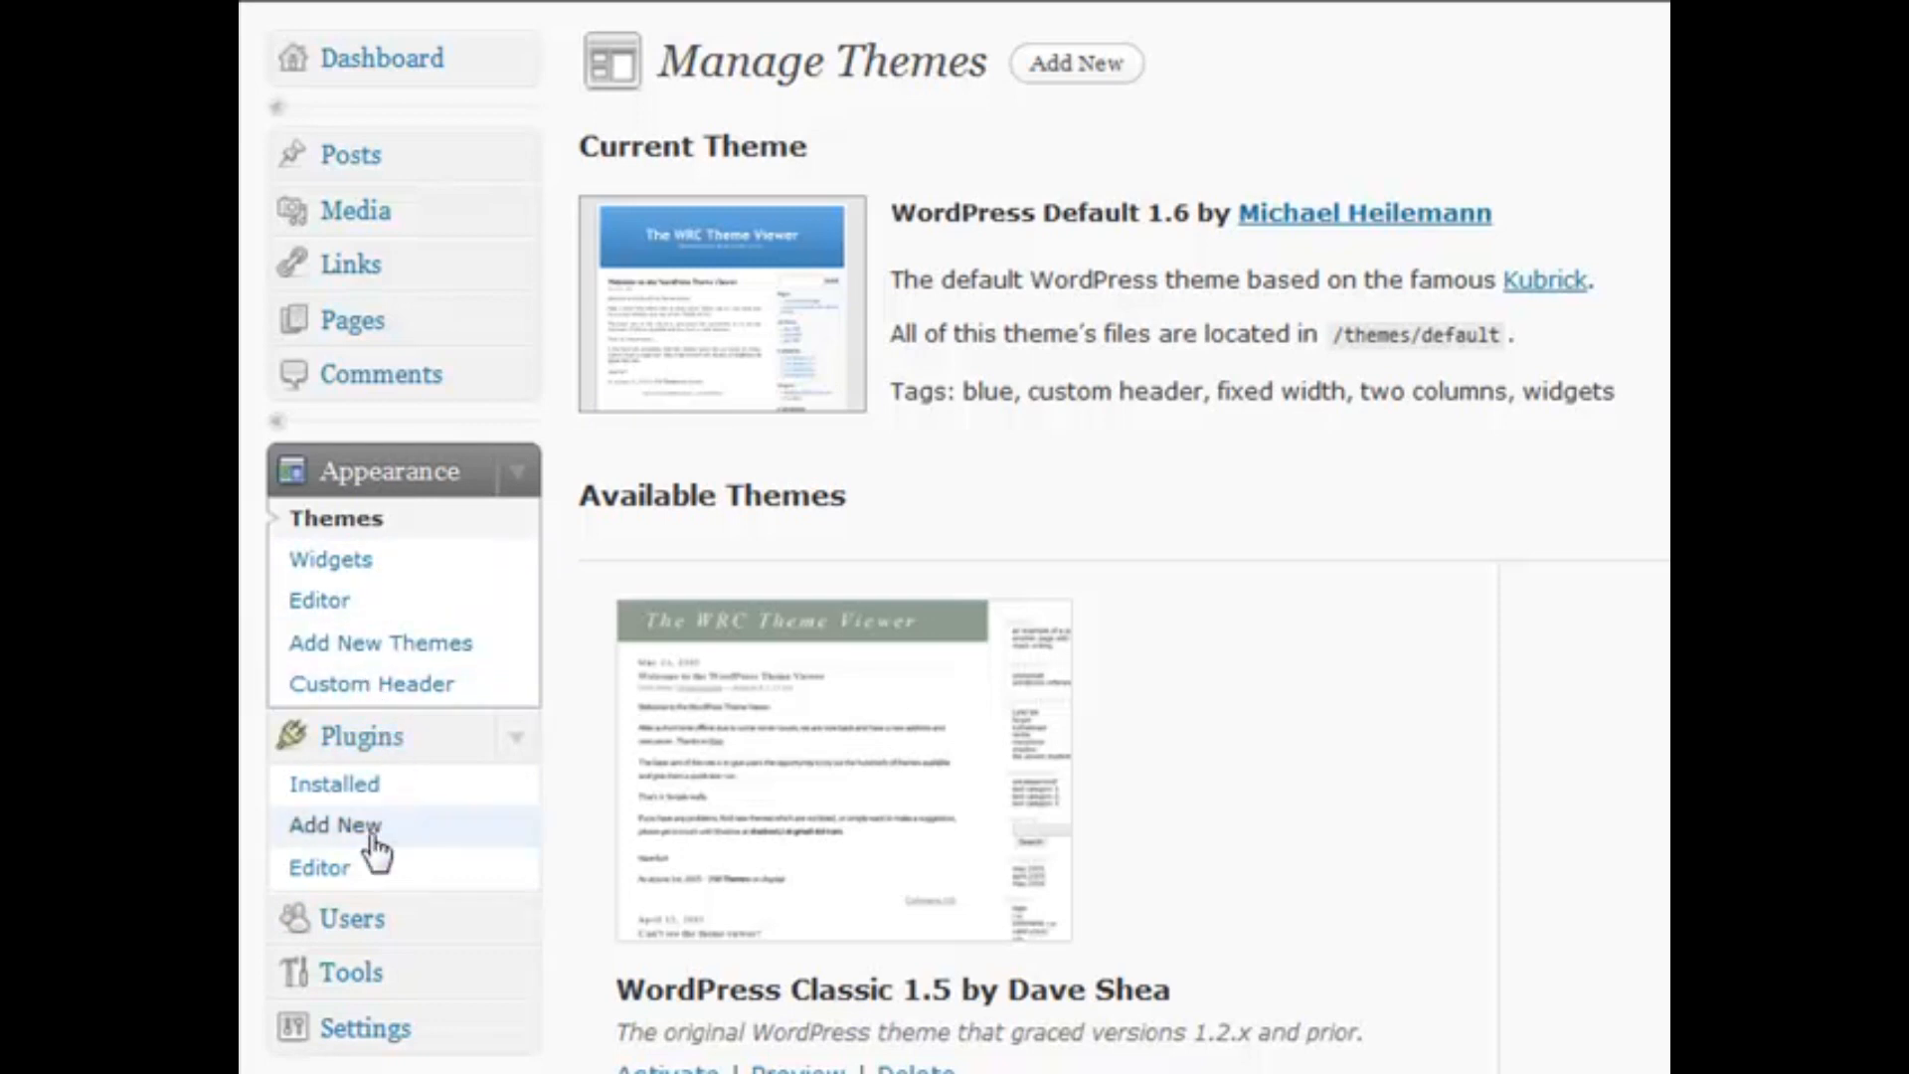
# Open the Theme Editor with WordPress Default selected and review its Theme Files list
pyautogui.click(388, 611)
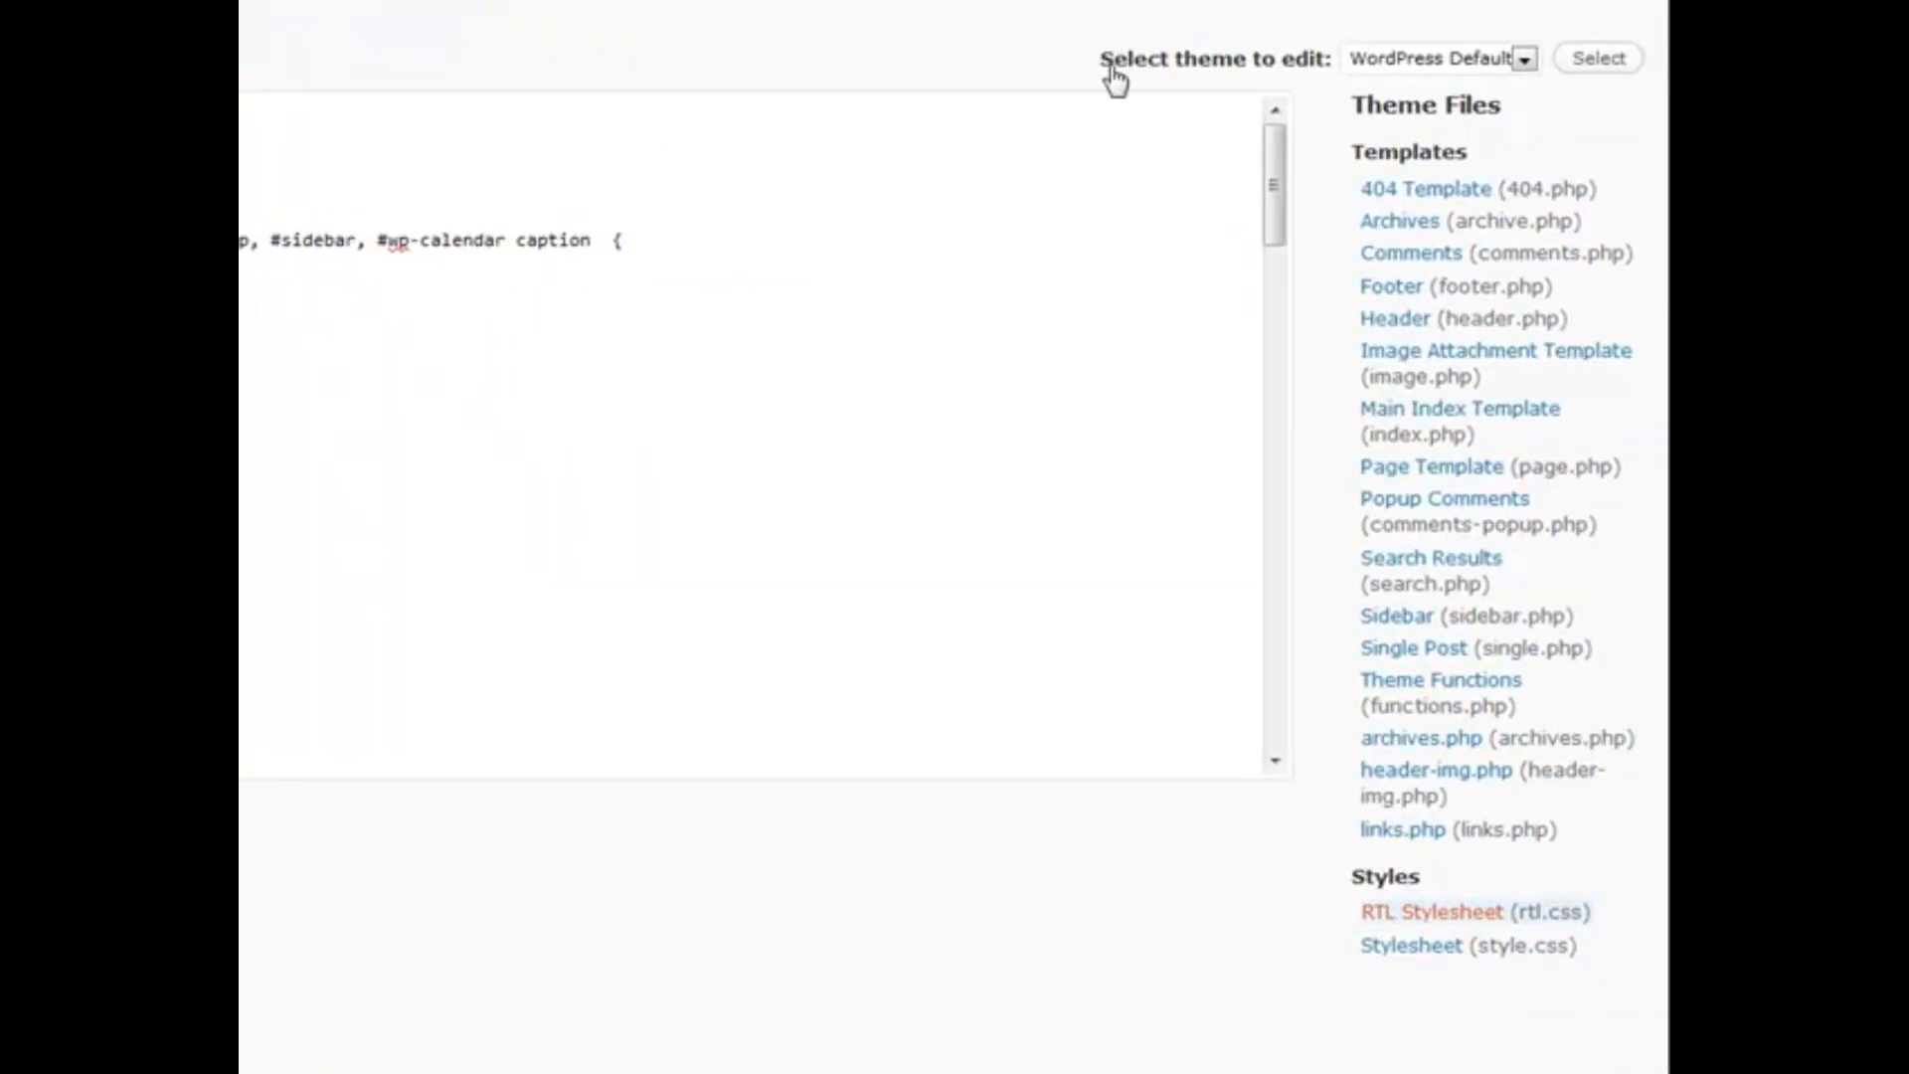
pyautogui.click(1480, 61)
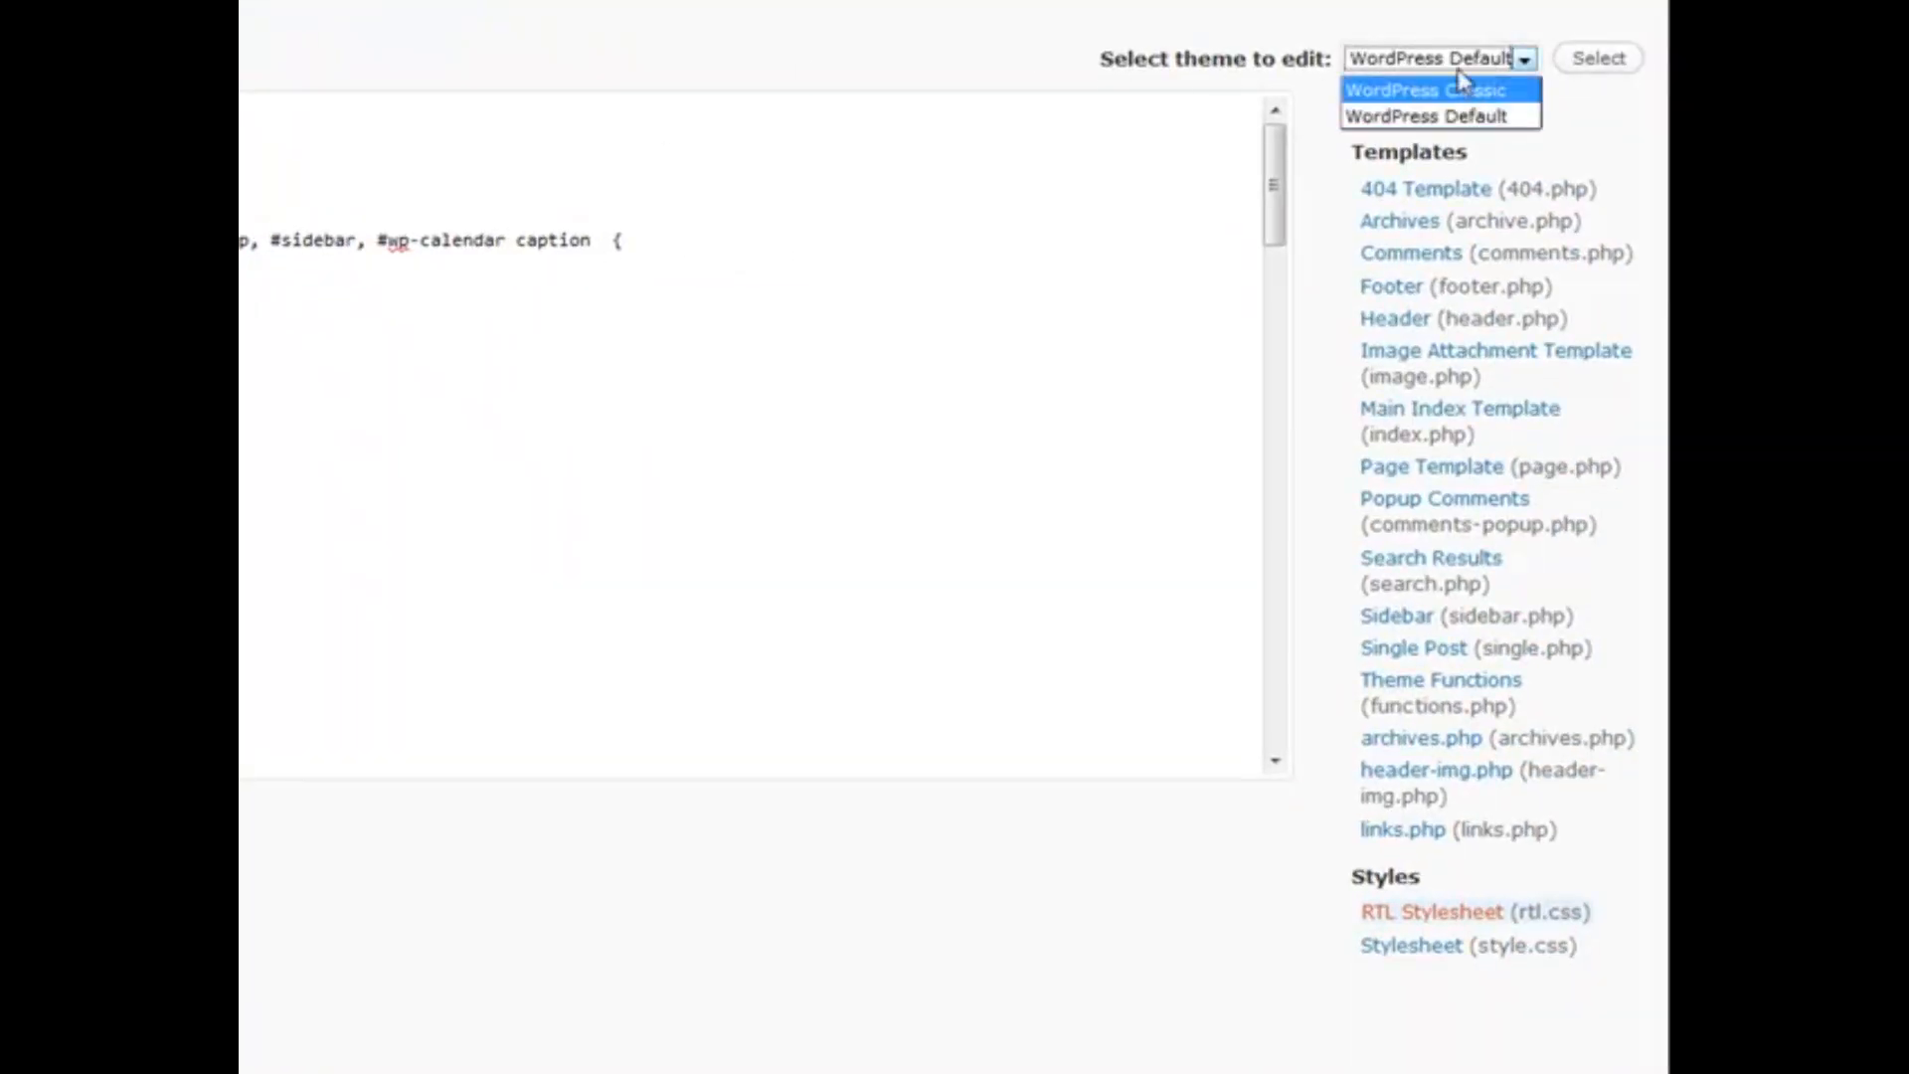
pyautogui.click(1386, 5)
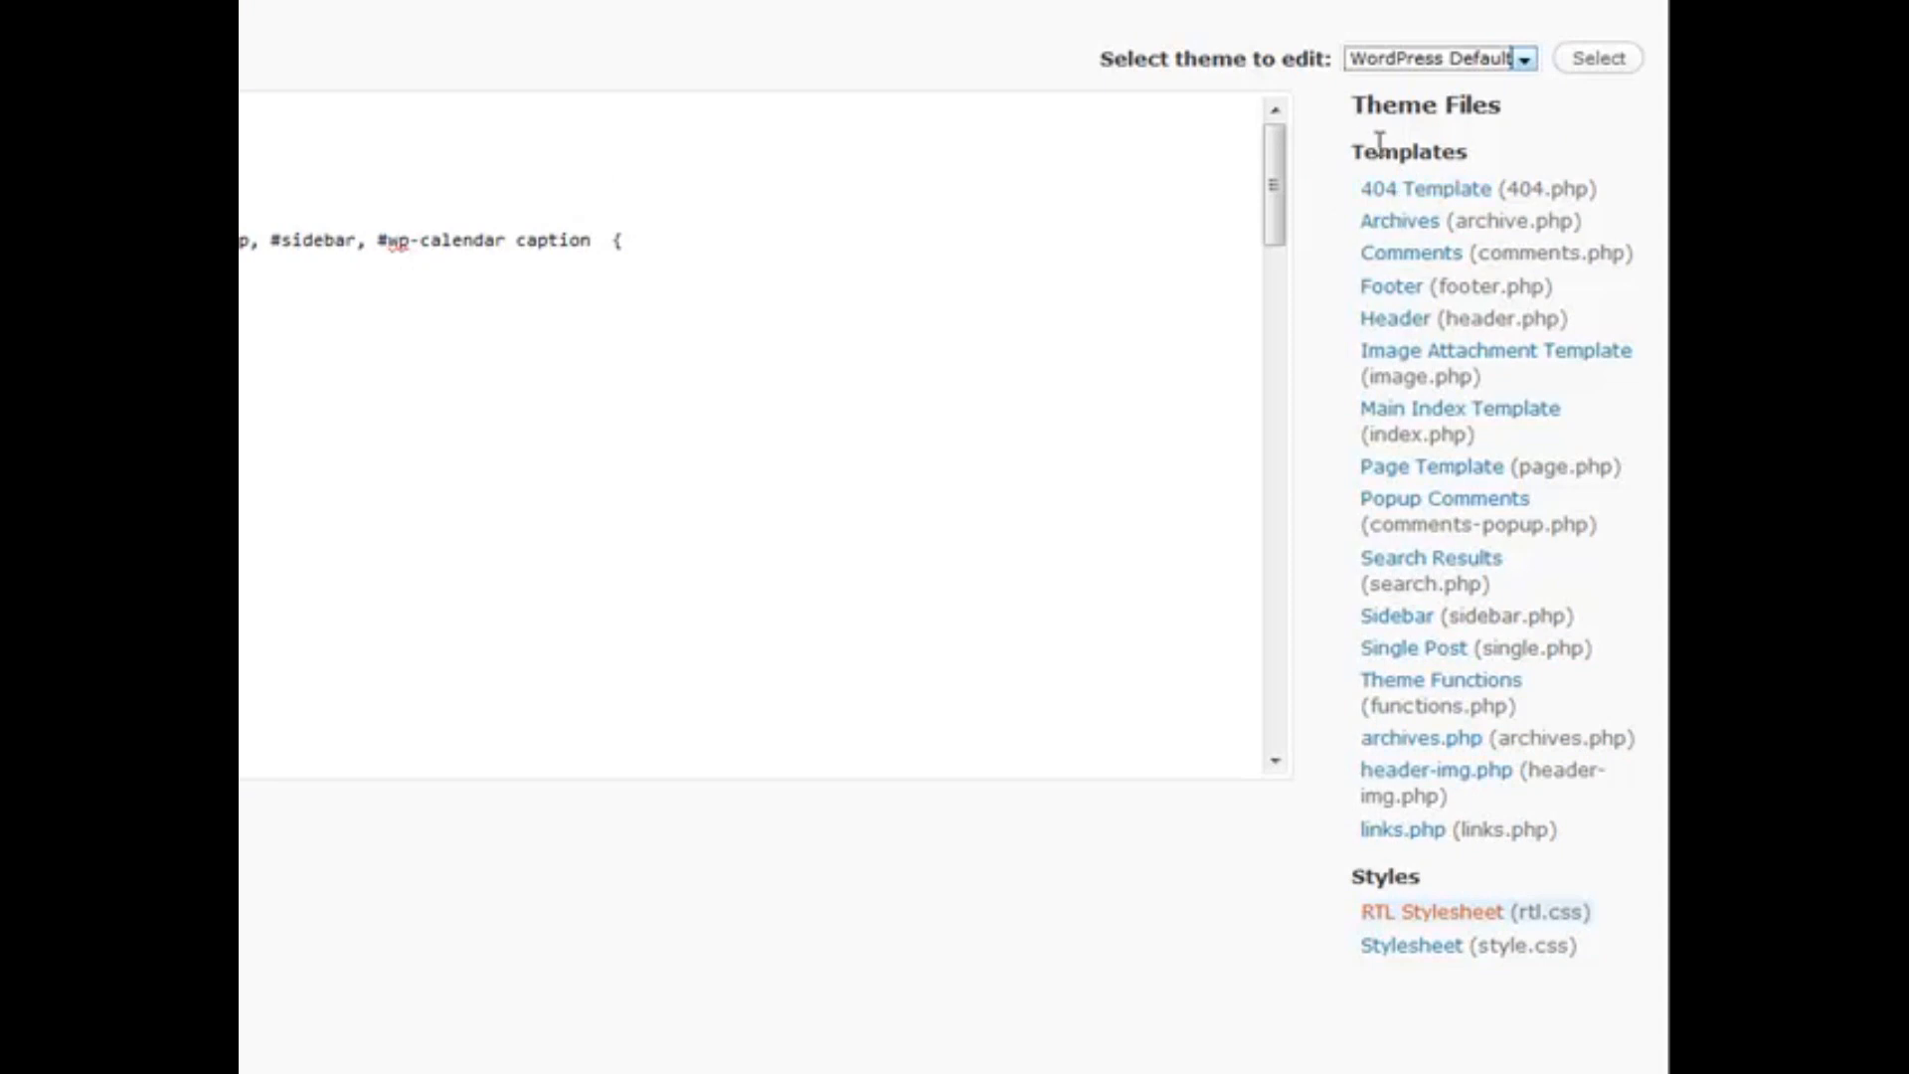
pyautogui.moveTo(1352, 104); pyautogui.dragTo(1551, 127)
pyautogui.click(1557, 127)
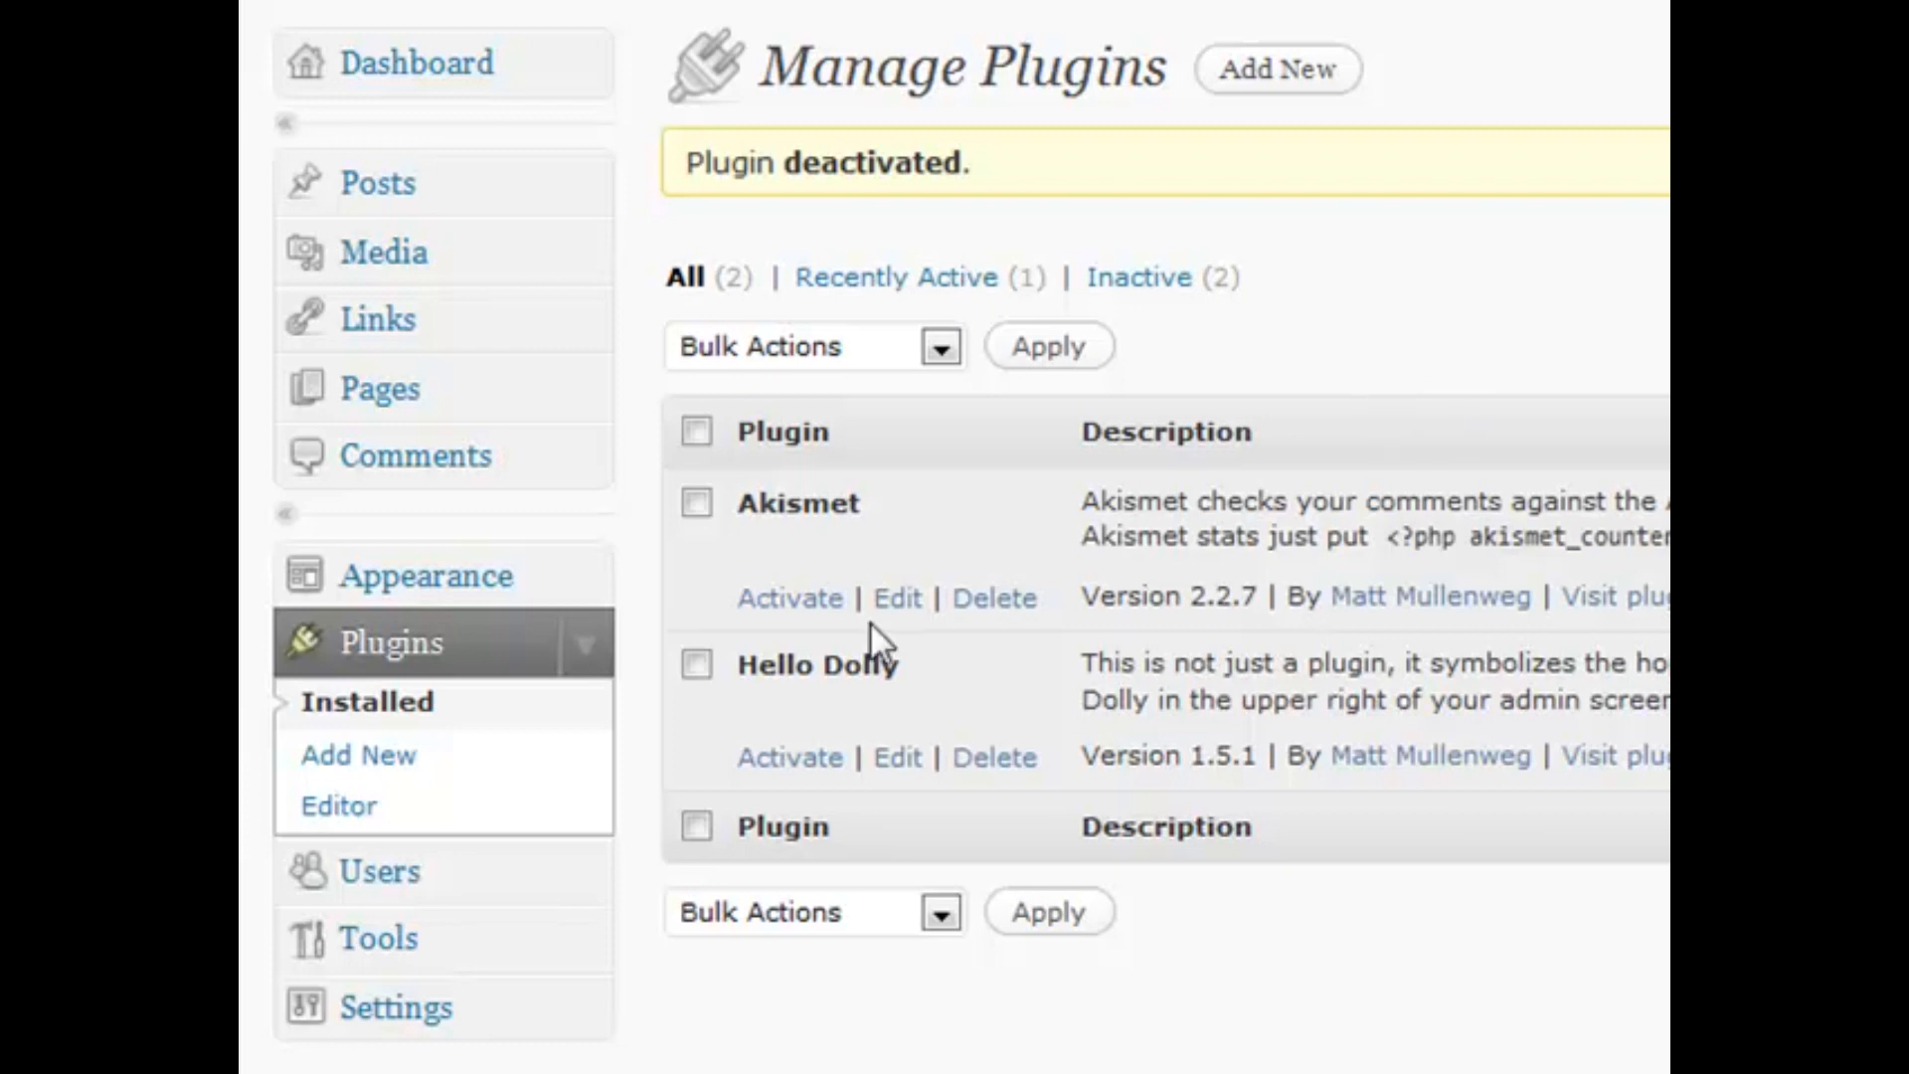
# Go to Plugins > Add New to reach the Install Plugins search page
pyautogui.click(794, 759)
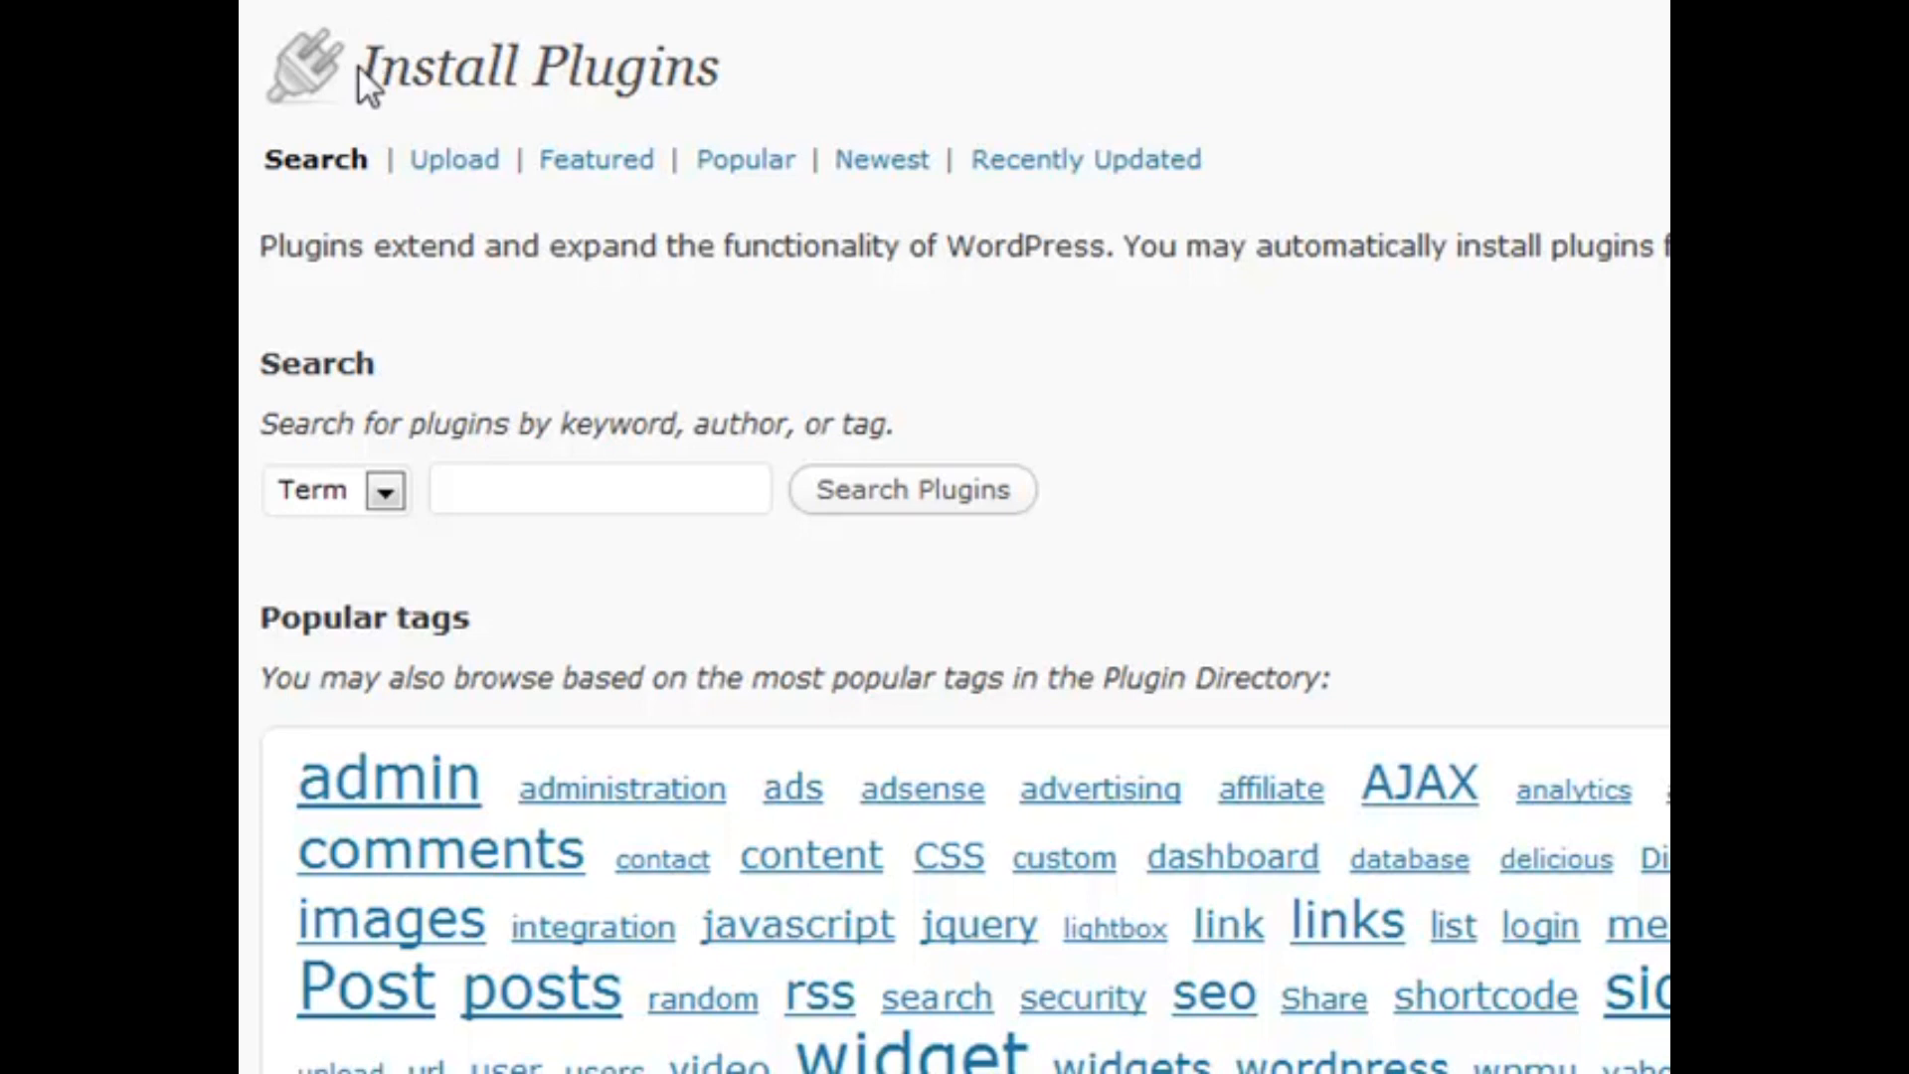
# Switch Install Plugins to the Upload tab for installing a plugin from a zip file
pyautogui.click(471, 174)
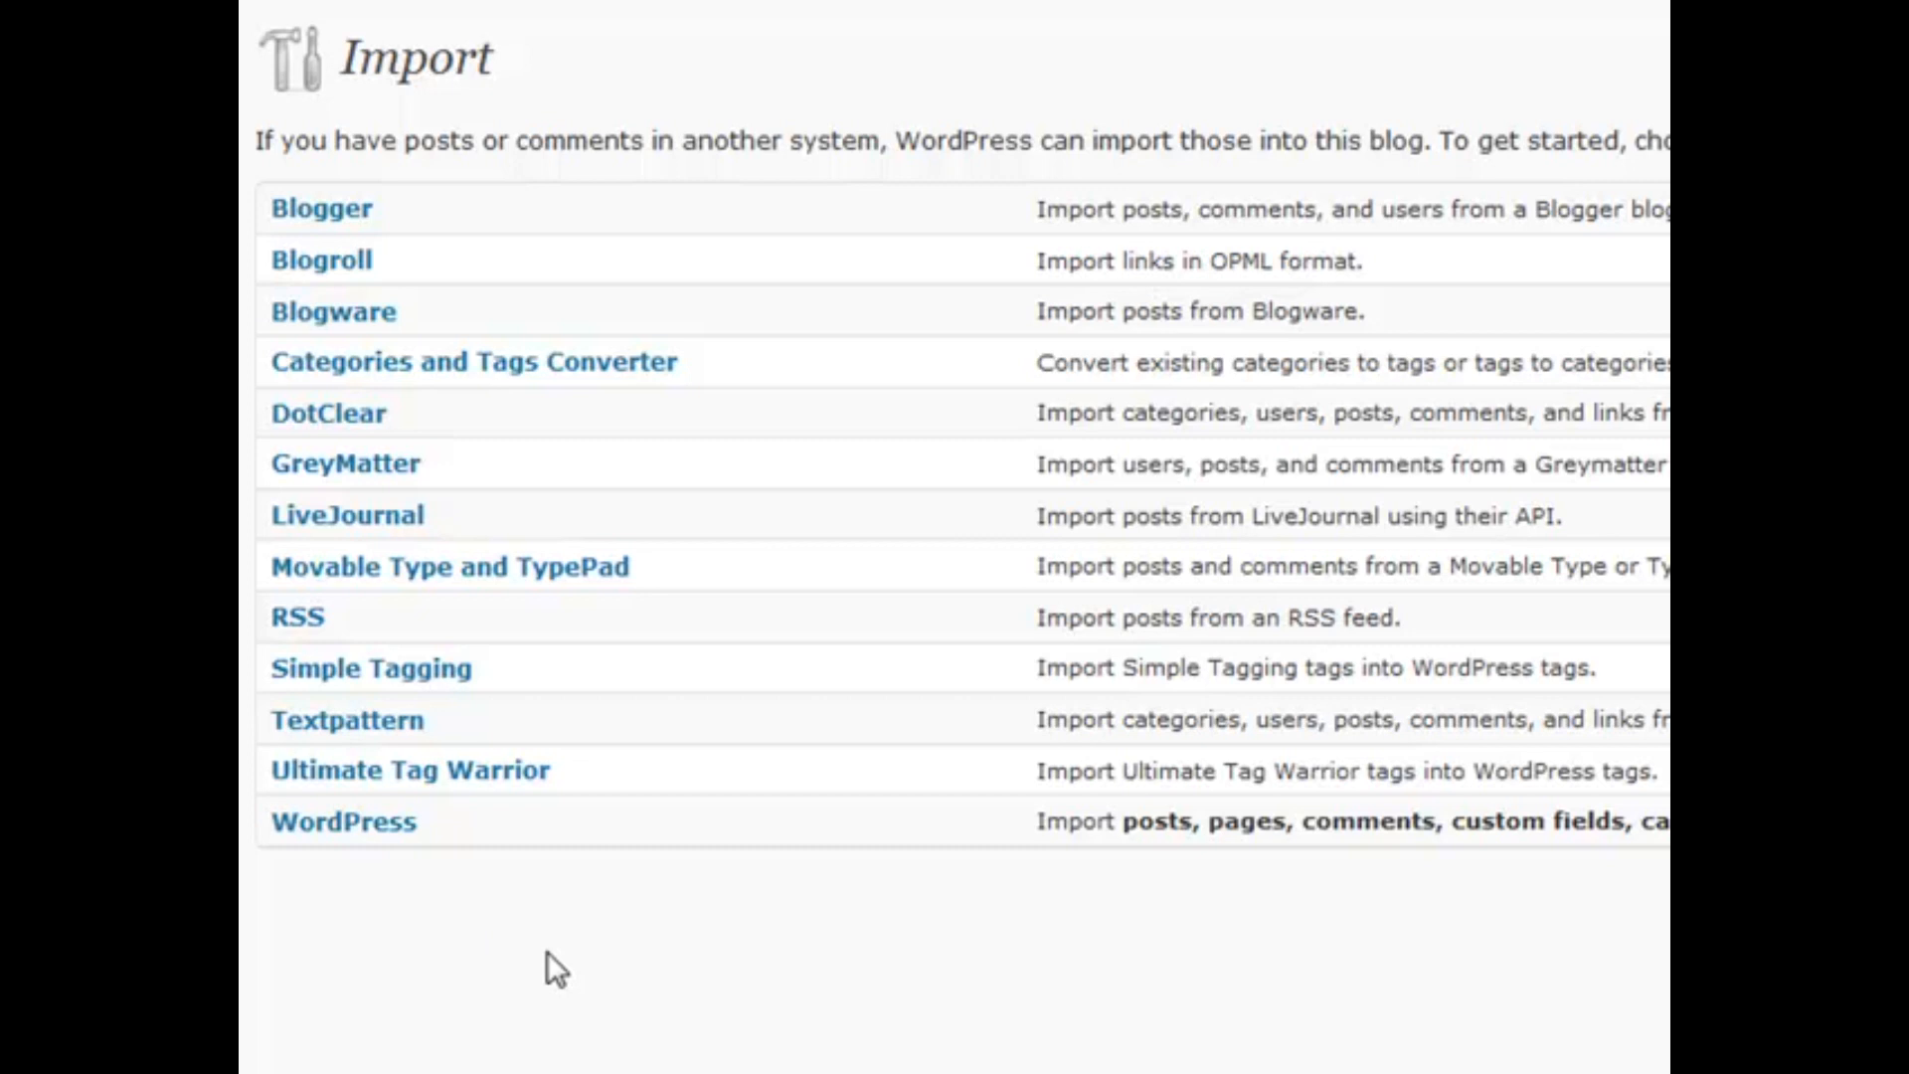
# Start the WordPress importer for bringing in a WordPress export file
pyautogui.click(333, 825)
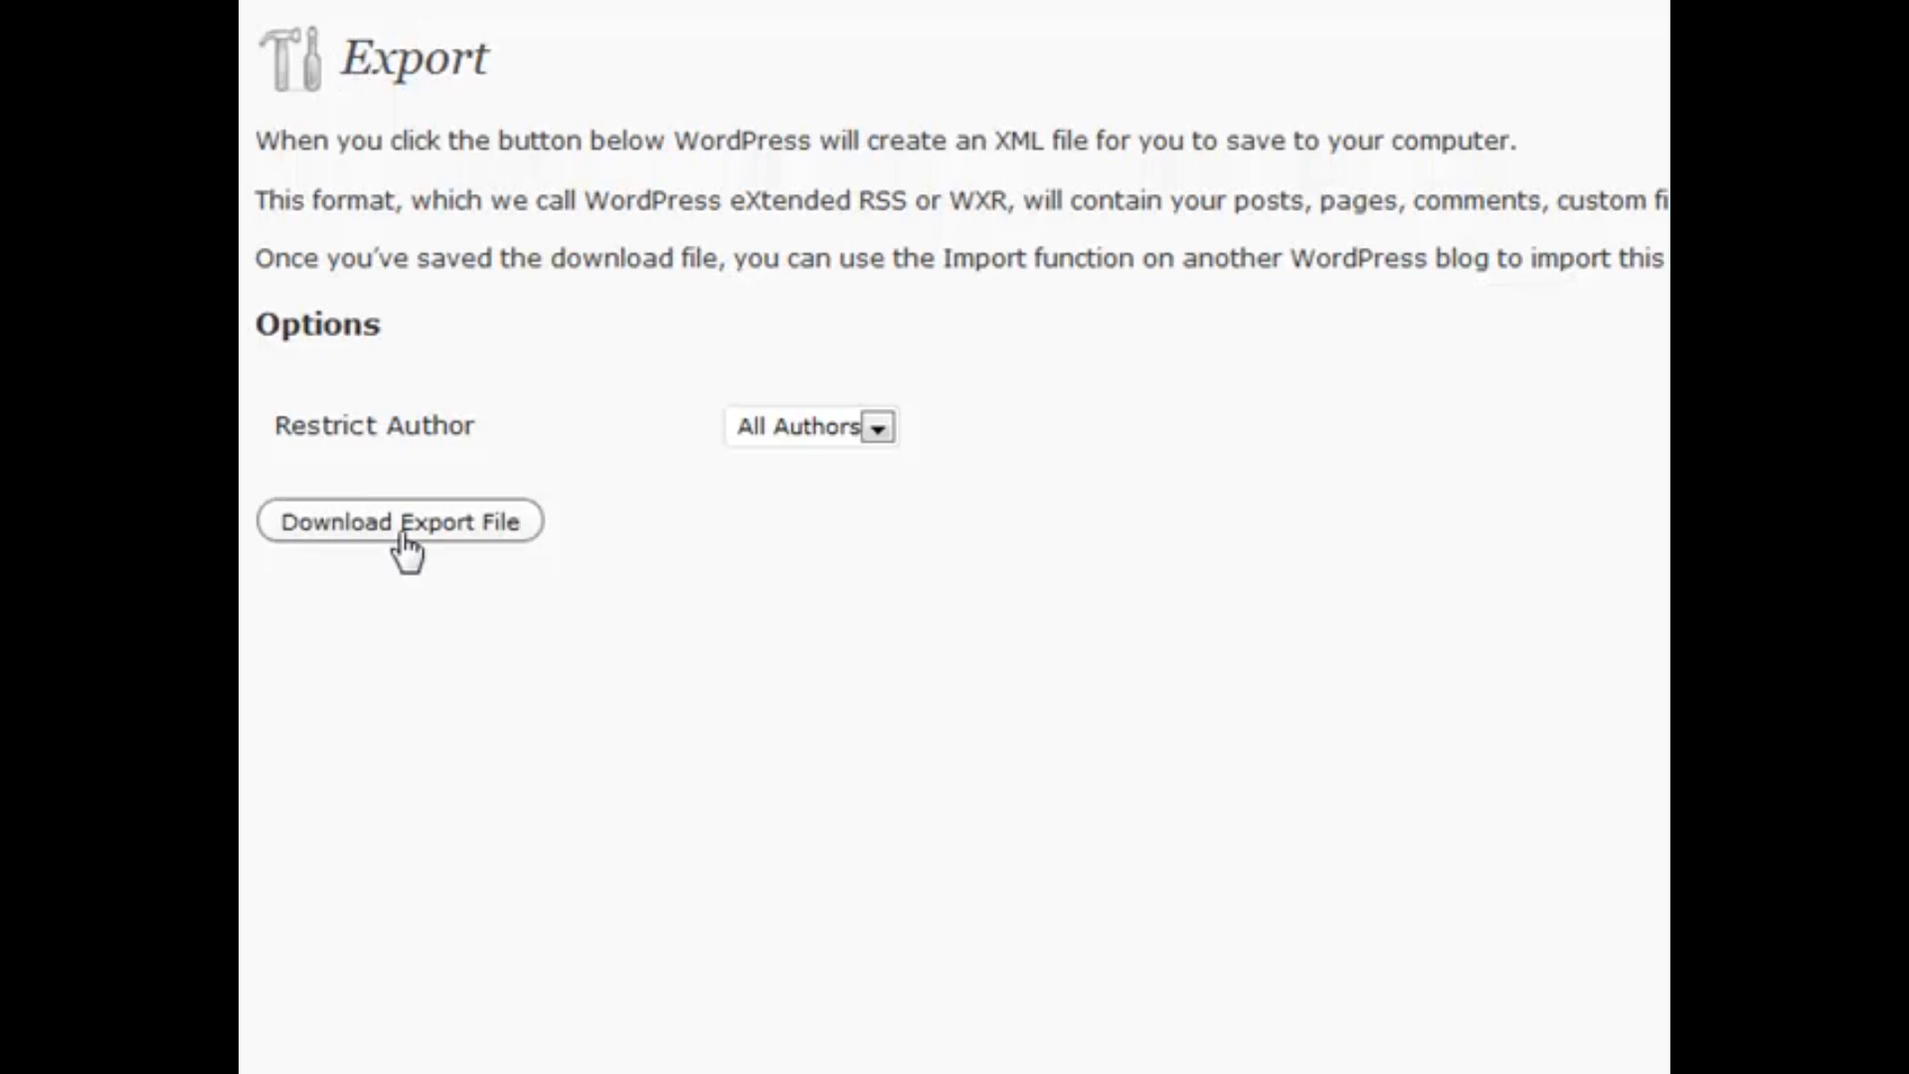
# Check the export's Restrict Author options, keeping All Authors selected
pyautogui.click(826, 443)
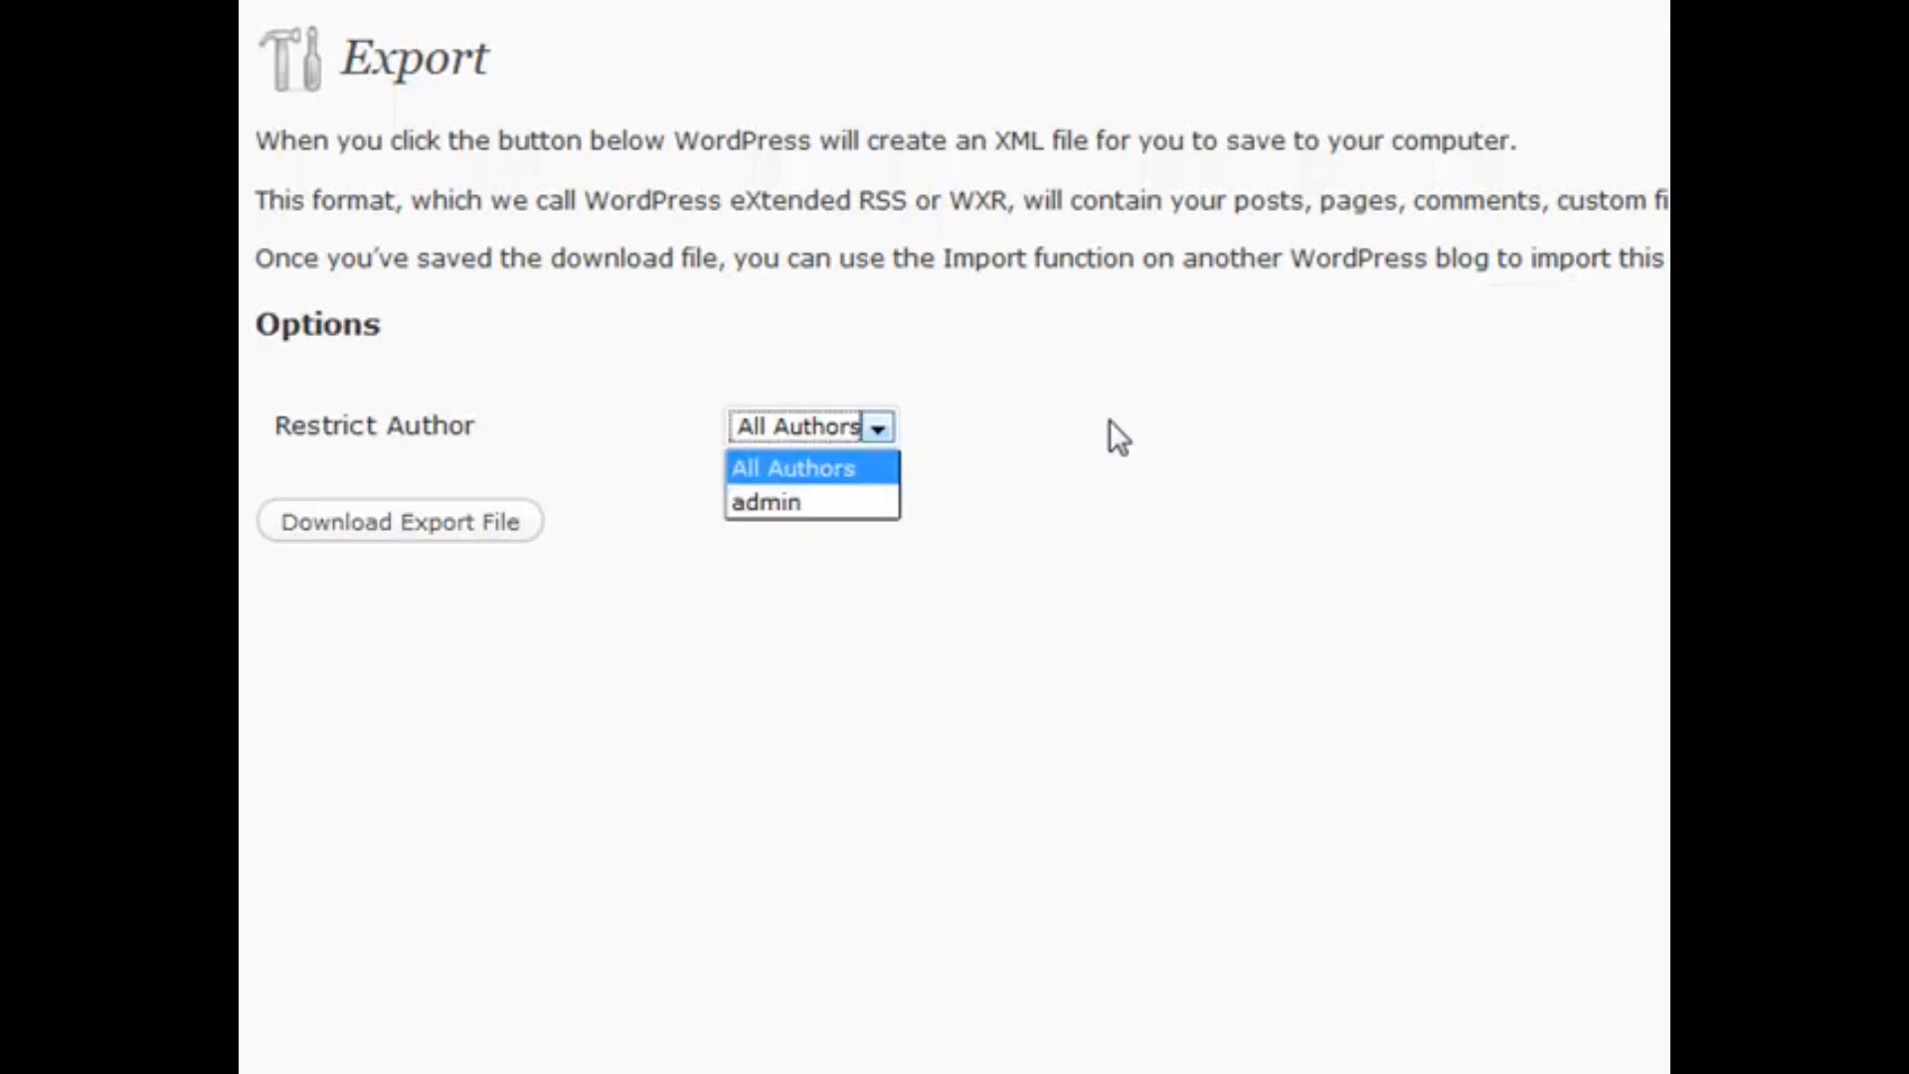
pyautogui.click(840, 458)
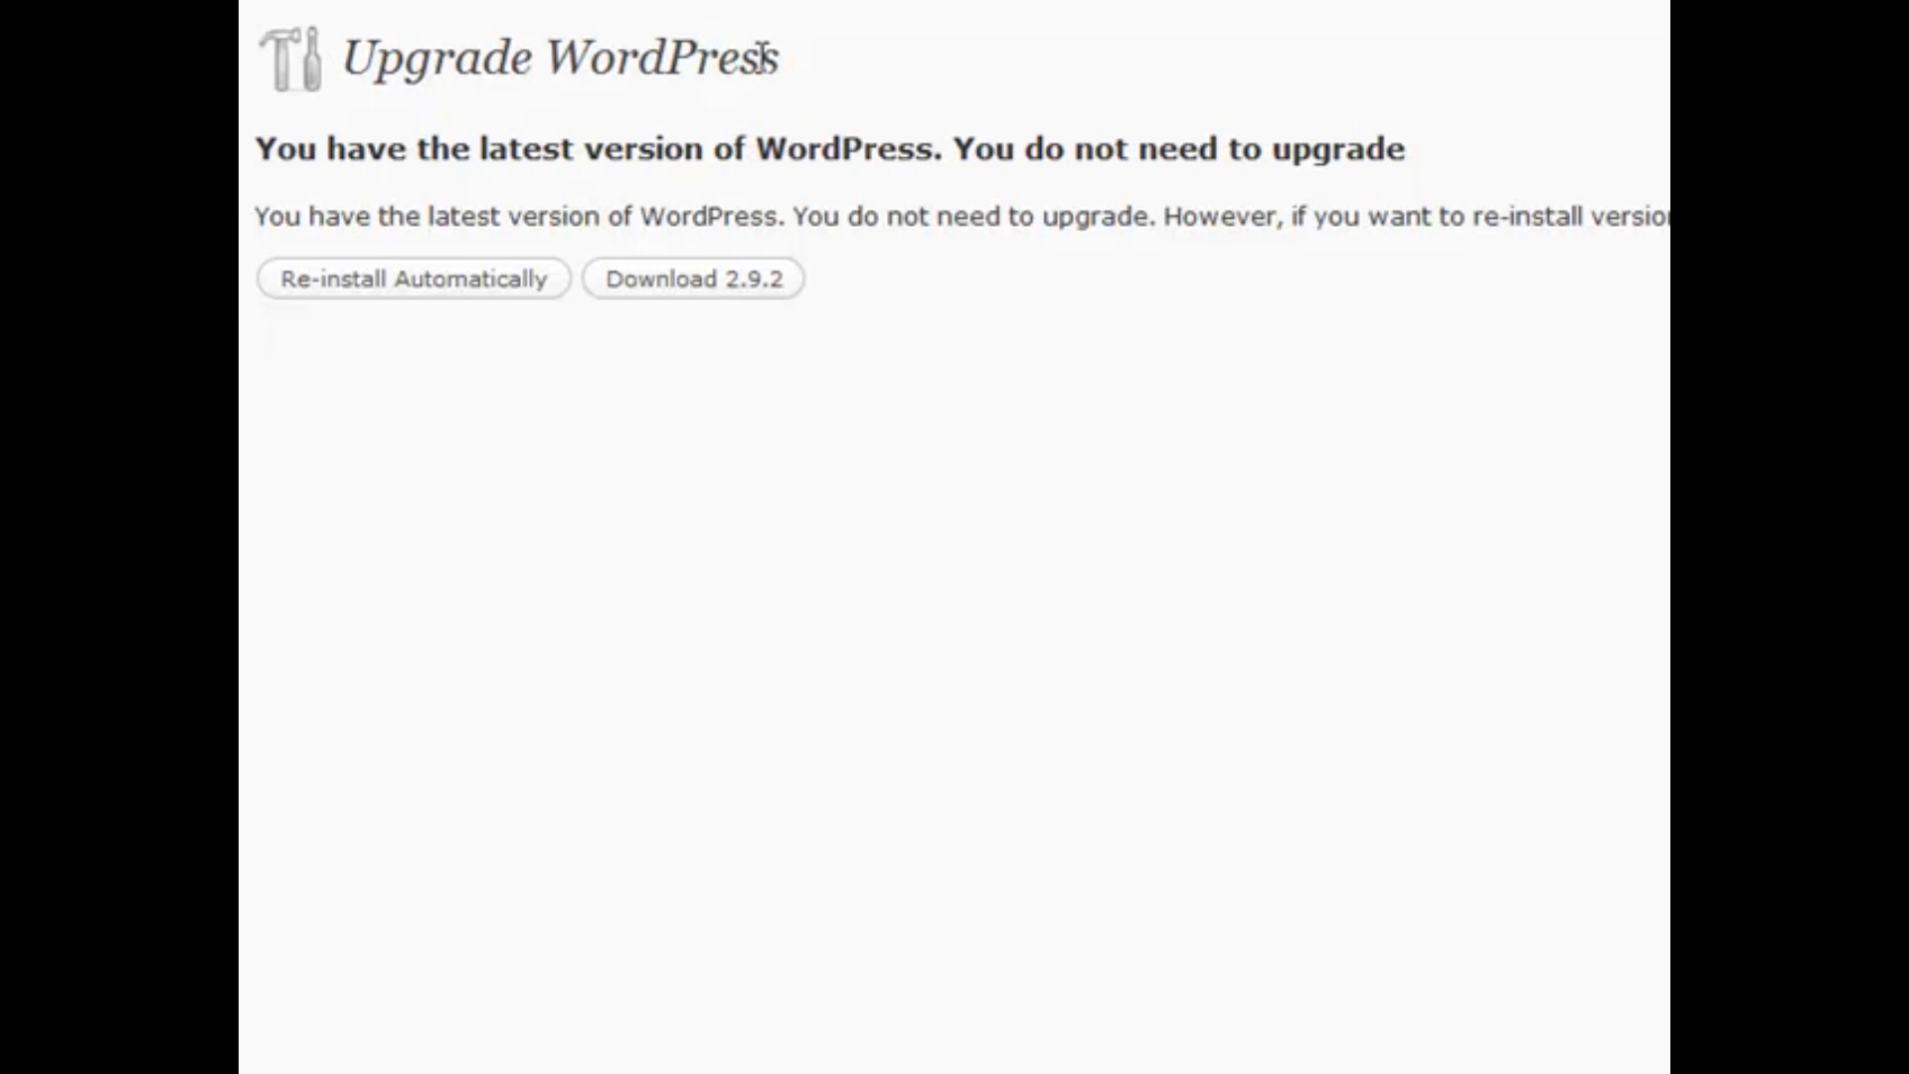
# Highlight the Upgrade WordPress title text, then clear the highlight
pyautogui.moveTo(336, 61); pyautogui.dragTo(813, 55)
pyautogui.click(813, 56)
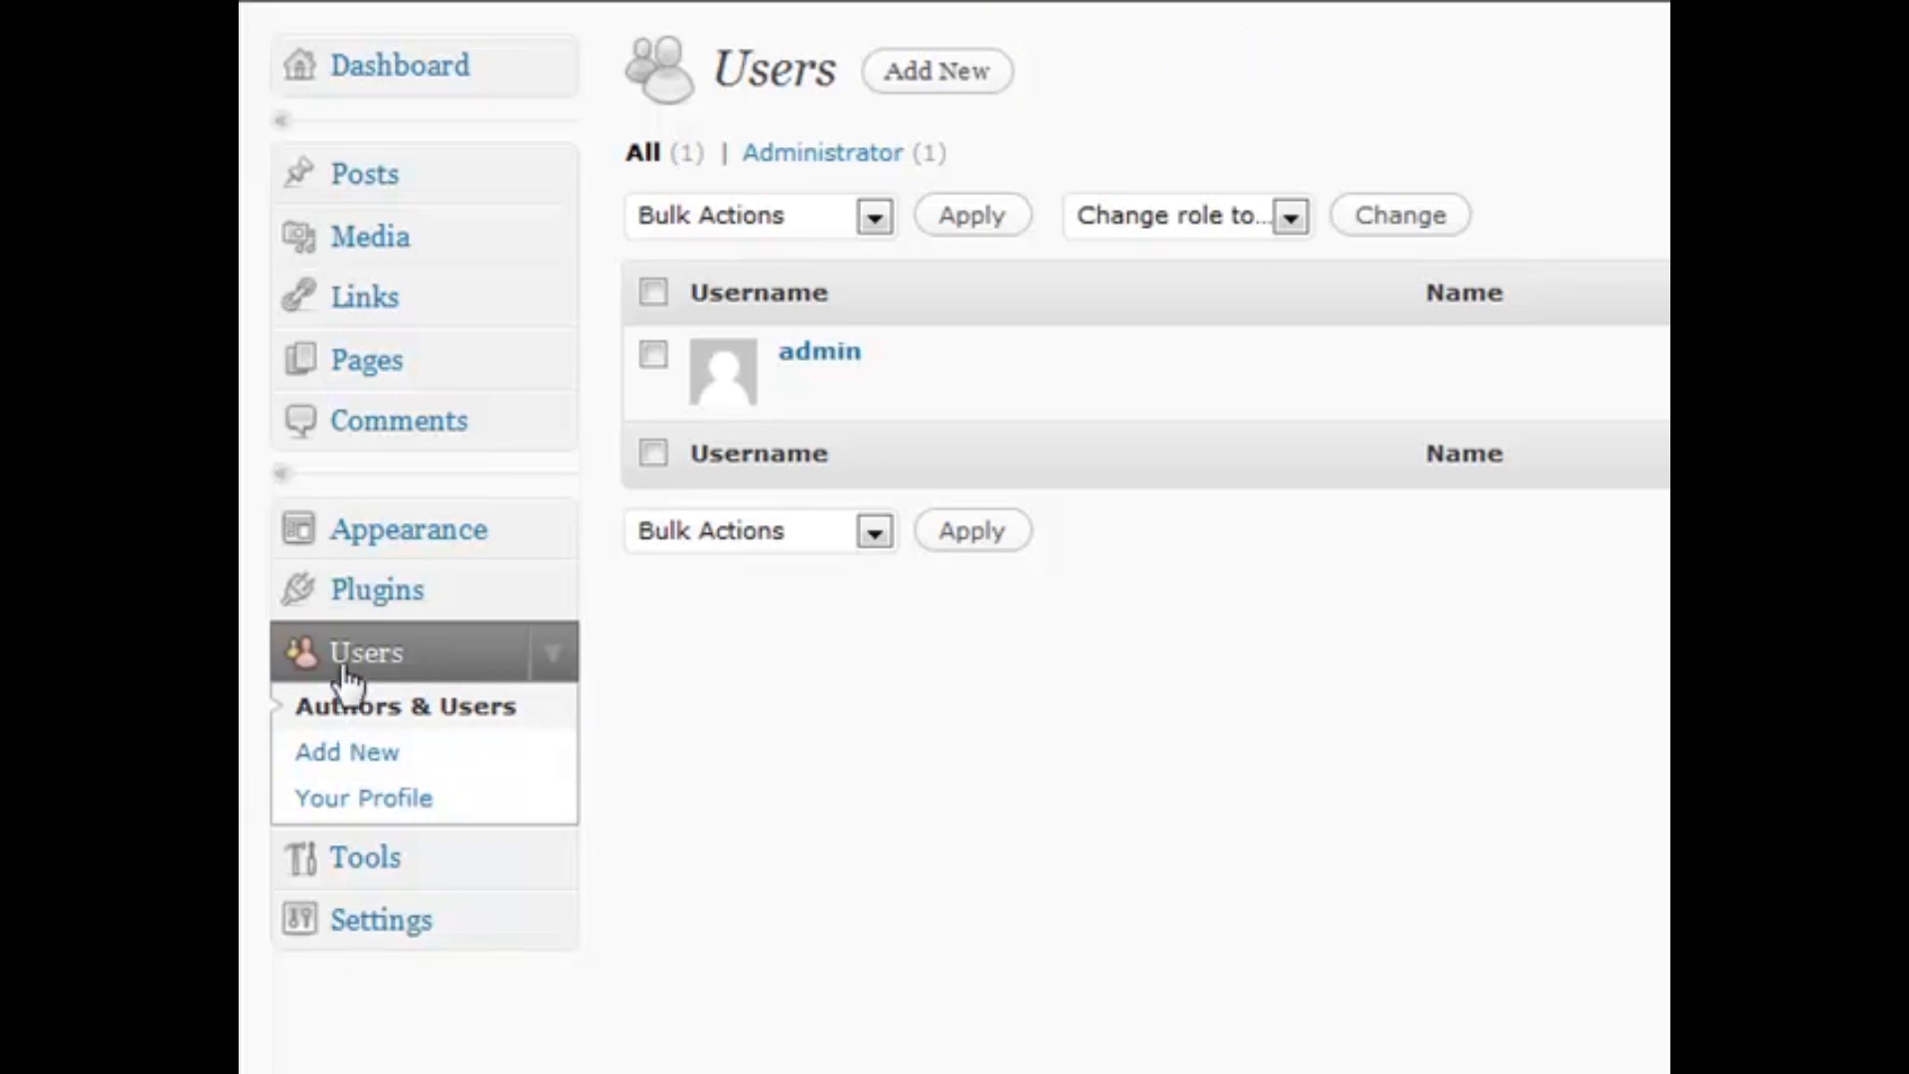
# Open the empty Add New User form from the Users menu
pyautogui.click(377, 757)
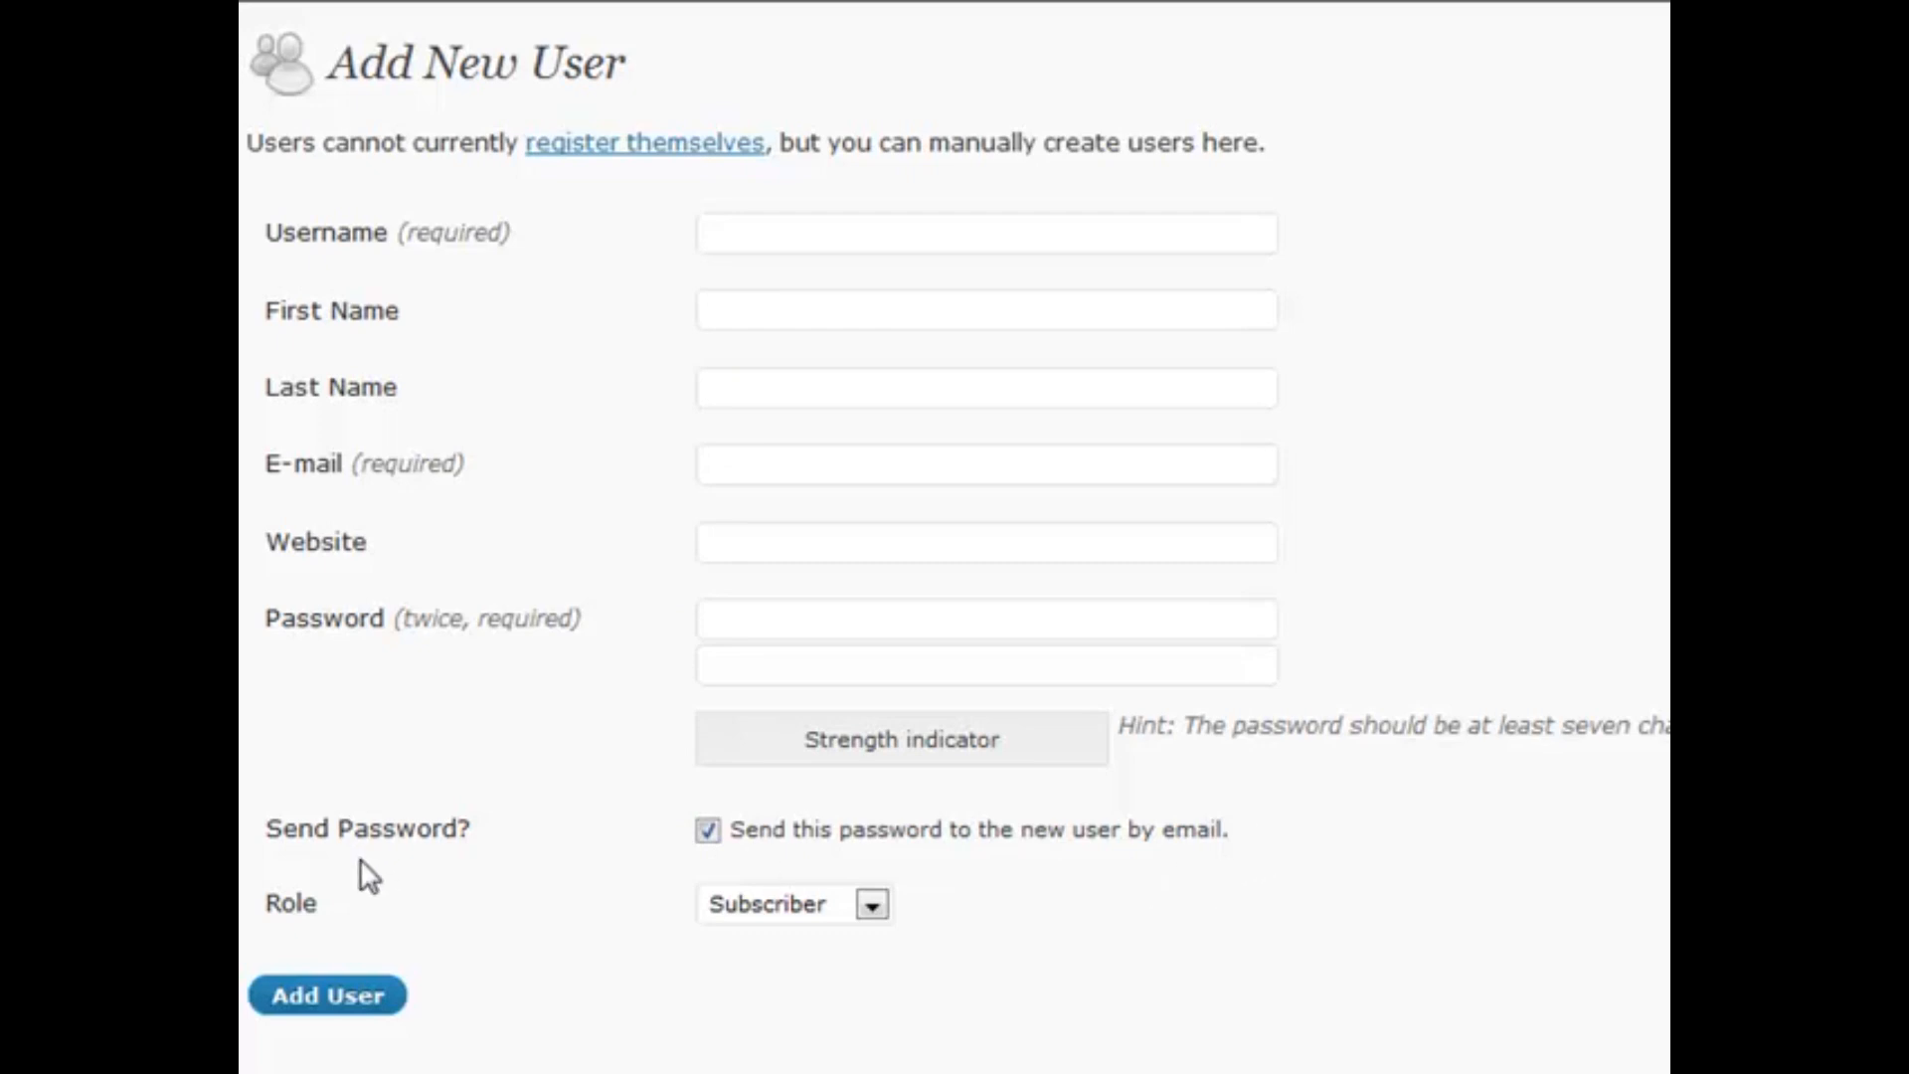
# Open the new user's Role list twice and close it, leaving Subscriber selected
pyautogui.moveTo(341, 908); pyautogui.dragTo(268, 899)
pyautogui.click(364, 905)
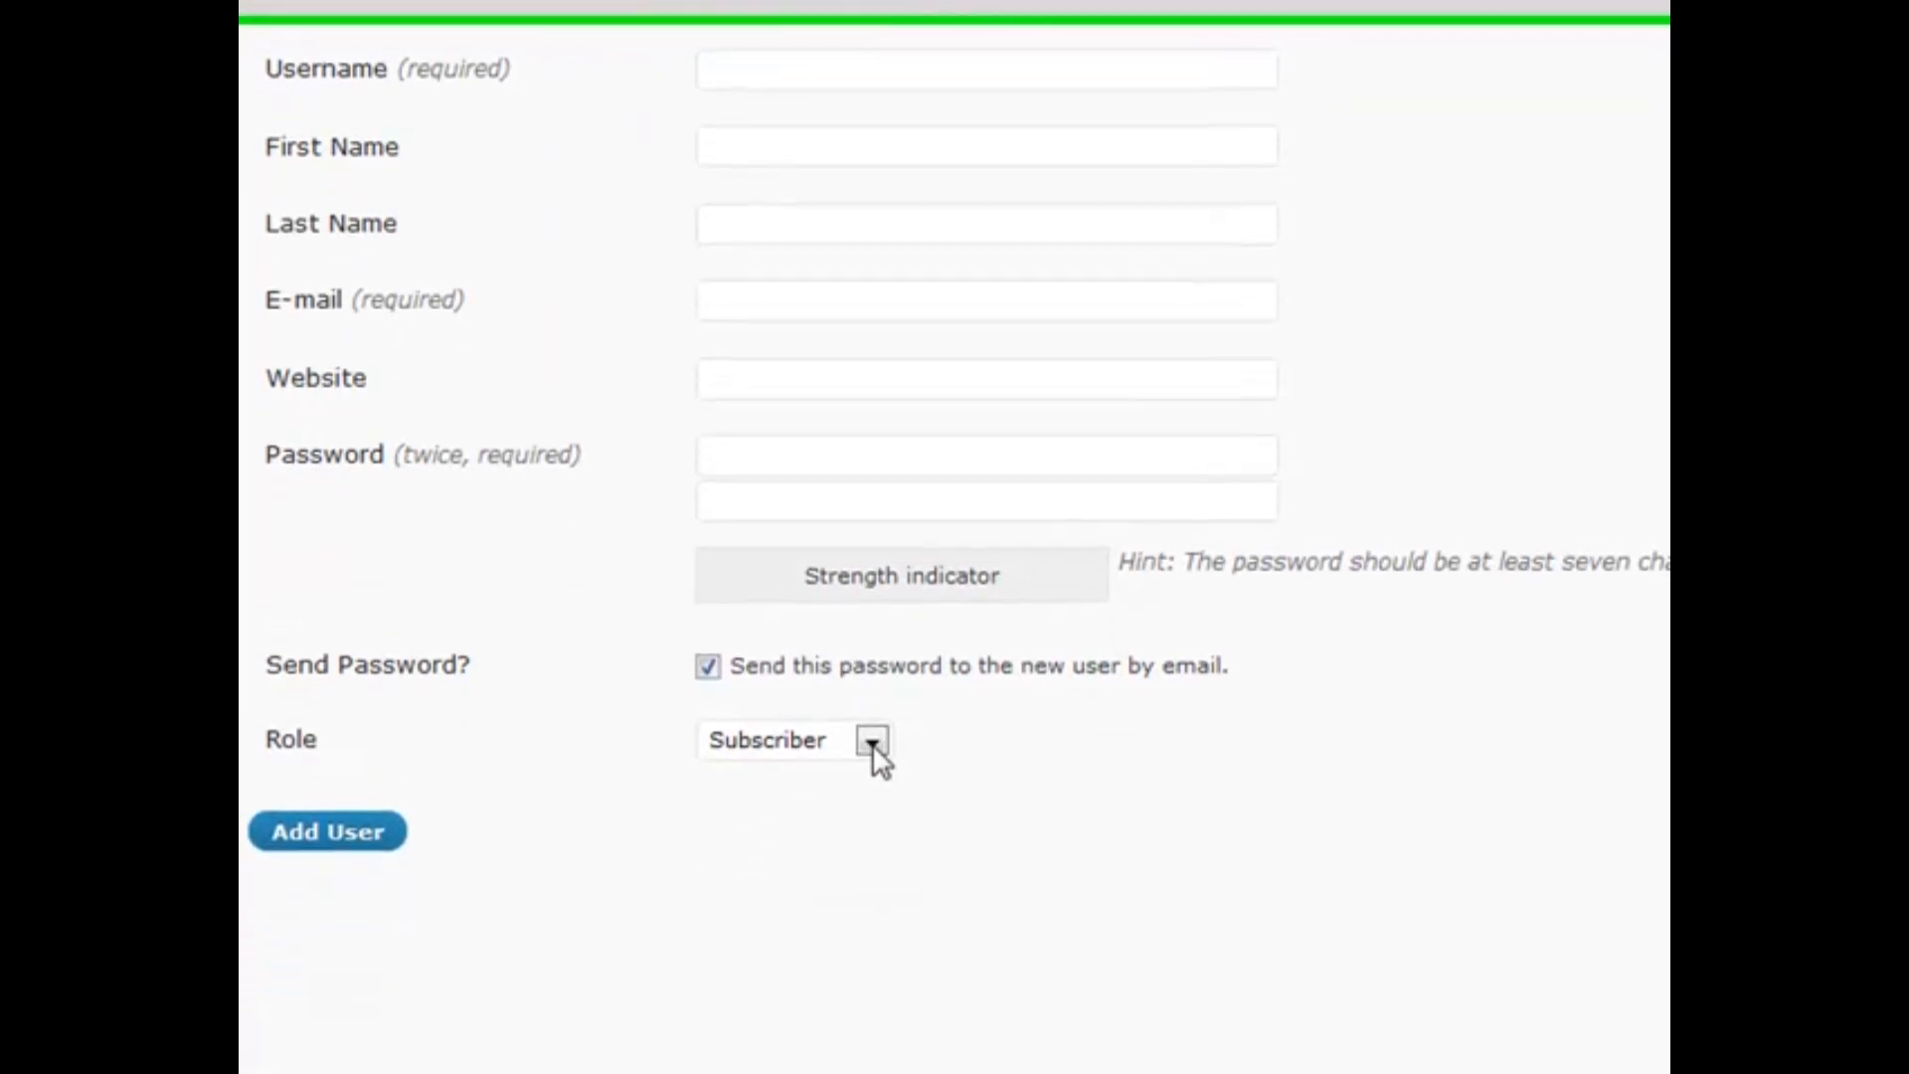
pyautogui.click(872, 906)
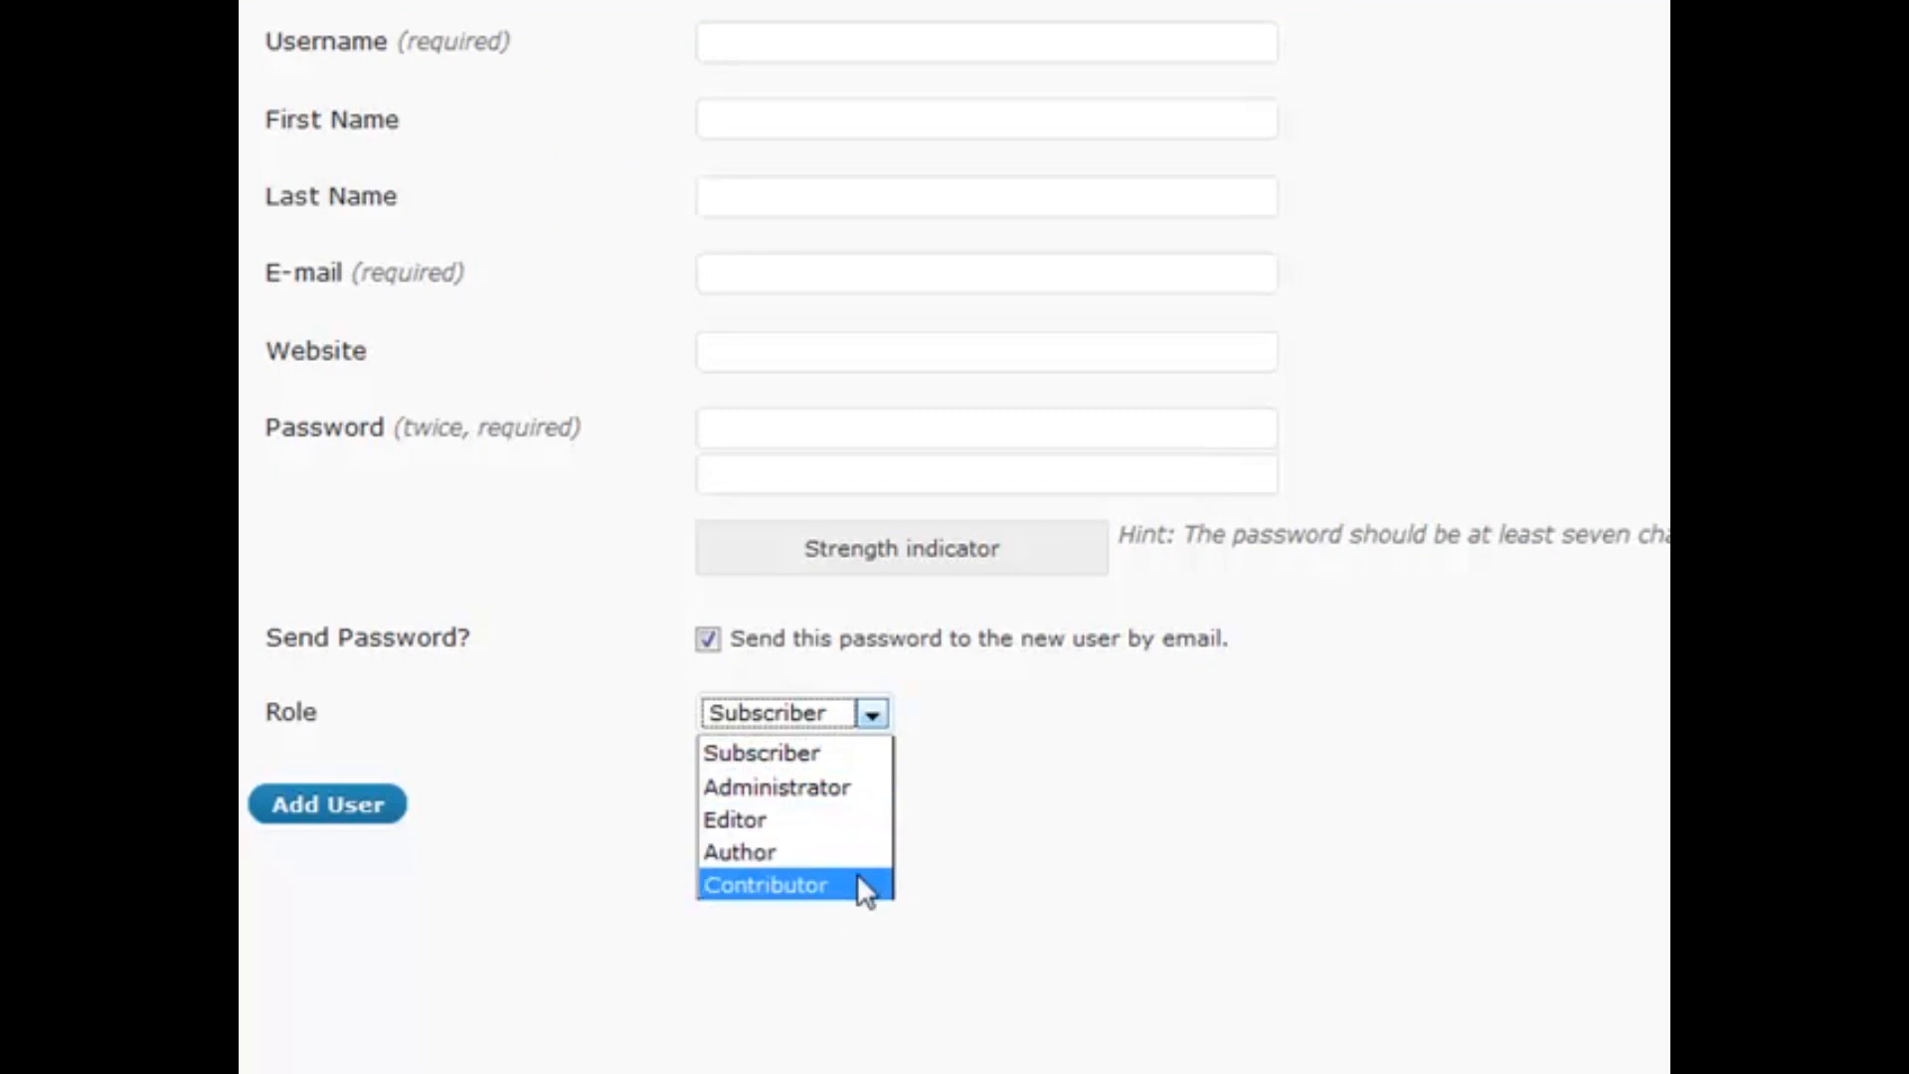
pyautogui.click(880, 717)
pyautogui.click(935, 712)
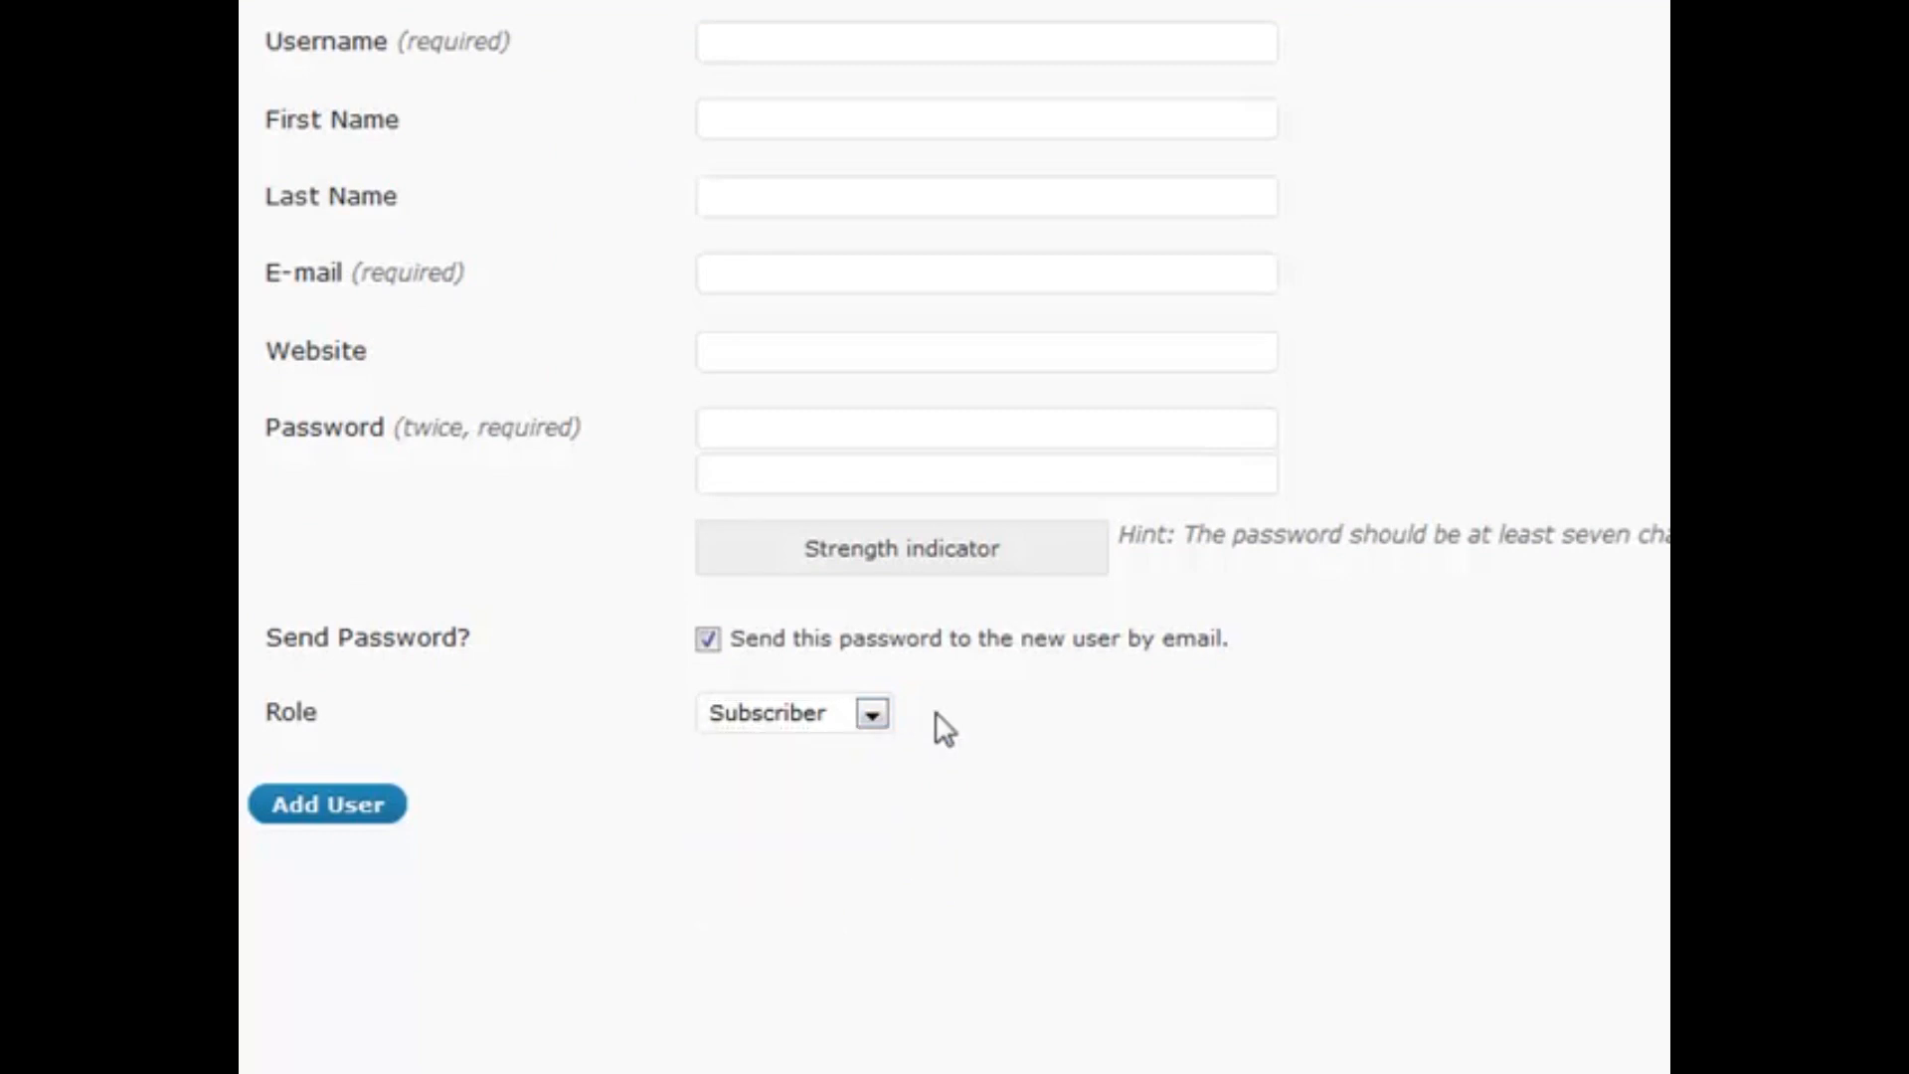
pyautogui.click(880, 711)
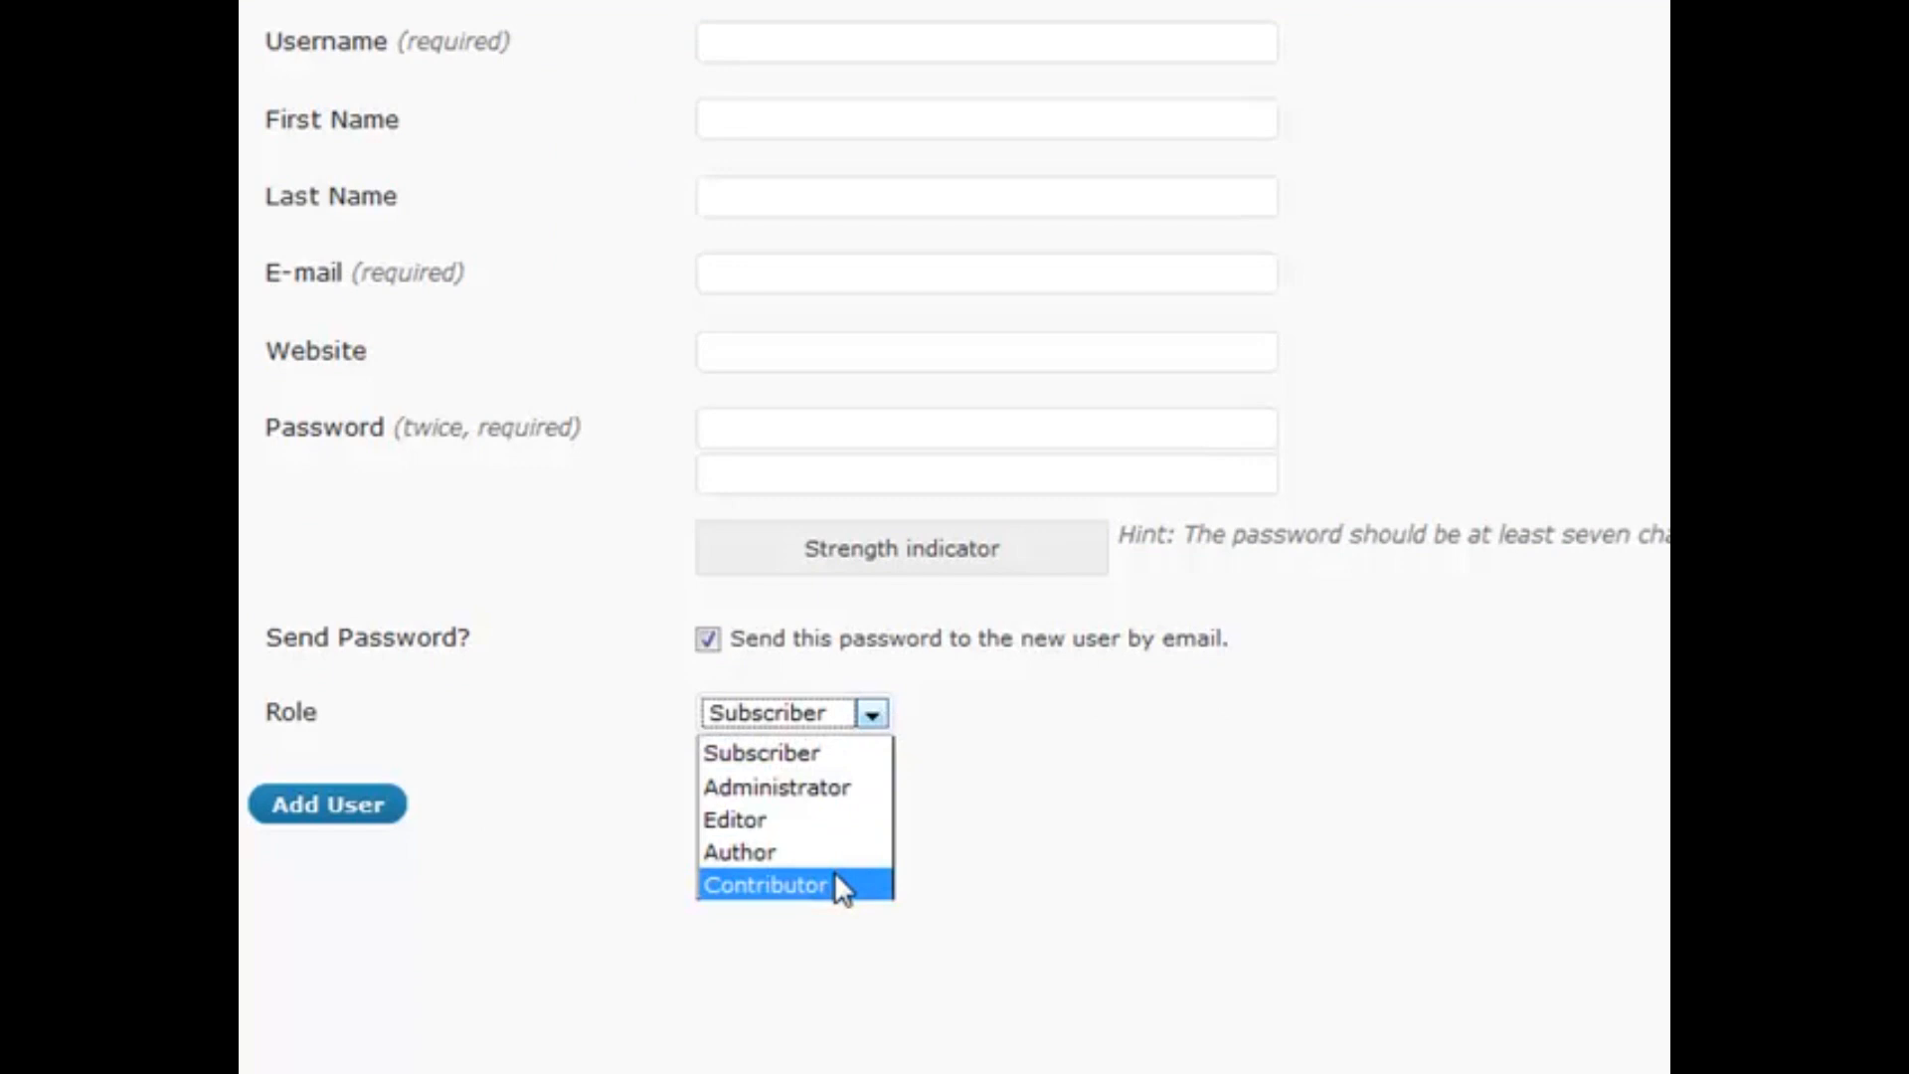
pyautogui.click(1006, 740)
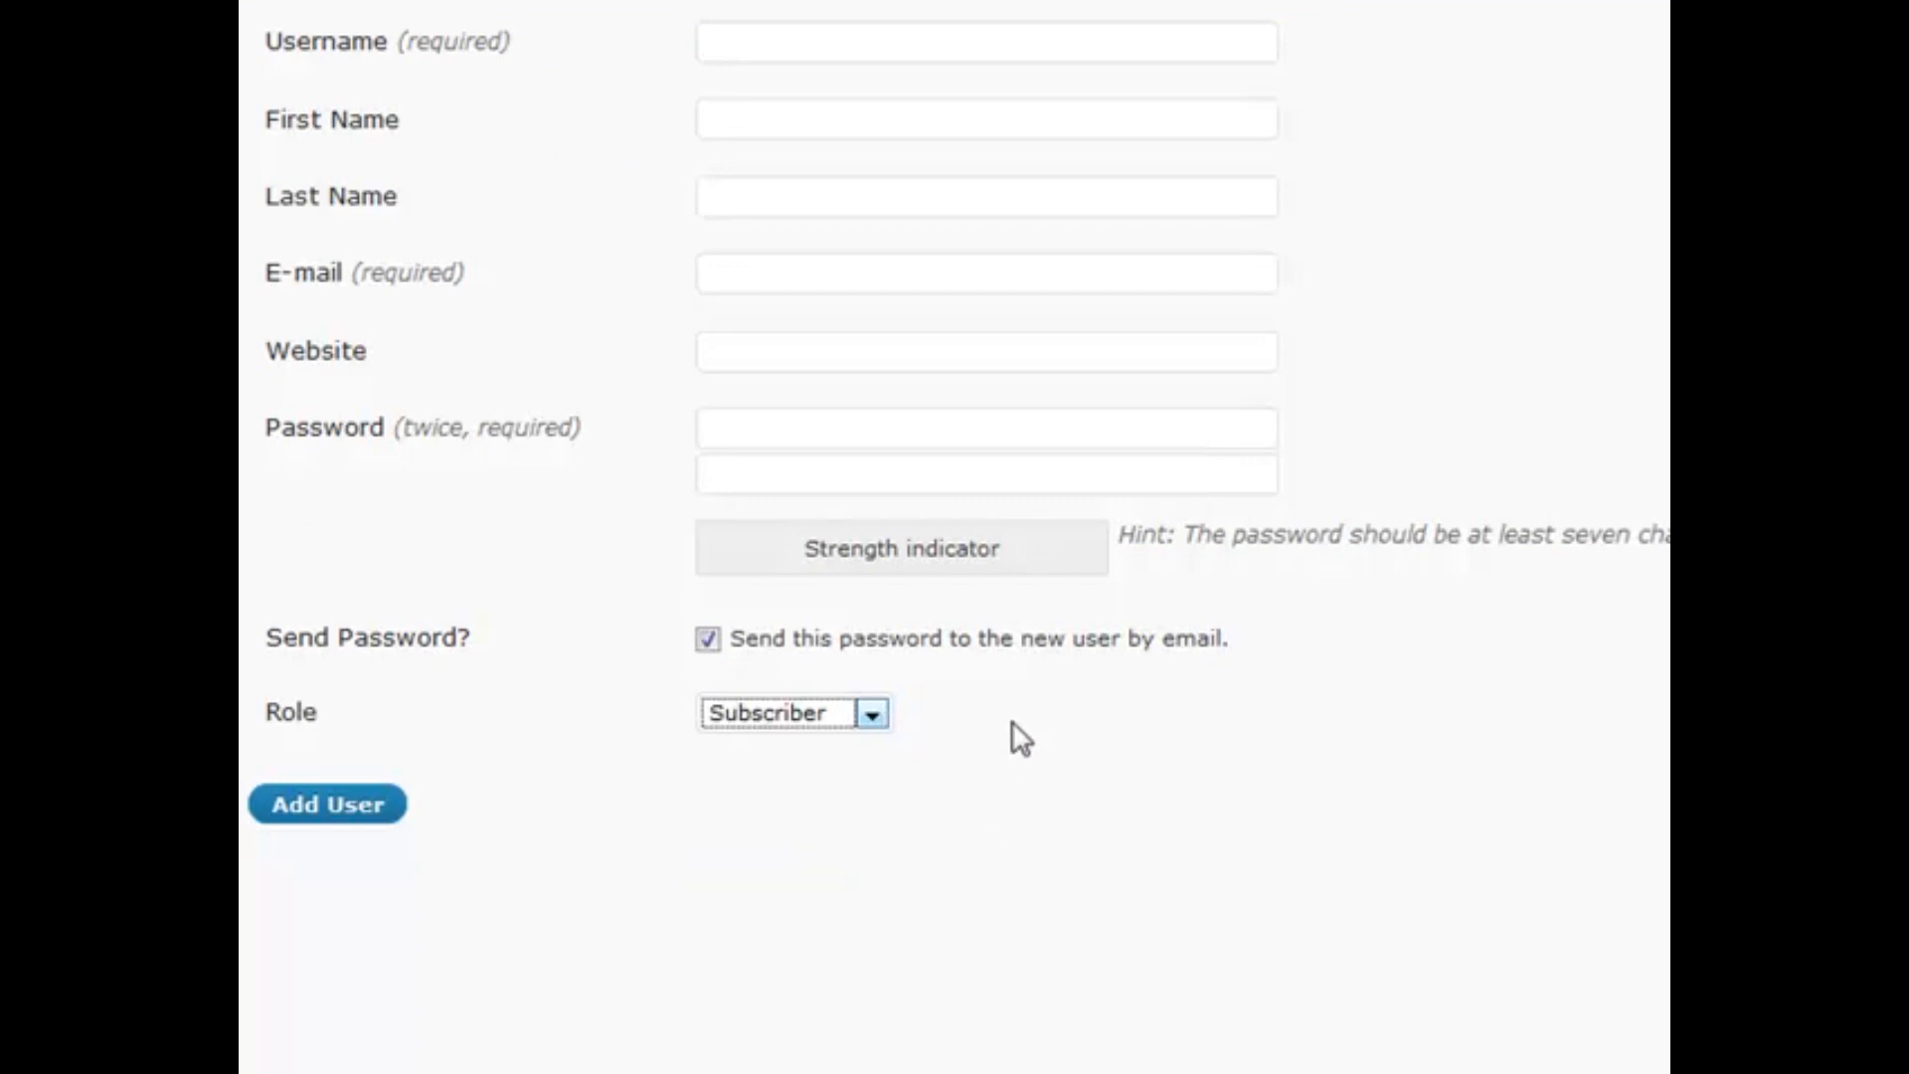
# Try Contributor, then Author, as the new user's role, finally choosing Editor
pyautogui.click(874, 712)
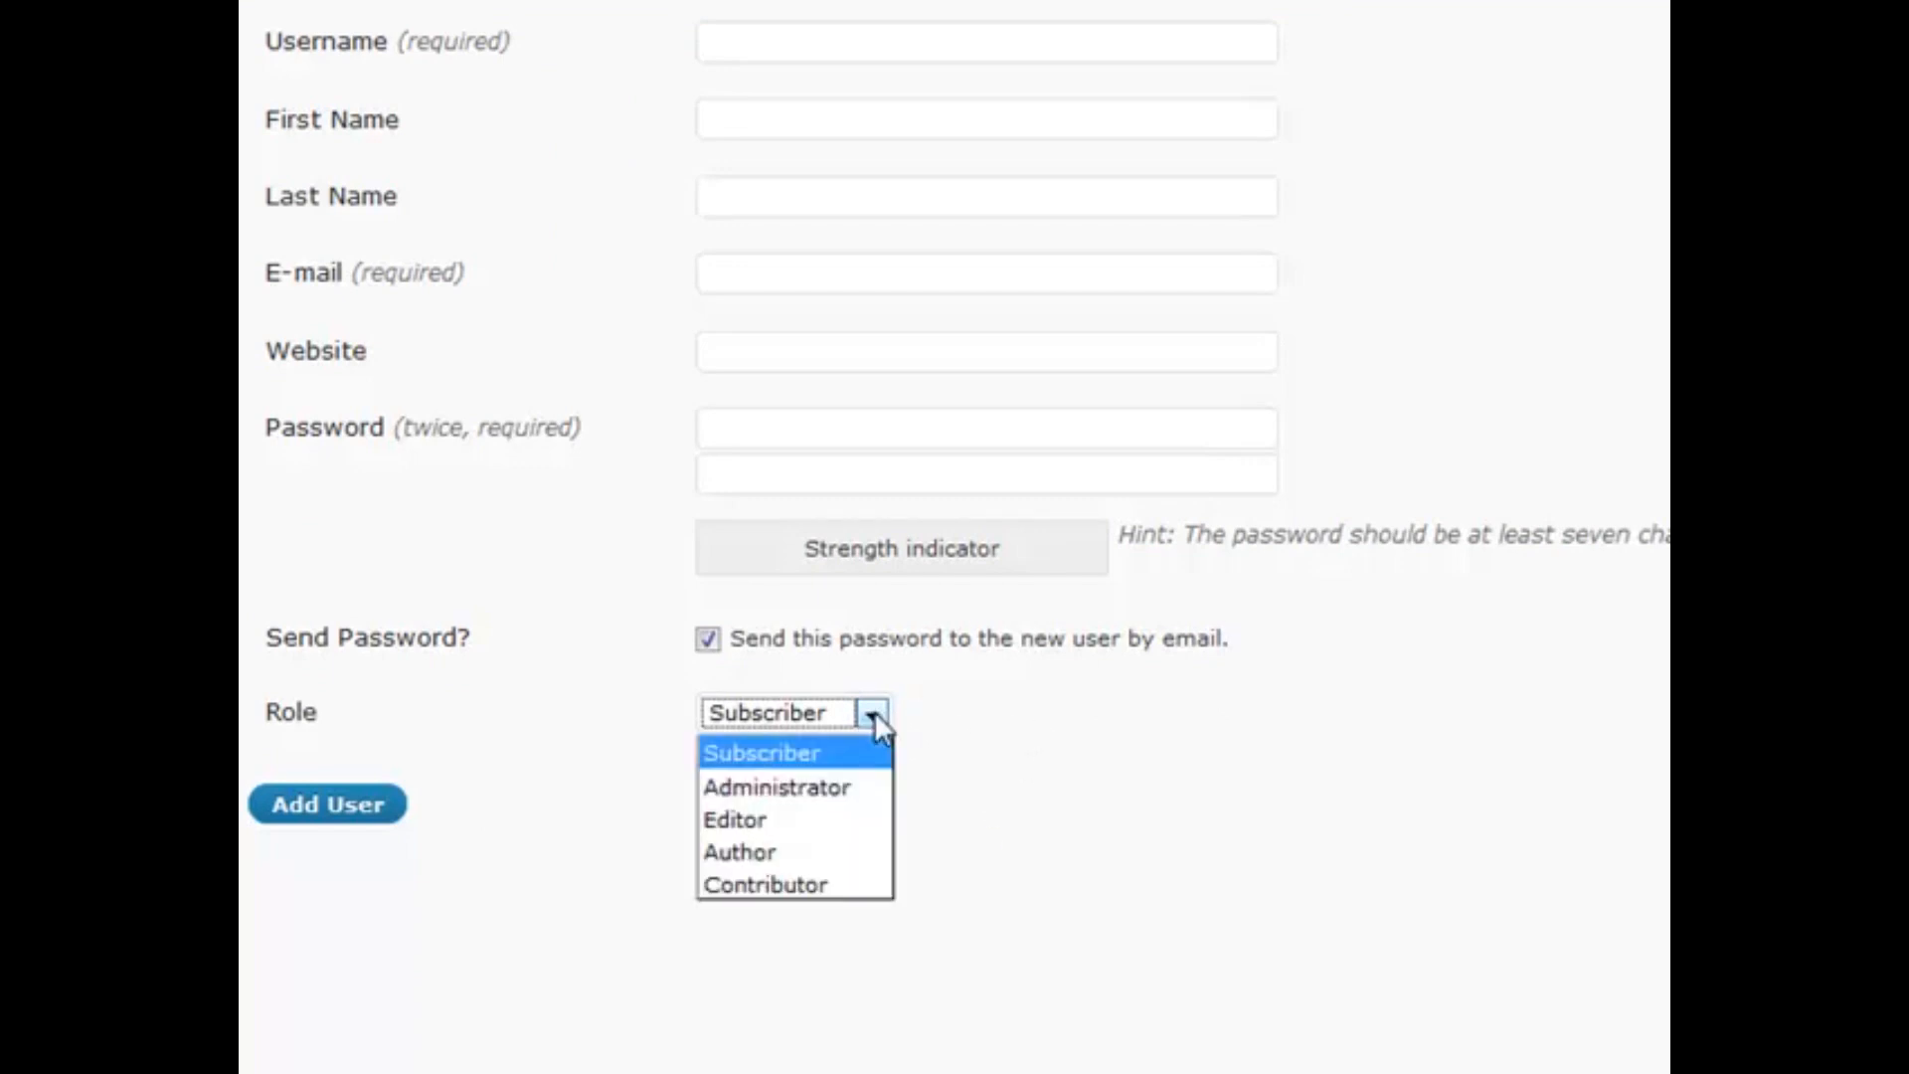
pyautogui.click(815, 881)
pyautogui.click(1040, 807)
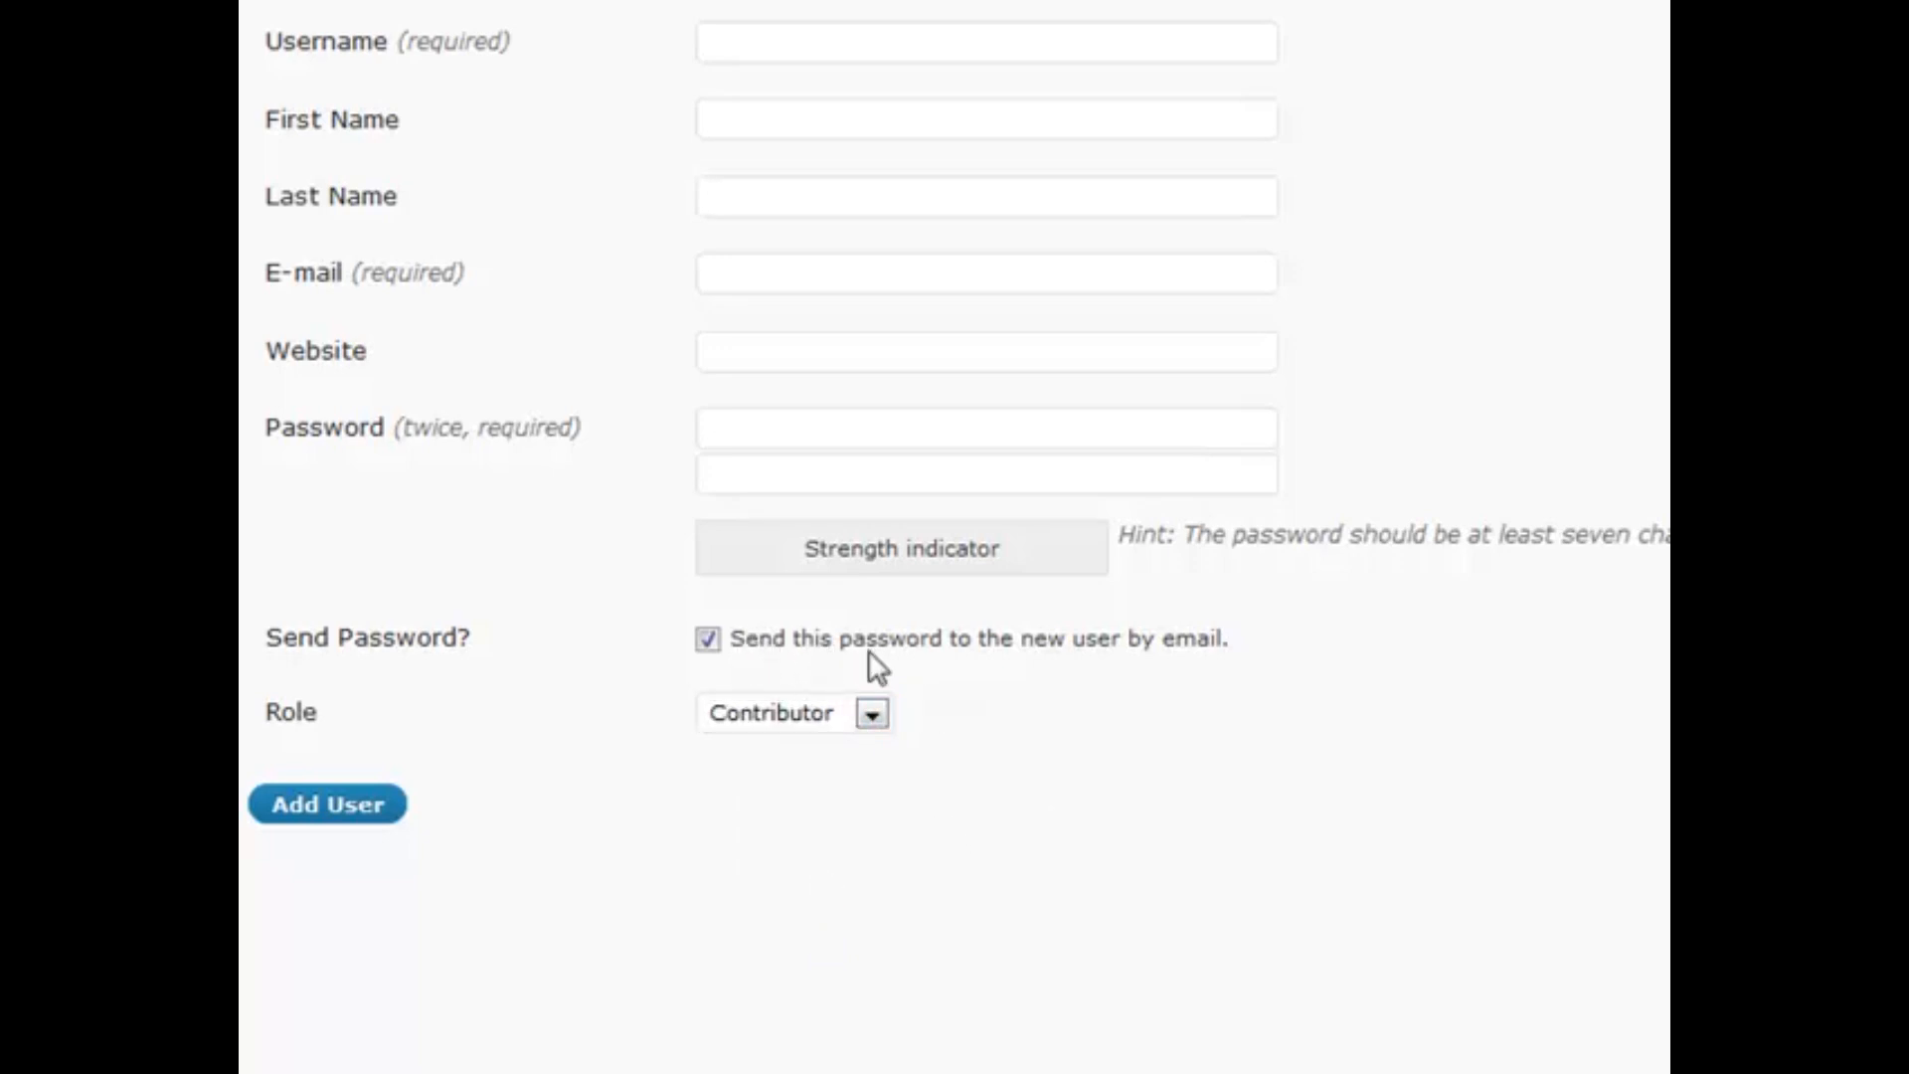
pyautogui.click(874, 716)
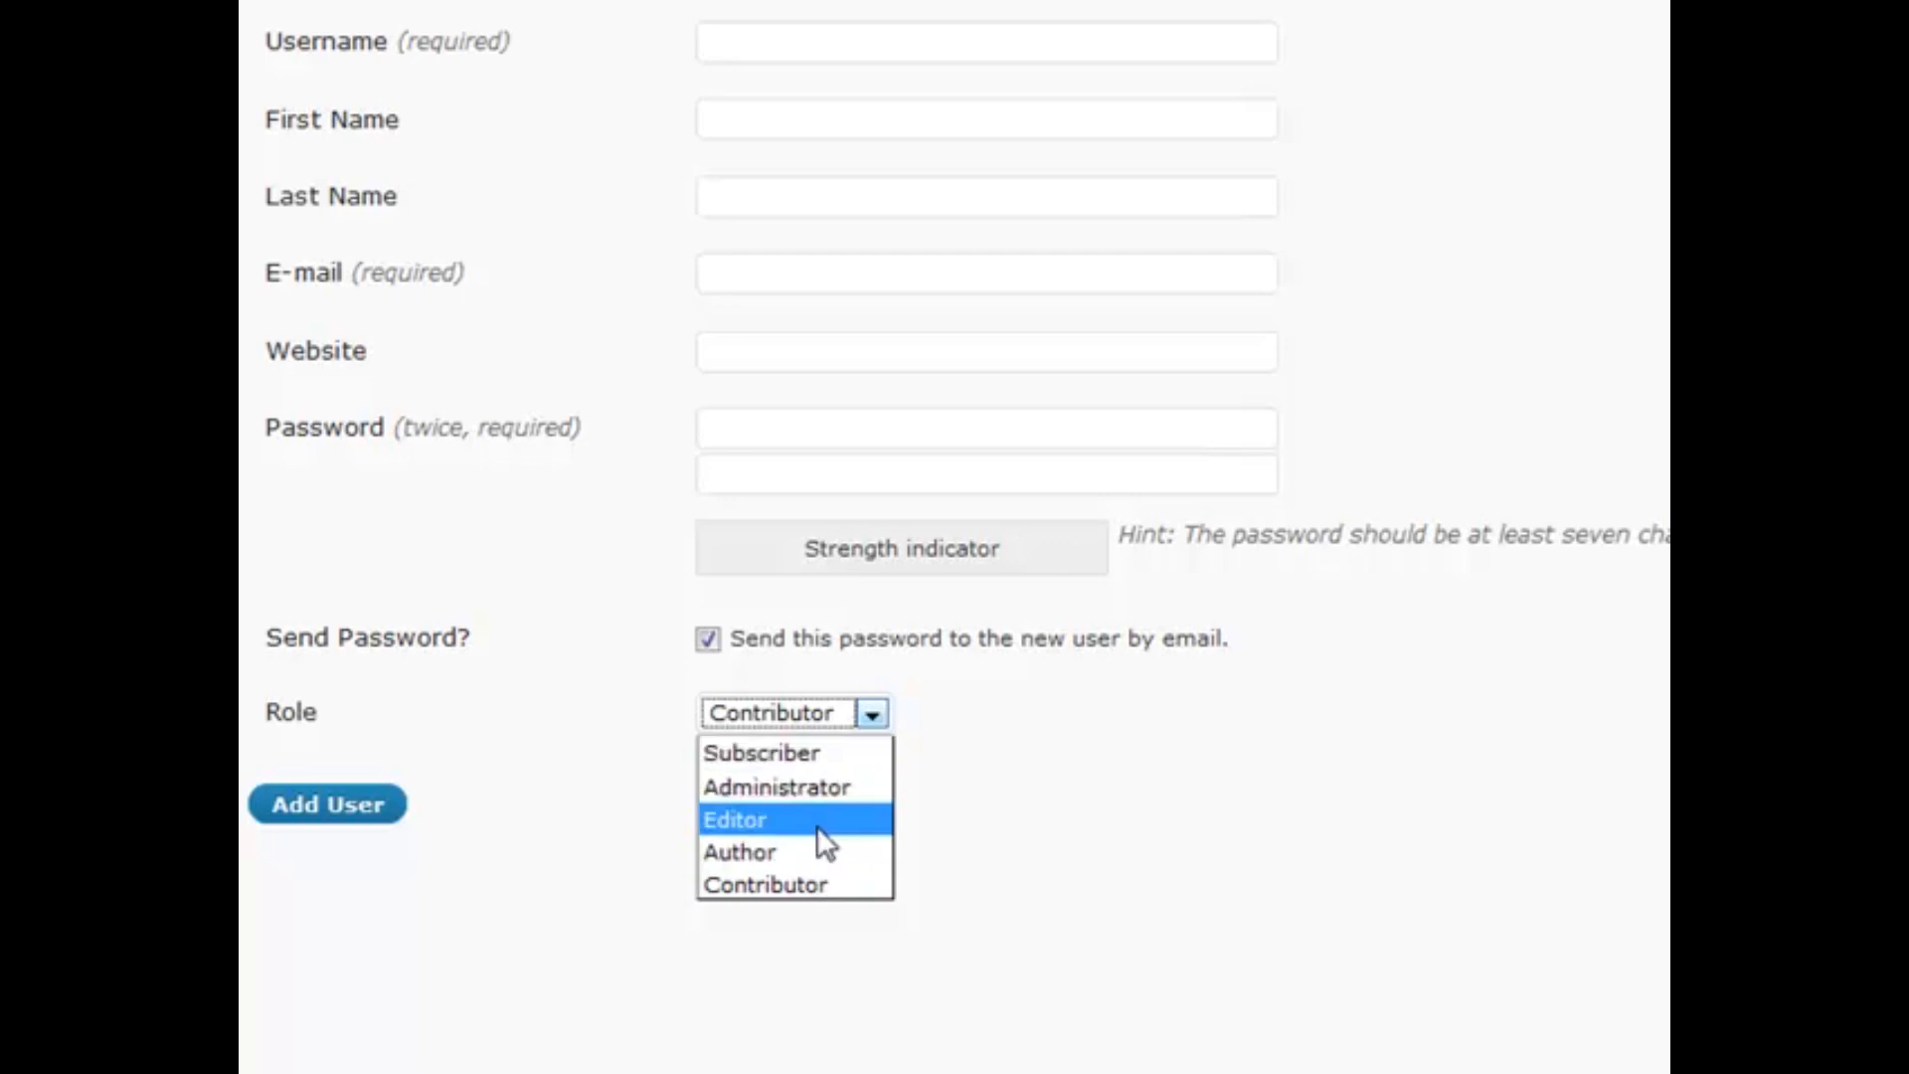
pyautogui.click(811, 852)
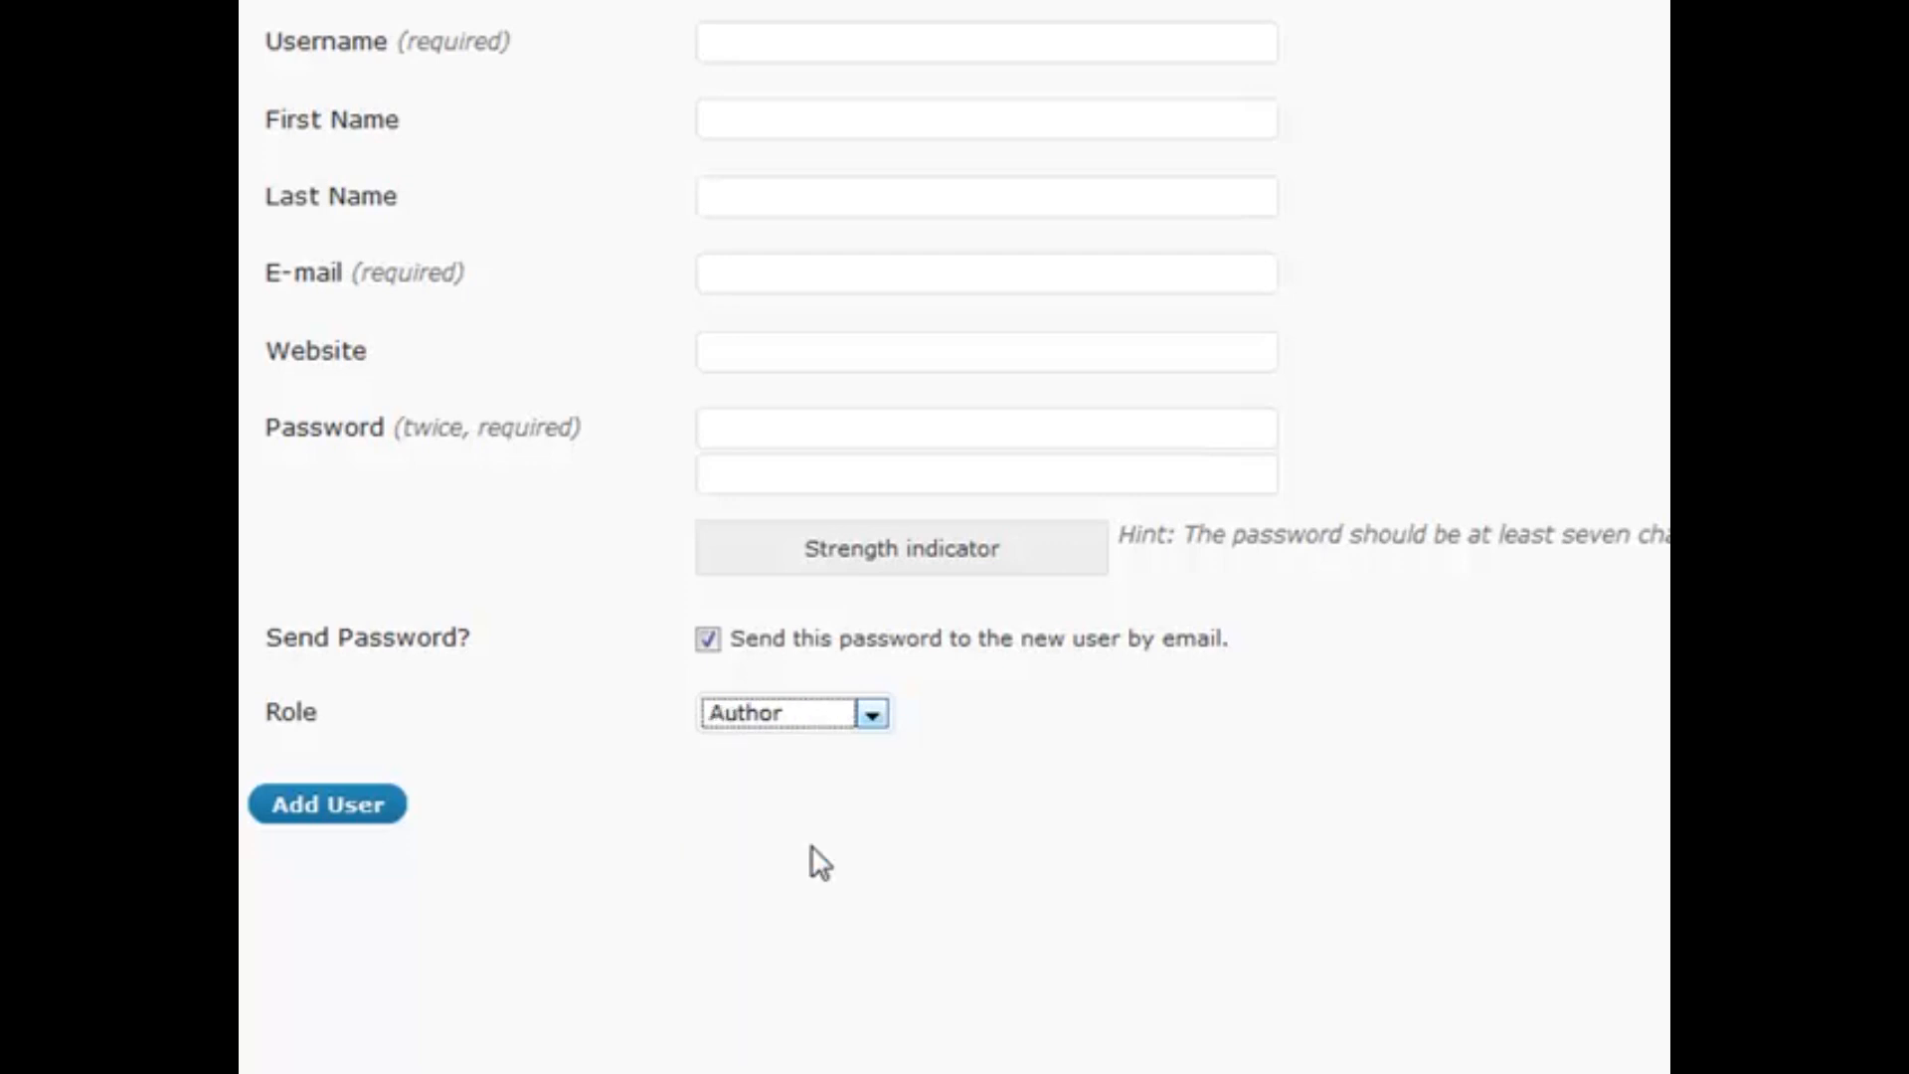
pyautogui.click(872, 714)
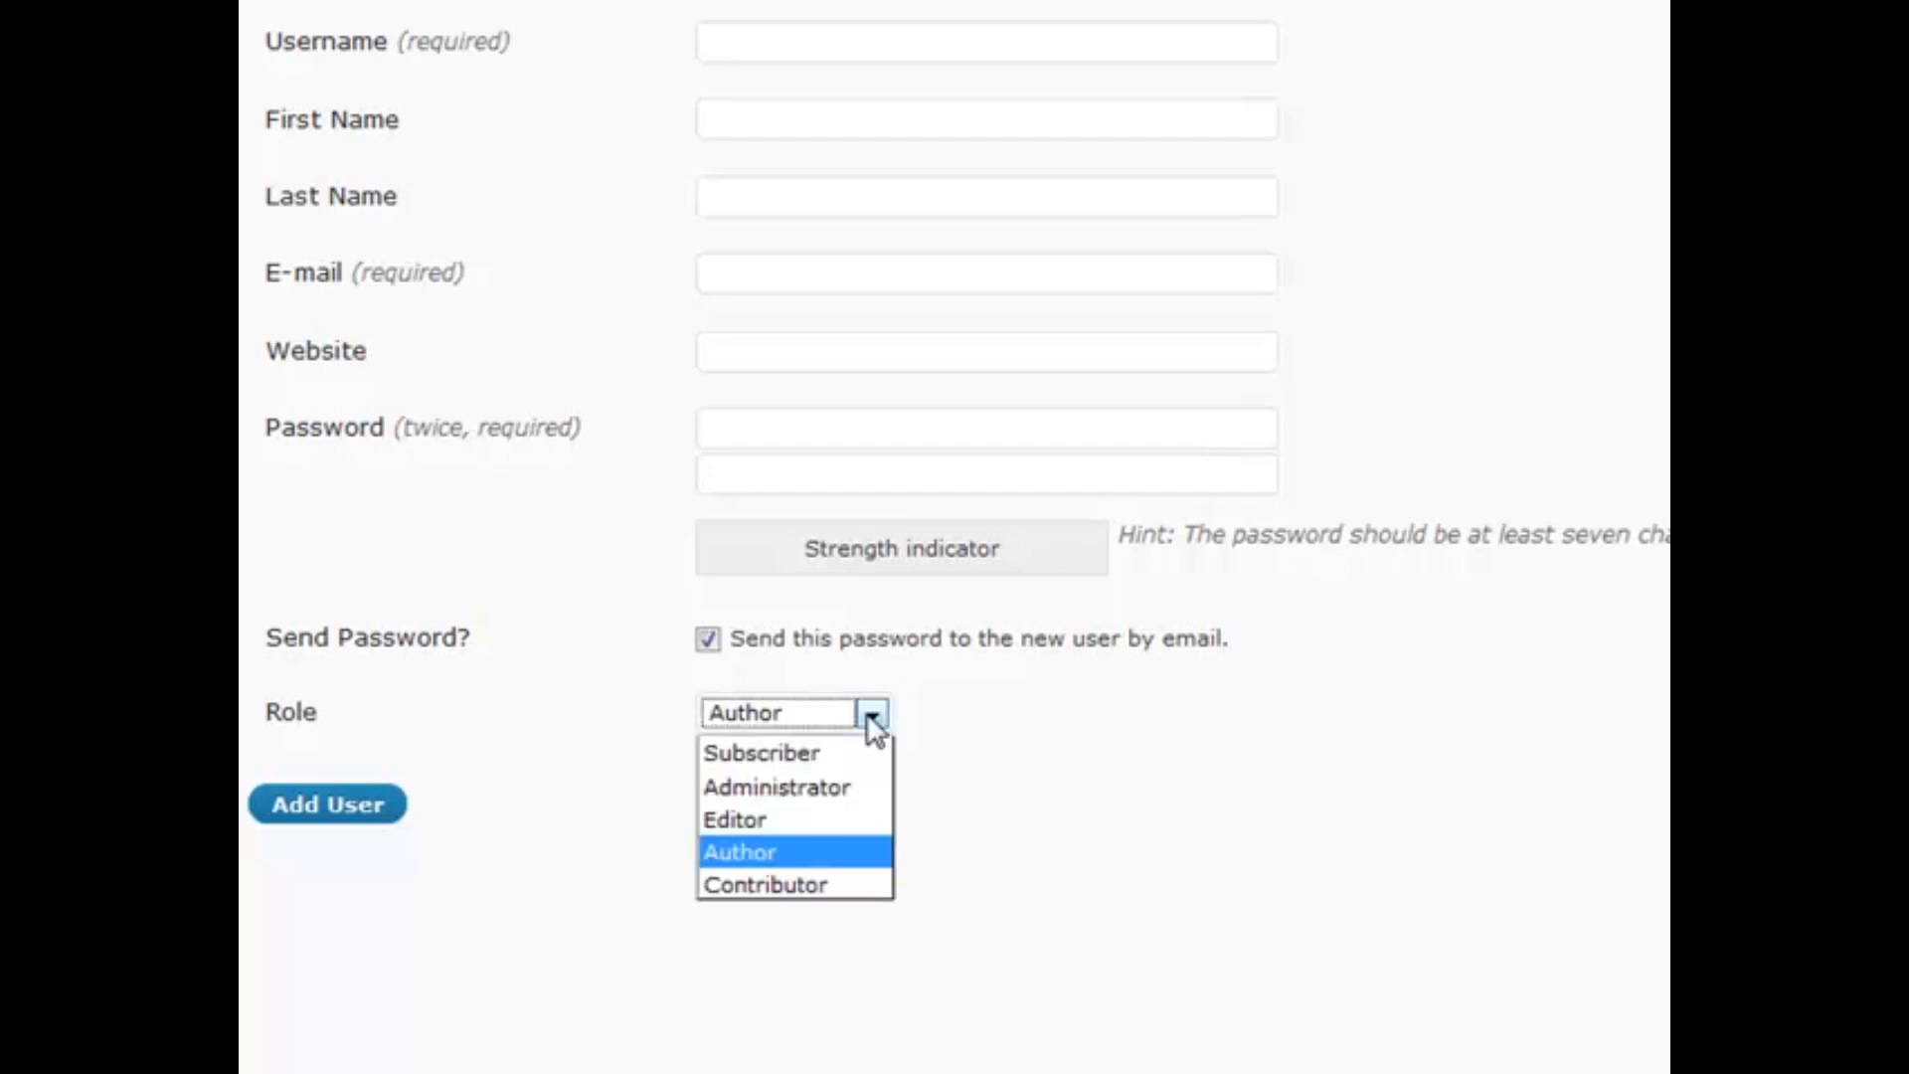
pyautogui.click(849, 817)
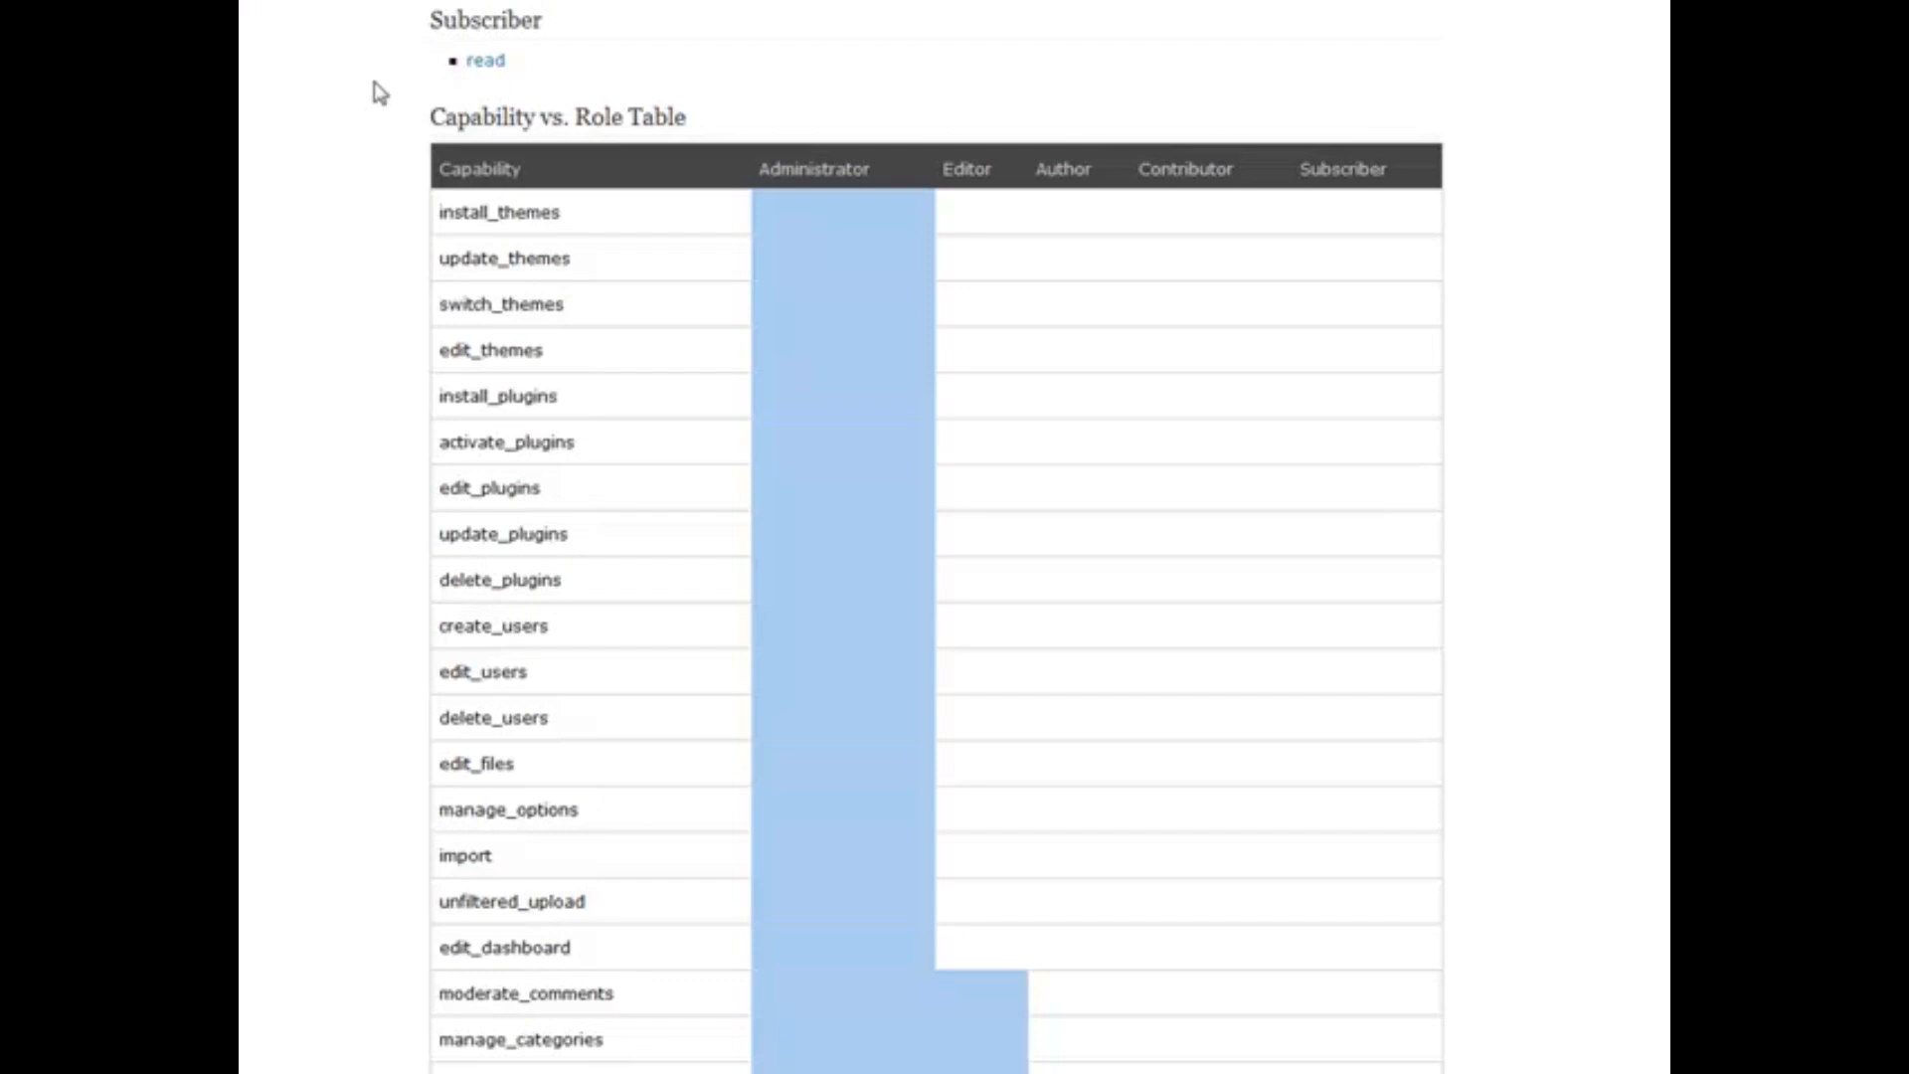
# Scroll the Codex Roles and Capabilities page and highlight the Capability vs. Role Table heading
pyautogui.scroll(-2, 401, 162)
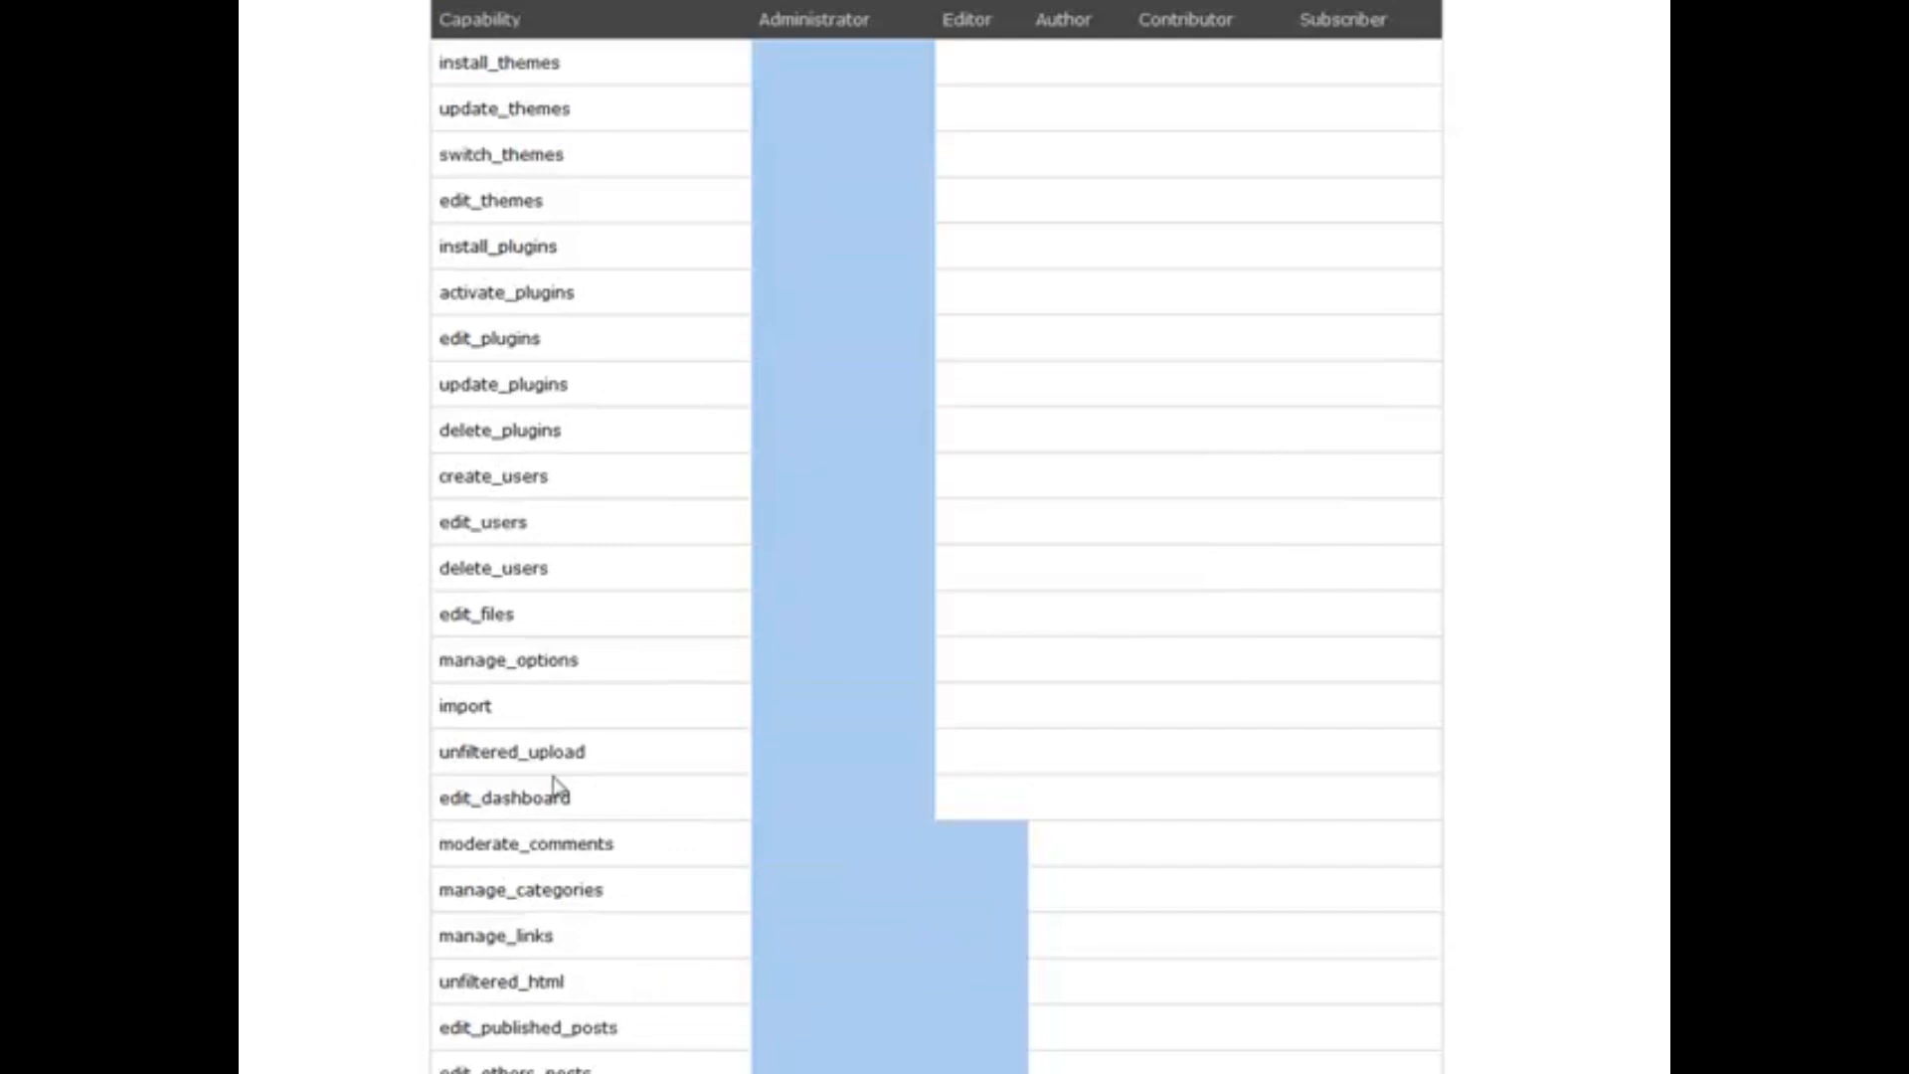
pyautogui.scroll(-2, 320, 530)
pyautogui.scroll(-12, 320, 529)
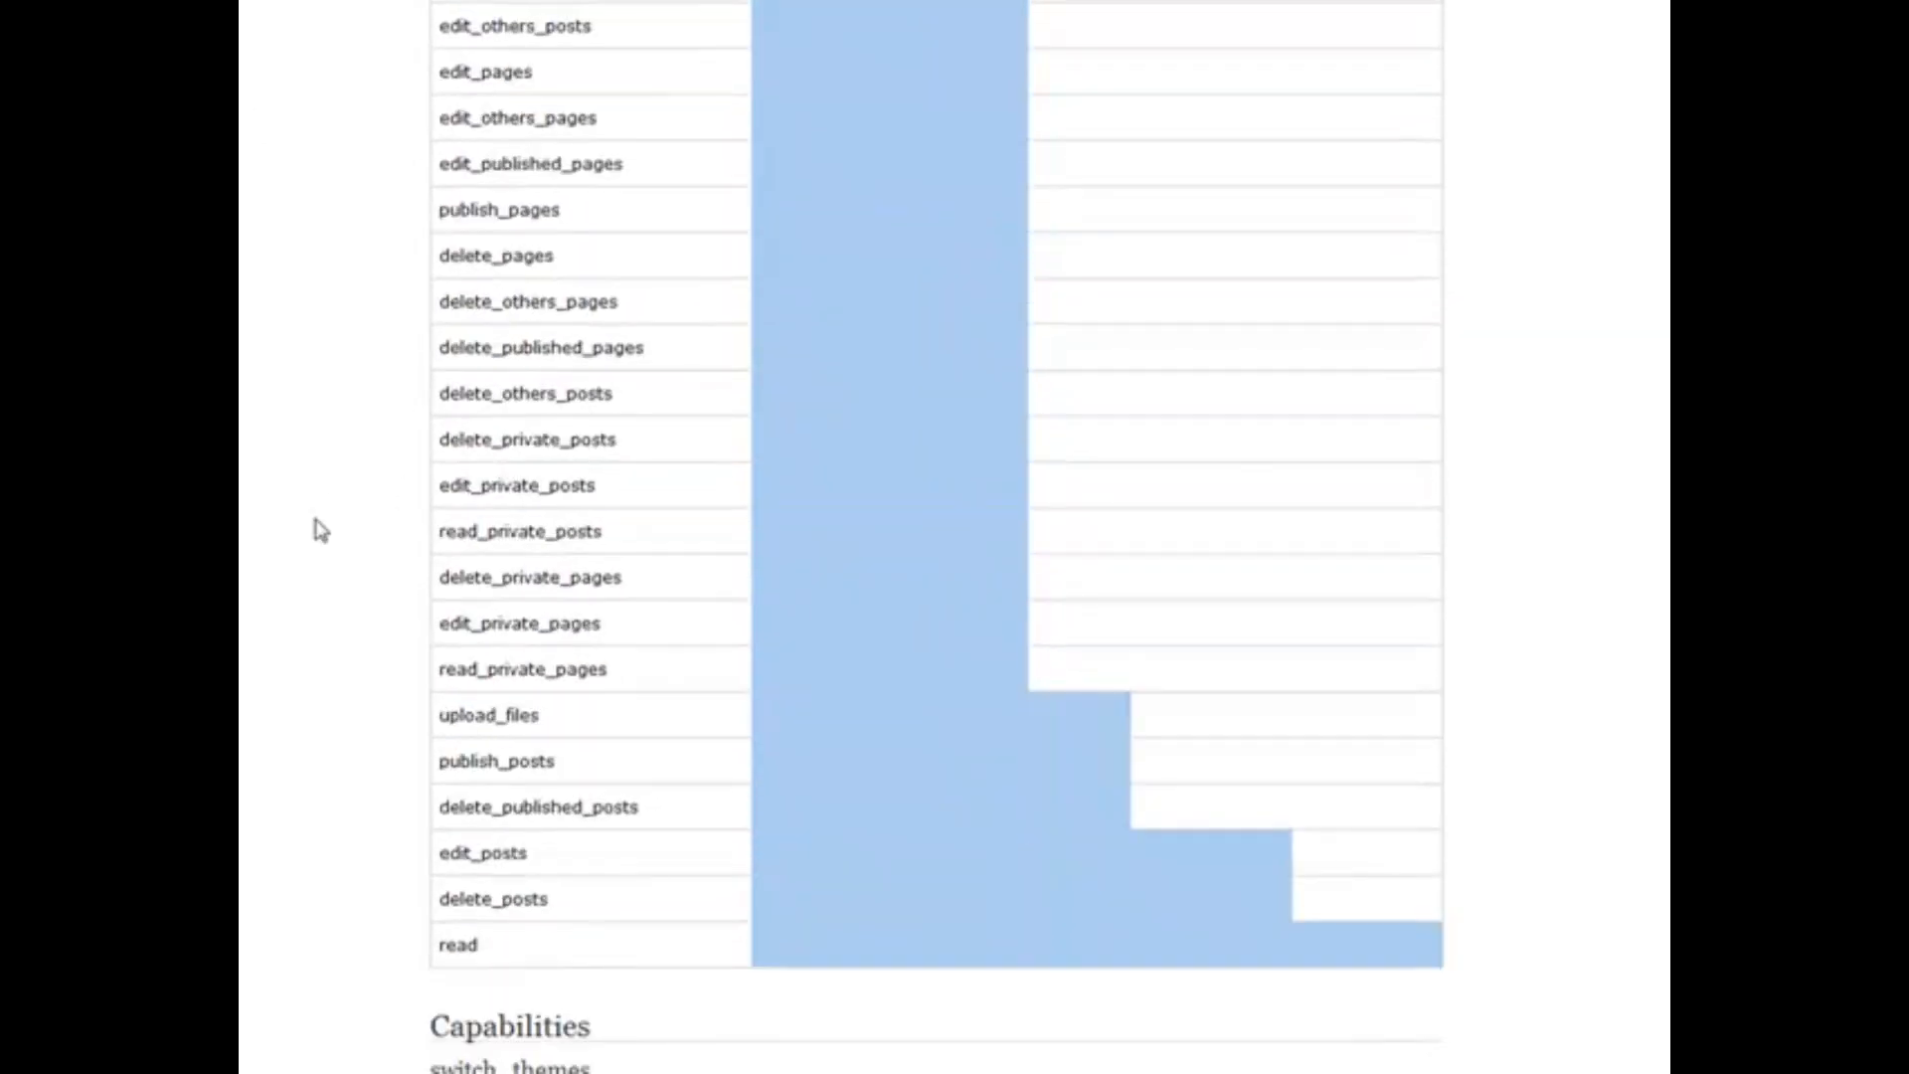
pyautogui.scroll(14, 320, 530)
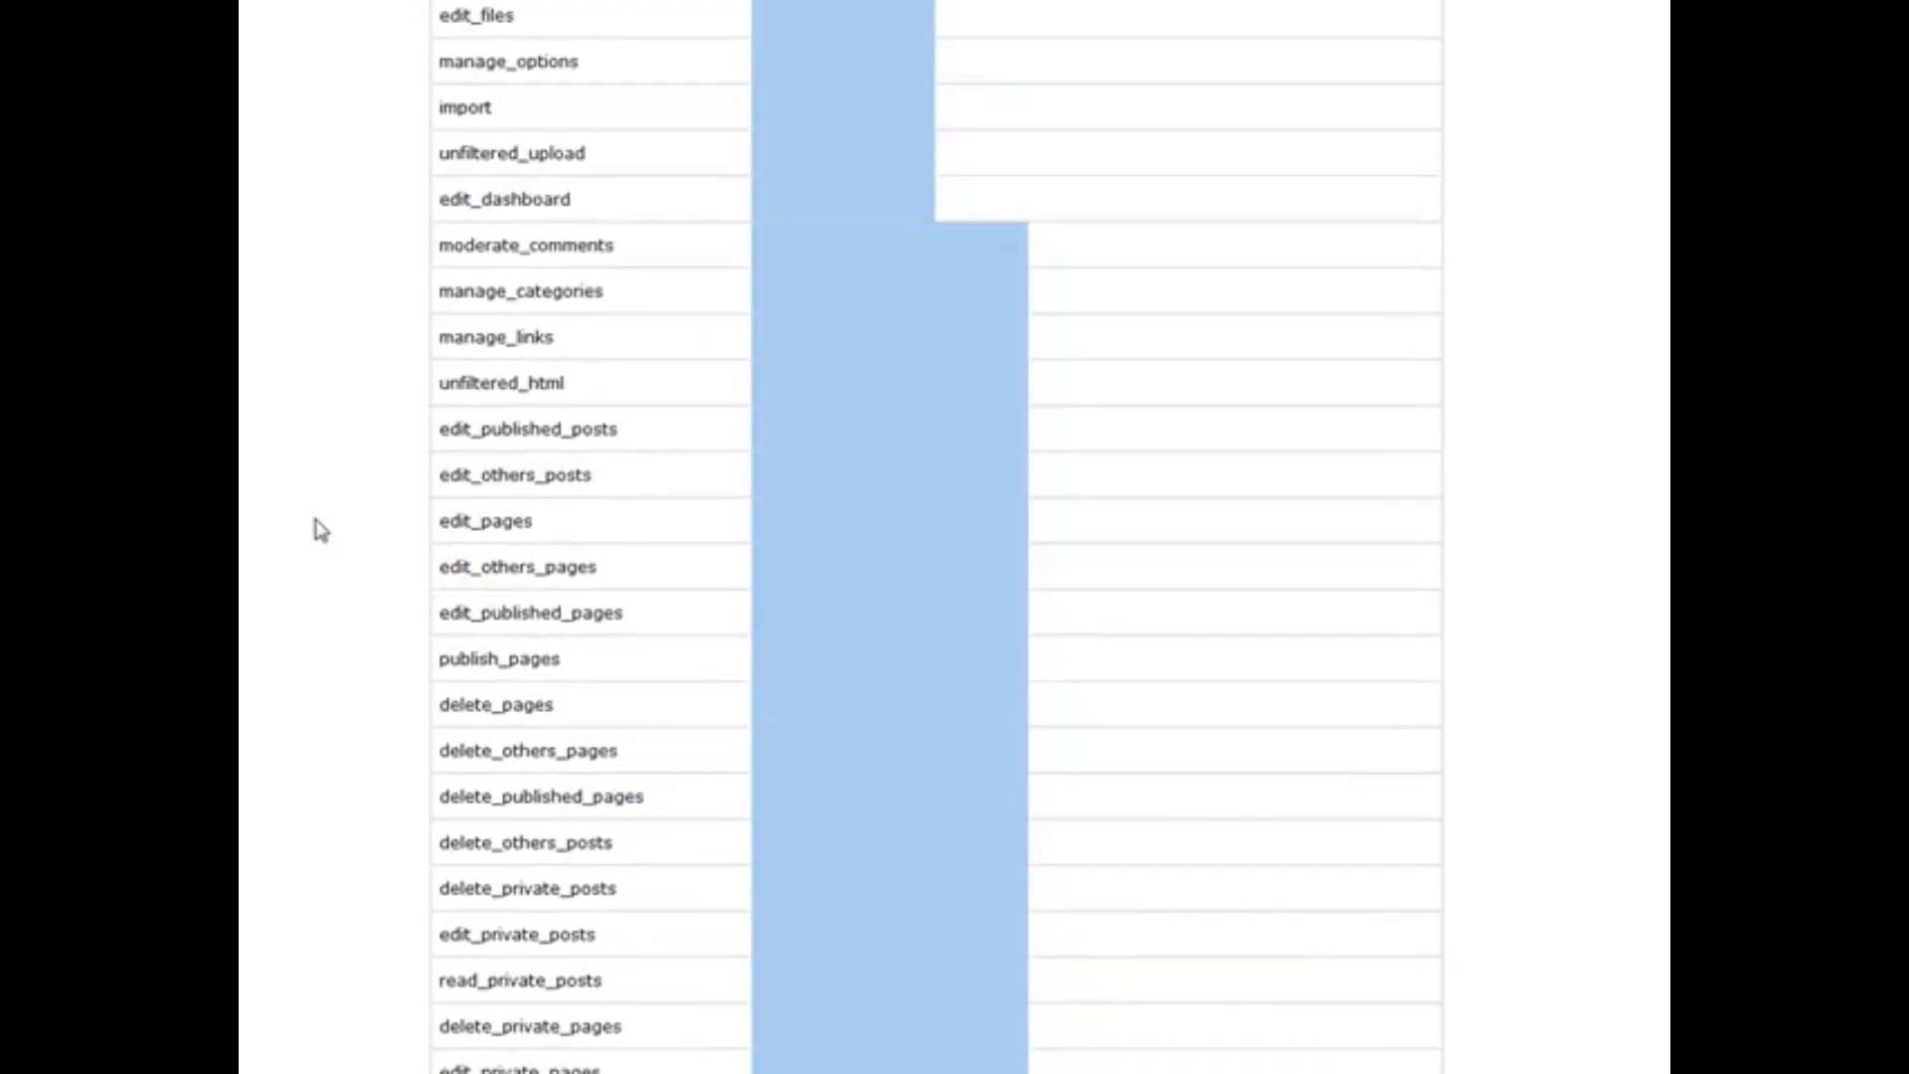
pyautogui.scroll(2, 321, 530)
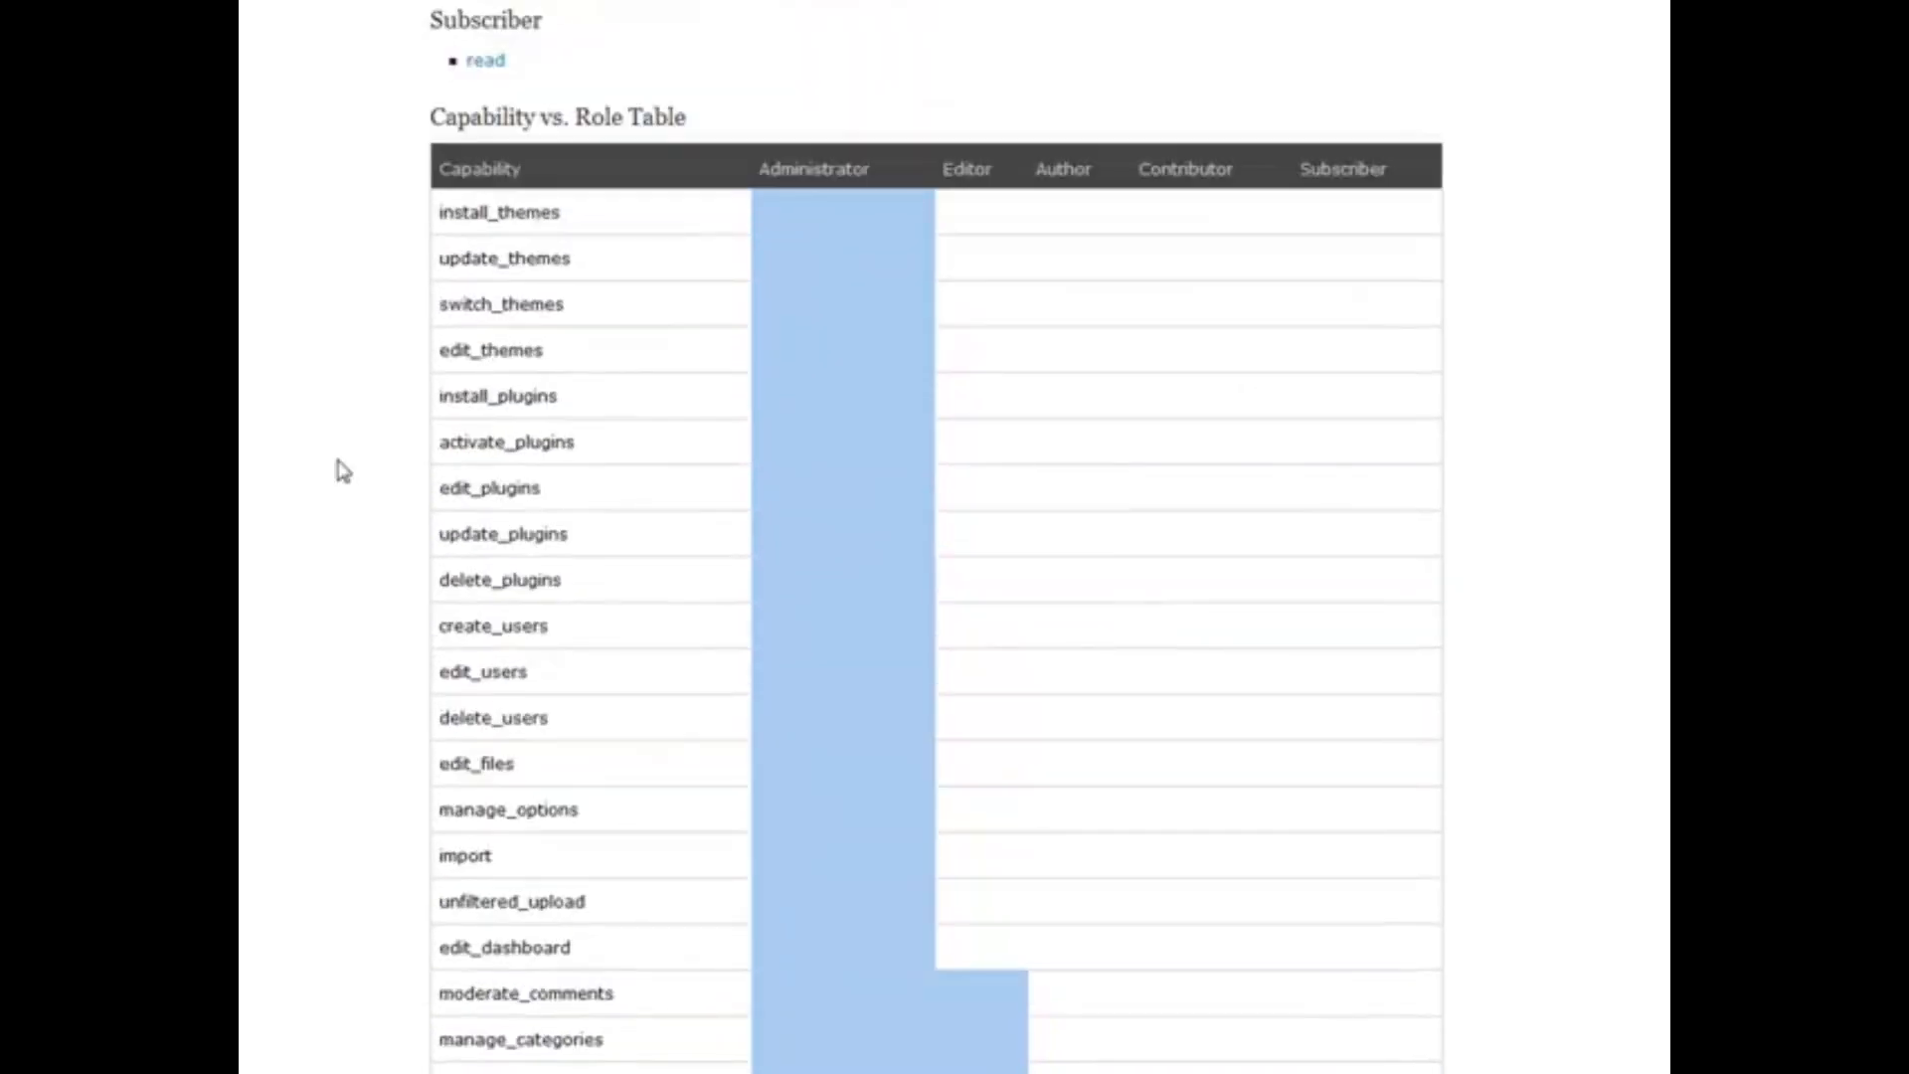
pyautogui.moveTo(431, 117); pyautogui.dragTo(657, 118)
# Clear the heading highlight and look through the Profile page's personal options and contact fields
pyautogui.click(728, 120)
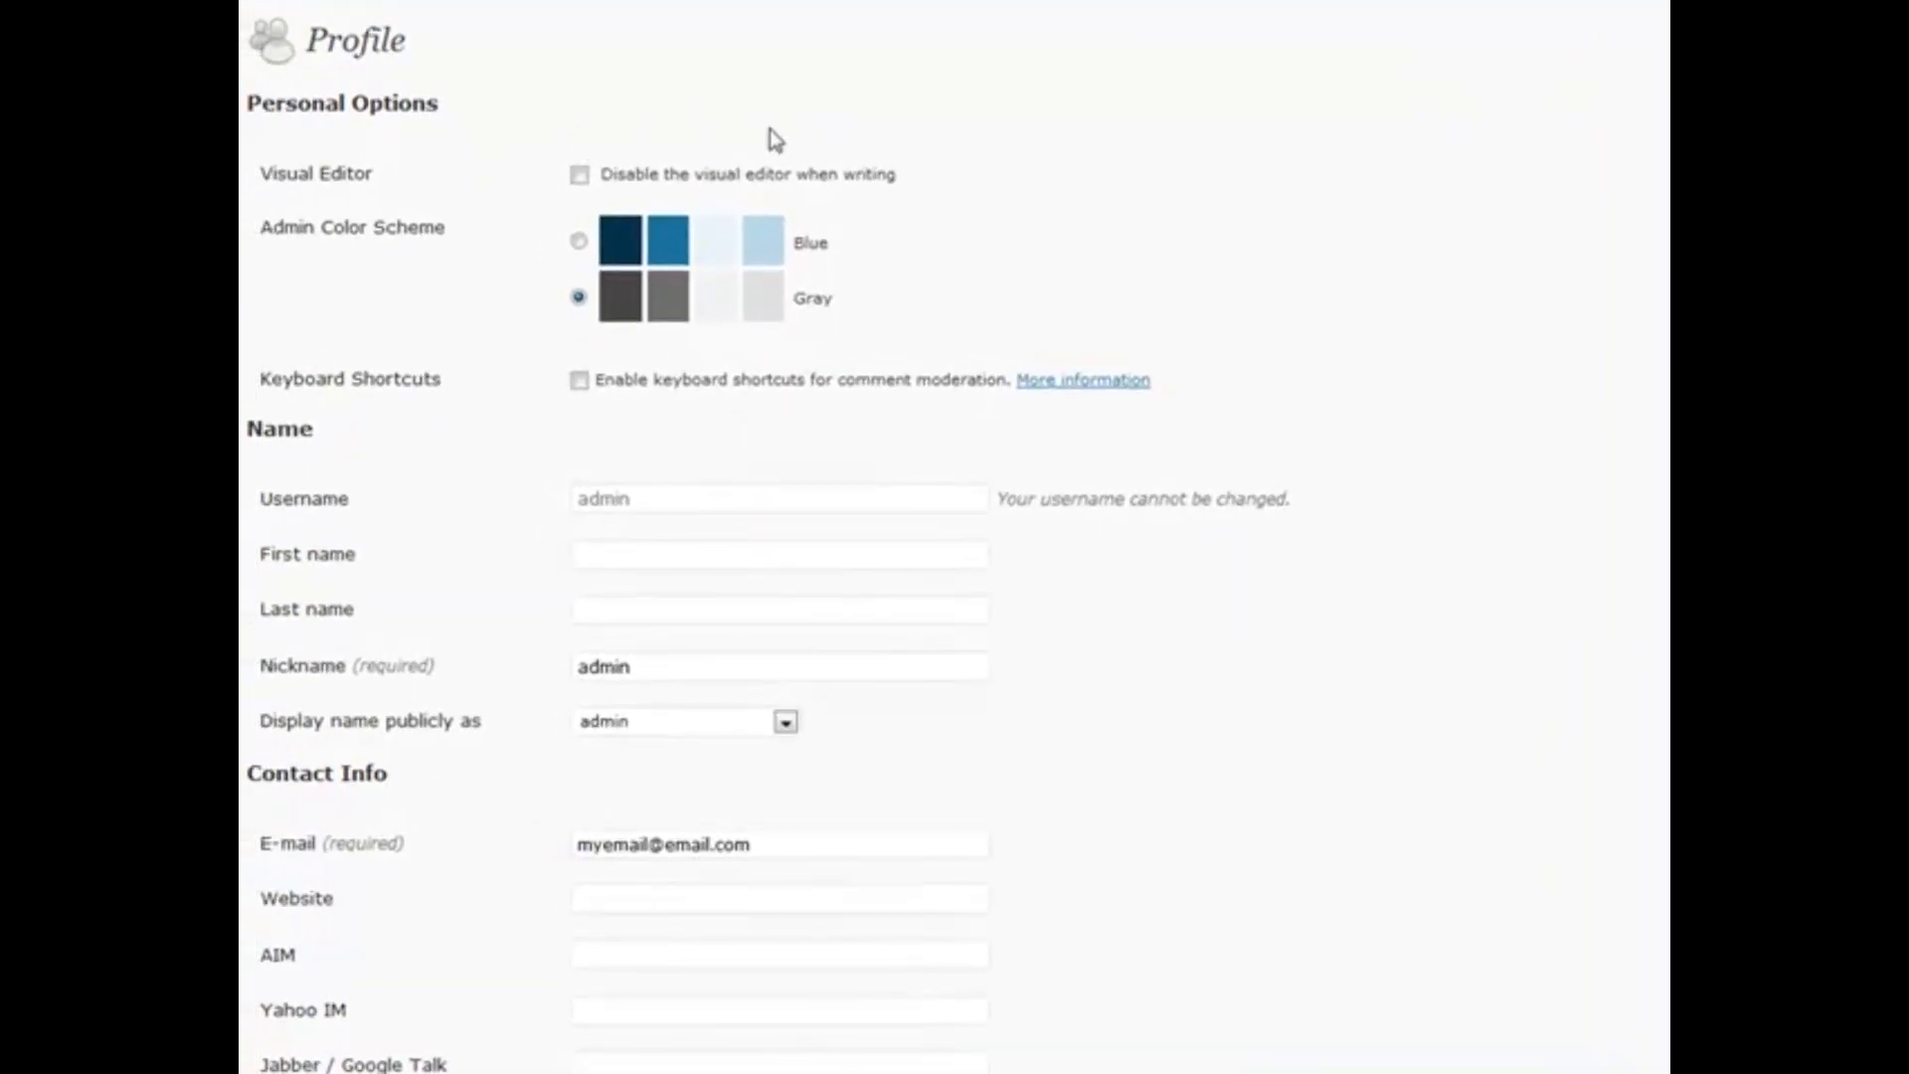
pyautogui.scroll(-3, 635, 243)
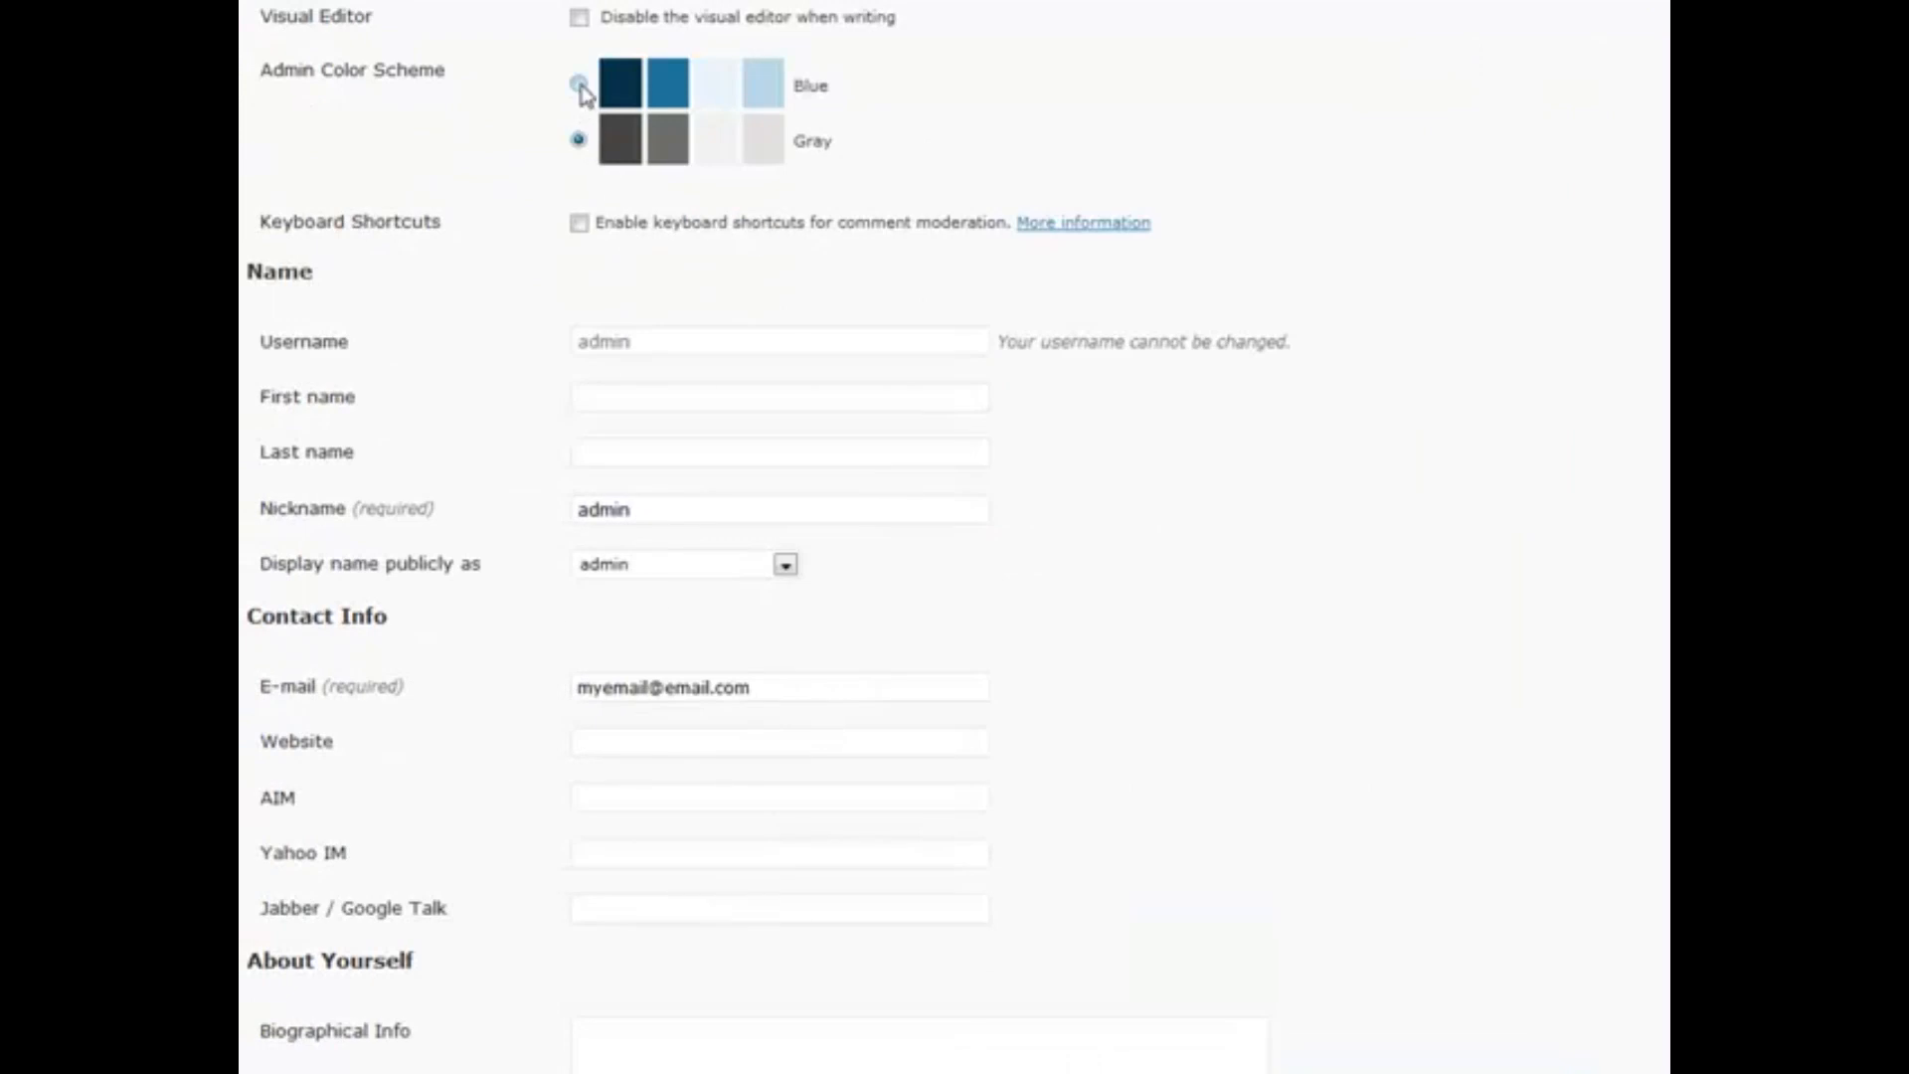
pyautogui.scroll(-3, 438, 311)
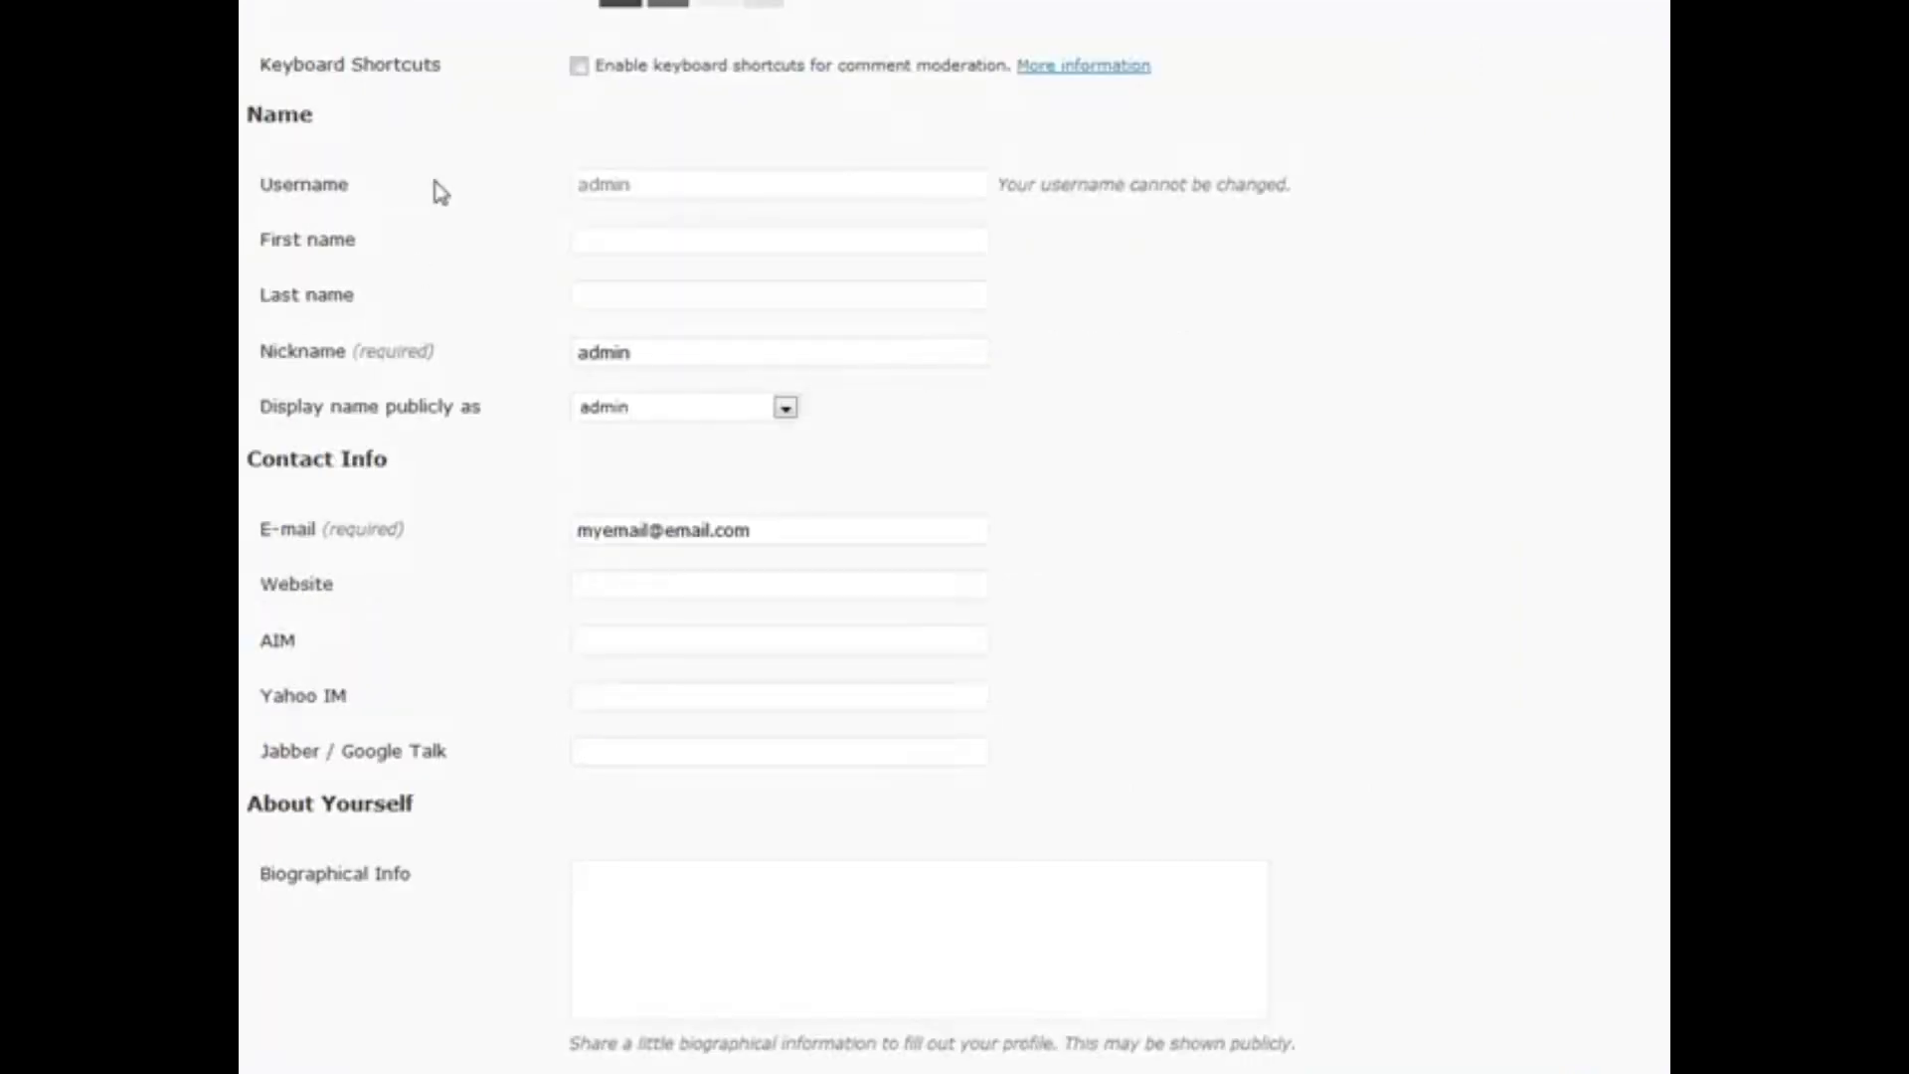
pyautogui.scroll(6, 524, 169)
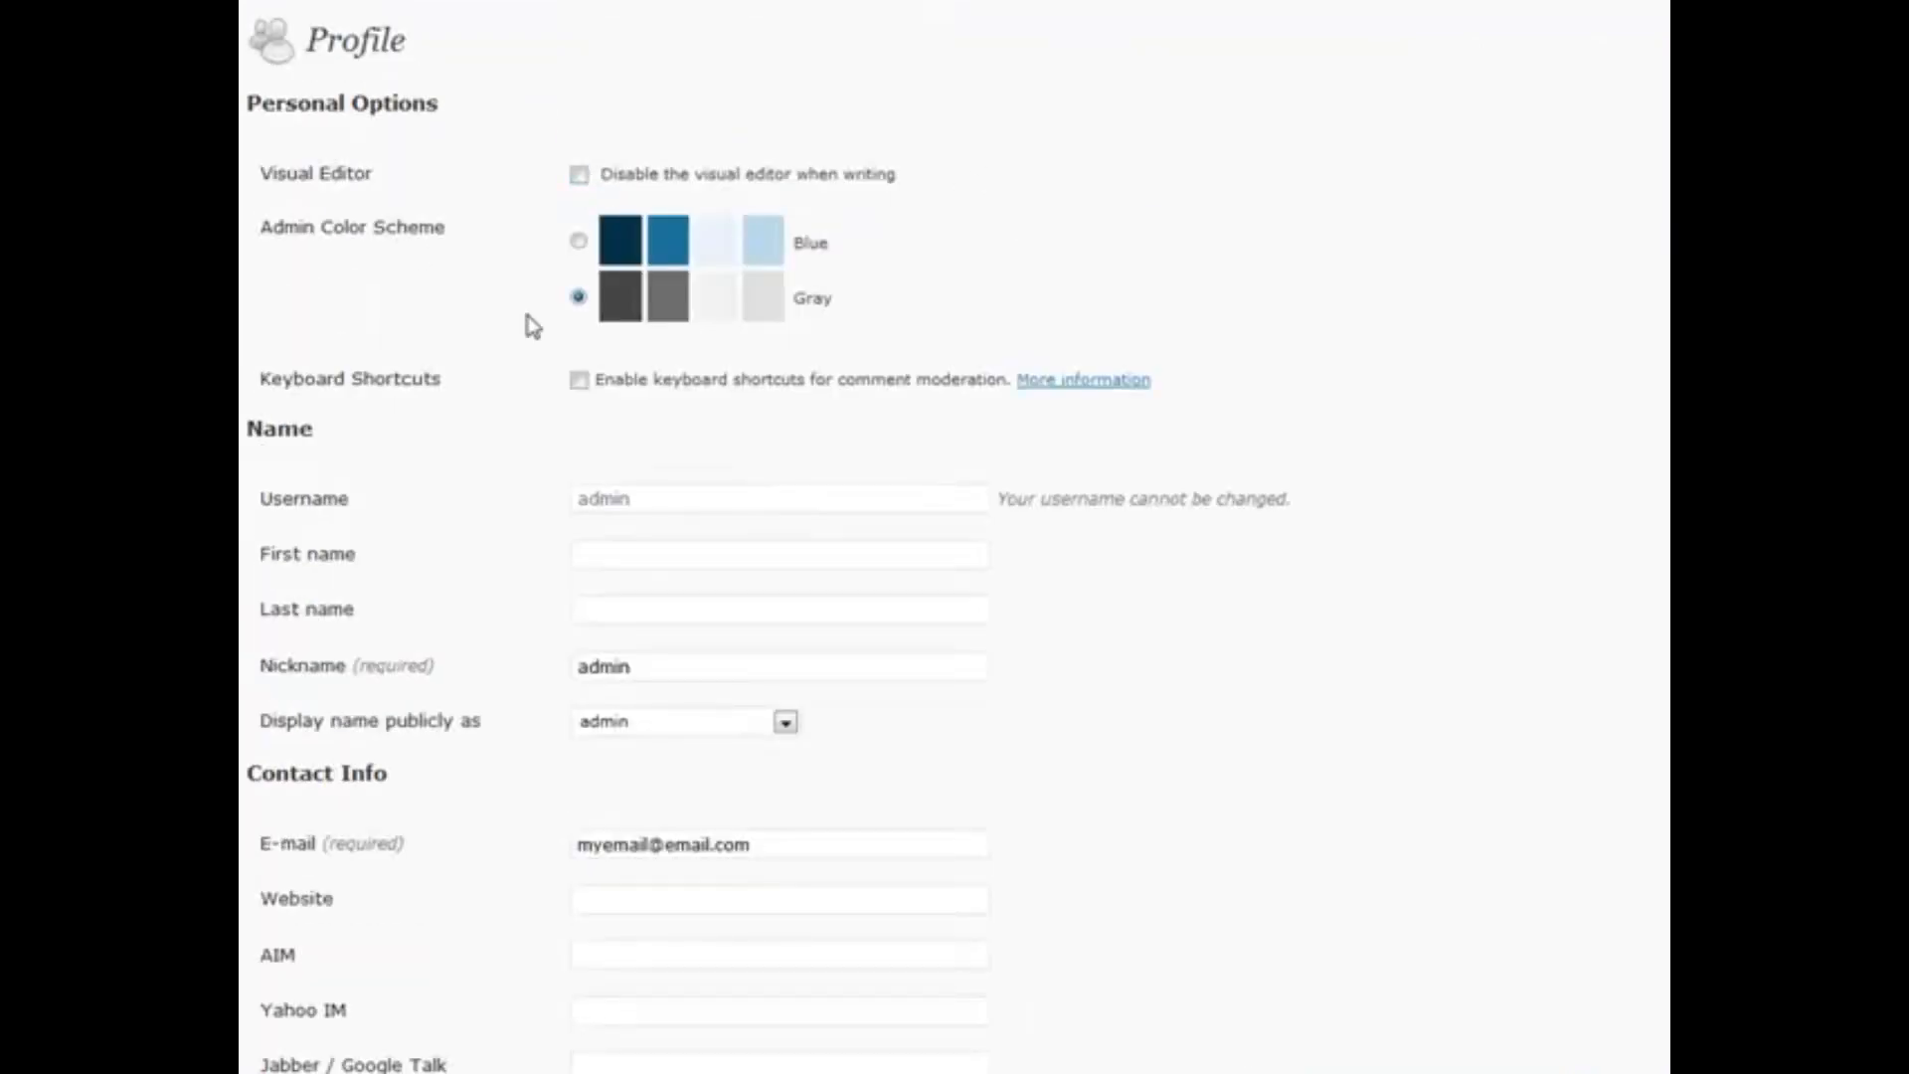
pyautogui.scroll(-3, 521, 402)
pyautogui.scroll(-3, 678, 373)
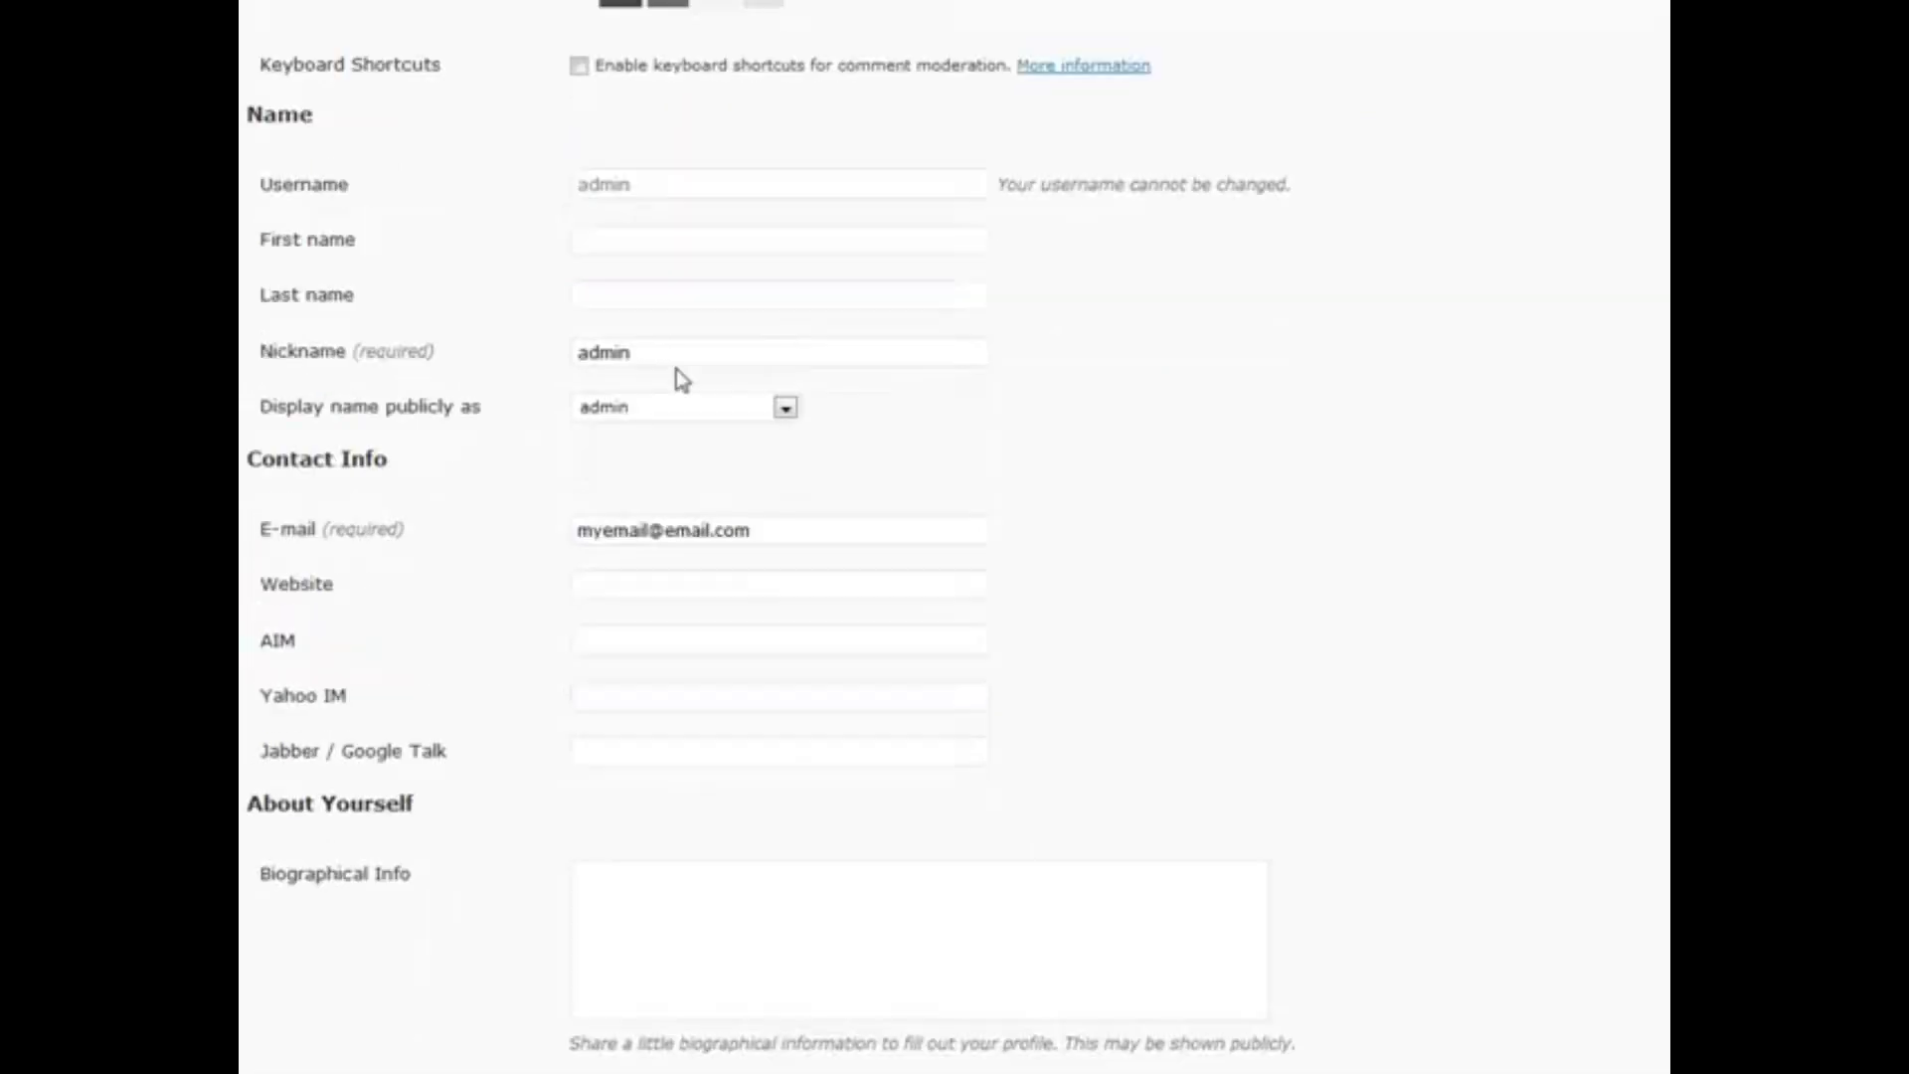
pyautogui.scroll(-6, 632, 350)
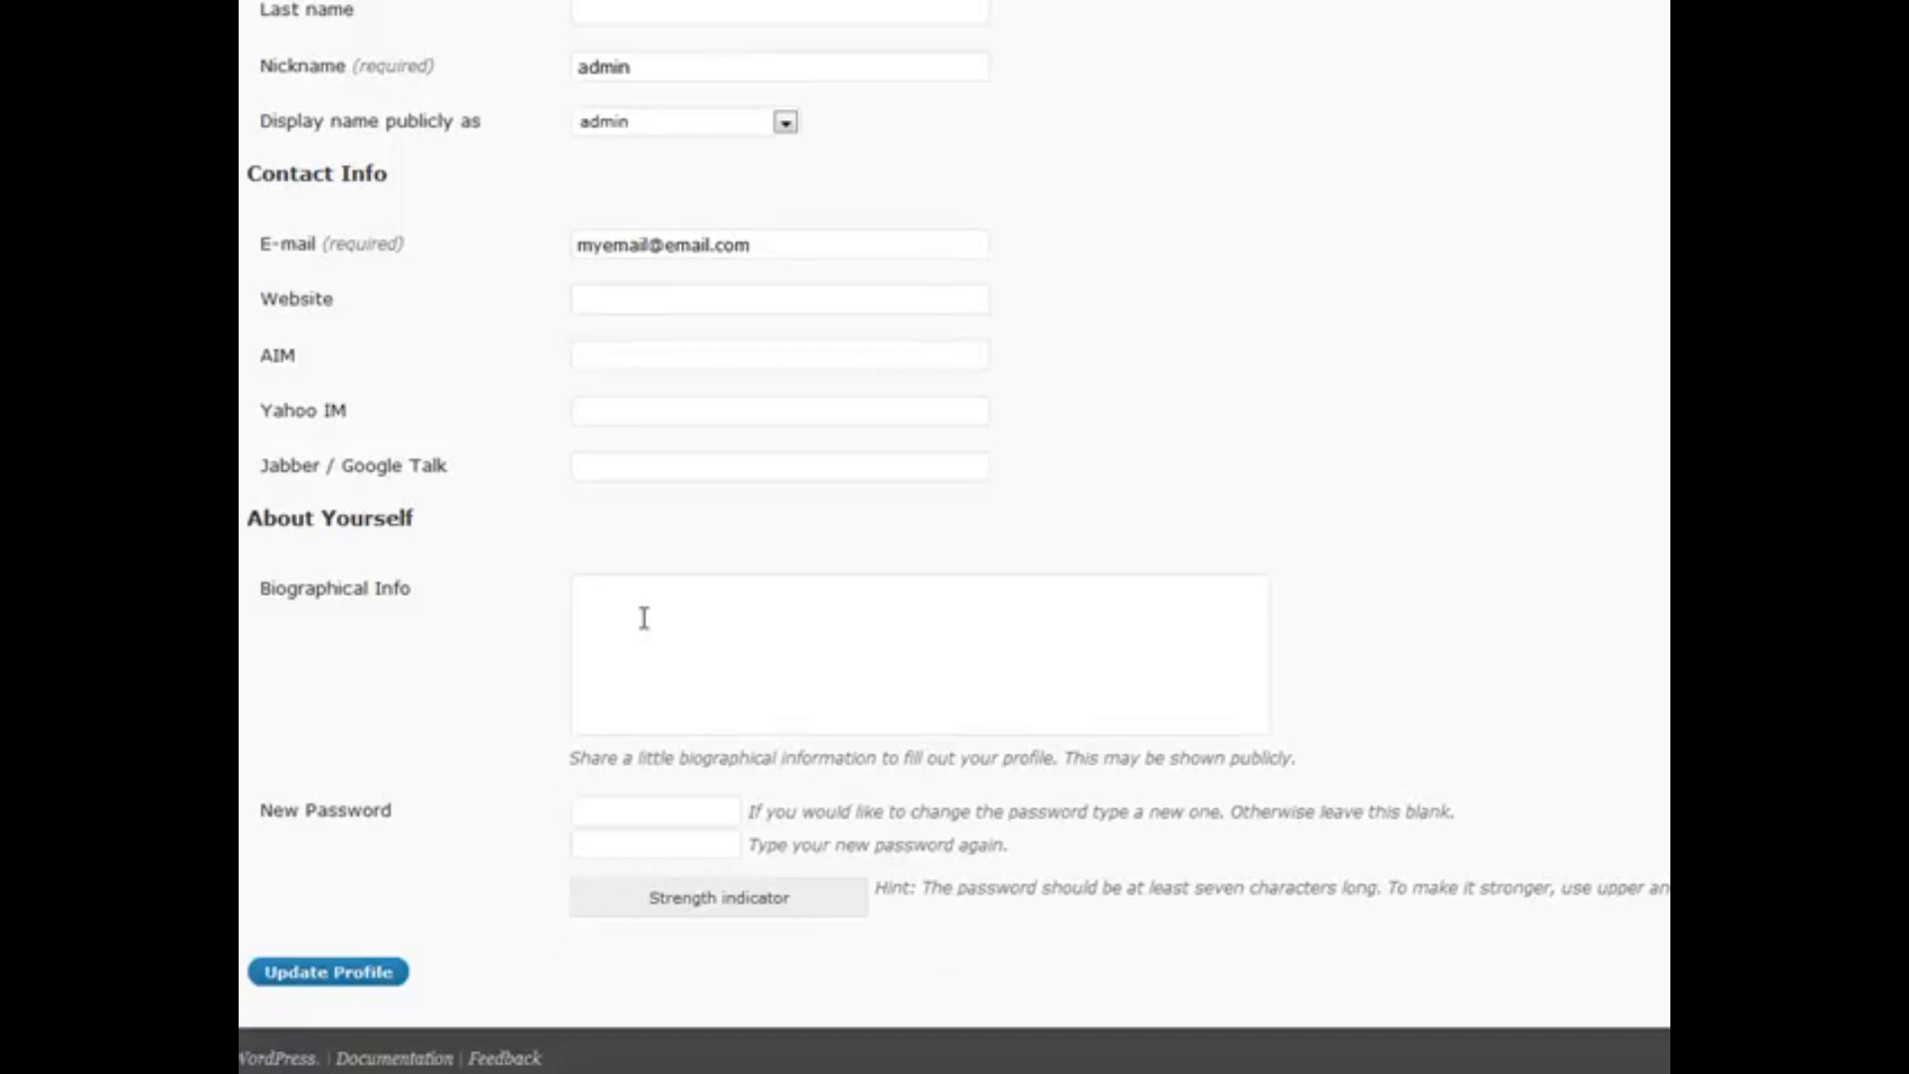
pyautogui.scroll(5, 734, 261)
pyautogui.scroll(-5, 734, 261)
pyautogui.scroll(6, 512, 673)
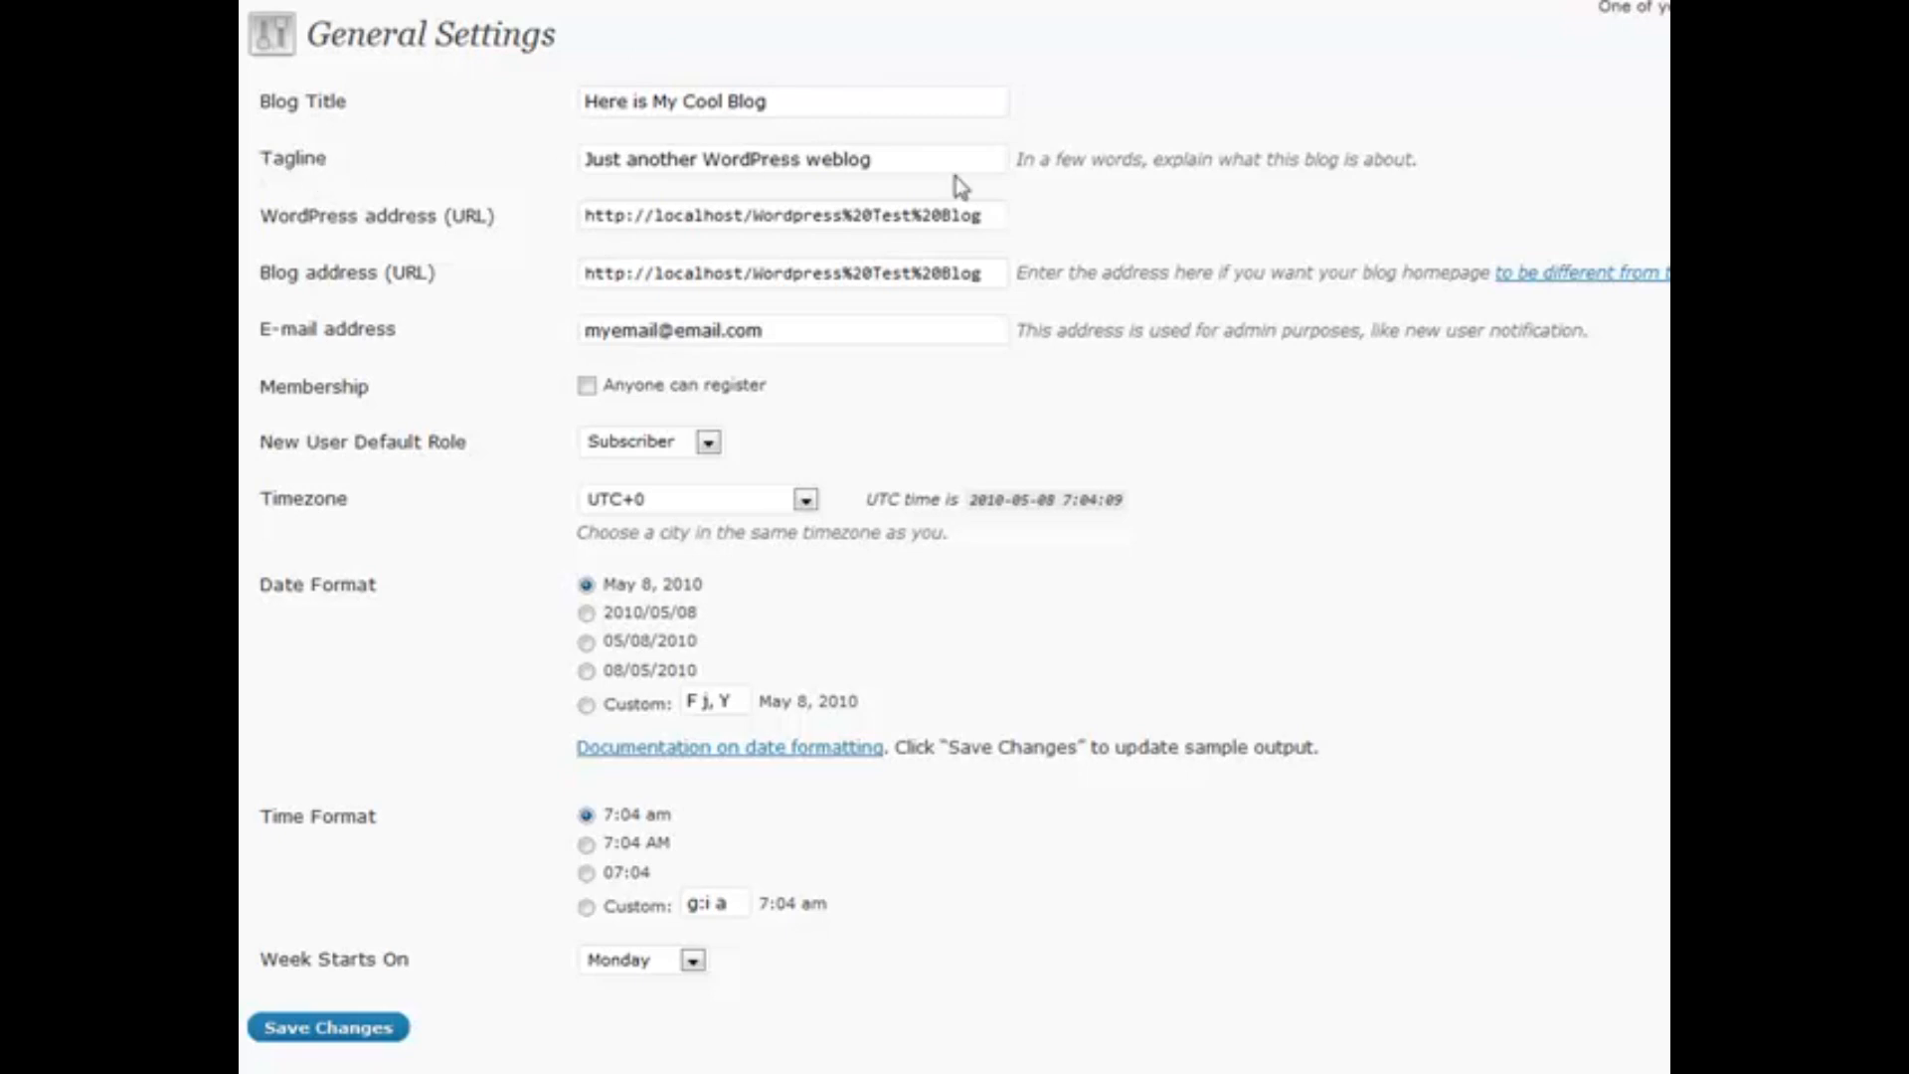
# Place the cursor at the end of the Tagline, then open the New User Default Role list
pyautogui.click(892, 158)
pyautogui.scroll(-1, 416, 328)
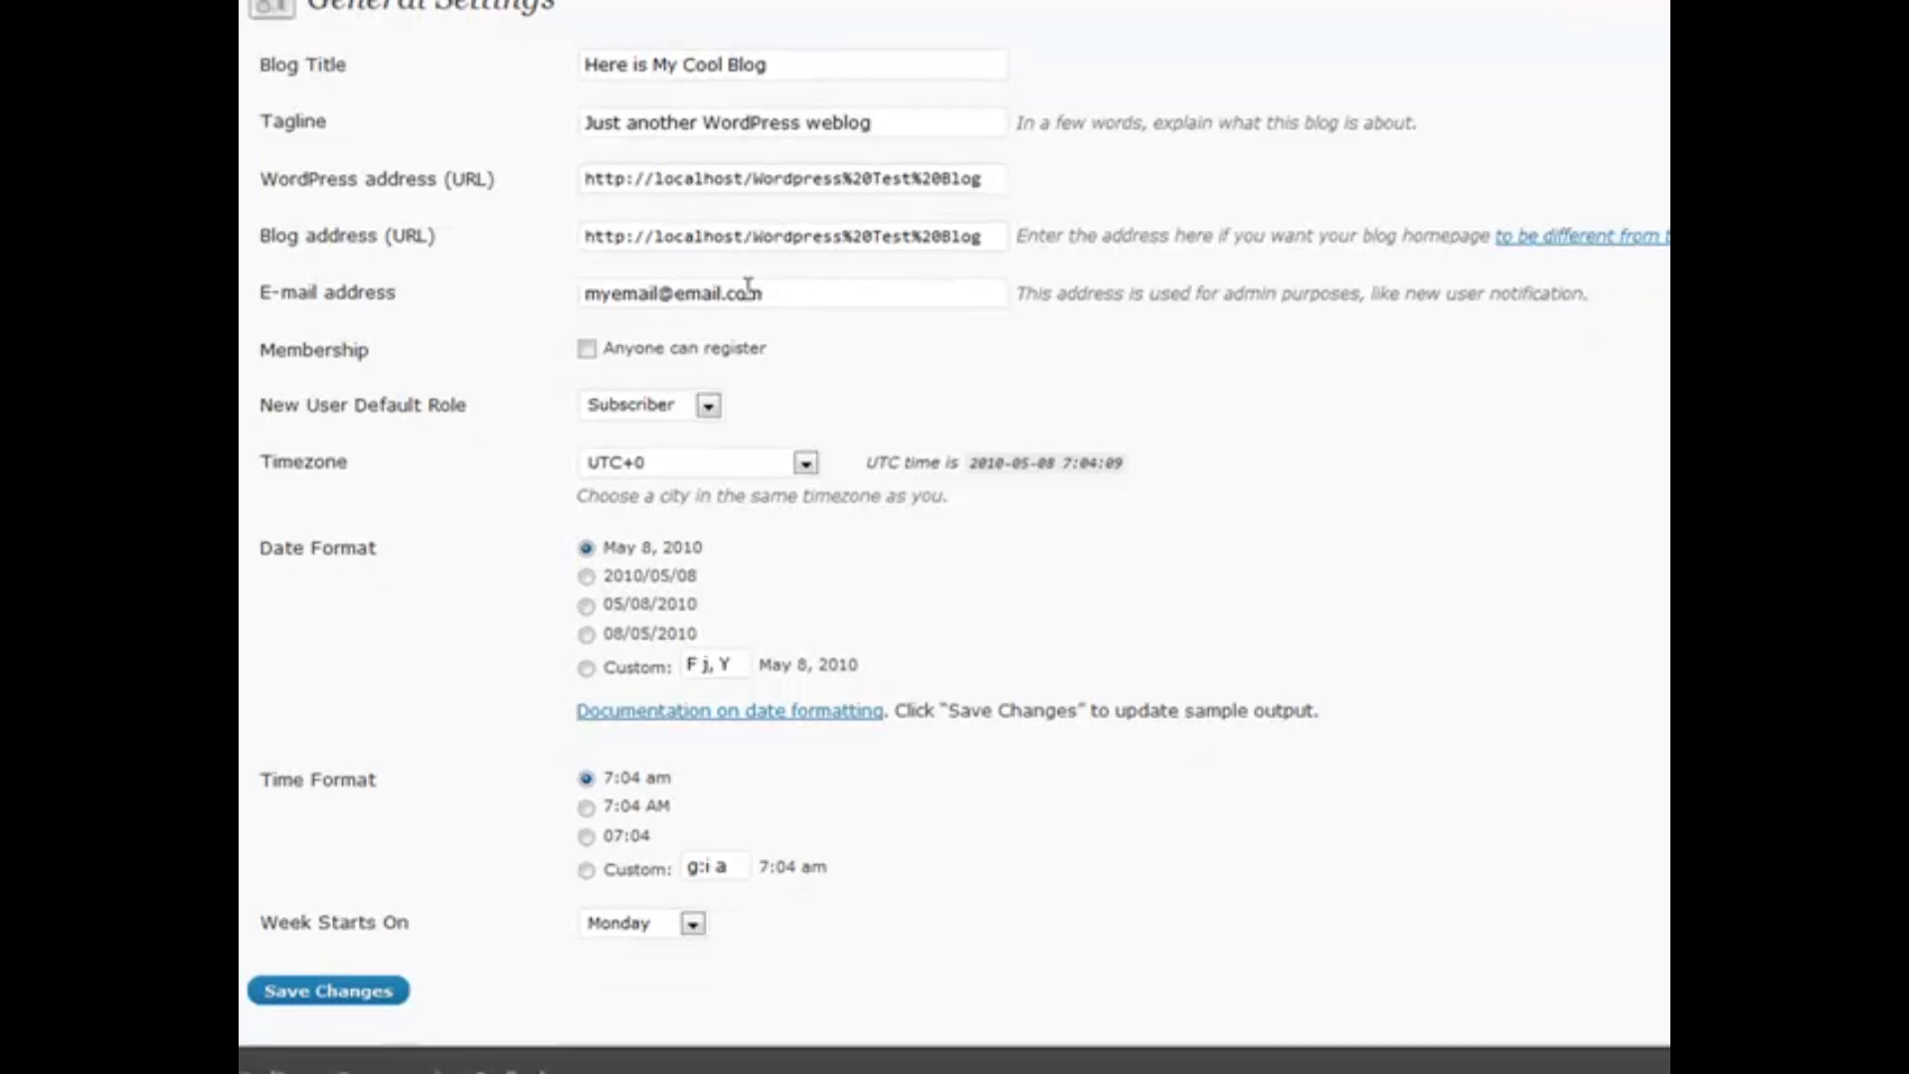
pyautogui.scroll(1, 500, 339)
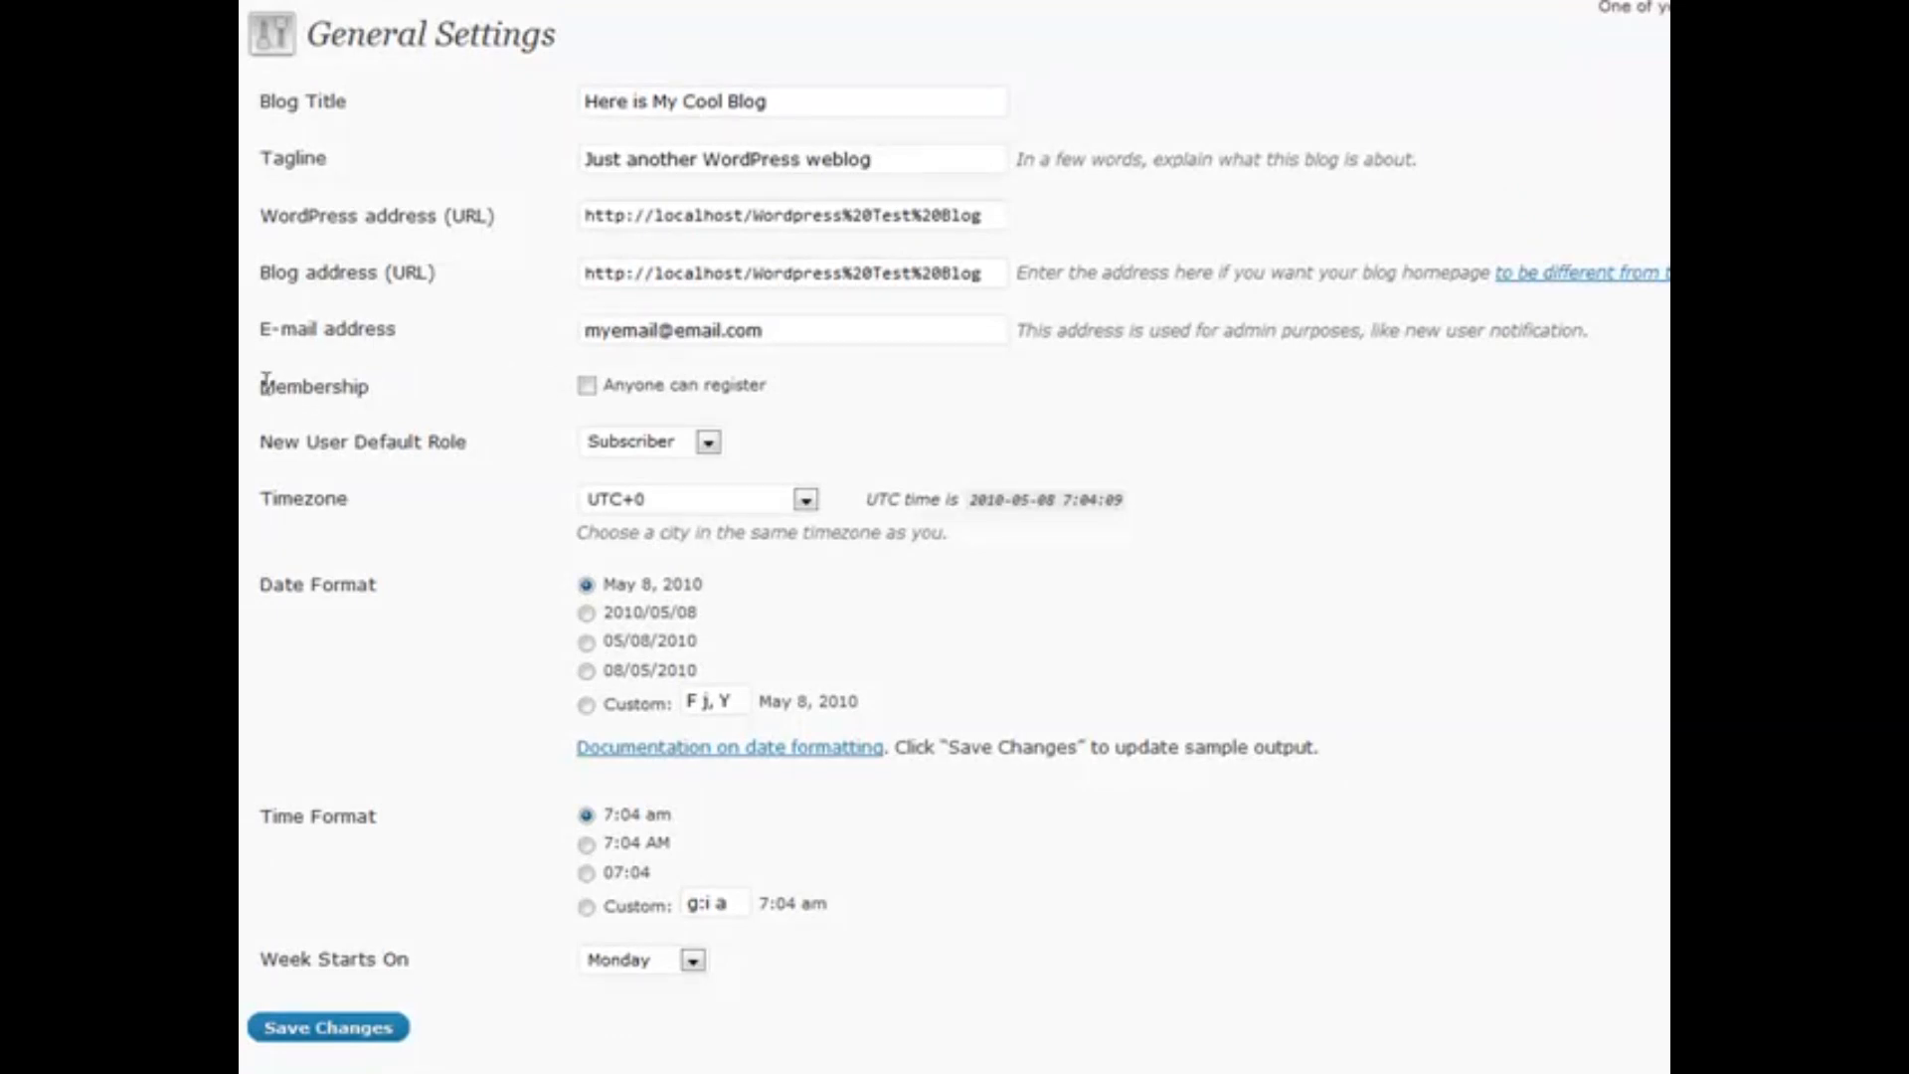
pyautogui.click(587, 386)
# Dismiss the New User Default Role choices, keeping Subscriber as the default
pyautogui.click(715, 446)
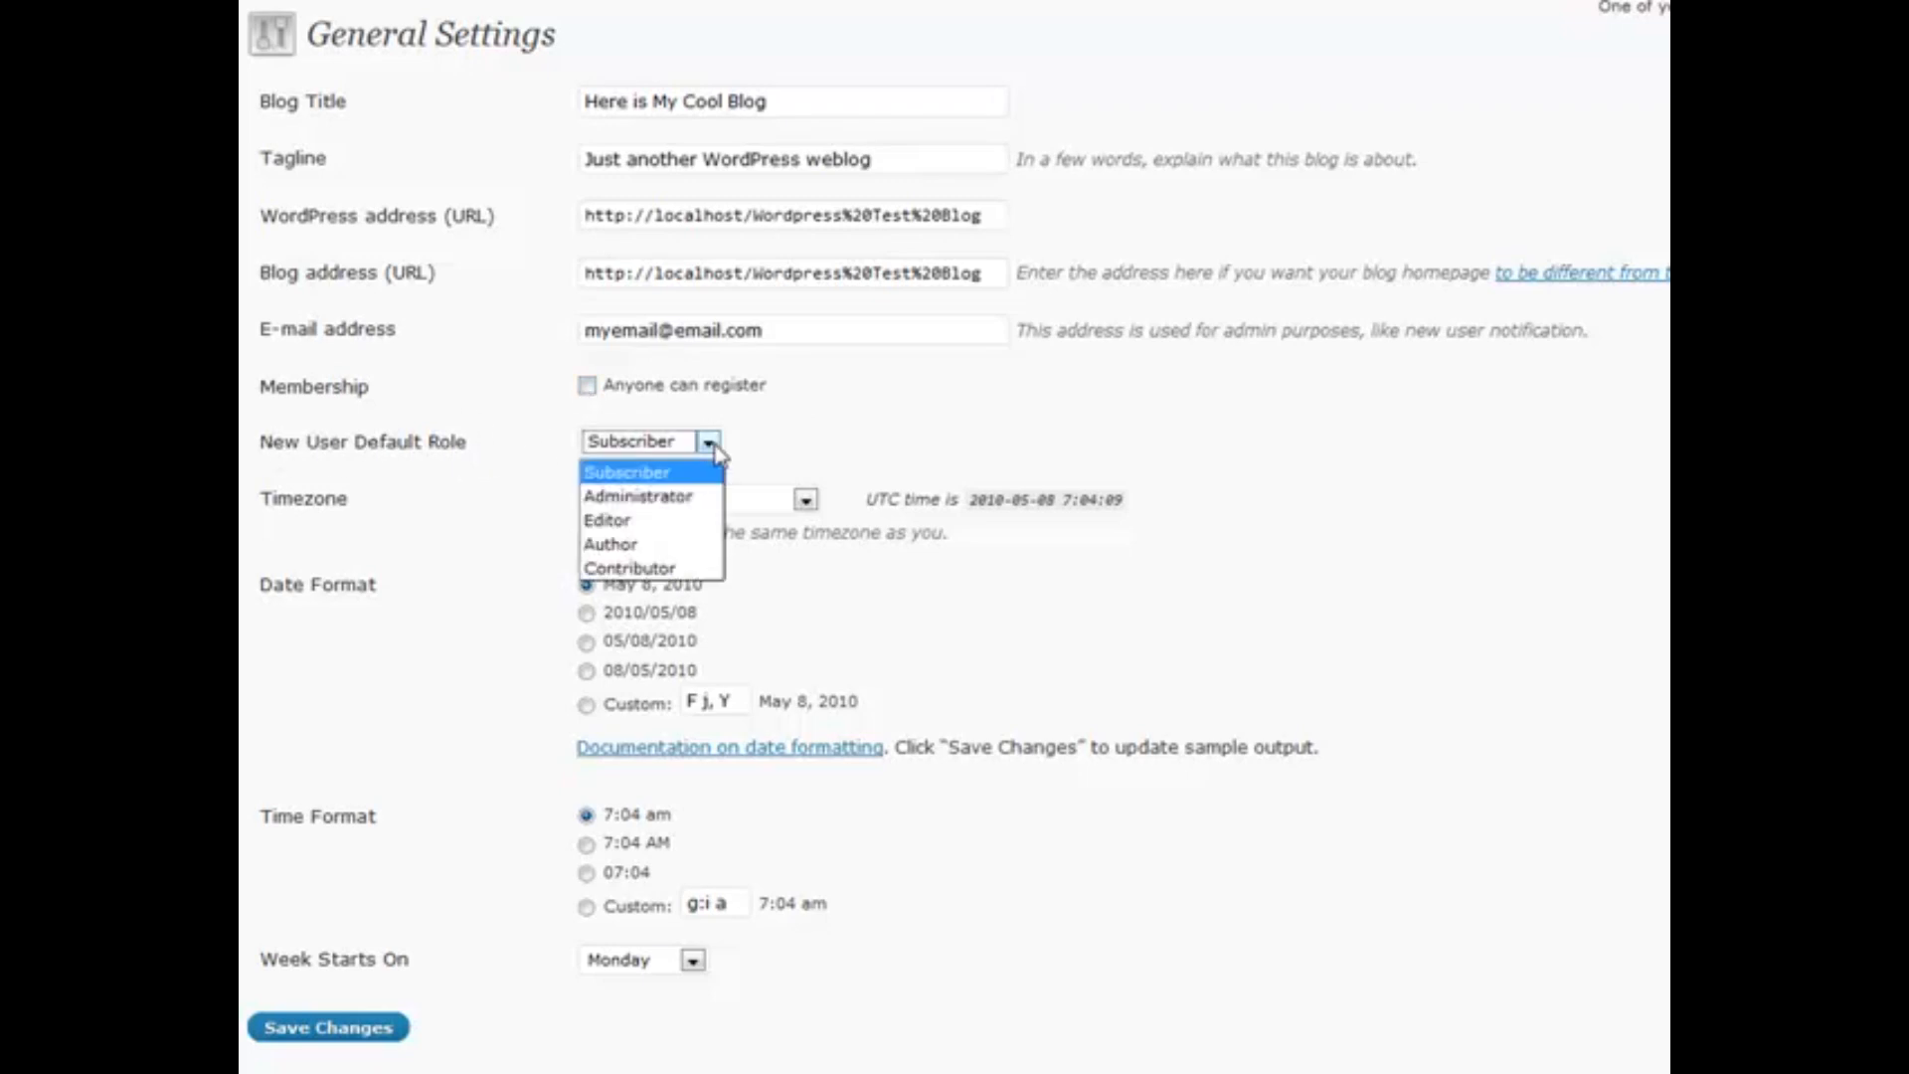
pyautogui.click(715, 446)
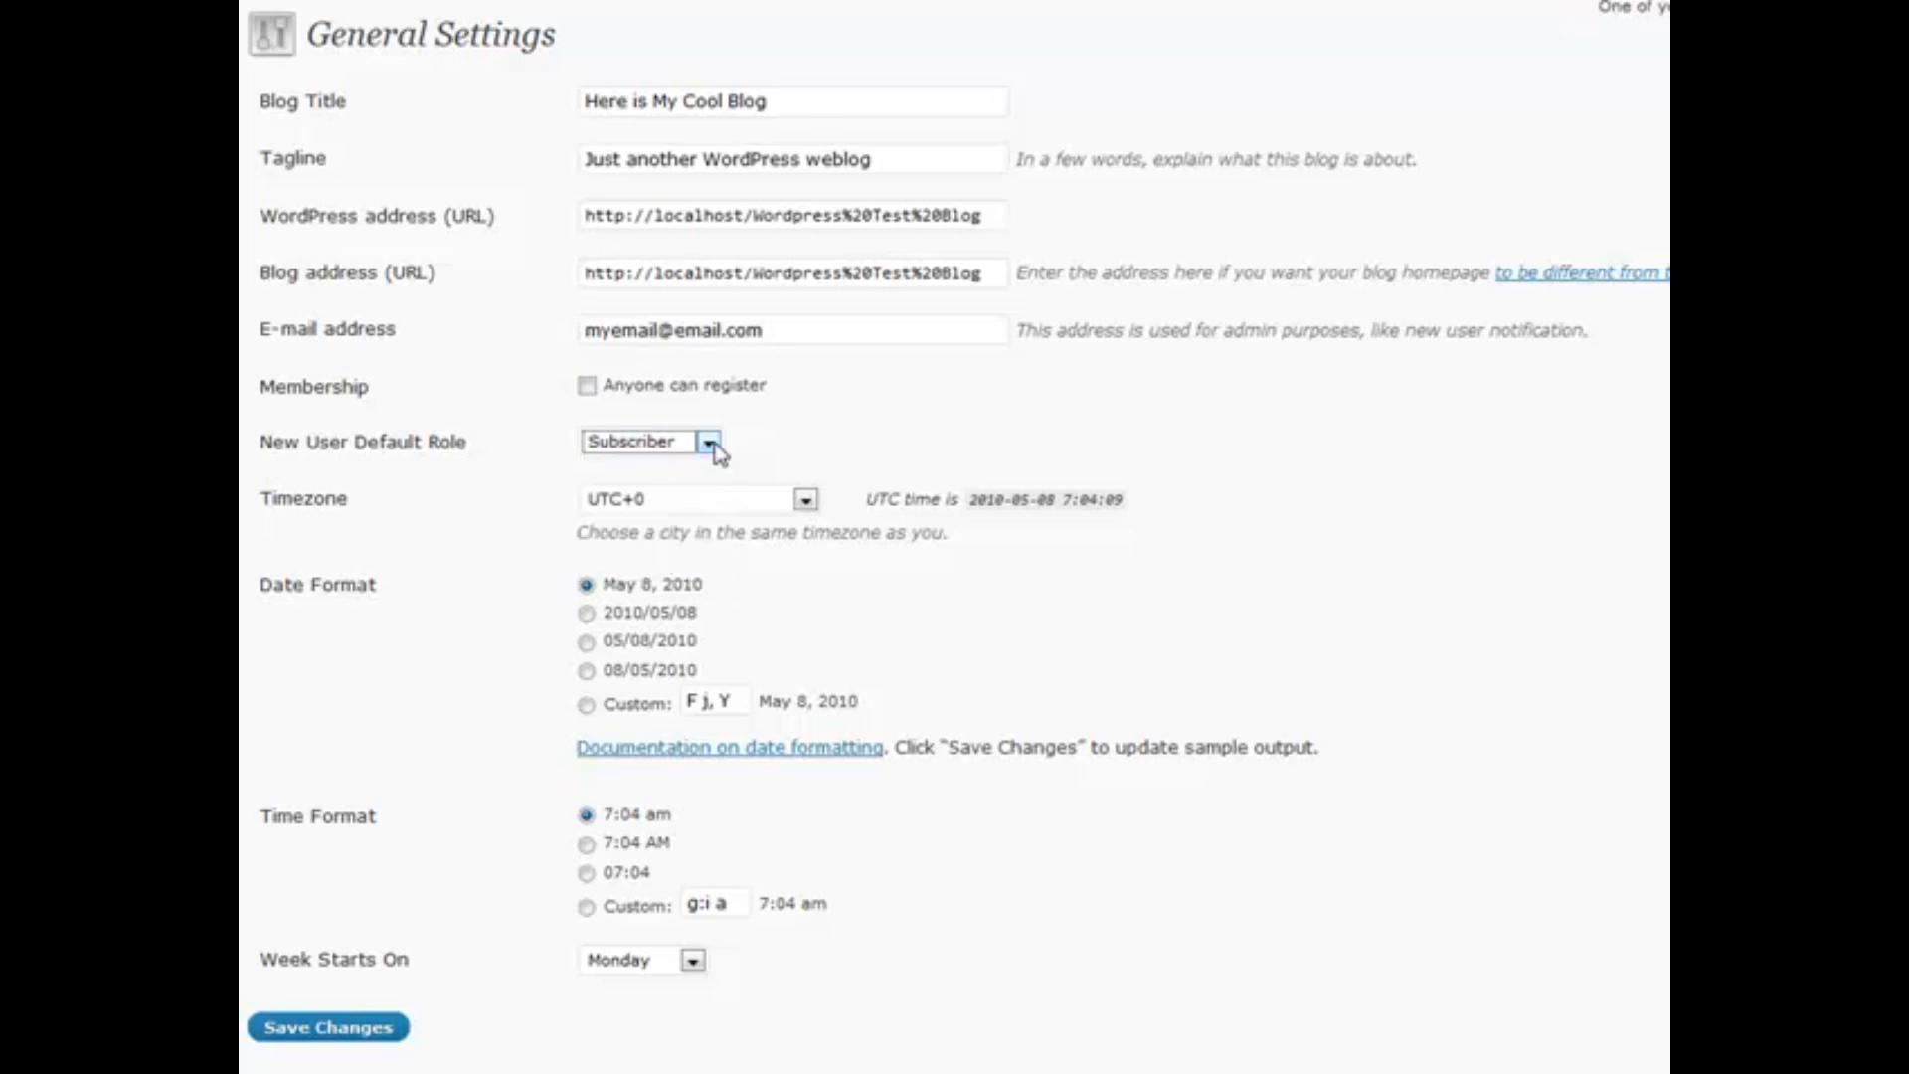
pyautogui.click(781, 452)
pyautogui.moveTo(870, 508)
pyautogui.scroll(-1, 507, 885)
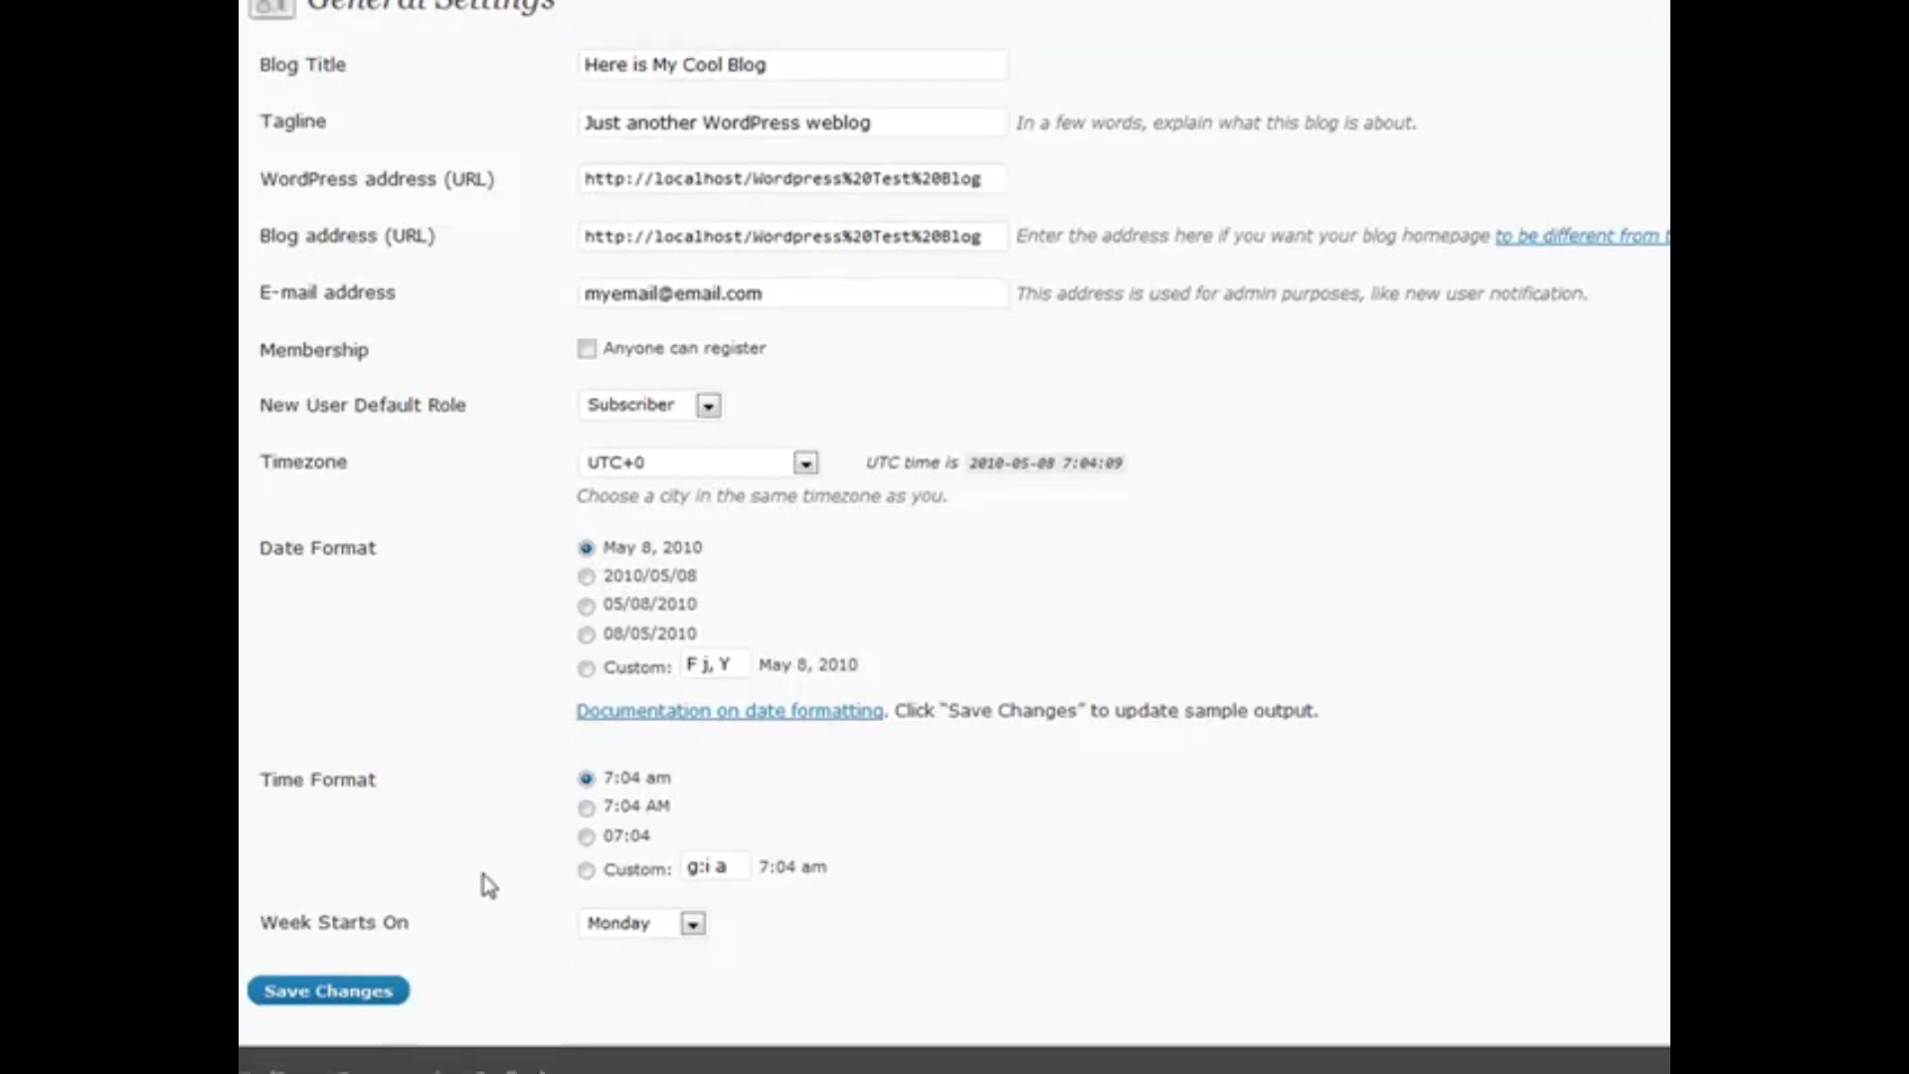
# Switch the Week Starts On dropdown from Monday to Sunday, leaving the change unsaved
pyautogui.click(693, 930)
pyautogui.click(694, 951)
pyautogui.click(701, 922)
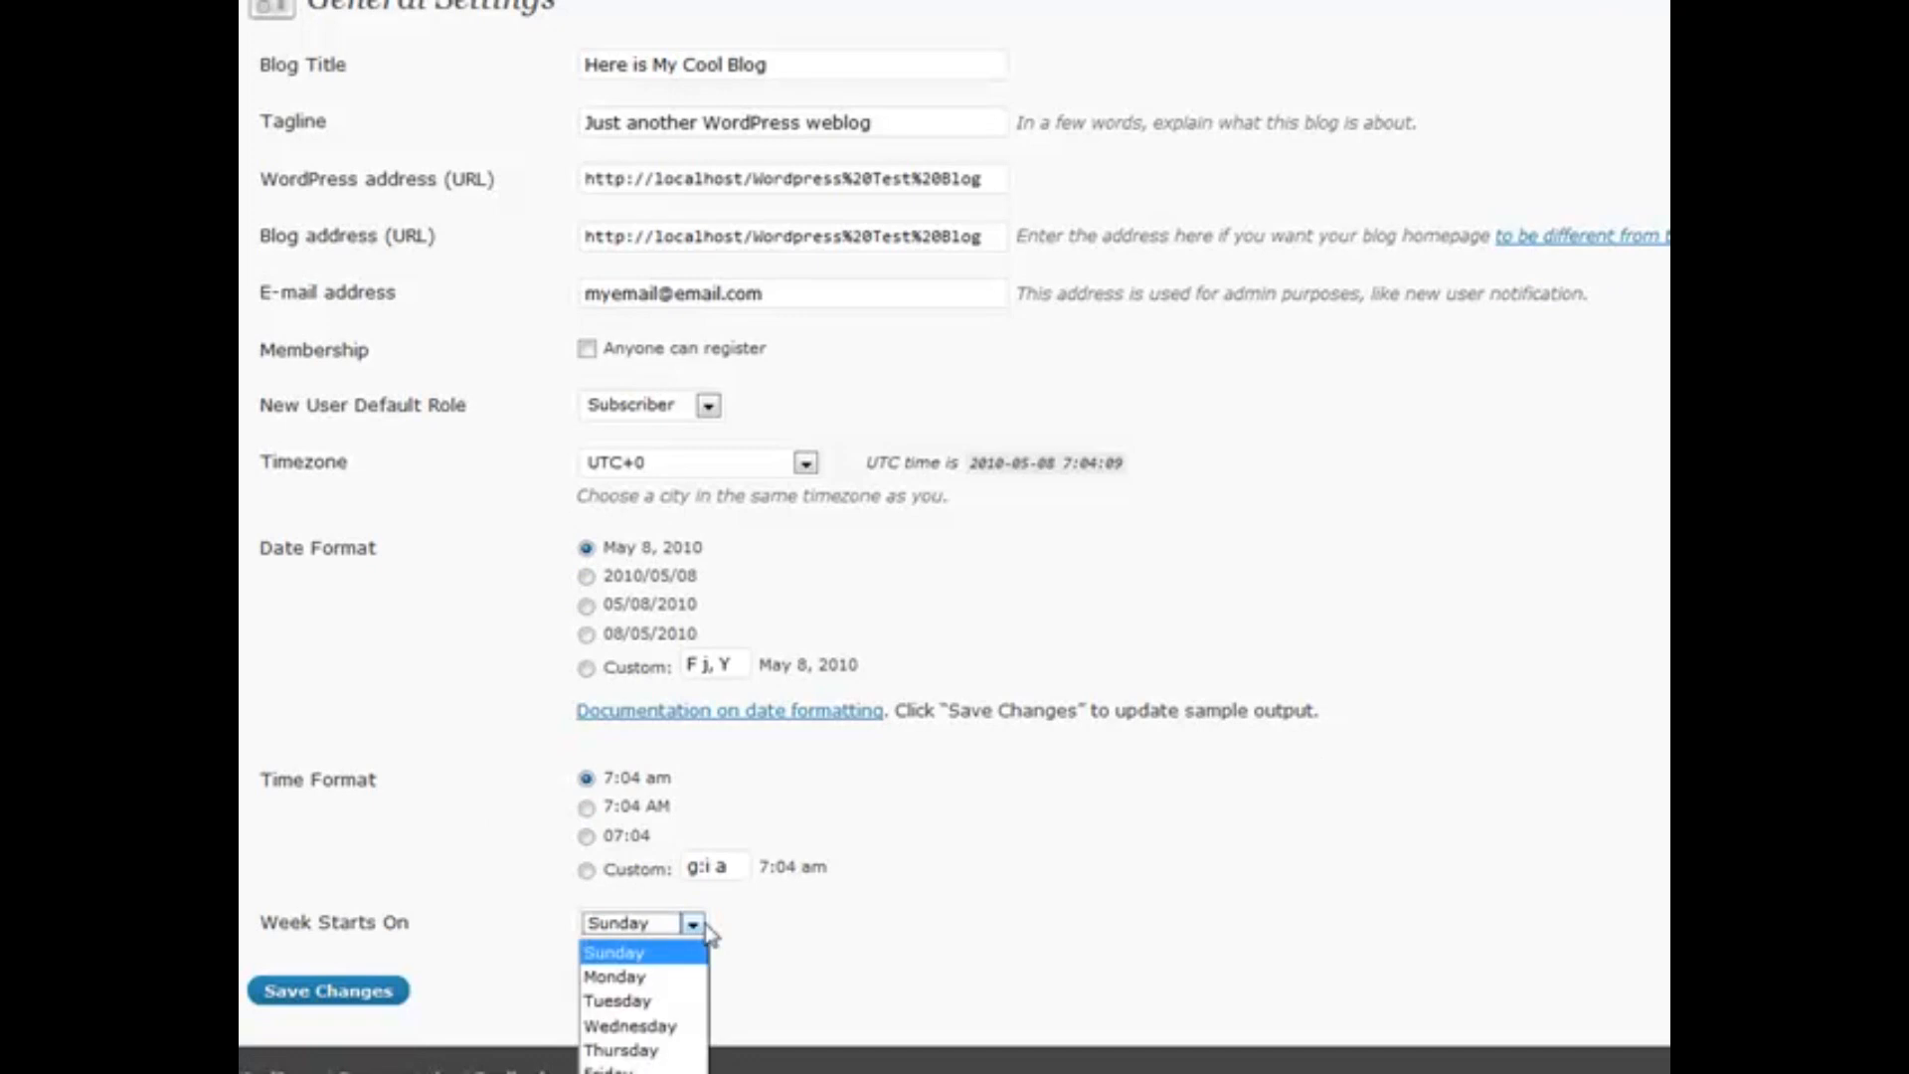
pyautogui.click(691, 978)
pyautogui.click(692, 925)
pyautogui.click(694, 952)
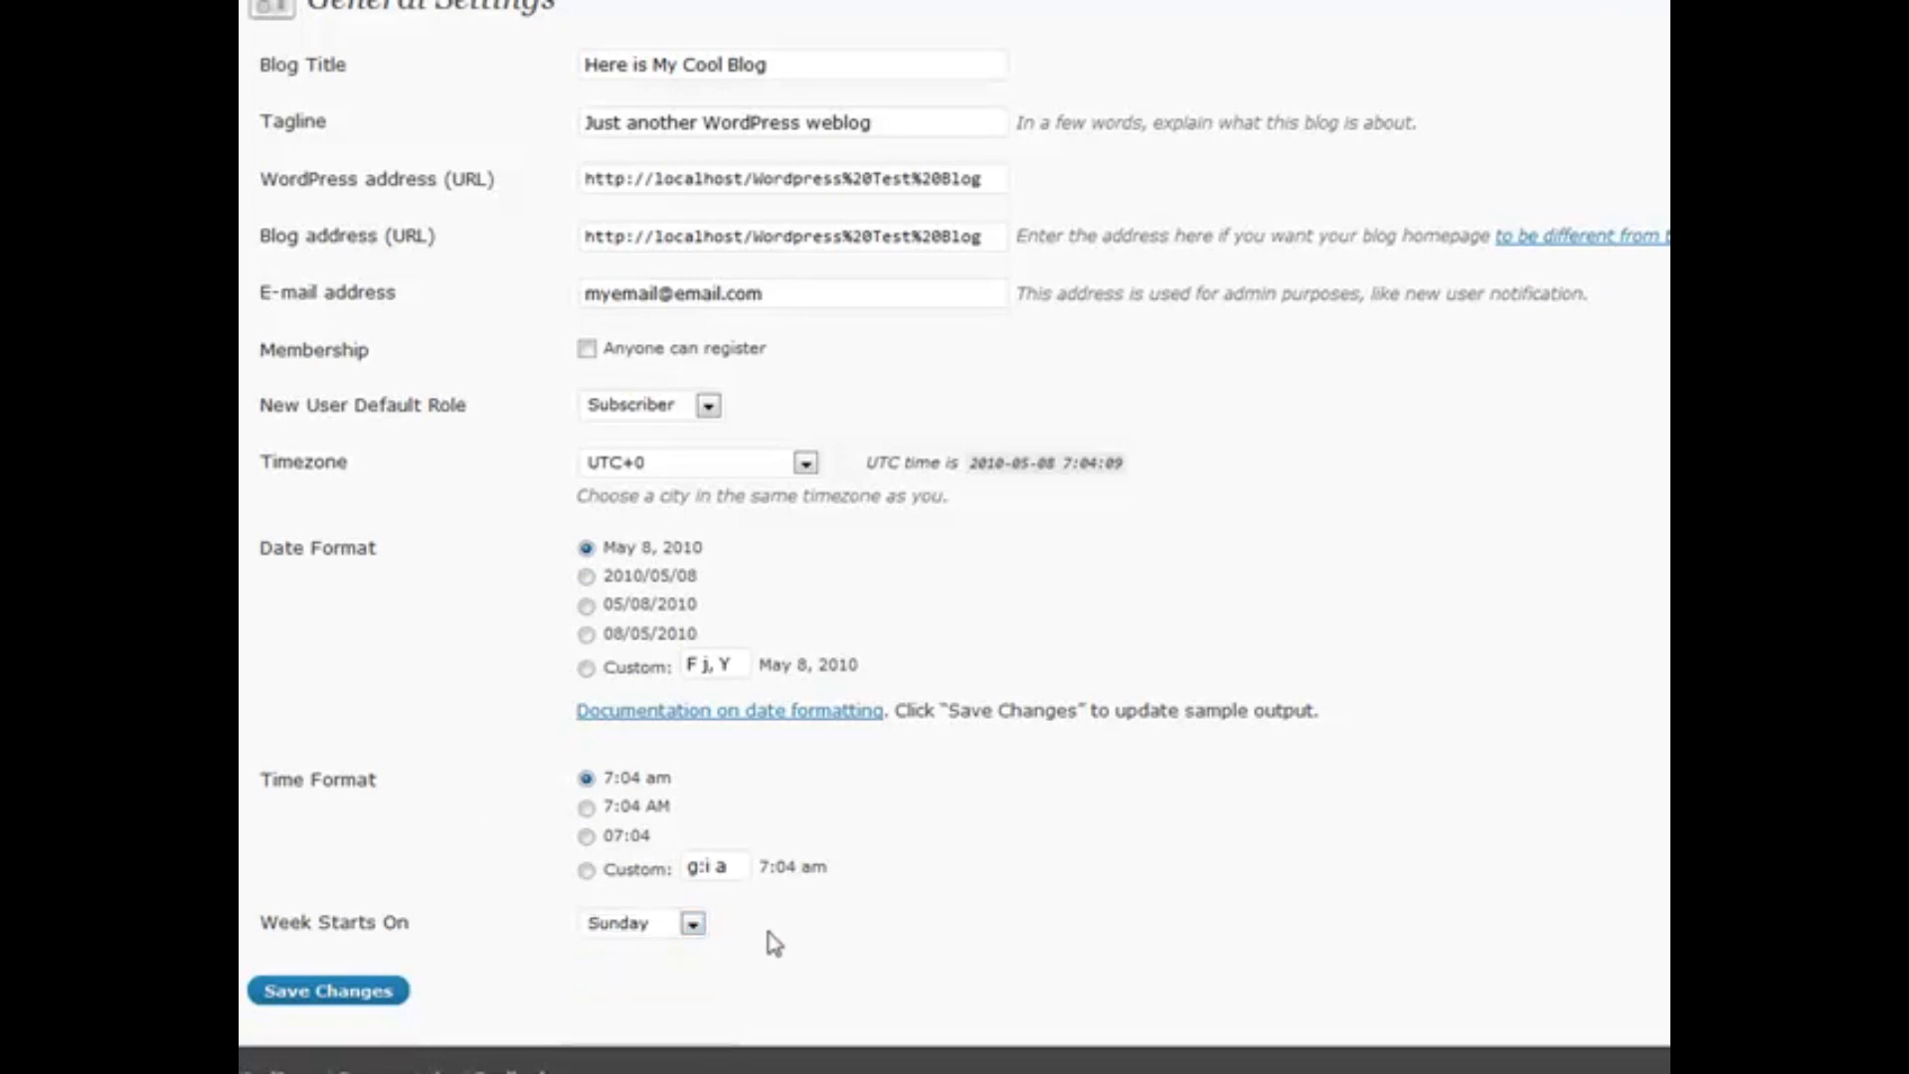
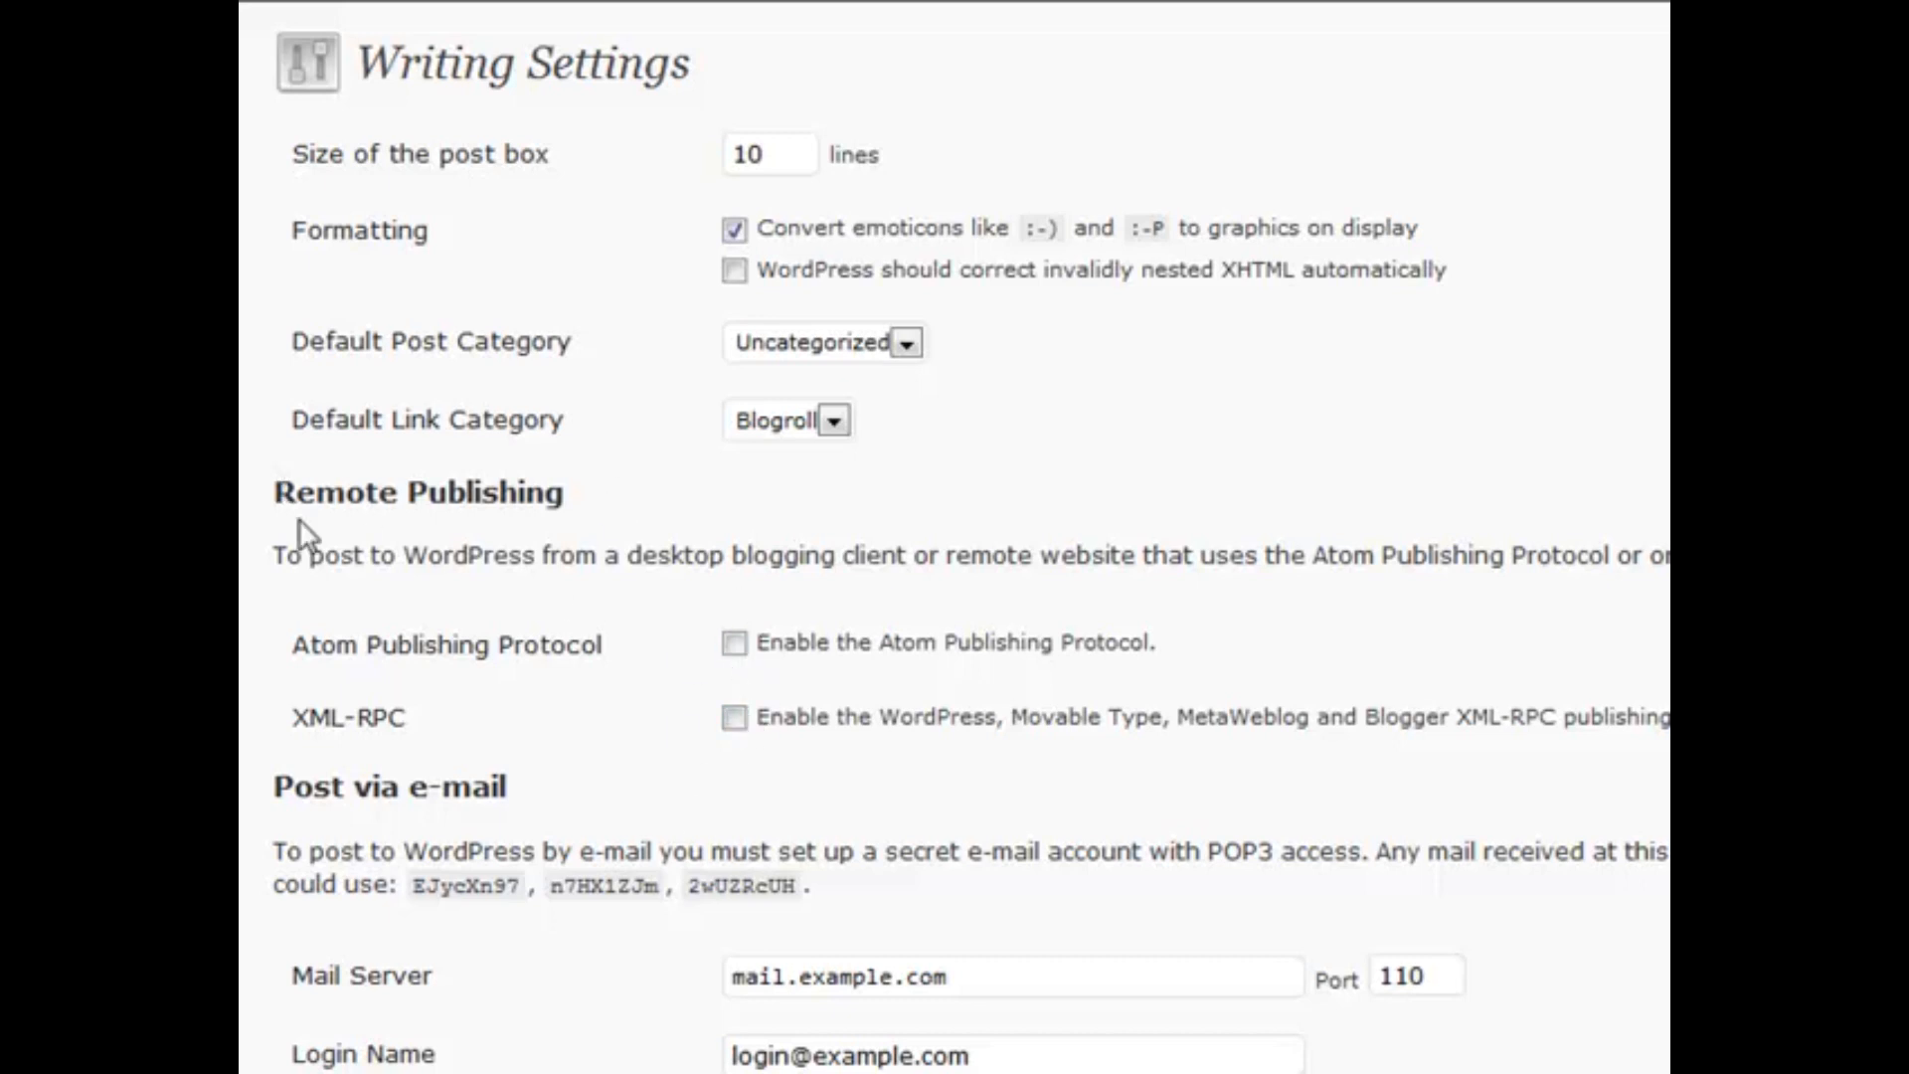
# Highlight the Remote Publishing heading and place the caret in the Update Services list
pyautogui.tripleClick(297, 487)
pyautogui.click(296, 485)
pyautogui.scroll(-2, 677, 654)
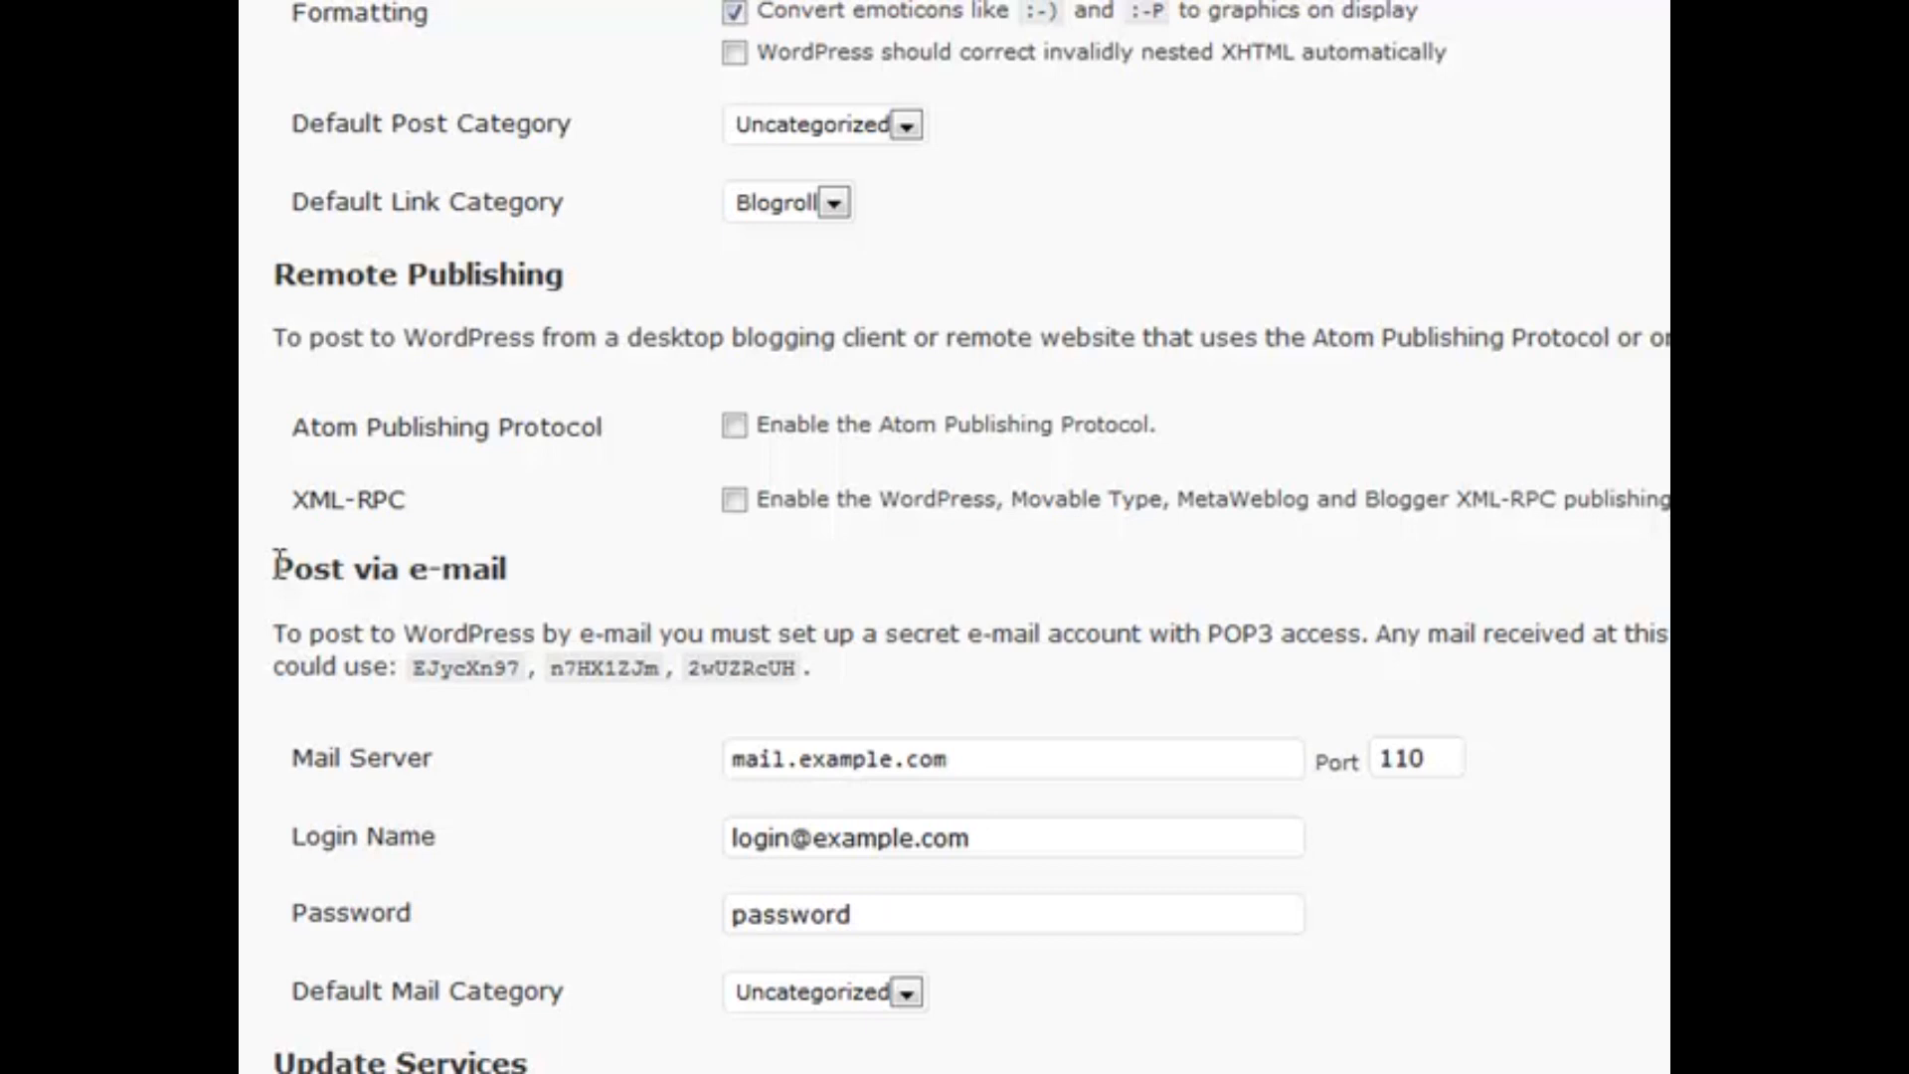
pyautogui.scroll(-5, 554, 348)
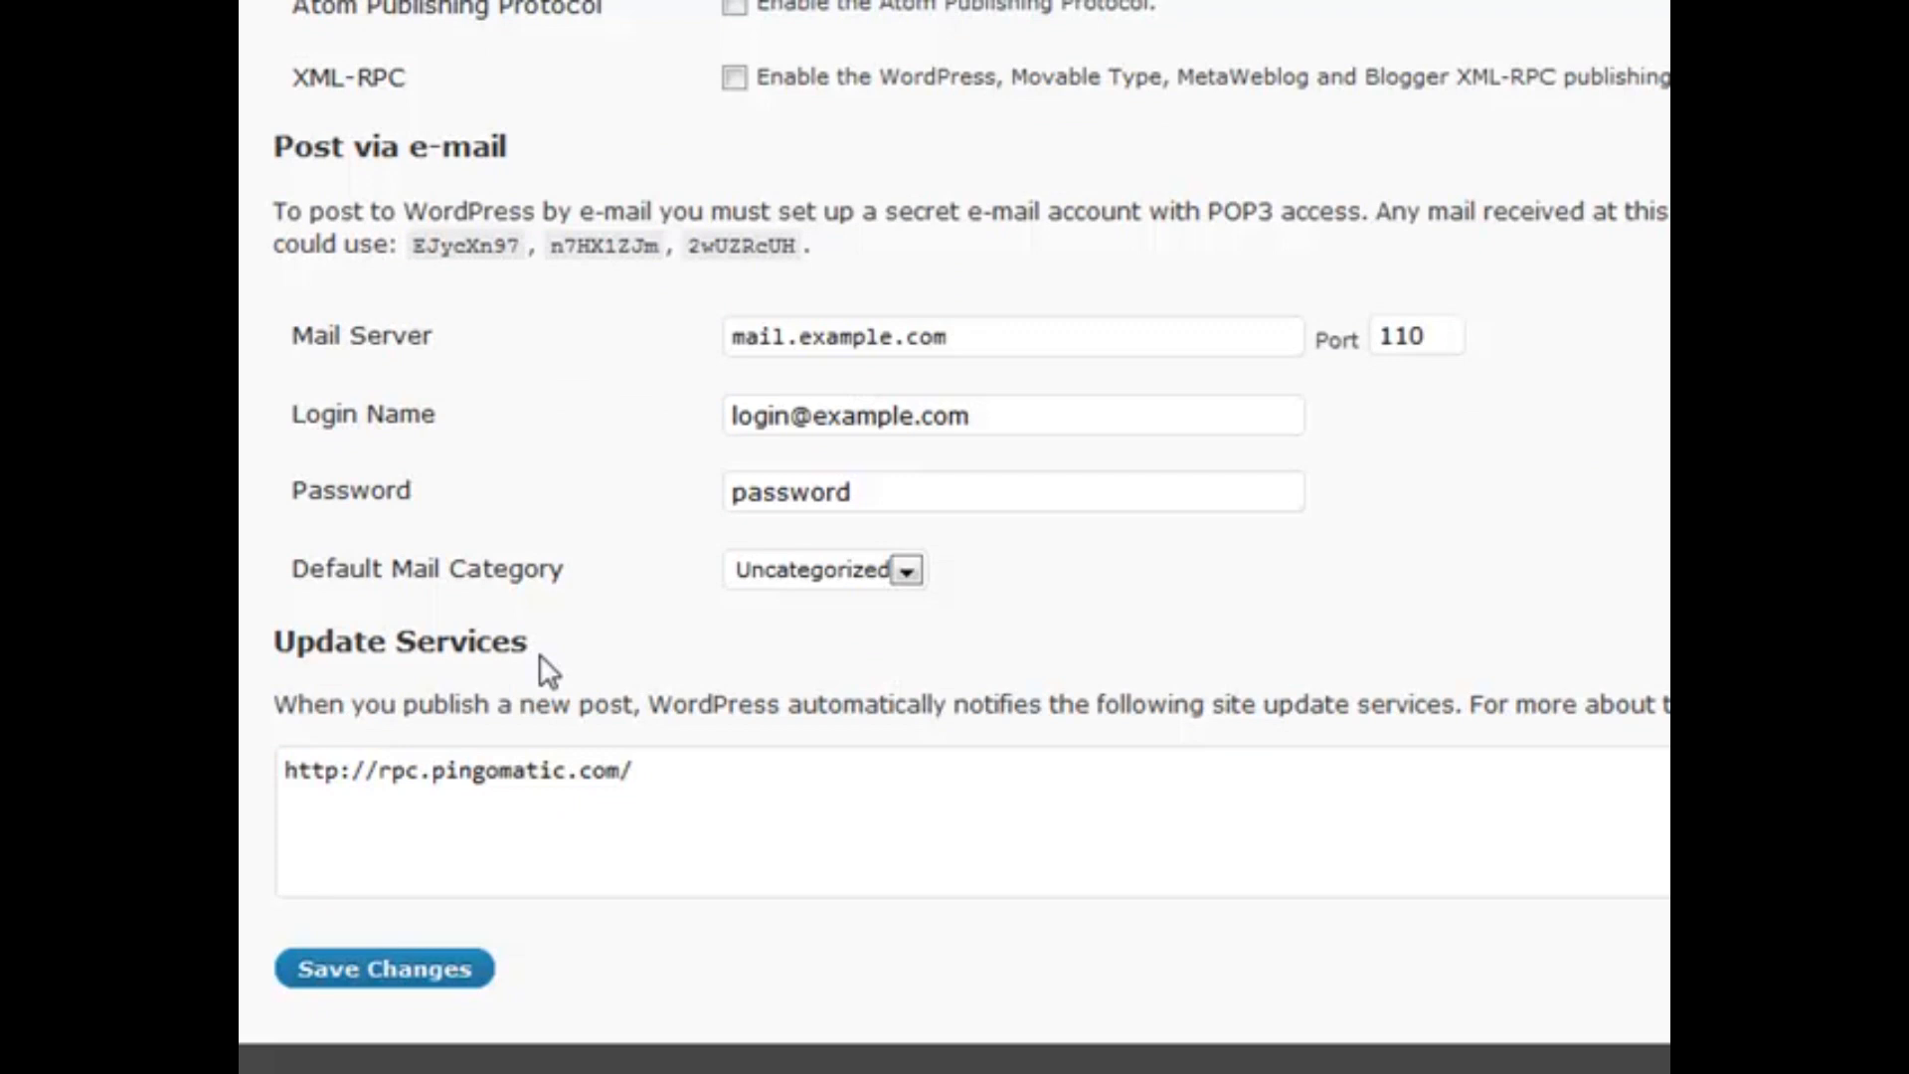
pyautogui.click(659, 775)
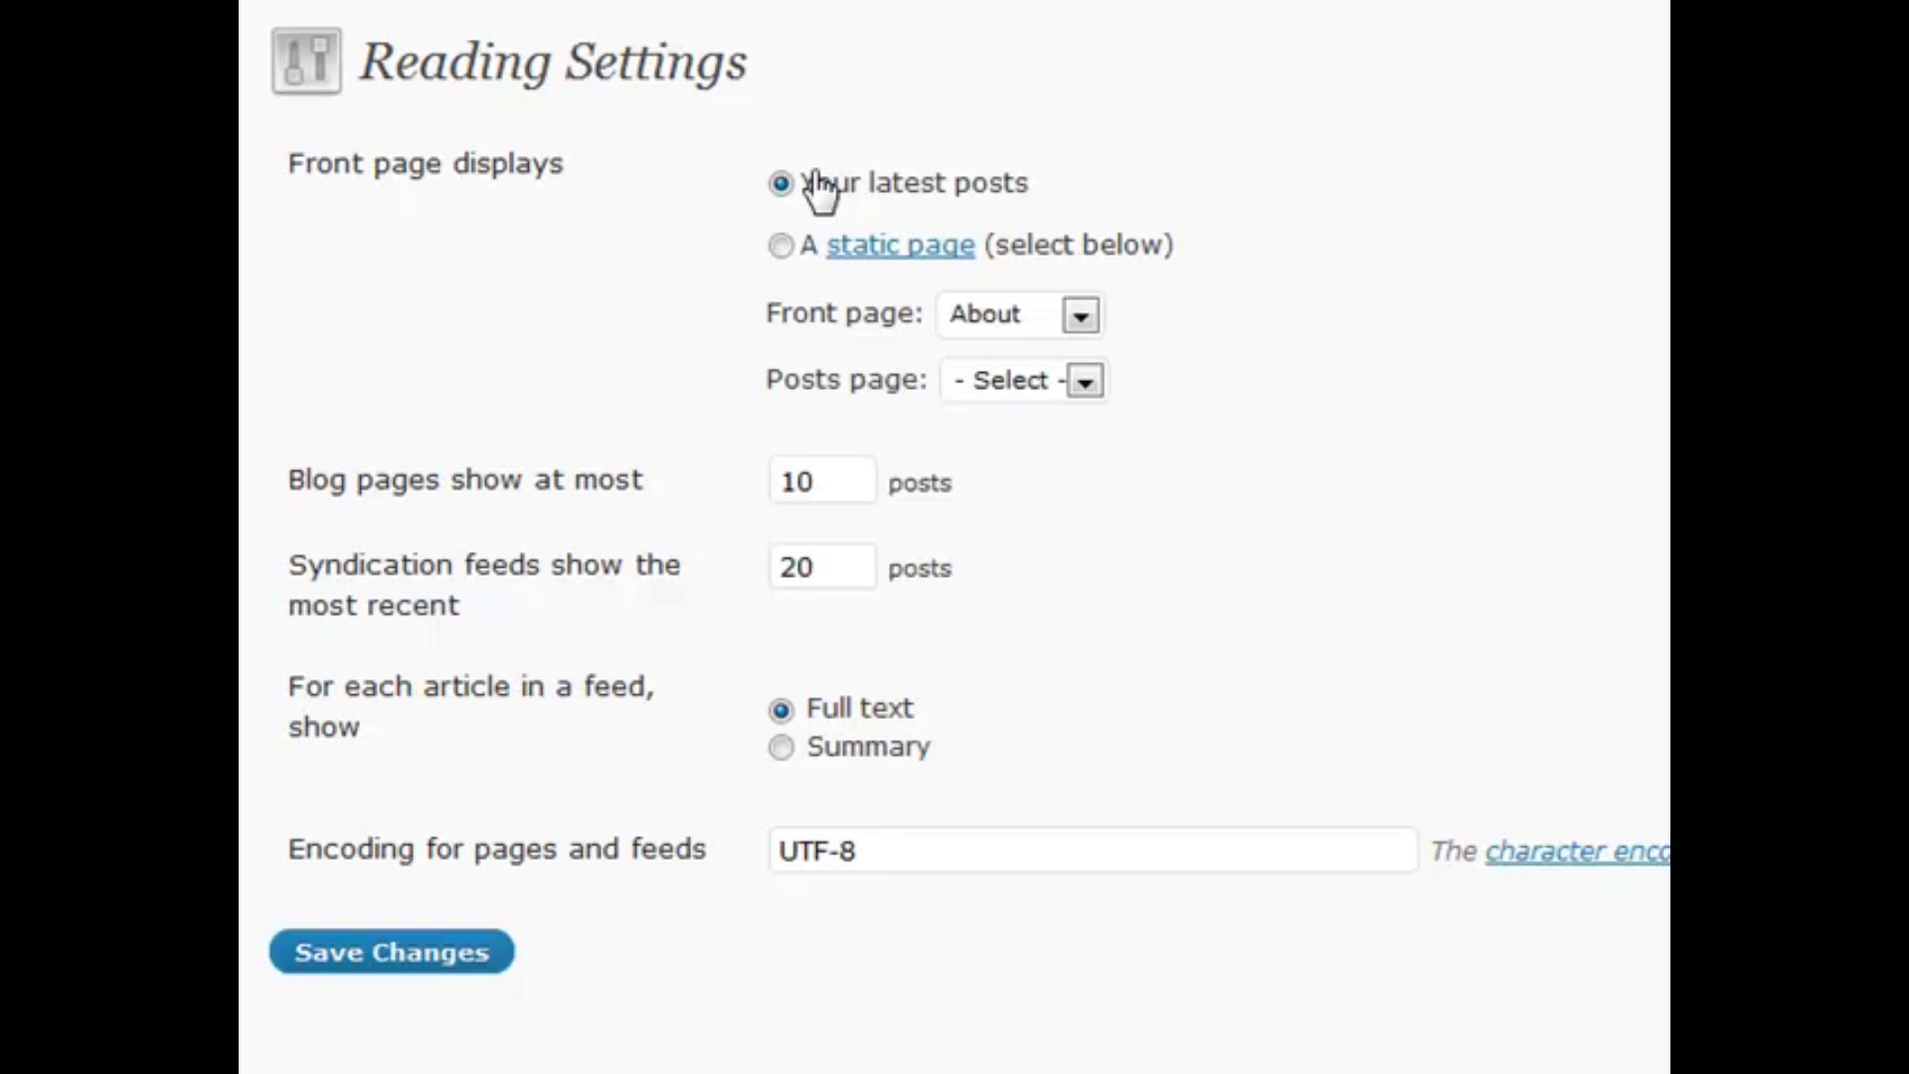
# Try a static About front page, then revert to Your latest posts with no page chosen
pyautogui.click(782, 245)
pyautogui.click(1070, 318)
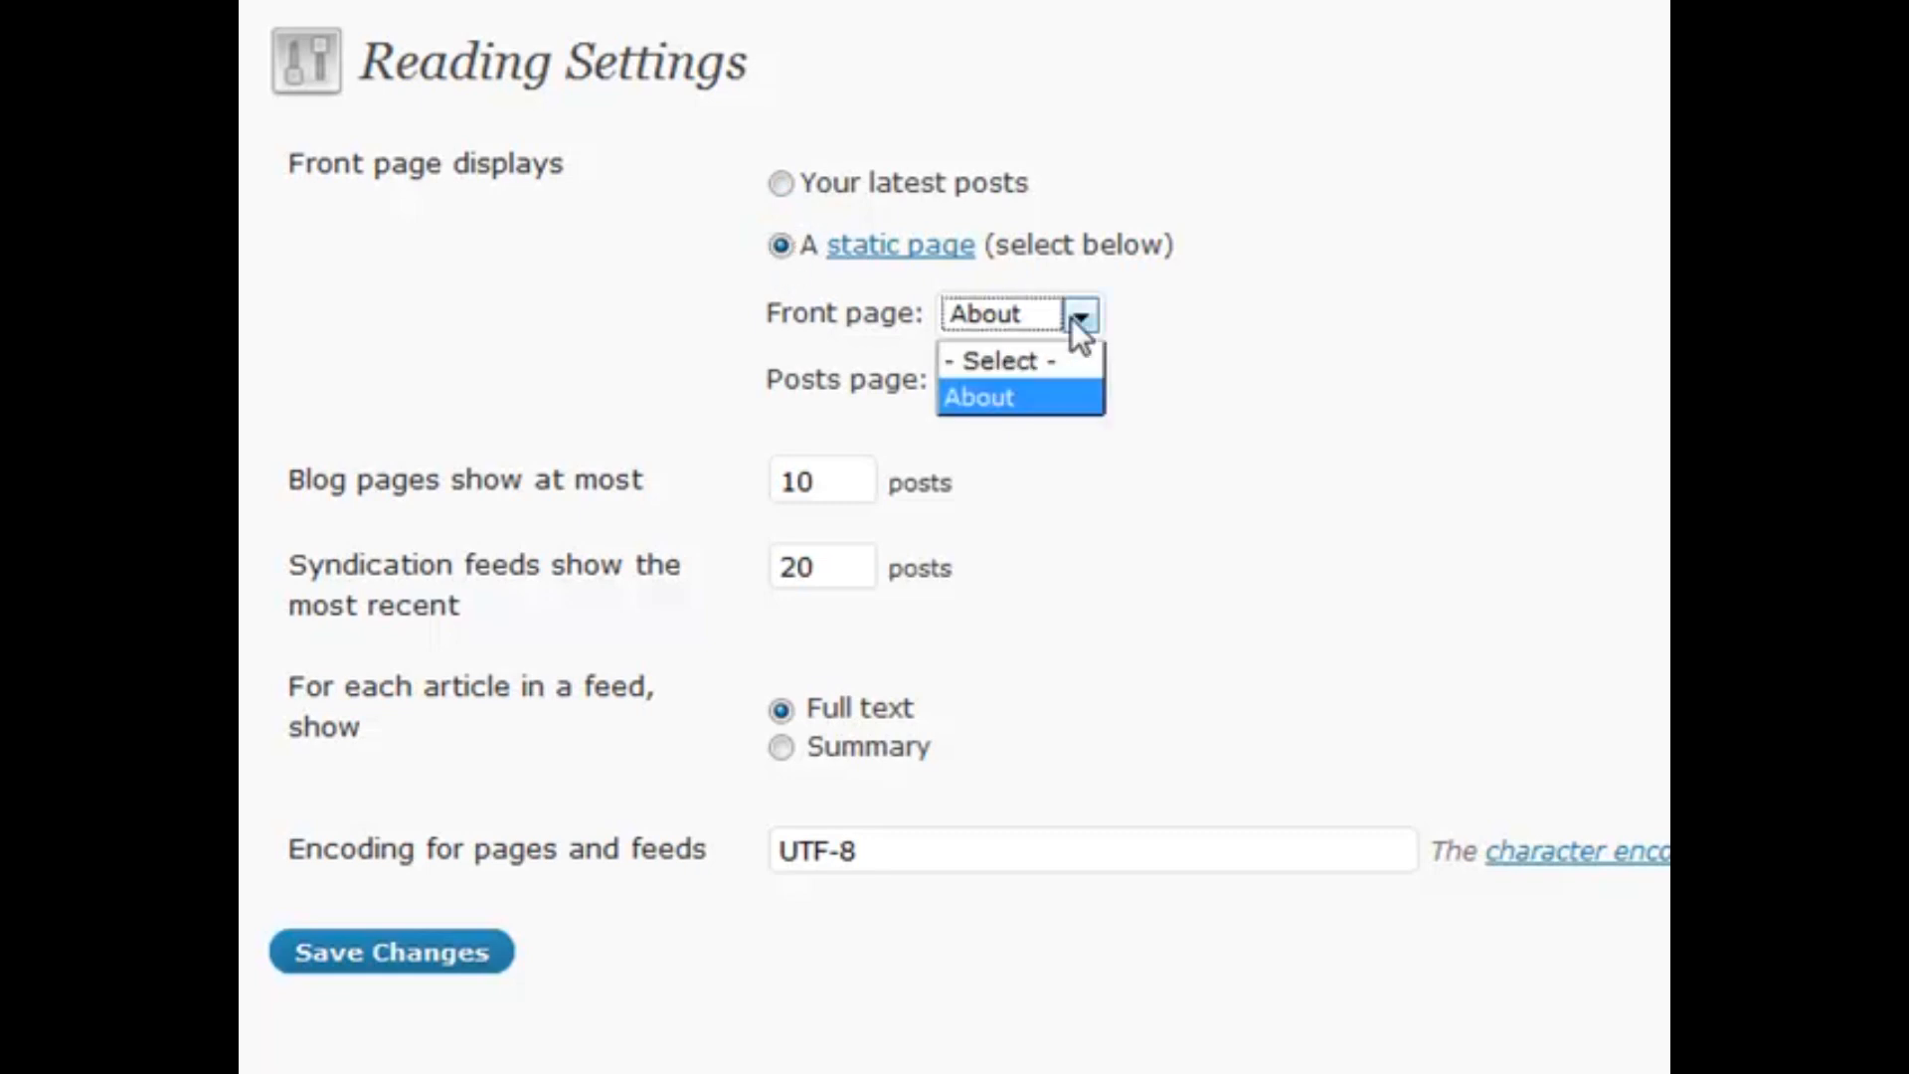
pyautogui.click(1054, 388)
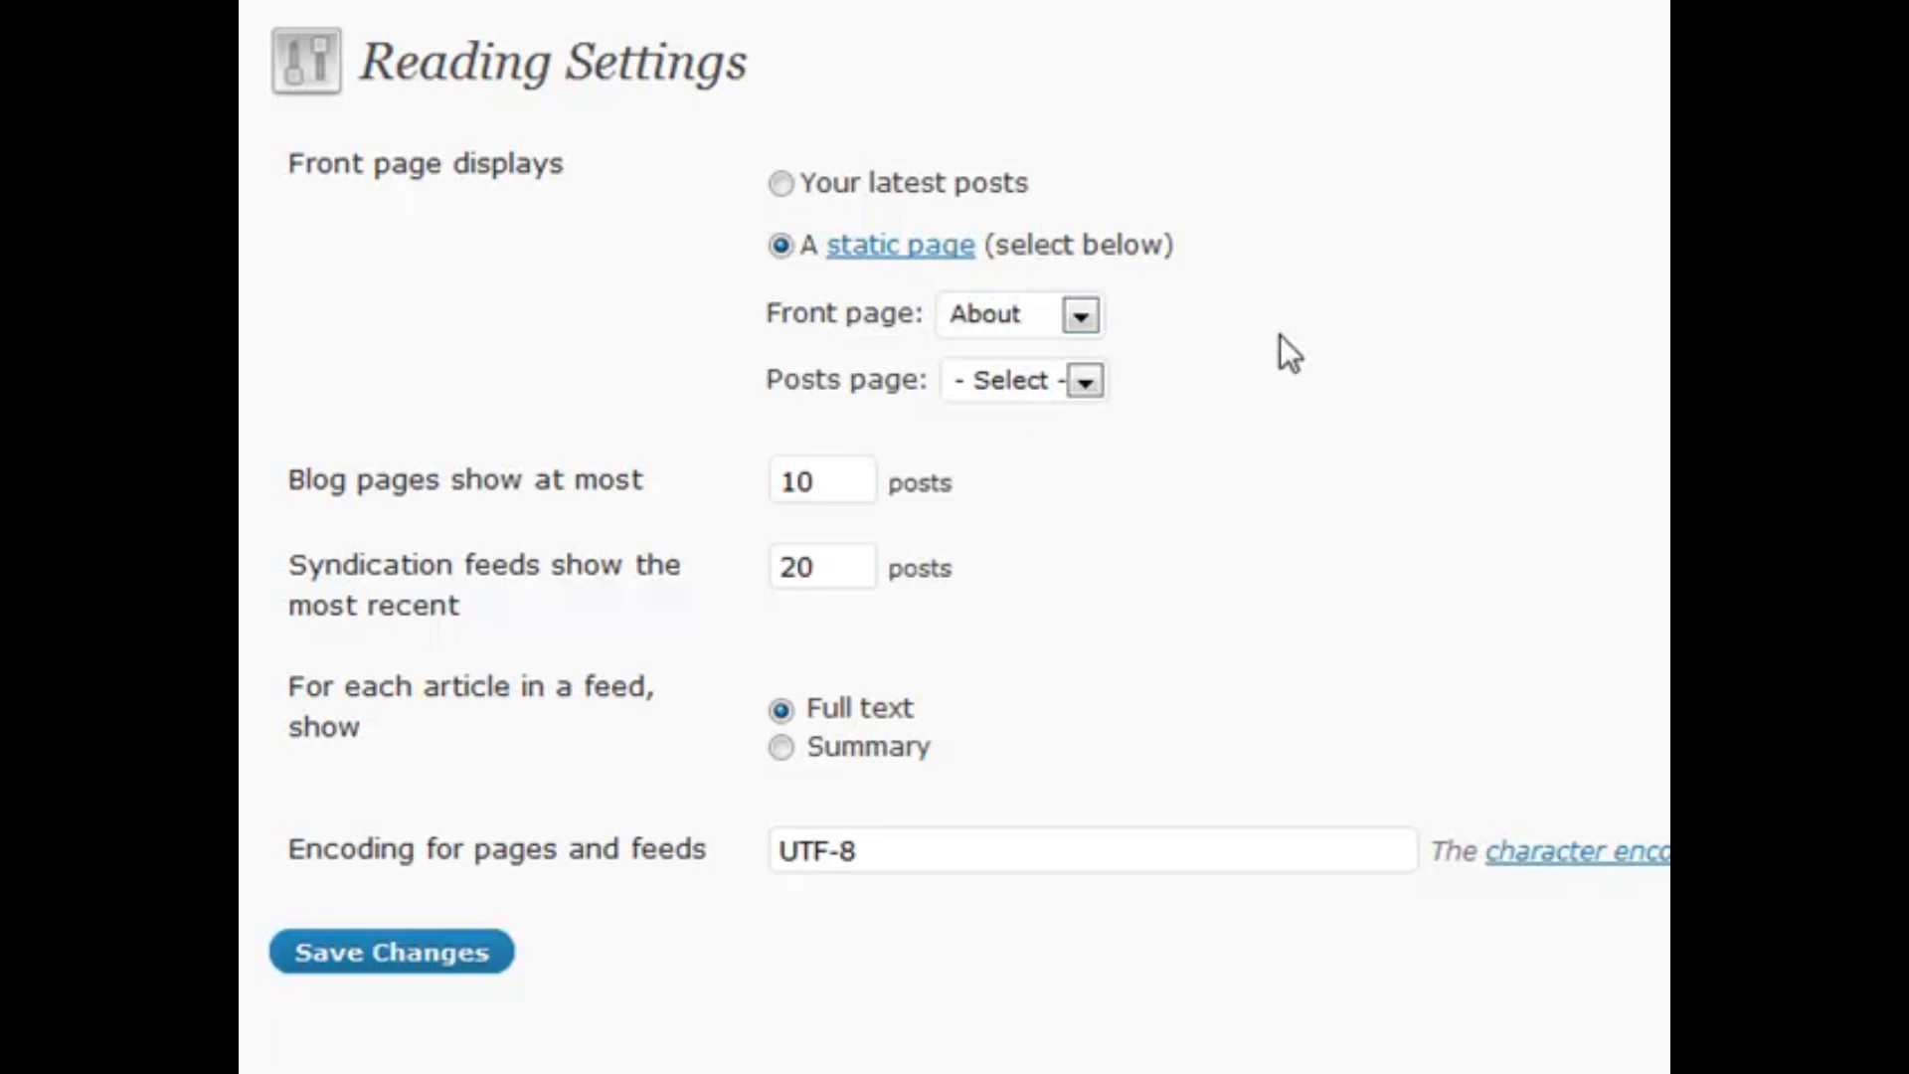
pyautogui.click(1080, 320)
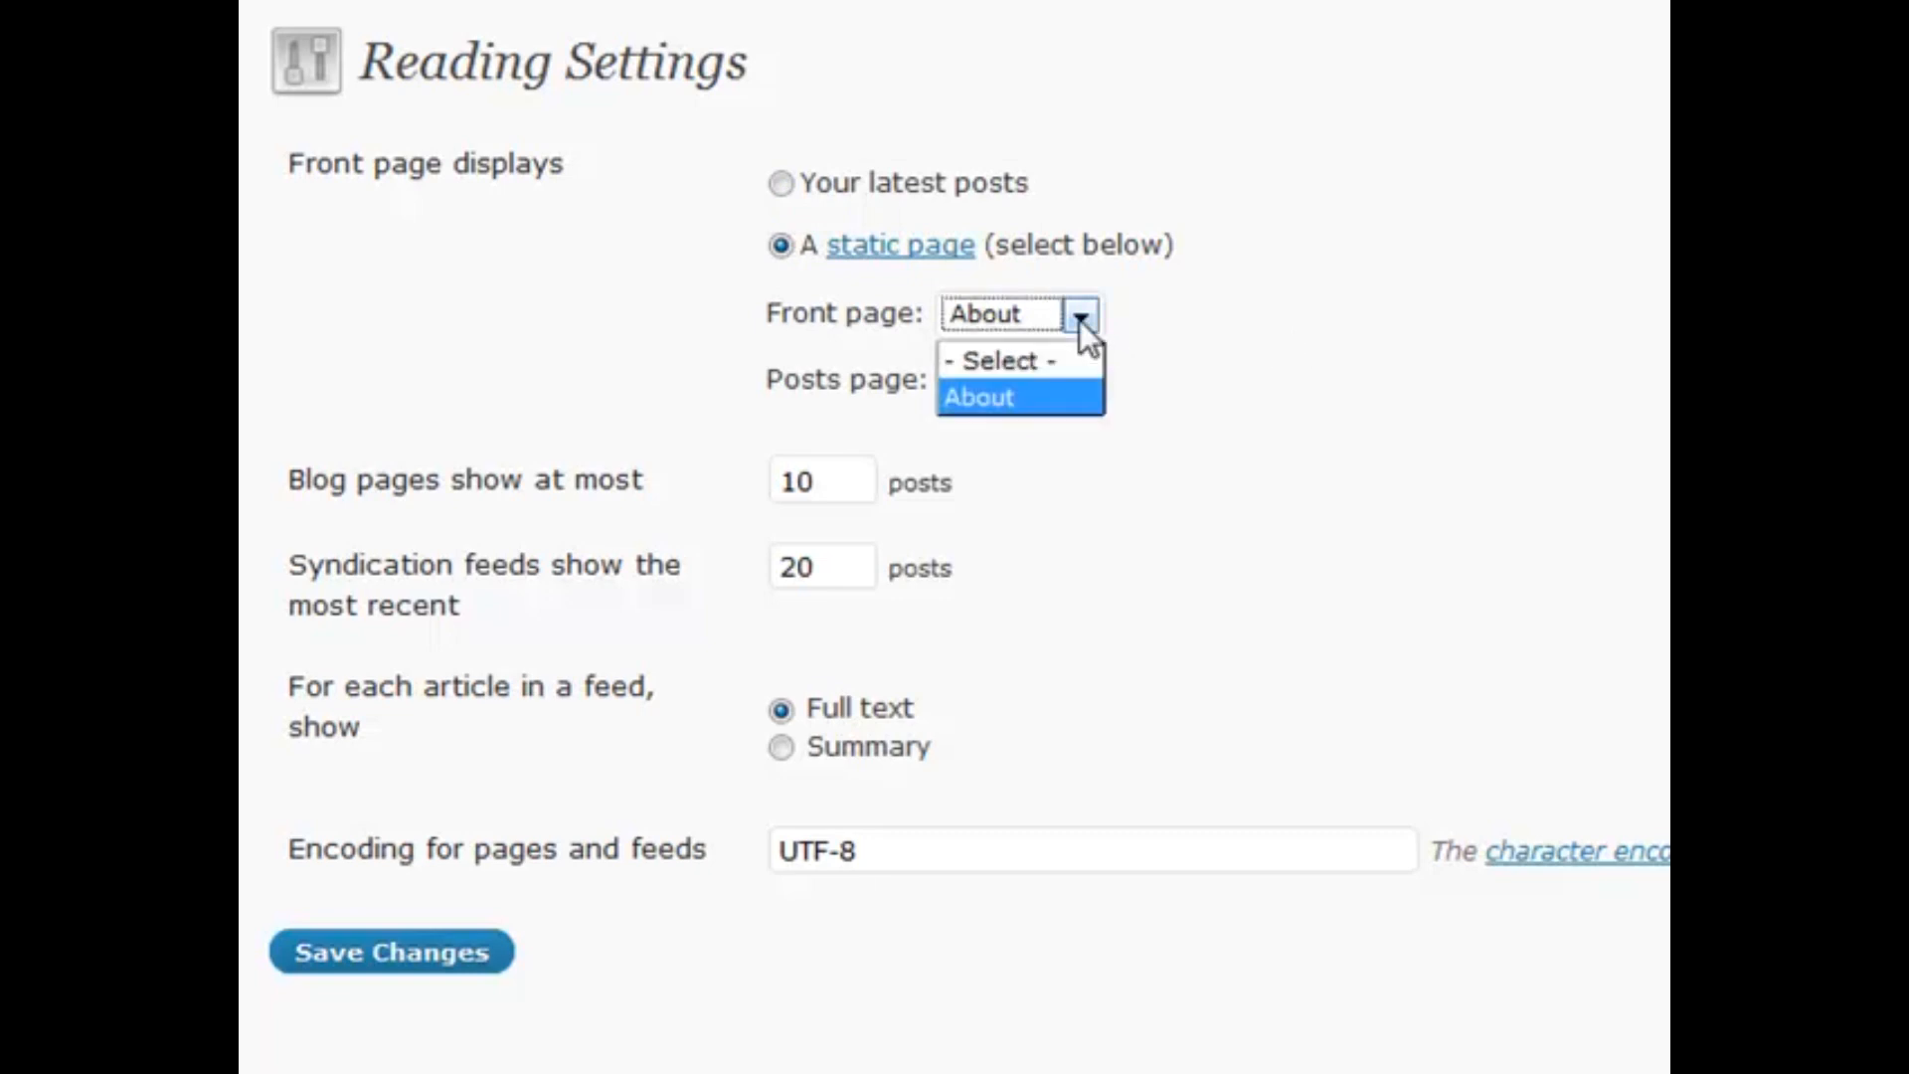
pyautogui.click(1055, 358)
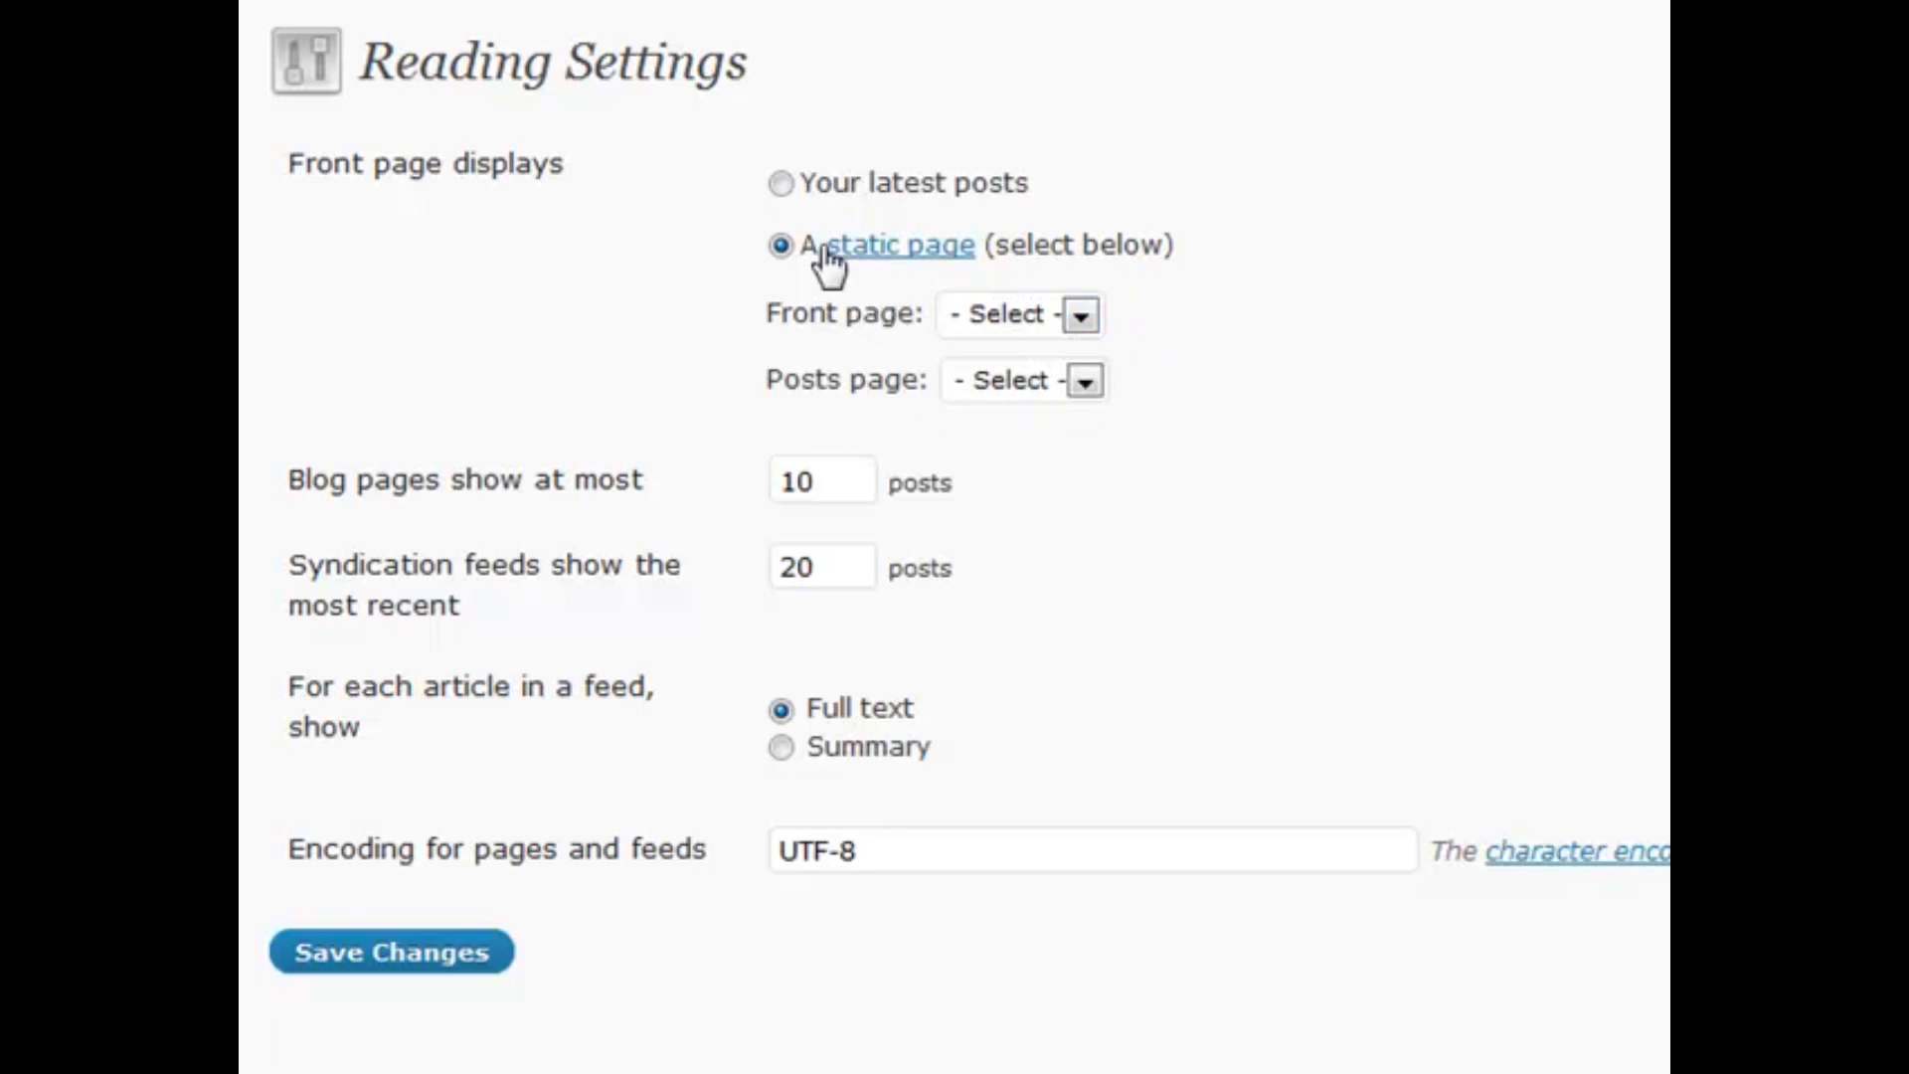
pyautogui.click(781, 183)
# Select the blog pages count of 10 and feeds count of 20, then highlight the Summary option
pyautogui.doubleClick(842, 492)
pyautogui.click(842, 494)
pyautogui.moveTo(805, 549); pyautogui.dragTo(848, 550)
pyautogui.click(849, 552)
pyautogui.doubleClick(846, 567)
pyautogui.click(833, 569)
pyautogui.moveTo(946, 741); pyautogui.dragTo(1010, 754)
pyautogui.moveTo(915, 751); pyautogui.dragTo(1016, 743)
# Set feeds to show a summary for each article
pyautogui.click(782, 751)
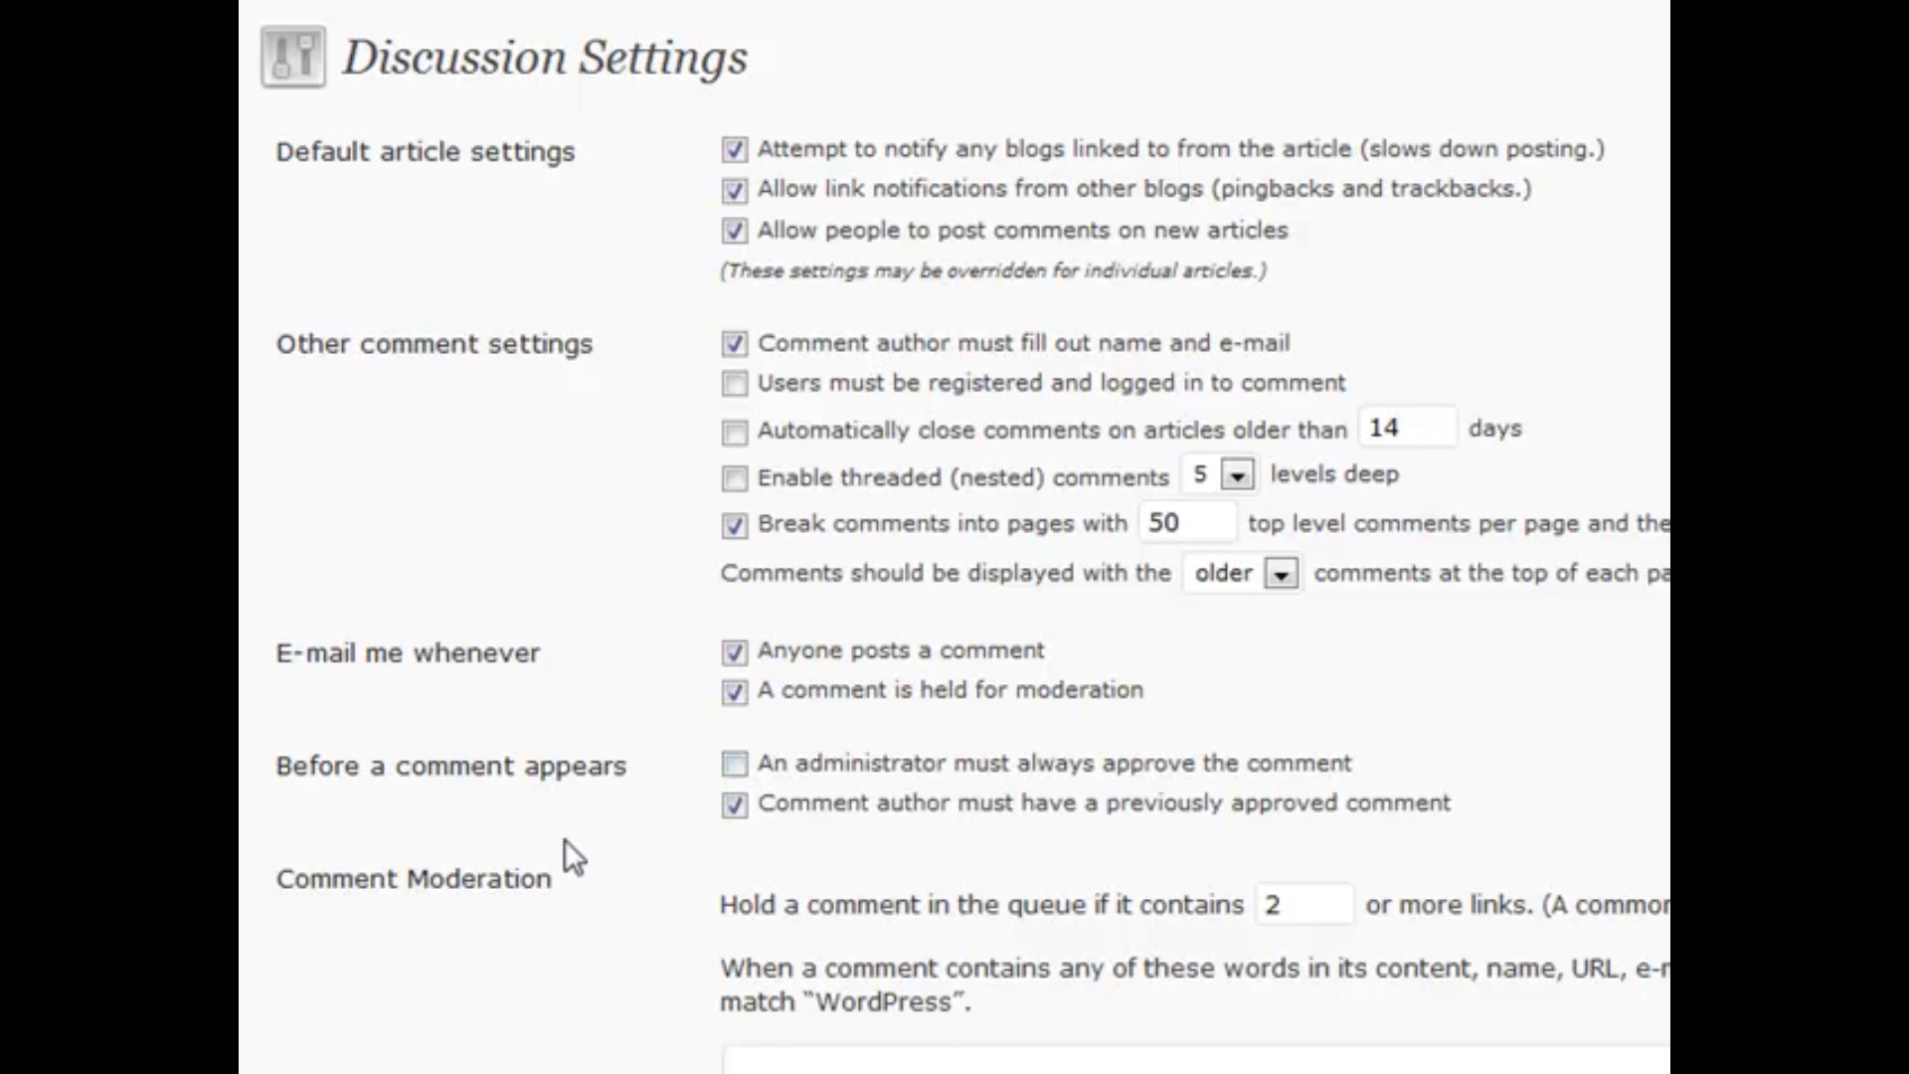
pyautogui.scroll(-2, 545, 827)
pyautogui.scroll(-2, 544, 827)
pyautogui.click(911, 695)
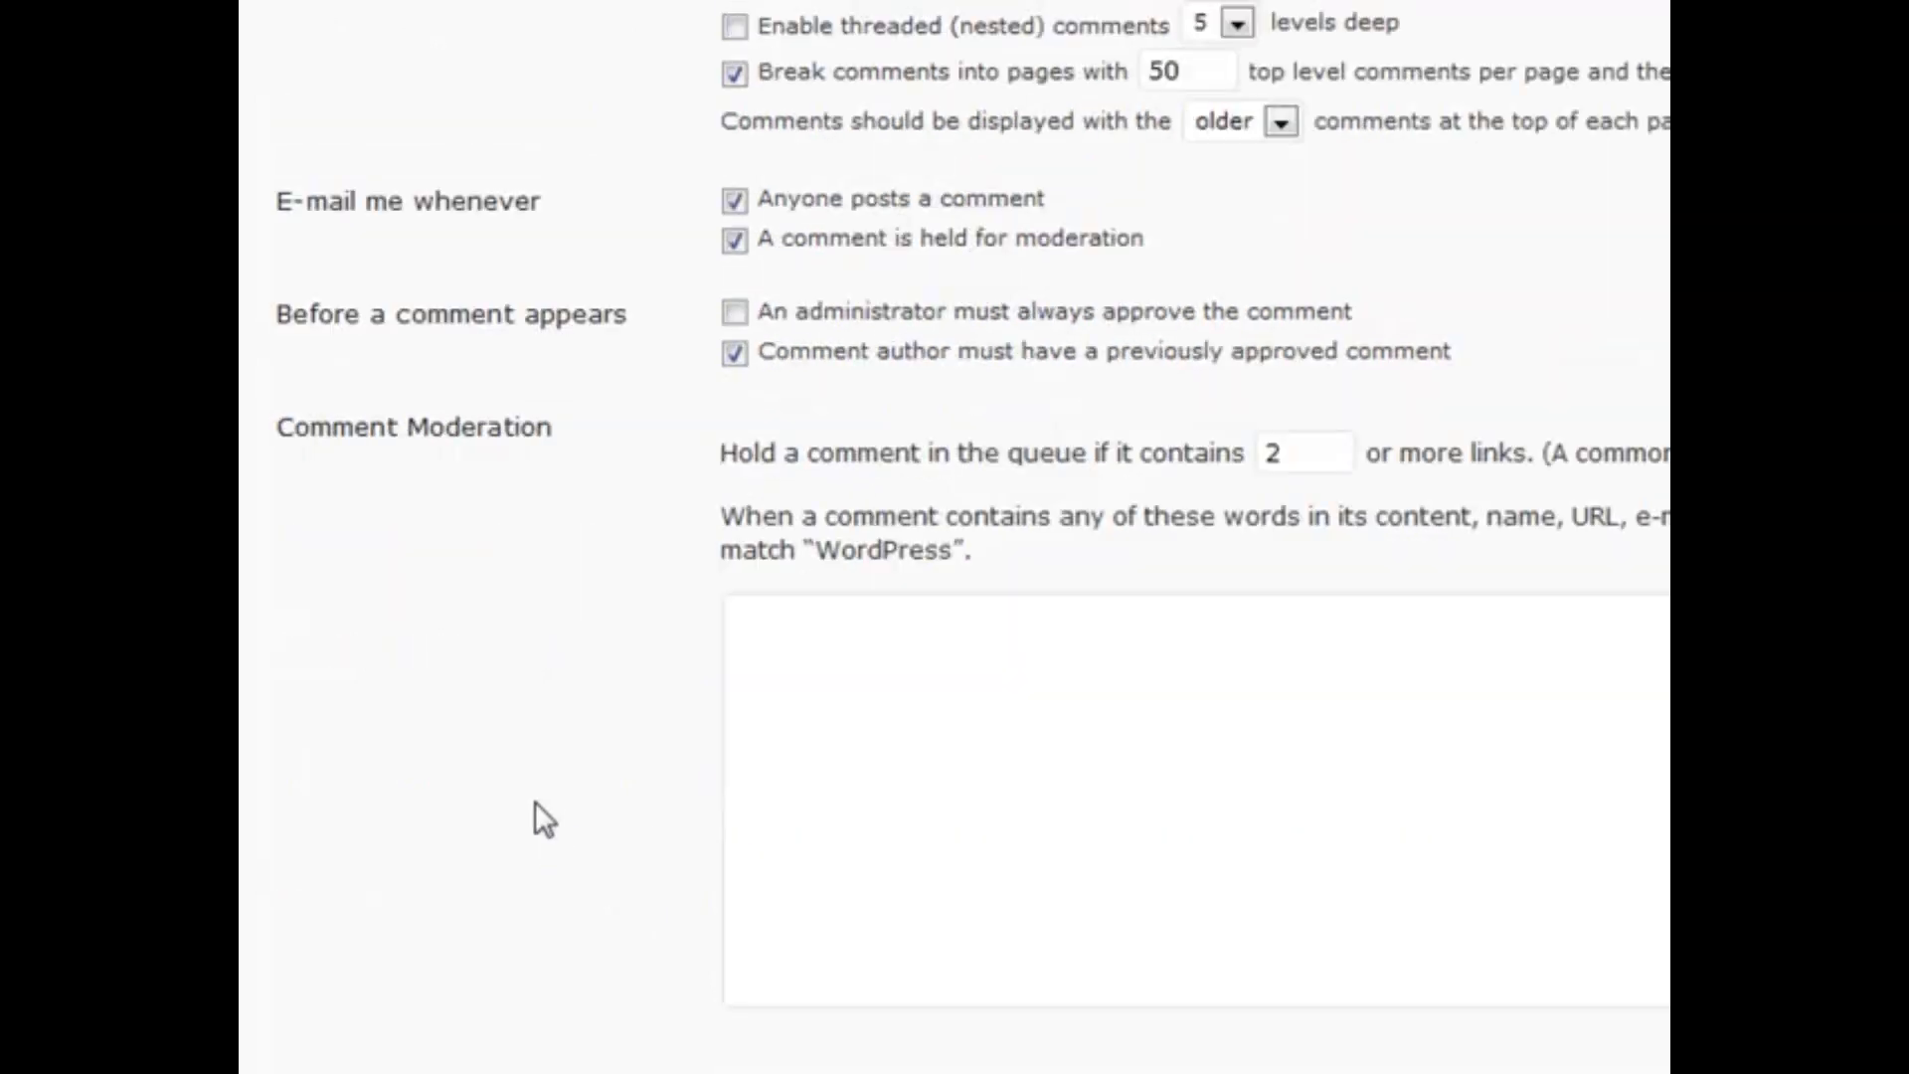
pyautogui.scroll(-2, 737, 481)
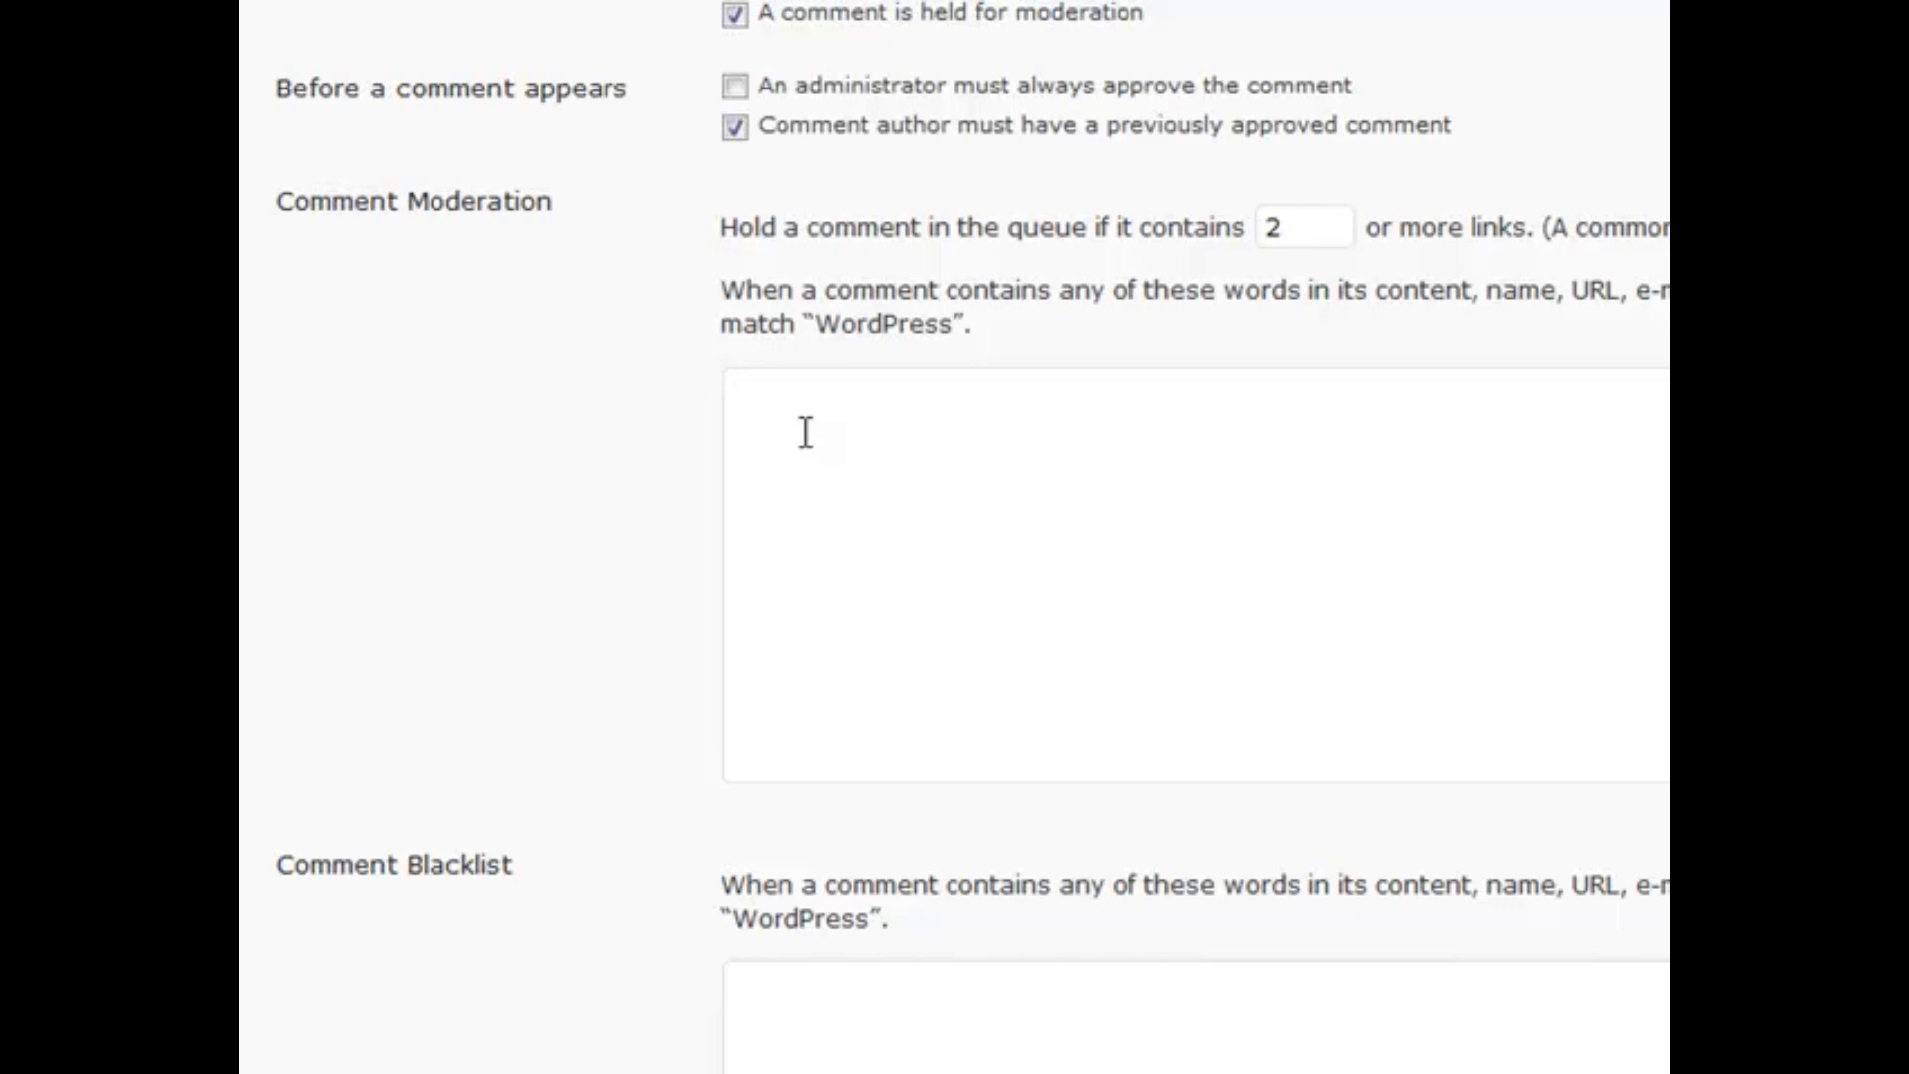
pyautogui.scroll(-2, 618, 552)
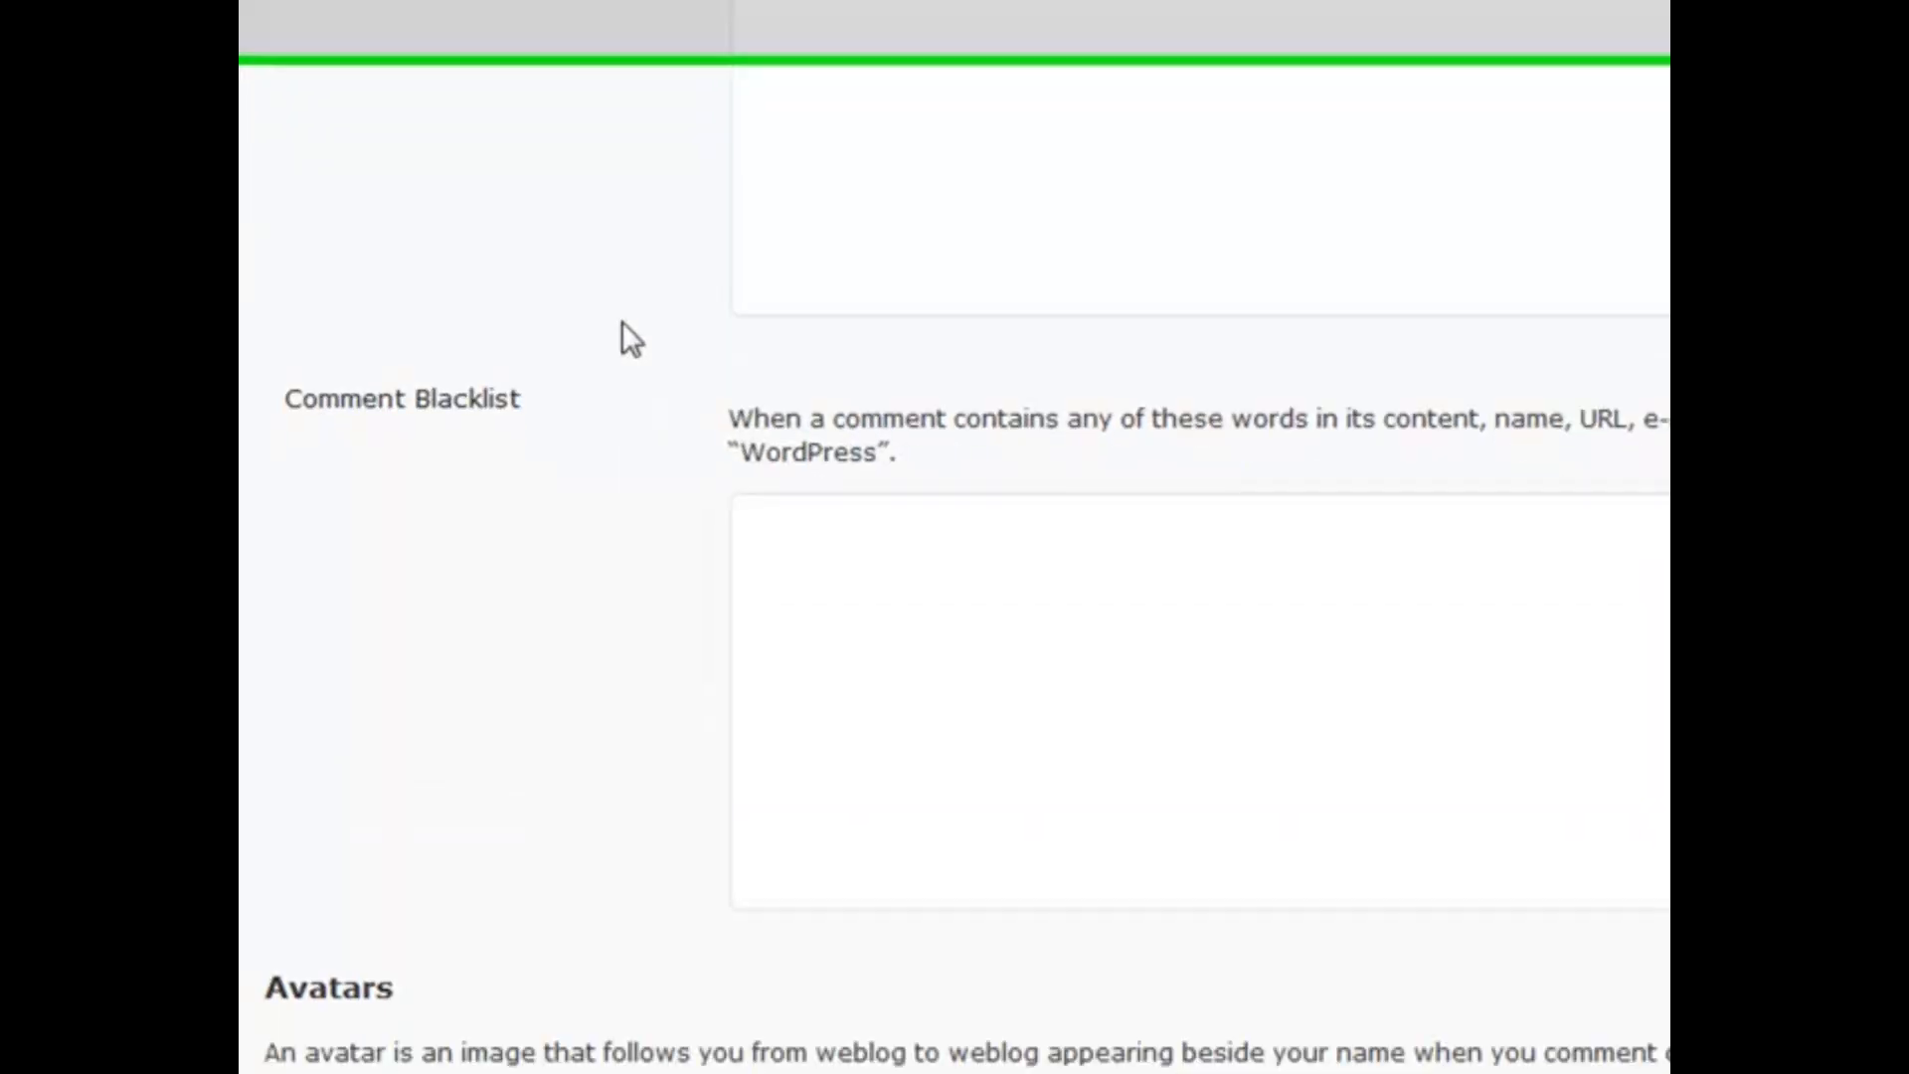
pyautogui.click(784, 511)
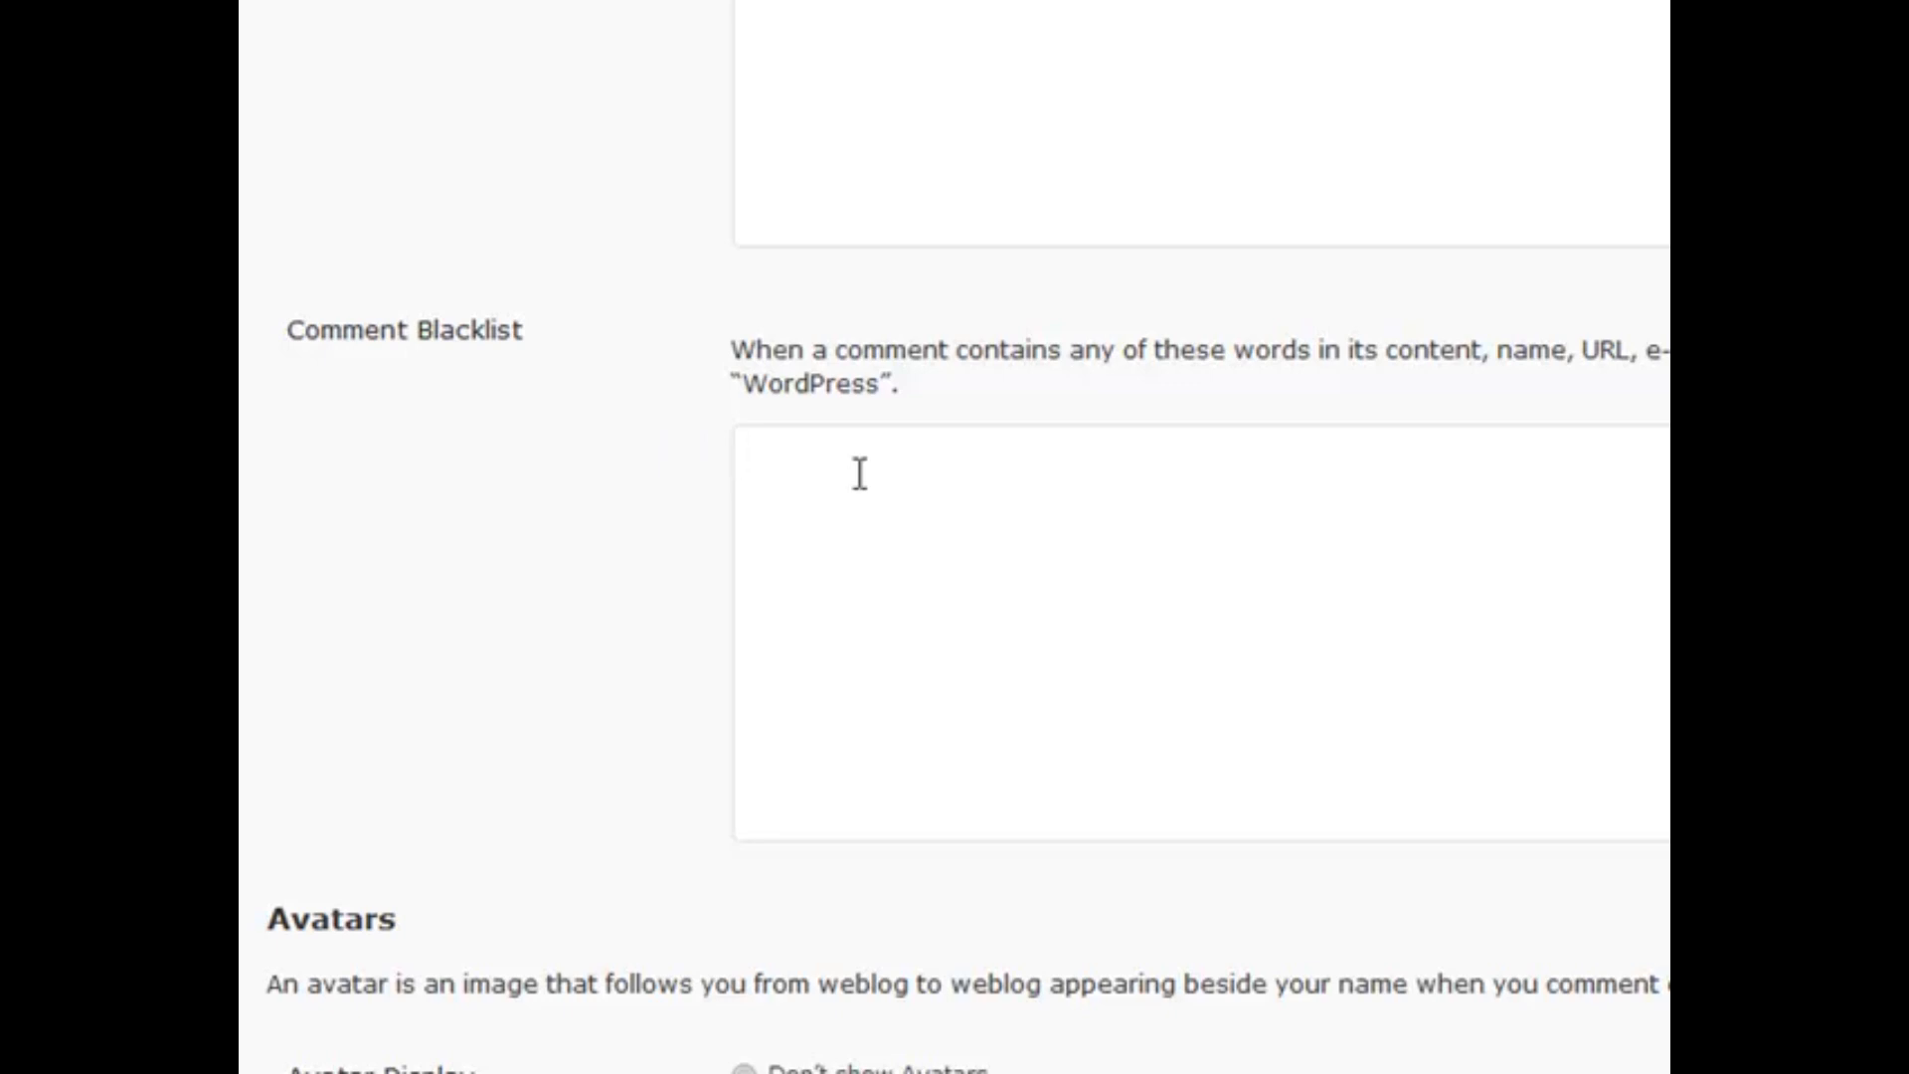
pyautogui.scroll(5, 694, 553)
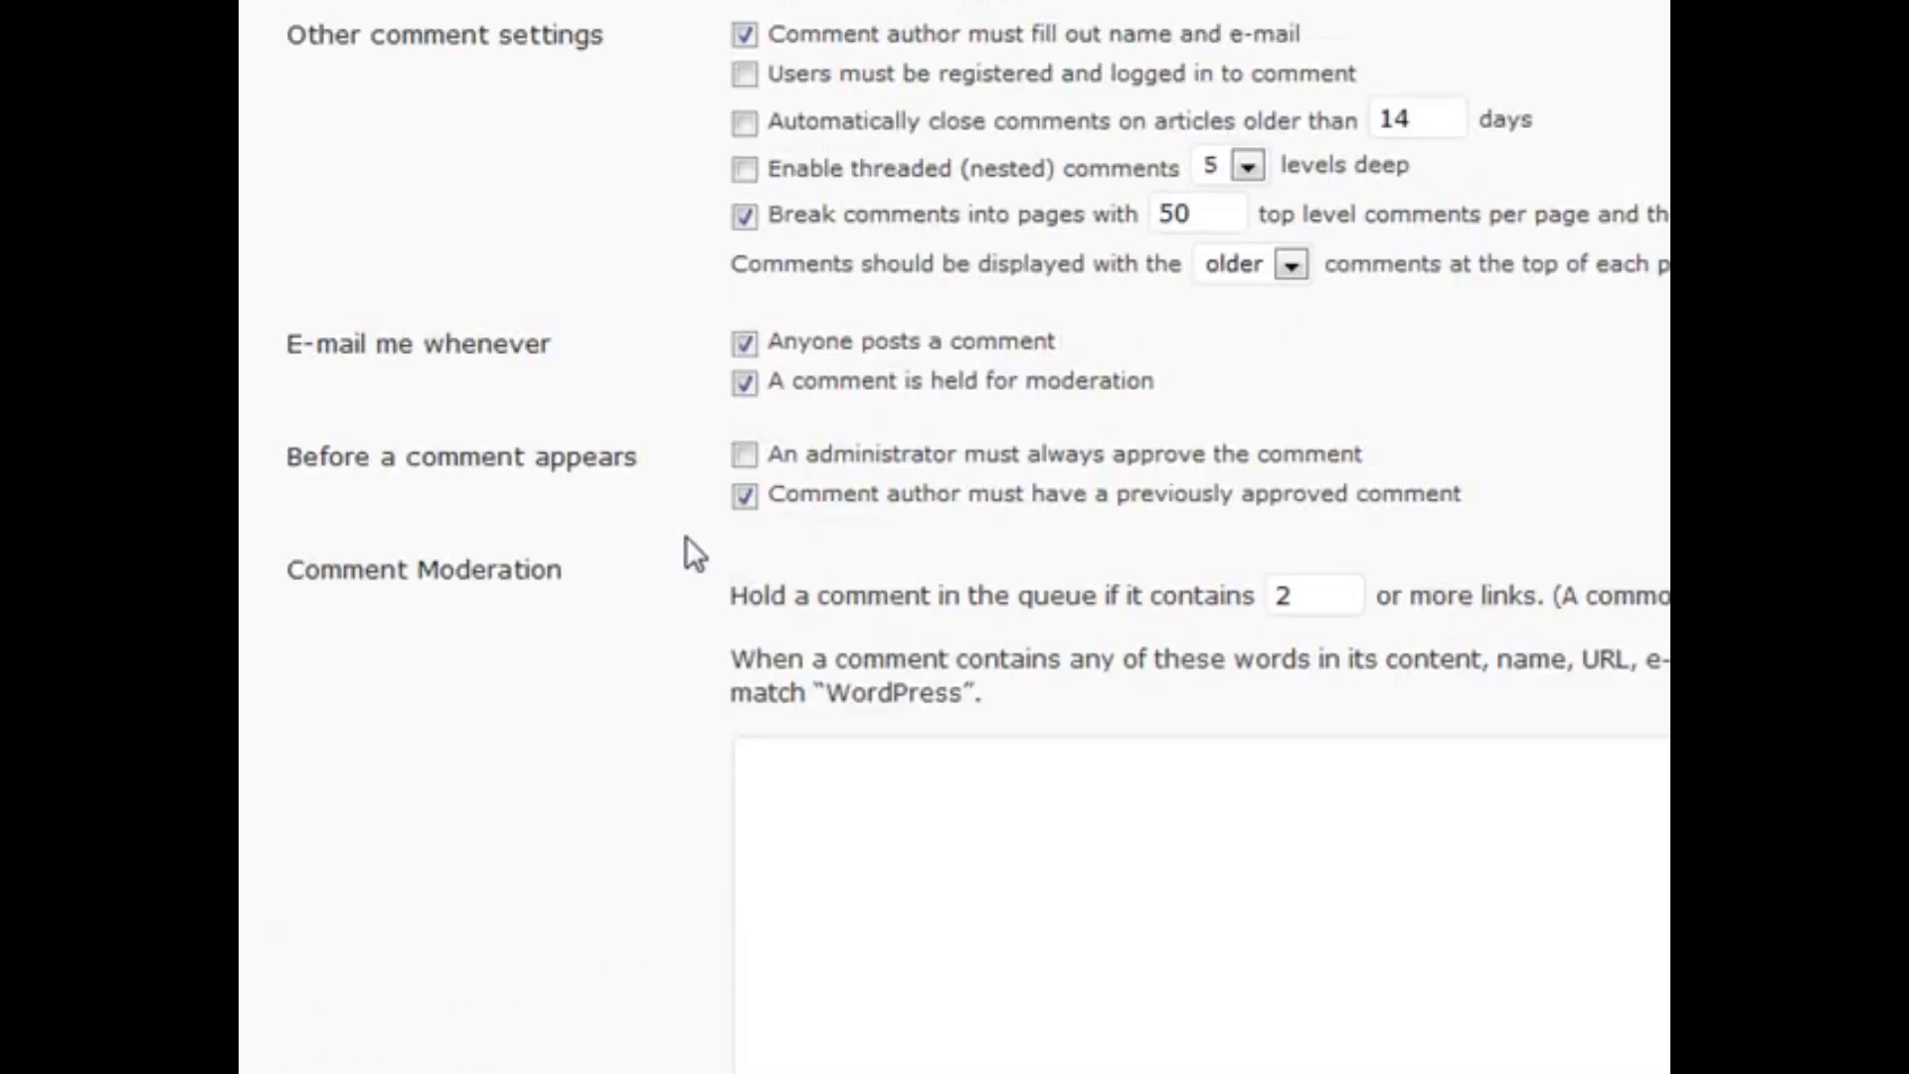
pyautogui.scroll(-10, 600, 447)
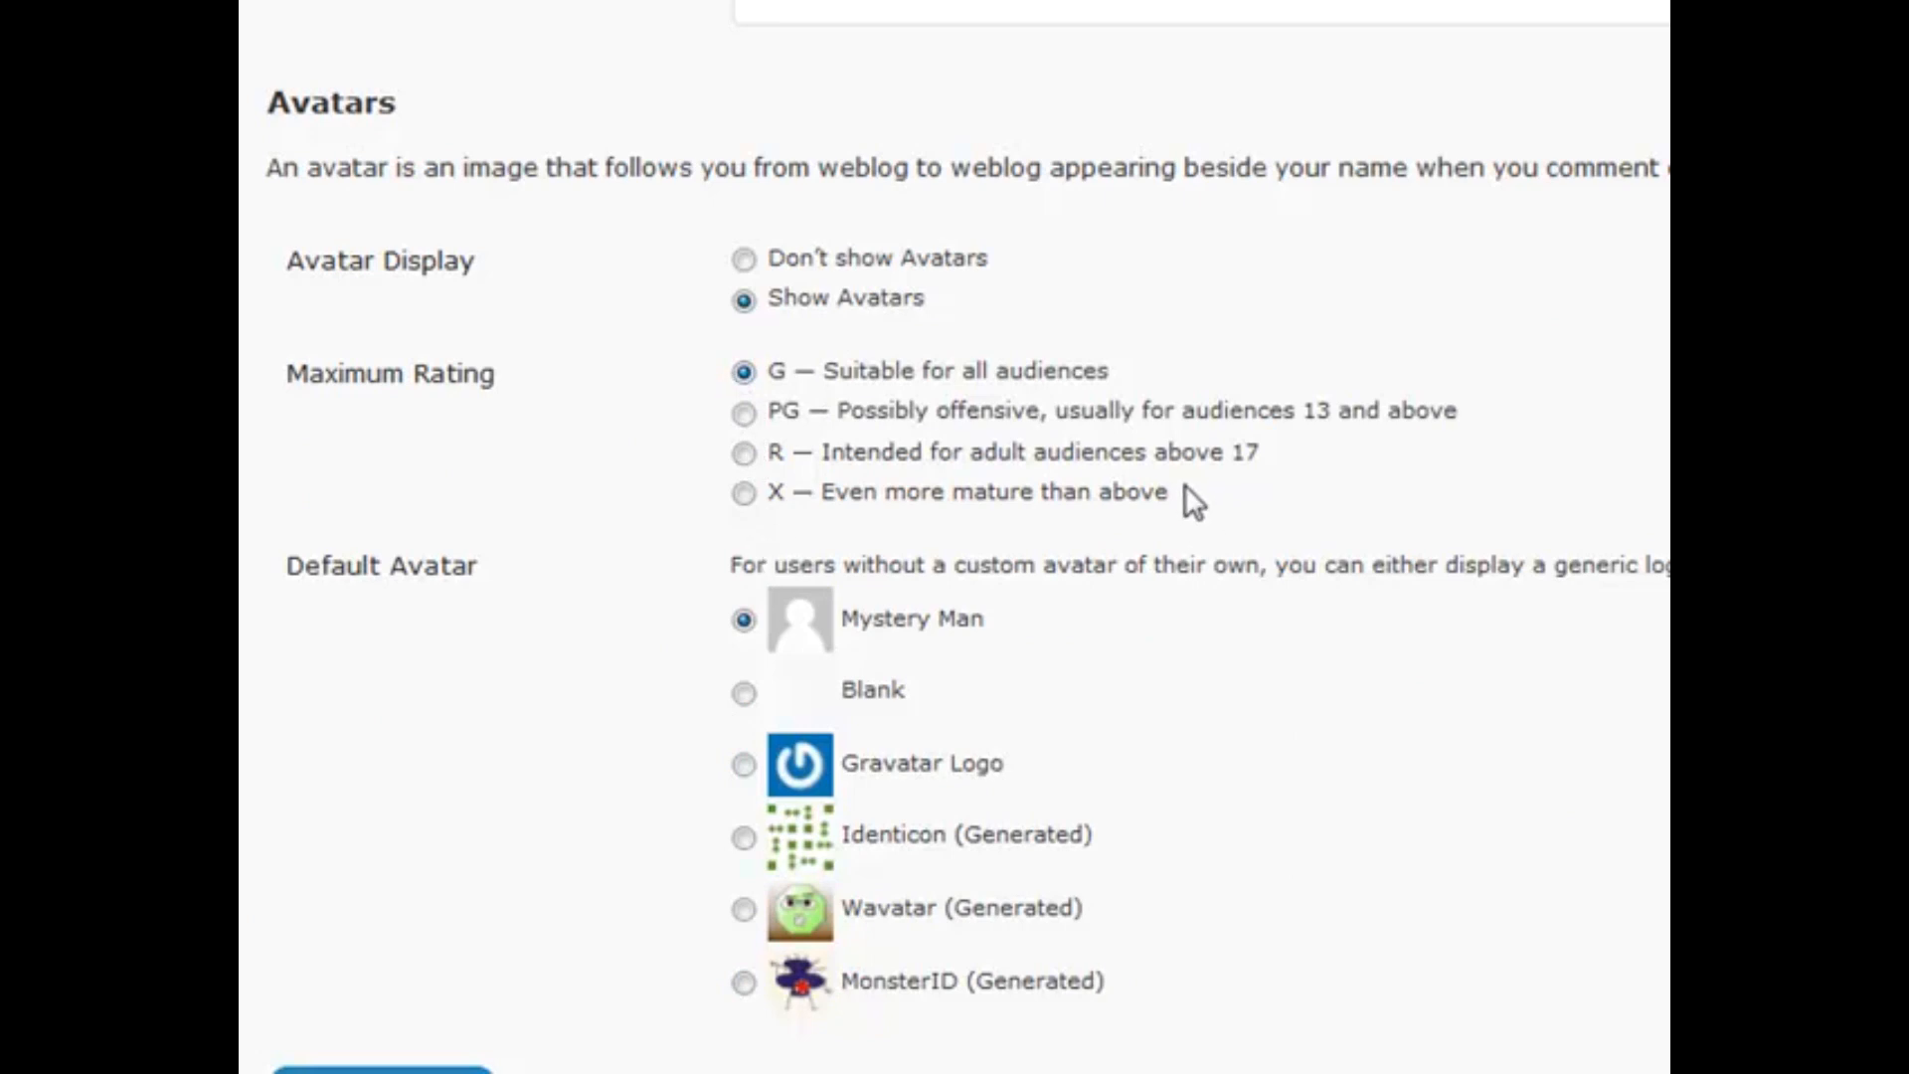
# Try the PG, R and X maximum avatar ratings, leaving the rating at G
pyautogui.moveTo(1189, 481); pyautogui.dragTo(1340, 527)
pyautogui.click(744, 412)
pyautogui.click(743, 453)
pyautogui.click(743, 492)
pyautogui.click(743, 371)
pyautogui.click(744, 492)
pyautogui.click(744, 373)
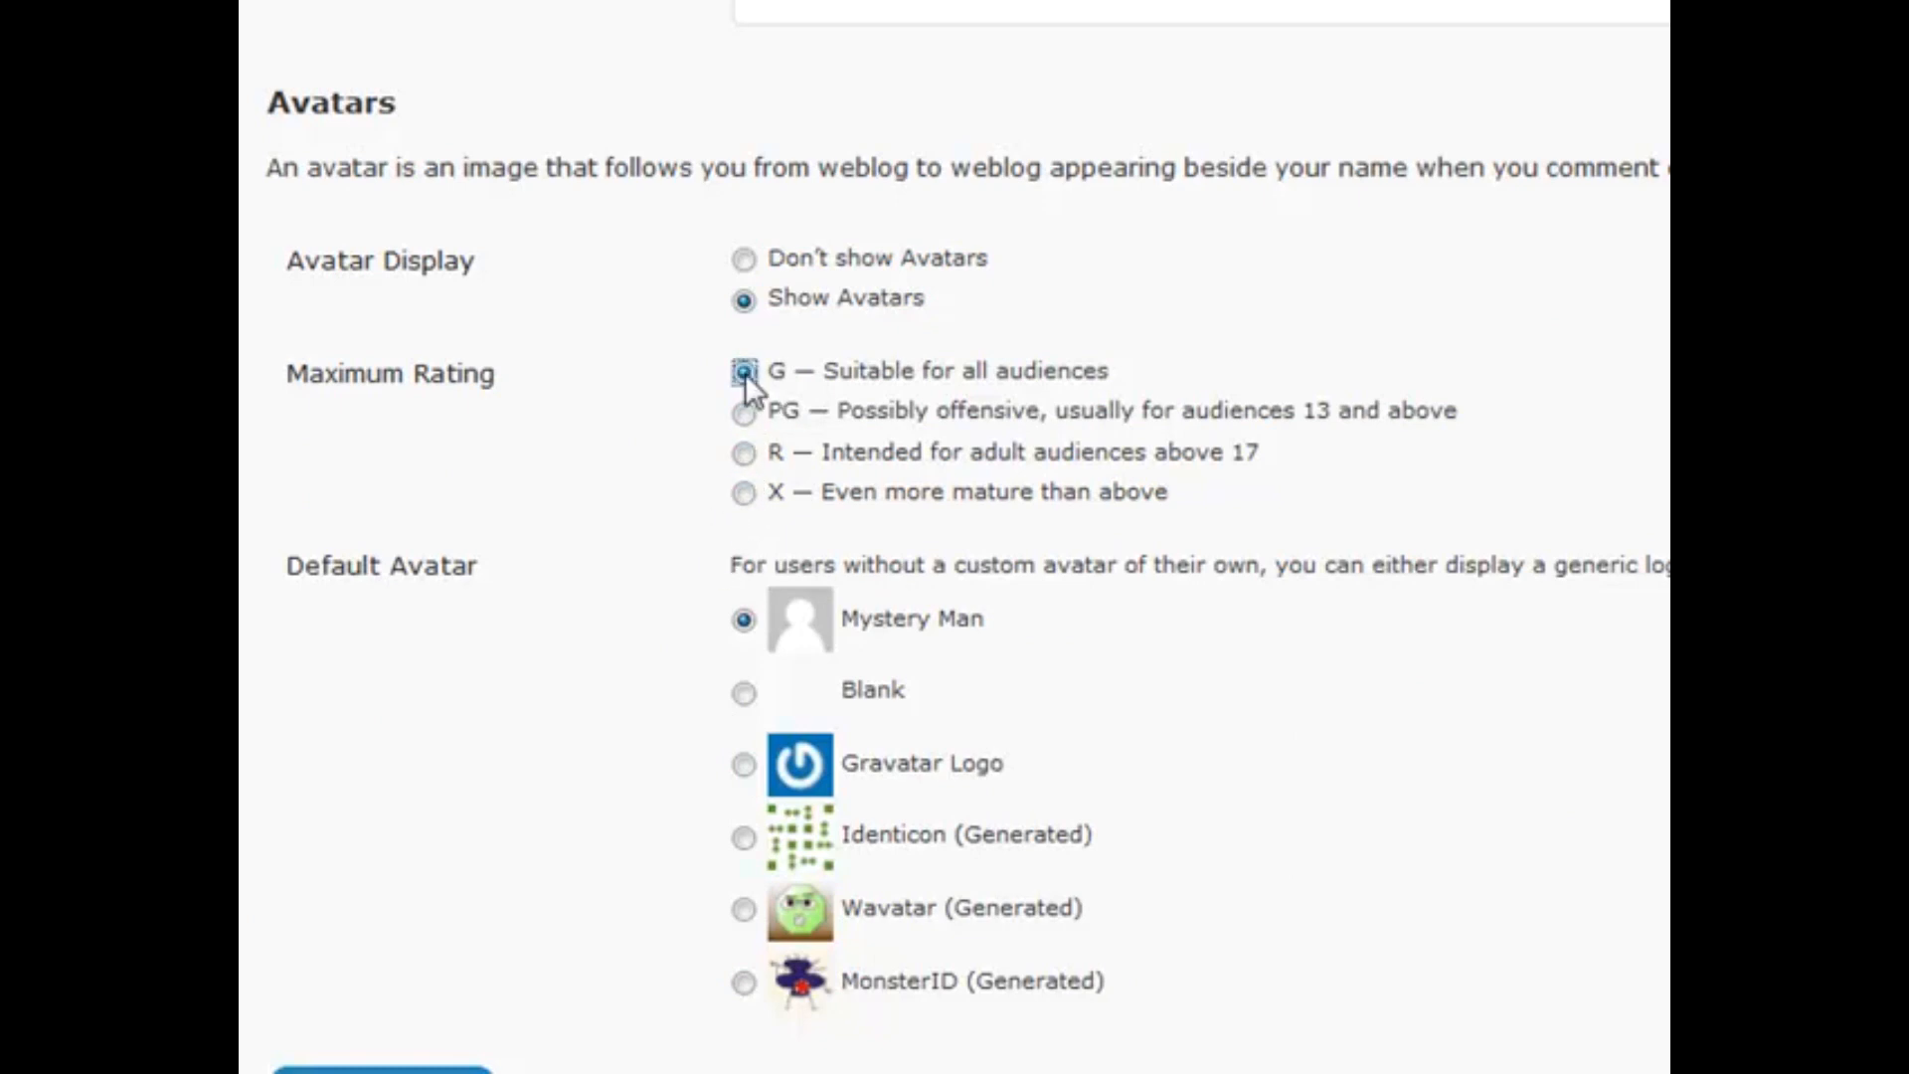
pyautogui.moveTo(1183, 492); pyautogui.dragTo(738, 494)
pyautogui.click(1265, 511)
pyautogui.click(744, 490)
pyautogui.click(741, 371)
pyautogui.scroll(15, 745, 266)
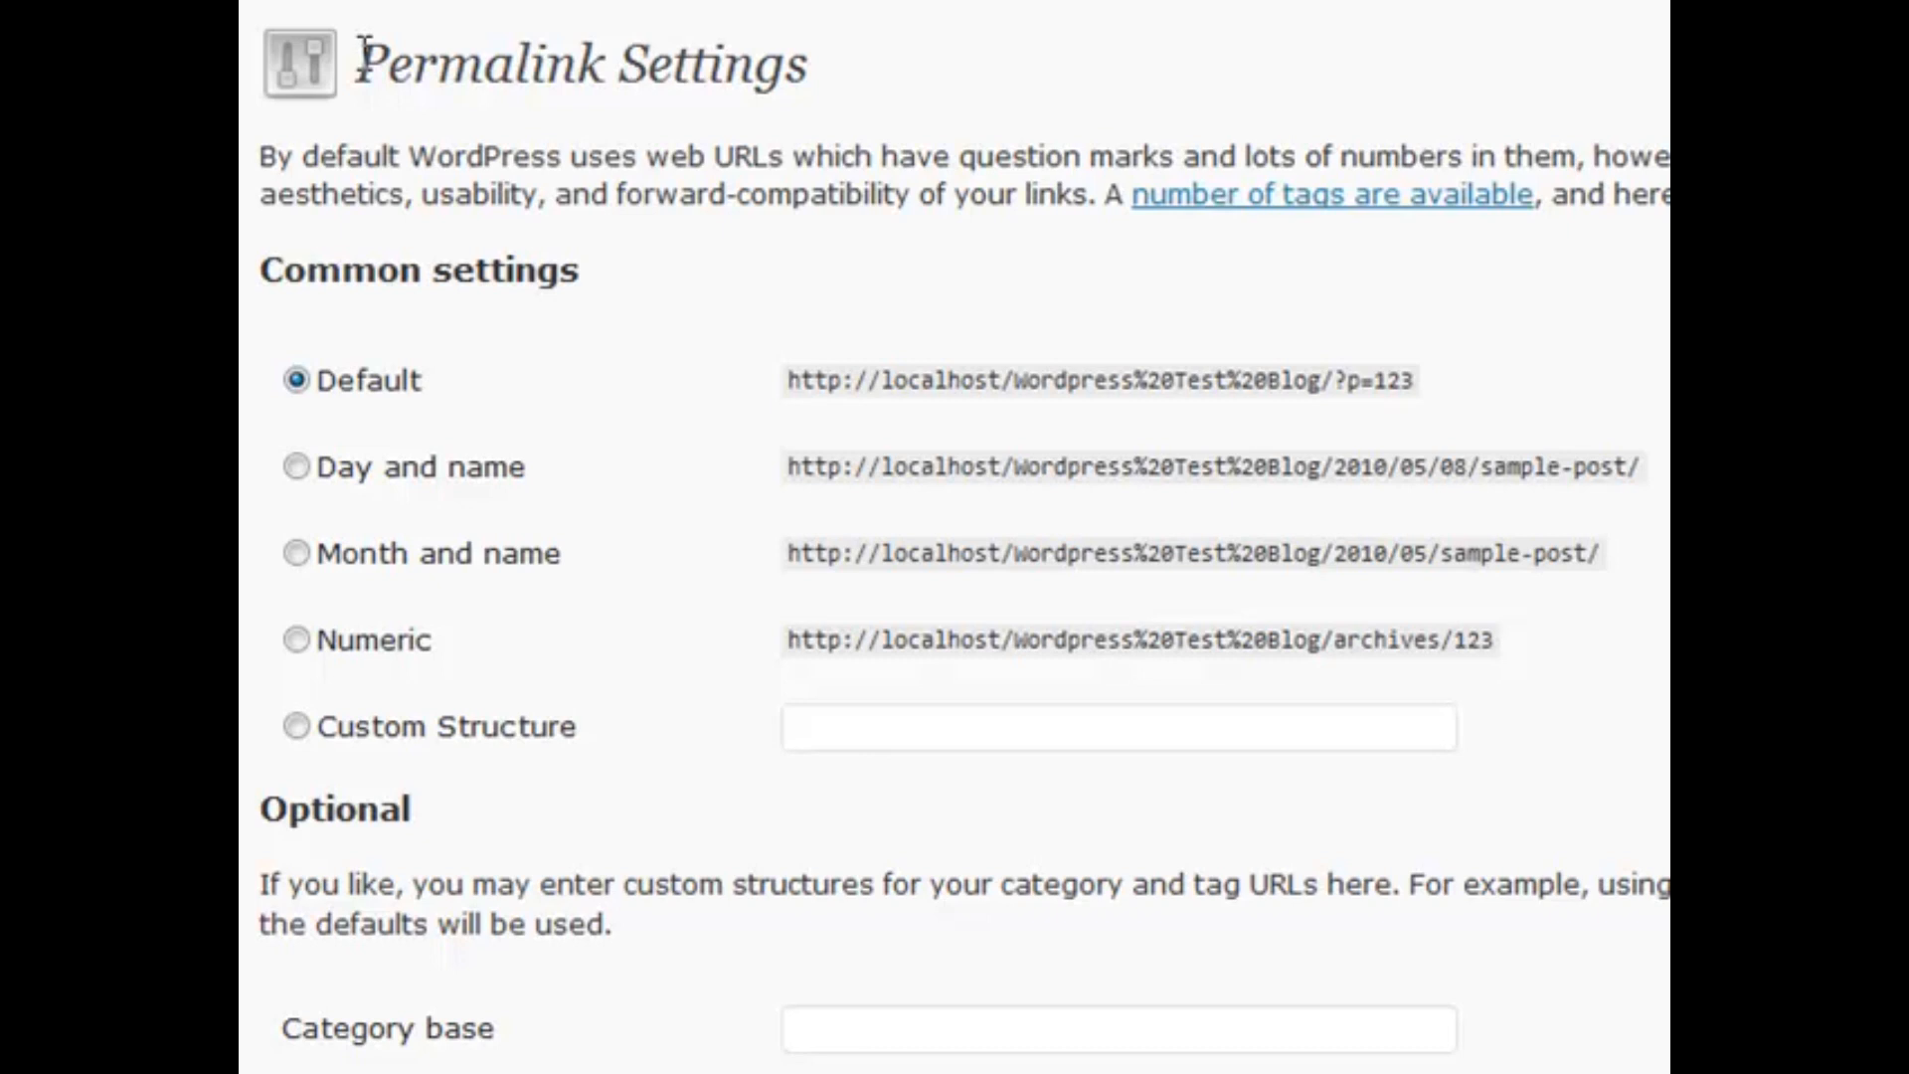
# Switch the permalink structure to Day and name, then to Custom Structure
pyautogui.click(296, 379)
pyautogui.click(297, 467)
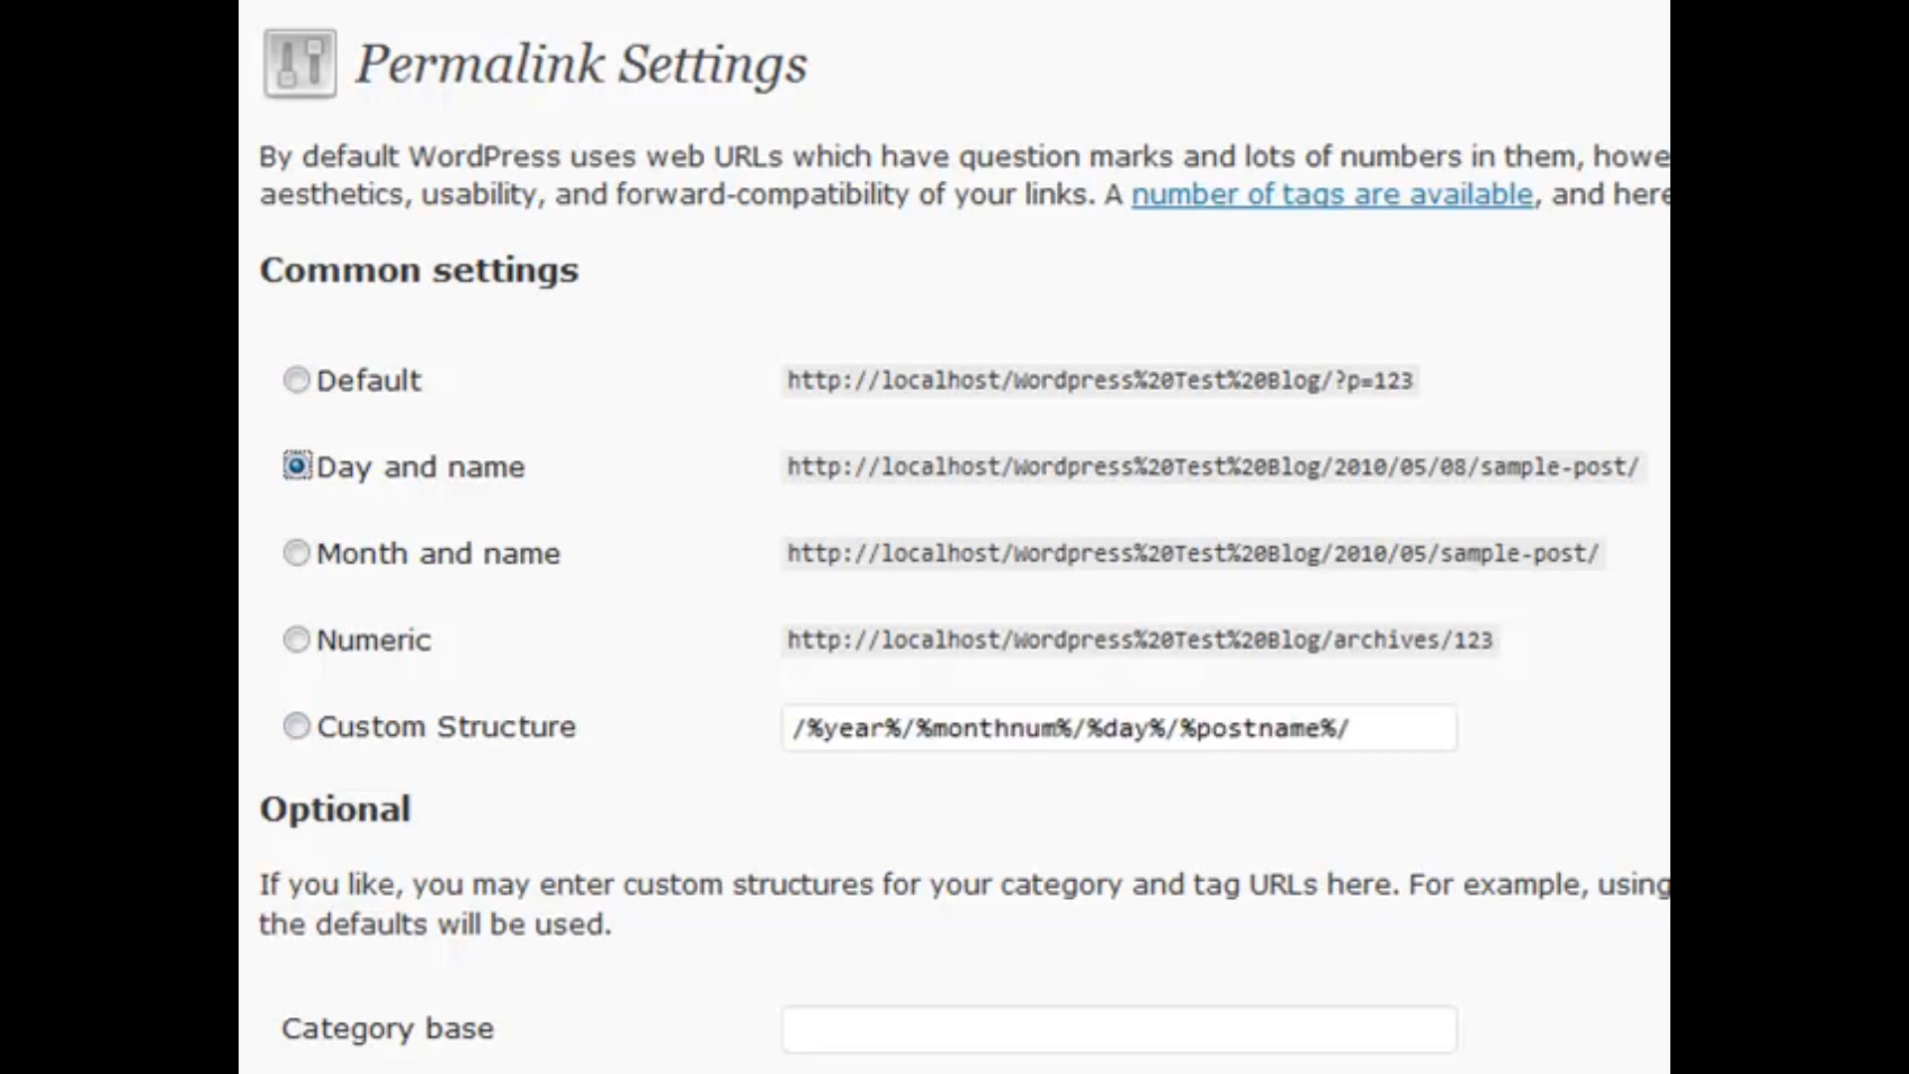
pyautogui.click(297, 727)
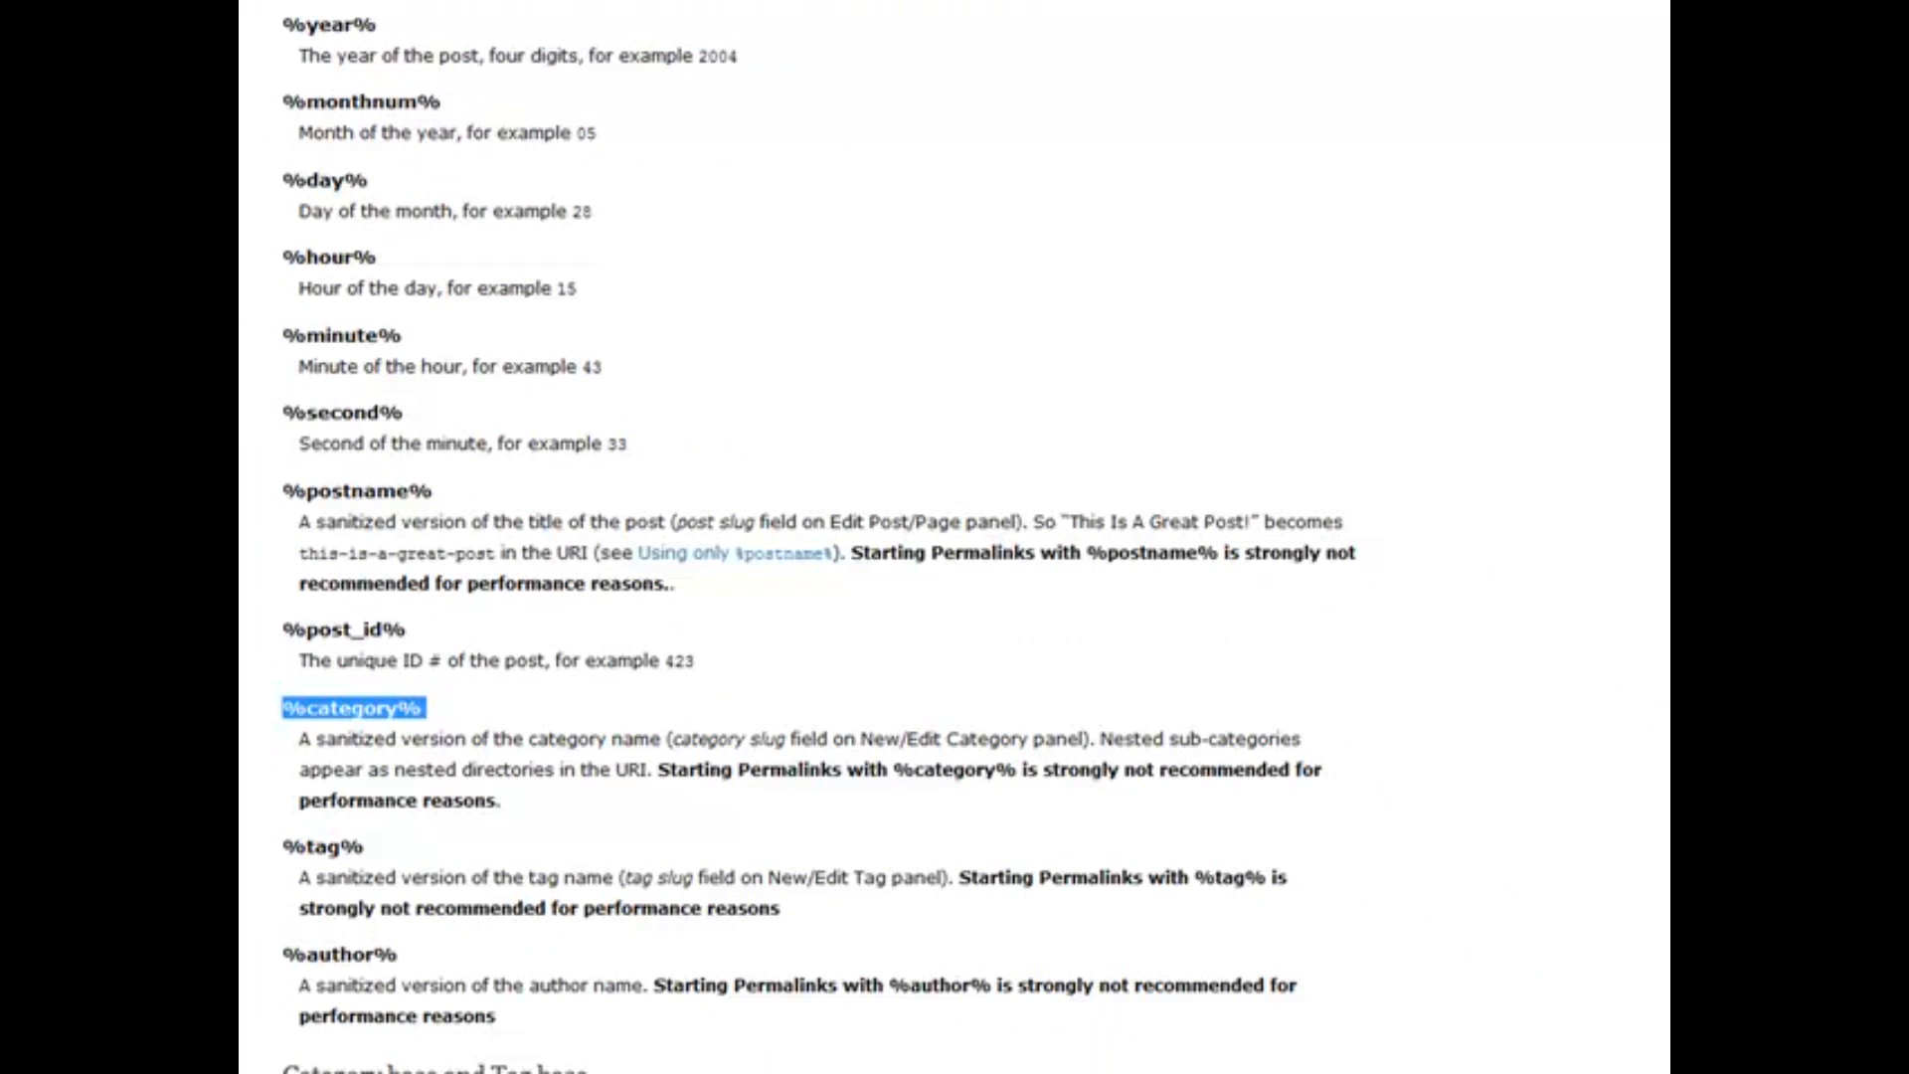
pyautogui.click(381, 747)
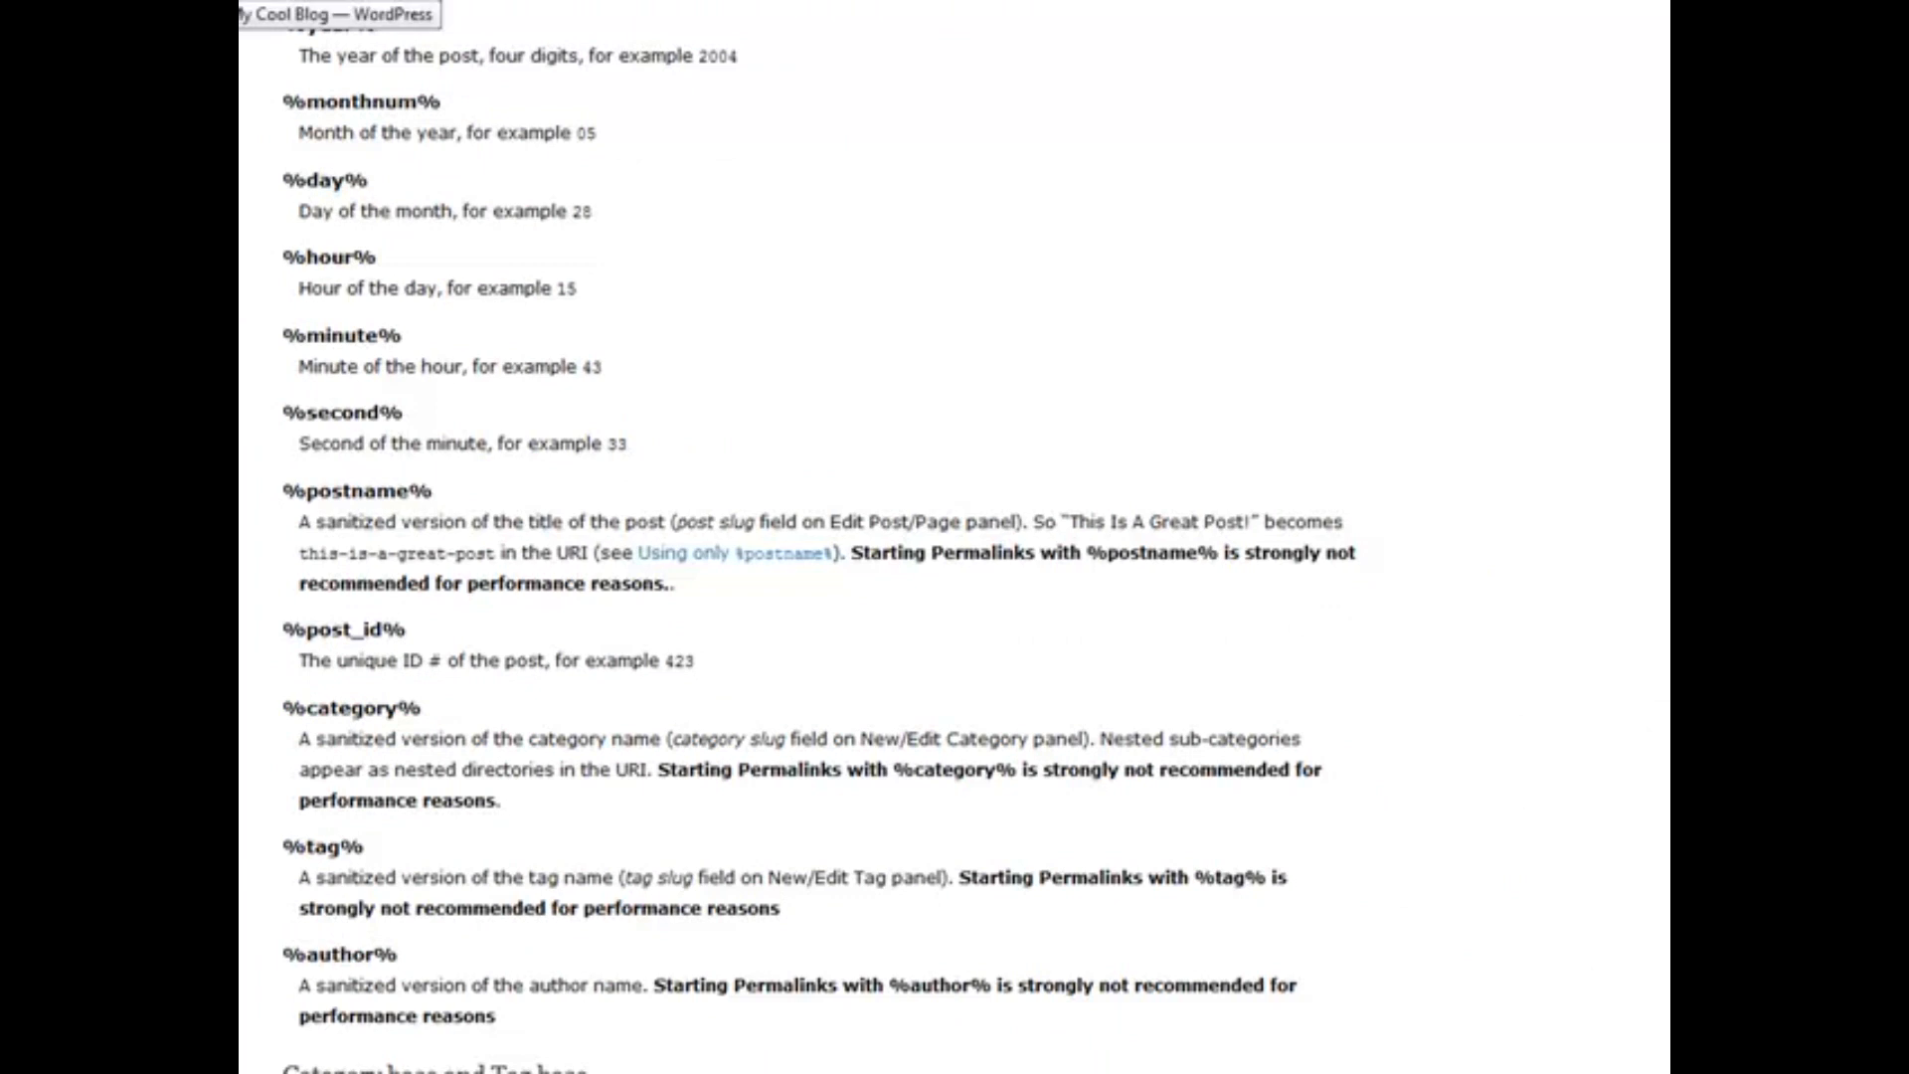
pyautogui.click(243, 3)
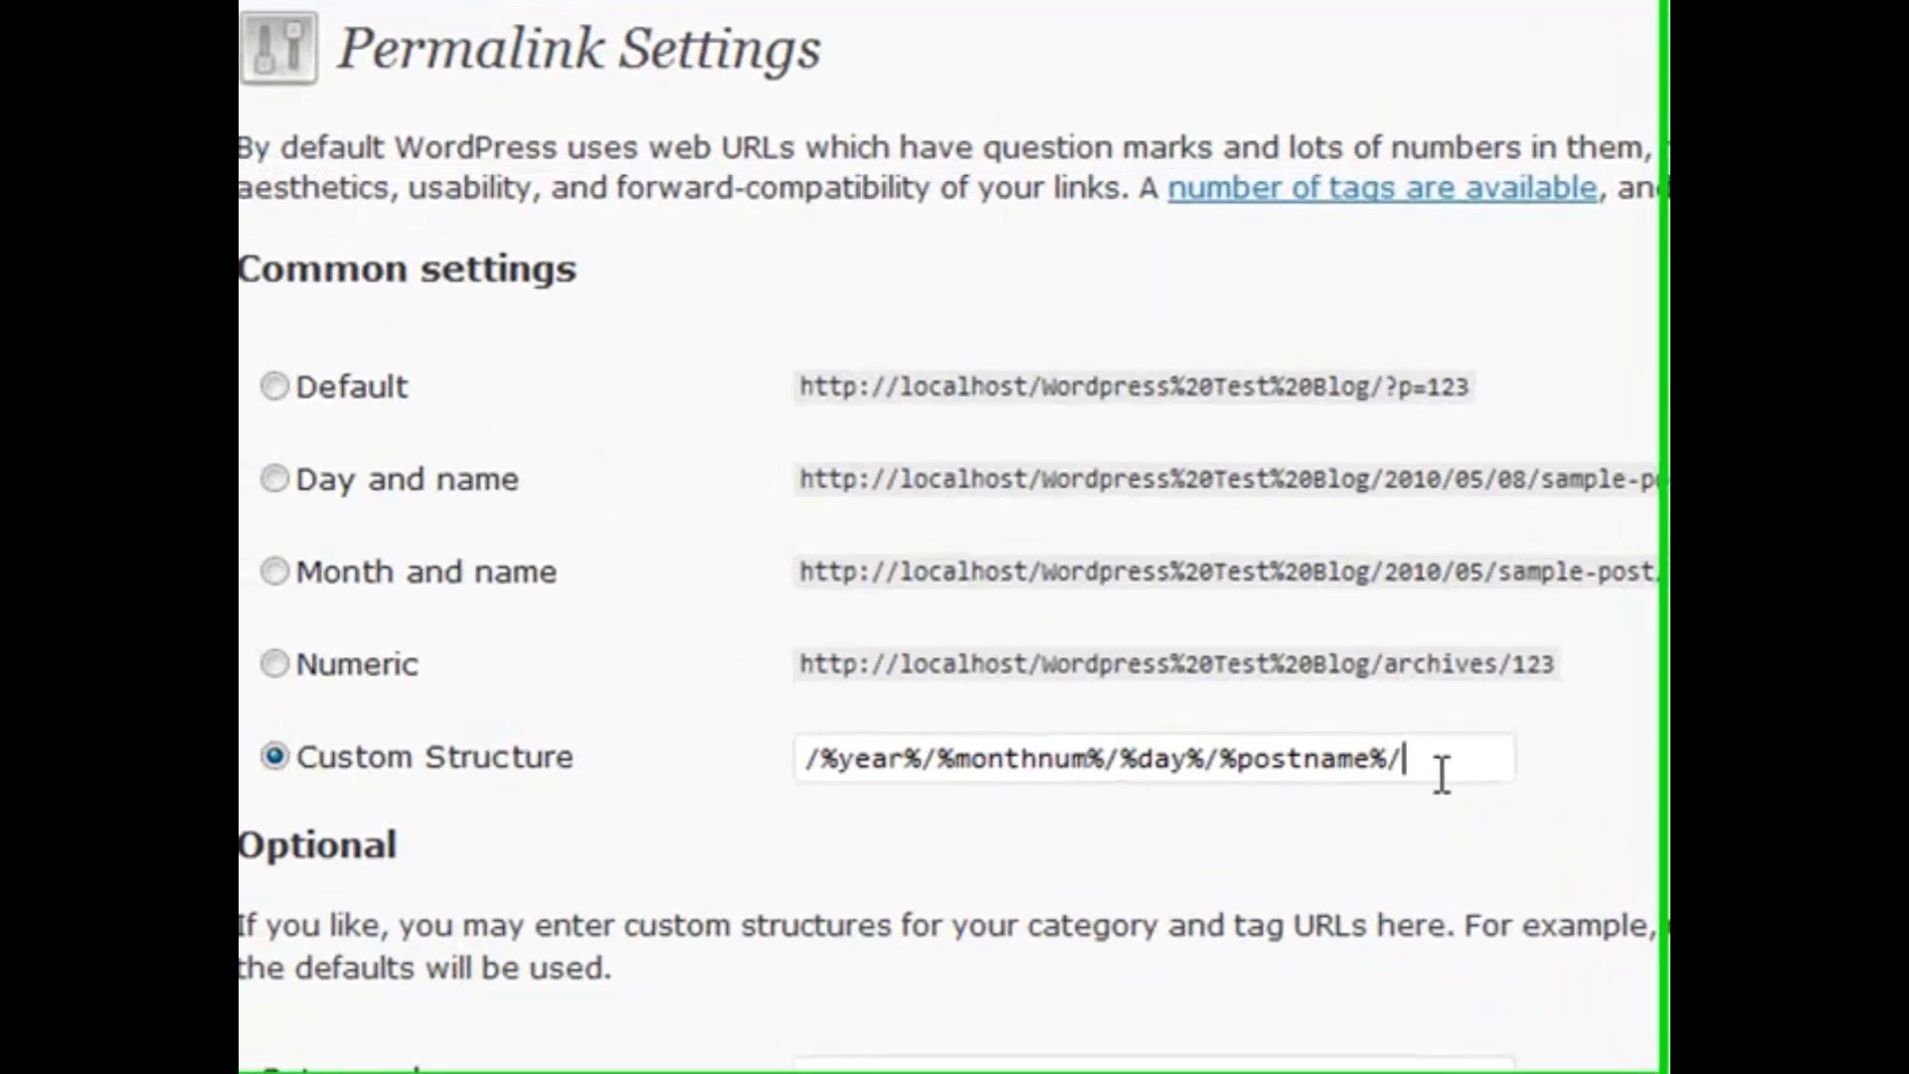
# Replace the custom permalink structure with %category%/%postname%/ and select the Custom Structure option
pyautogui.moveTo(1002, 623); pyautogui.dragTo(514, 588)
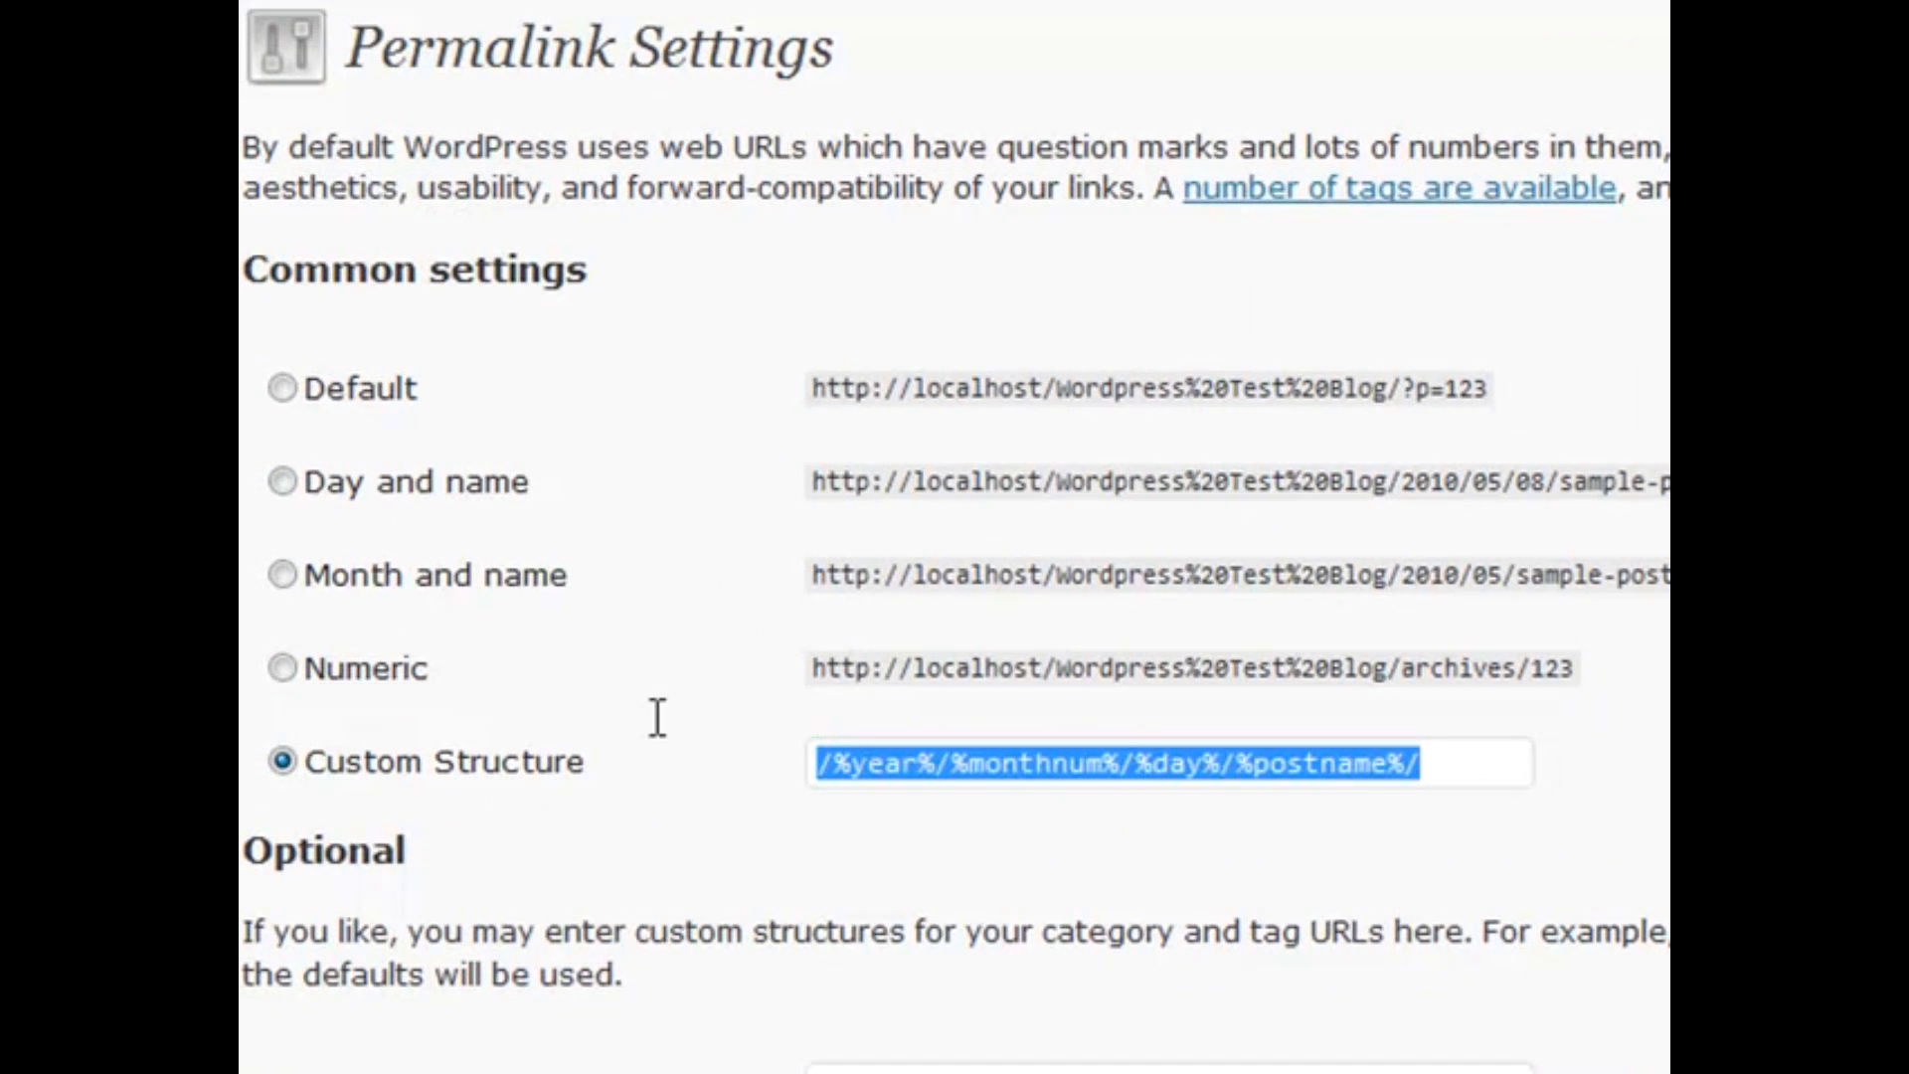
pyautogui.write('%')
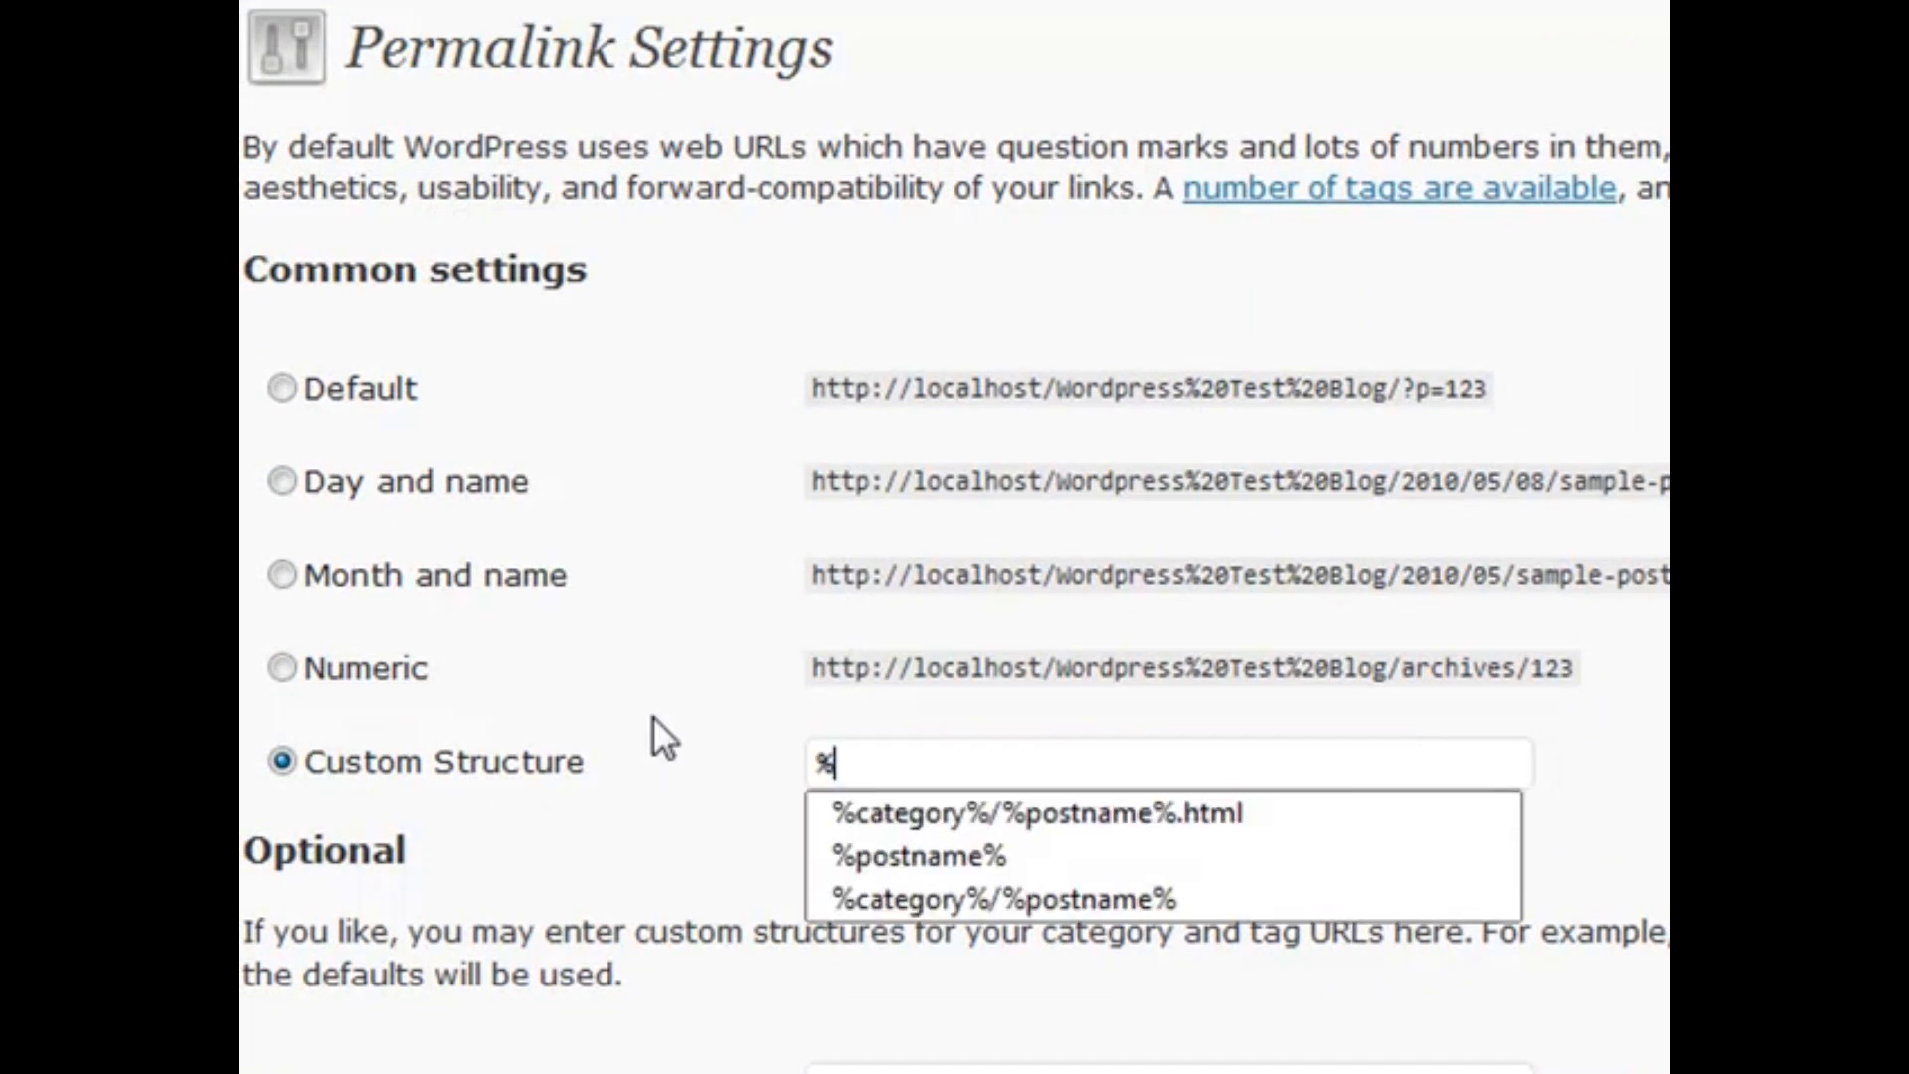
pyautogui.press('Down')
pyautogui.press('Return')
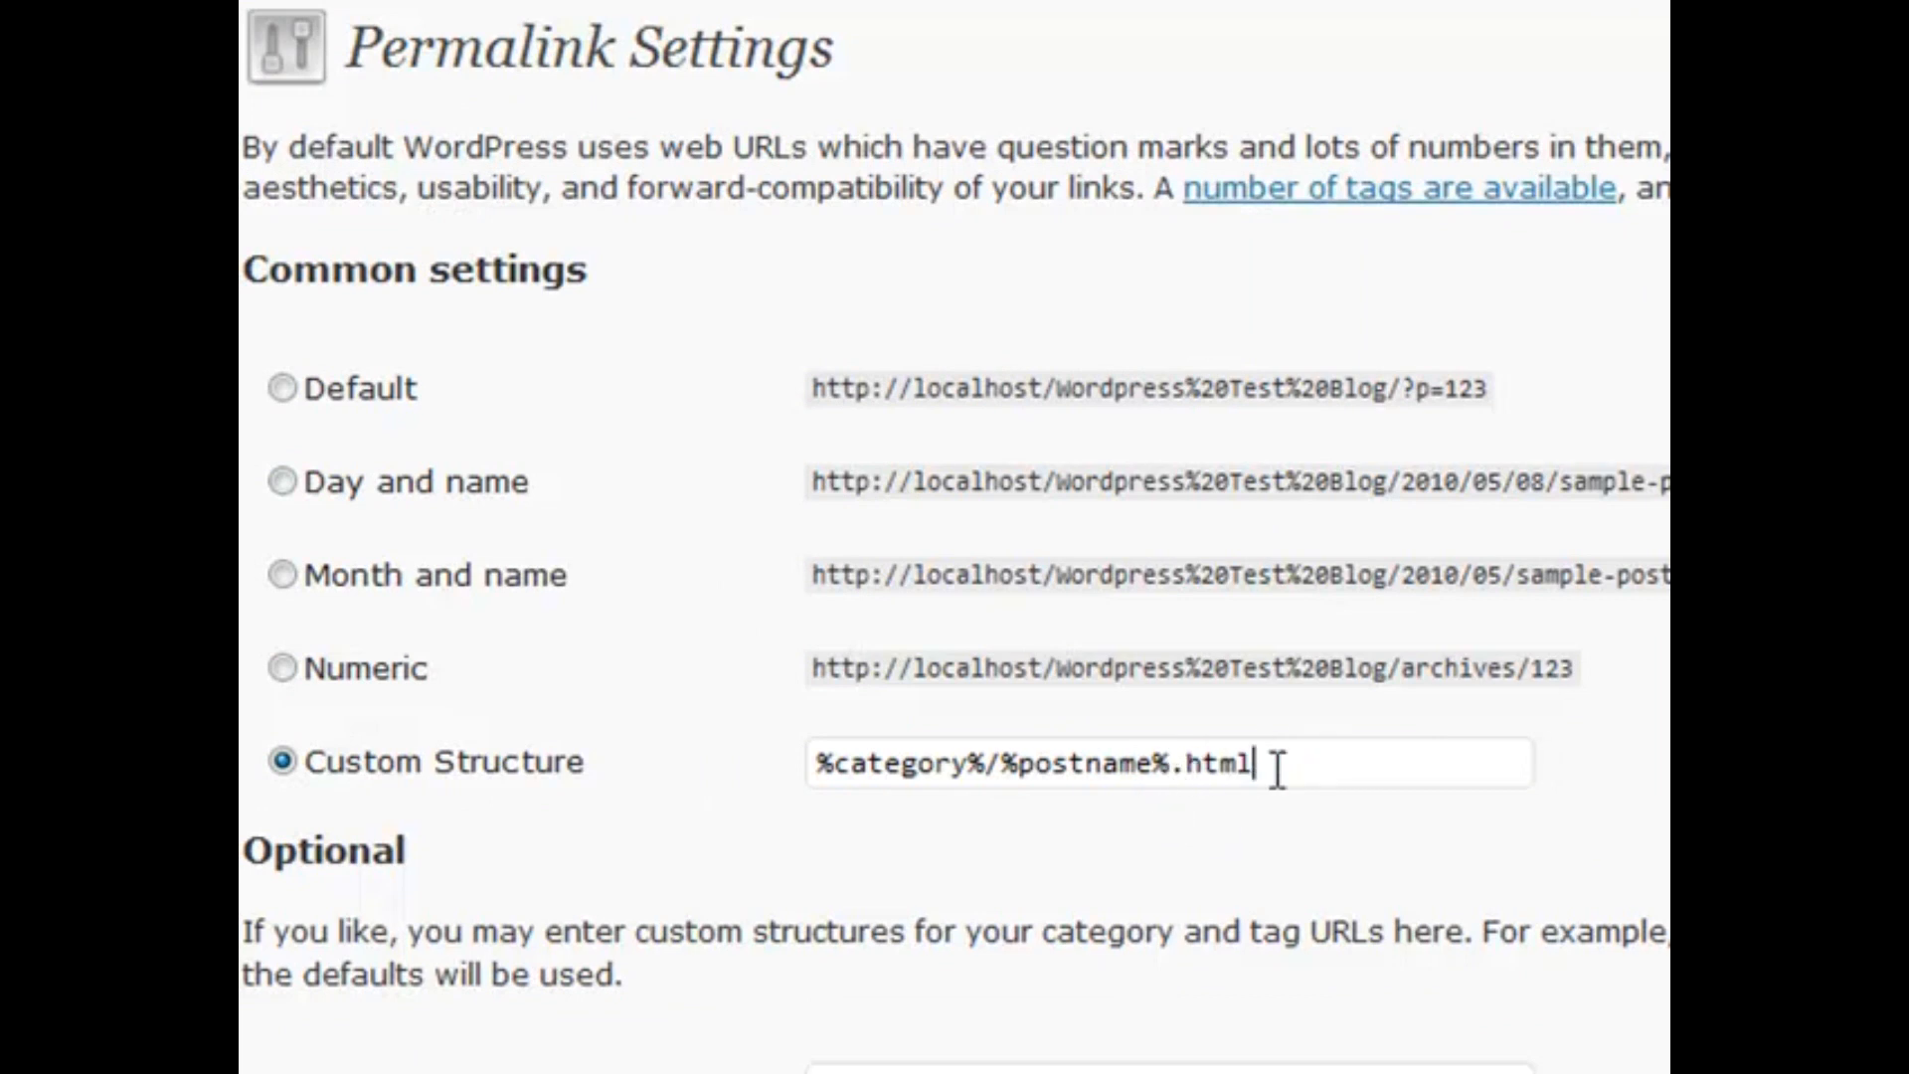
pyautogui.press('Down')
pyautogui.press('Escape')
pyautogui.click(1316, 759)
pyautogui.press('BackSpace')
pyautogui.press('BackSpace')
pyautogui.press('BackSpace')
pyautogui.press('BackSpace')
pyautogui.press('BackSpace')
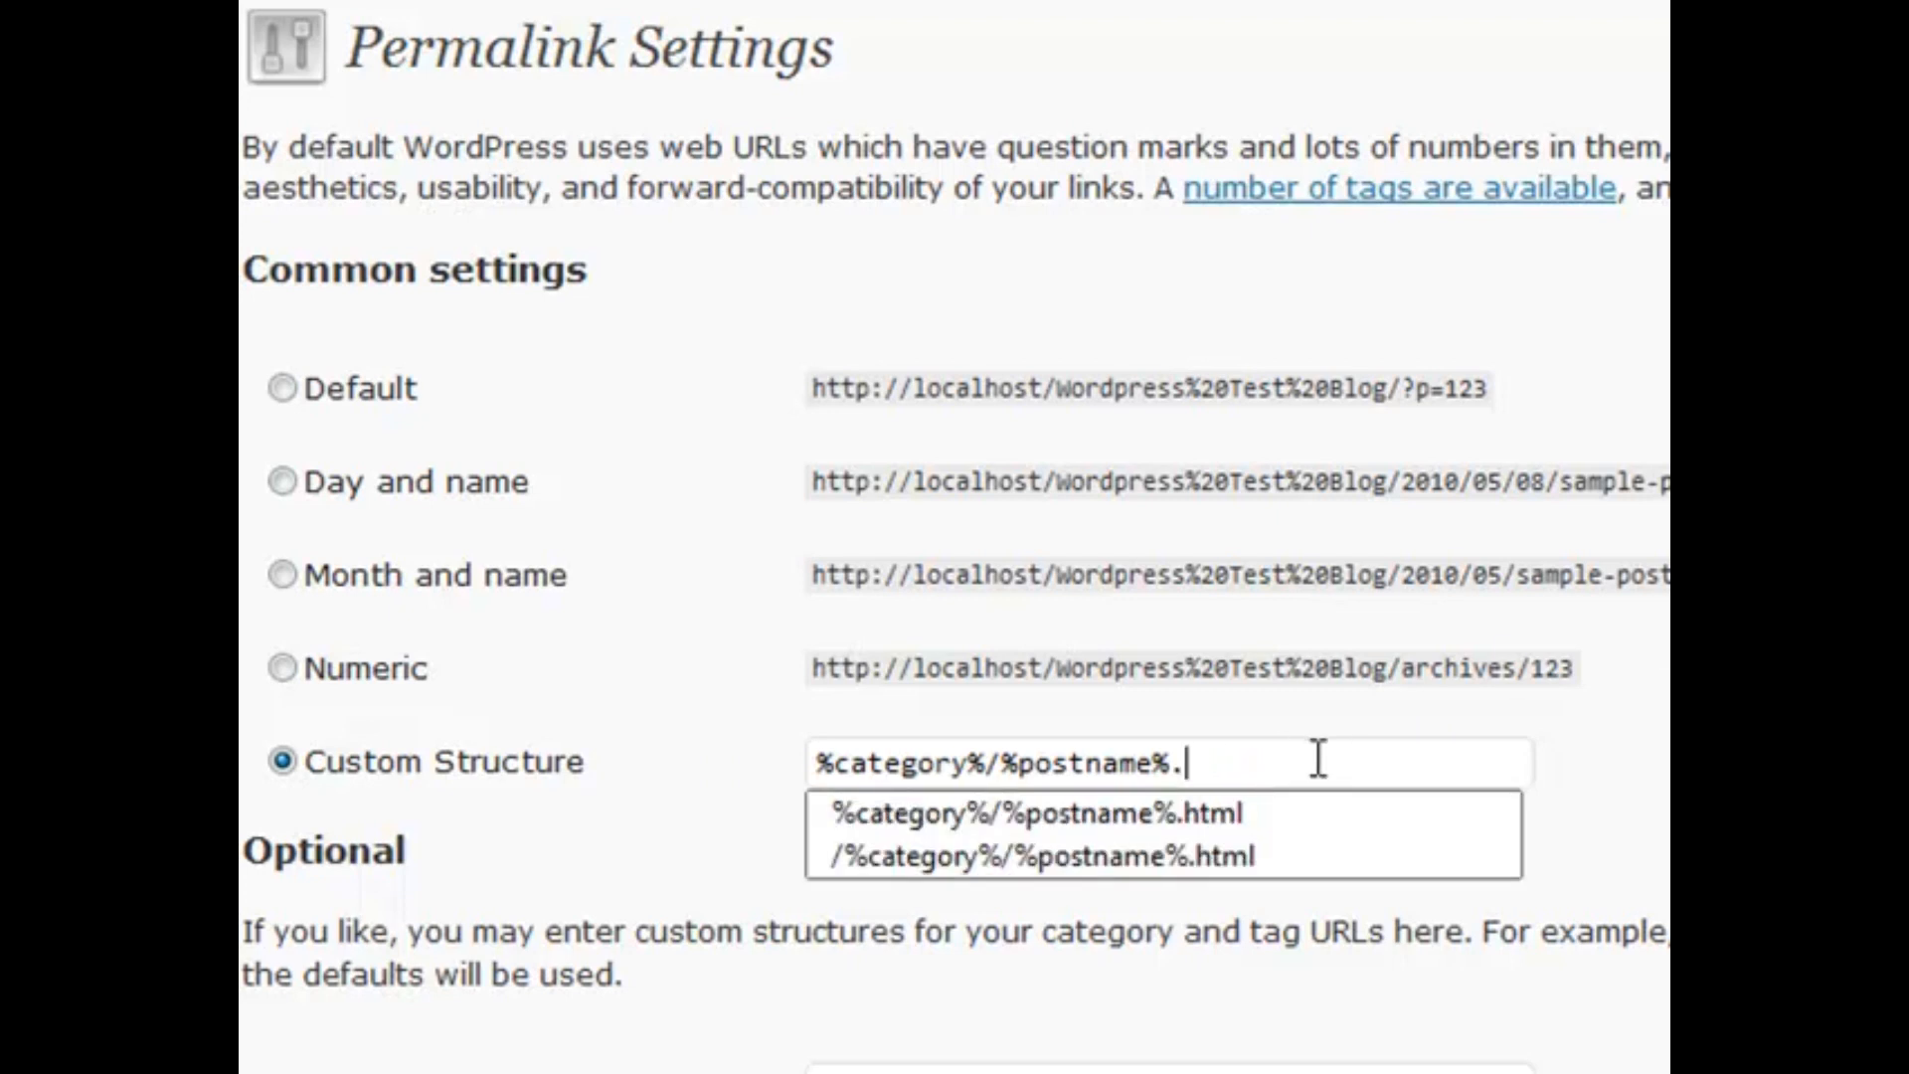
pyautogui.write('/')
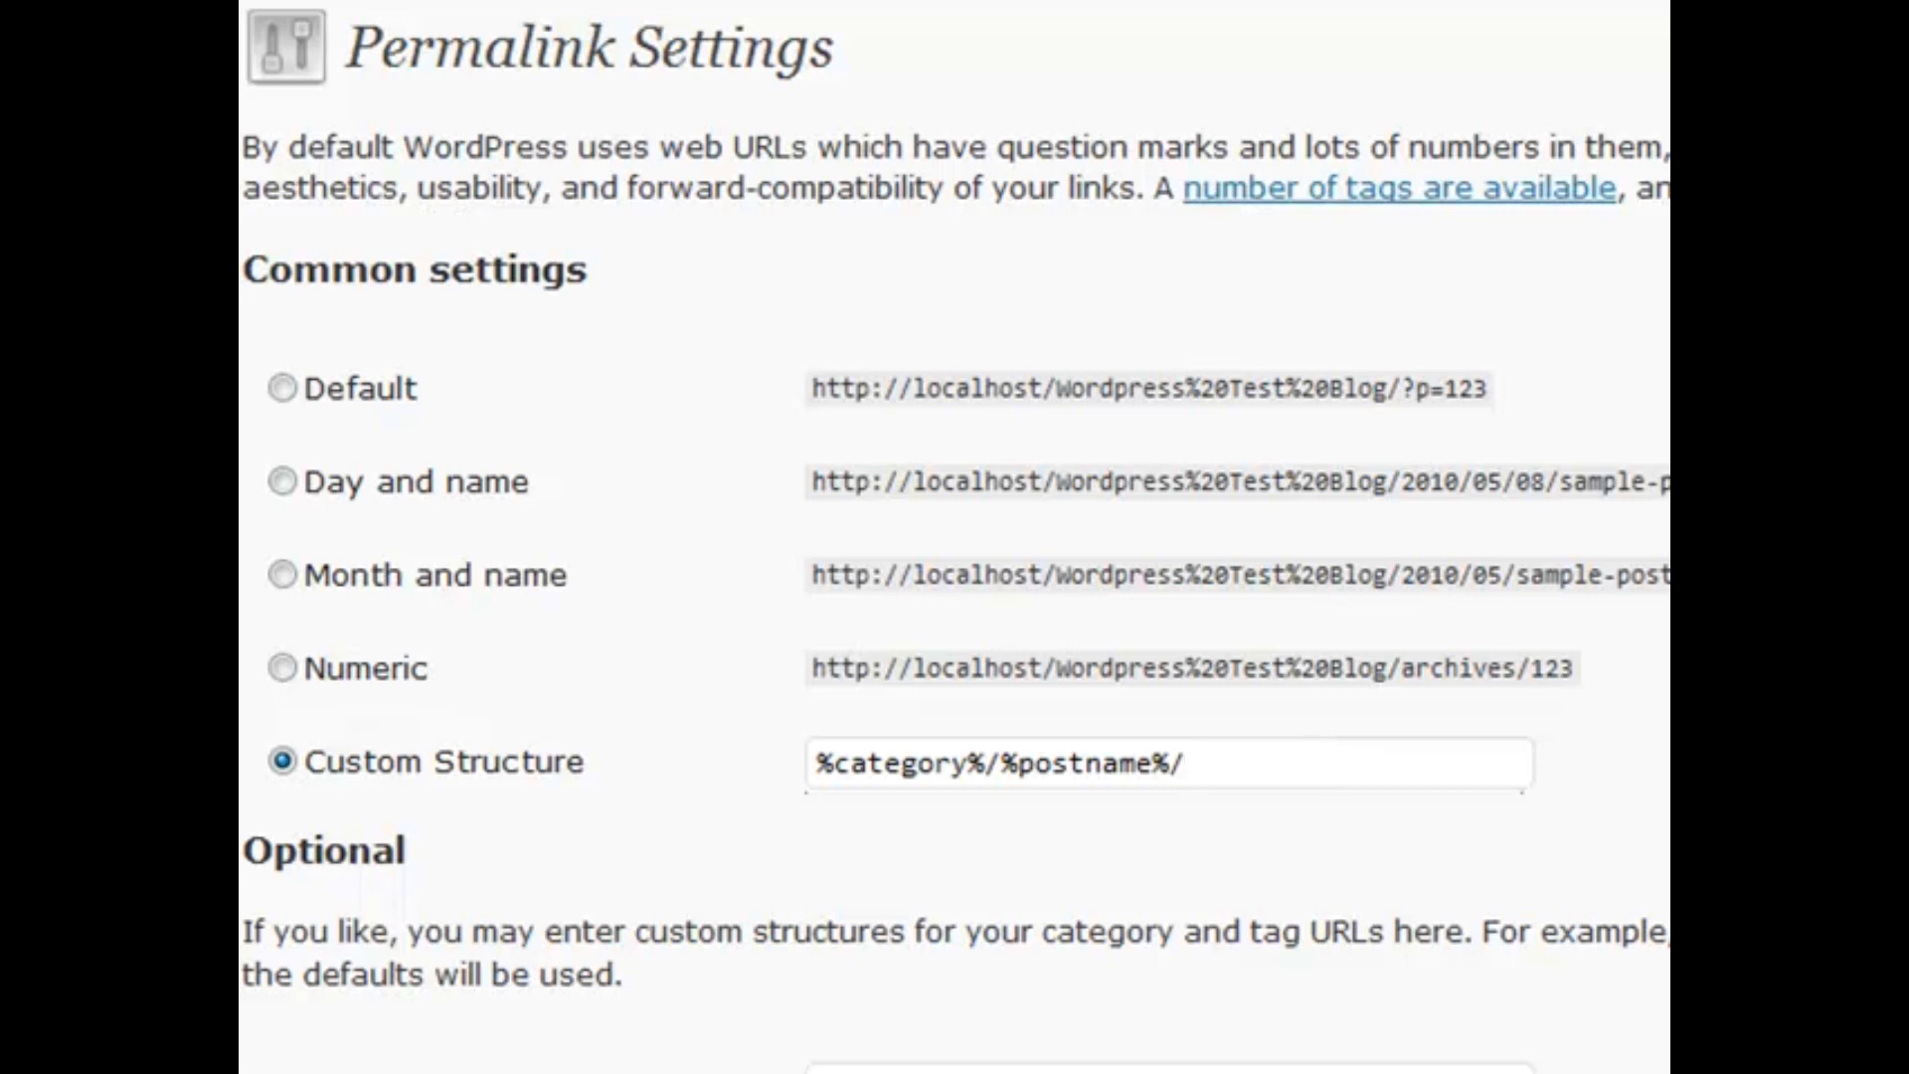
pyautogui.click(298, 755)
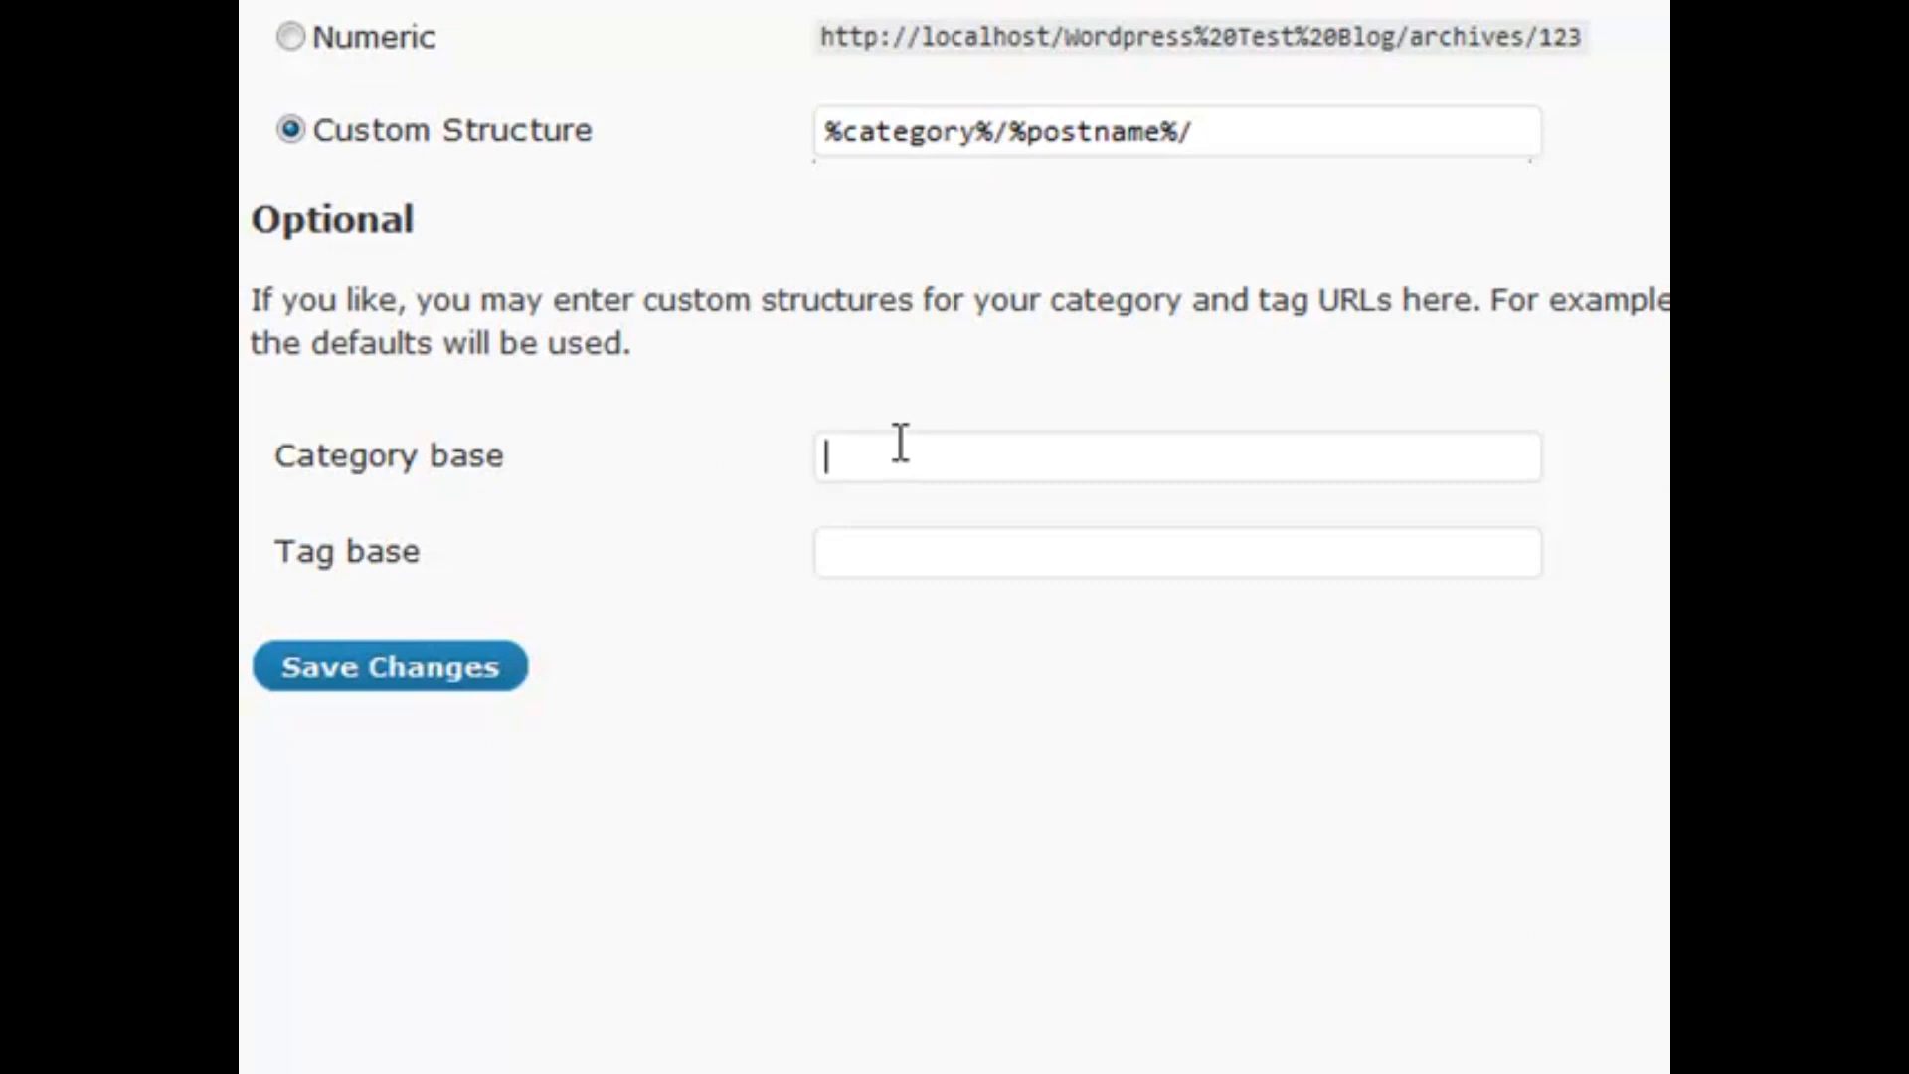
# Set the Category base to categories/ and the Tag base to my-tags/
pyautogui.write('v')
pyautogui.press('BackSpace')
pyautogui.write('categories/')
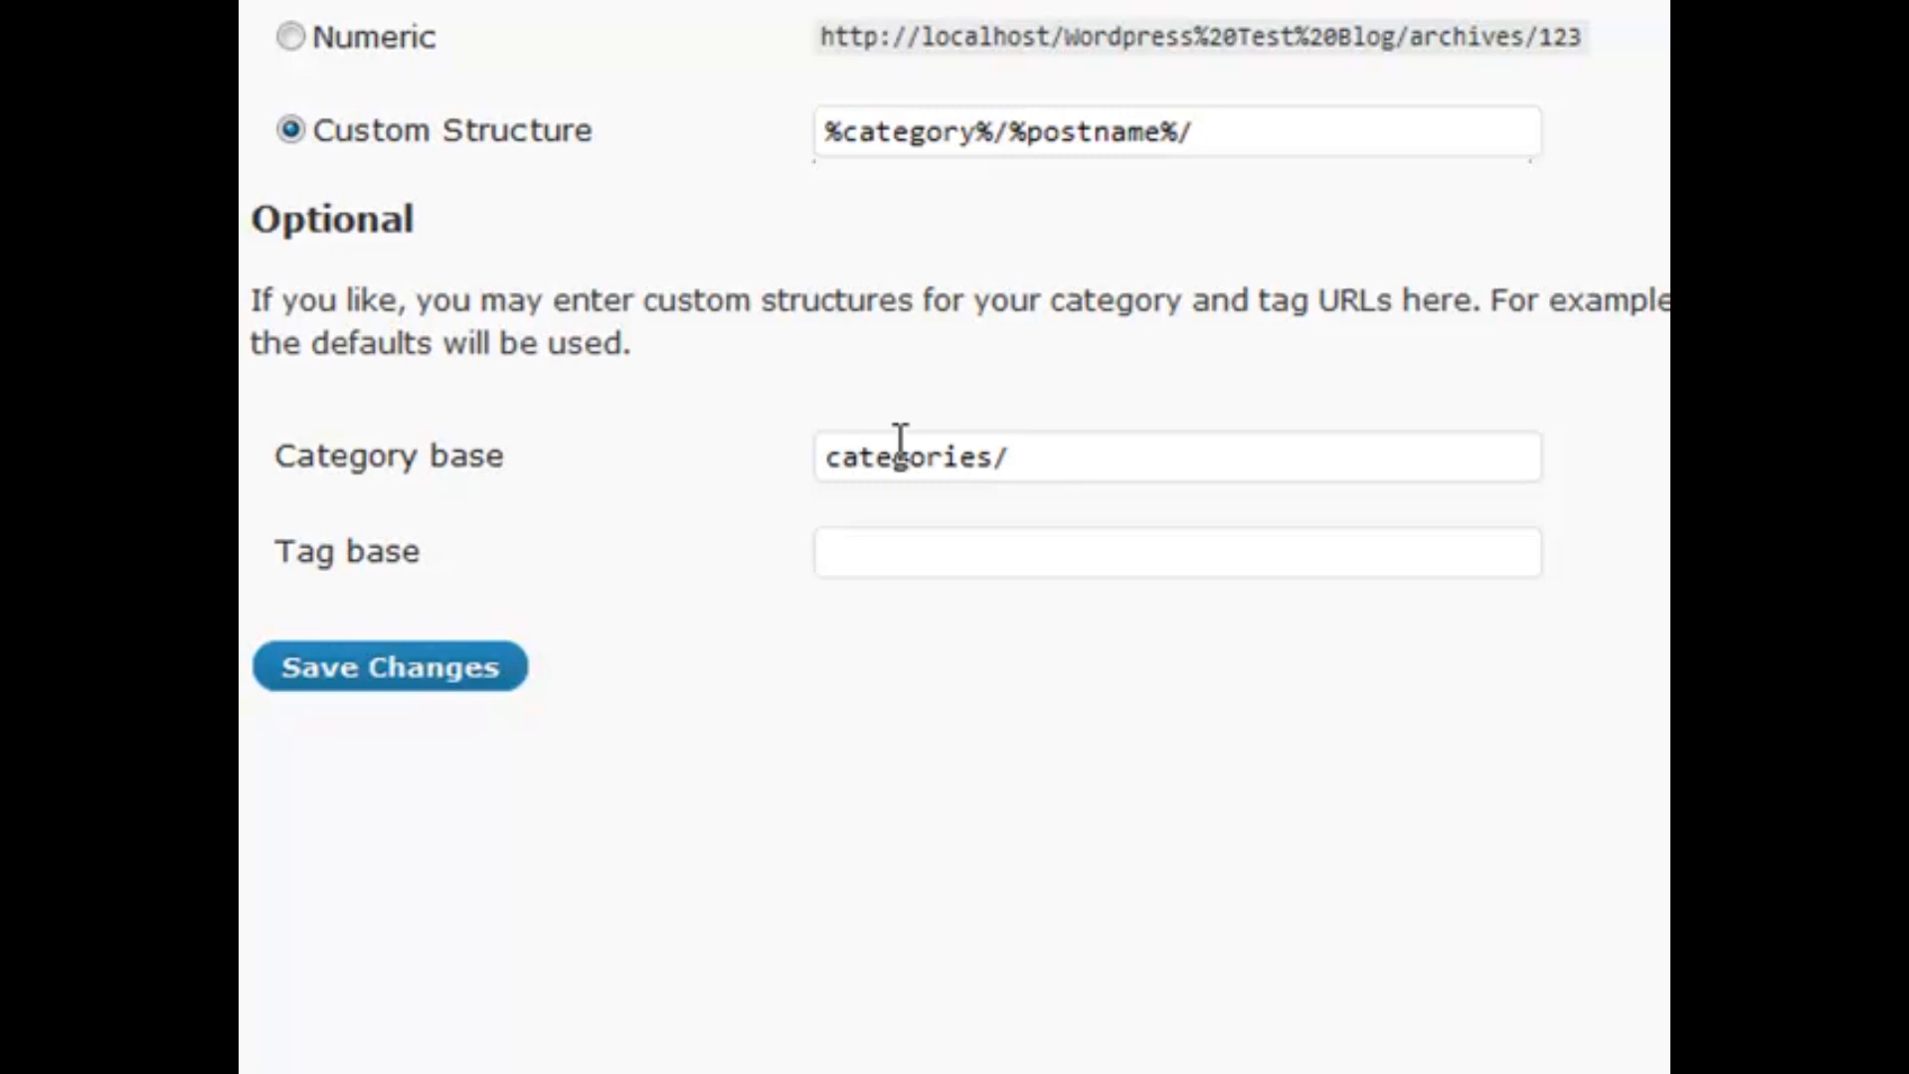
pyautogui.press('Tab')
pyautogui.write('my-tags/')
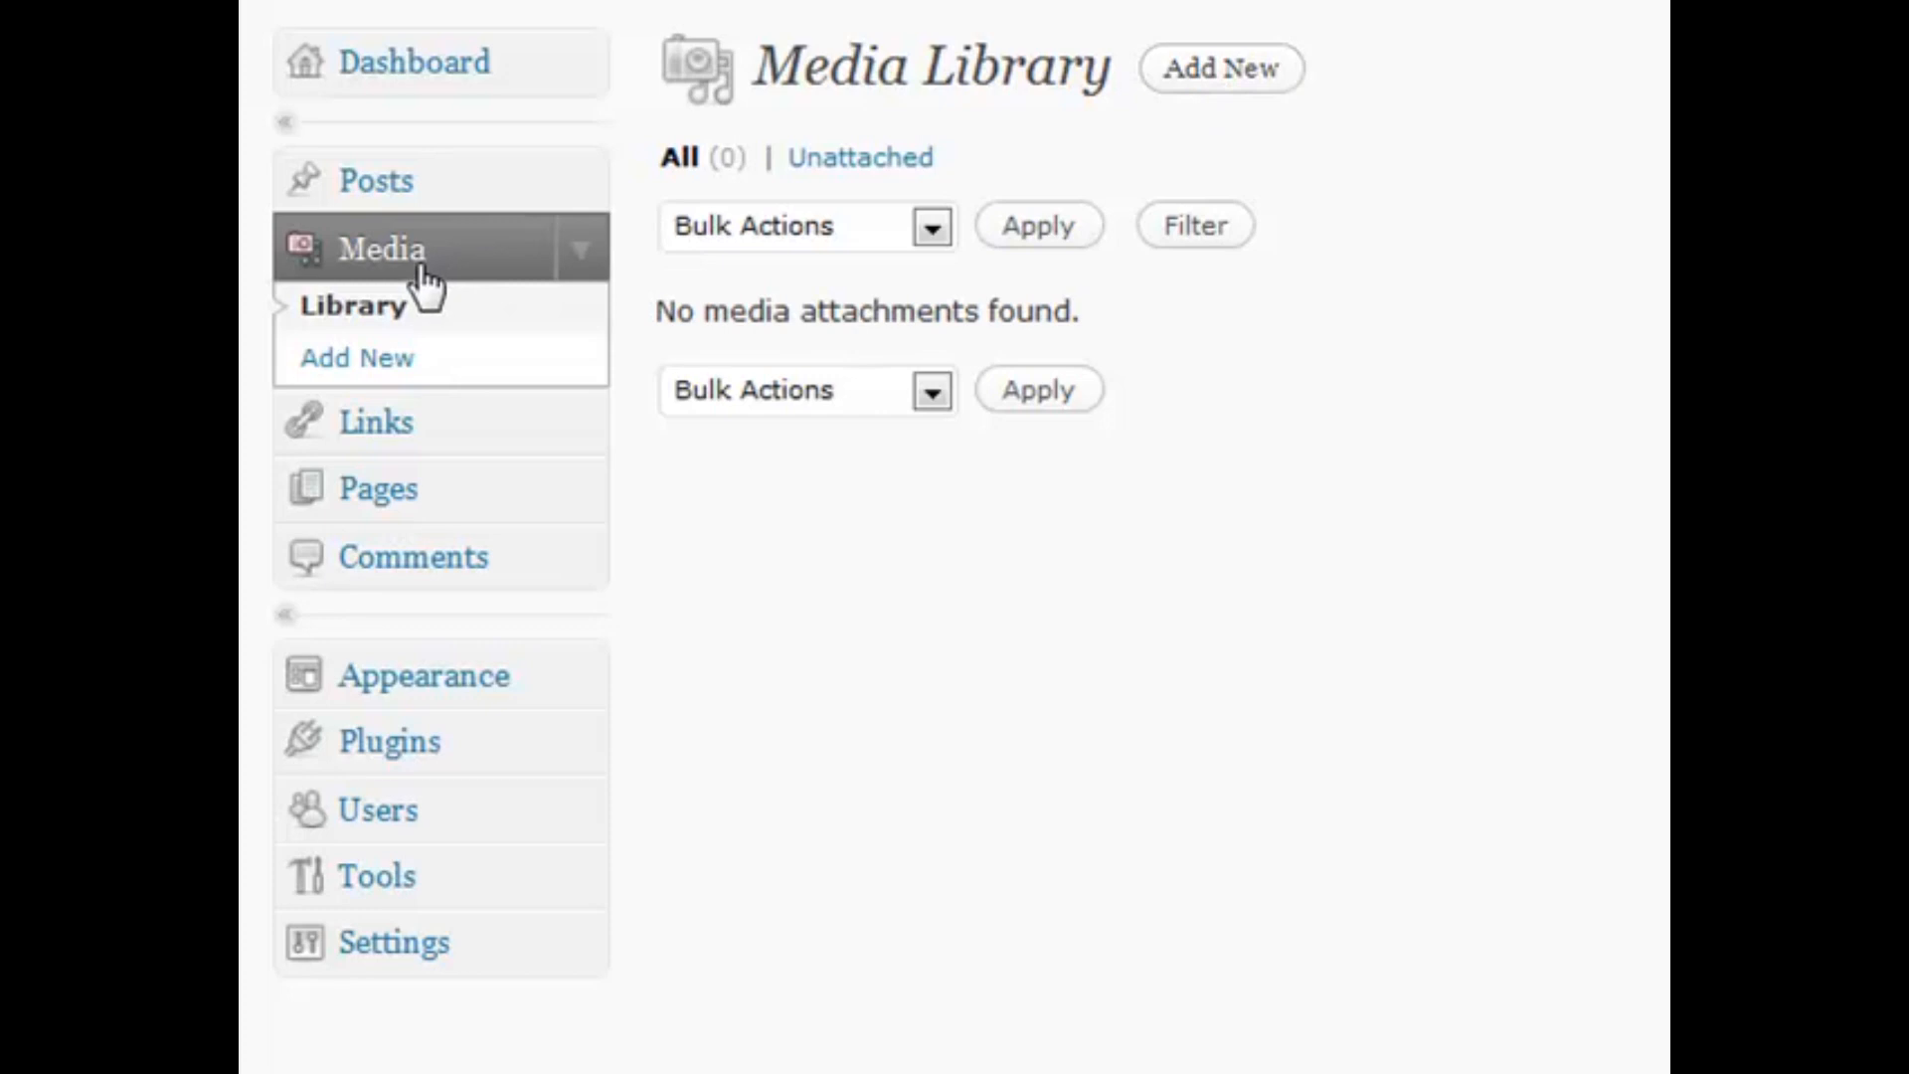
# Upload credit_card_logo.jpg from the Kit folder as new media
pyautogui.click(1196, 103)
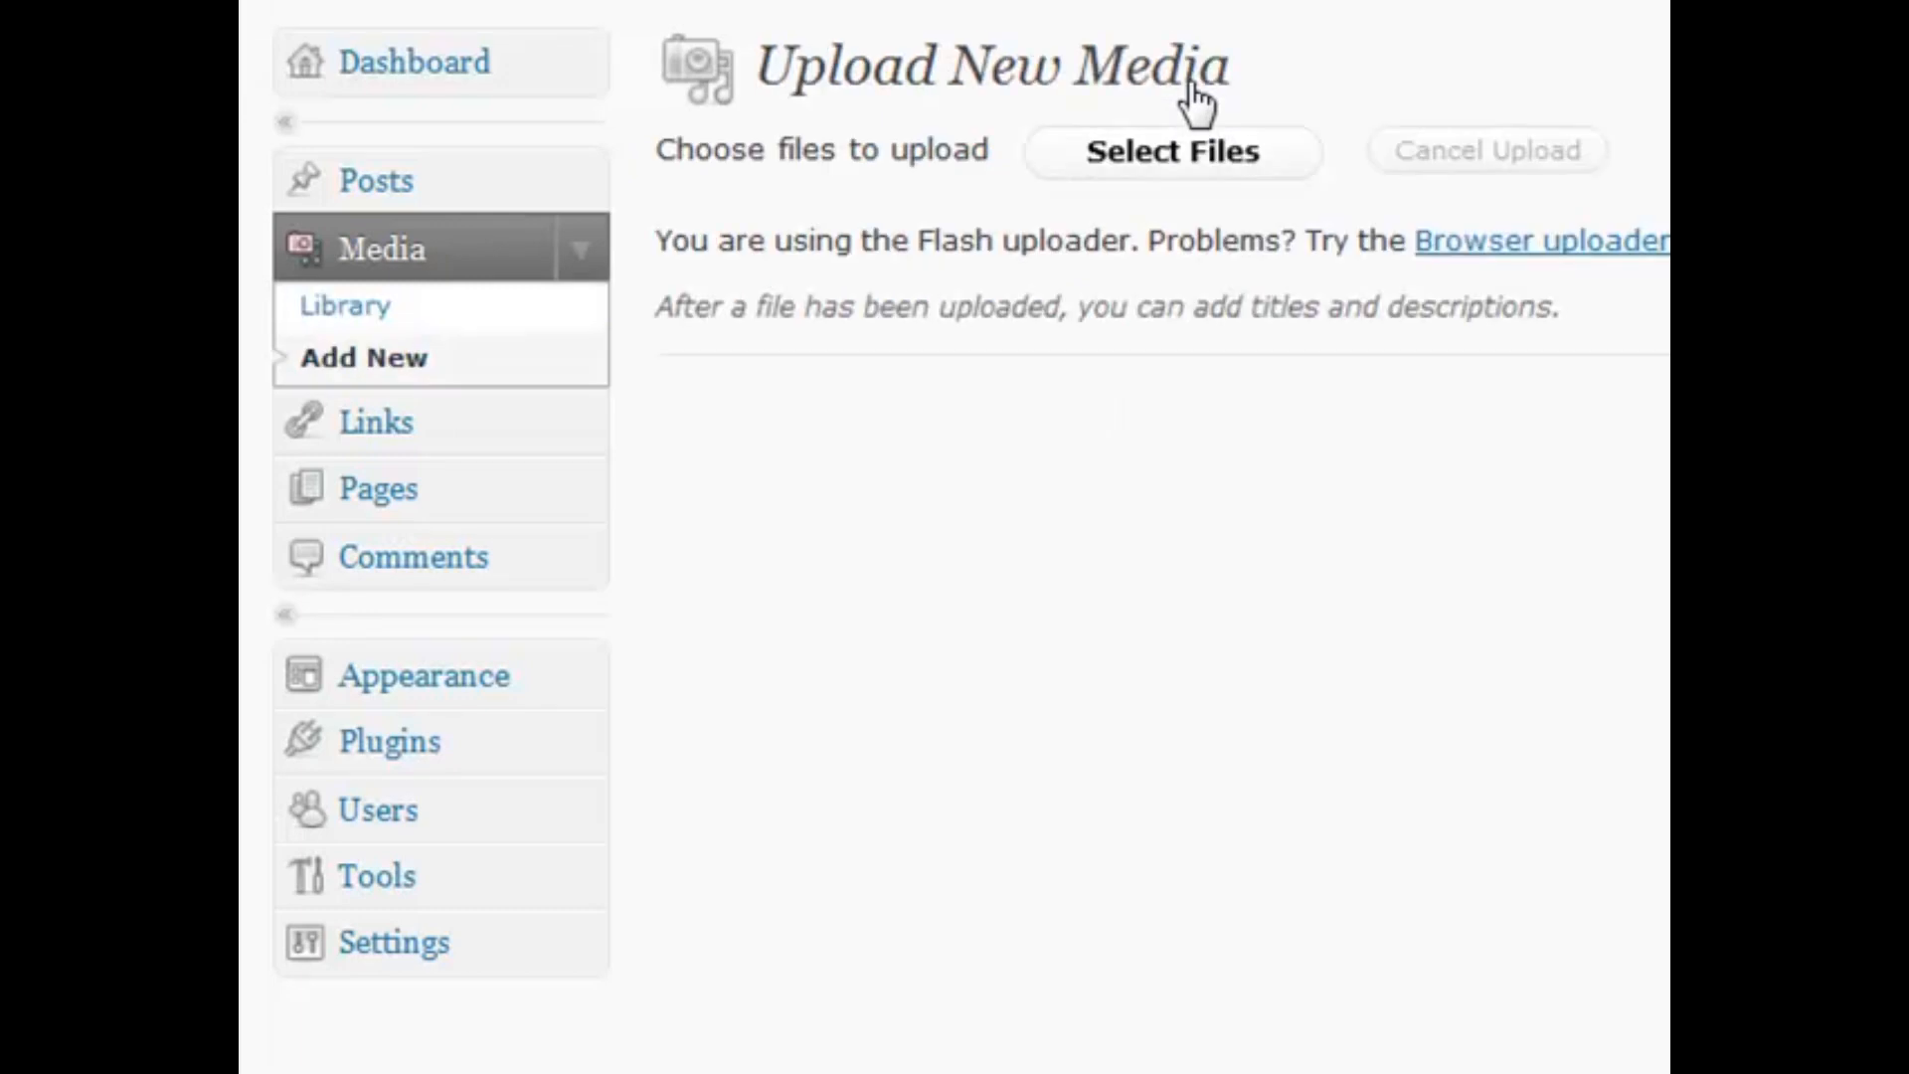
pyautogui.click(1167, 151)
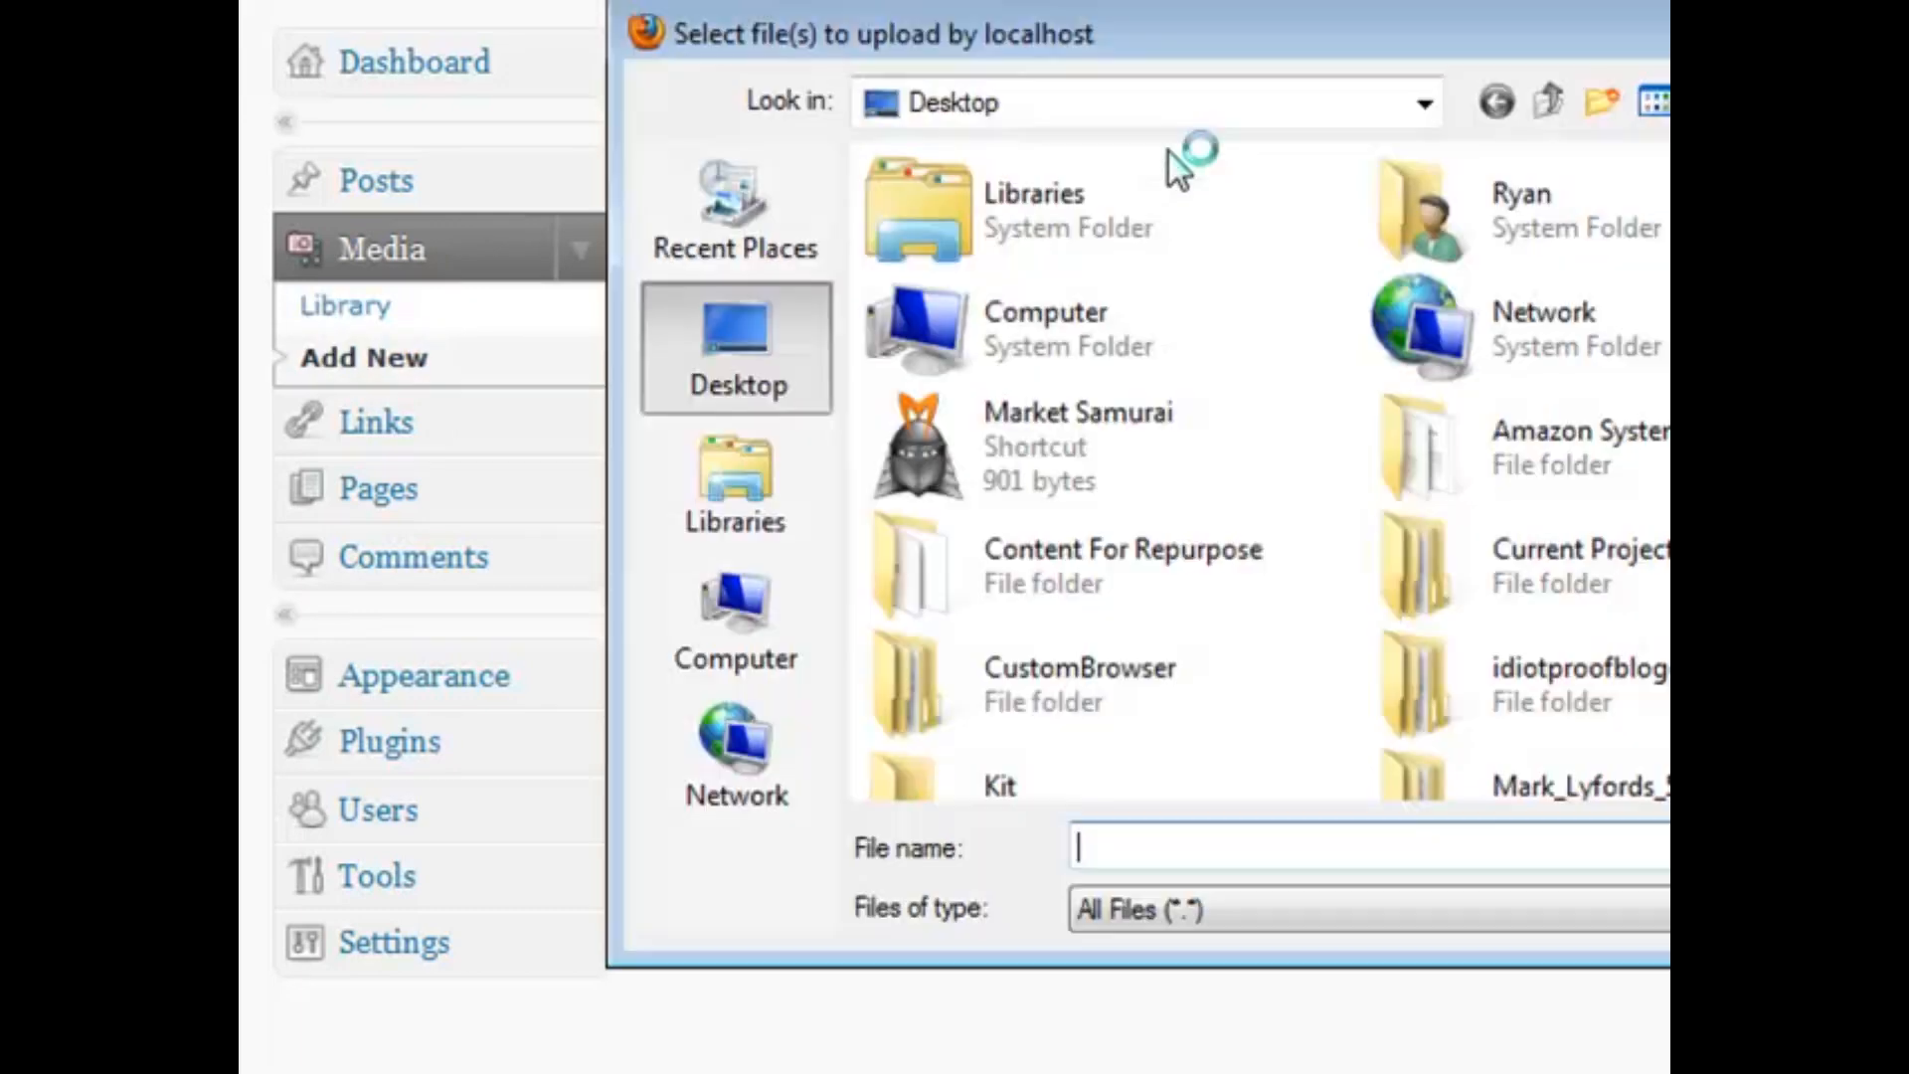
pyautogui.scroll(-3, 1253, 477)
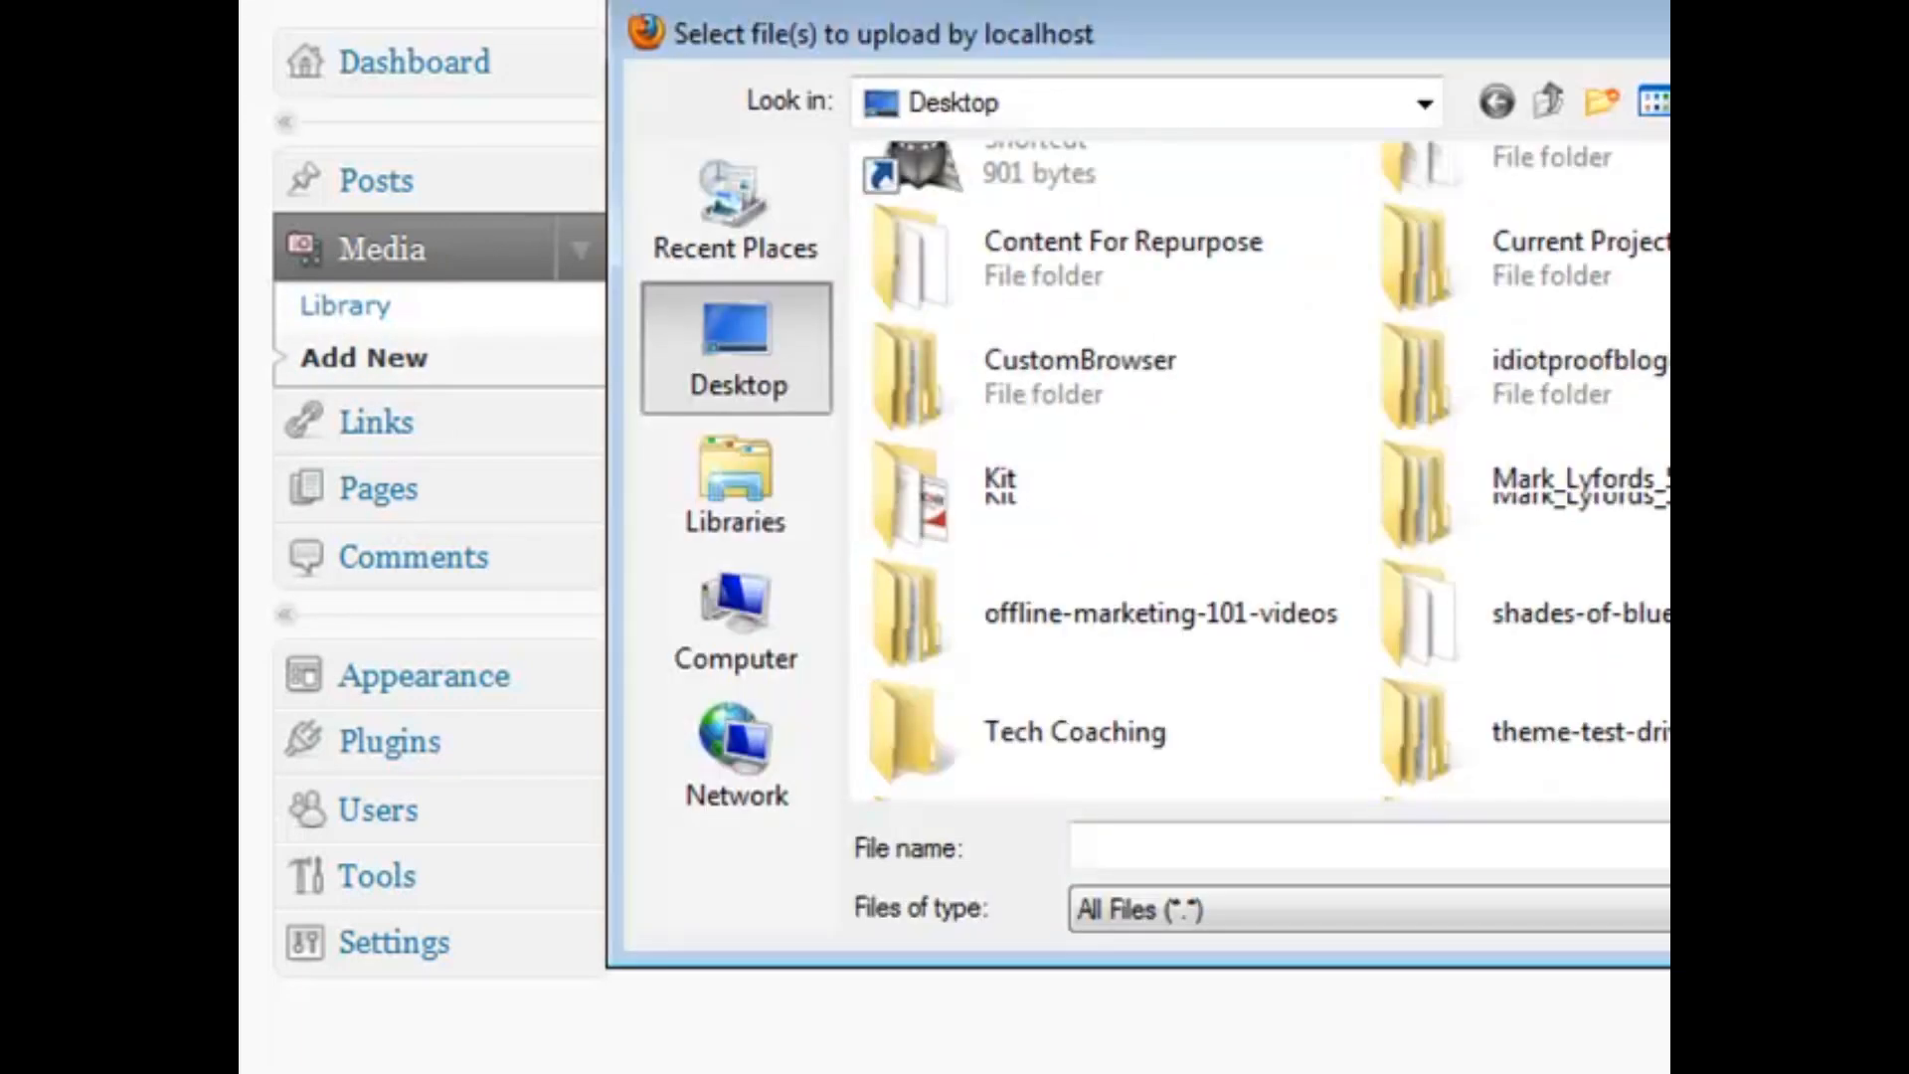
pyautogui.doubleClick(992, 480)
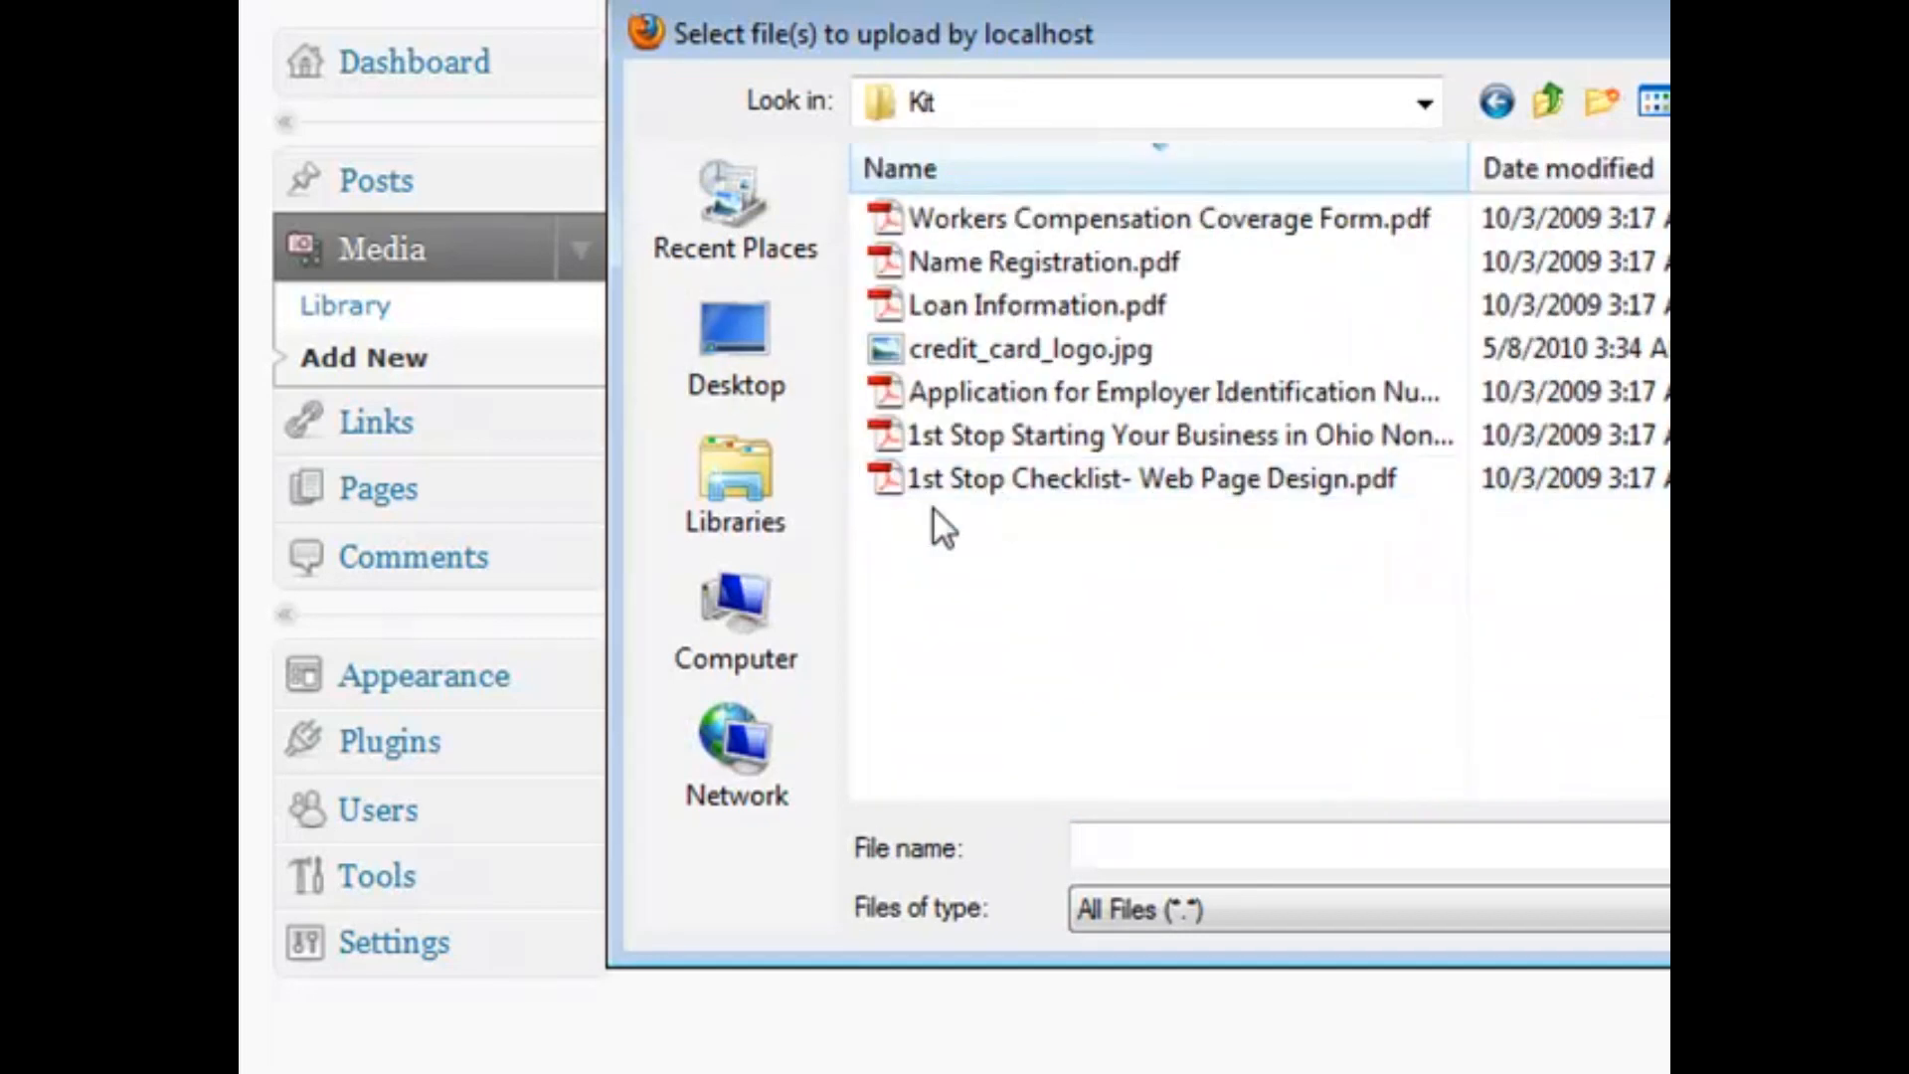
pyautogui.click(922, 360)
pyautogui.press('Return')
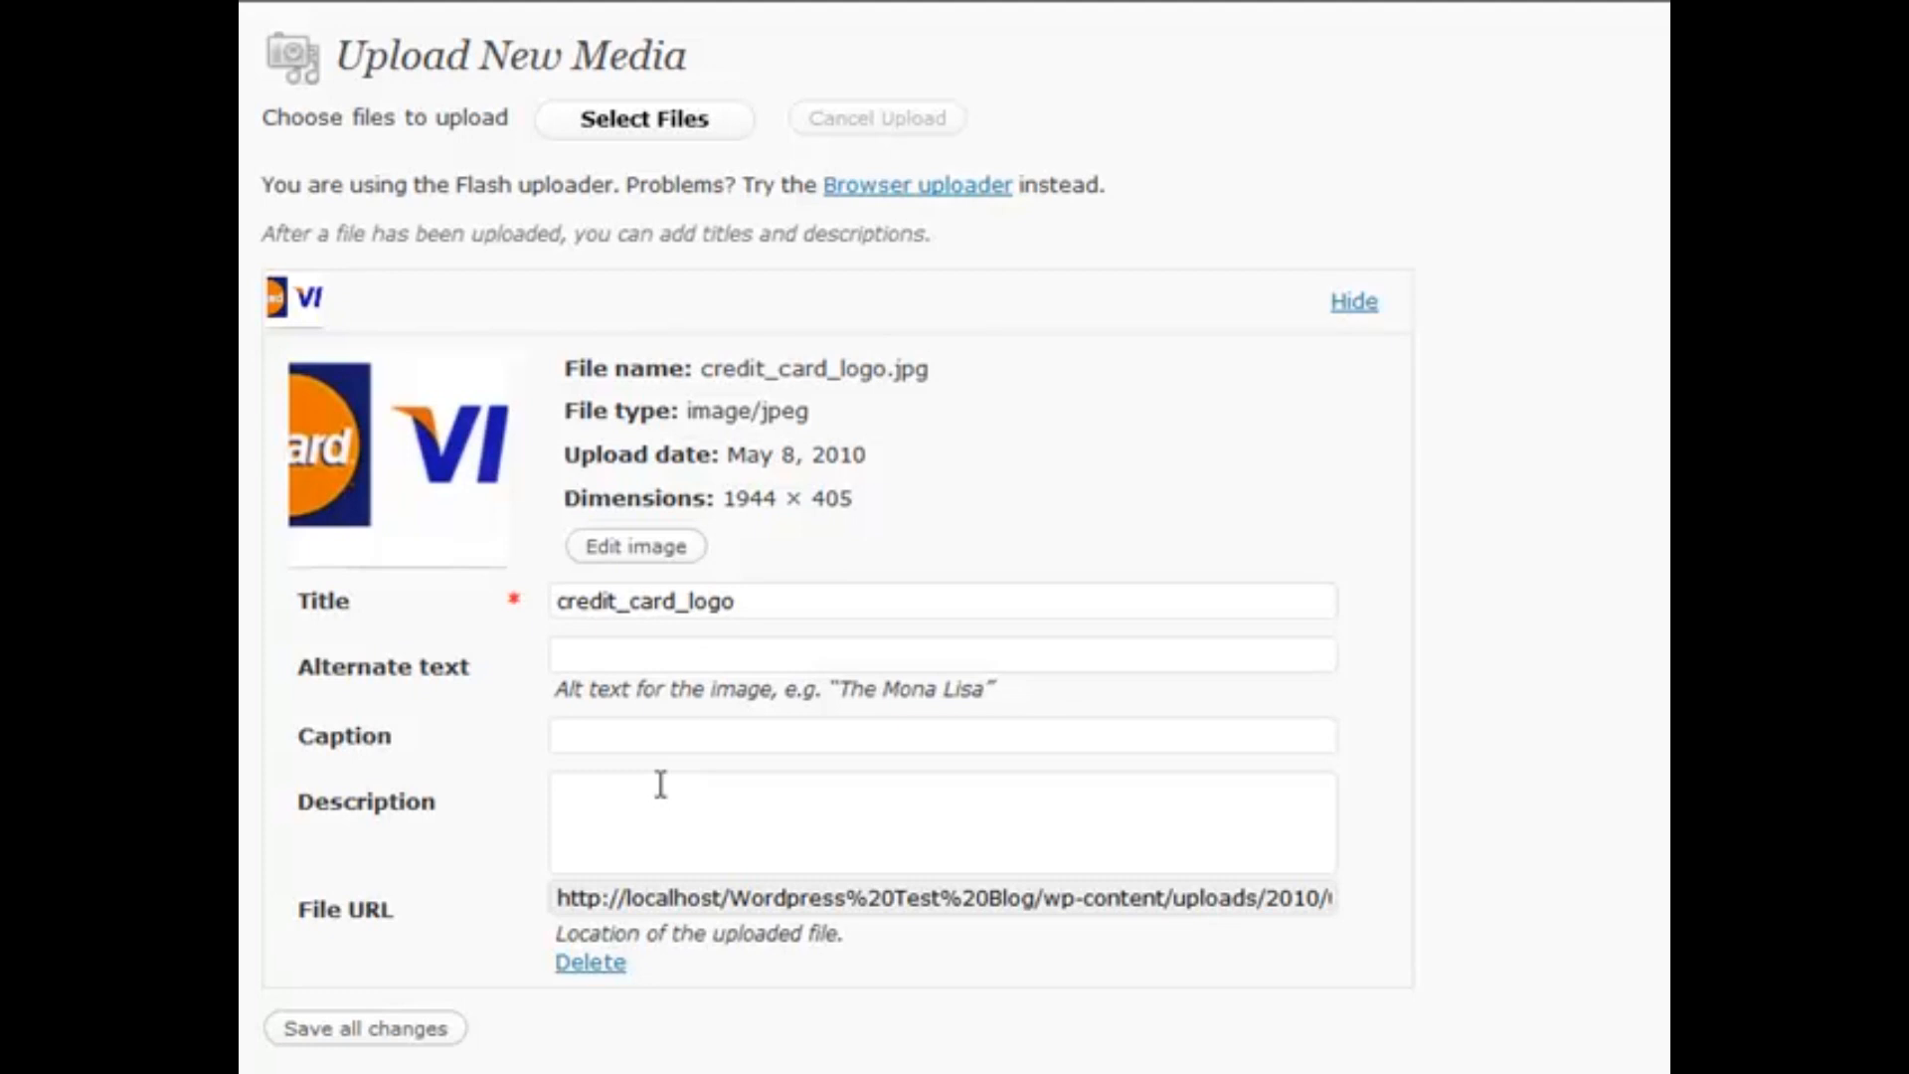
# In the image editor, rotate the logo a full turn and flip it twice, restoring its orientation
pyautogui.click(647, 549)
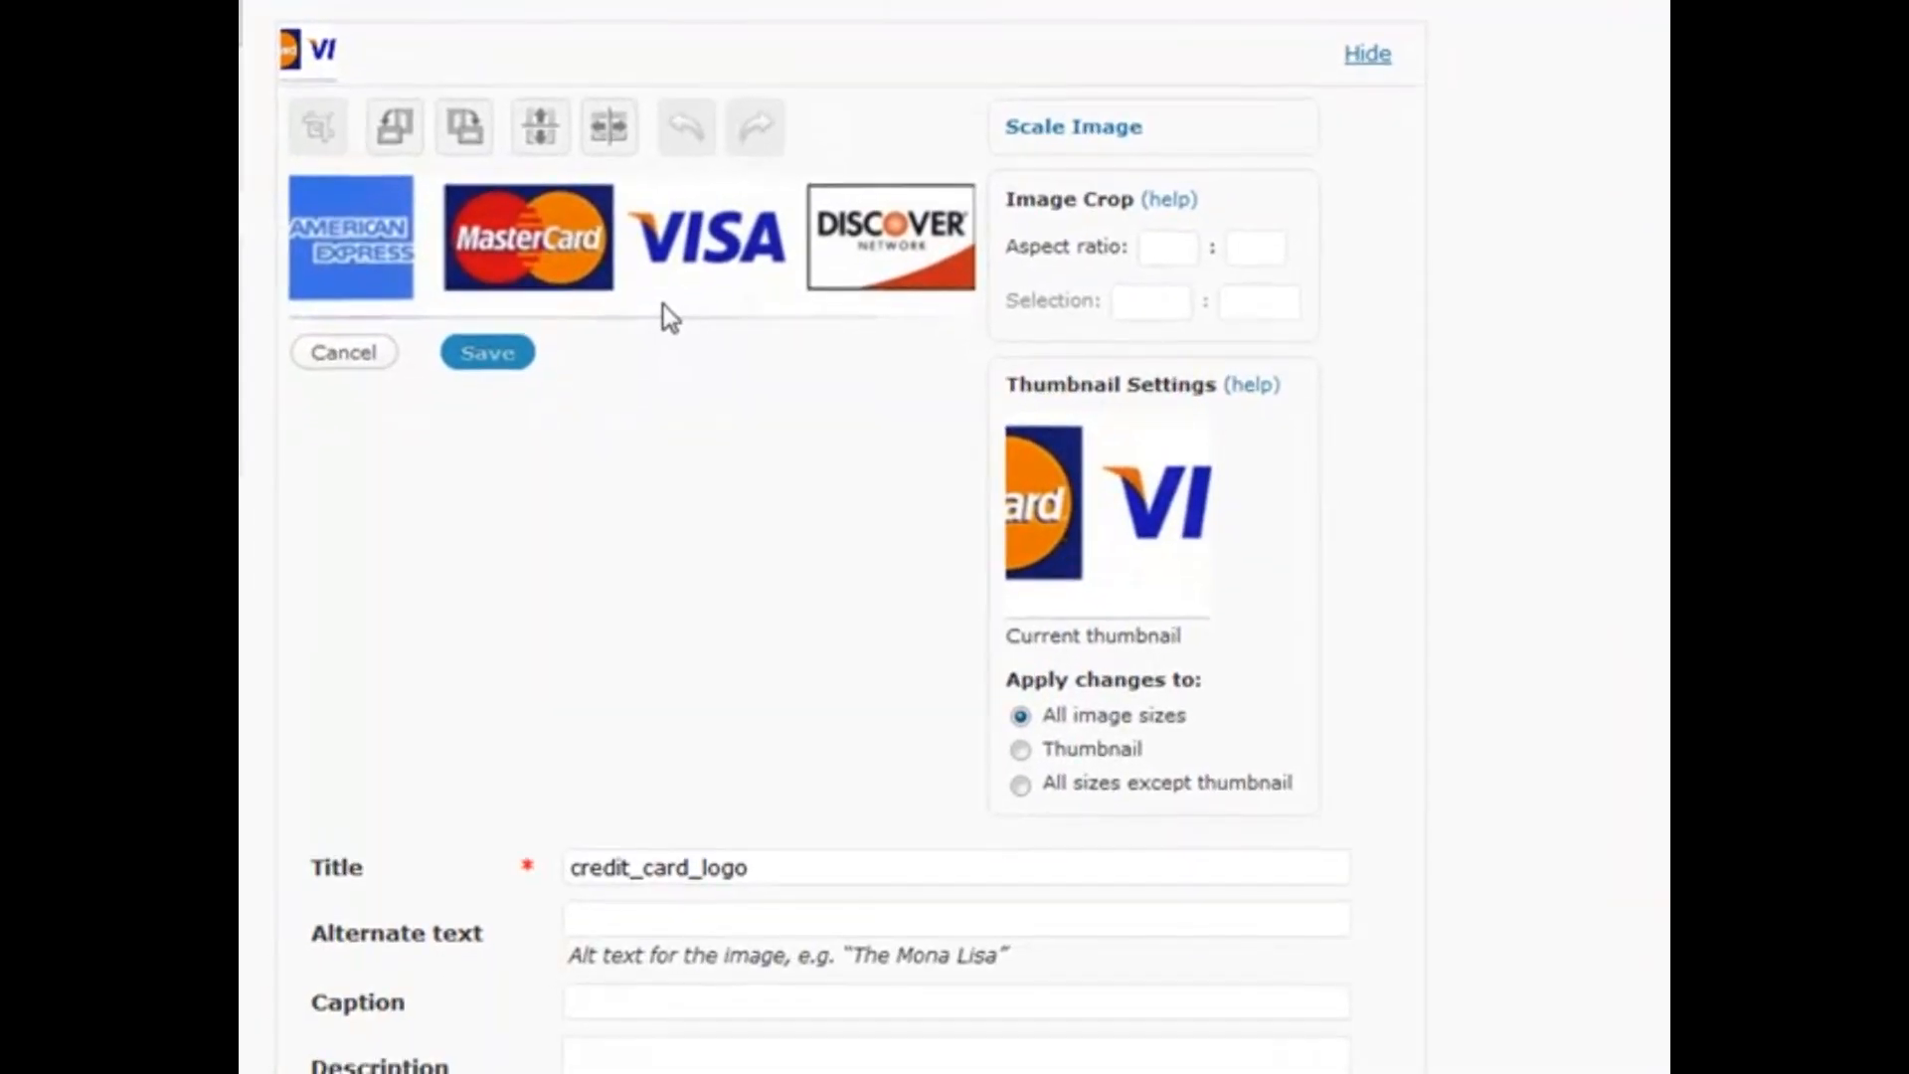
pyautogui.click(402, 135)
pyautogui.click(397, 139)
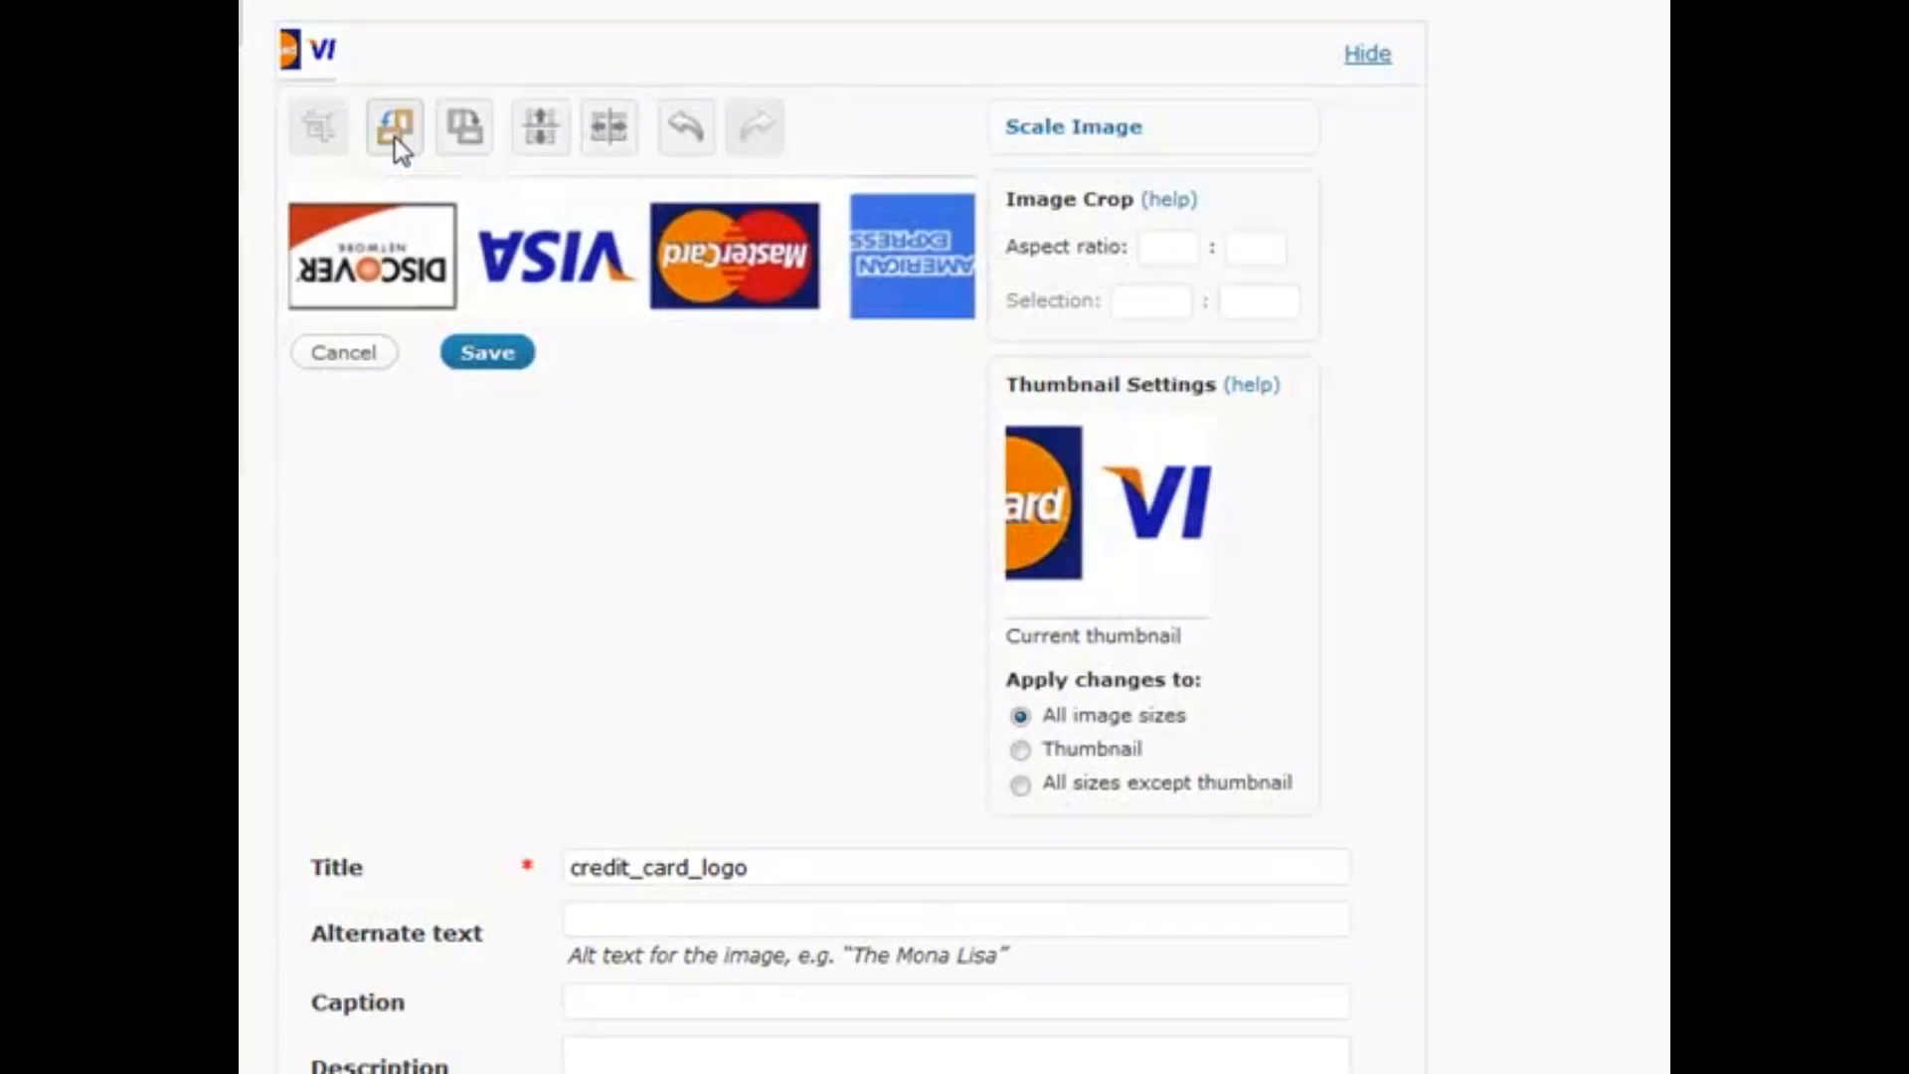
pyautogui.click(397, 141)
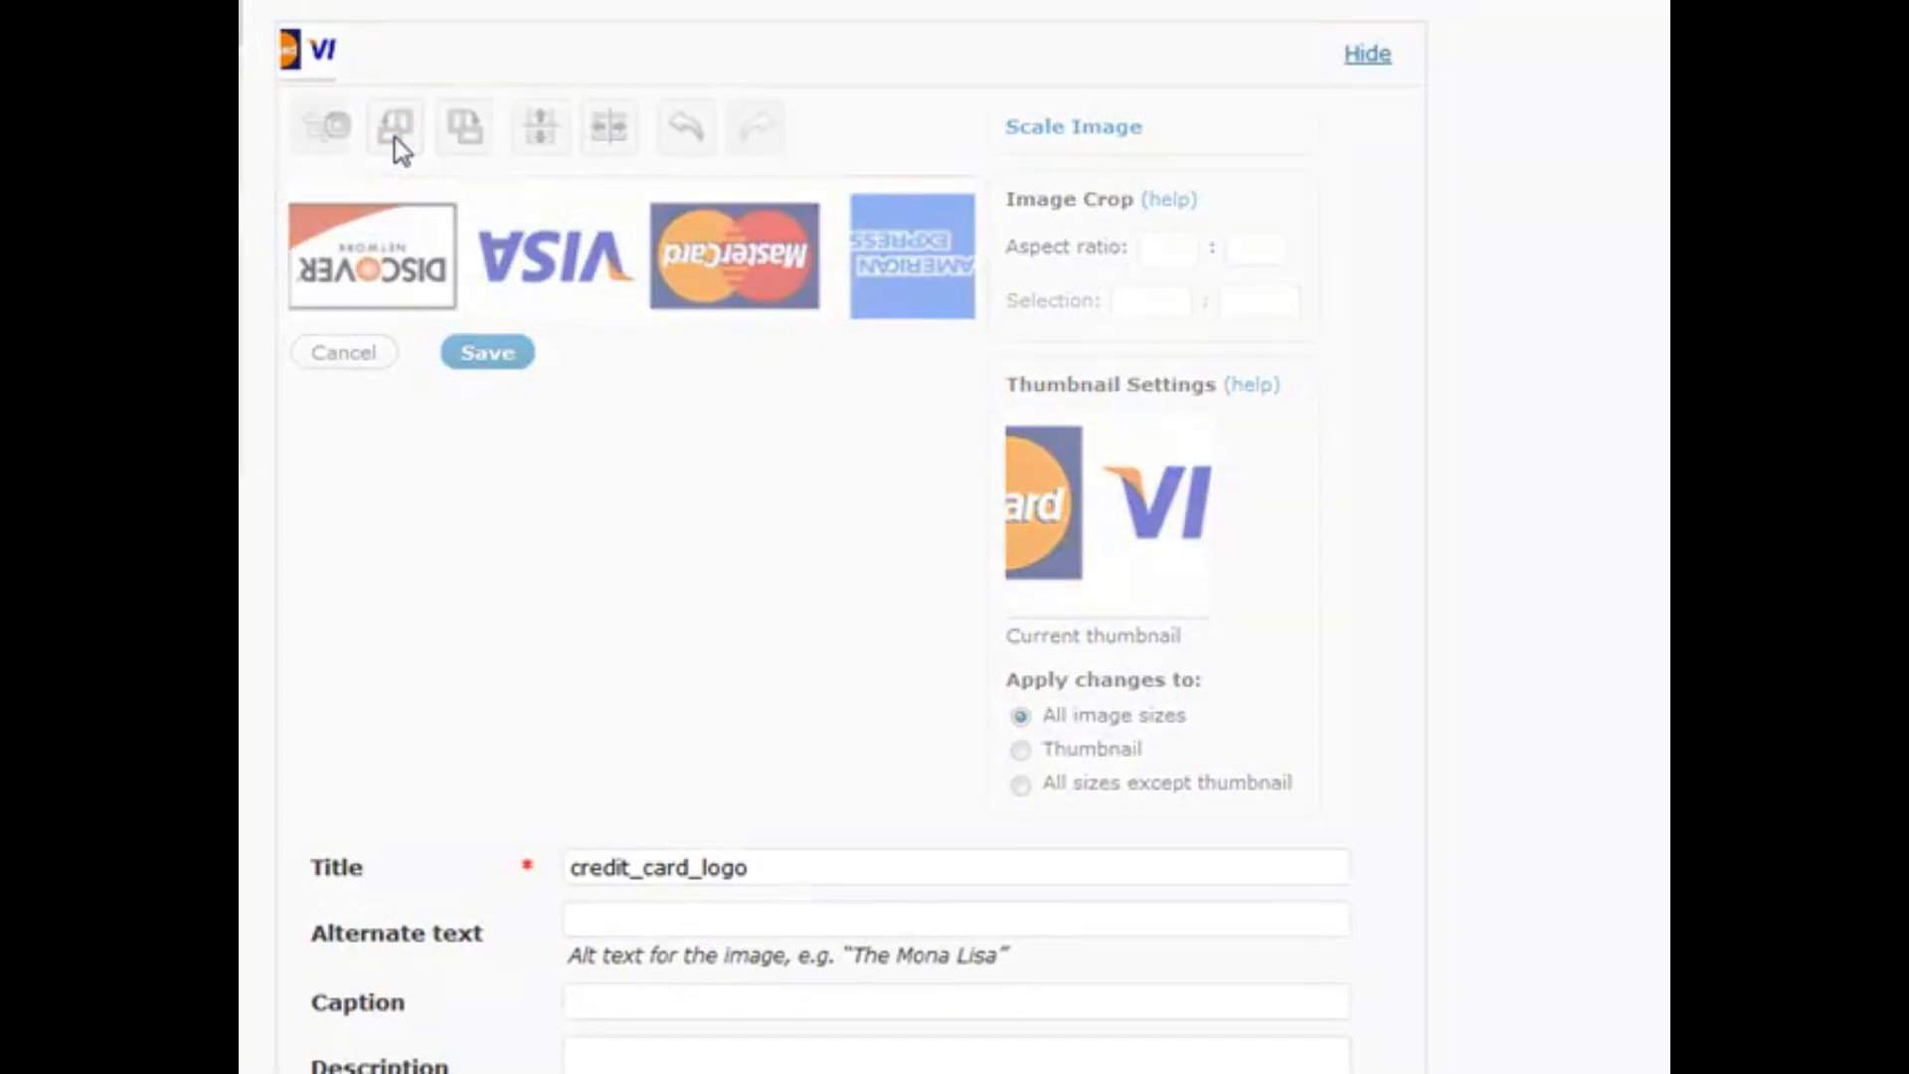
pyautogui.click(396, 140)
pyautogui.click(546, 134)
pyautogui.click(546, 134)
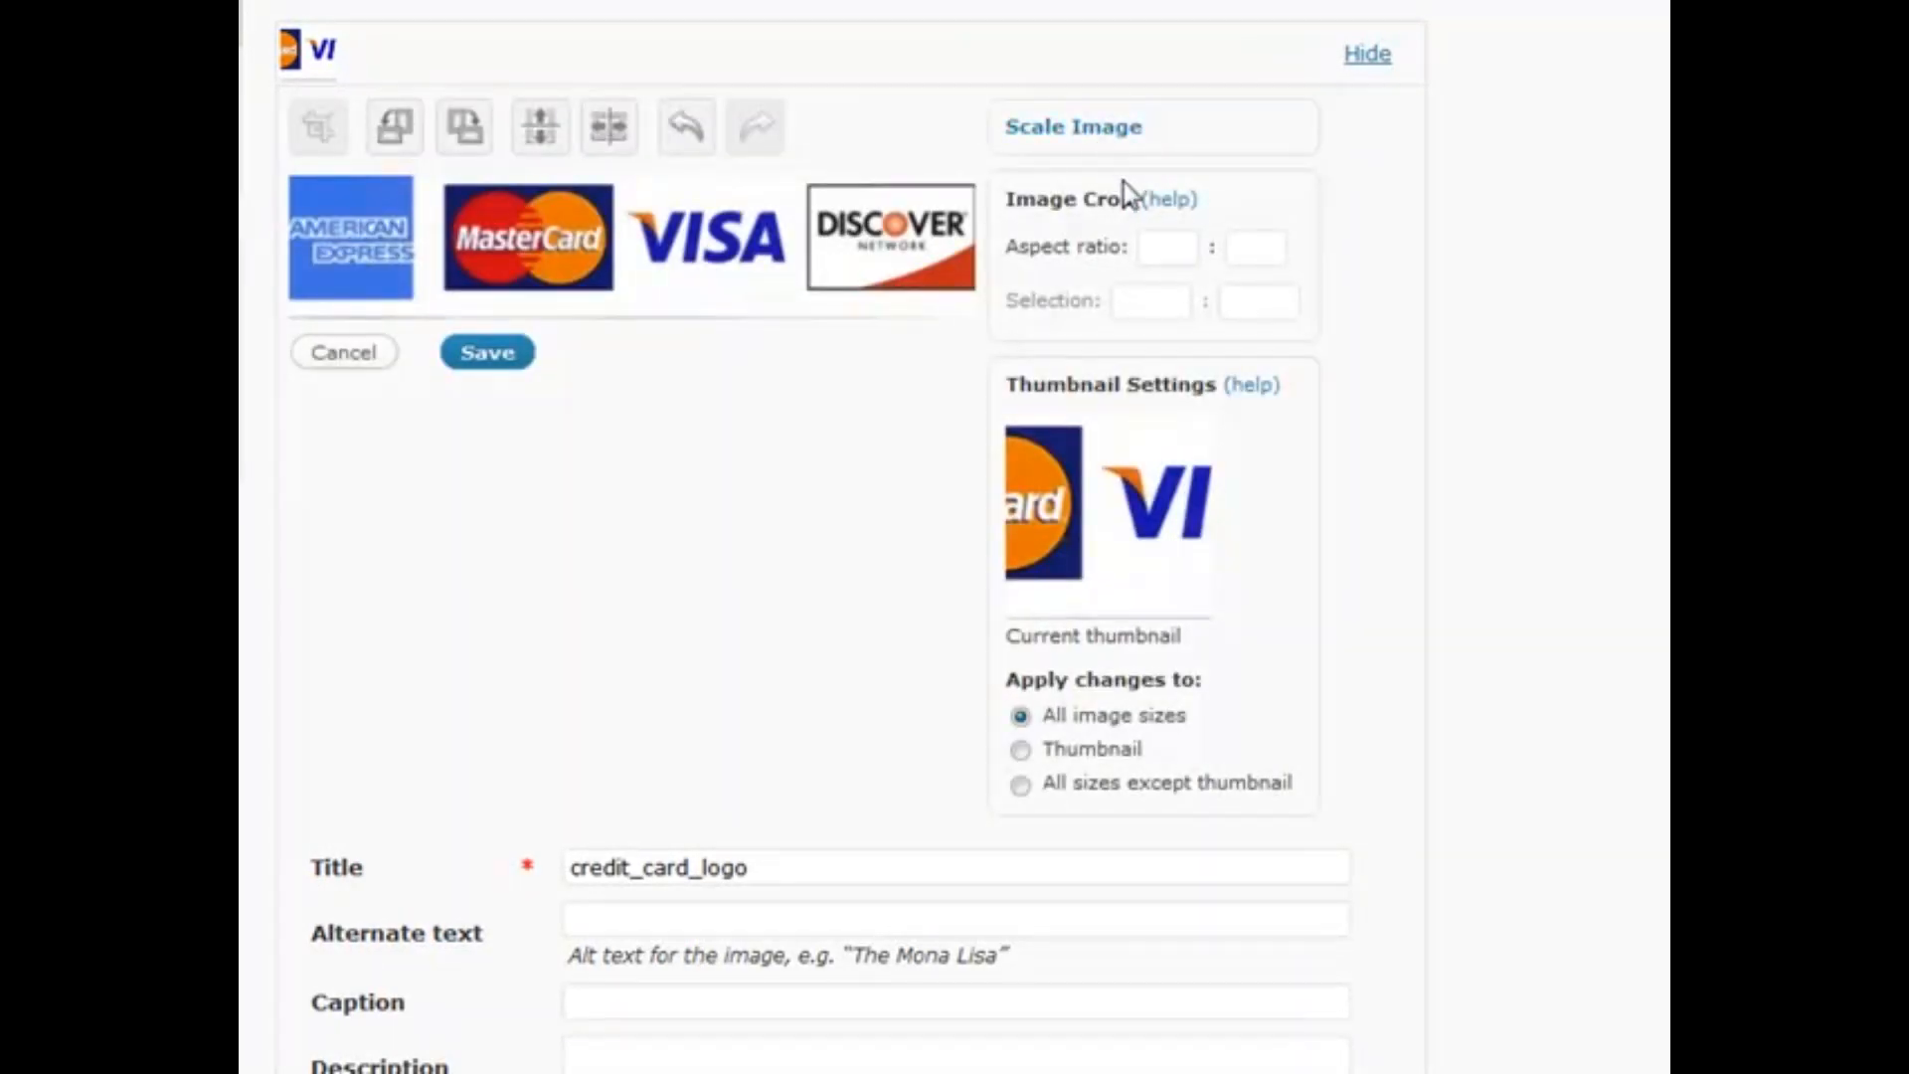
# Save all changes to the credit_card_logo image
pyautogui.scroll(-3, 795, 542)
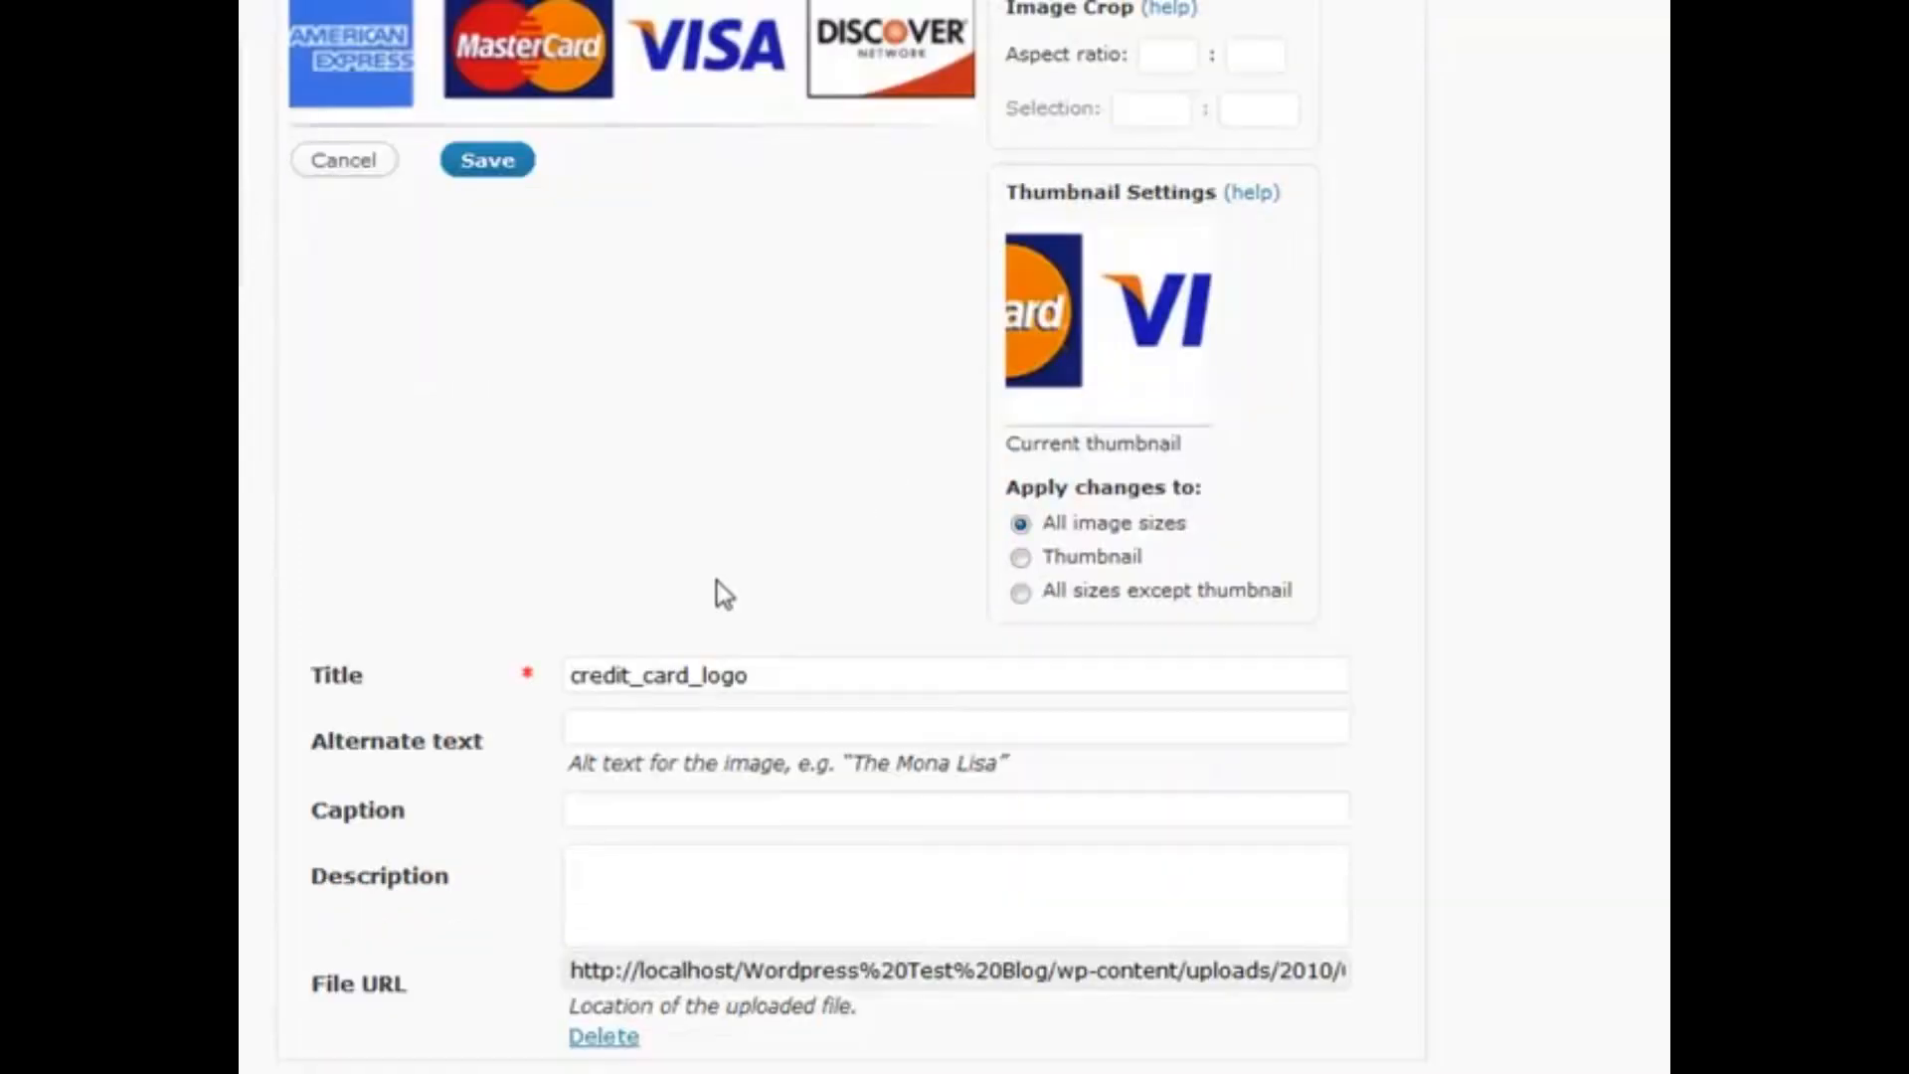
pyautogui.scroll(3, 630, 646)
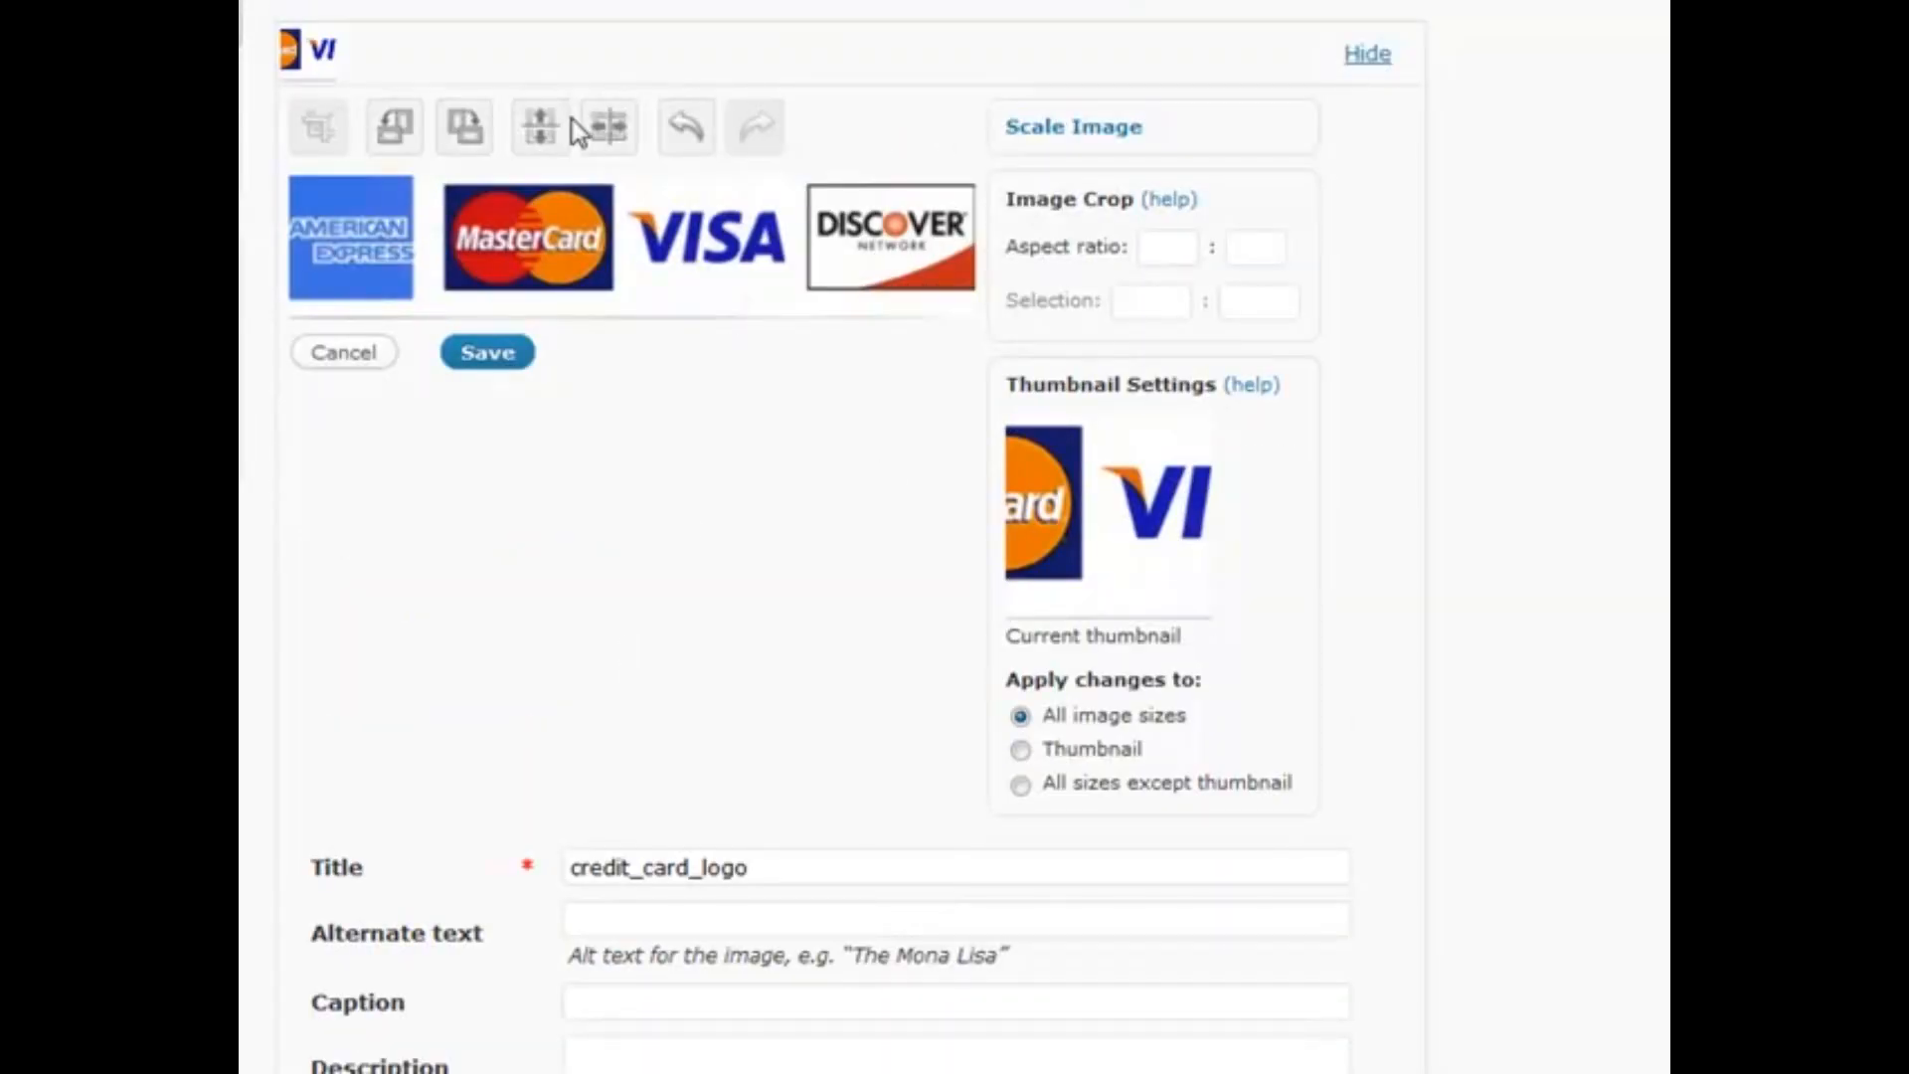
pyautogui.scroll(-3, 577, 131)
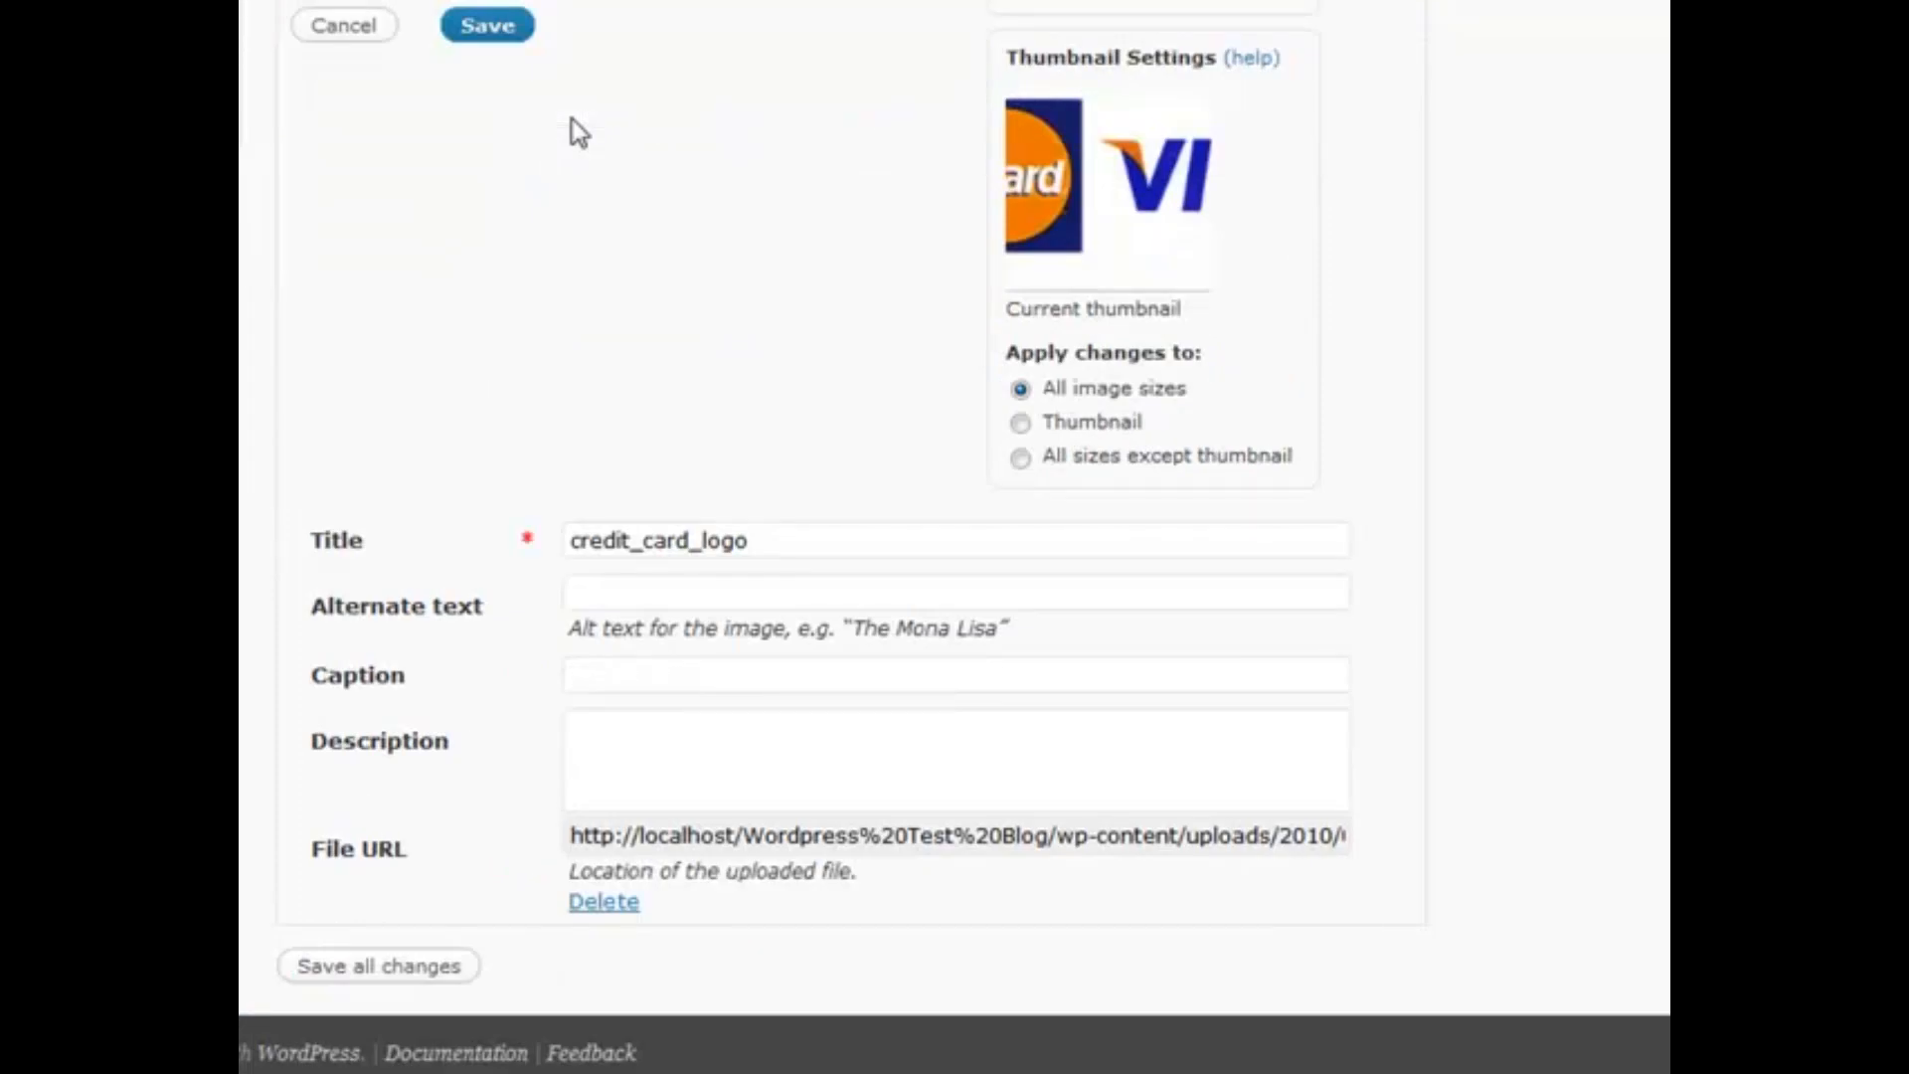
pyautogui.click(395, 966)
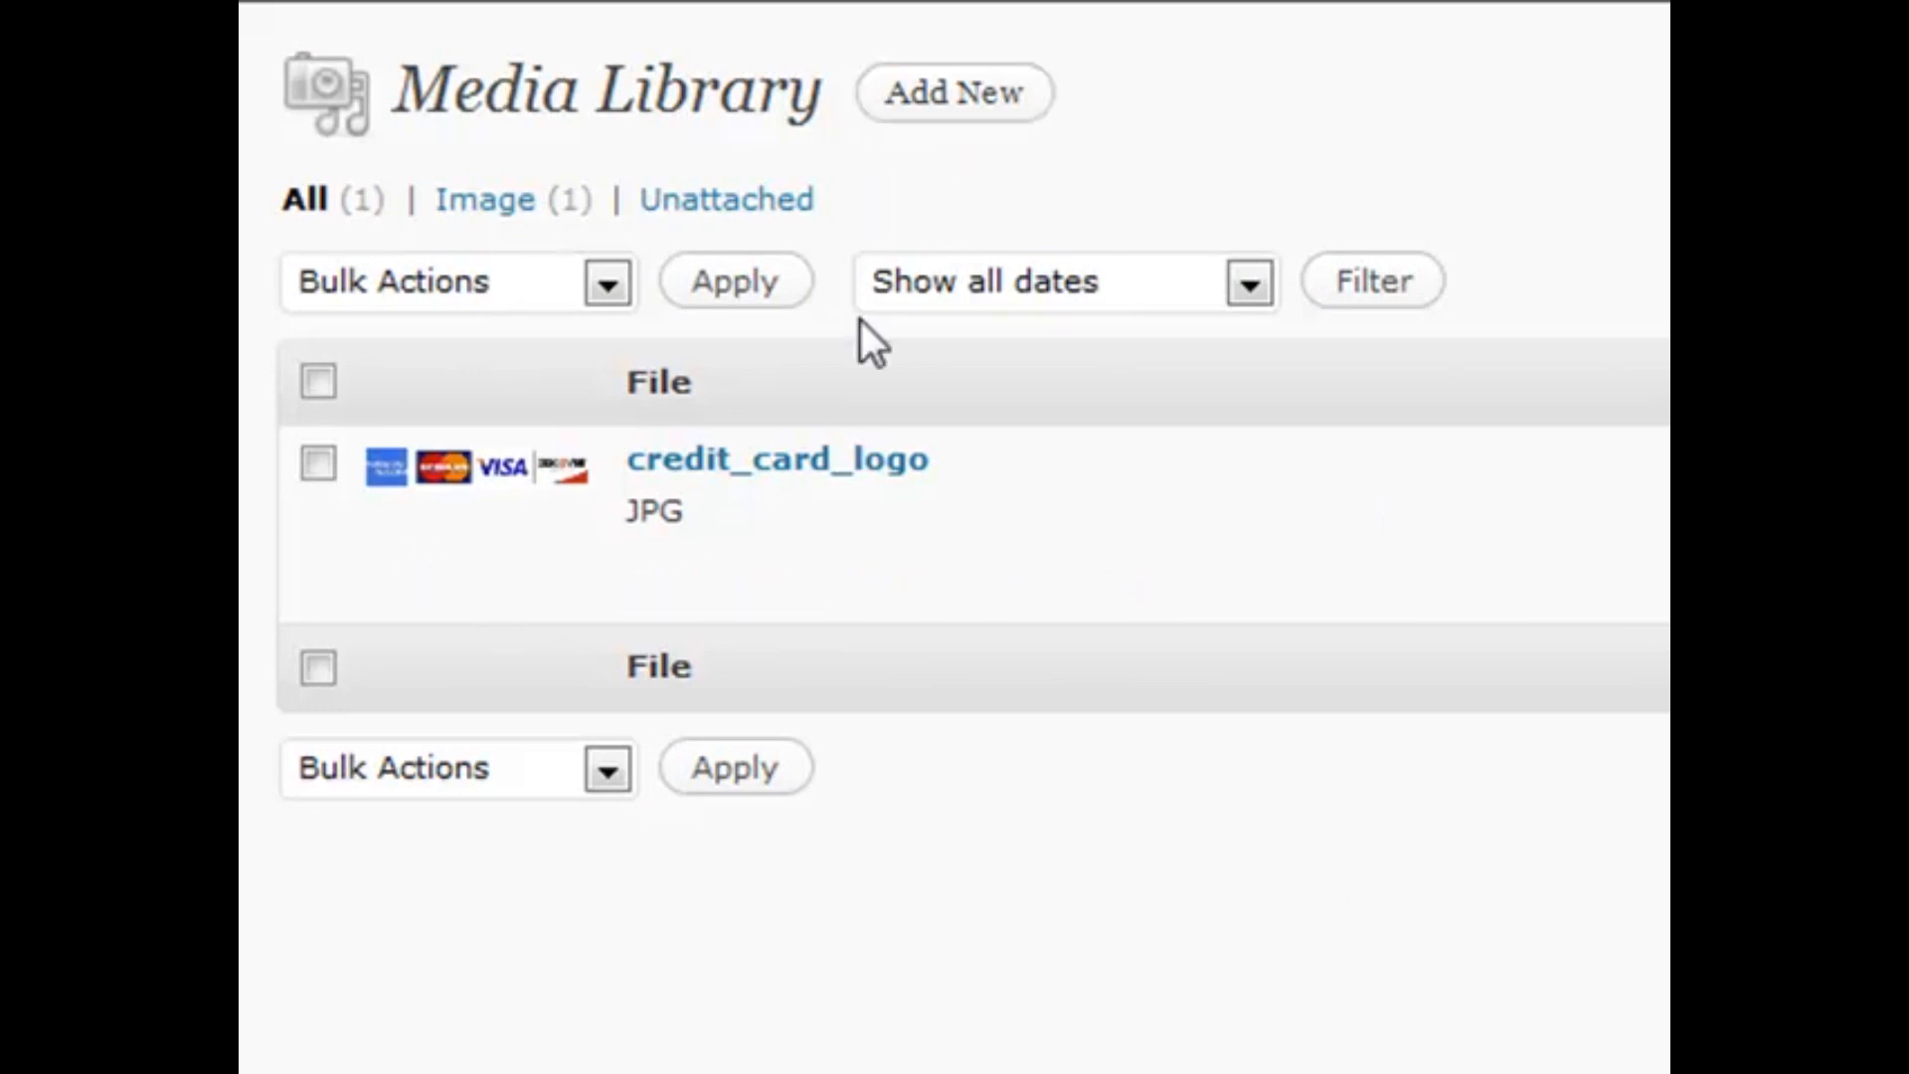
# Upload Loan Information.pdf and save its attachment details
pyautogui.click(885, 199)
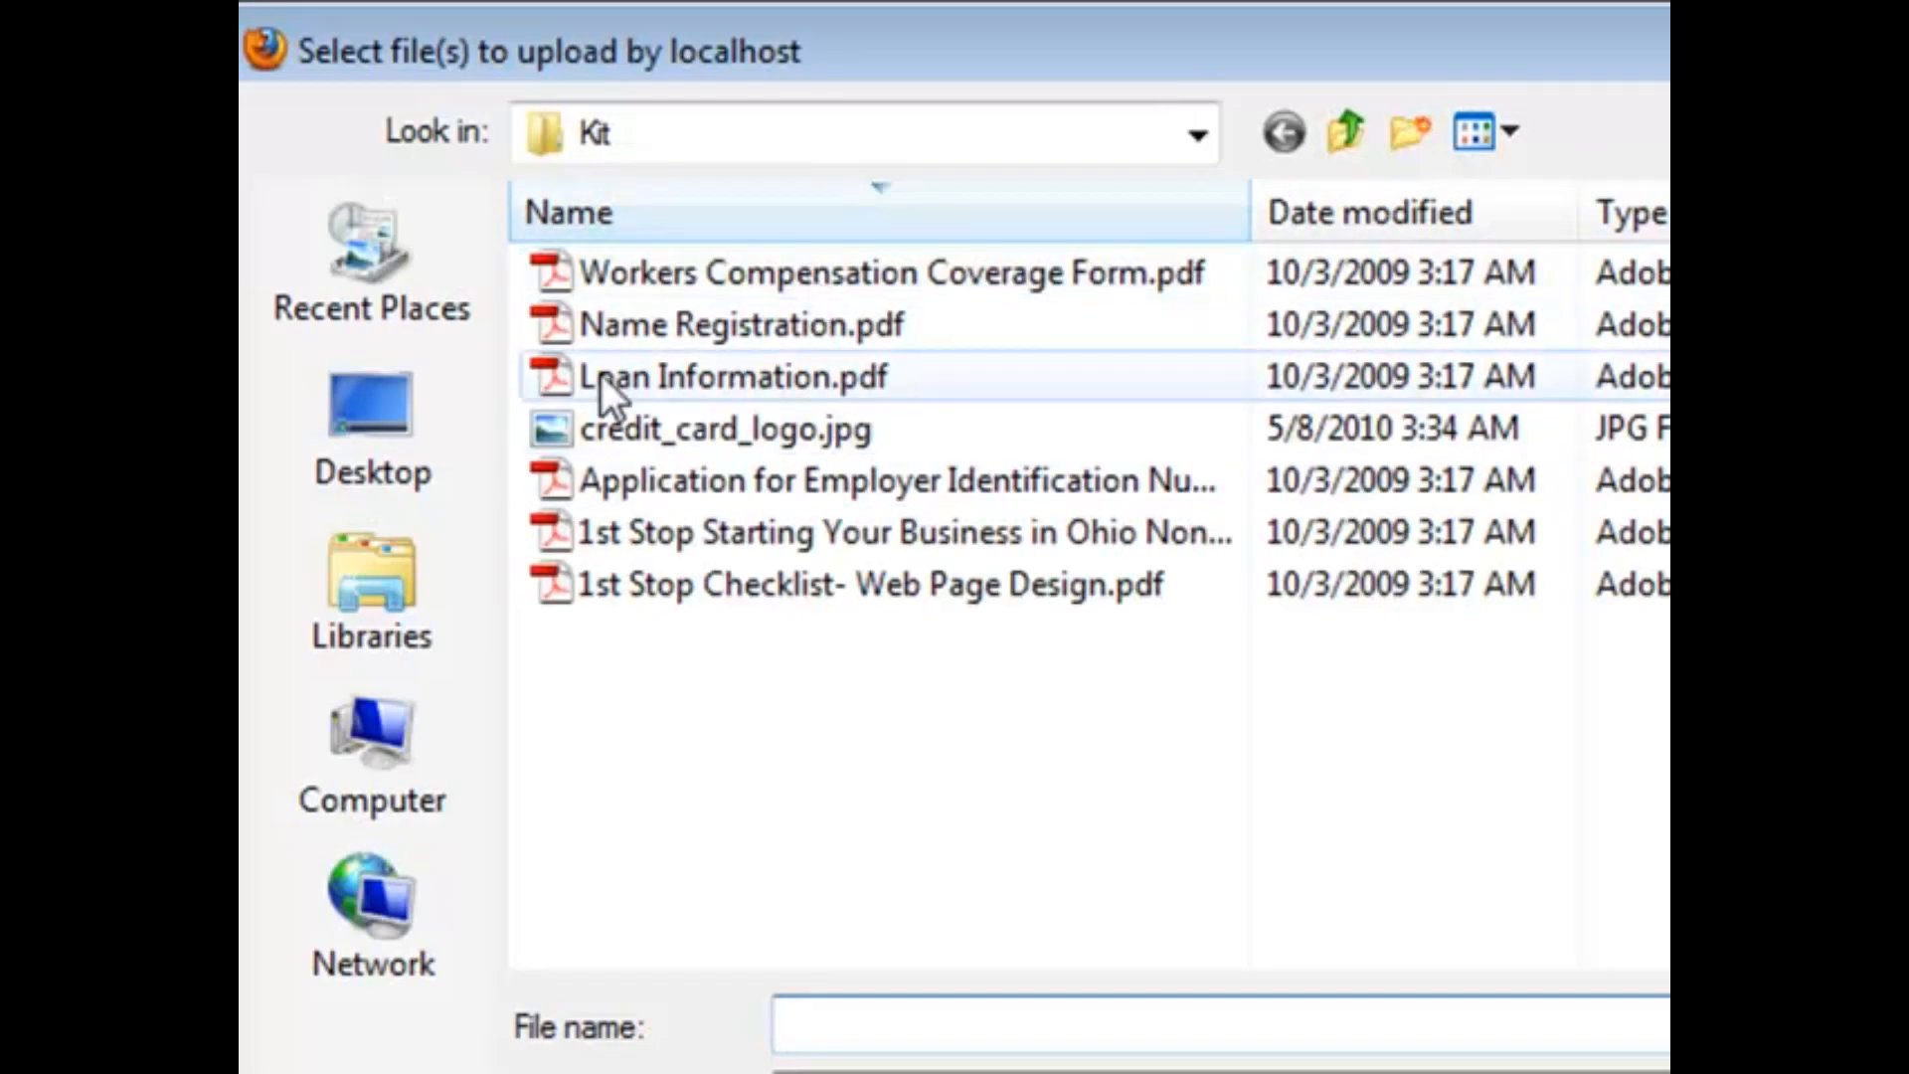
pyautogui.click(641, 395)
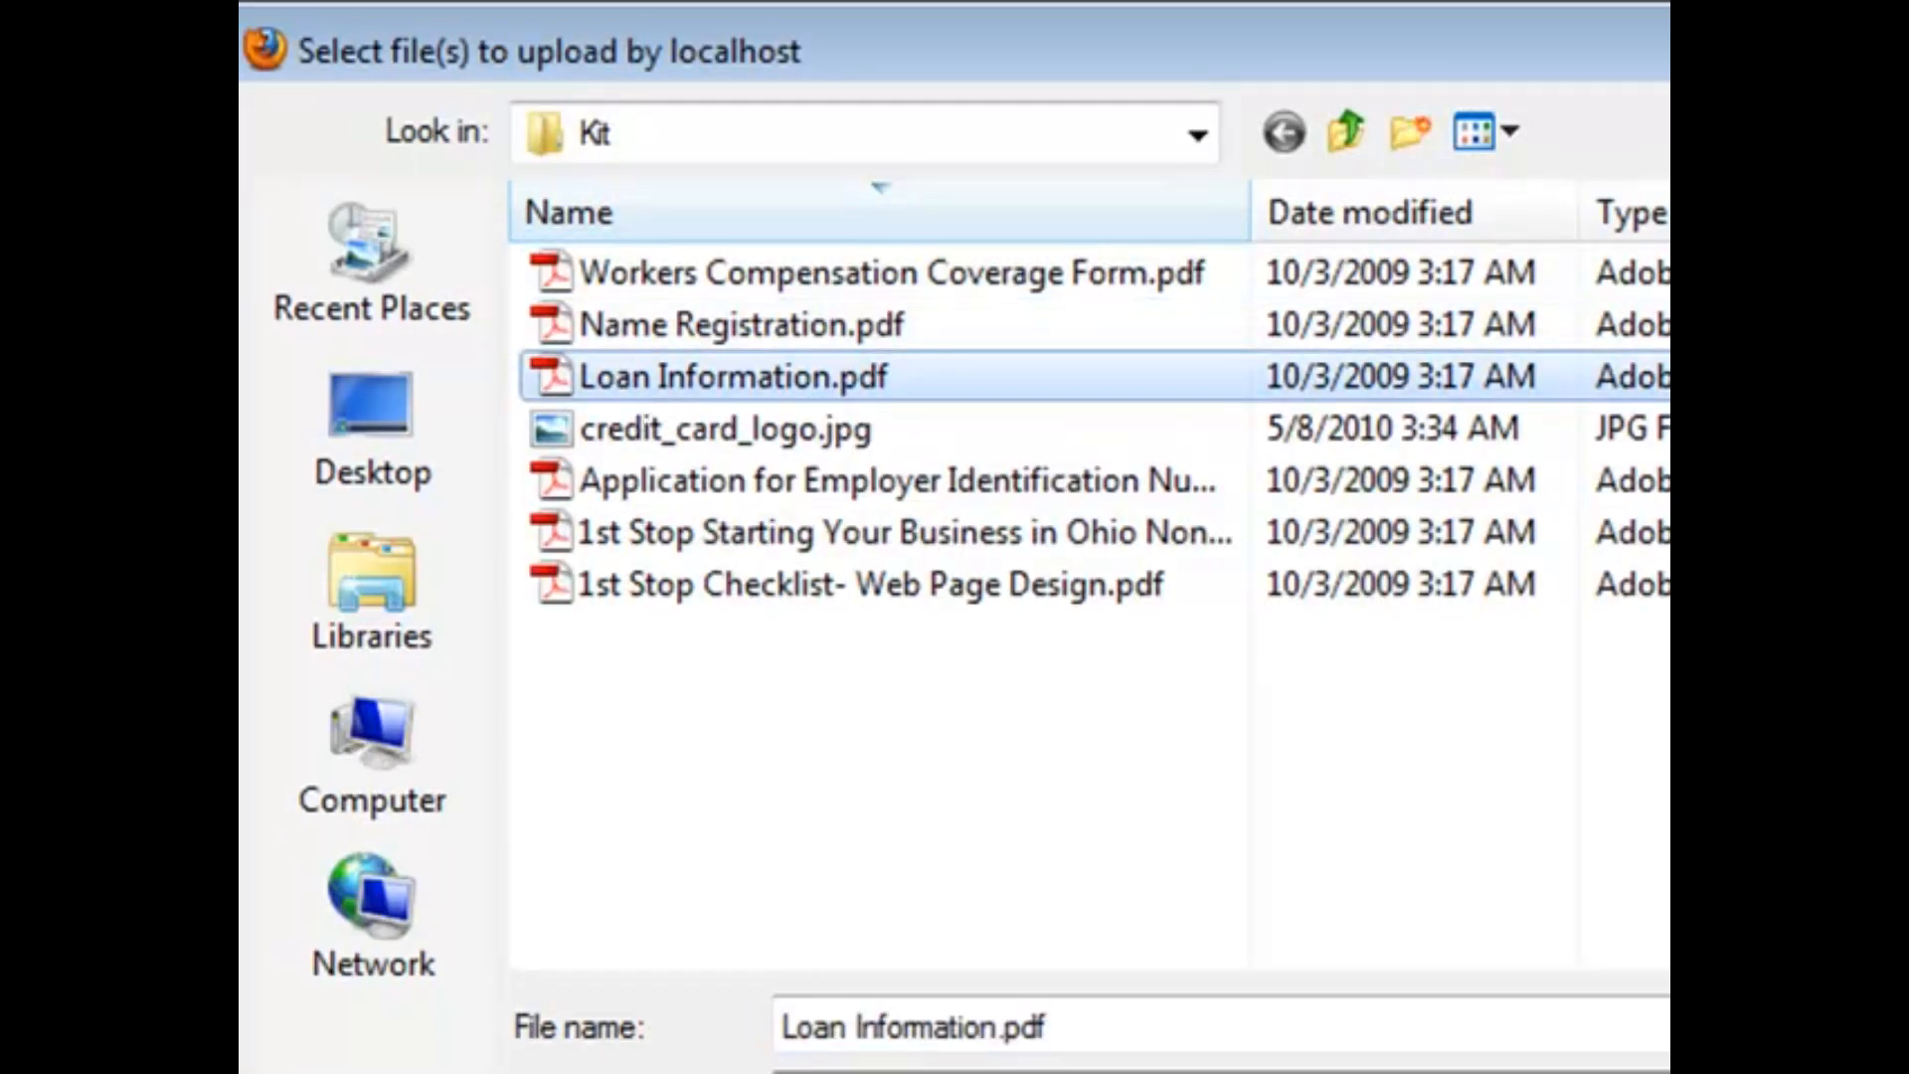
pyautogui.doubleClick(647, 397)
pyautogui.scroll(-4, 869, 820)
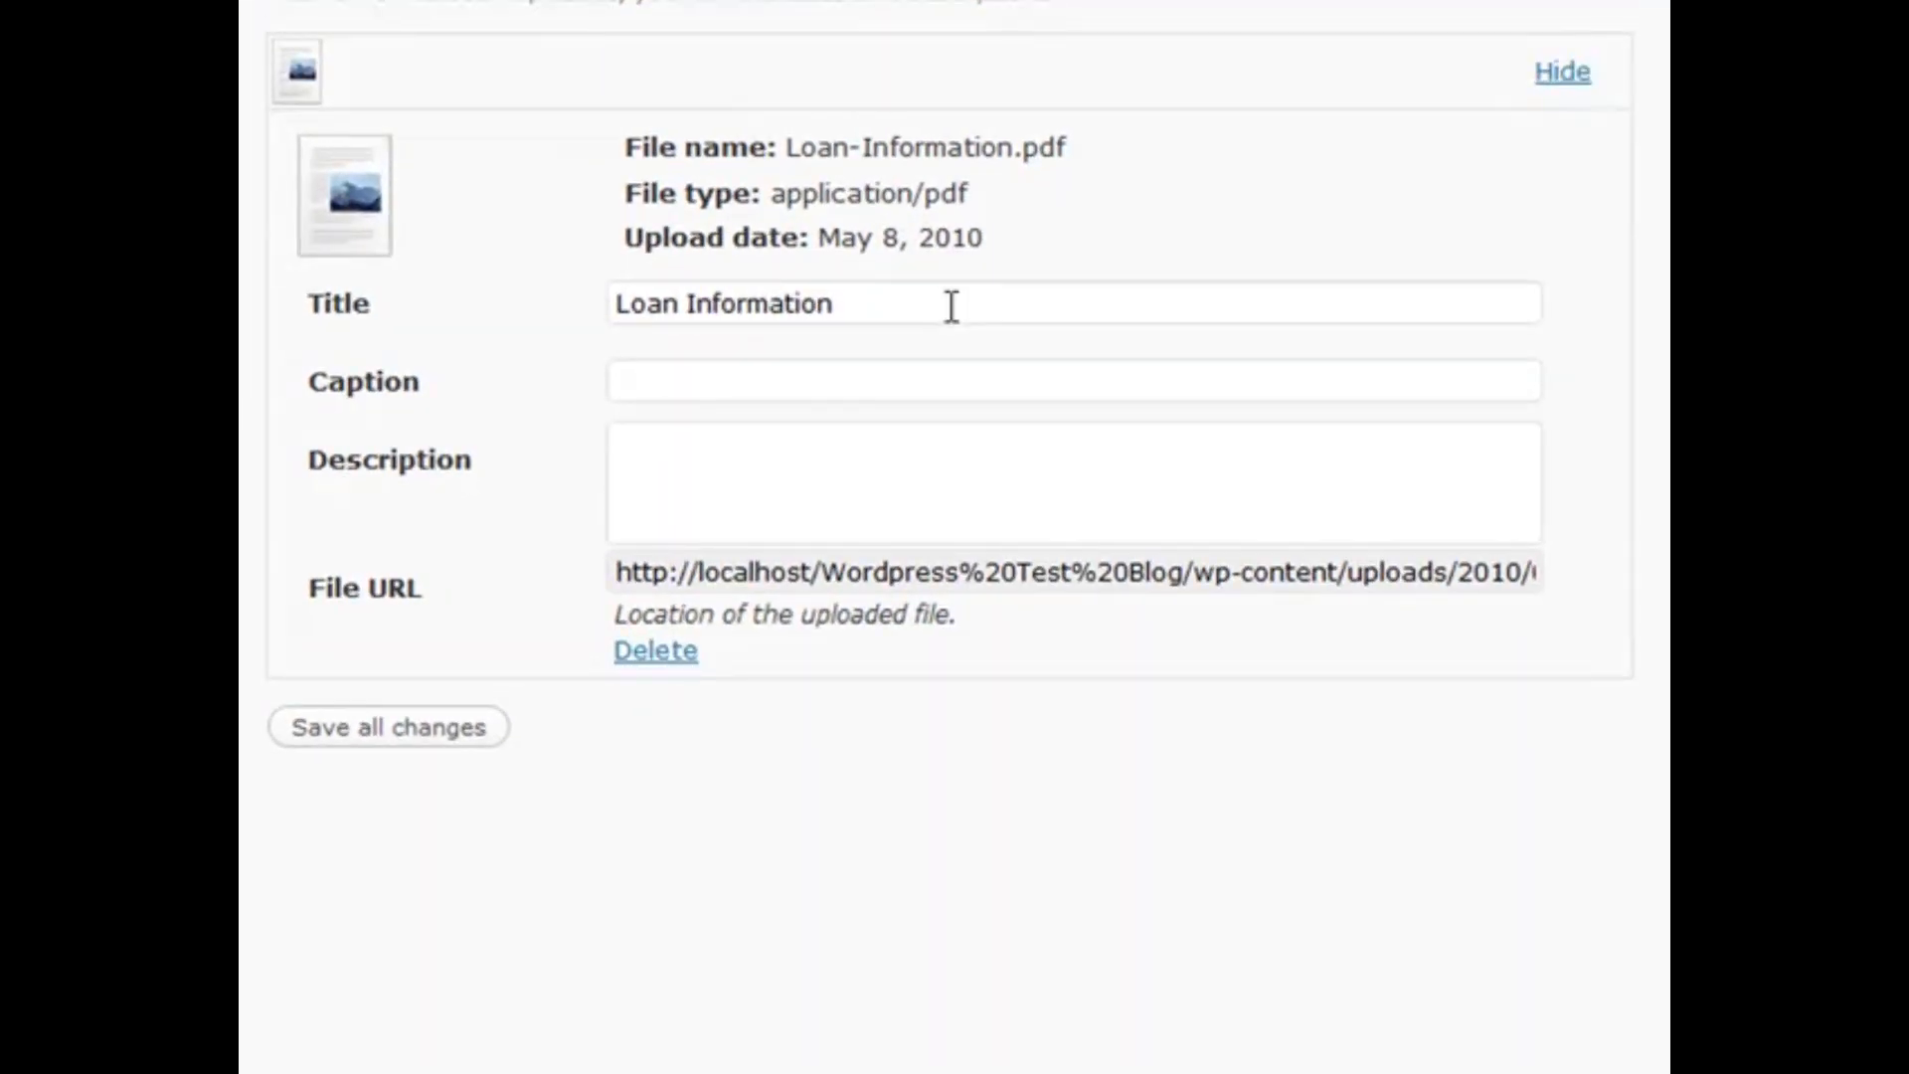
pyautogui.click(381, 736)
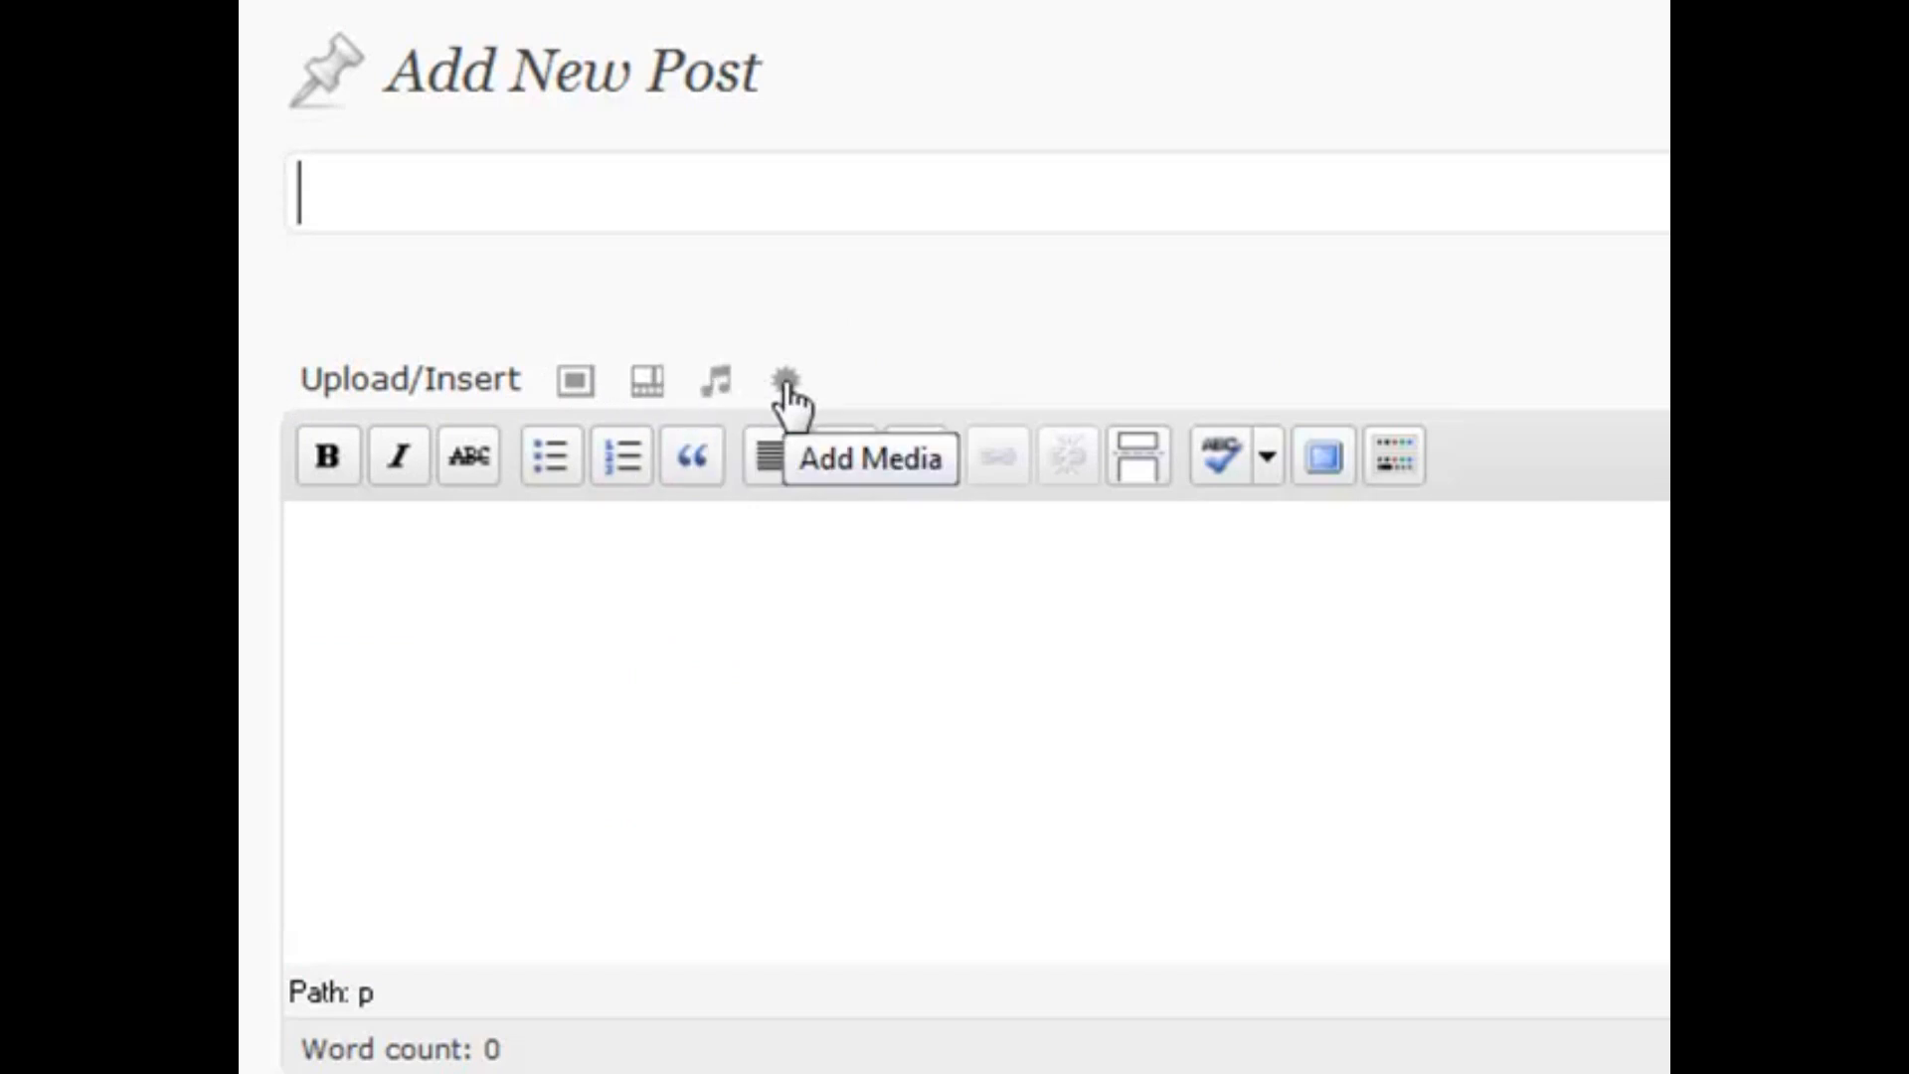
# Open the credit_card_logo image's details from the Media Library in the Add an Image dialog
pyautogui.click(576, 381)
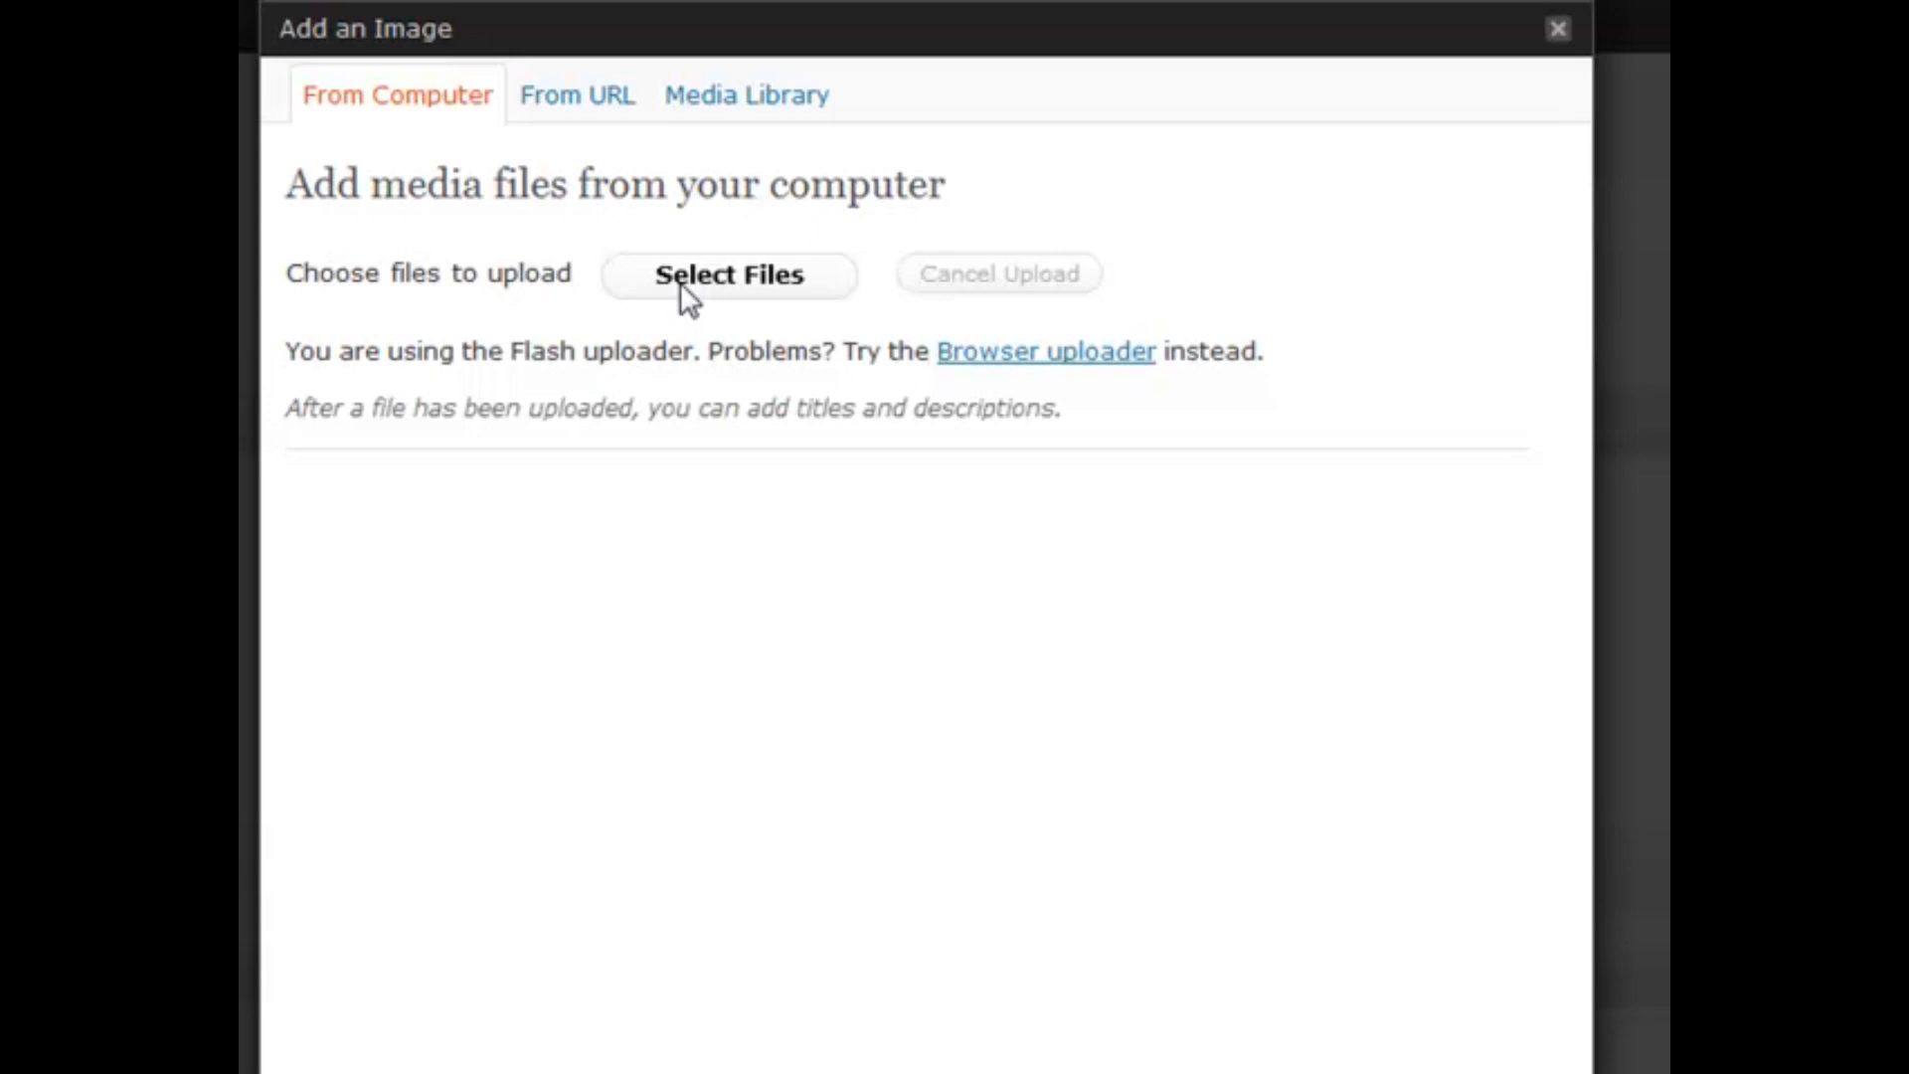
pyautogui.click(588, 100)
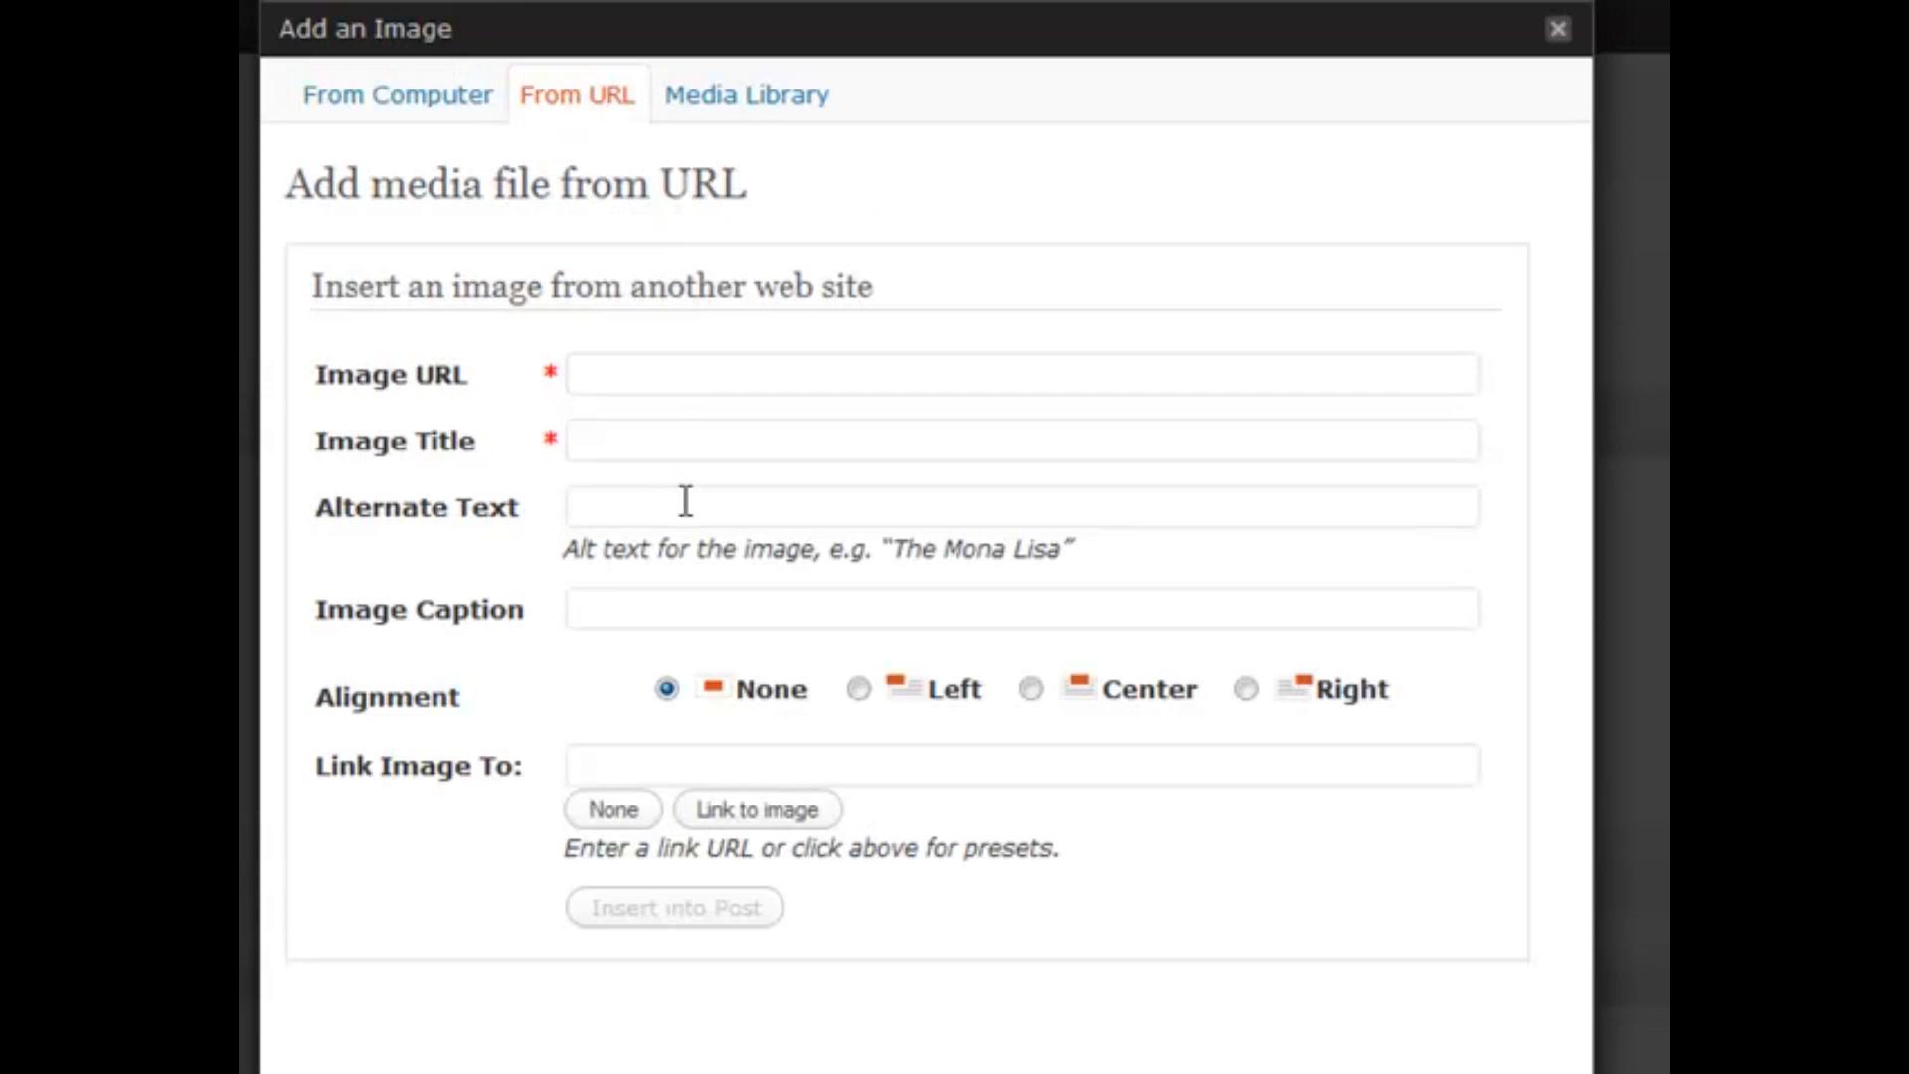
pyautogui.click(373, 111)
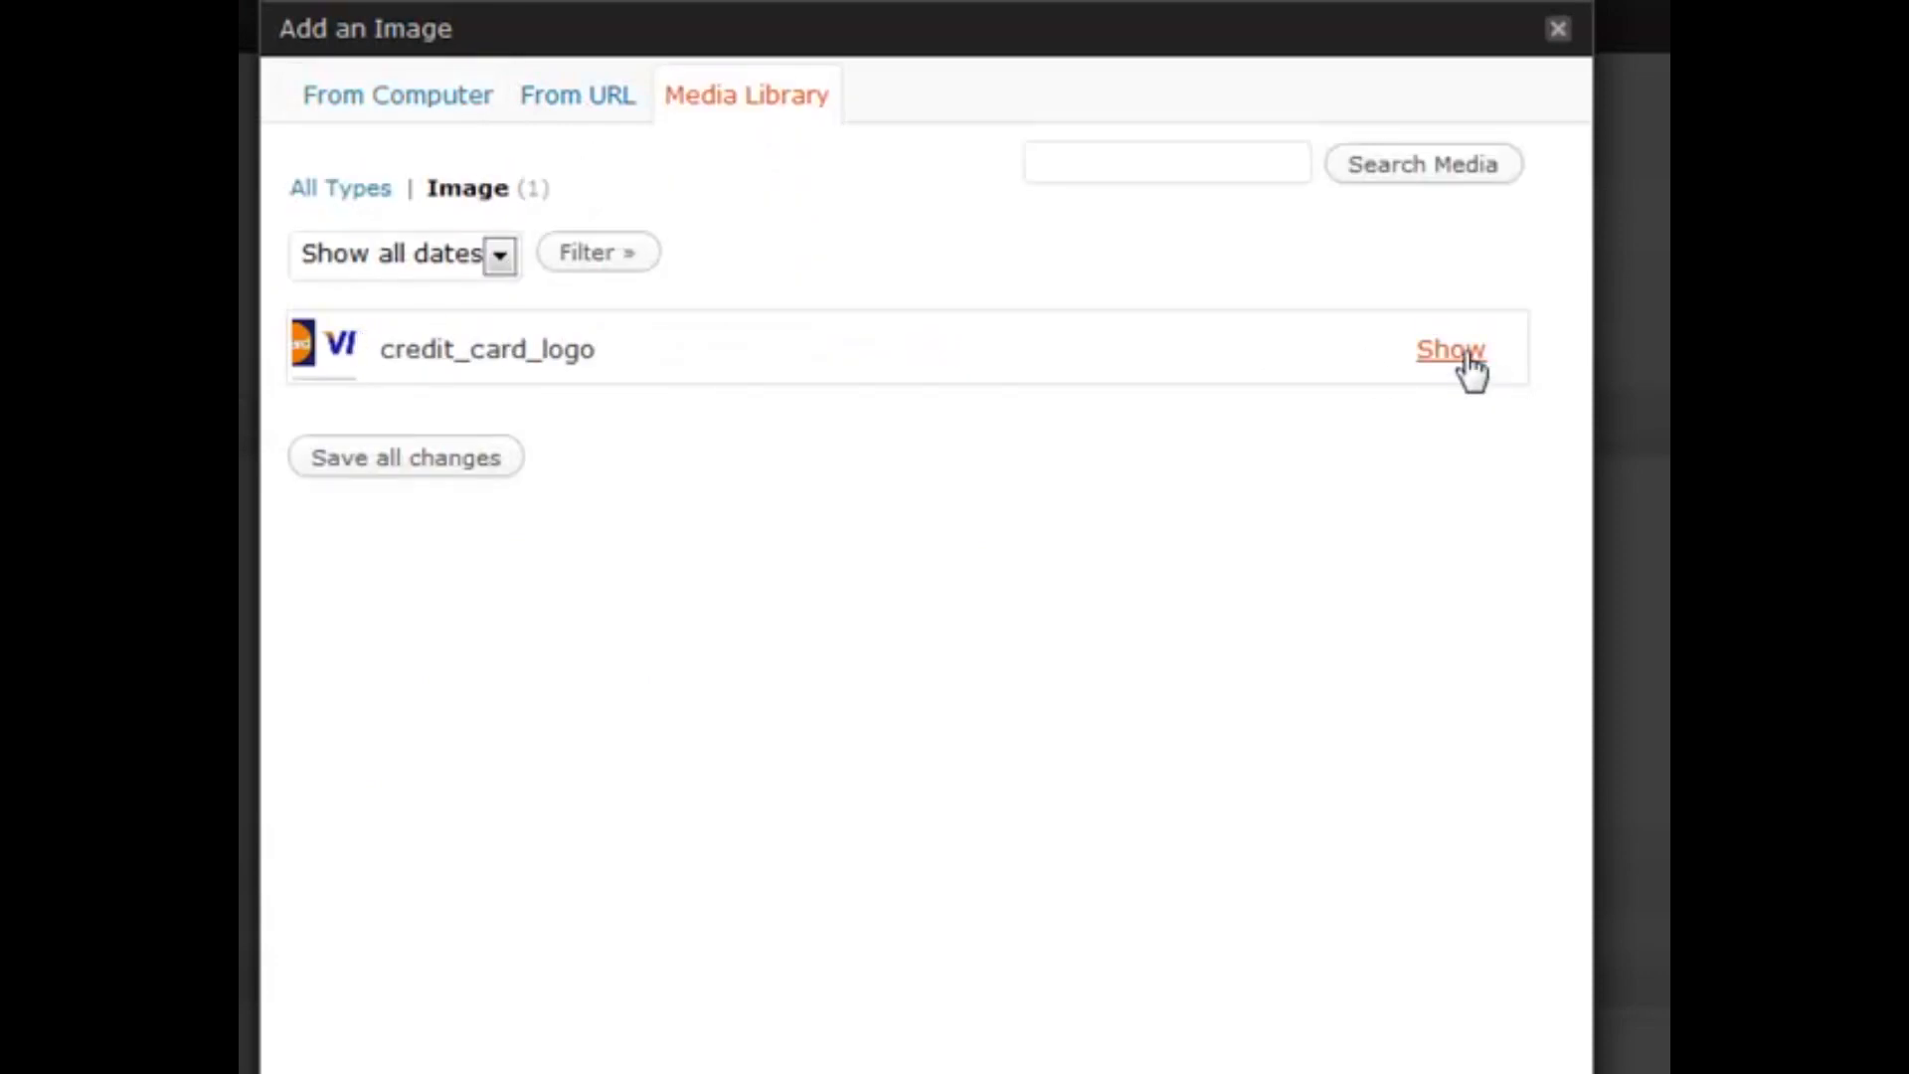
pyautogui.click(1465, 358)
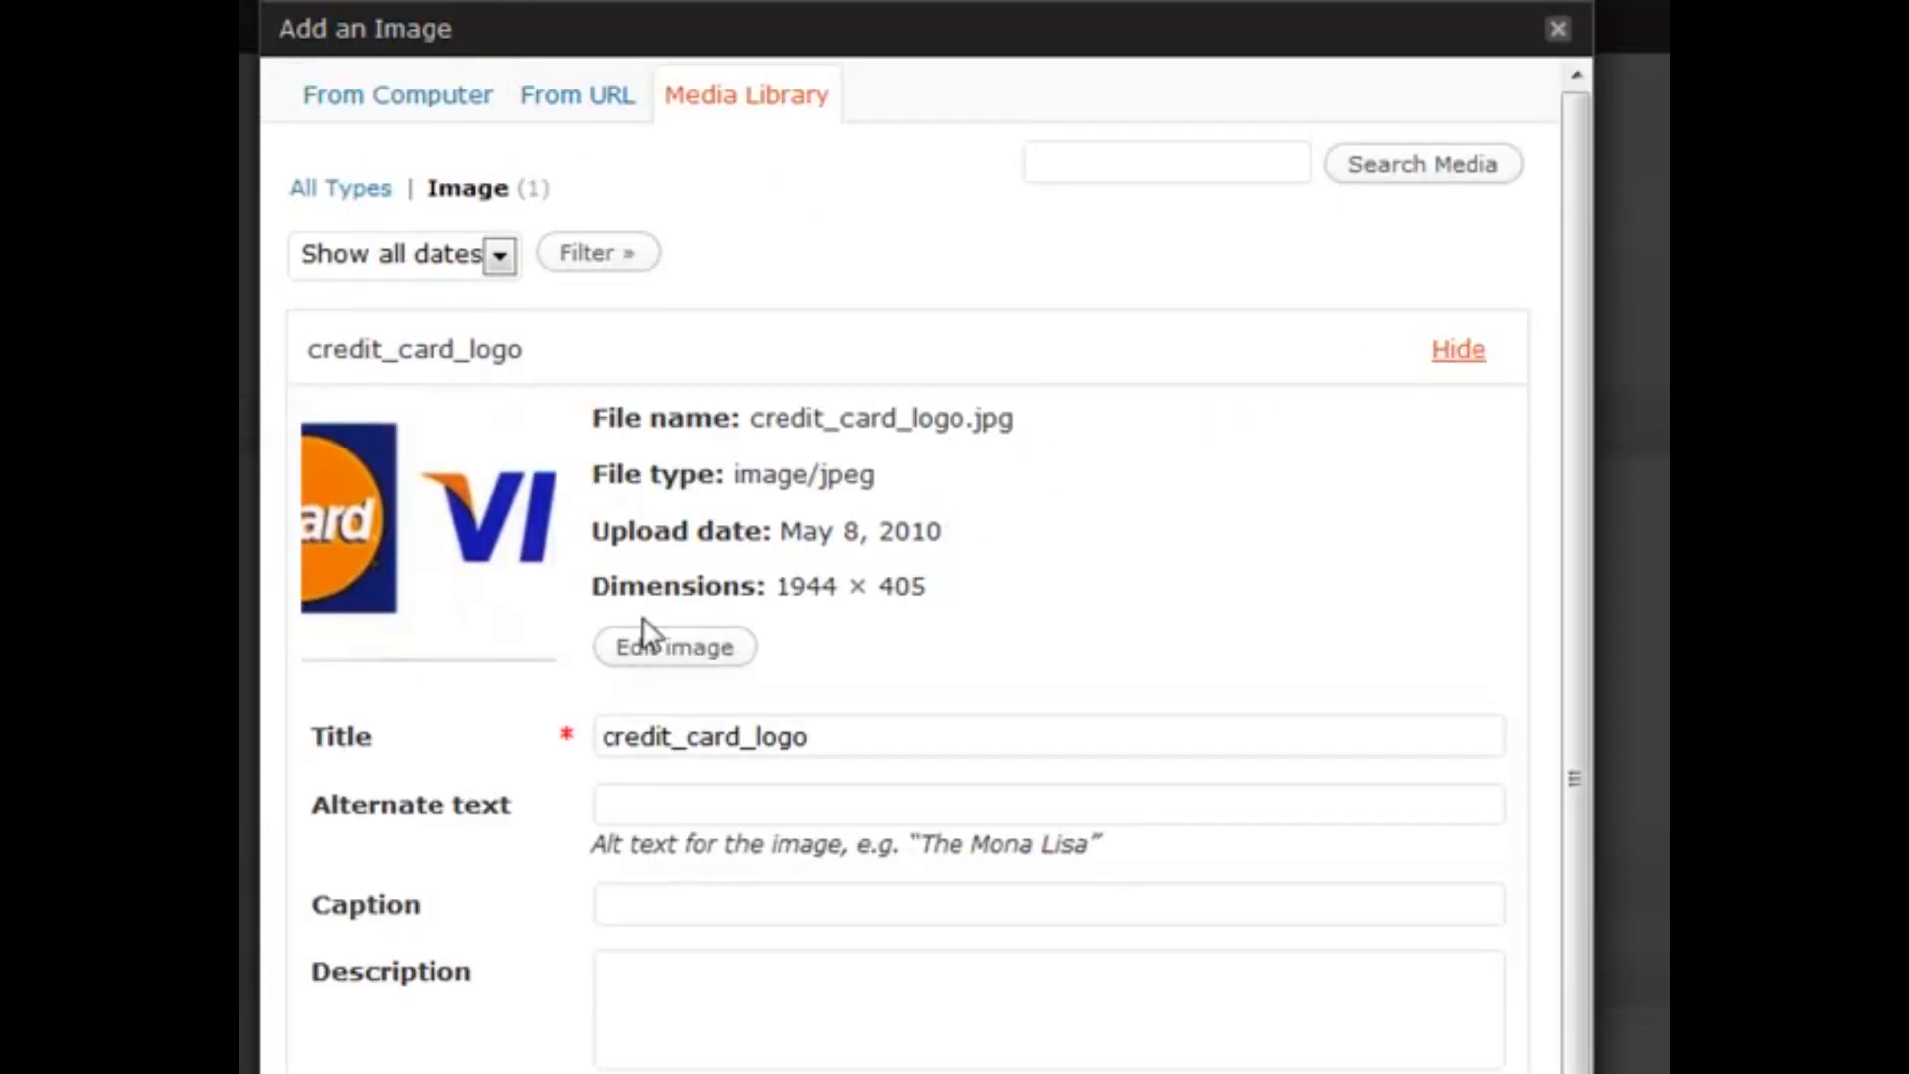
pyautogui.scroll(-1, 642, 622)
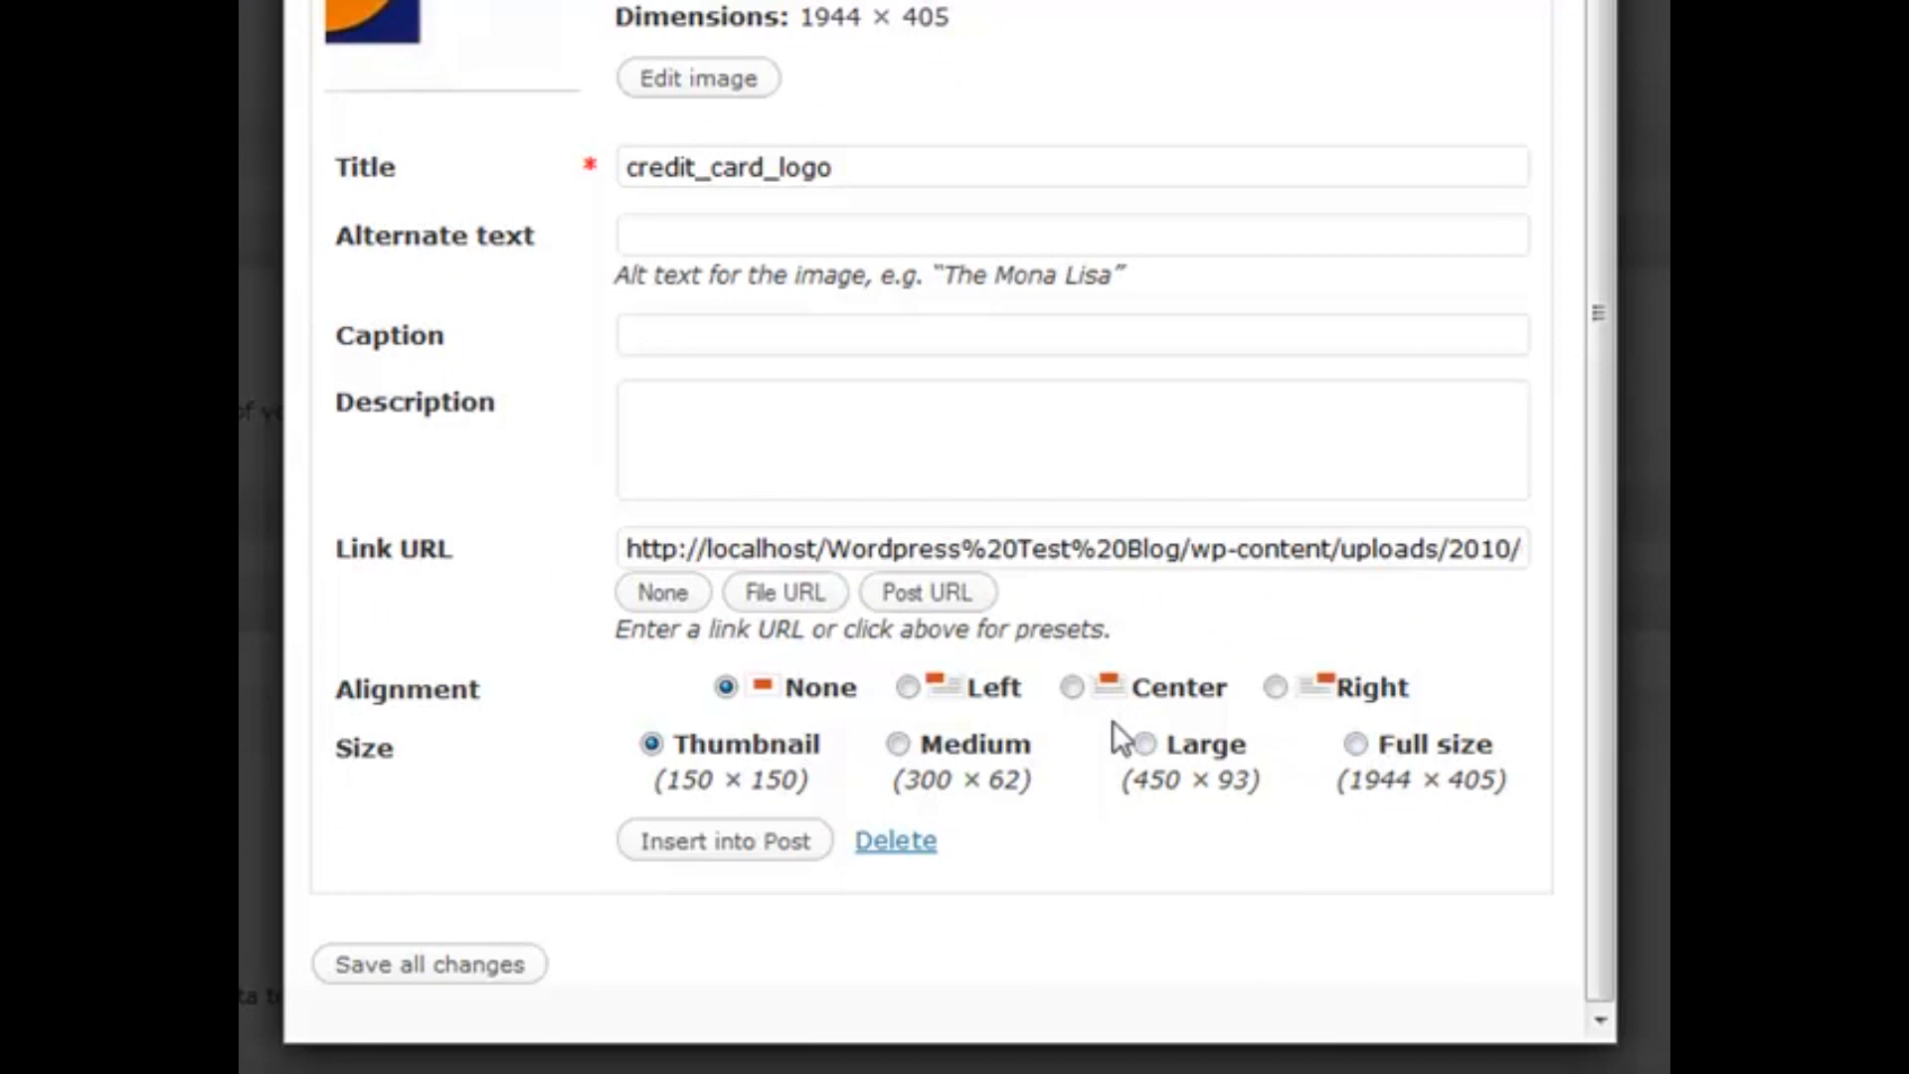
# Insert credit_card_logo at Thumbnail size, linked to its File URL rather than the Post URL
pyautogui.click(651, 747)
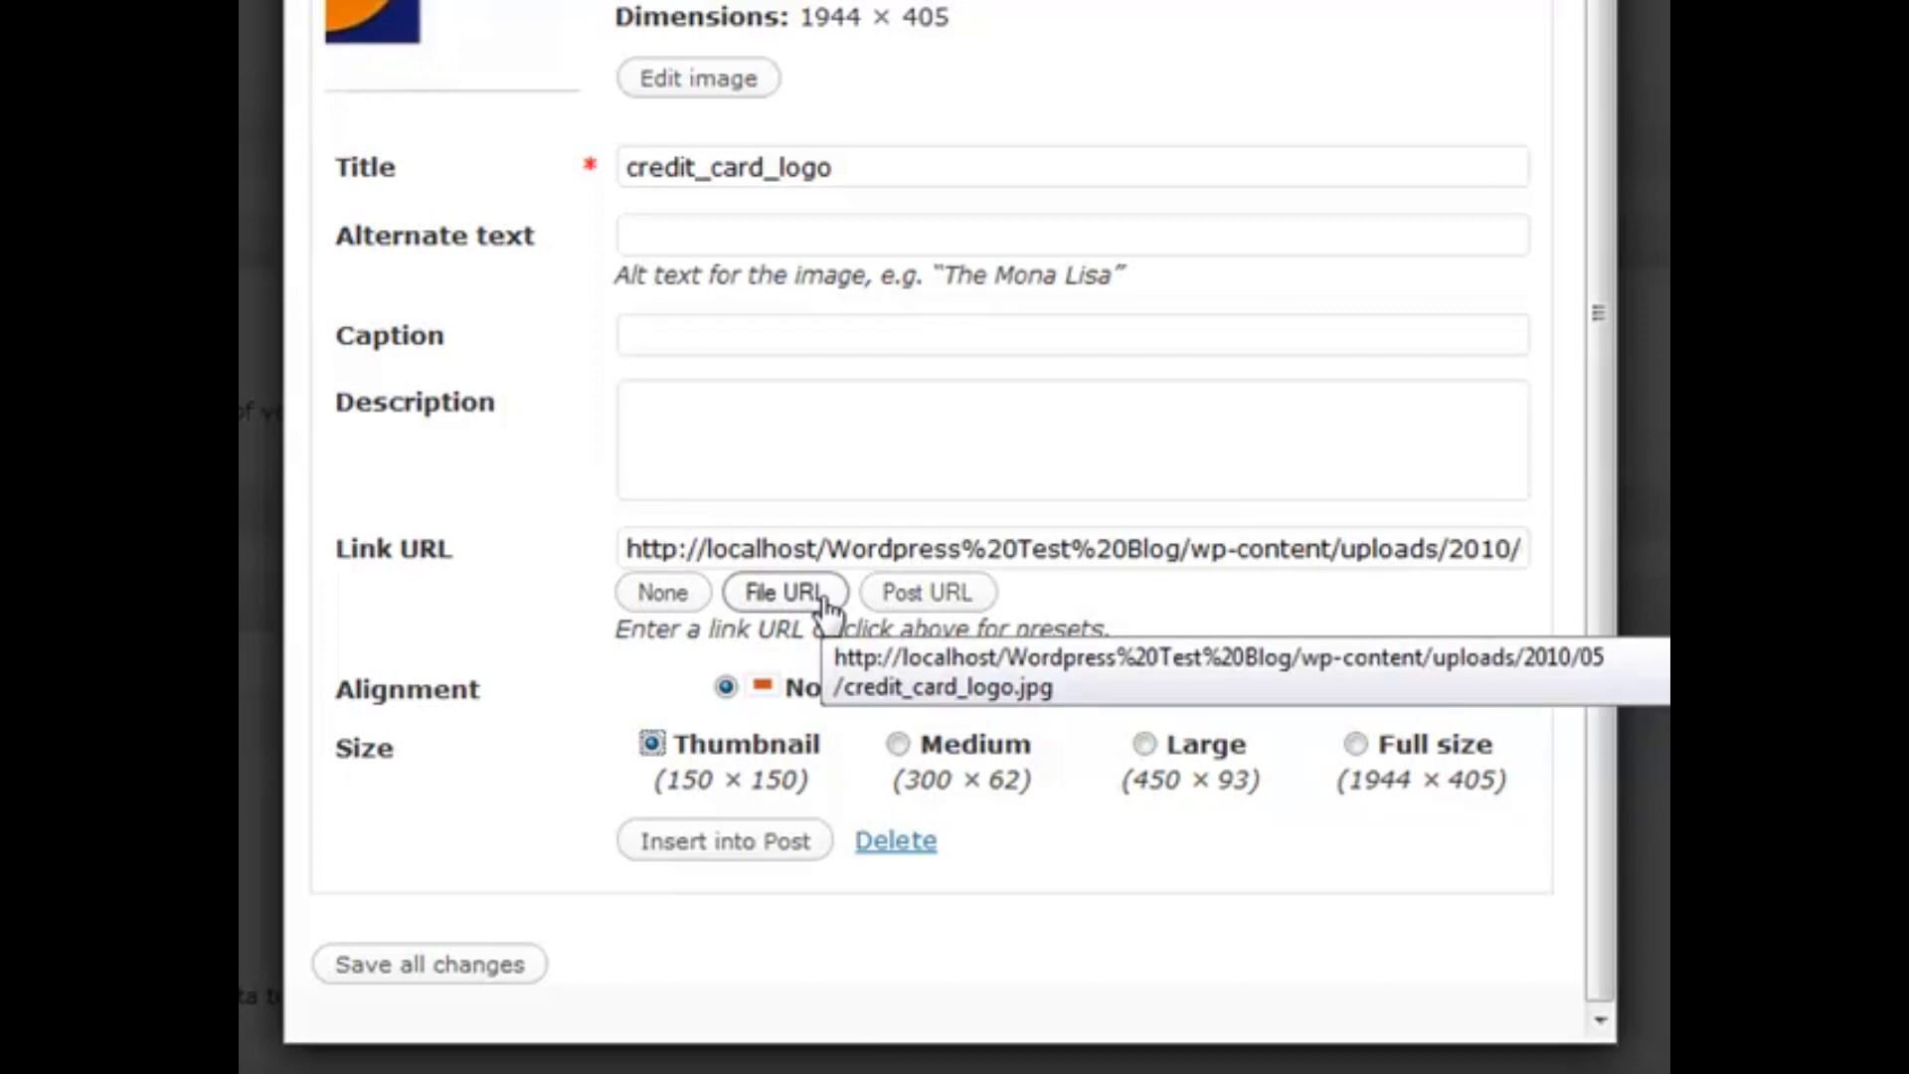
pyautogui.click(952, 596)
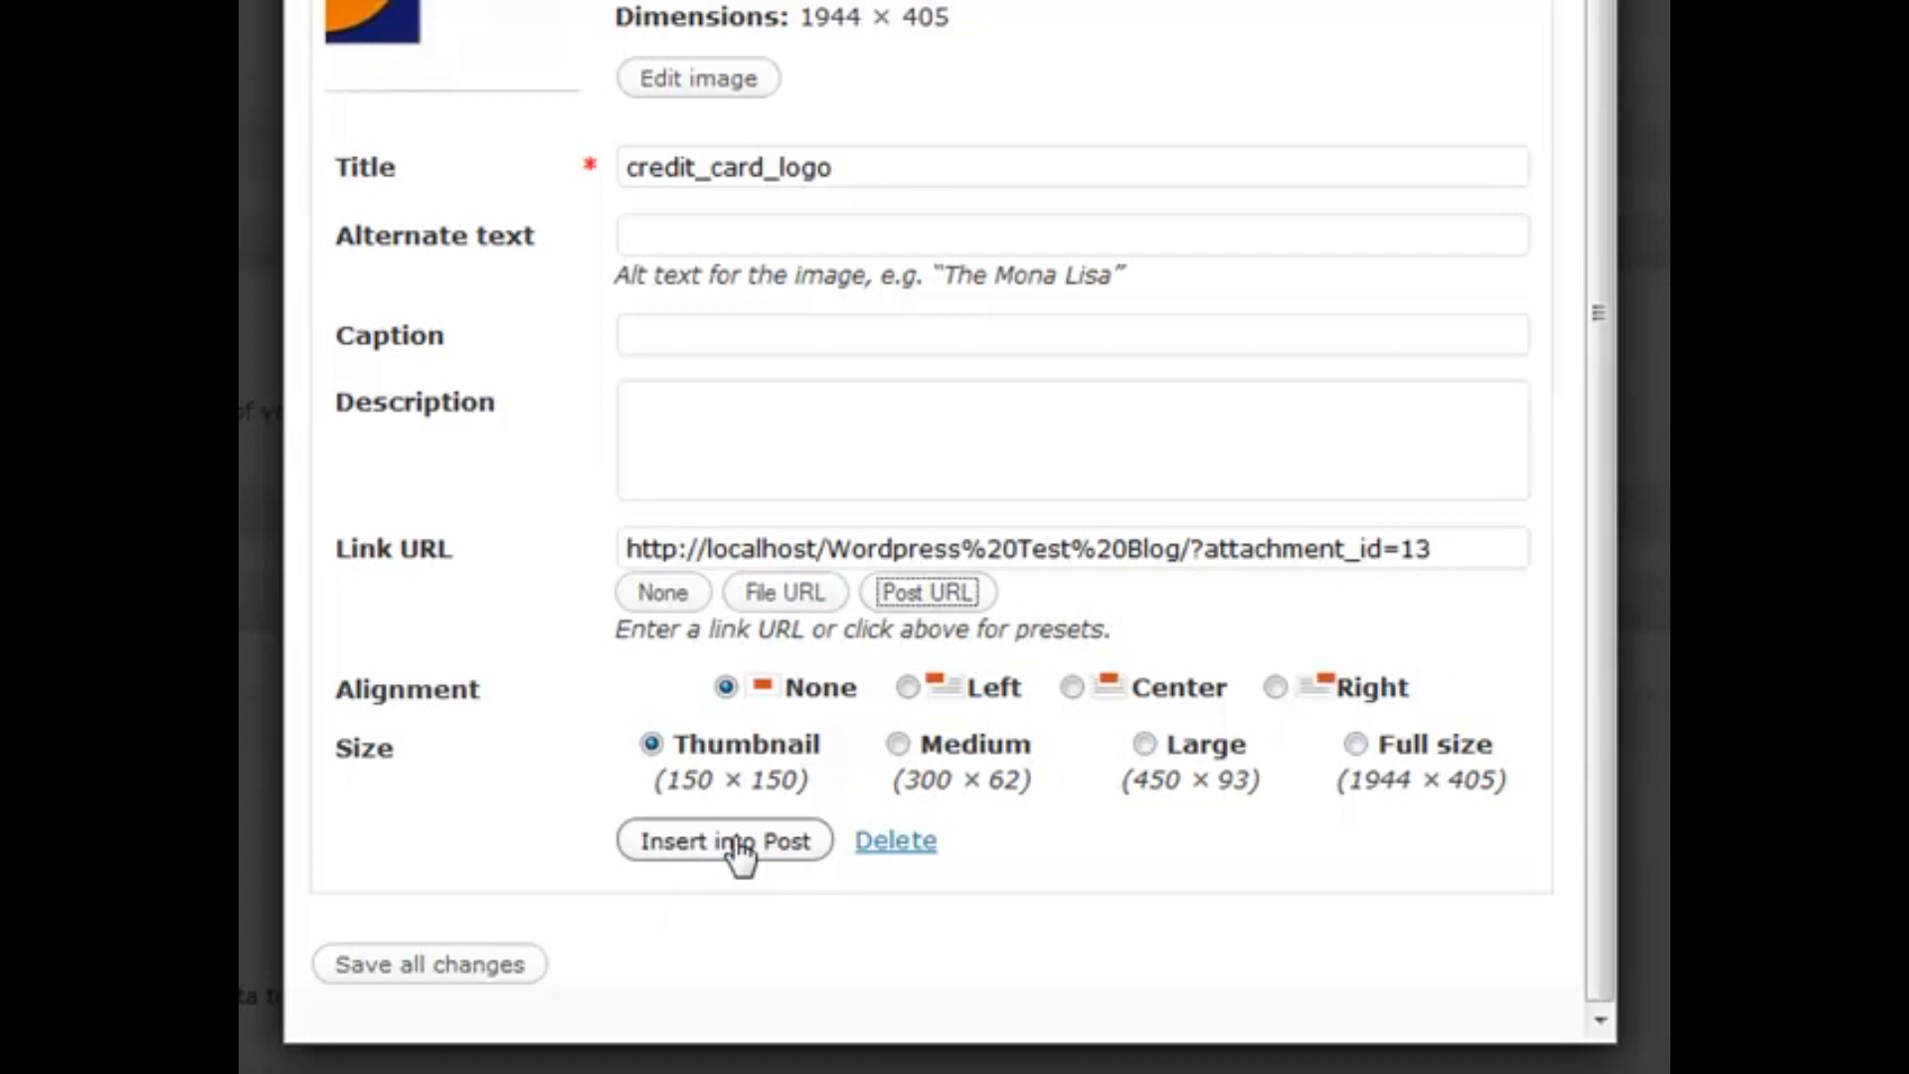
pyautogui.click(652, 744)
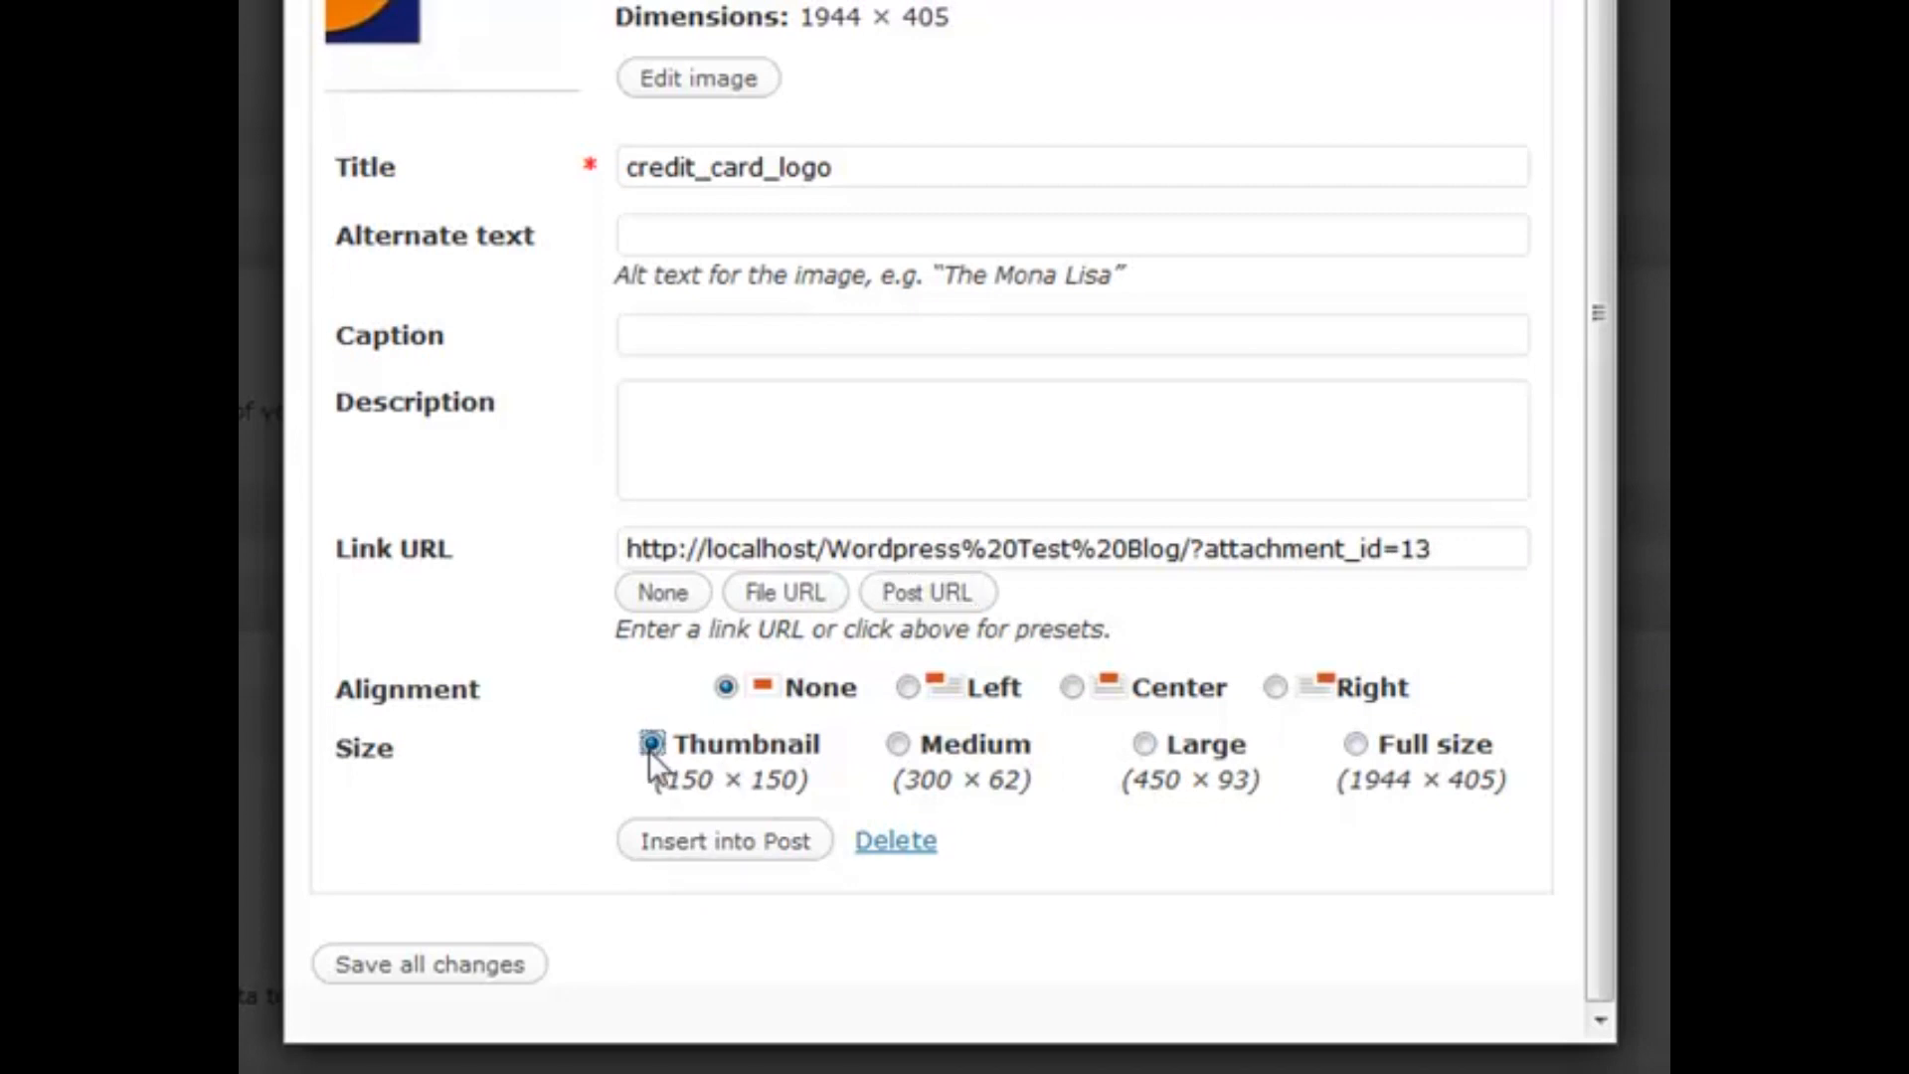
pyautogui.click(785, 596)
pyautogui.click(682, 842)
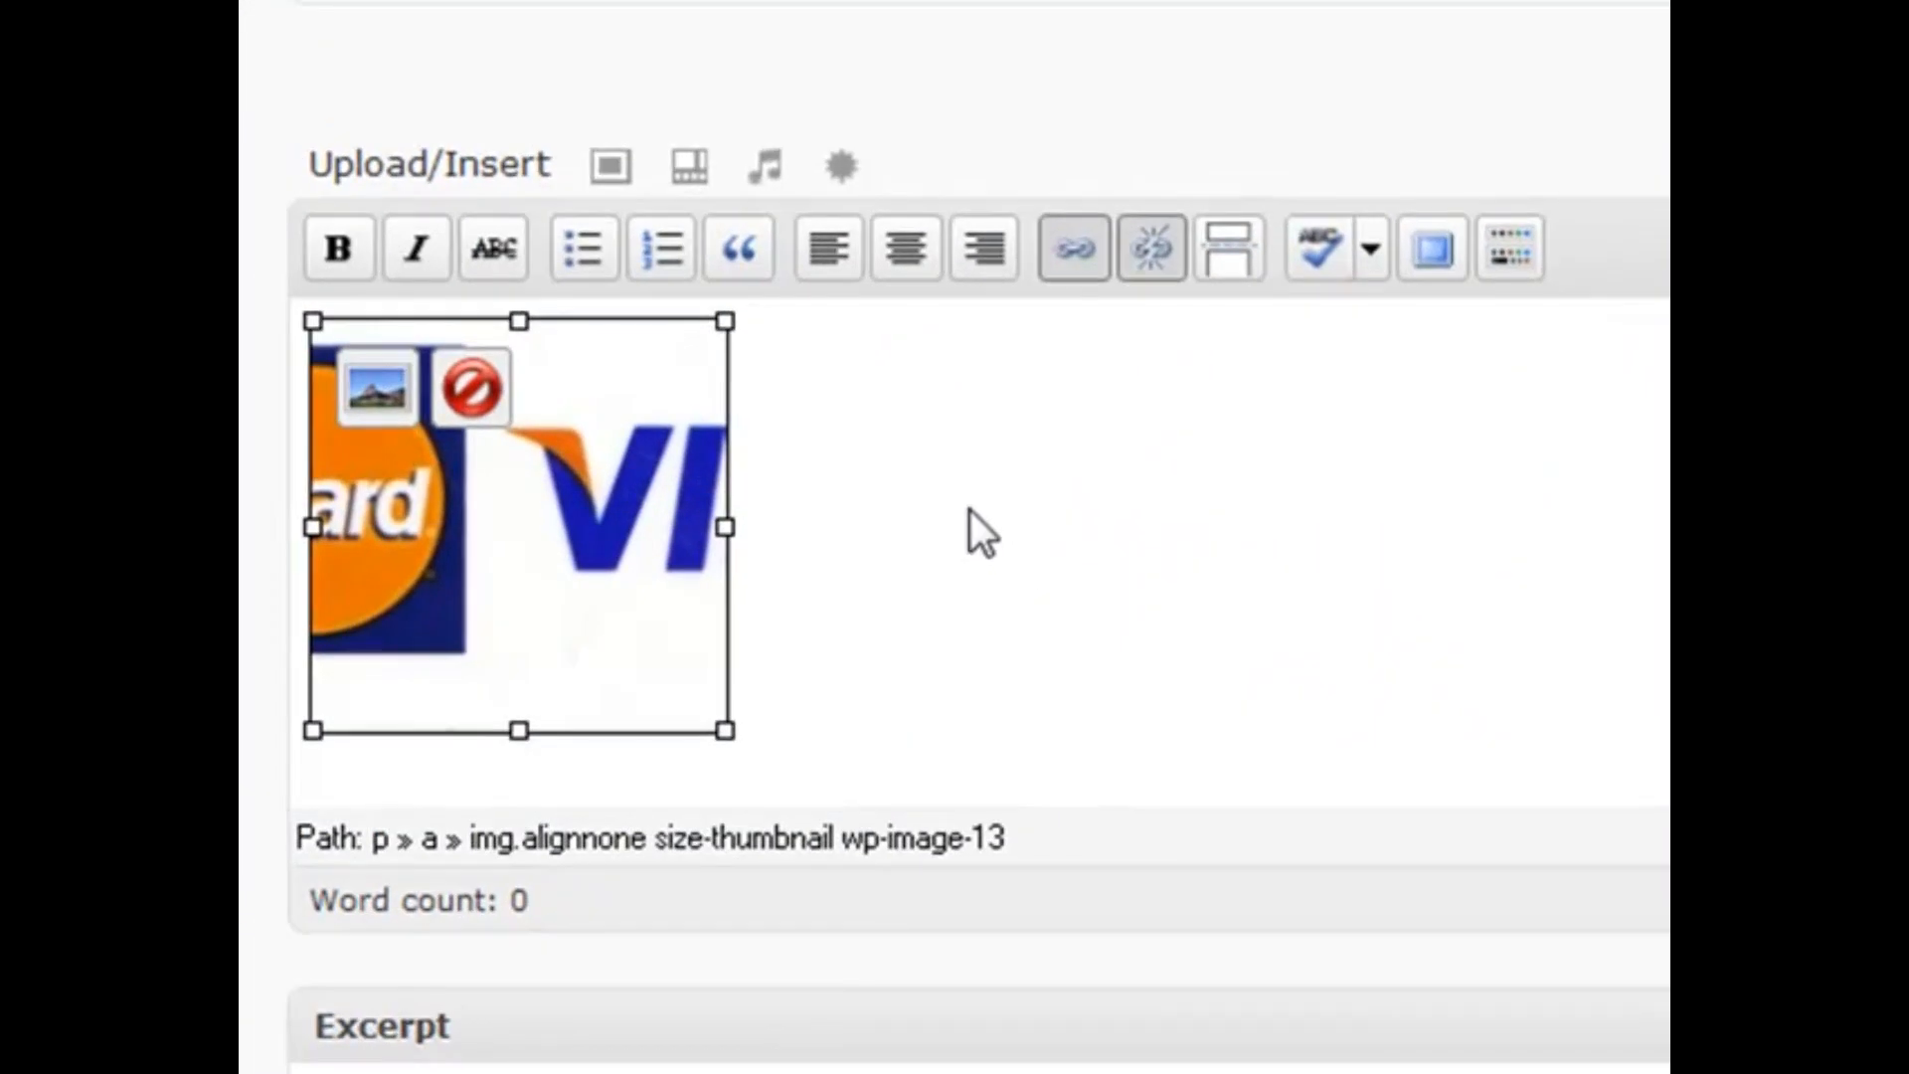
# Select the inserted logo to see its Edit/Delete overlay, then deselect it
pyautogui.click(950, 507)
pyautogui.click(461, 472)
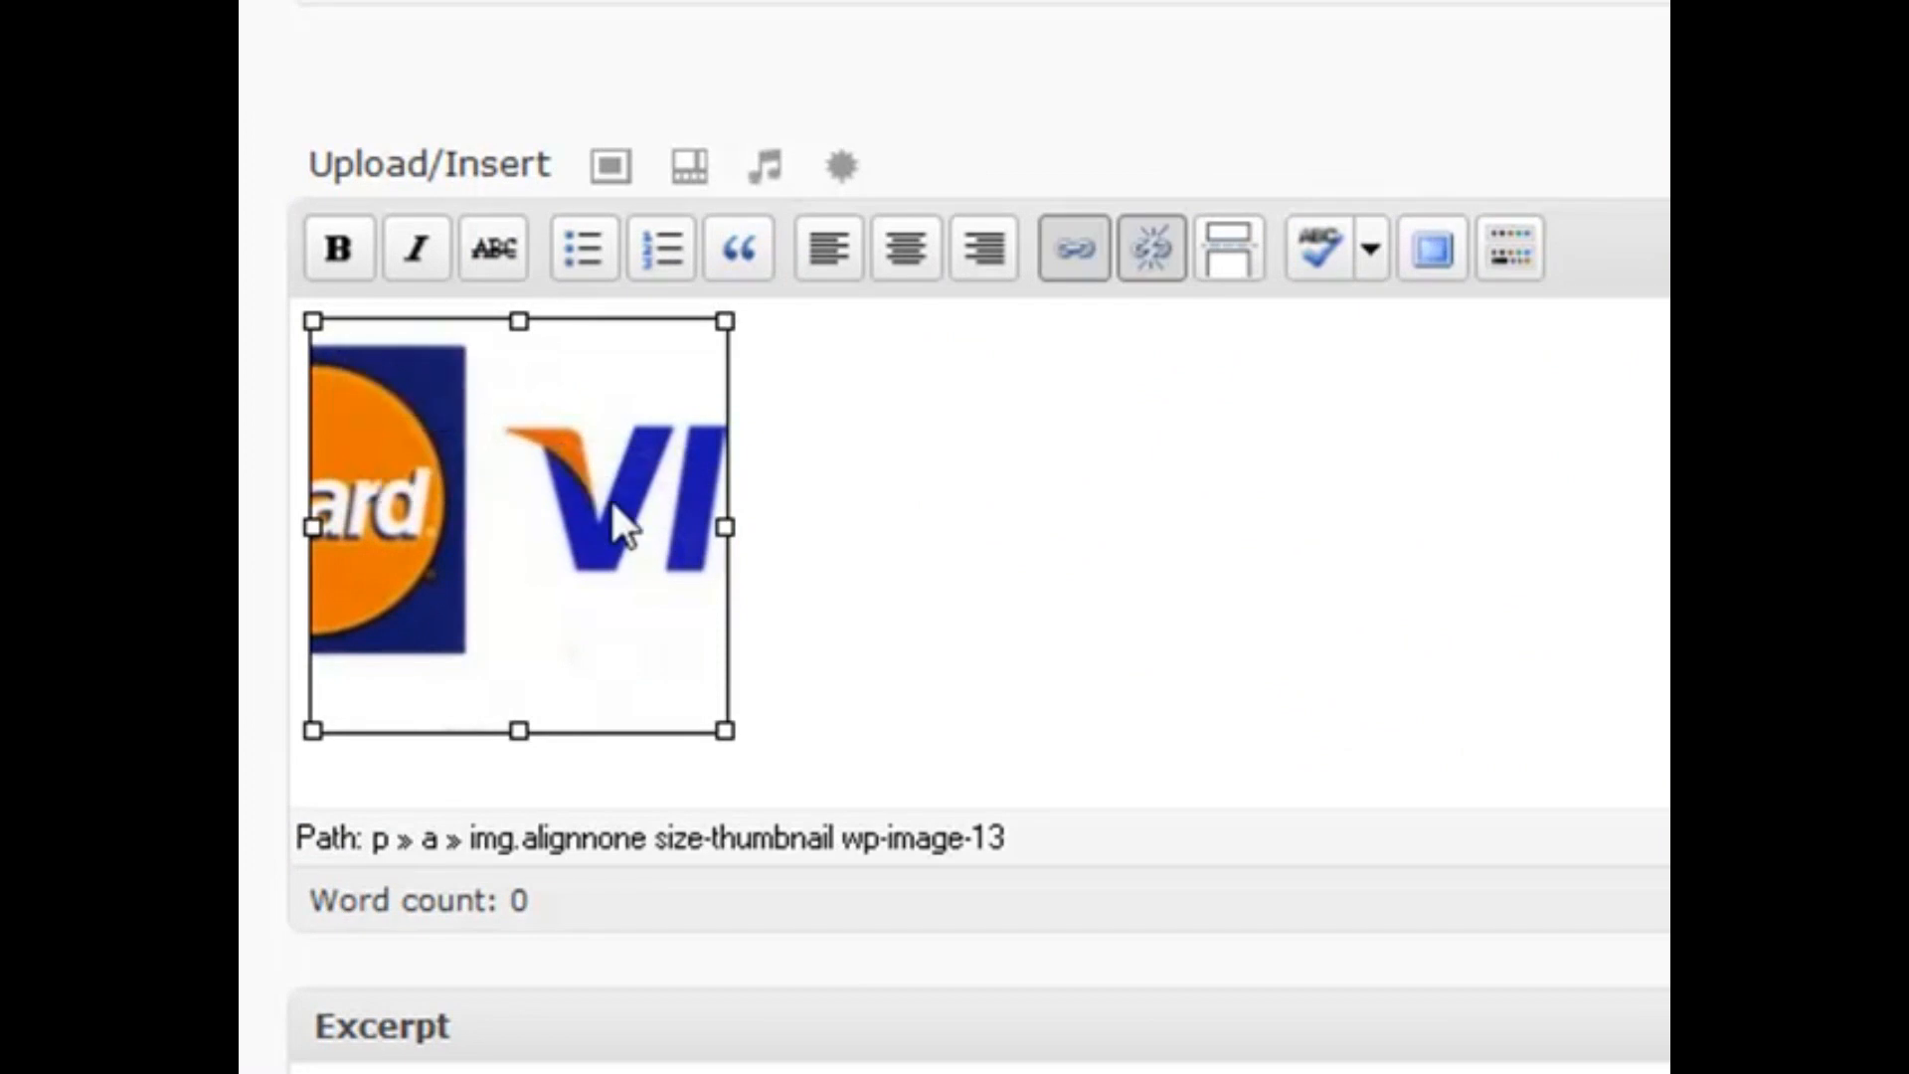
pyautogui.click(501, 533)
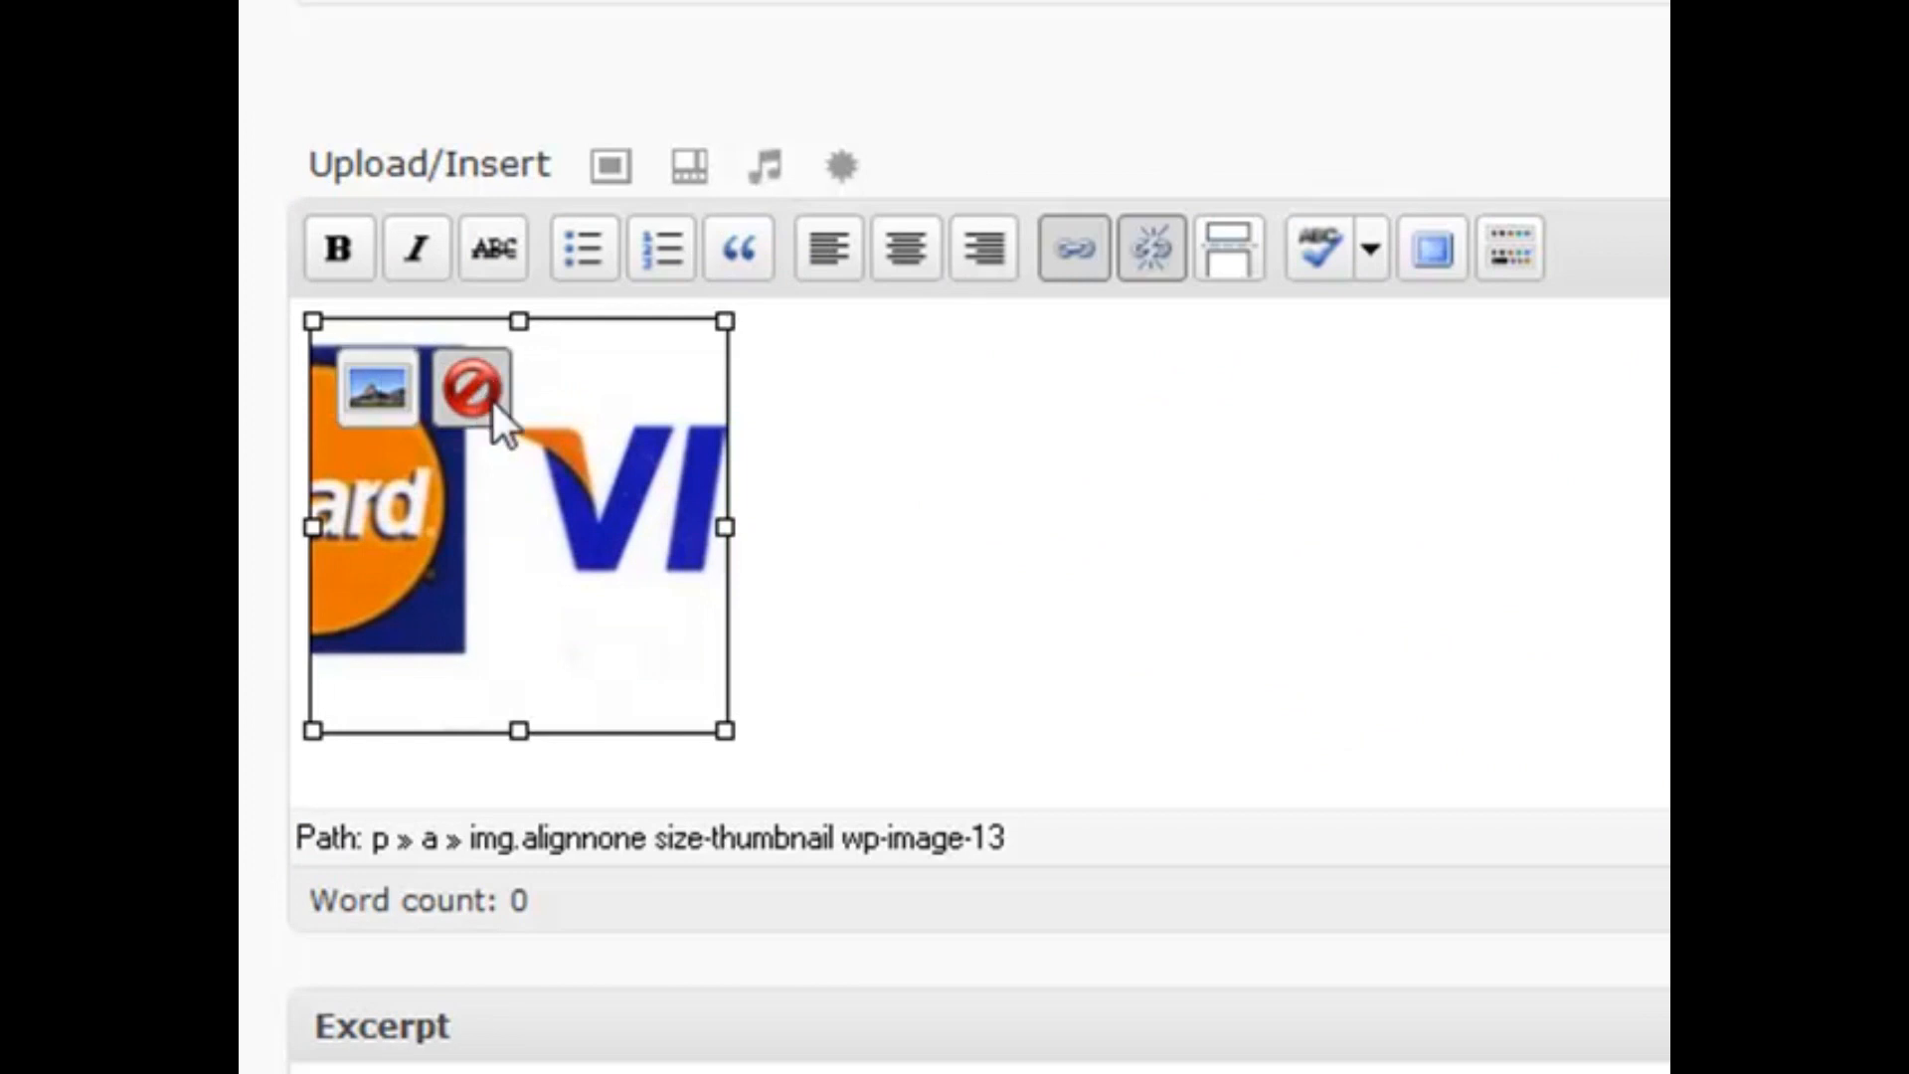
pyautogui.click(785, 417)
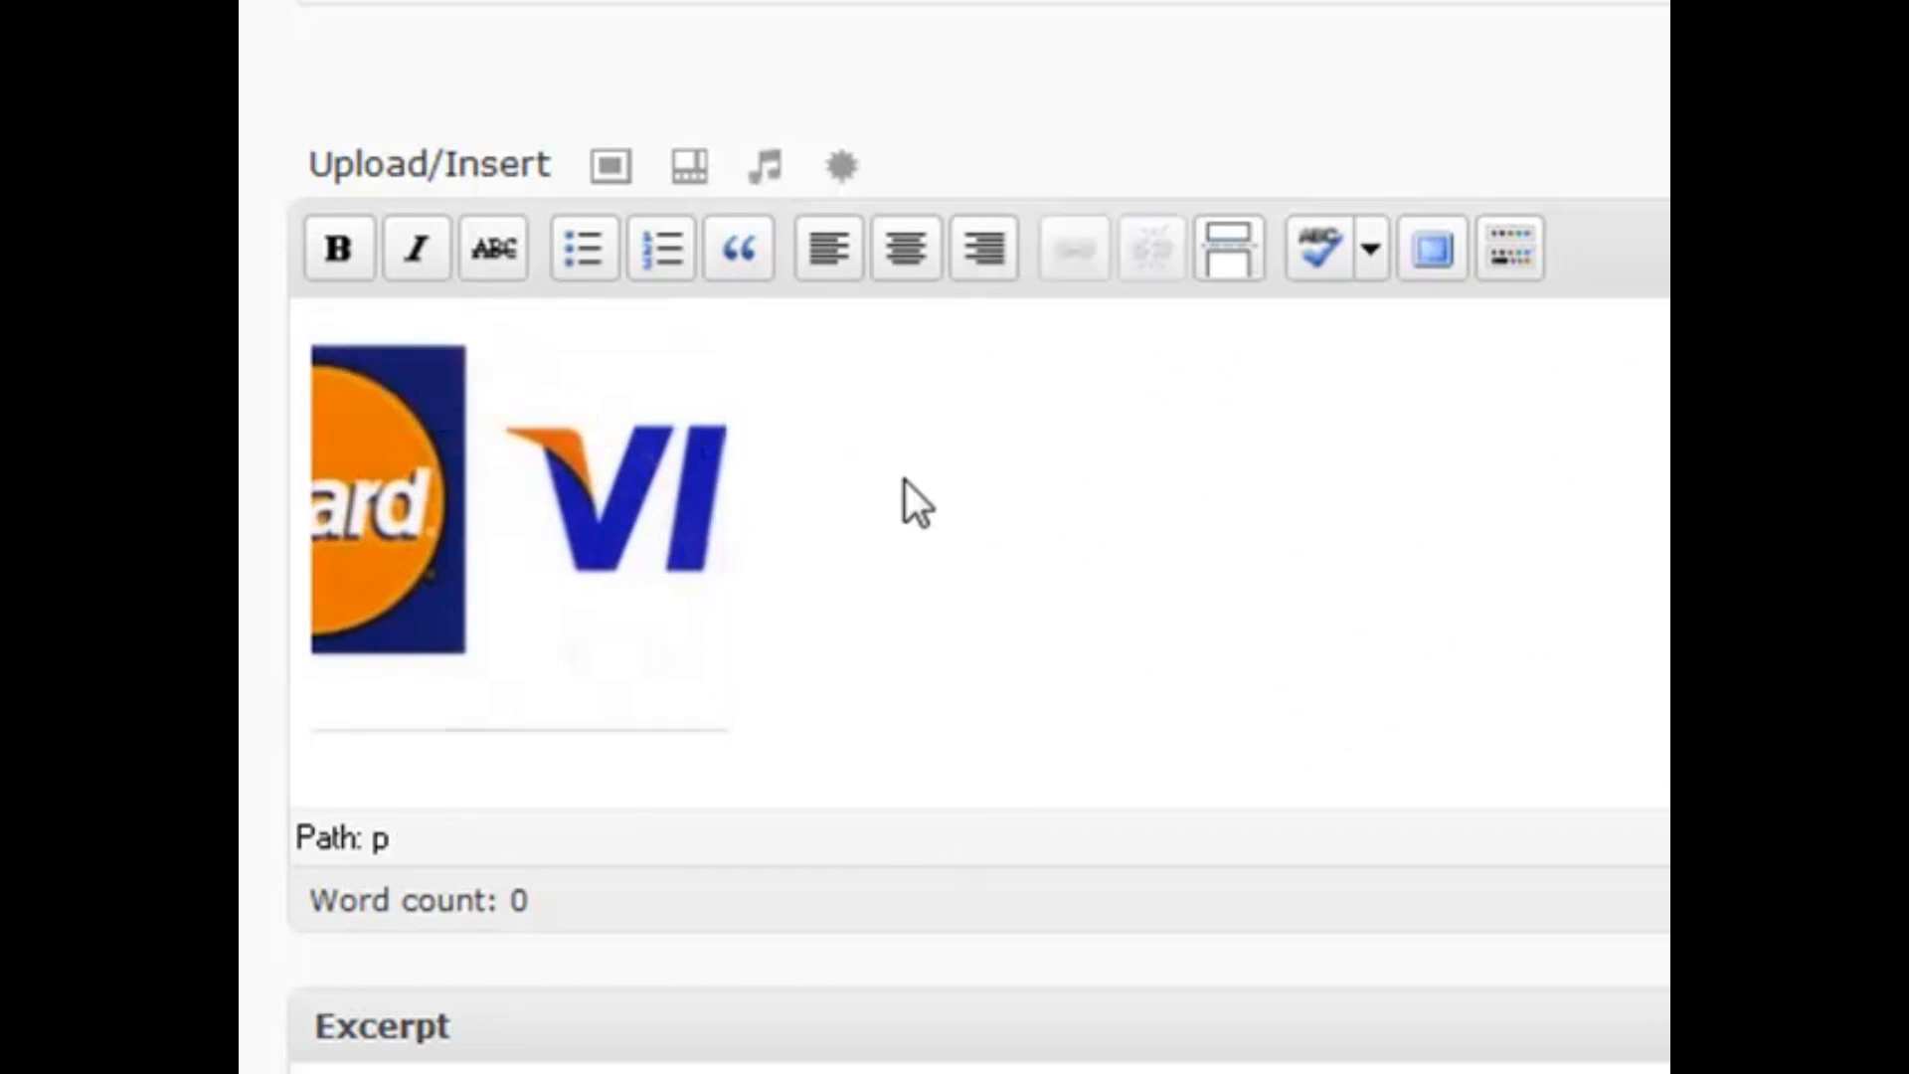
pyautogui.scroll(3, 1008, 648)
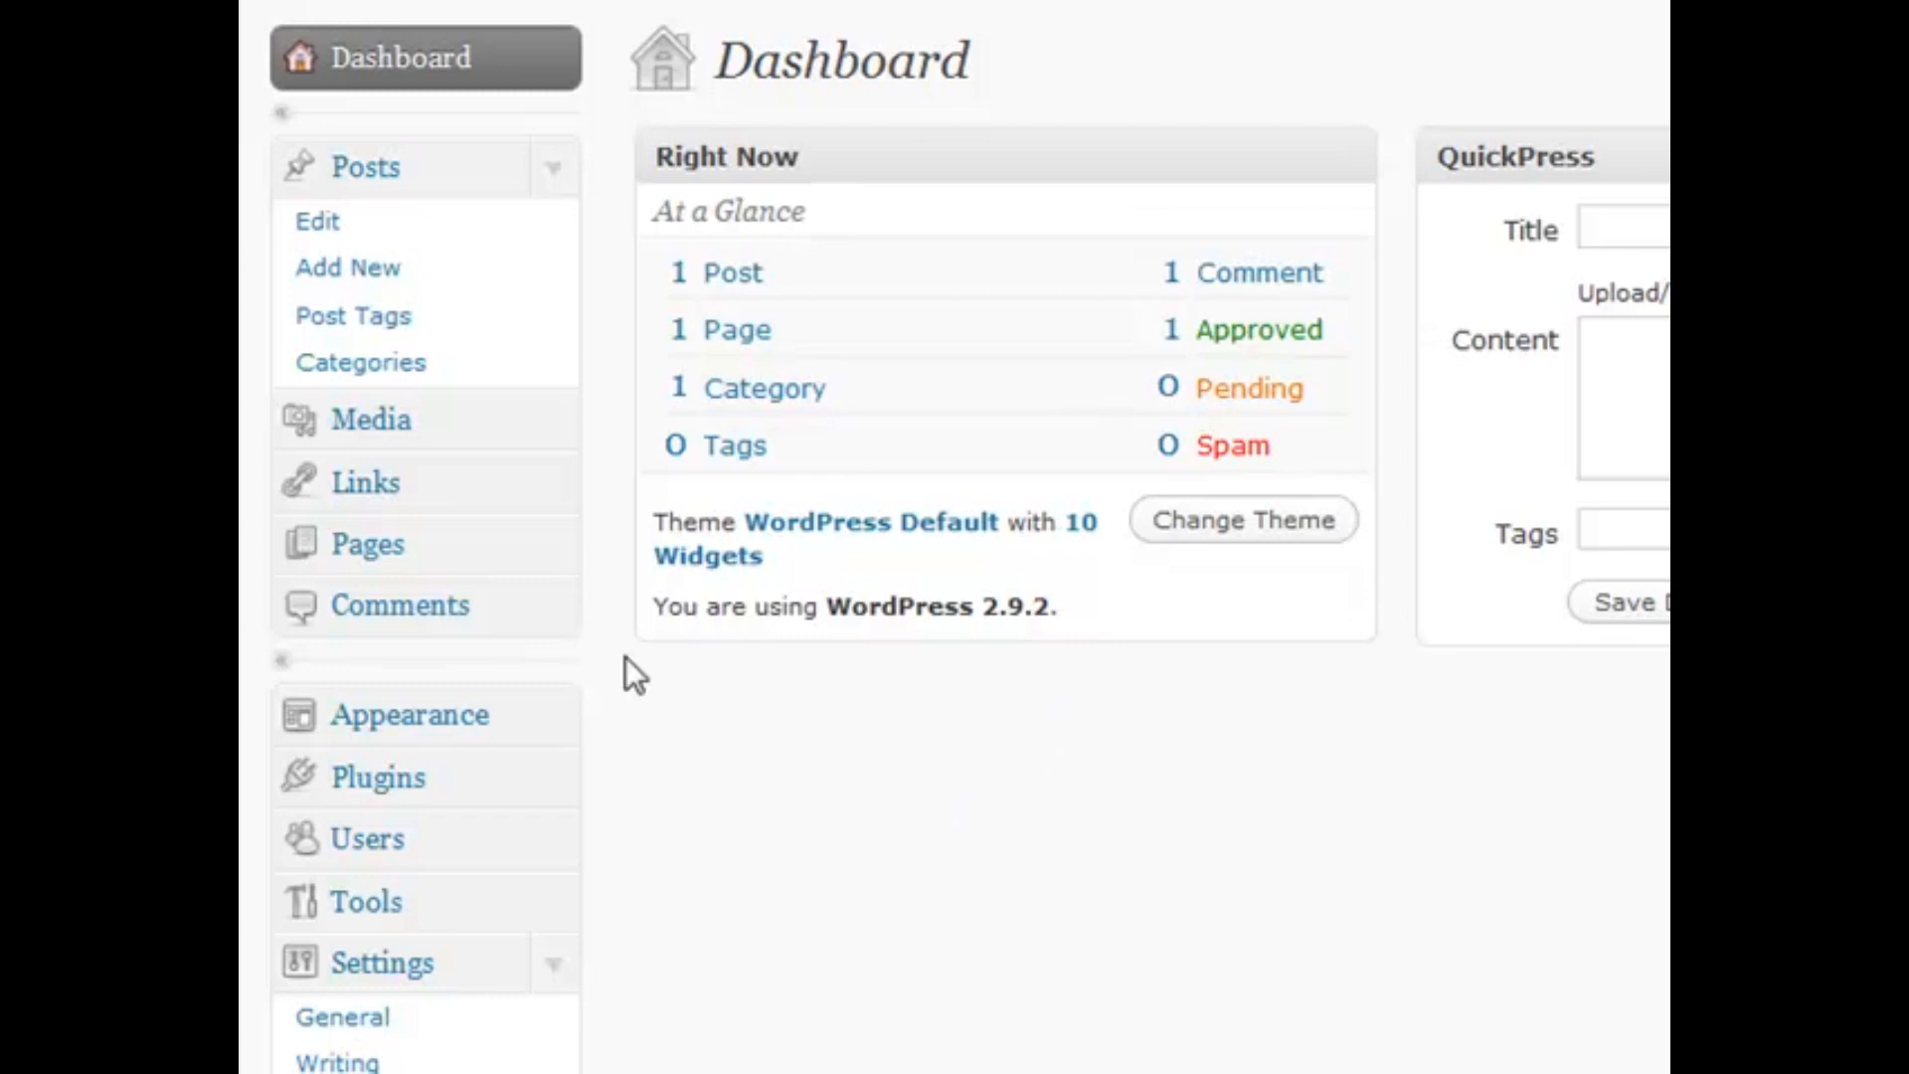
# Expand the Tools section of the admin menu and open the Tools page
pyautogui.click(553, 966)
pyautogui.click(553, 899)
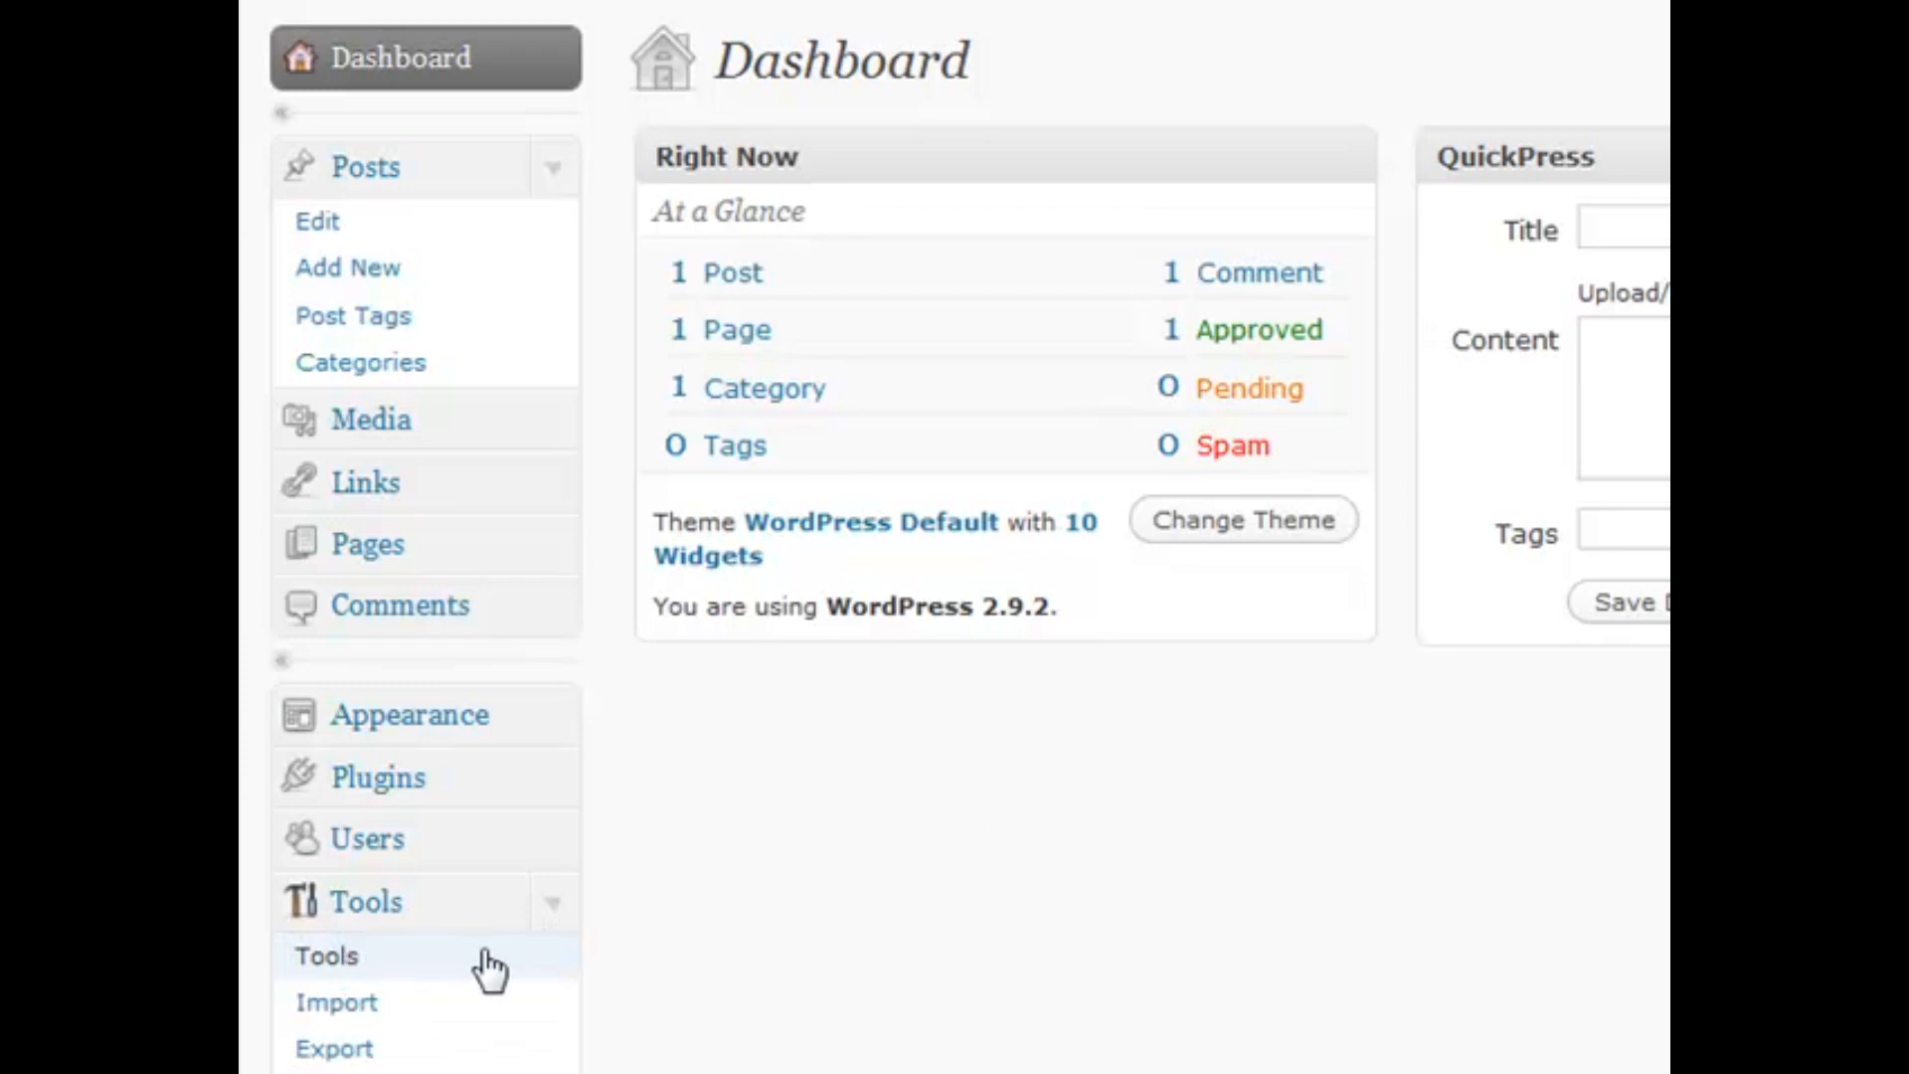
pyautogui.click(490, 969)
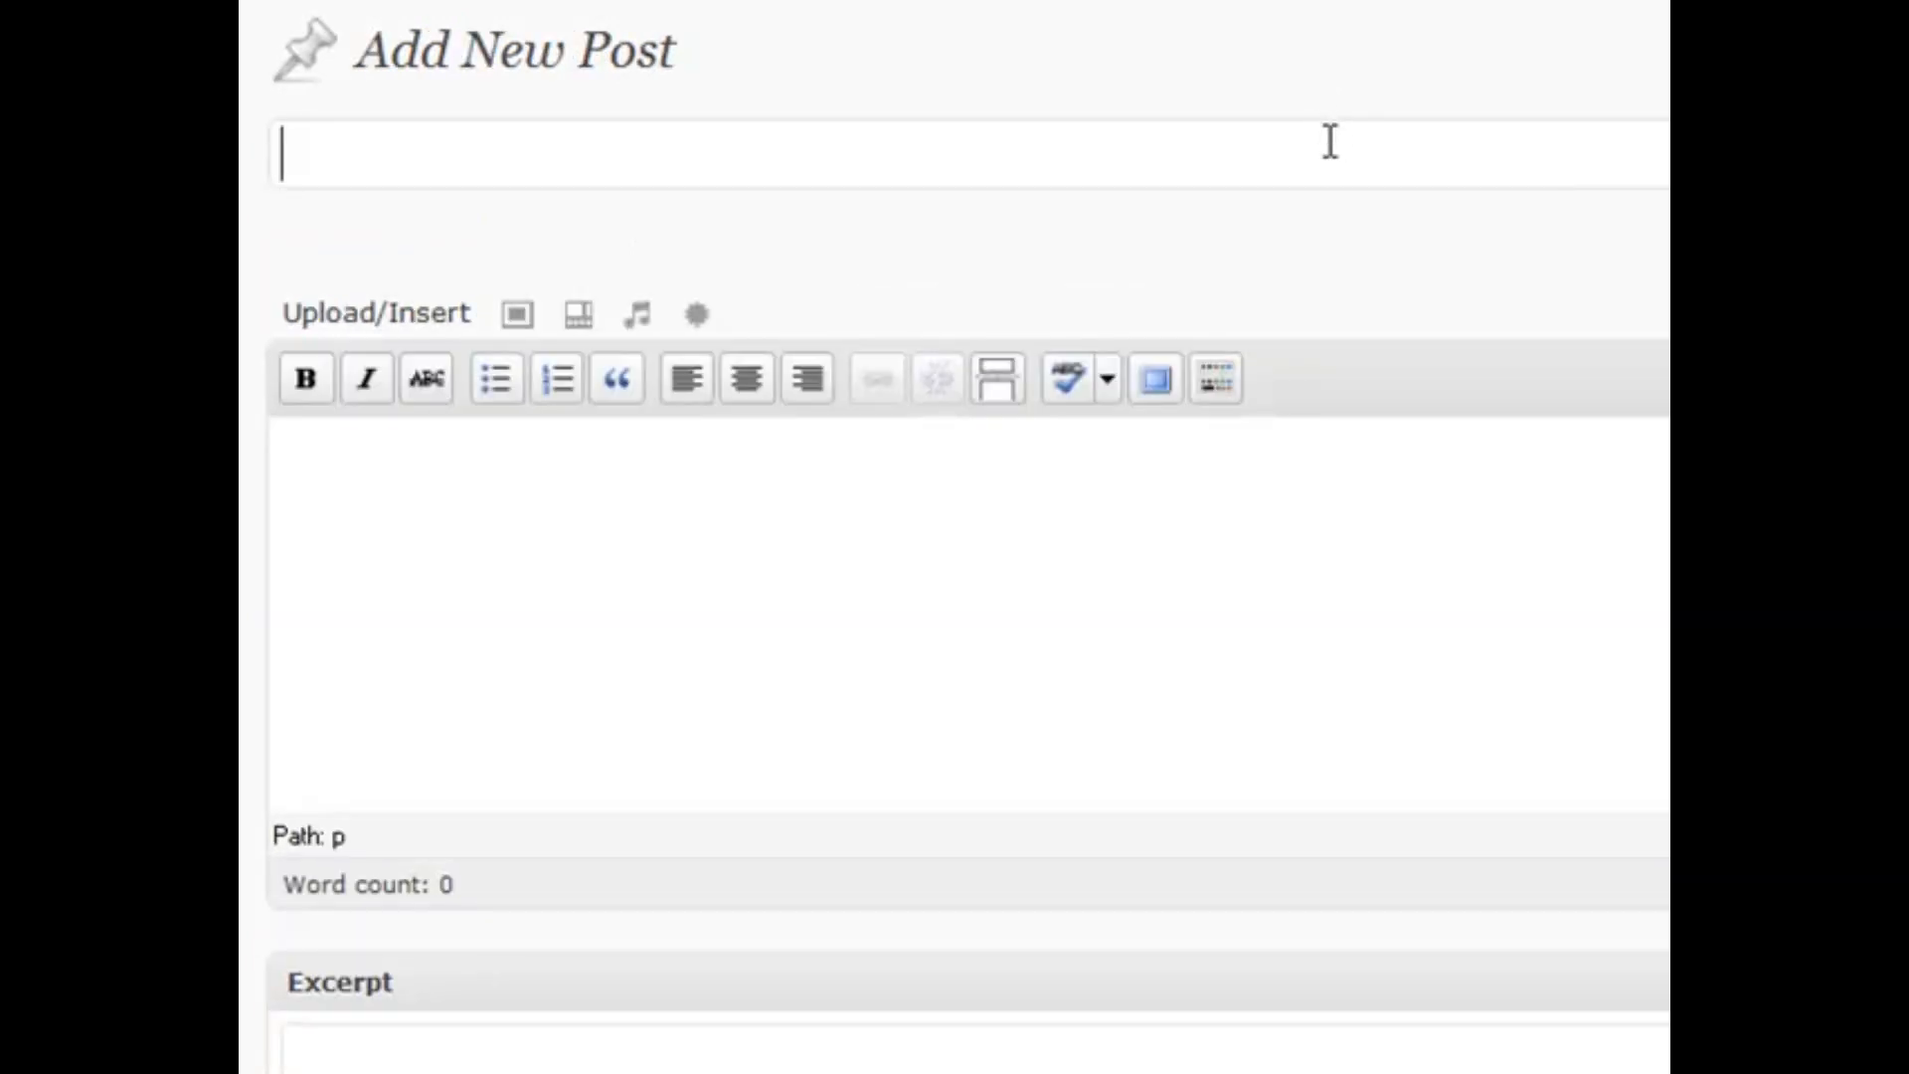
# Title the post 'Sample Video' and paste the YouTube share URL into its HTML body
pyautogui.write('Sample Video')
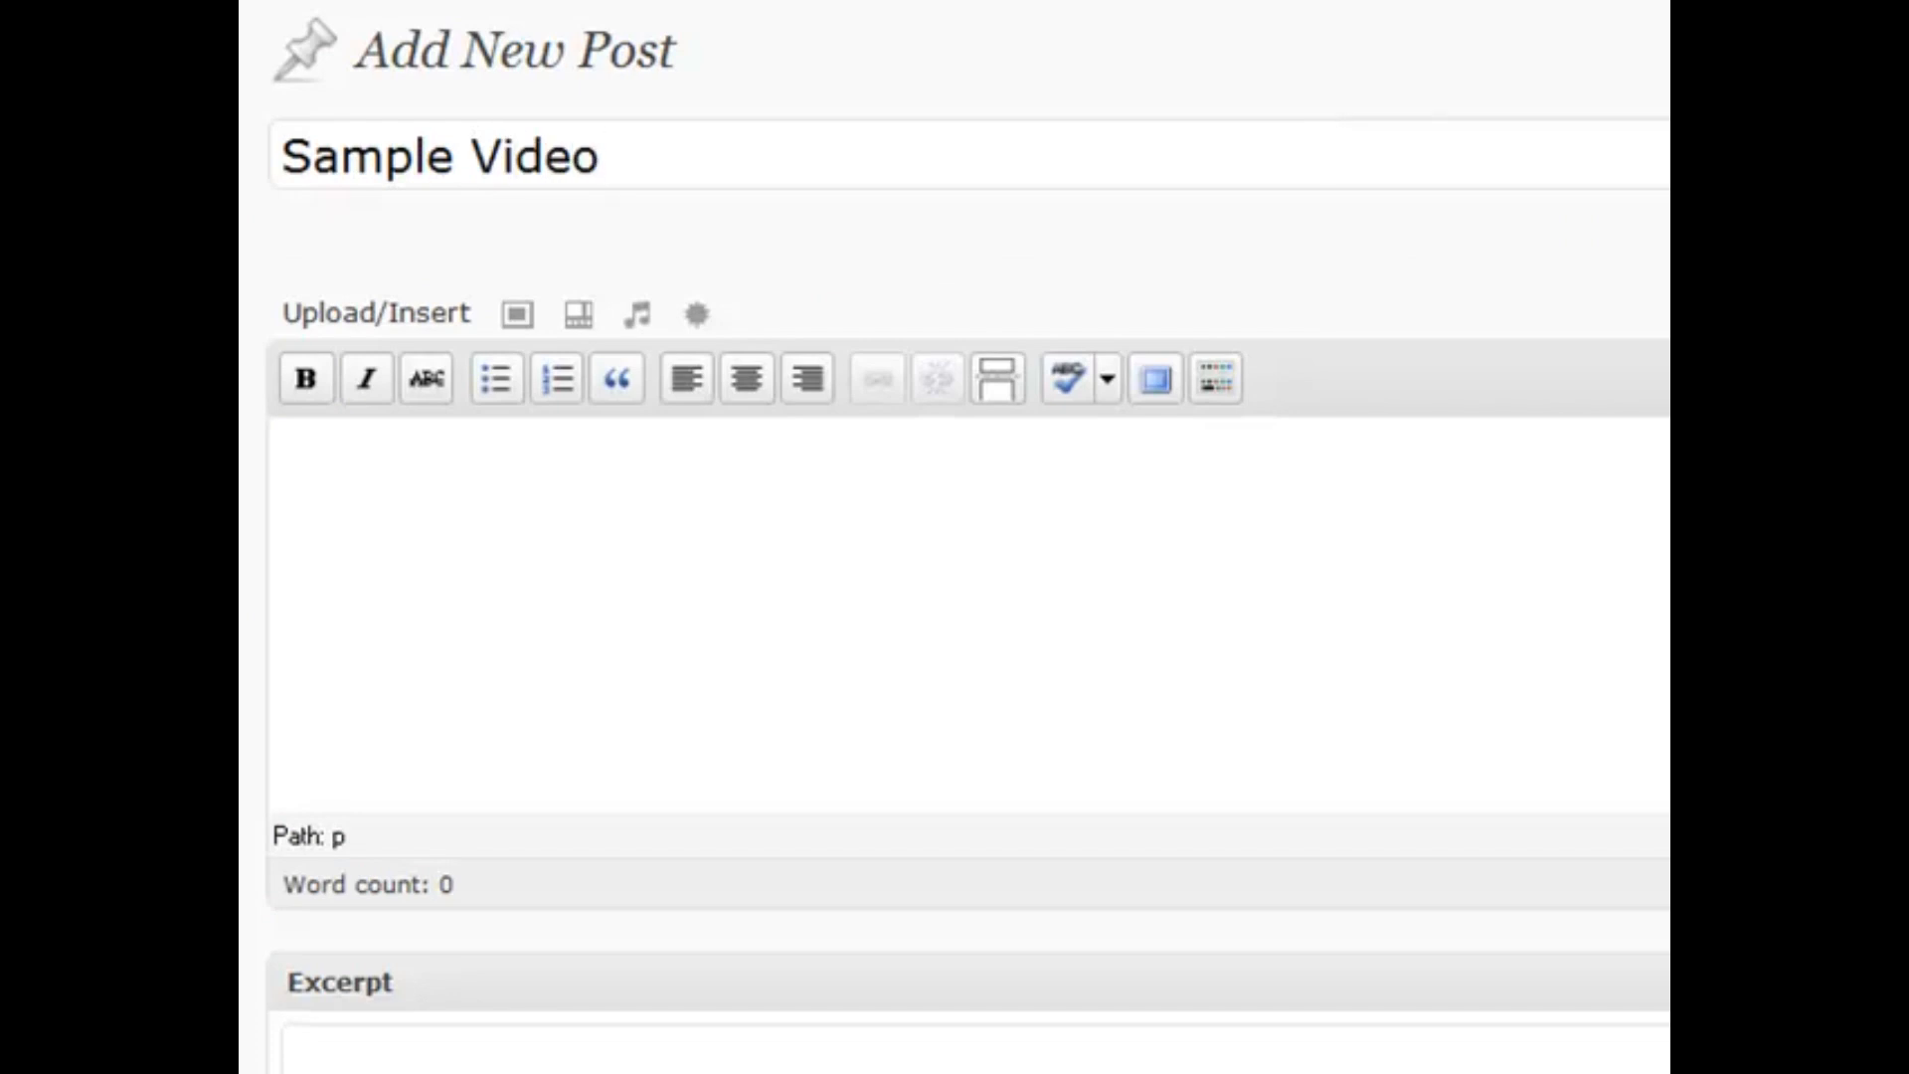
pyautogui.click(1669, 314)
pyautogui.hotkey('ctrl', 'Tab')
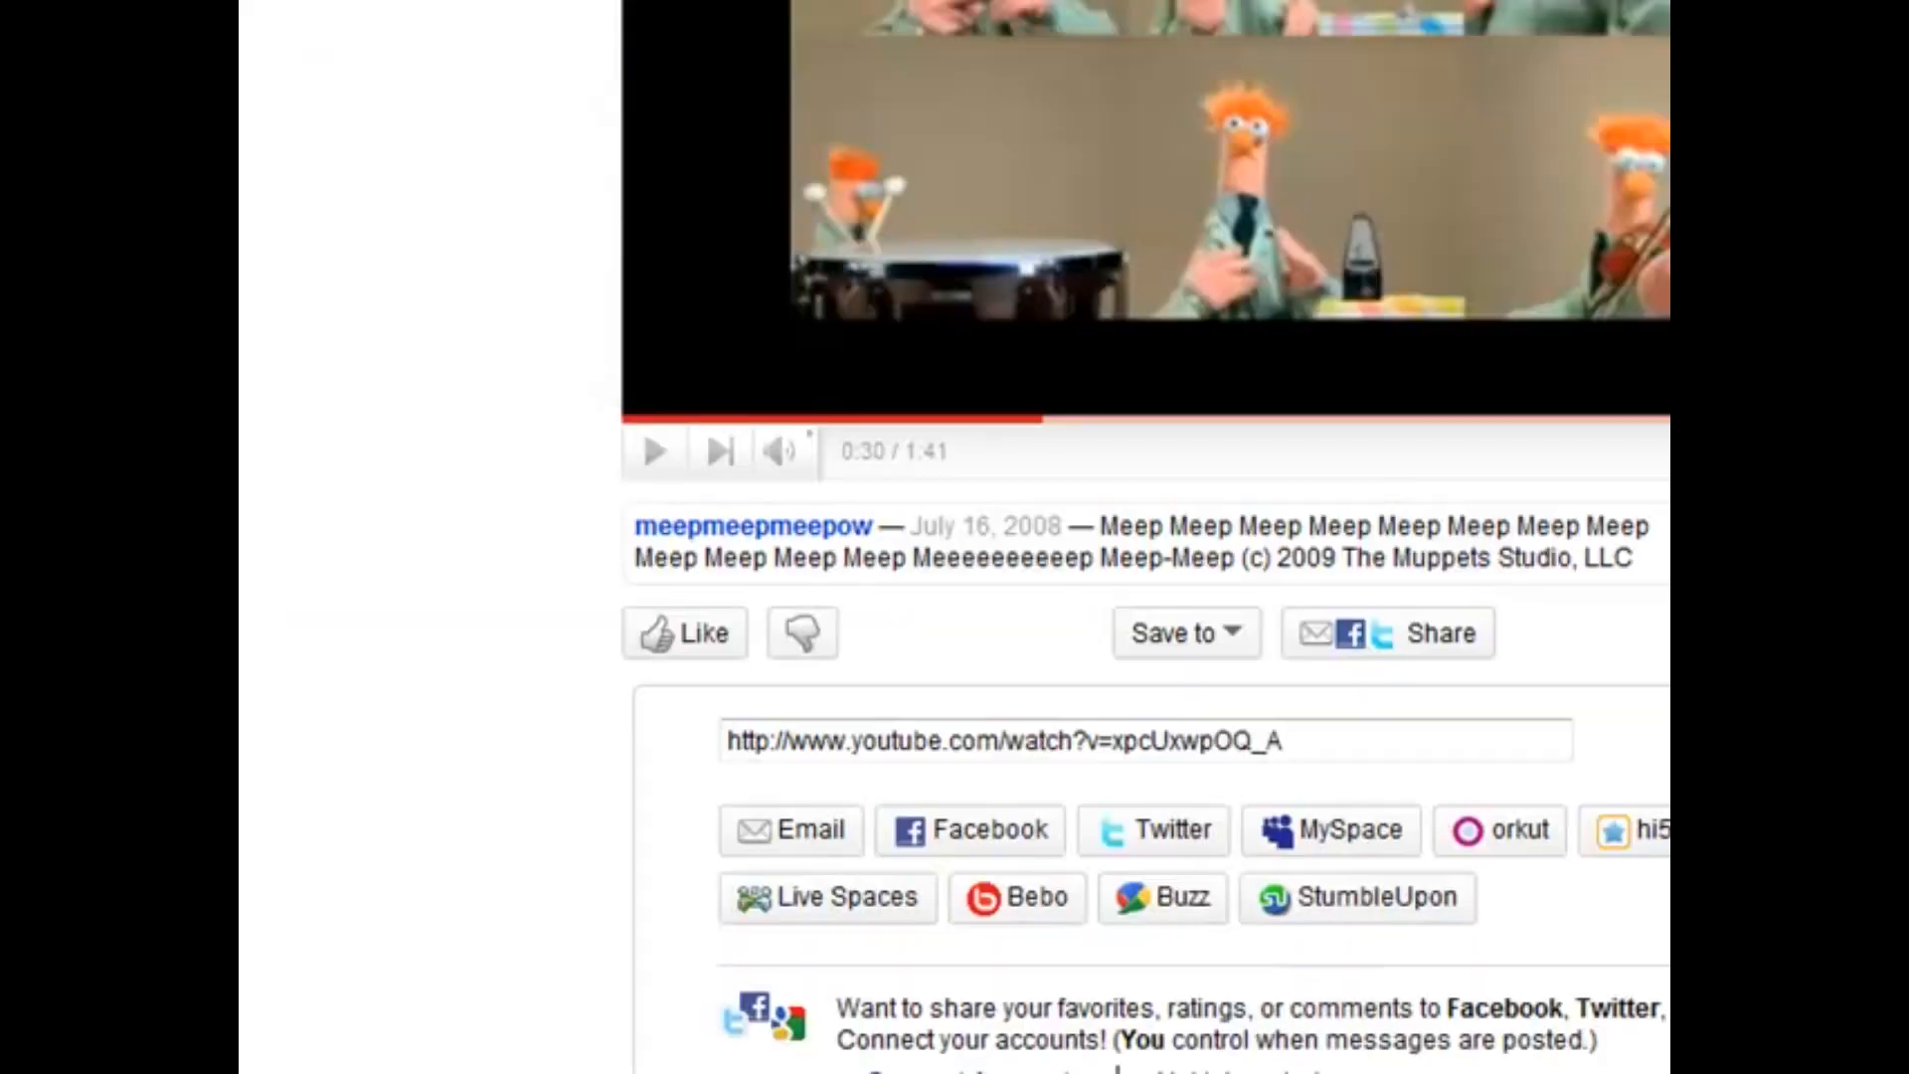
pyautogui.scroll(5, 298, 567)
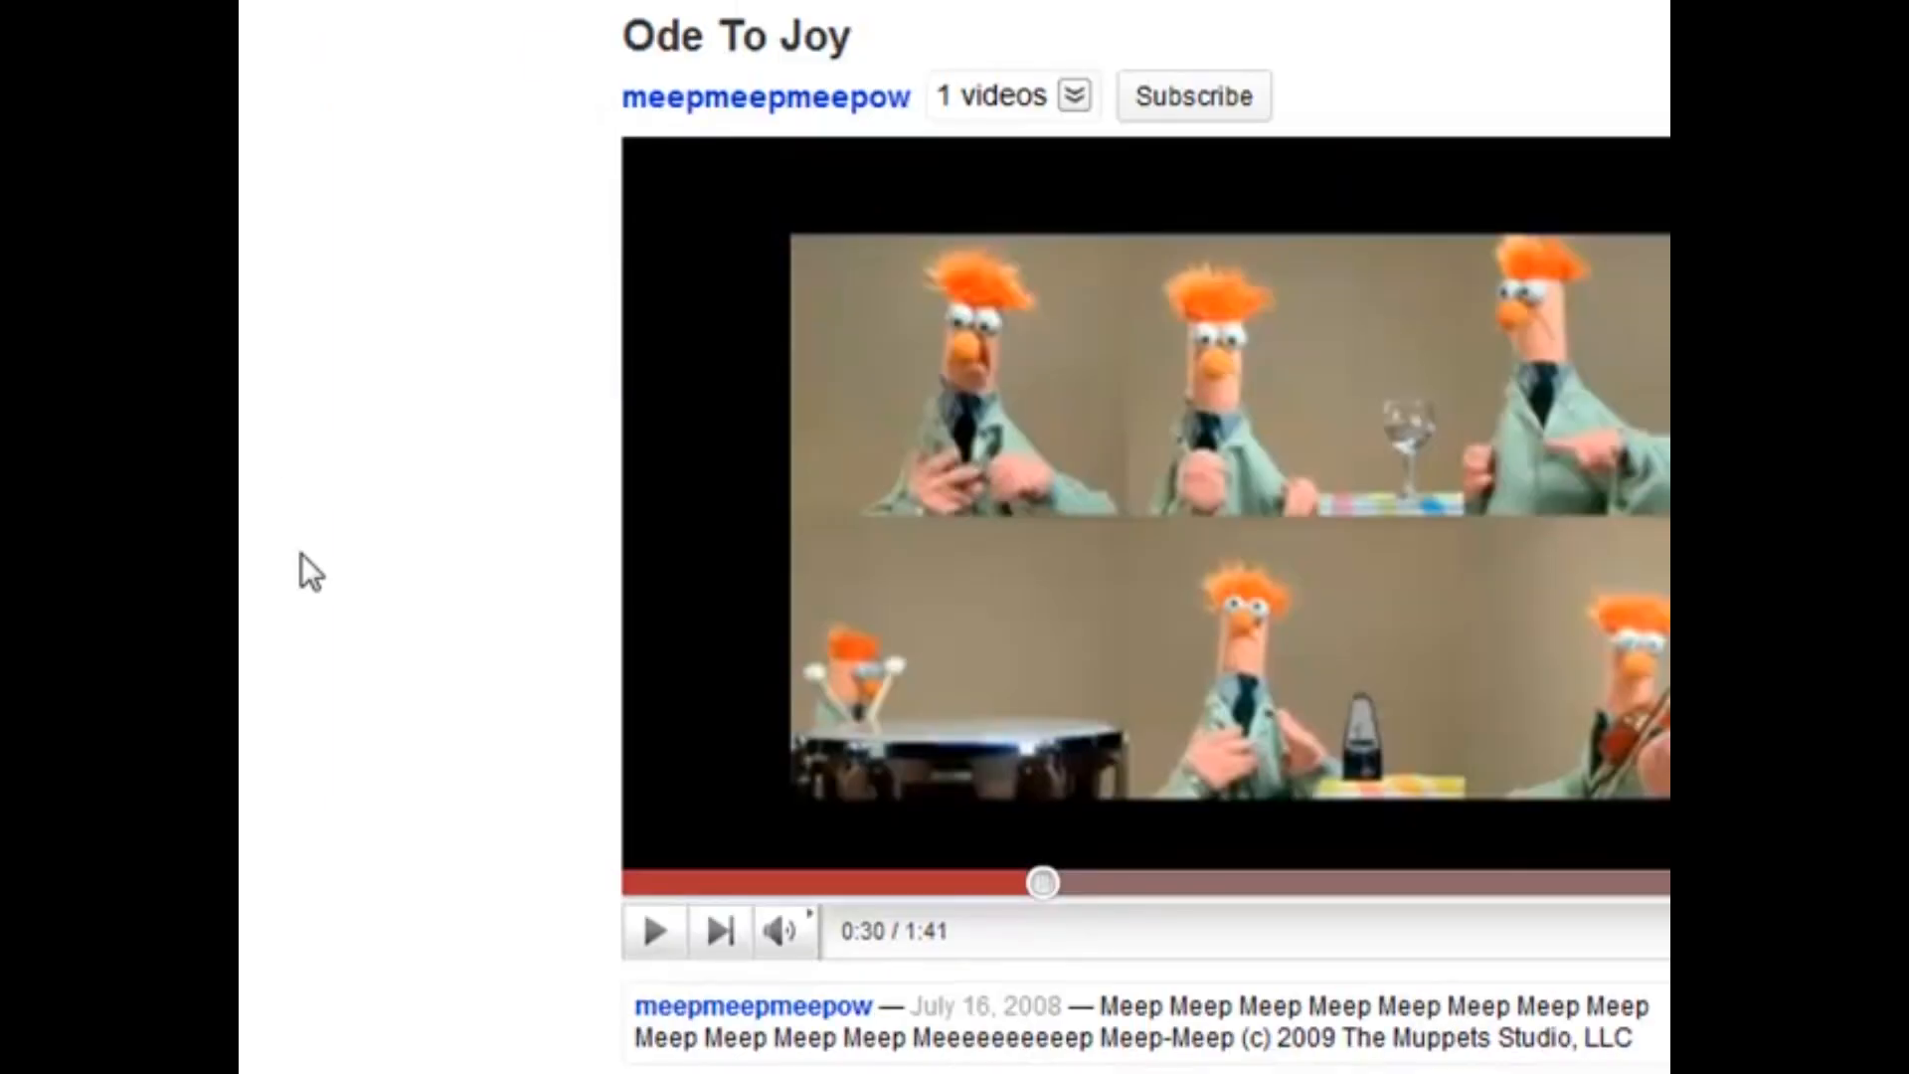
pyautogui.scroll(-3, 463, 571)
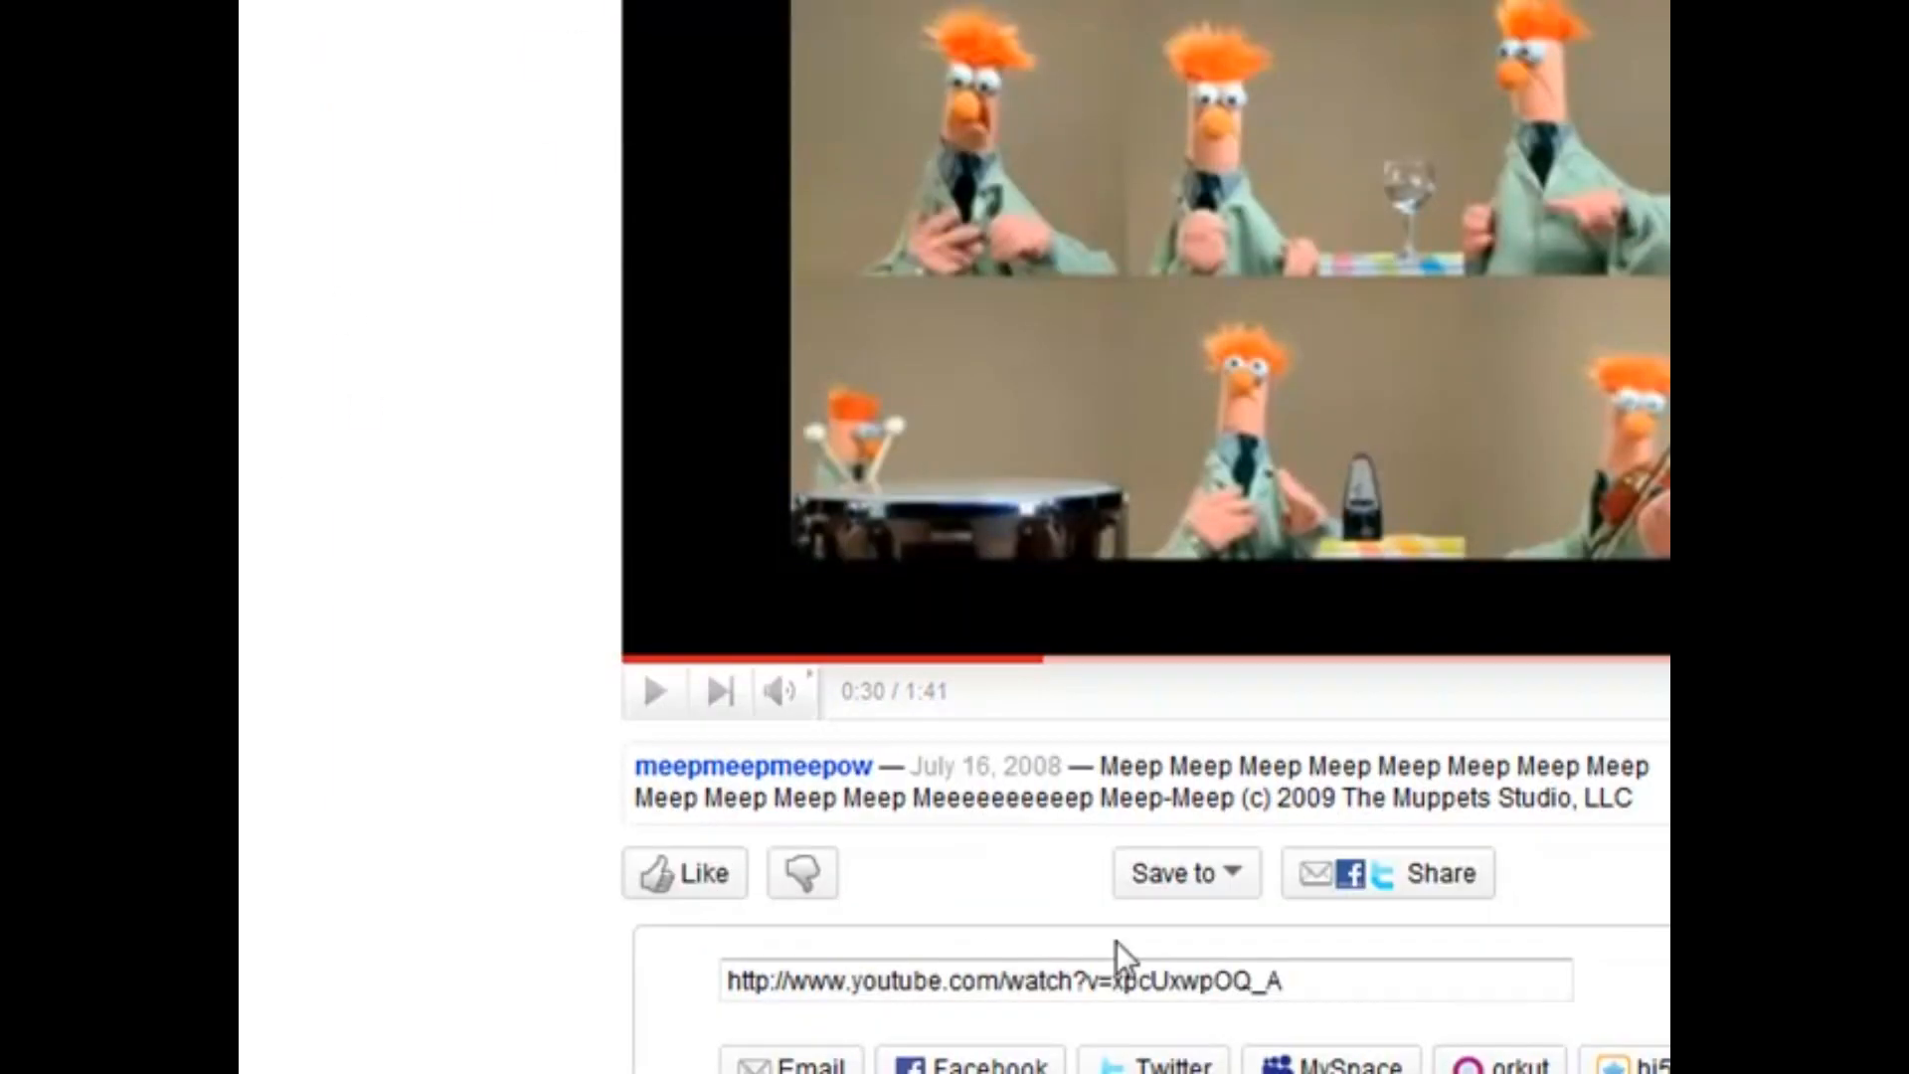
pyautogui.moveTo(1304, 984); pyautogui.dragTo(633, 969)
pyautogui.hotkey('ctrl', 'c')
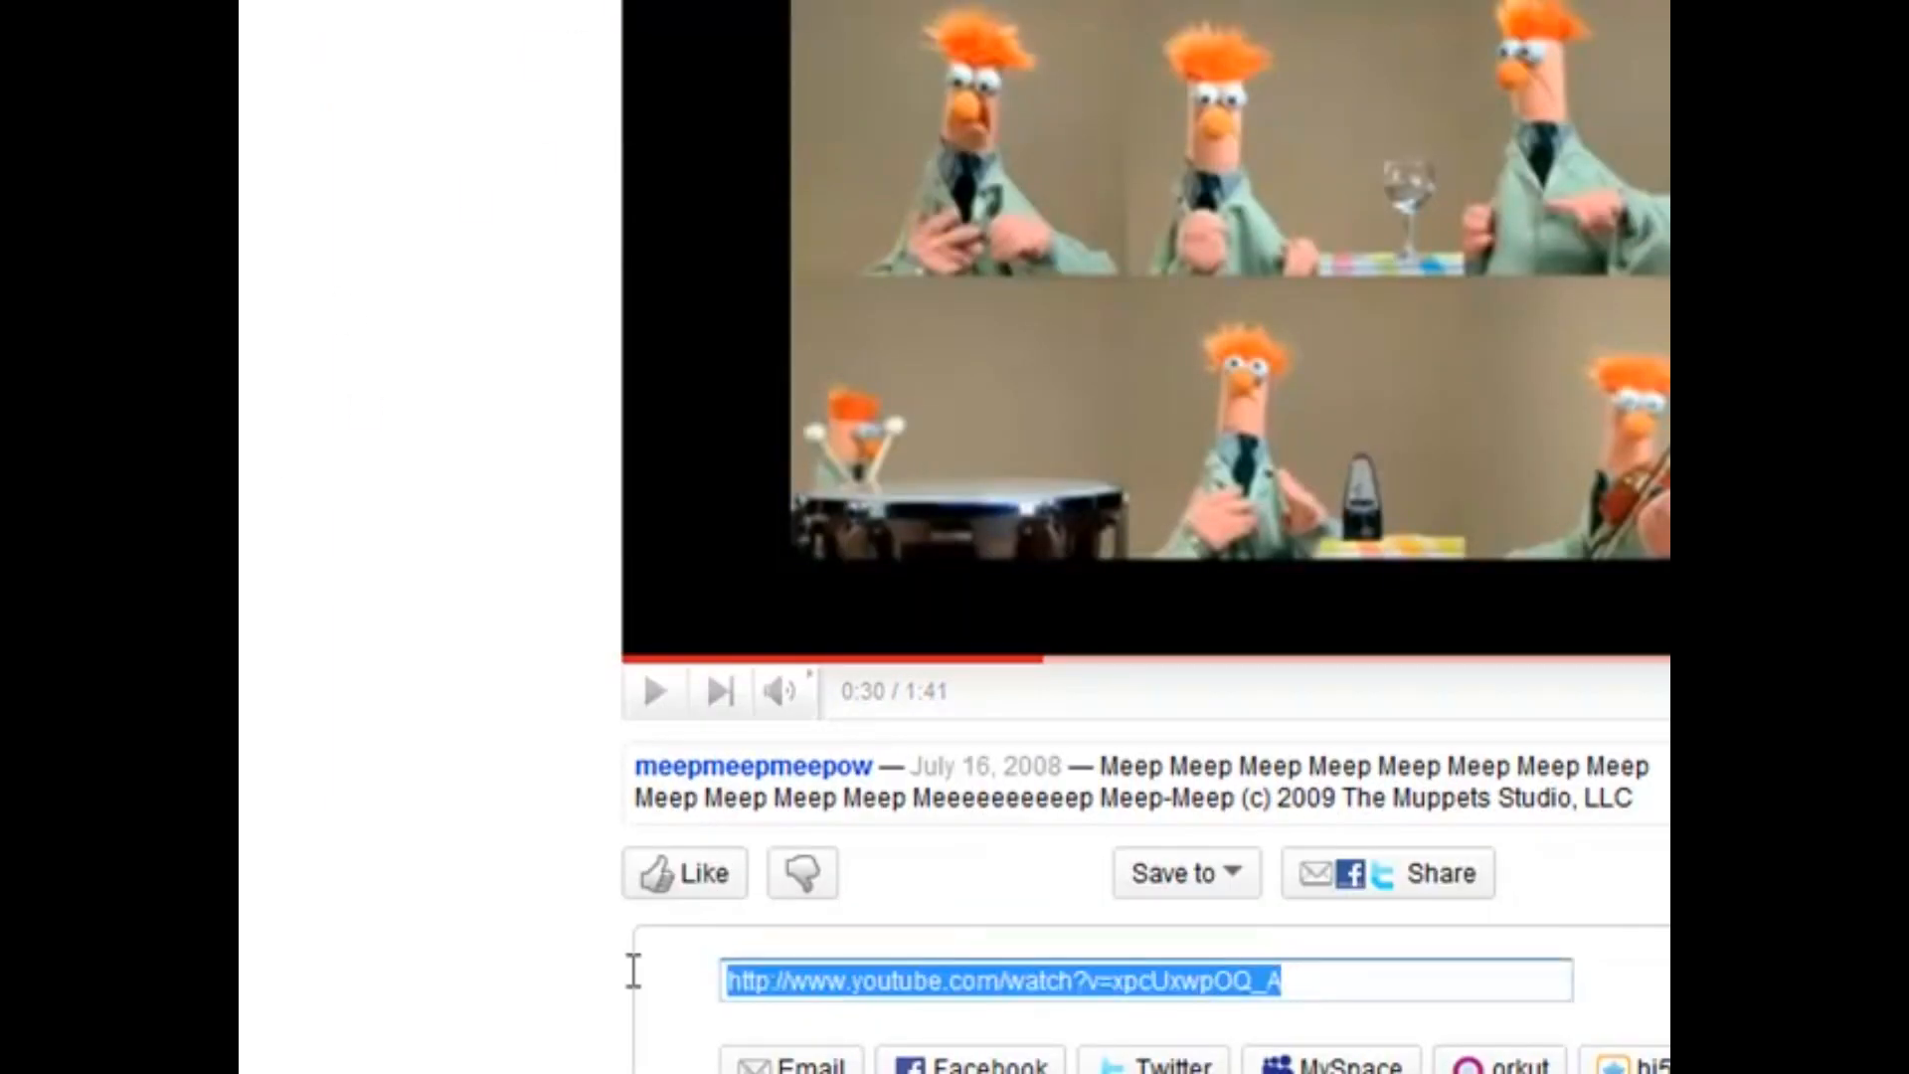
pyautogui.hotkey('ctrl', 'Tab')
pyautogui.click(996, 557)
pyautogui.hotkey('ctrl', 'v')
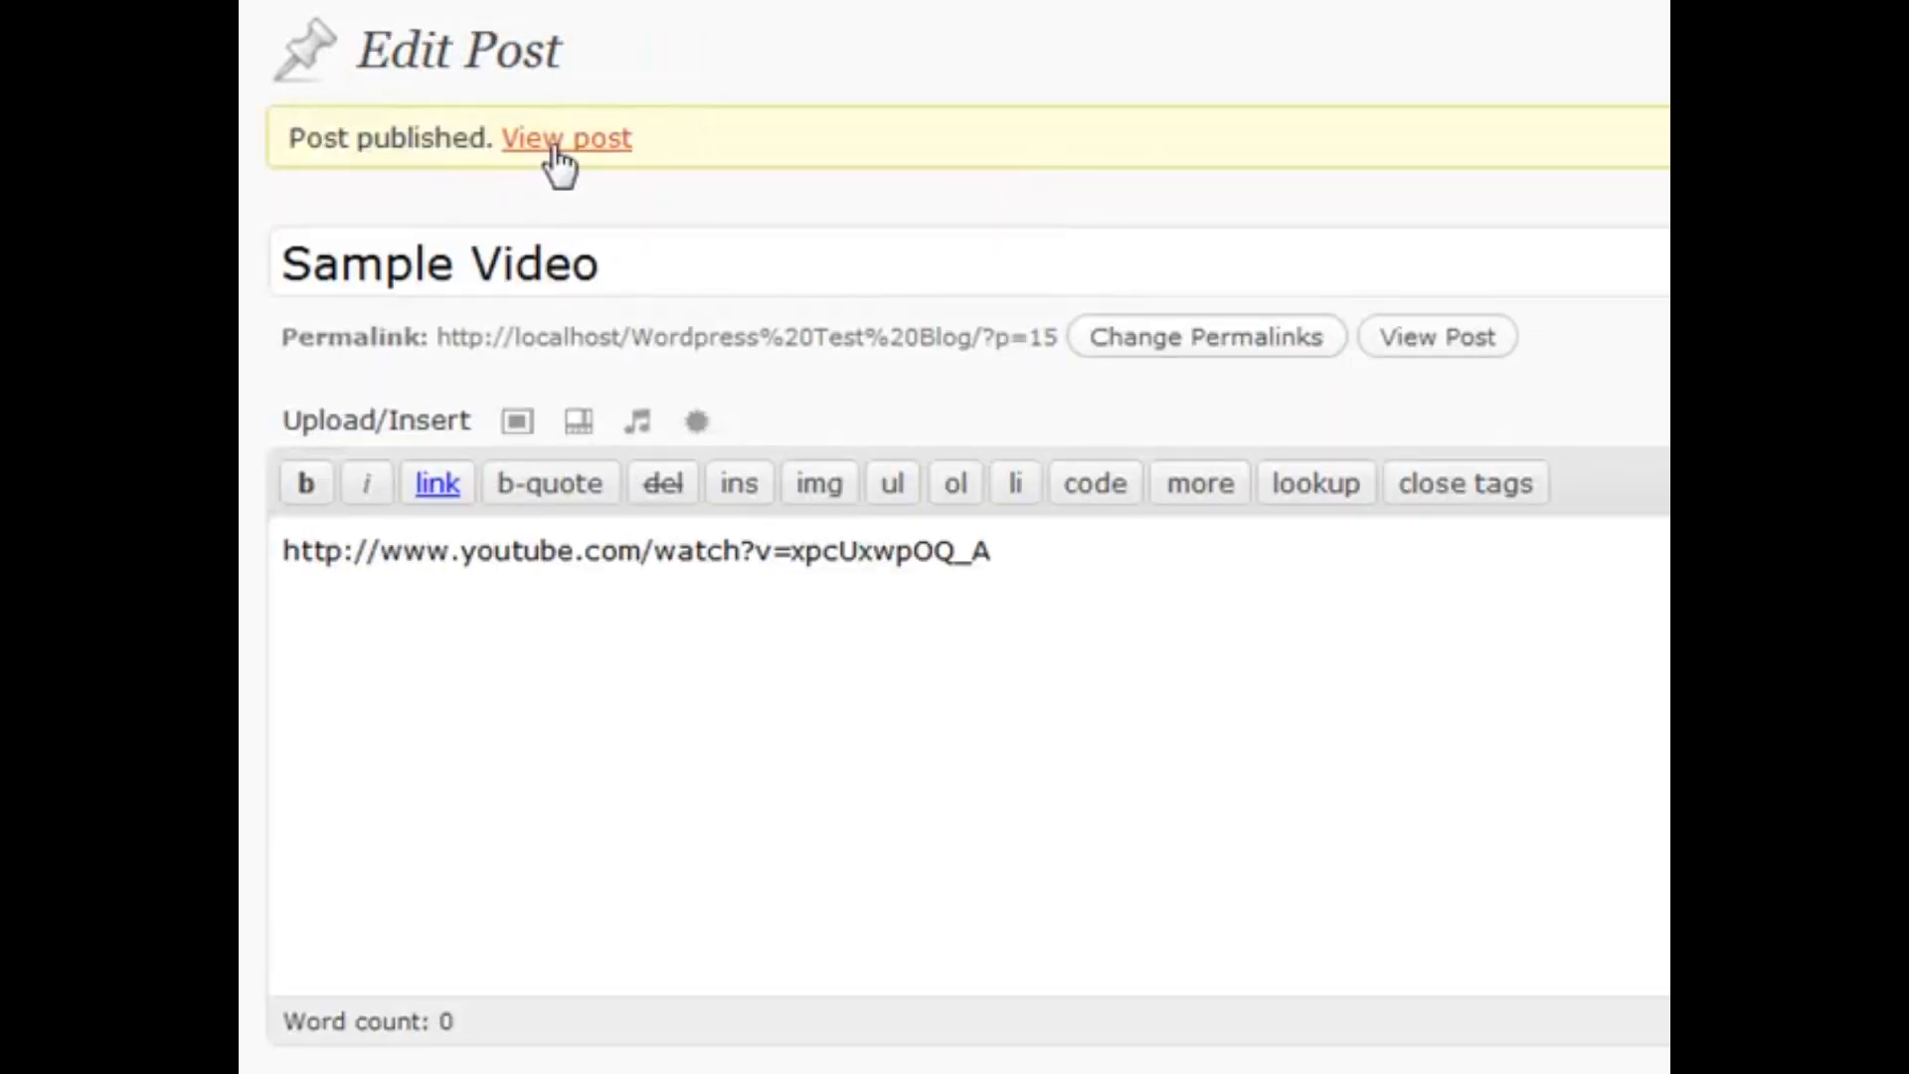
# View the published Sample Video post with its embedded video
pyautogui.click(553, 144)
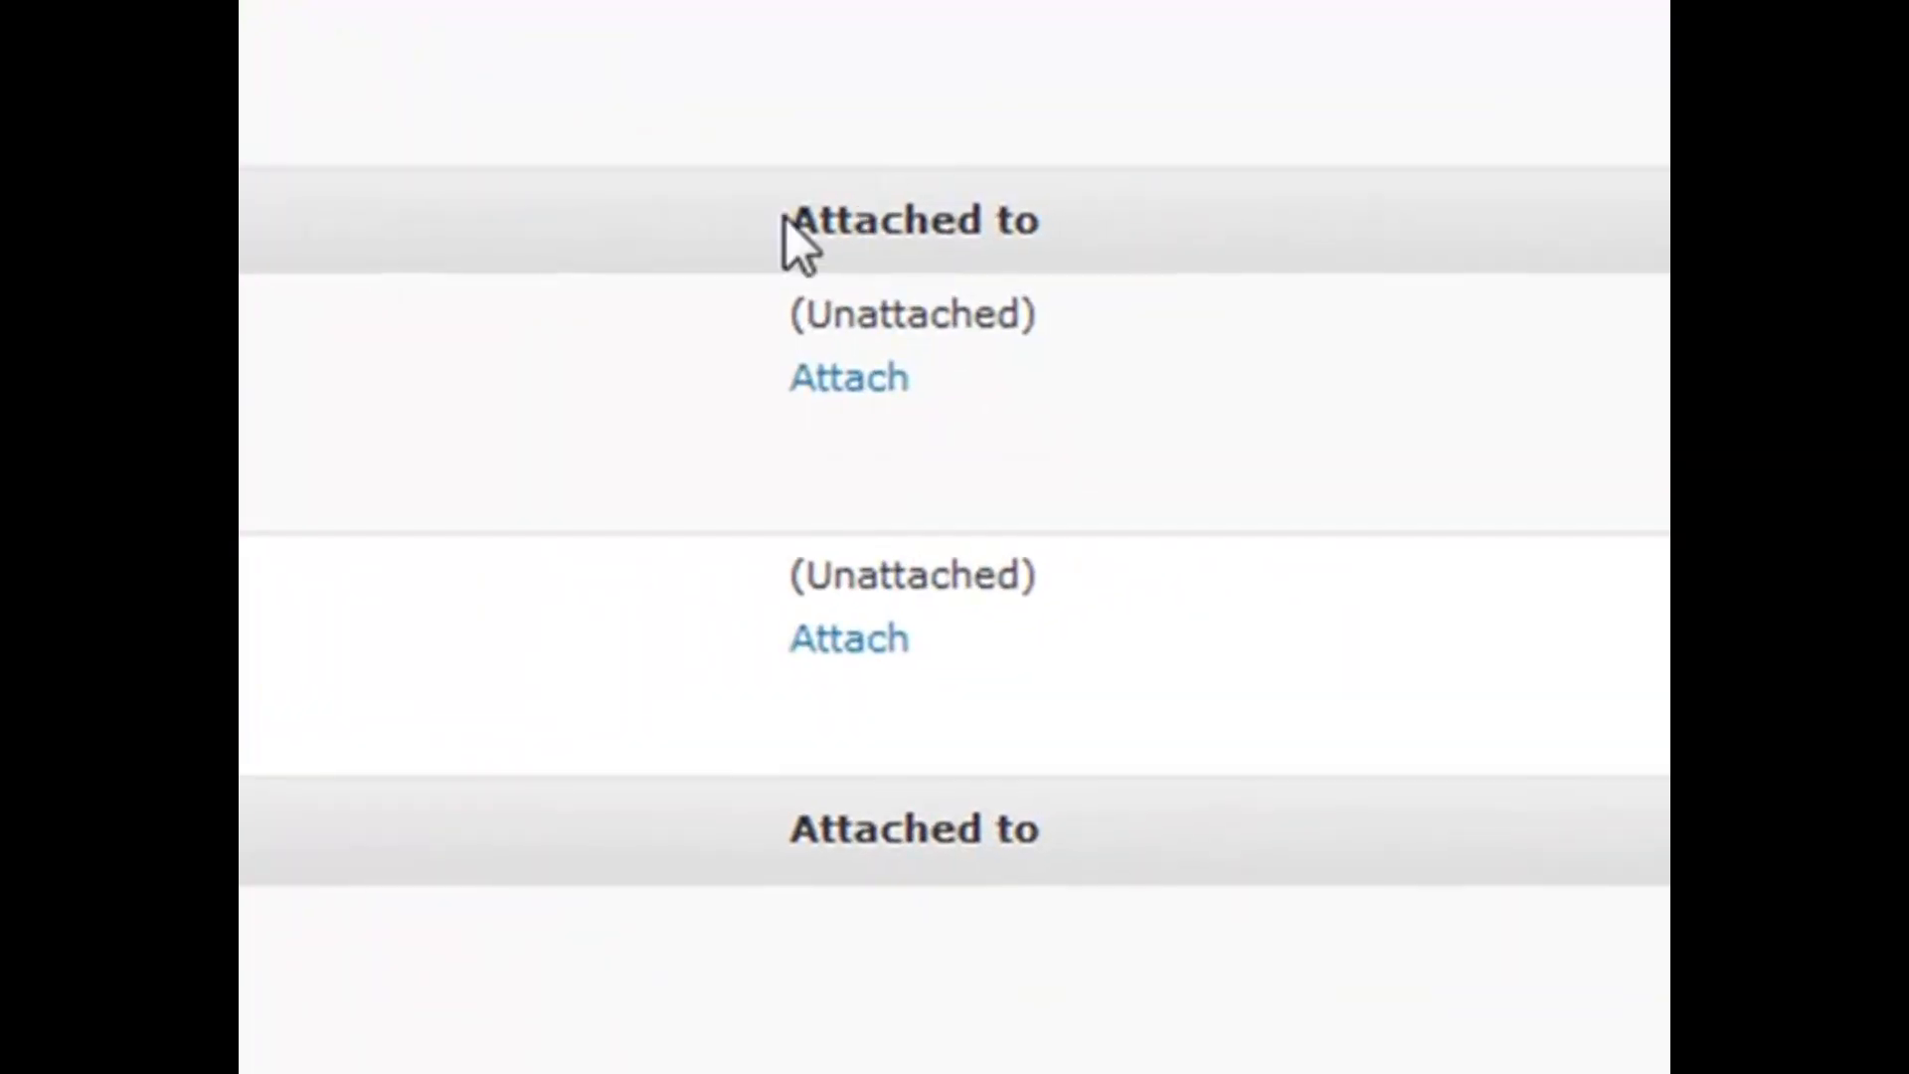
# Highlight the Attached to column and the logo's Unattached status in the Media Library
pyautogui.moveTo(784, 217); pyautogui.dragTo(1187, 231)
pyautogui.click(1197, 235)
pyautogui.moveTo(783, 298); pyautogui.dragTo(1089, 343)
pyautogui.click(1177, 351)
pyautogui.moveTo(1177, 352); pyautogui.dragTo(670, 306)
pyautogui.click(670, 302)
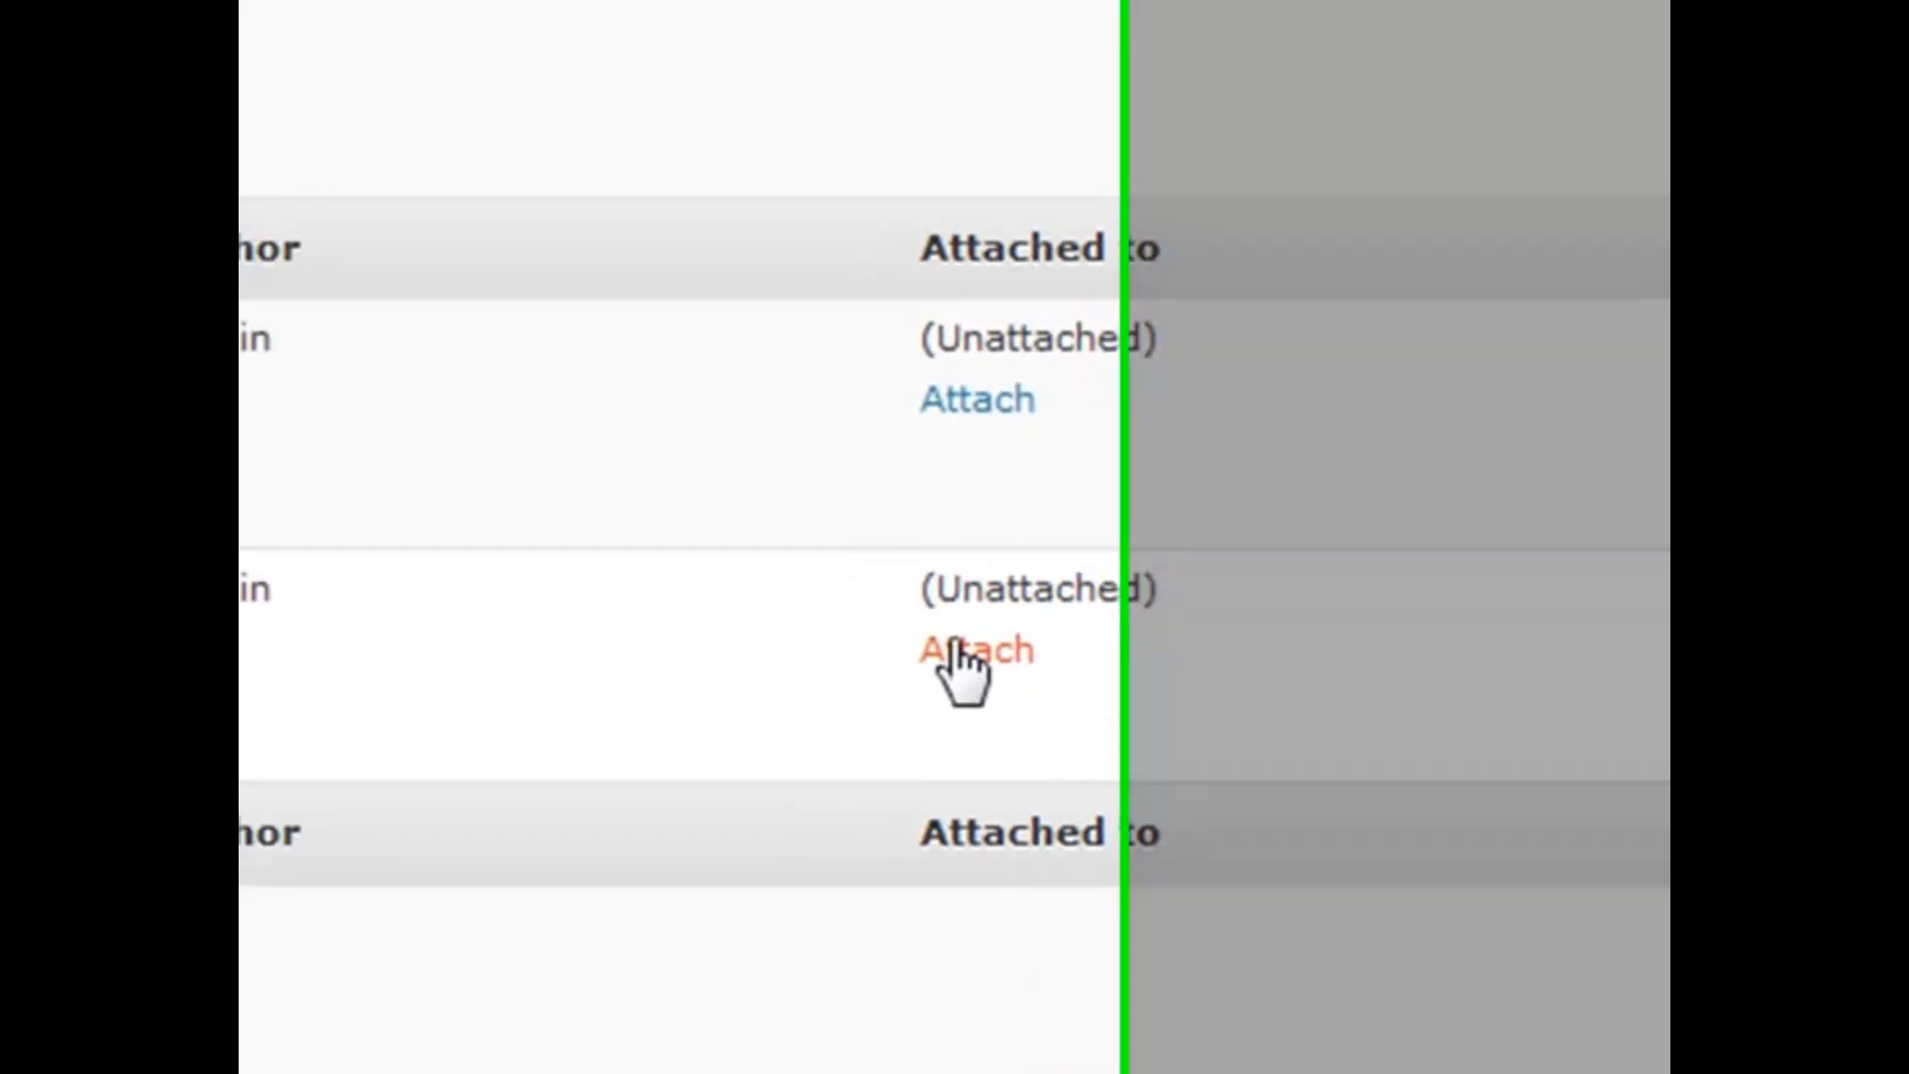
# Attach credit_card_logo to the Sample Video post found by searching 'sample'
pyautogui.click(830, 639)
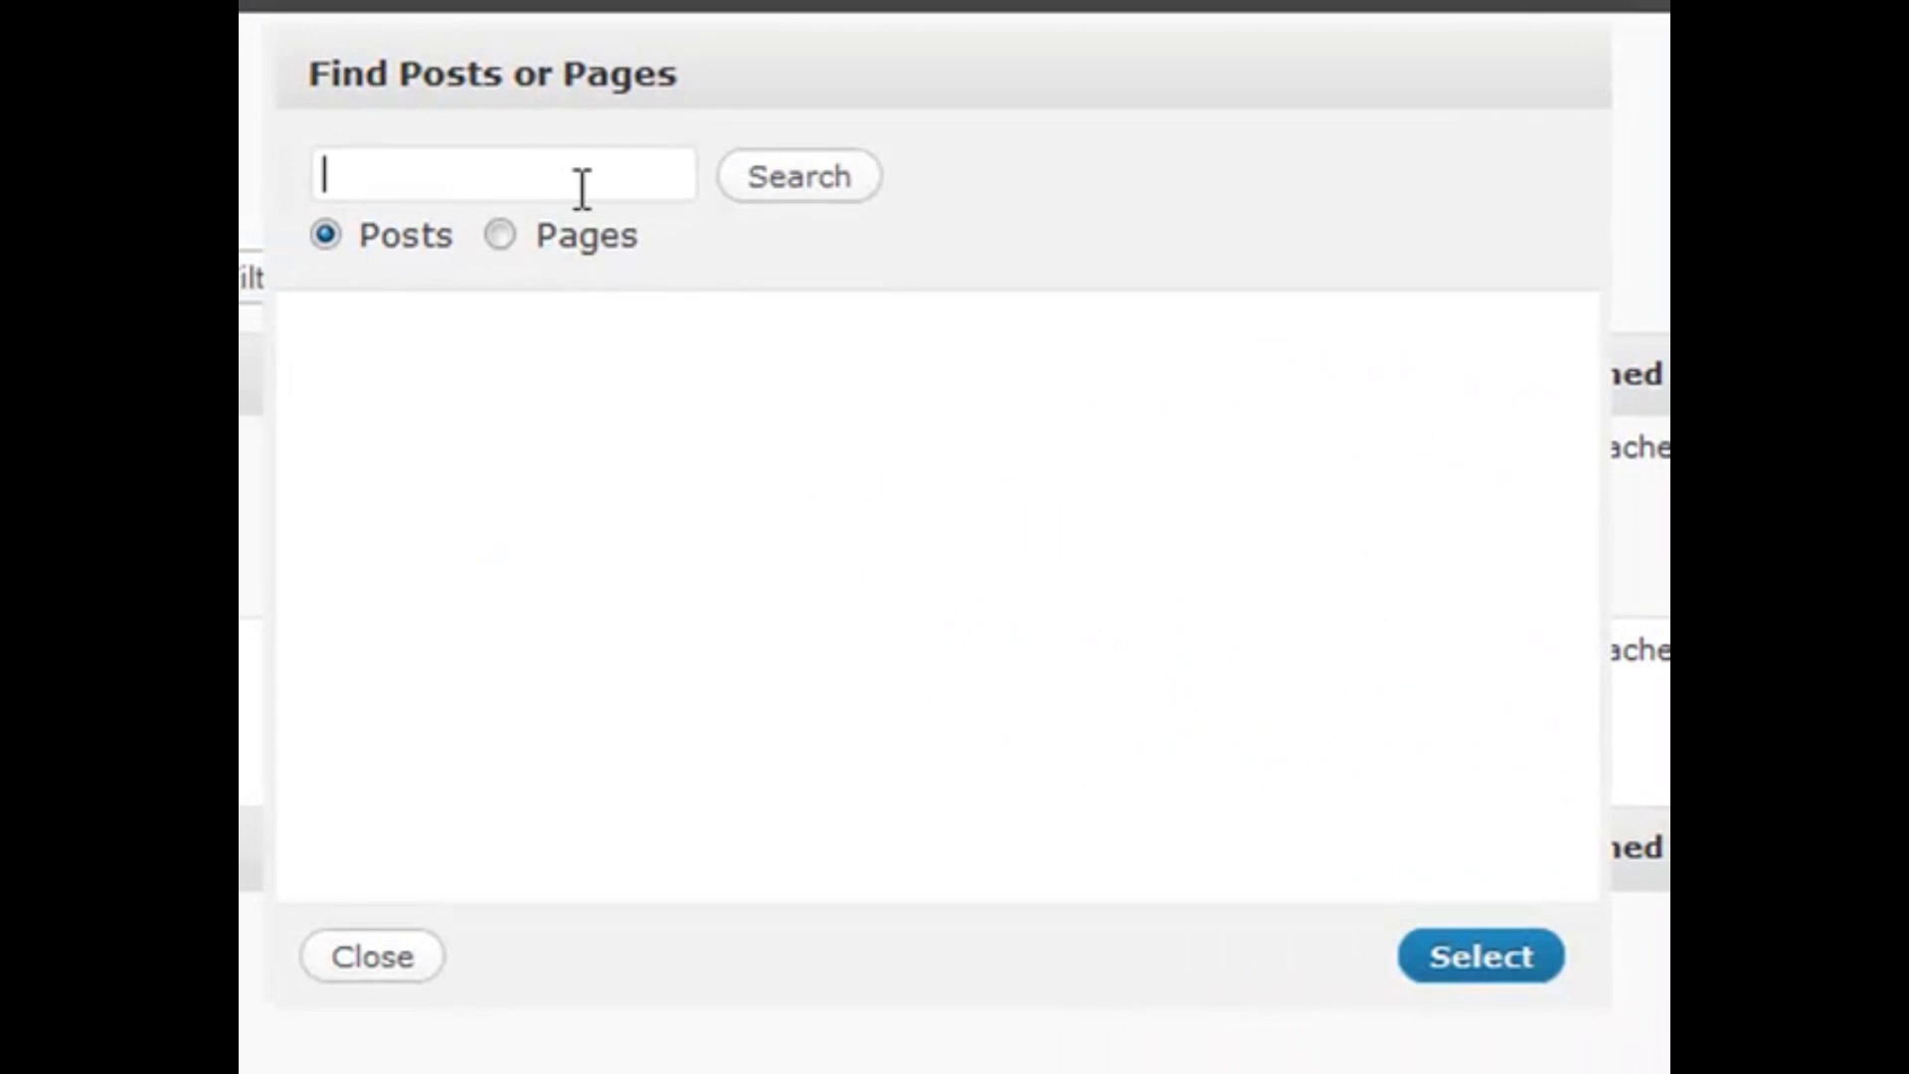
pyautogui.click(518, 180)
pyautogui.press('Down')
pyautogui.press('Down')
pyautogui.press('Return')
pyautogui.click(757, 185)
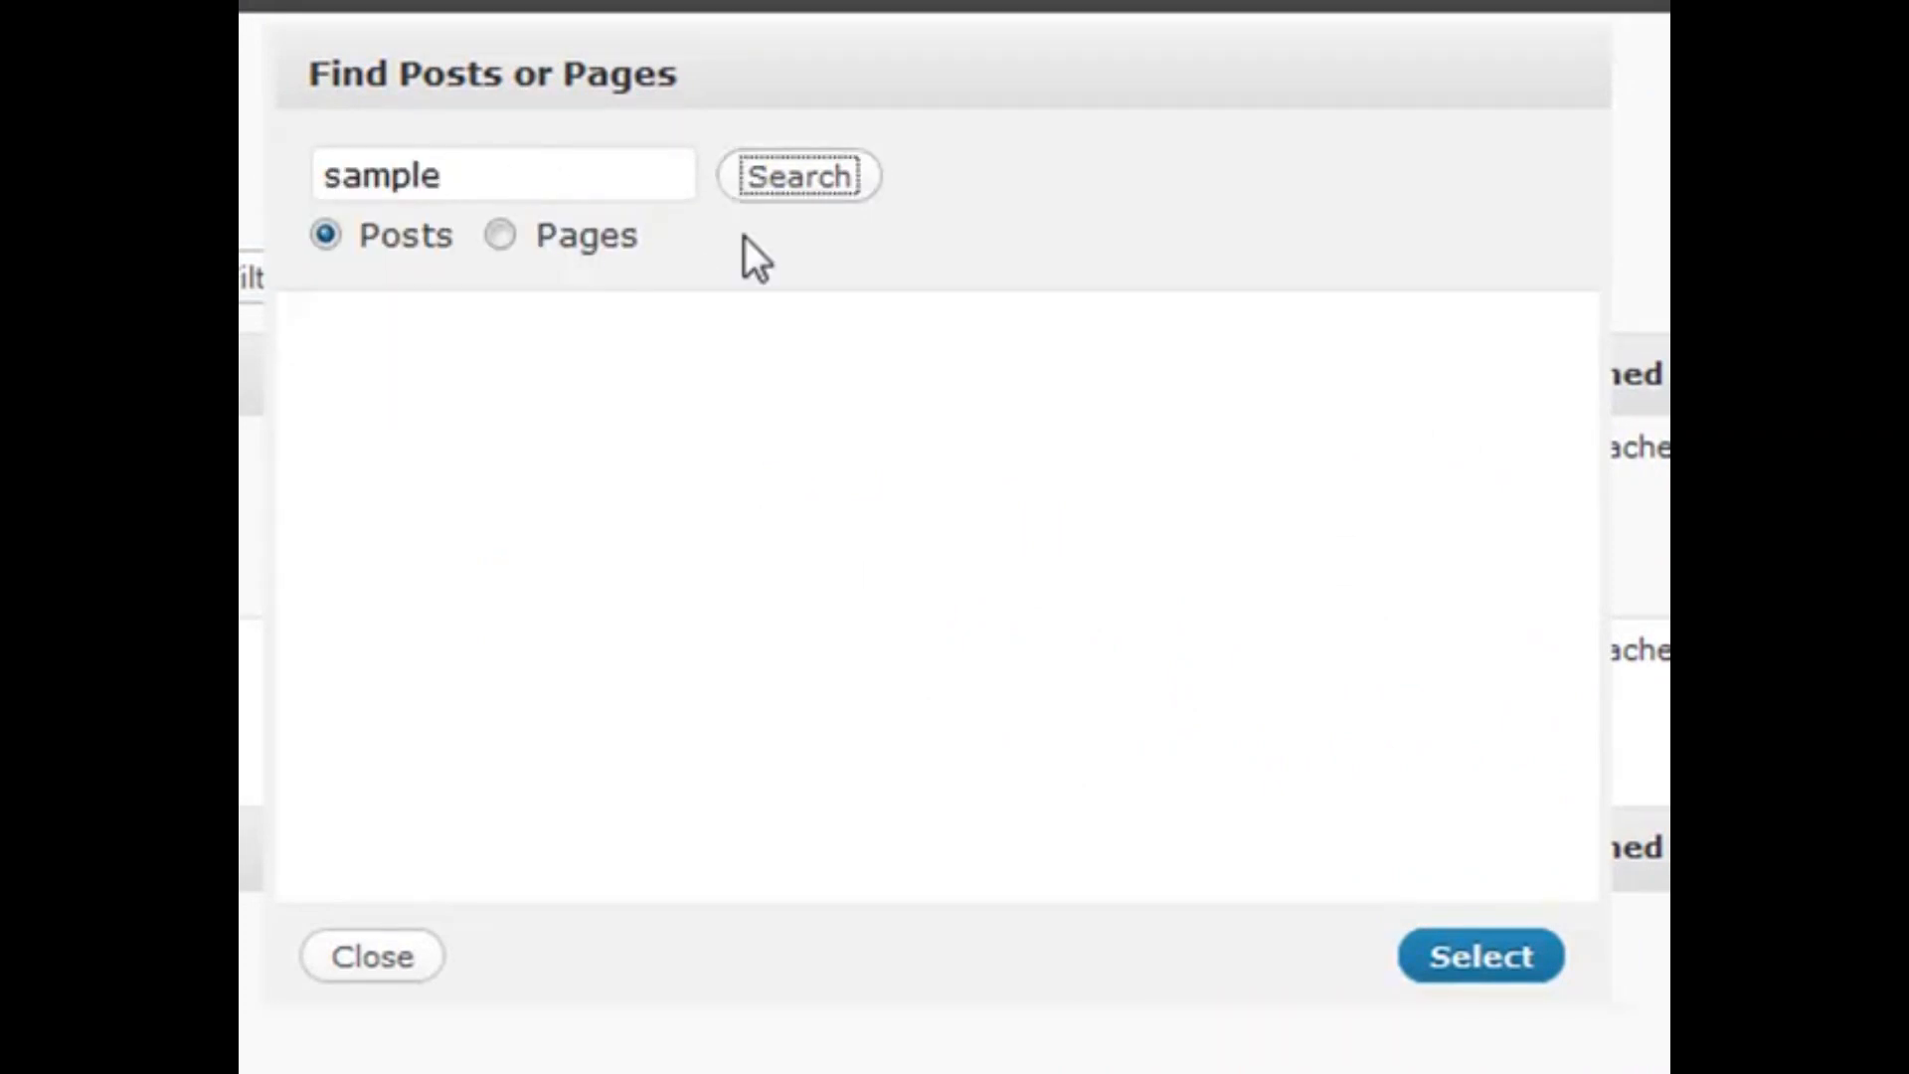
pyautogui.click(320, 429)
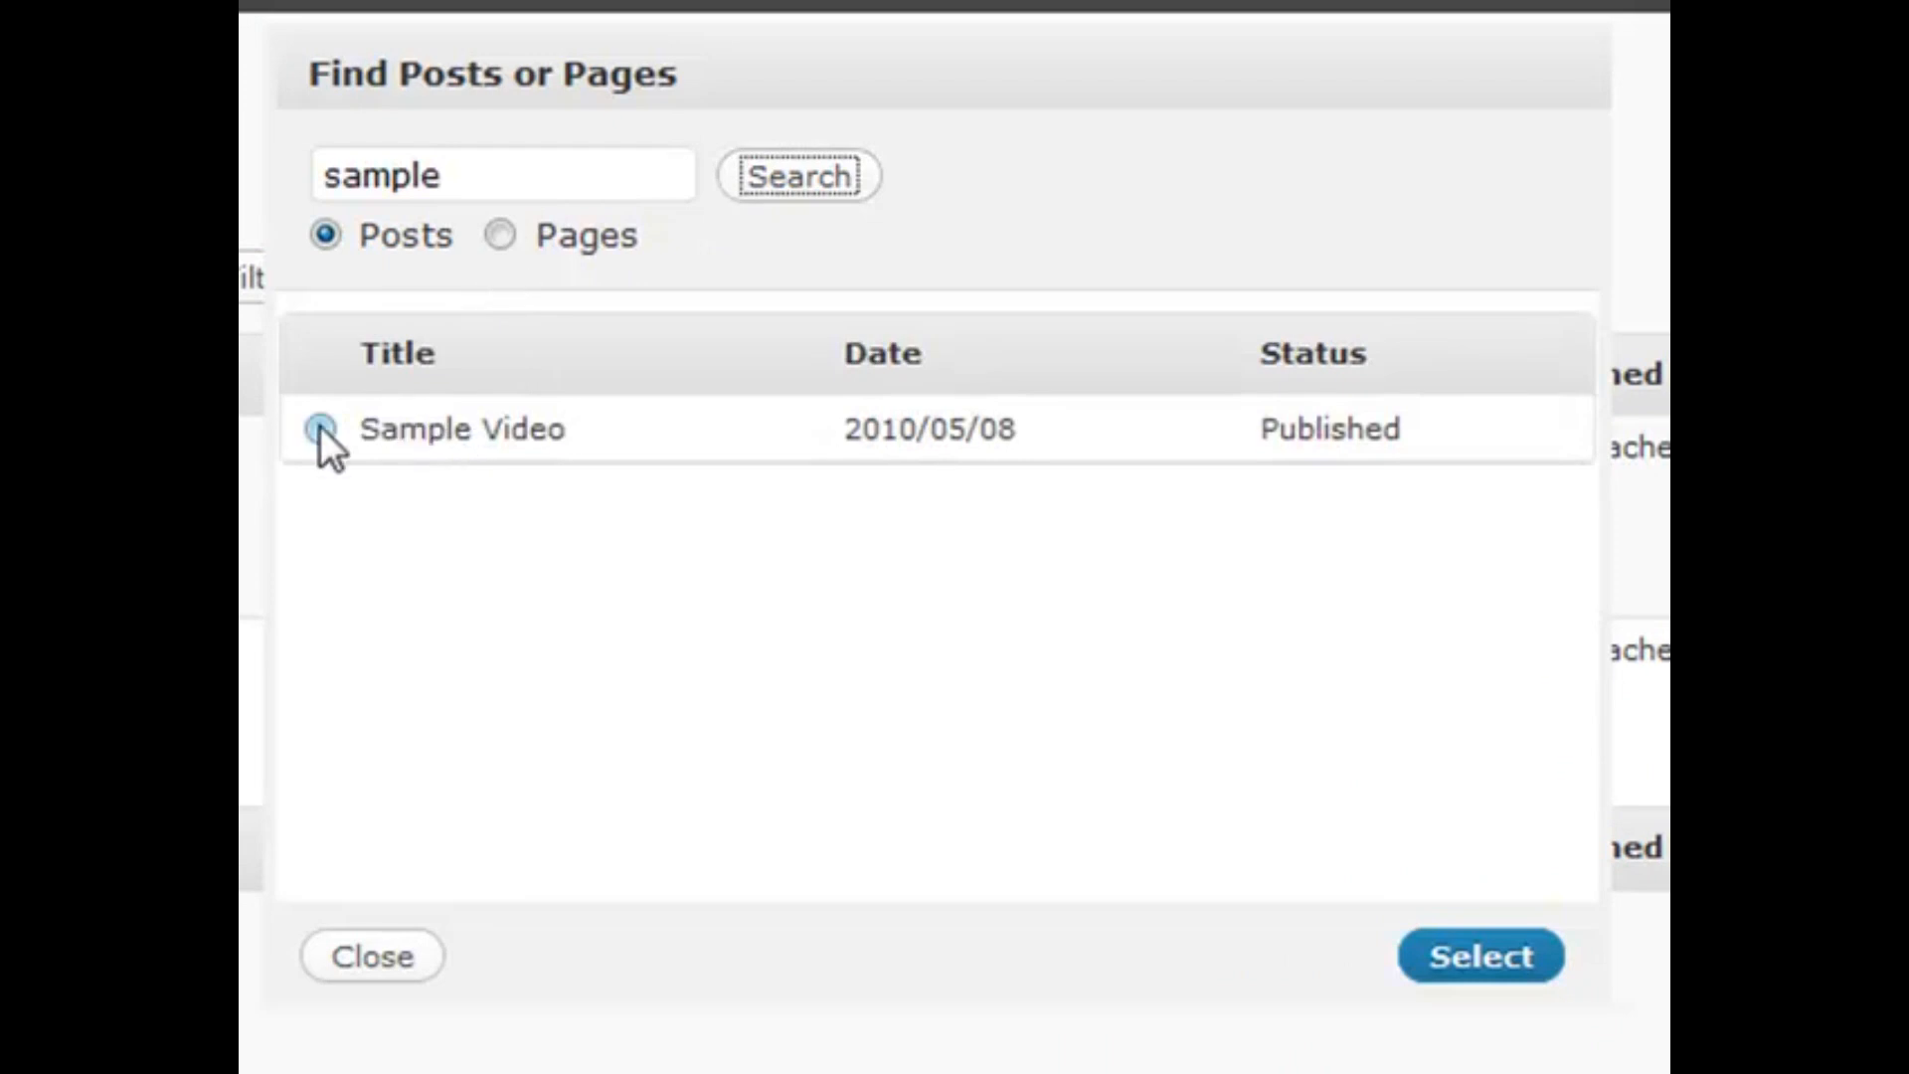
pyautogui.click(1454, 980)
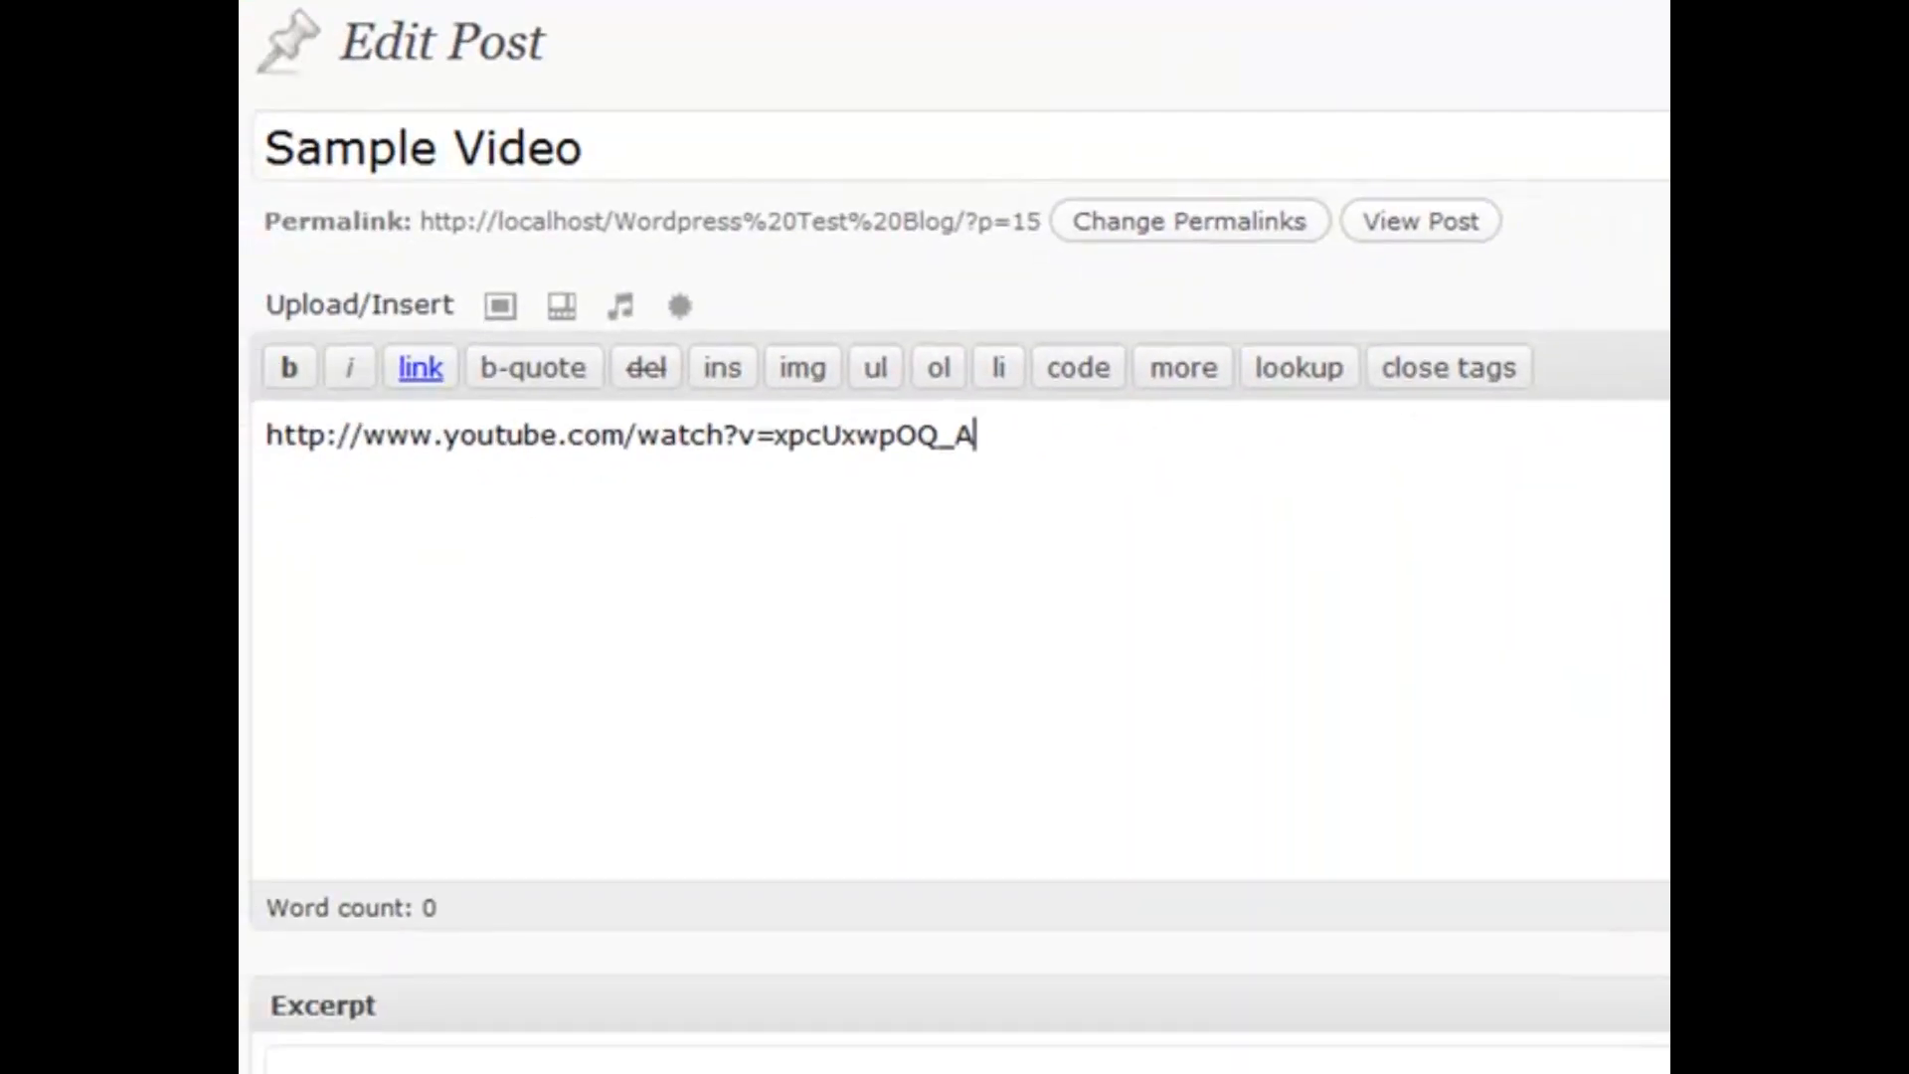
# In the Visual editor, start a new paragraph after the YouTube URL
pyautogui.click(1666, 306)
pyautogui.click(1160, 445)
pyautogui.press('Return')
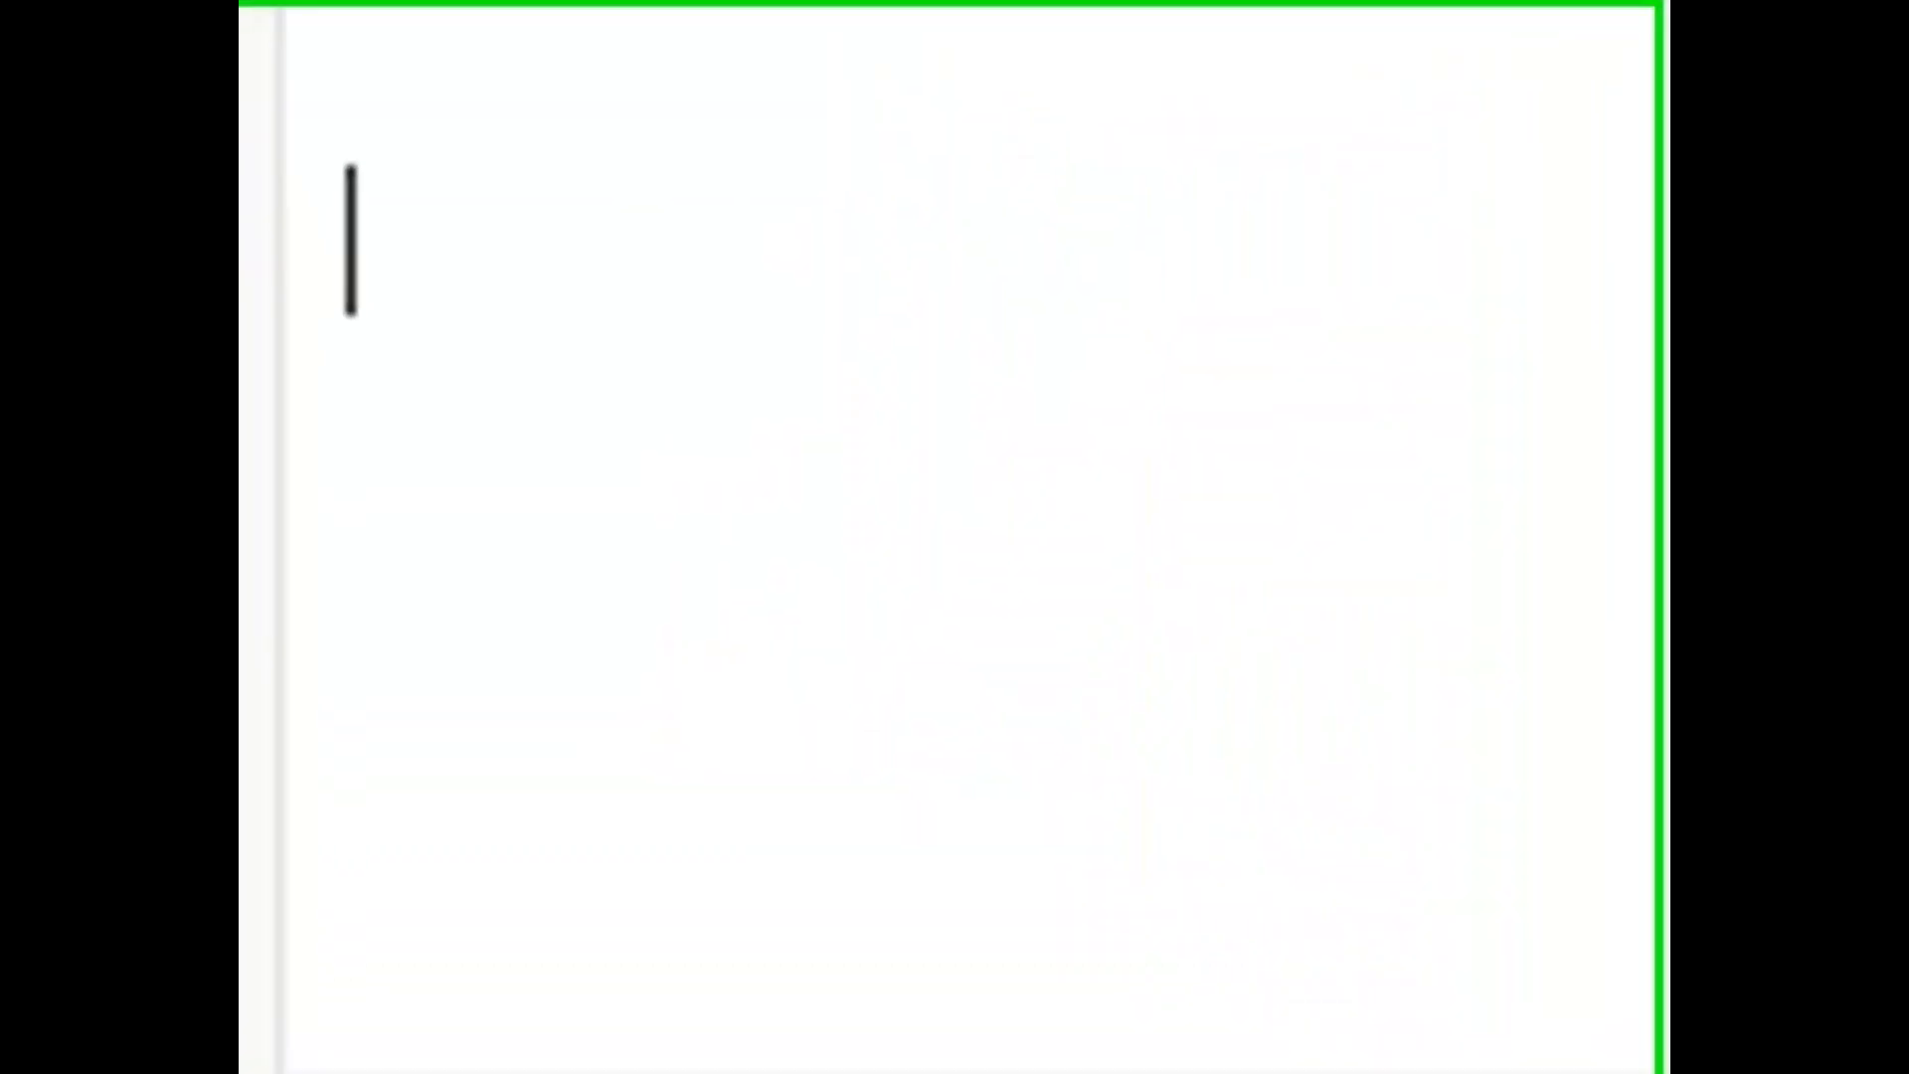
# Type the [gallery] shortcode on the new line below the YouTube URL
pyautogui.write('[]')
pyautogui.press('Left')
pyautogui.write('gallery')
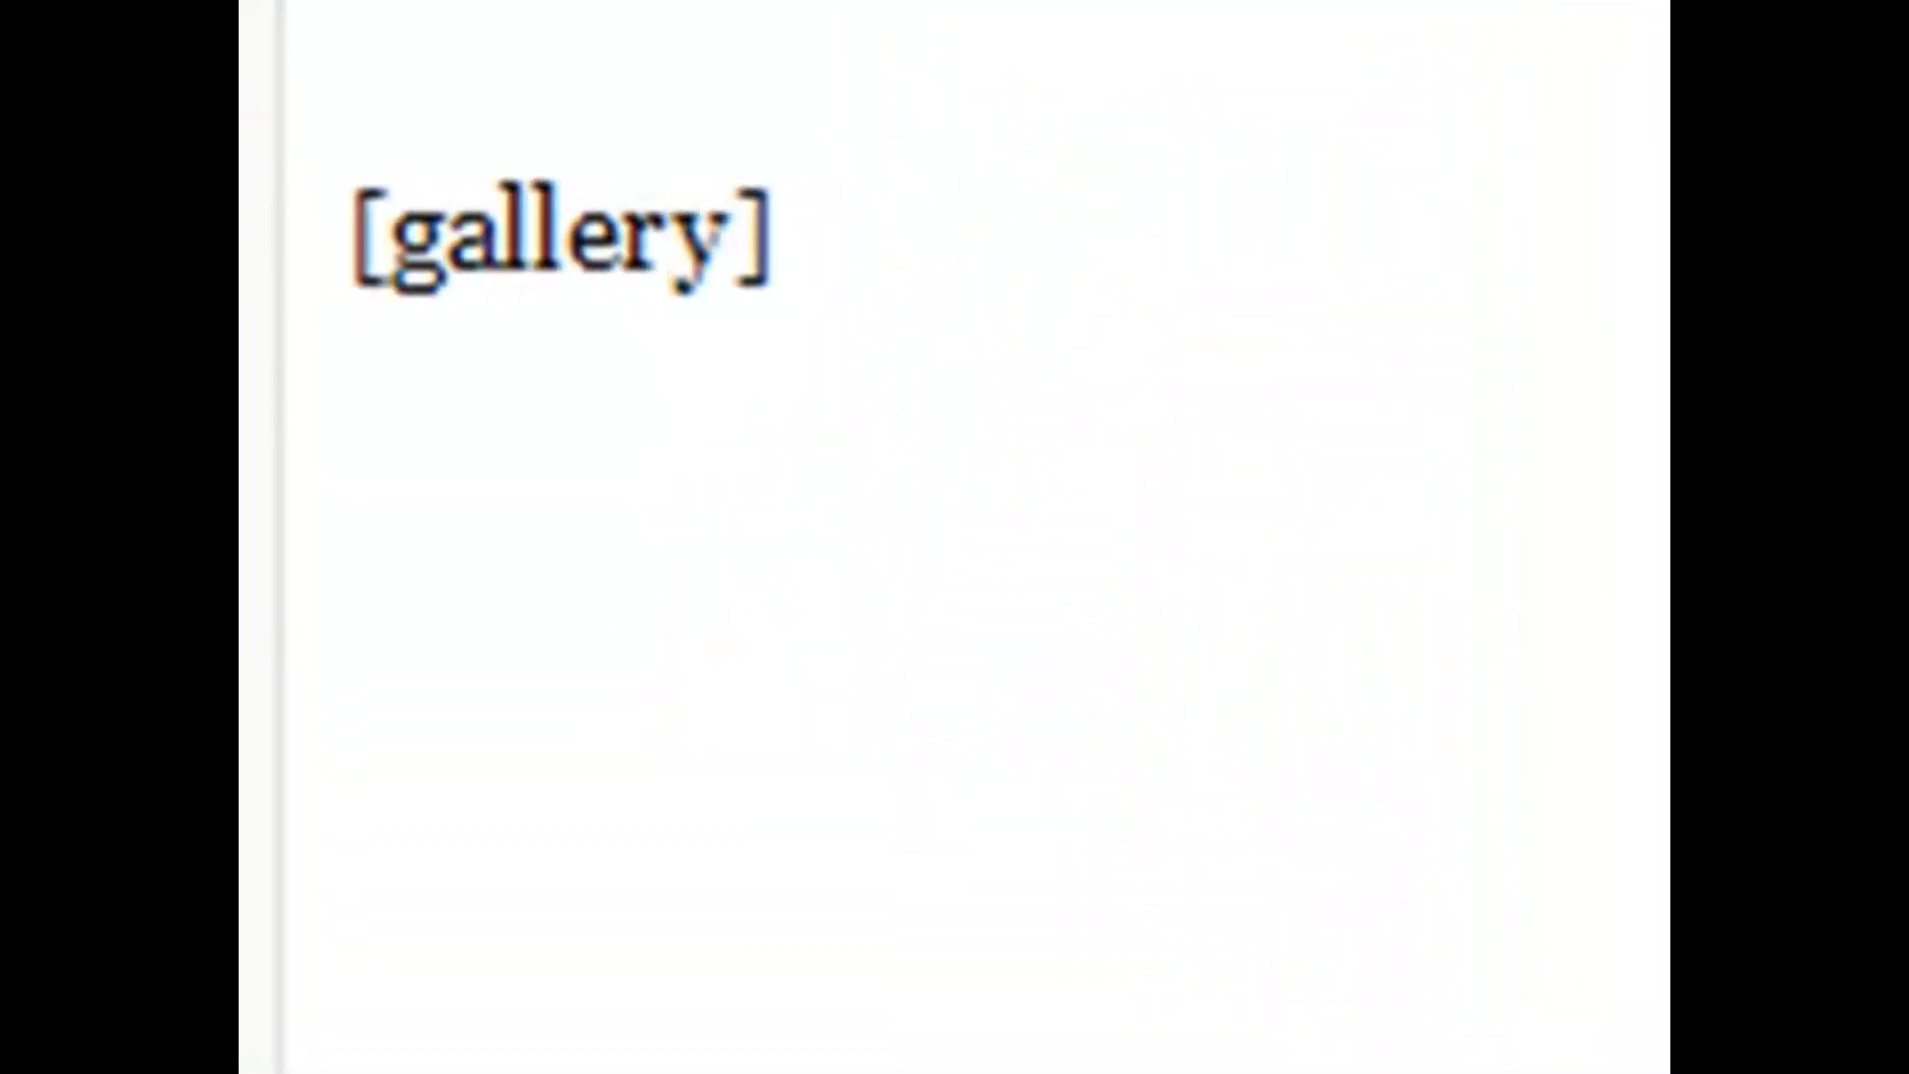
pyautogui.press('Right')
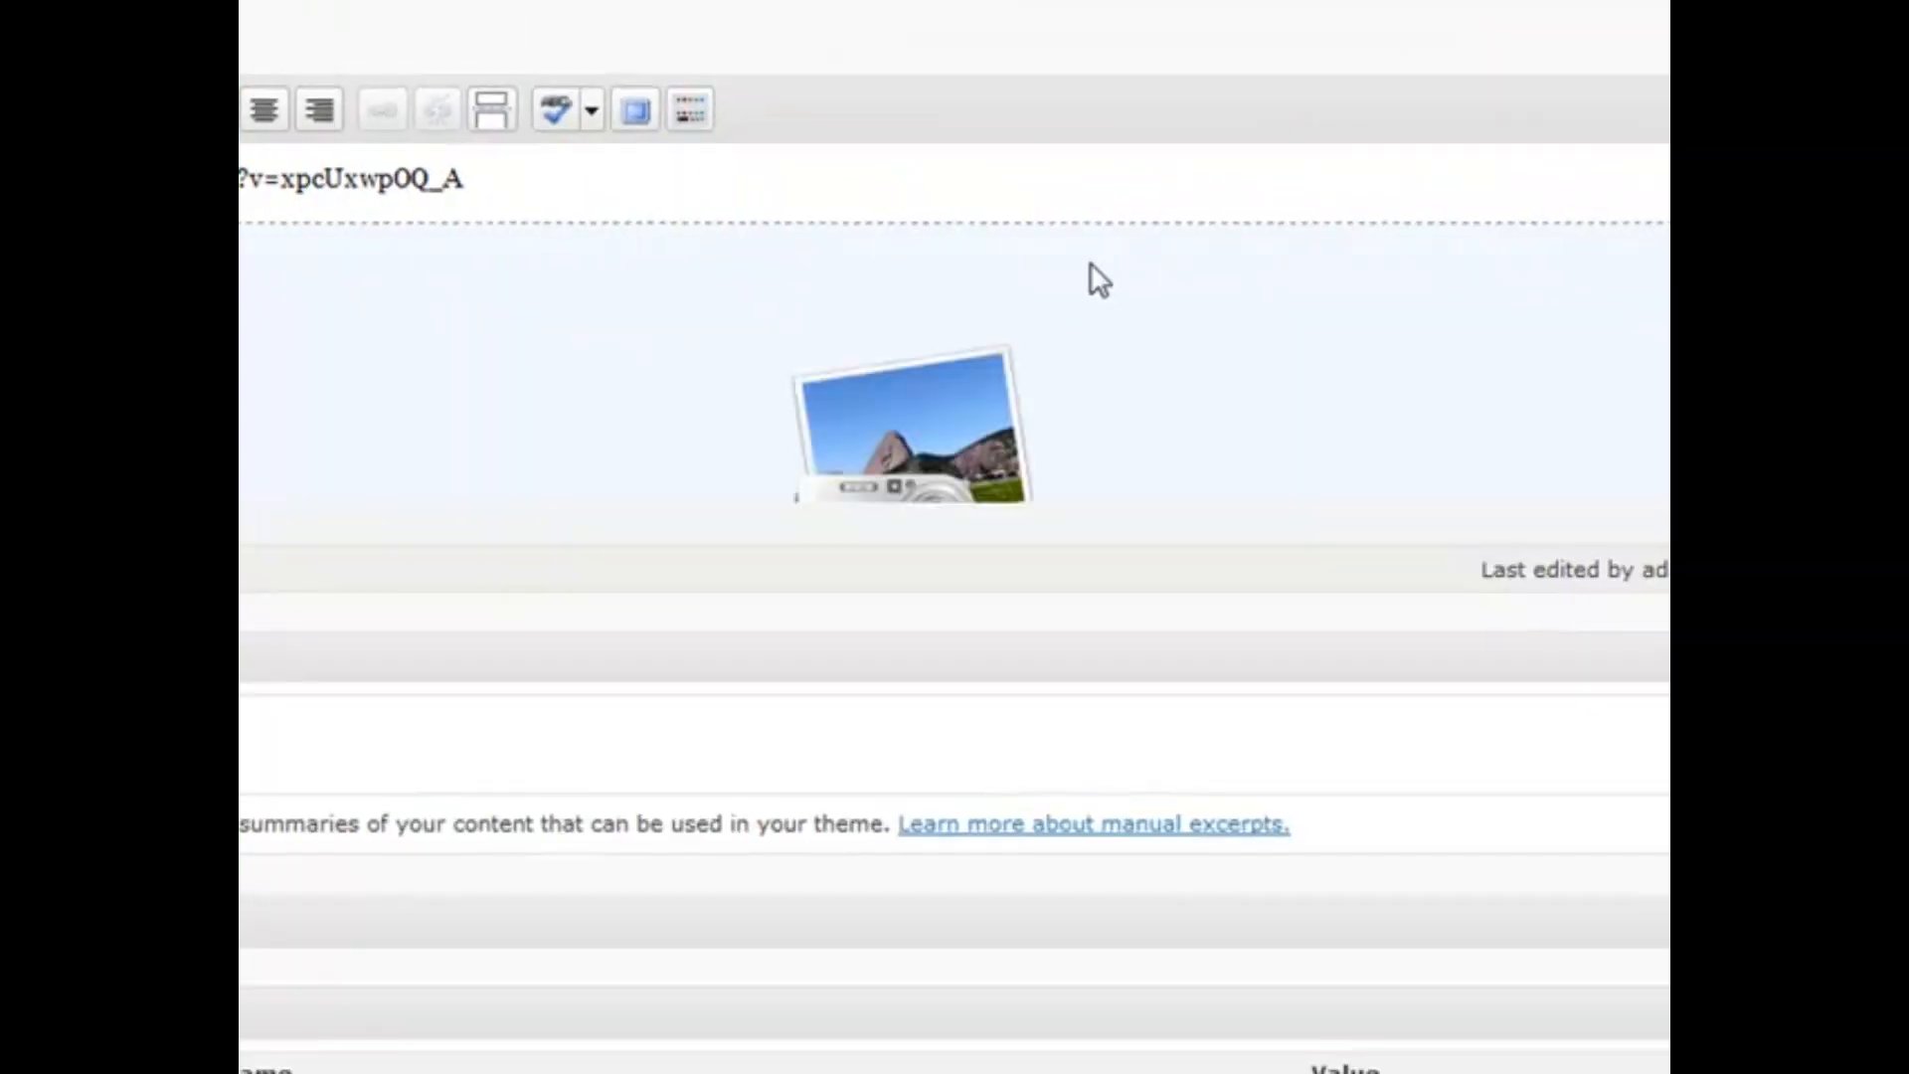
# Select the gallery placeholder beneath the YouTube link in the post
pyautogui.click(1126, 298)
pyautogui.scroll(-2, 1126, 298)
pyautogui.scroll(2, 1073, 328)
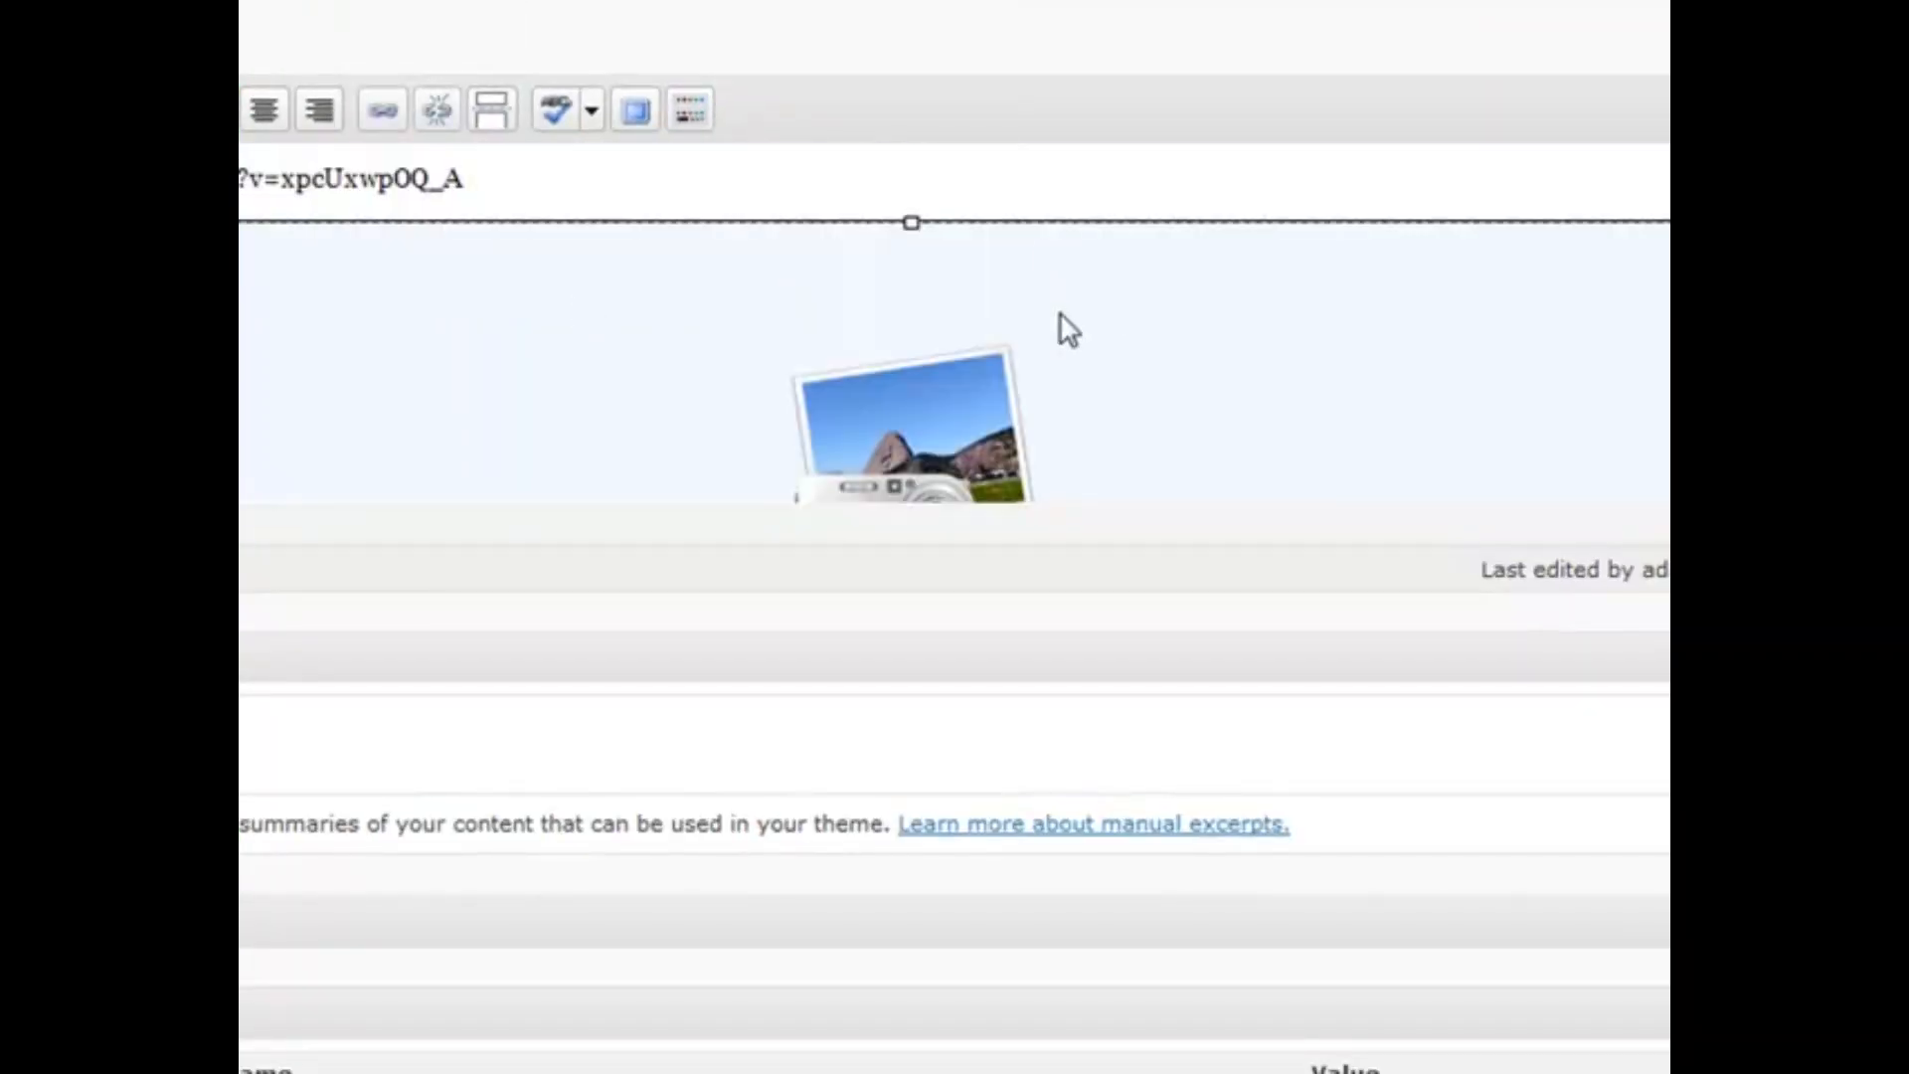
pyautogui.scroll(-2, 1256, 349)
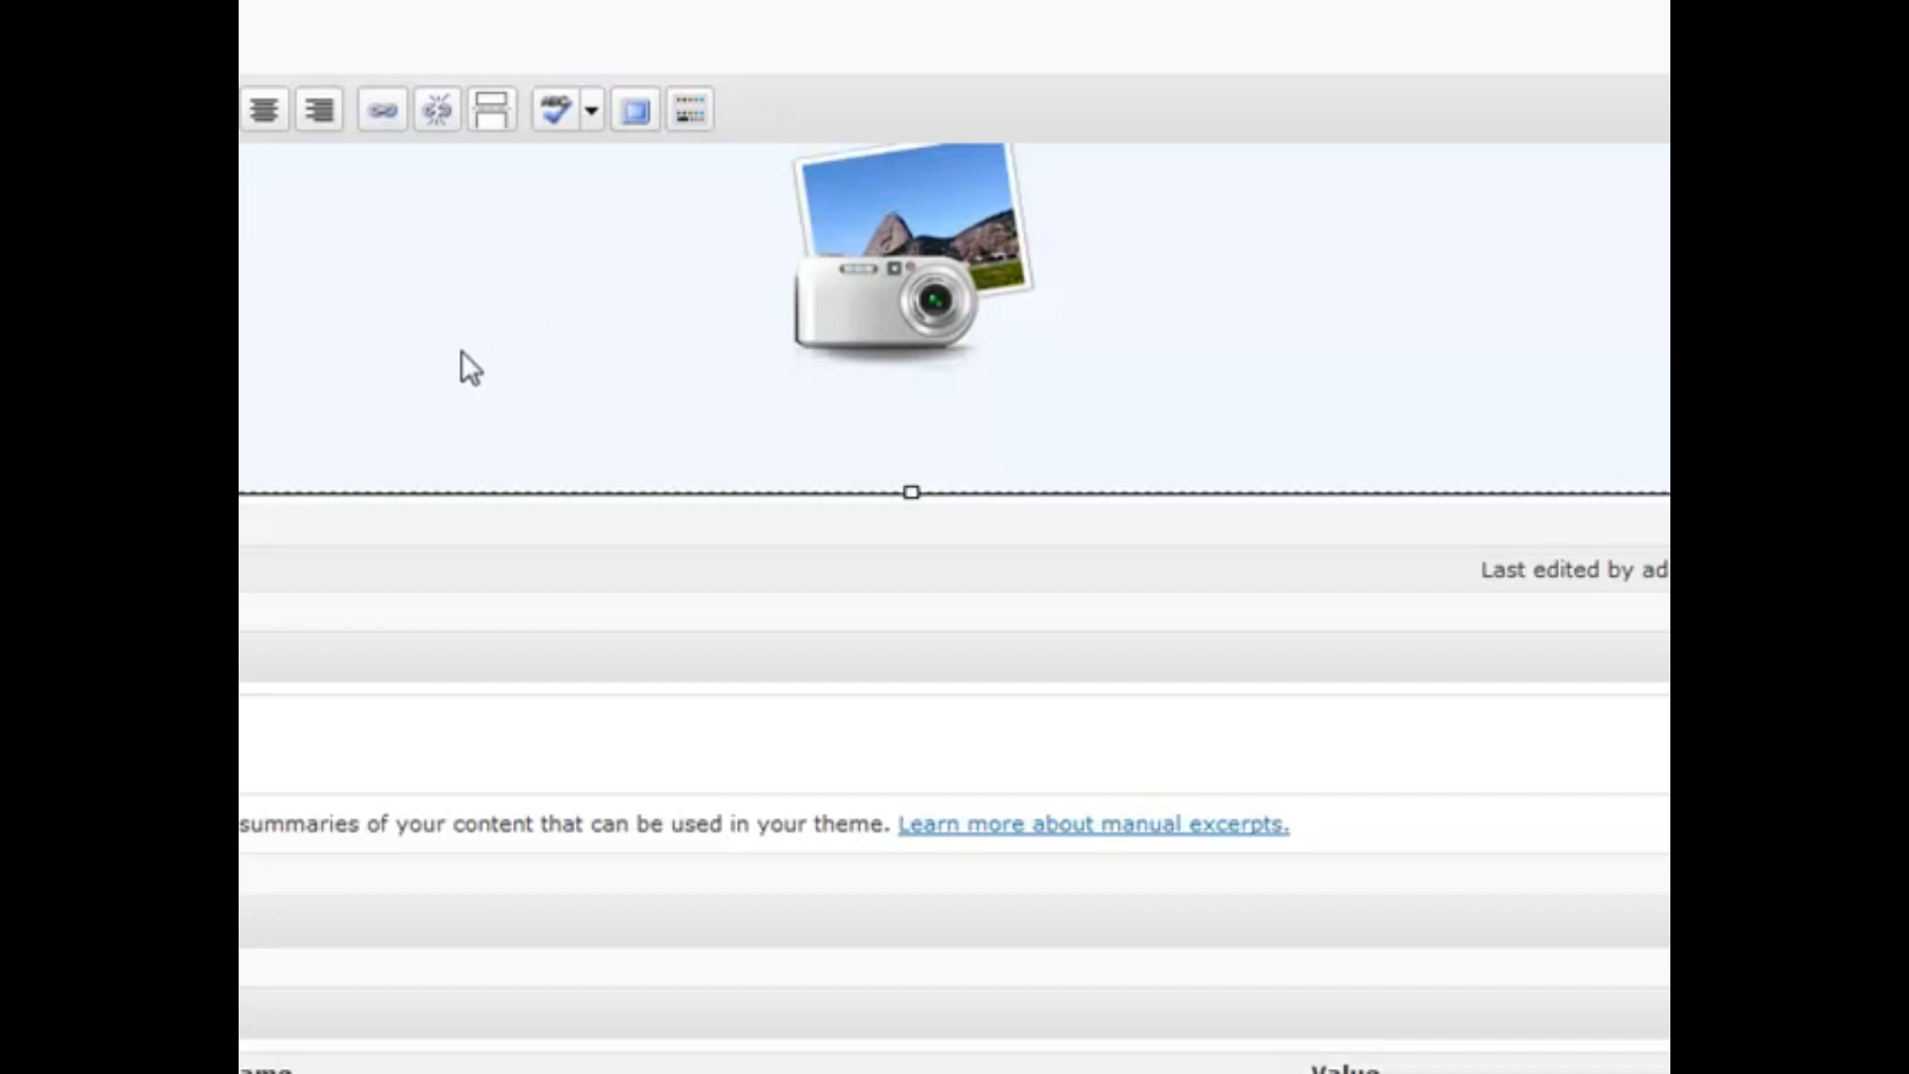
pyautogui.scroll(3, 461, 352)
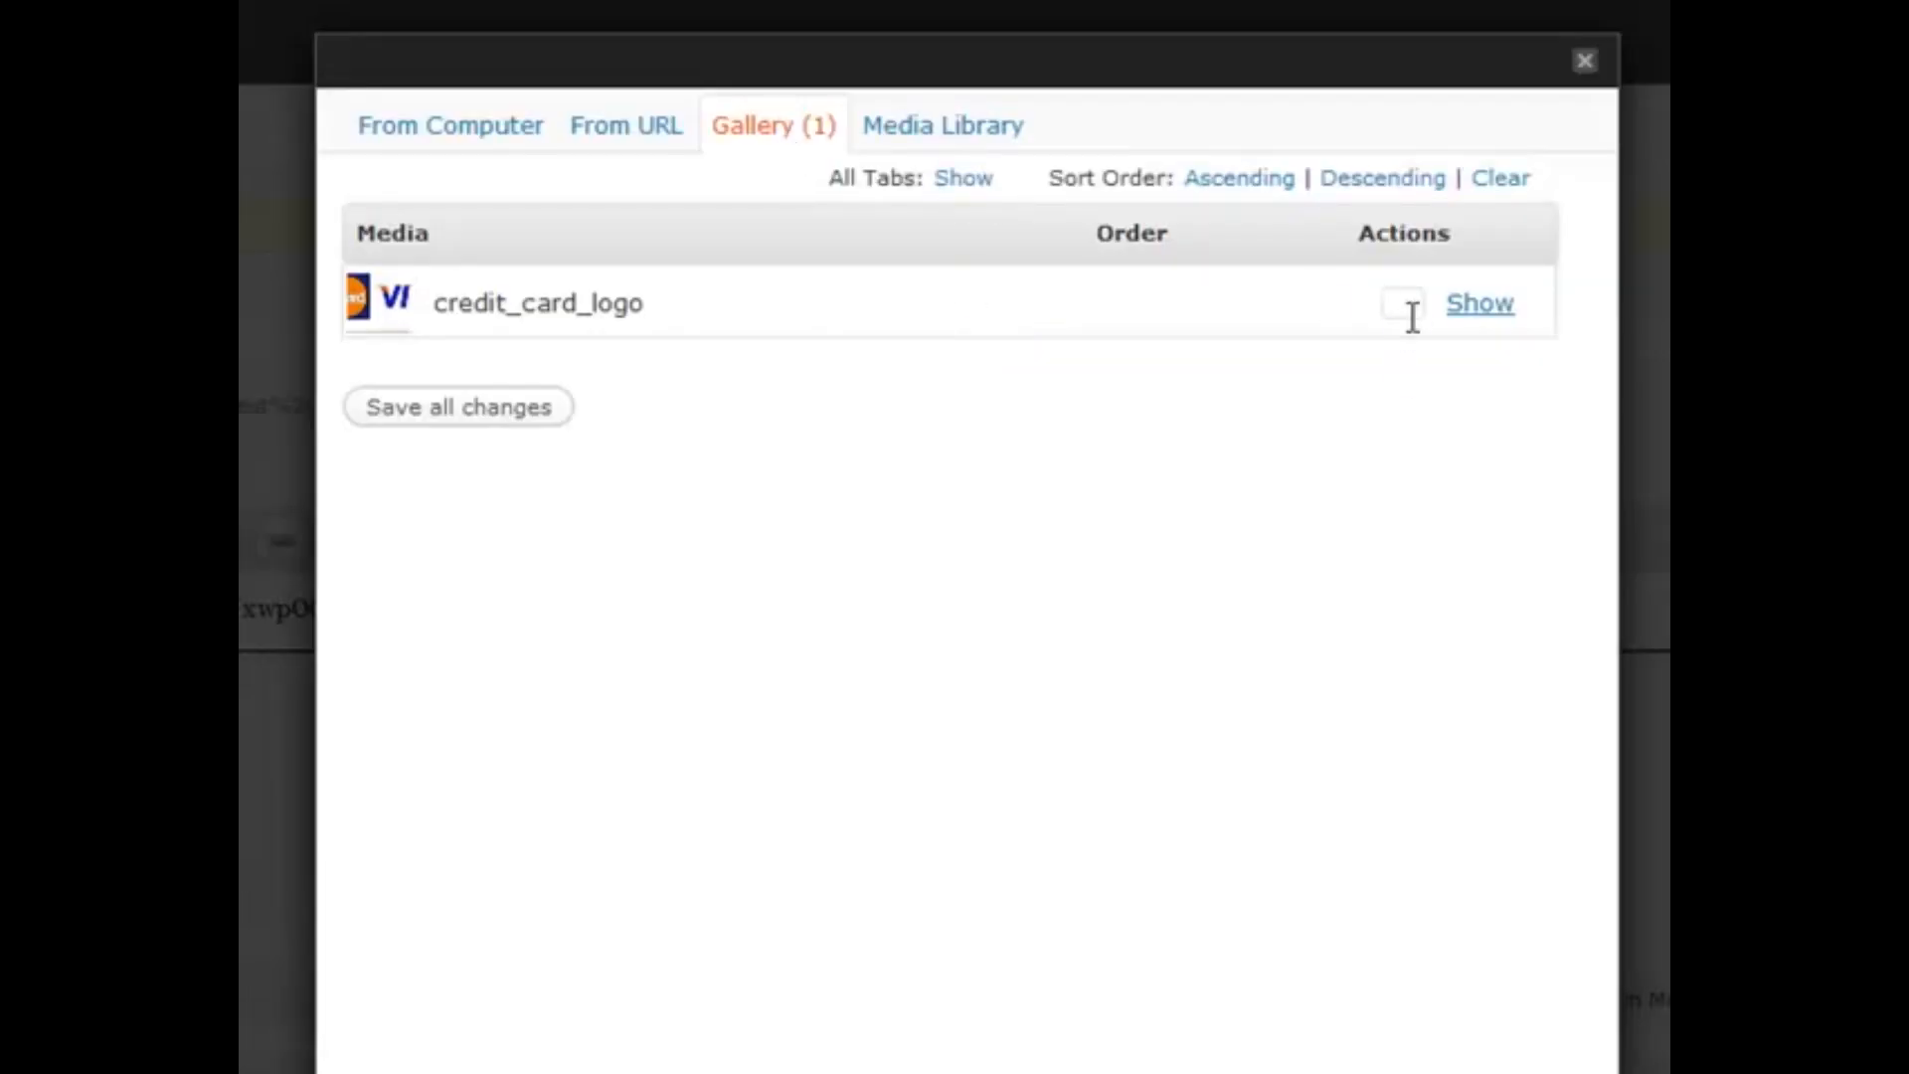
# Show and hide credit_card_logo's details, close the gallery dialog, and add a line above the URL
pyautogui.click(1467, 308)
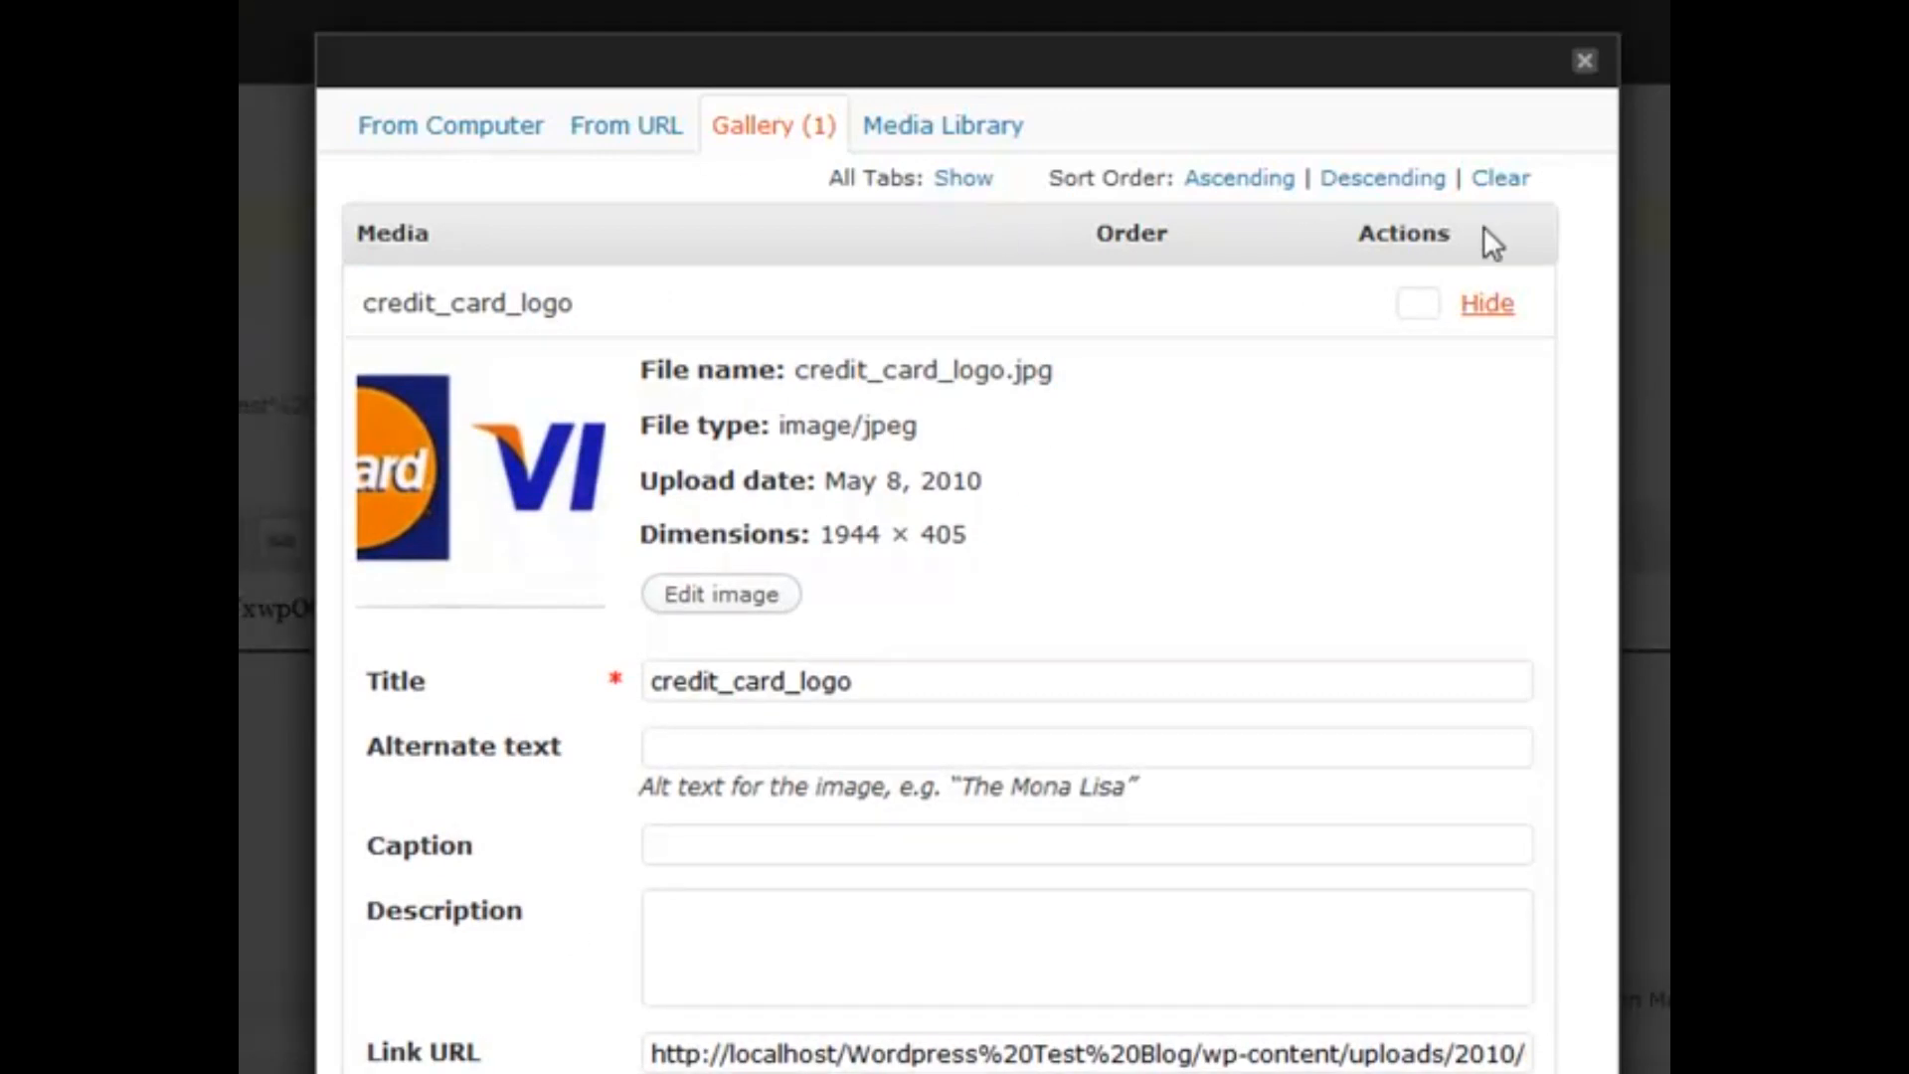
pyautogui.click(1356, 328)
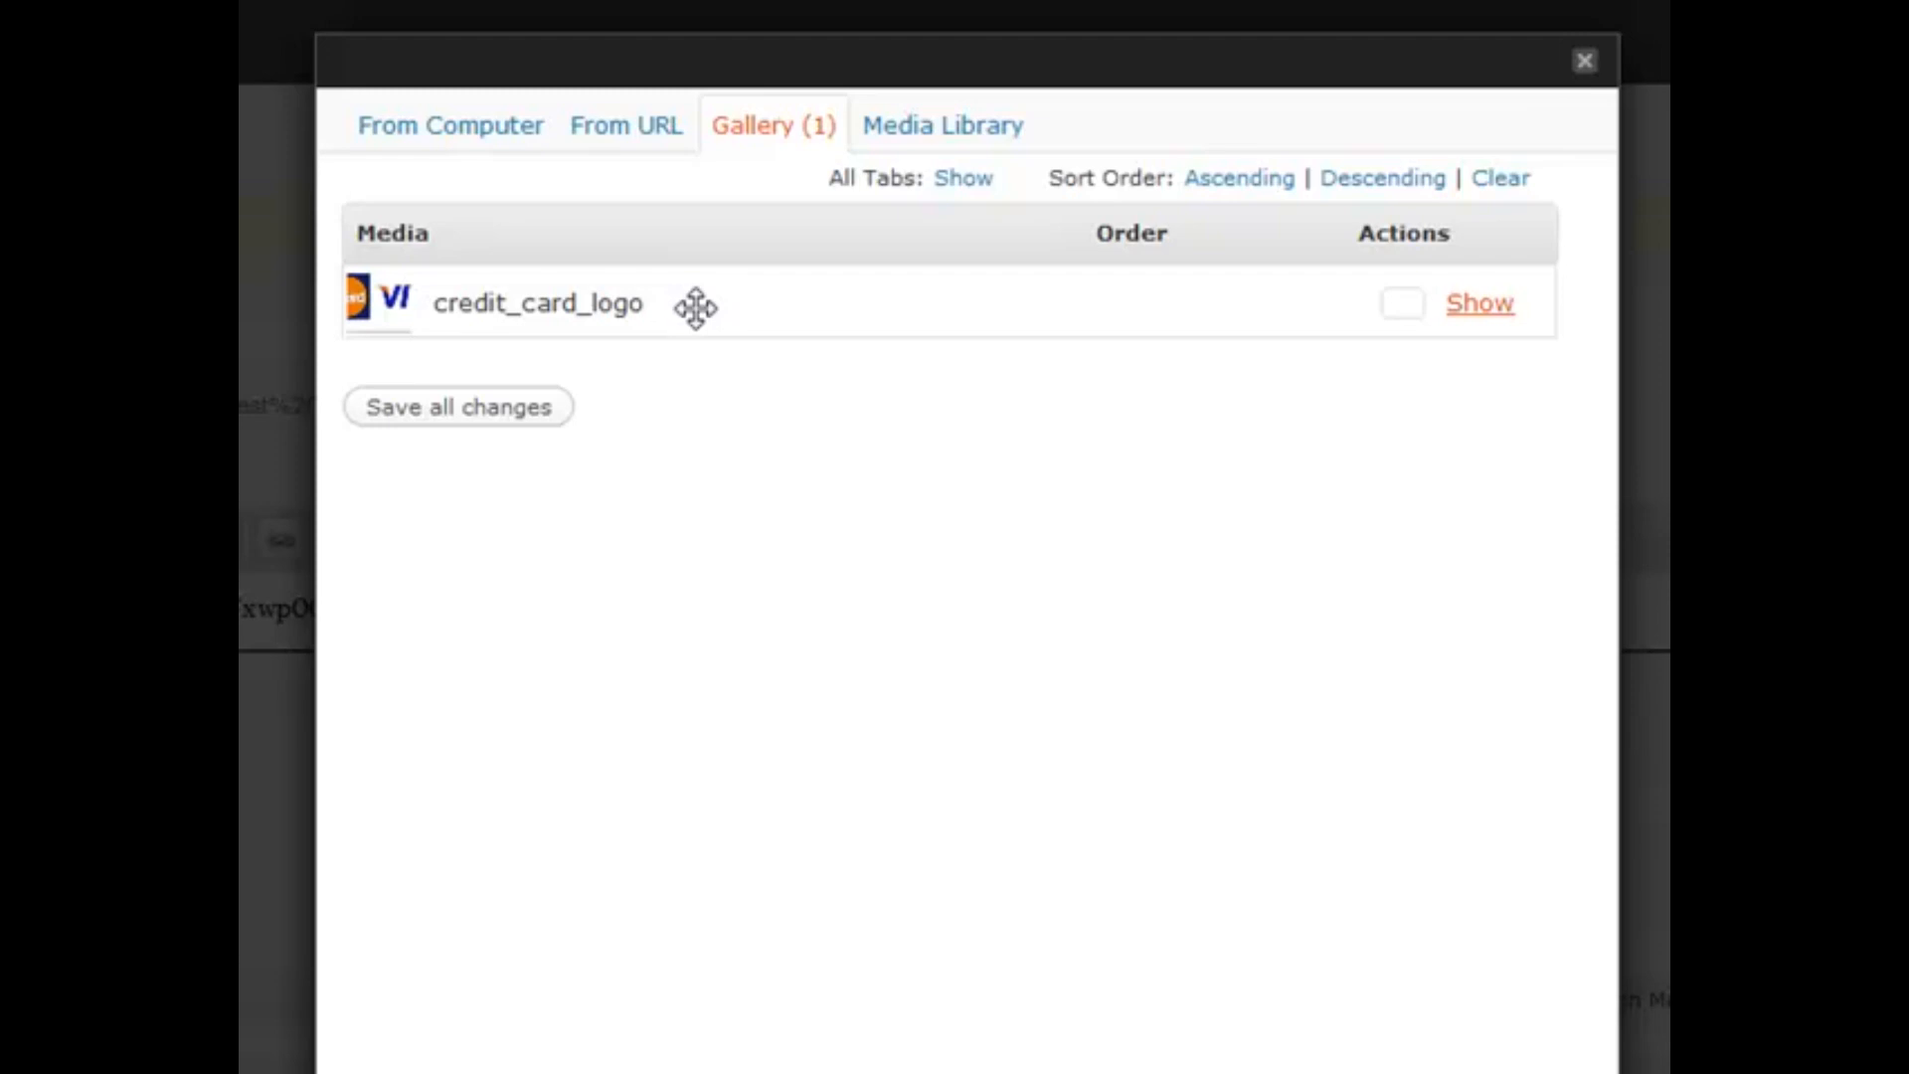
pyautogui.click(1586, 63)
pyautogui.press('Return')
pyautogui.press('Return')
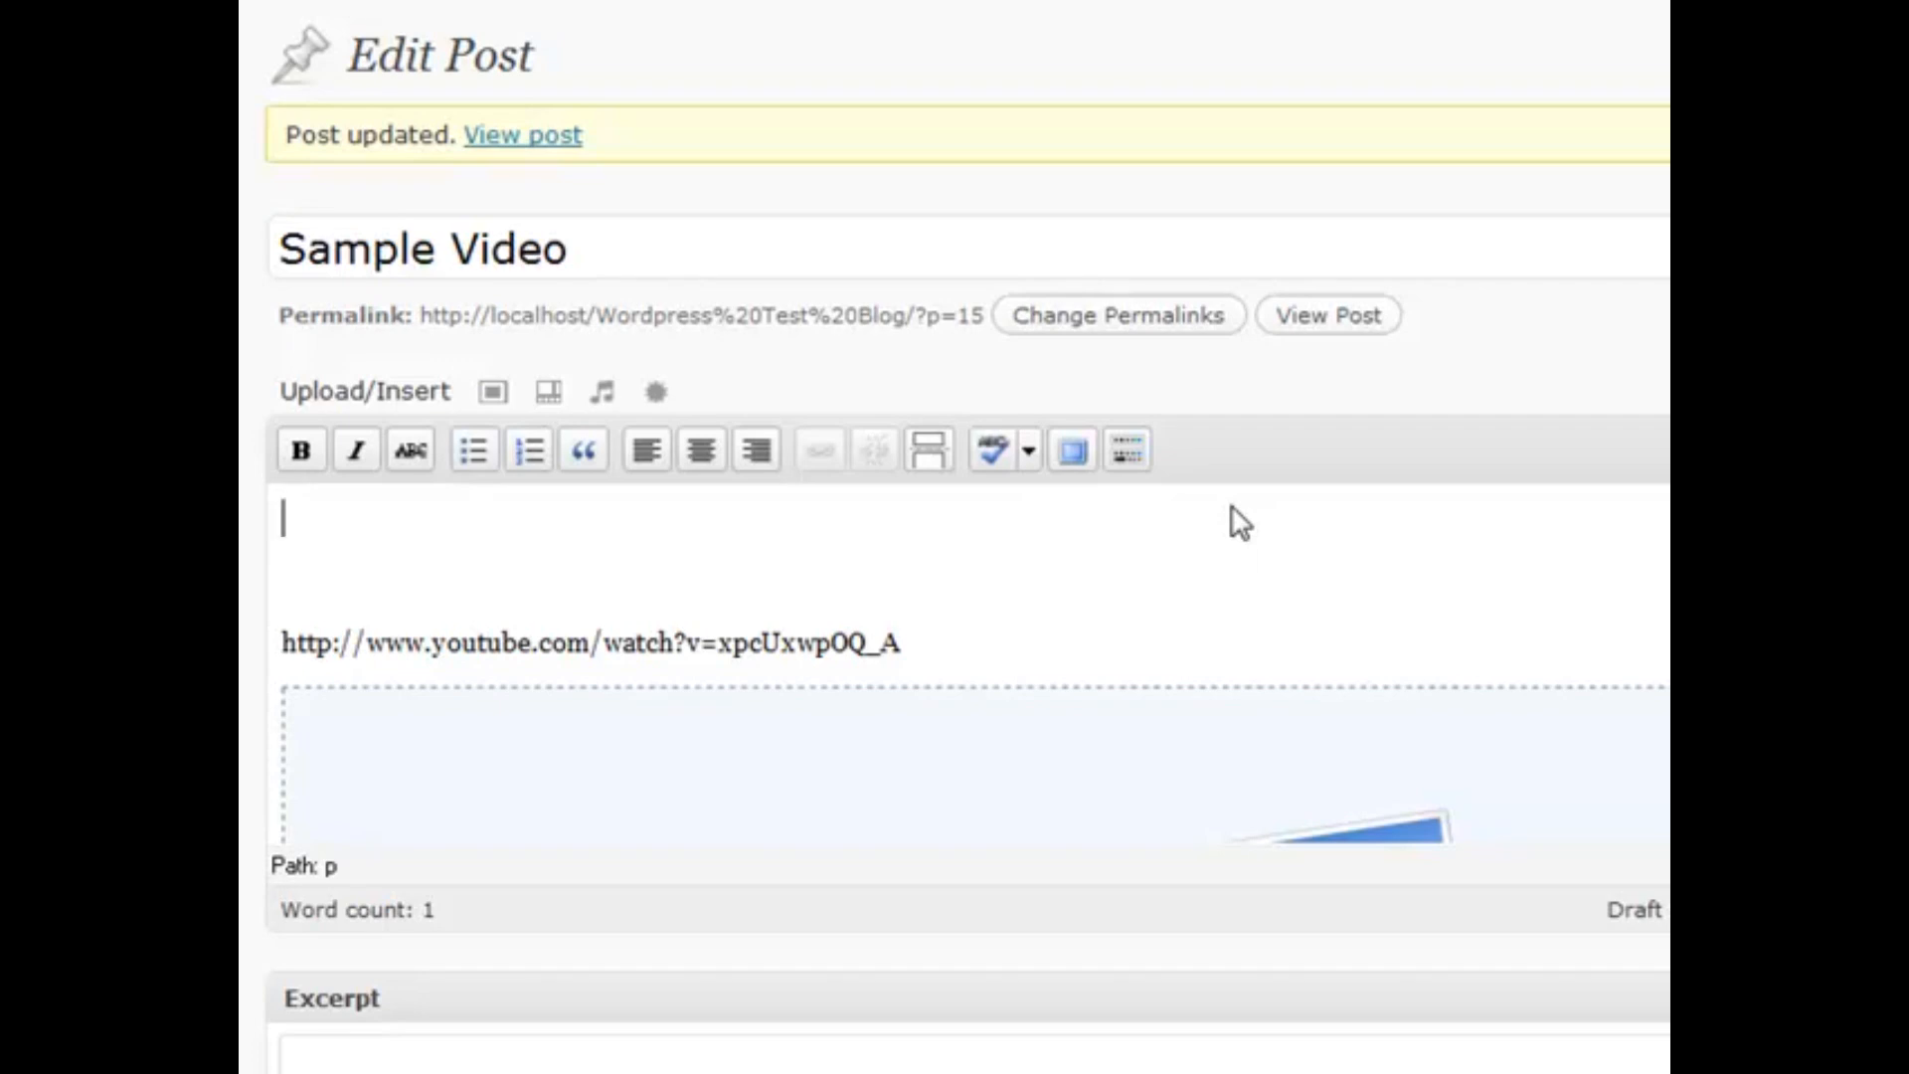
# Type 'This is bold text.' as the post's first line and make it bold
pyautogui.write('This is bold text.')
pyautogui.hotkey('shift', 'Home')
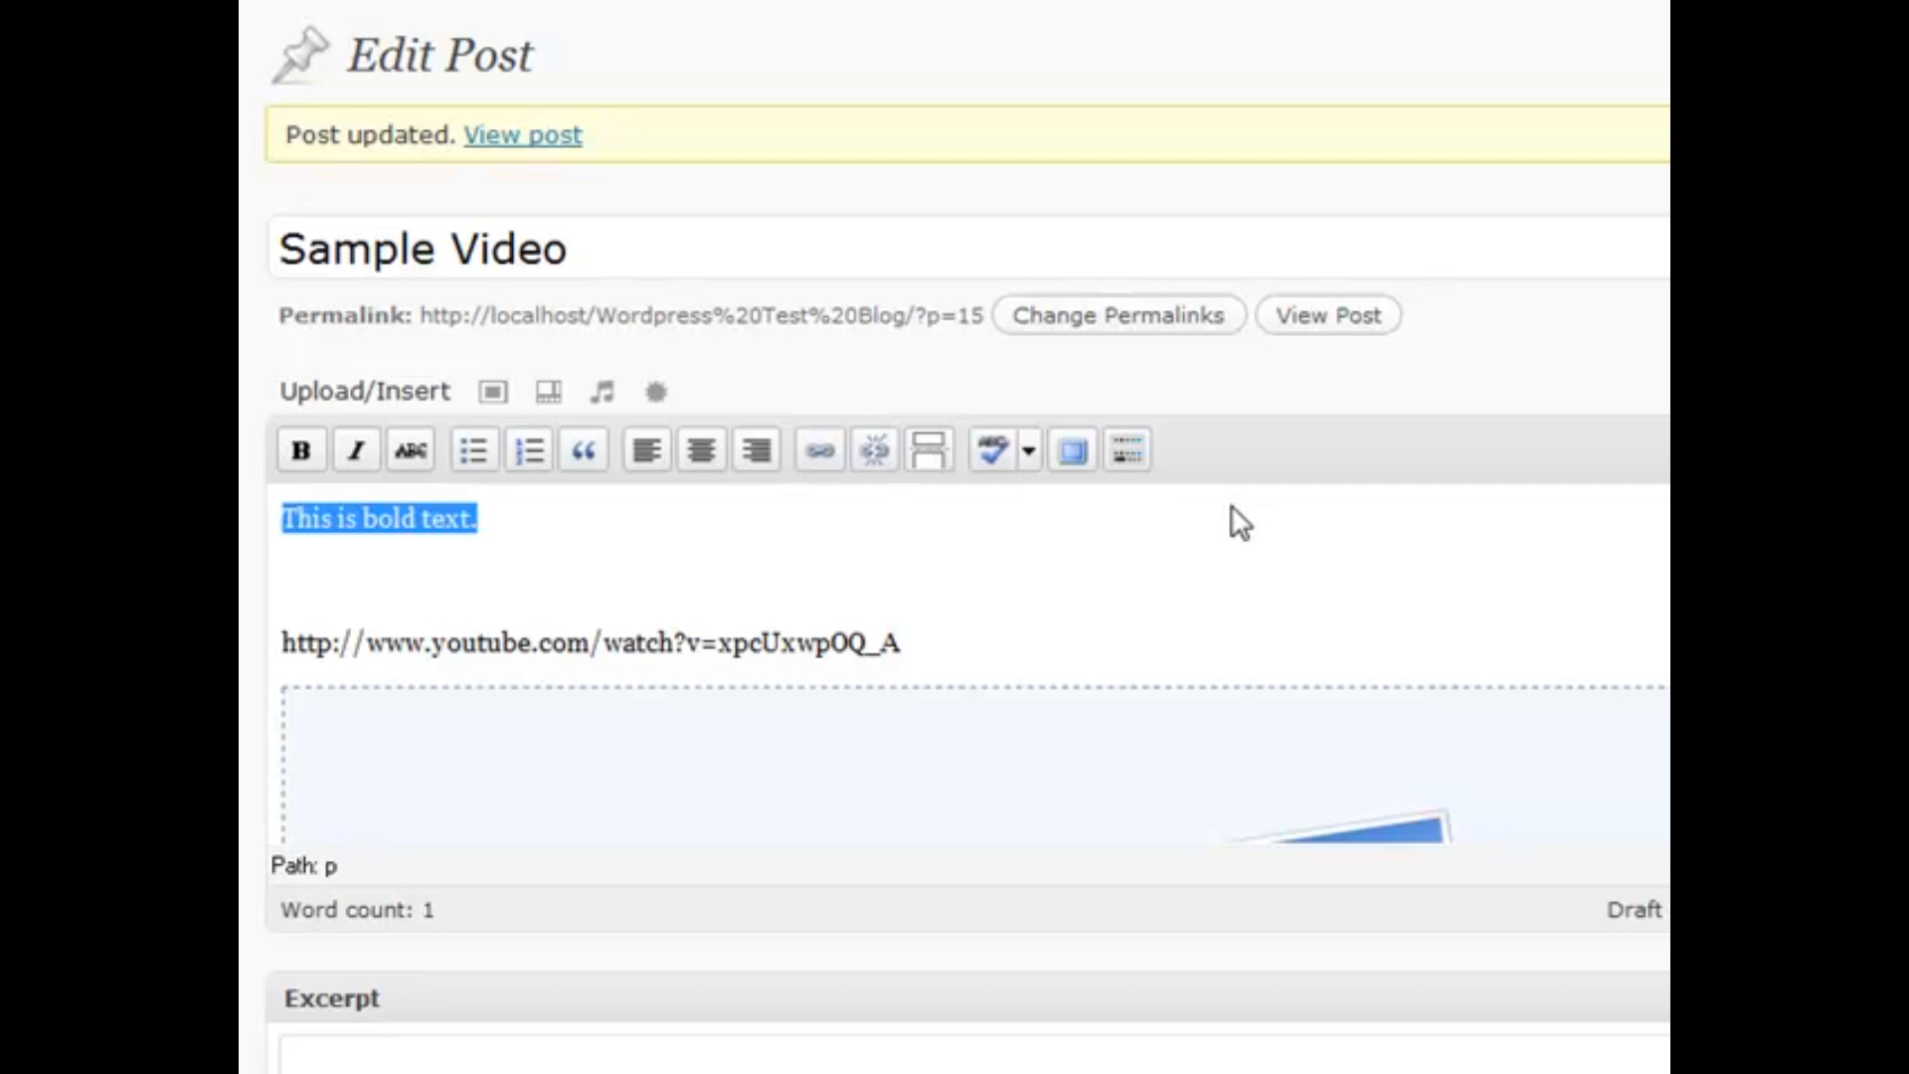
pyautogui.hotkey('ctrl', 'b')
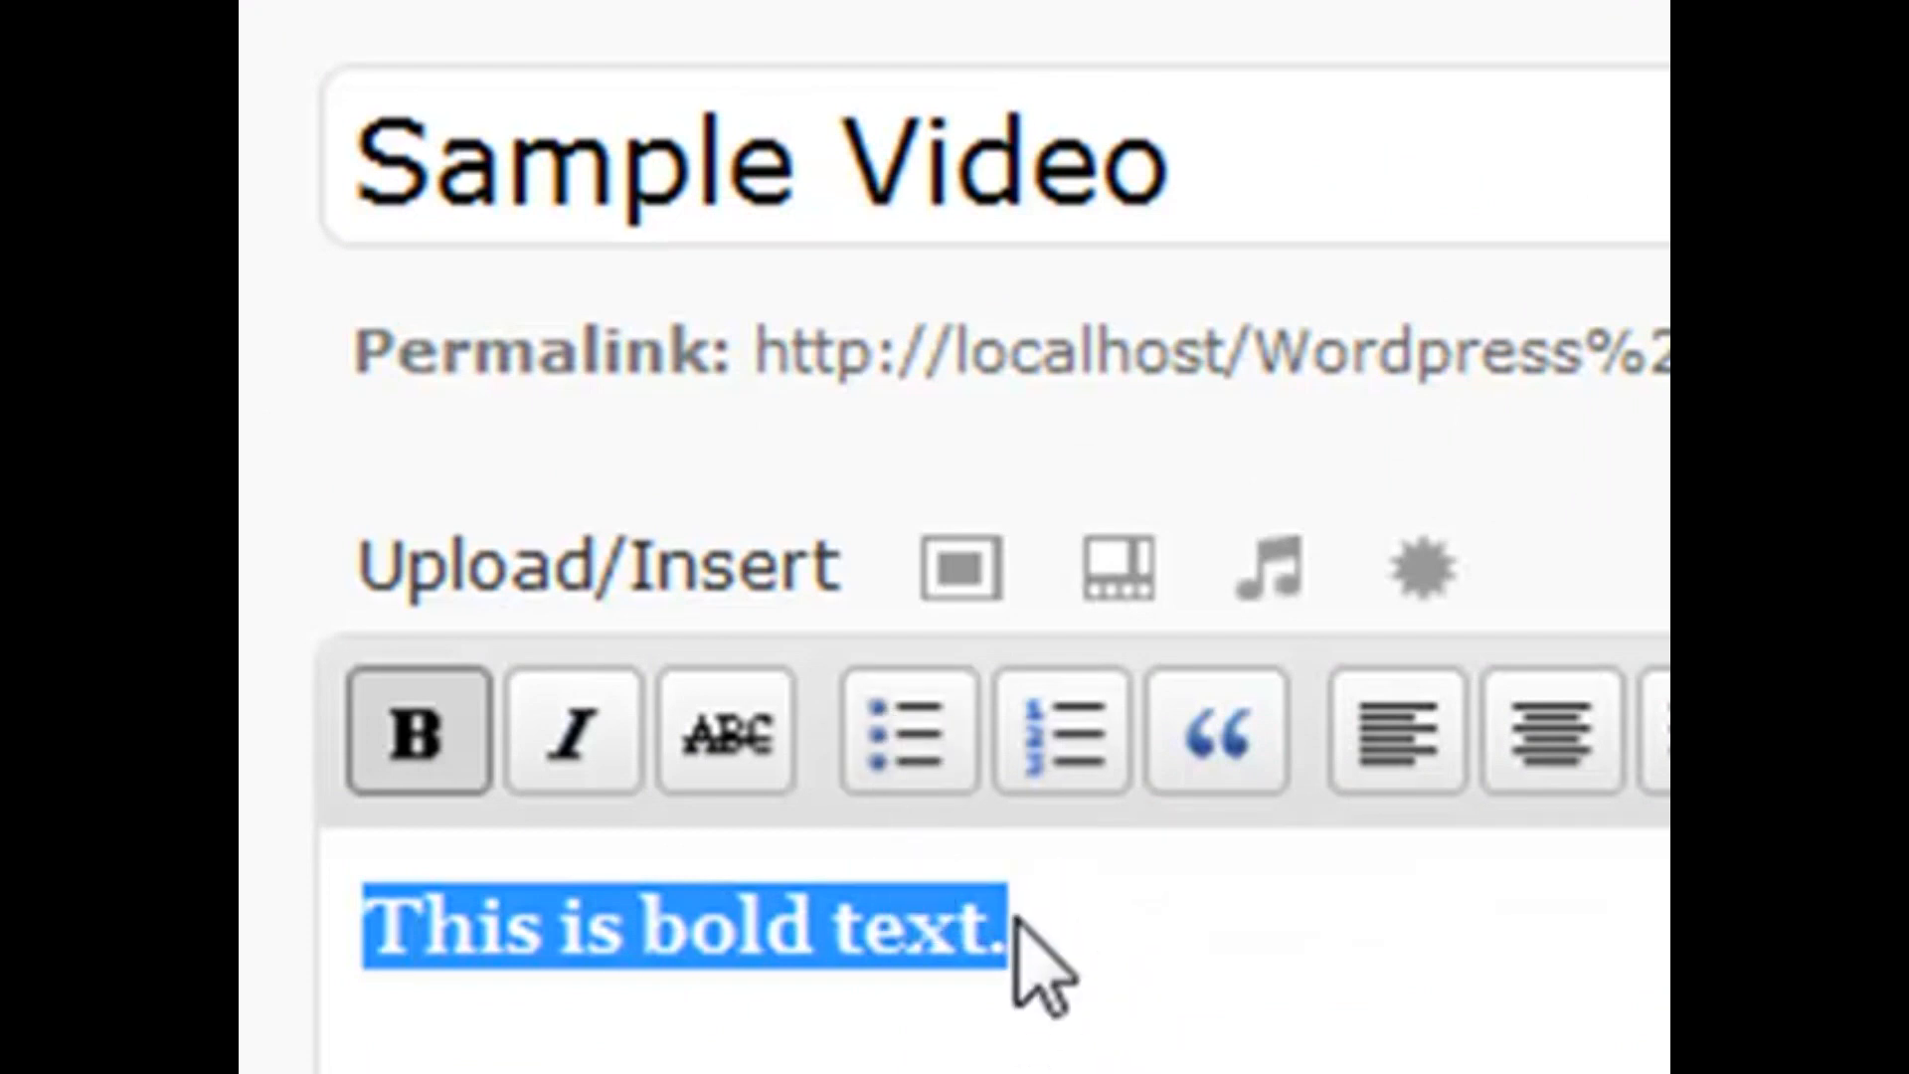
# Toggle bold off on the line with the B button, leaving it plain text
pyautogui.click(1014, 923)
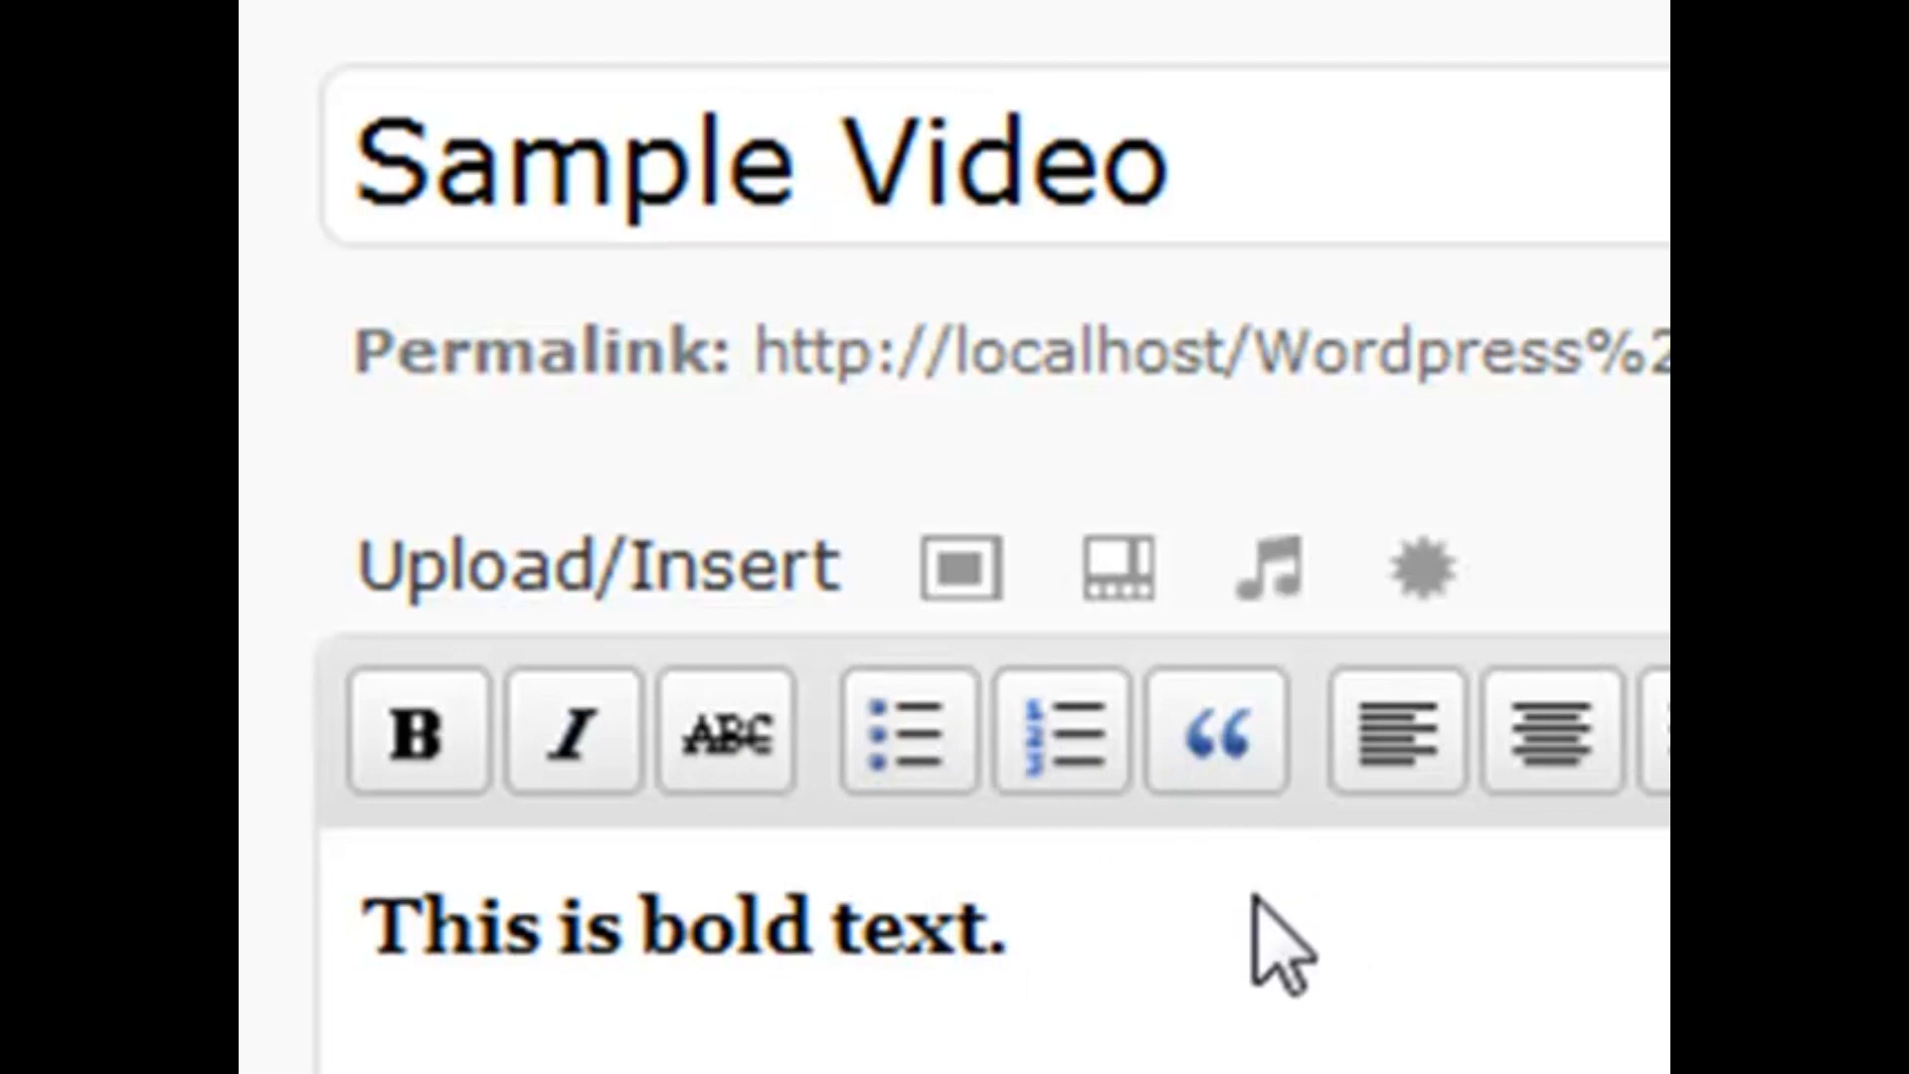
pyautogui.hotkey('ctrl', 'a')
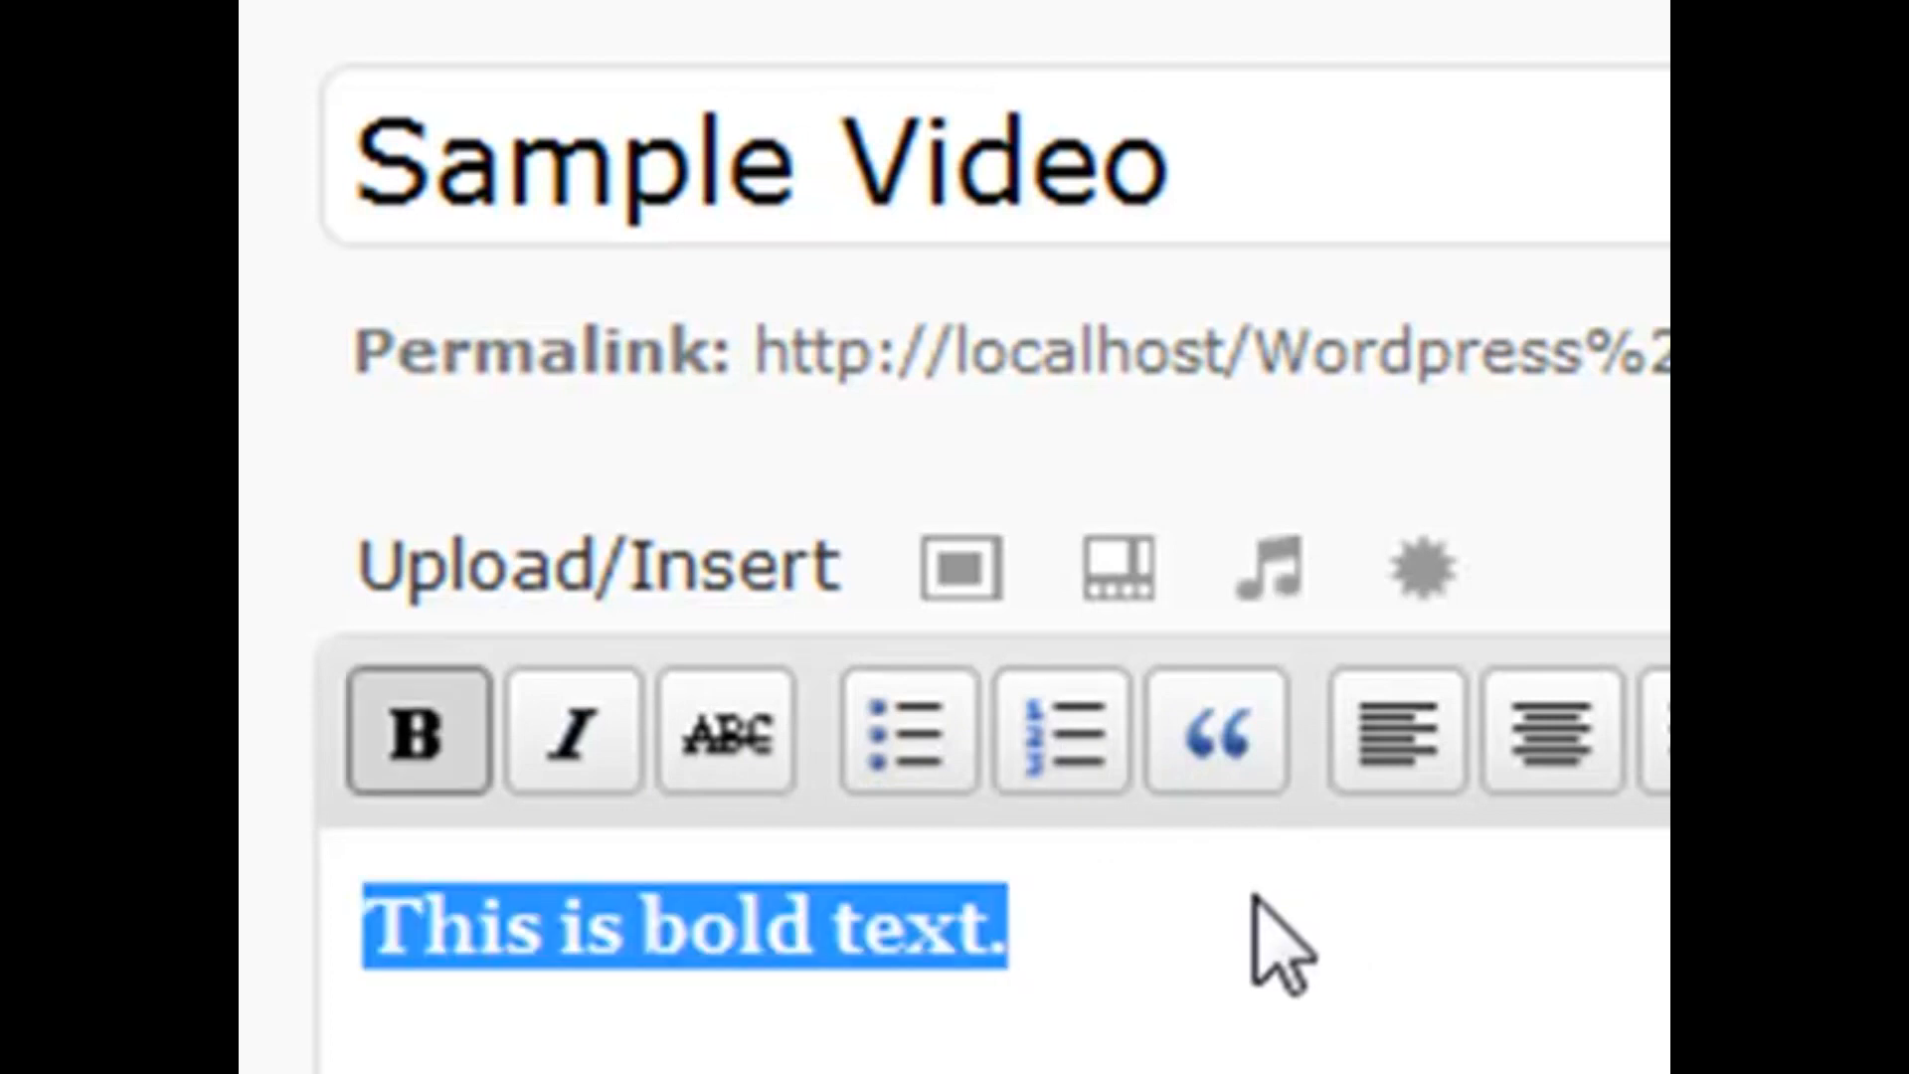
pyautogui.click(403, 740)
pyautogui.click(1168, 924)
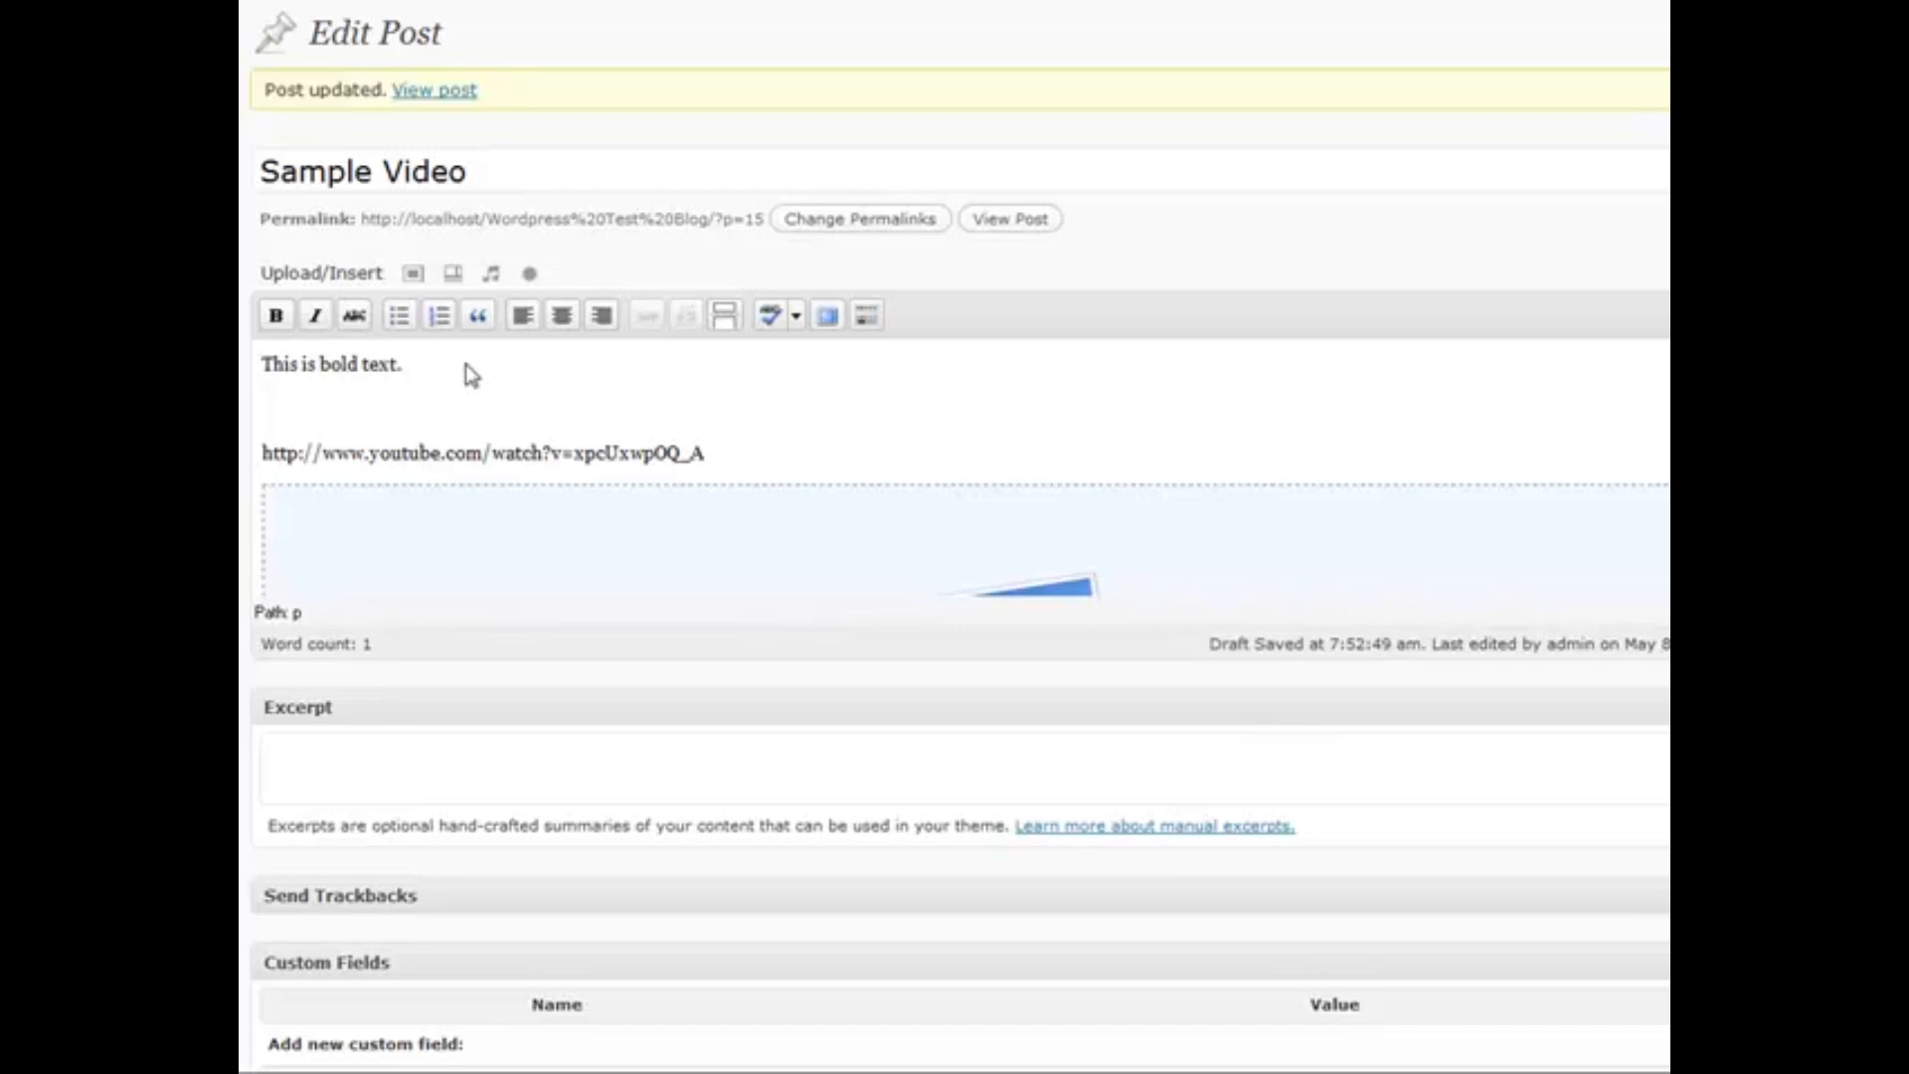
pyautogui.moveTo(465, 363)
pyautogui.mouseDown()
pyautogui.moveTo(261, 366)
pyautogui.moveTo(490, 382)
pyautogui.mouseUp()
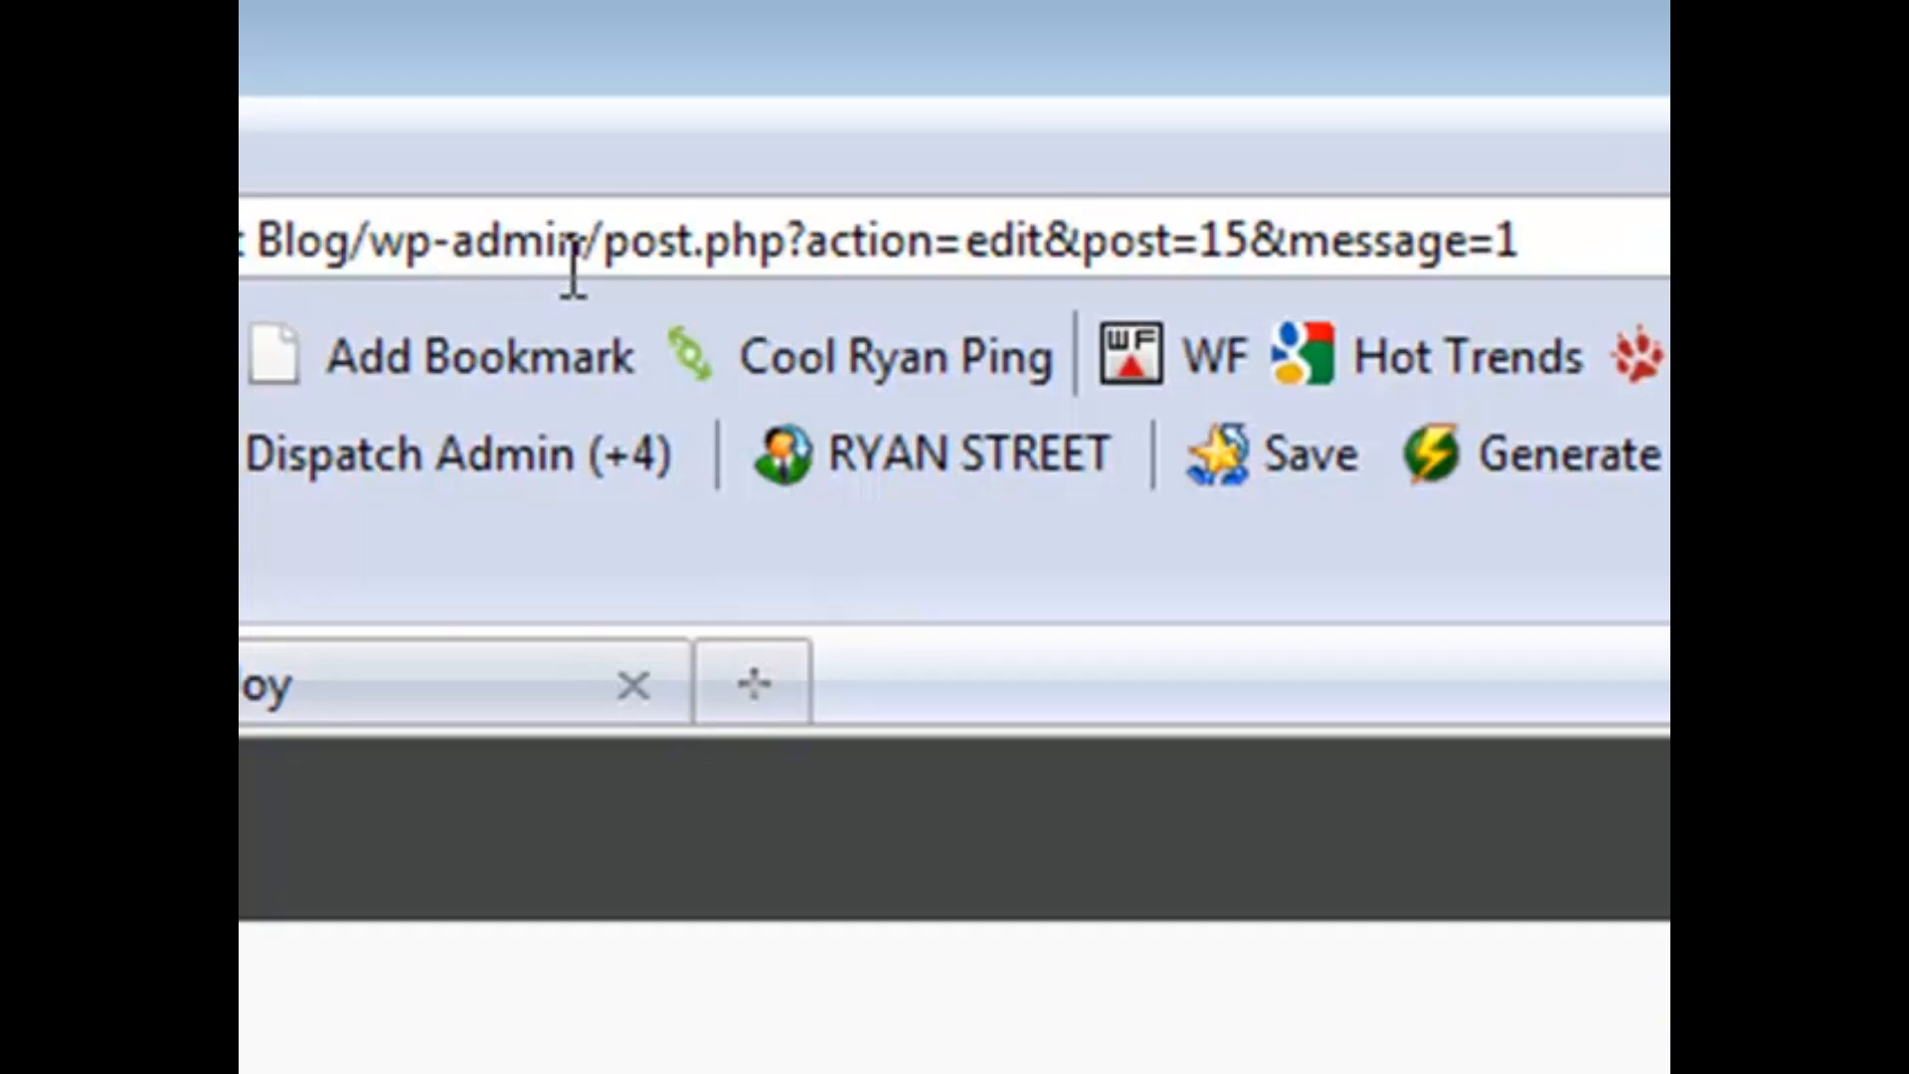
# Replace the post.php part of the address with /options.php and load it
pyautogui.moveTo(587, 239); pyautogui.dragTo(1521, 241)
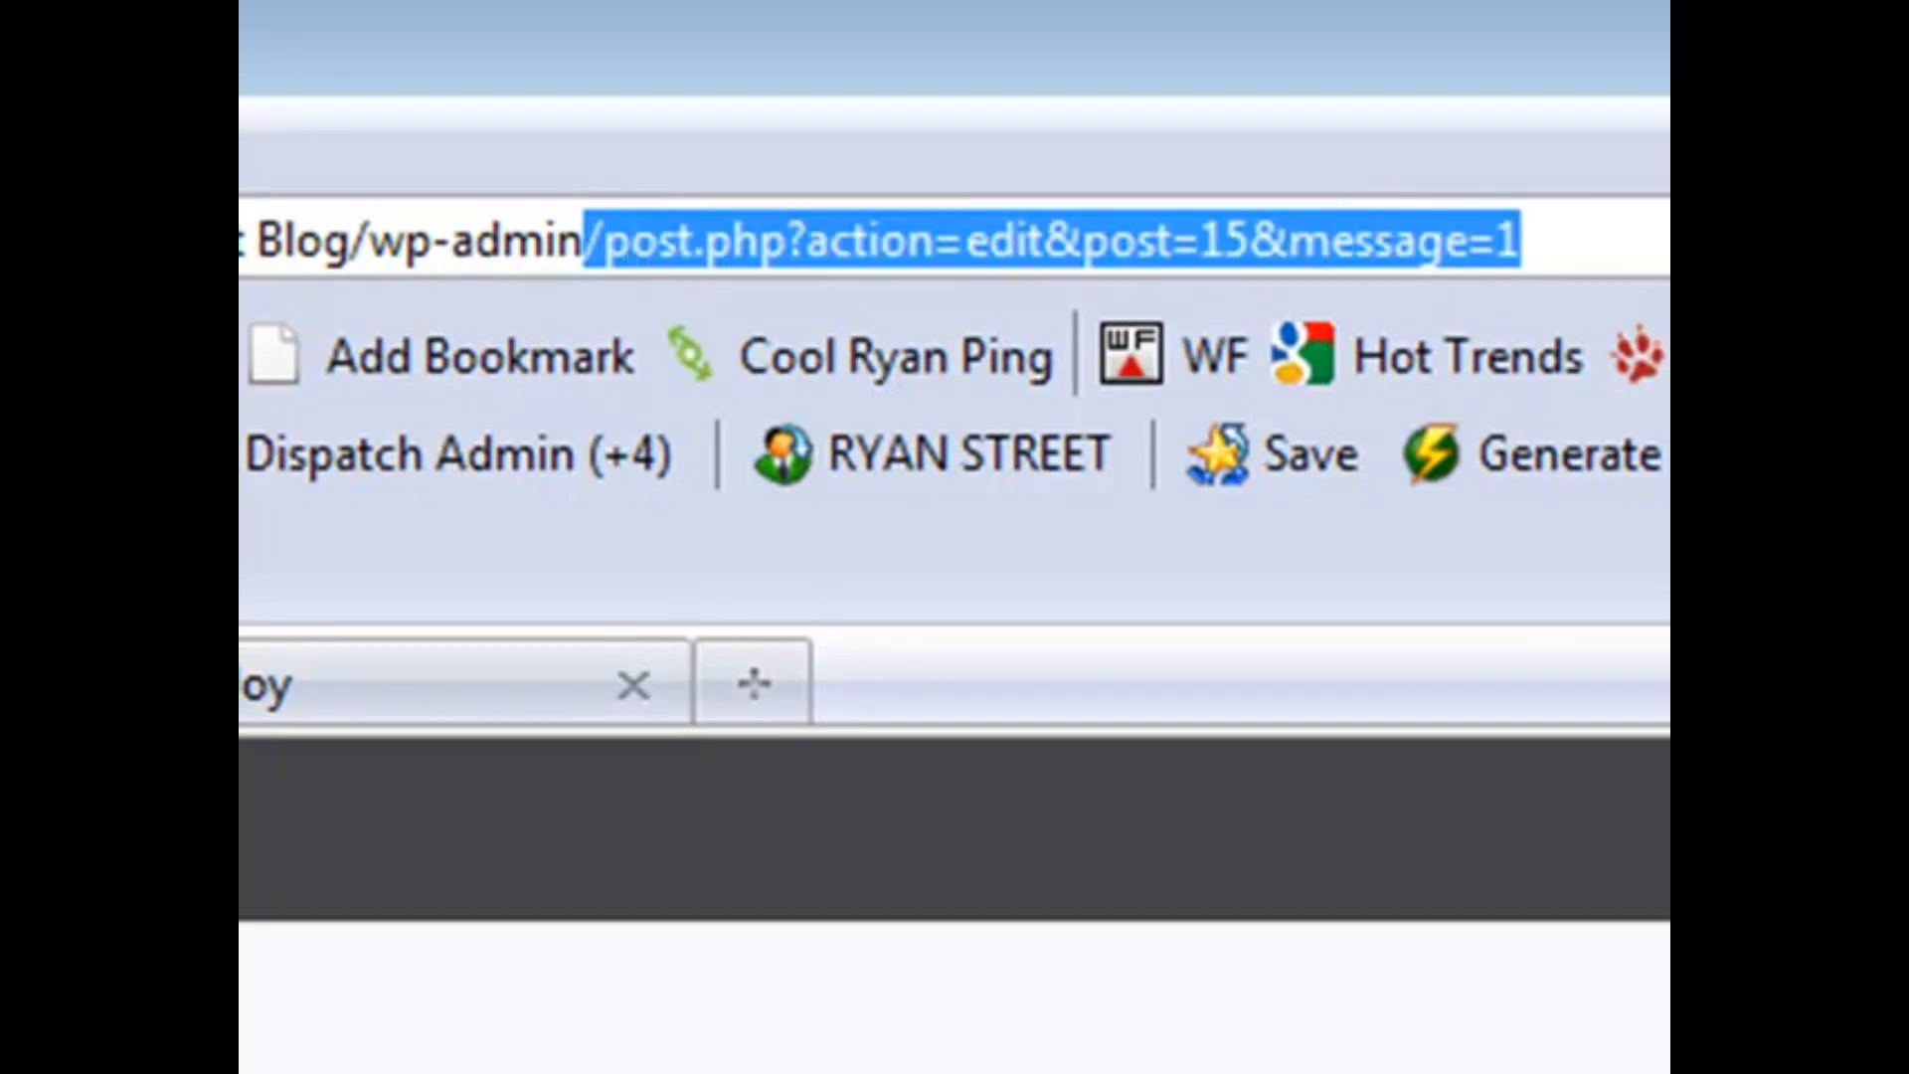
pyautogui.write('/options.php')
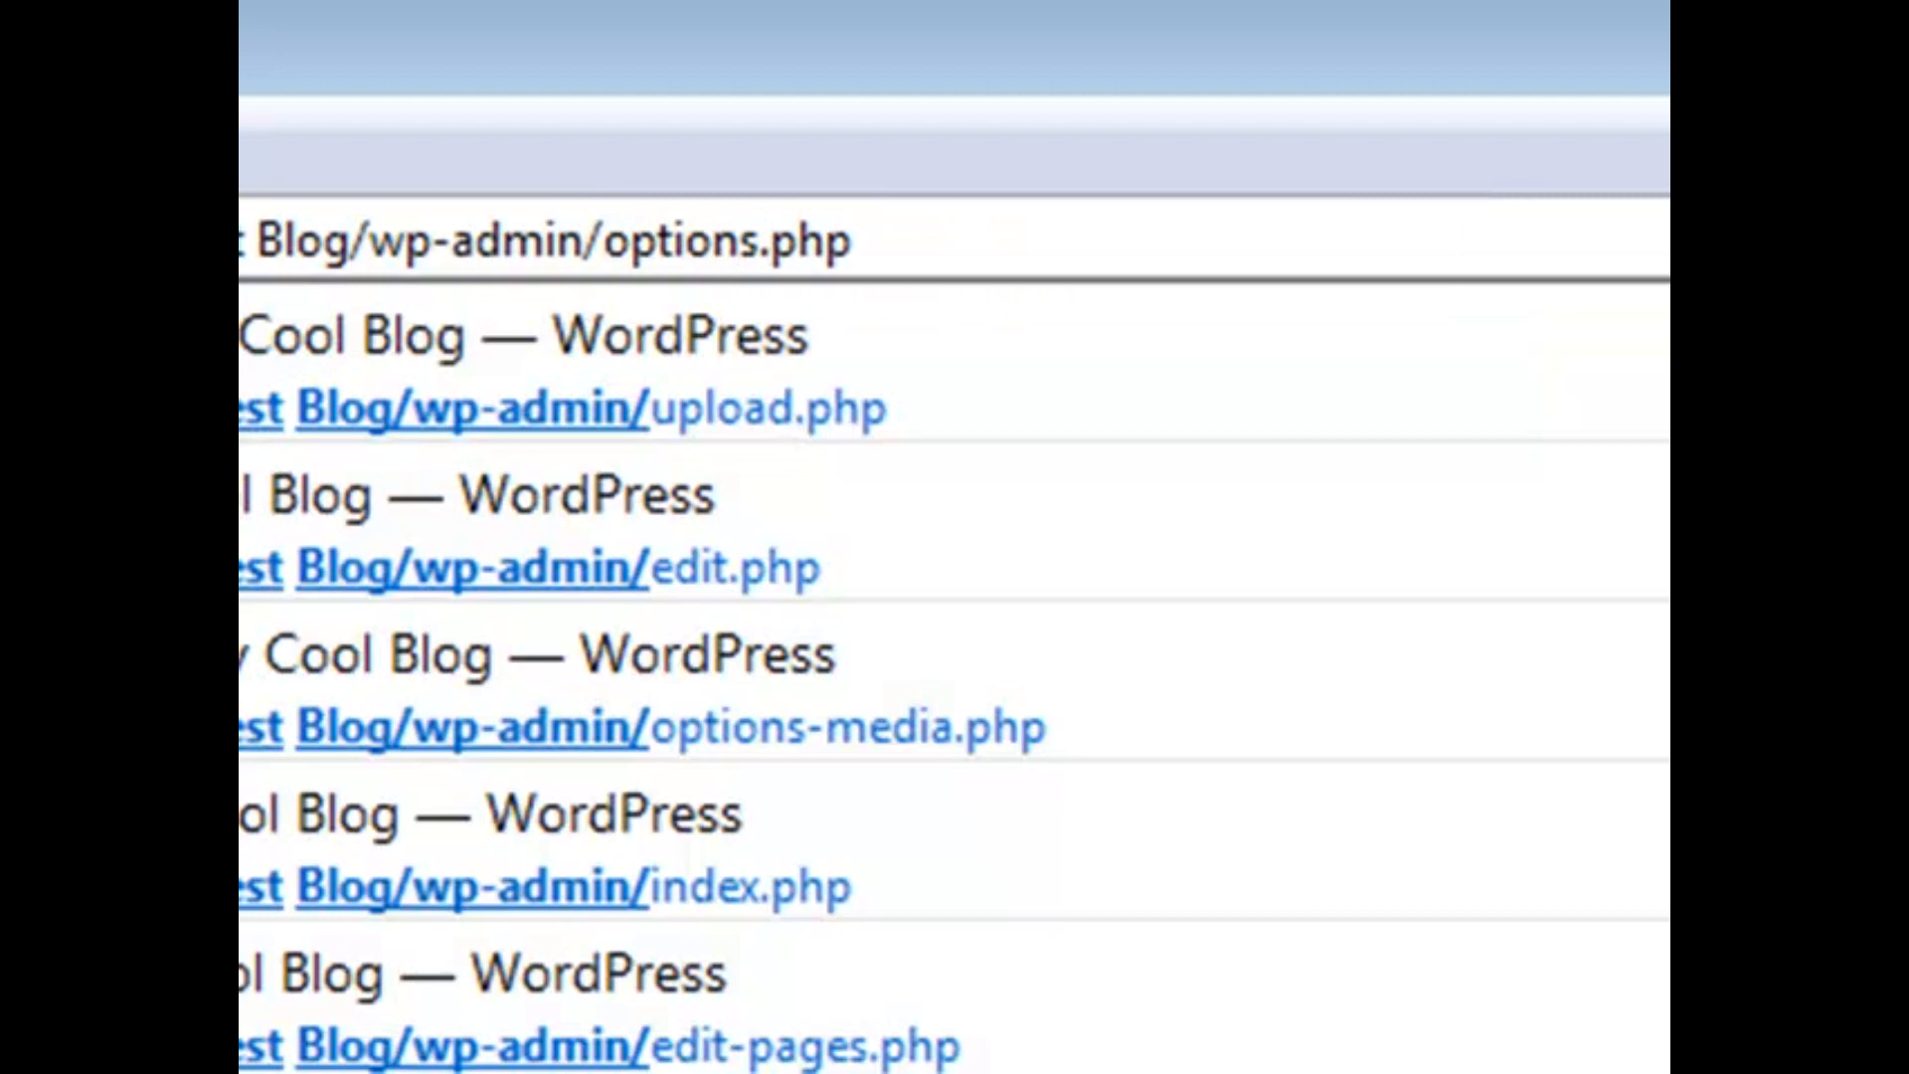
pyautogui.press('Return')
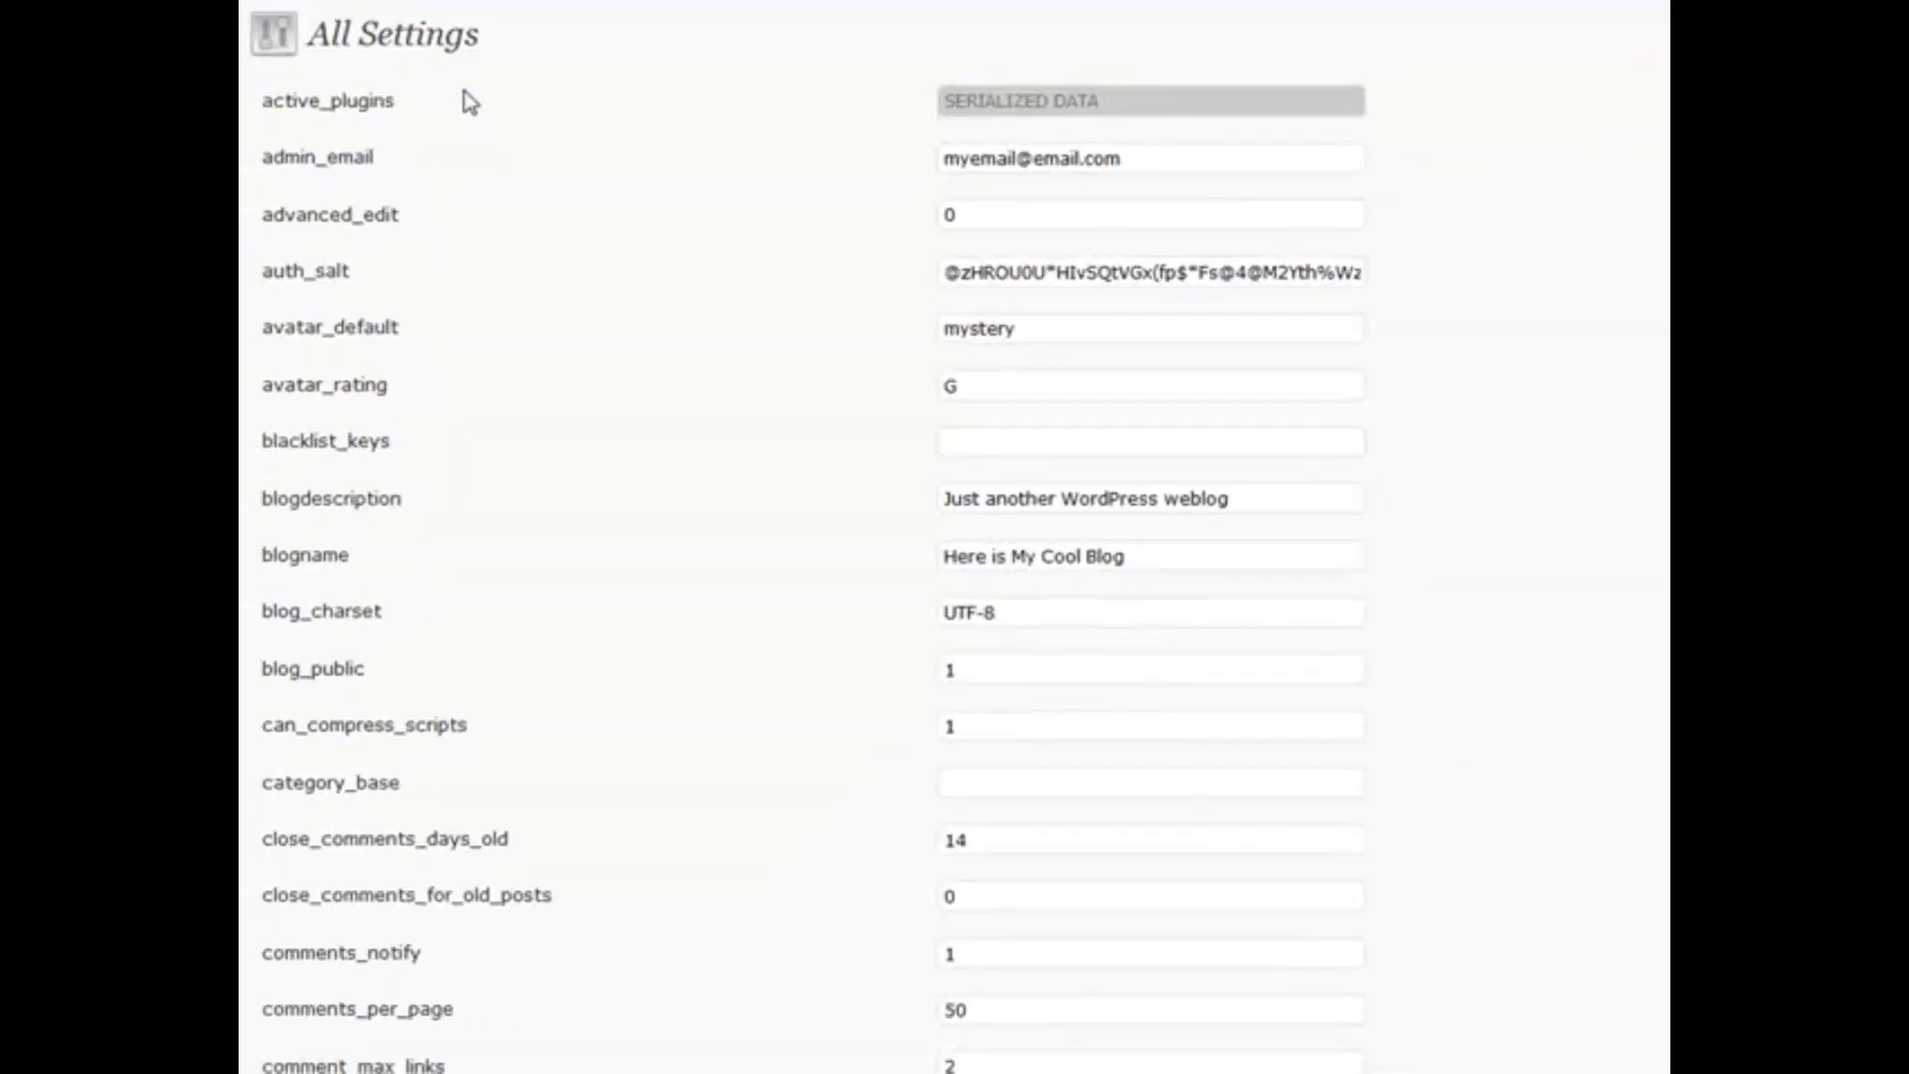
# Scroll down through the All Settings option list and back up
pyautogui.scroll(-2, 532, 136)
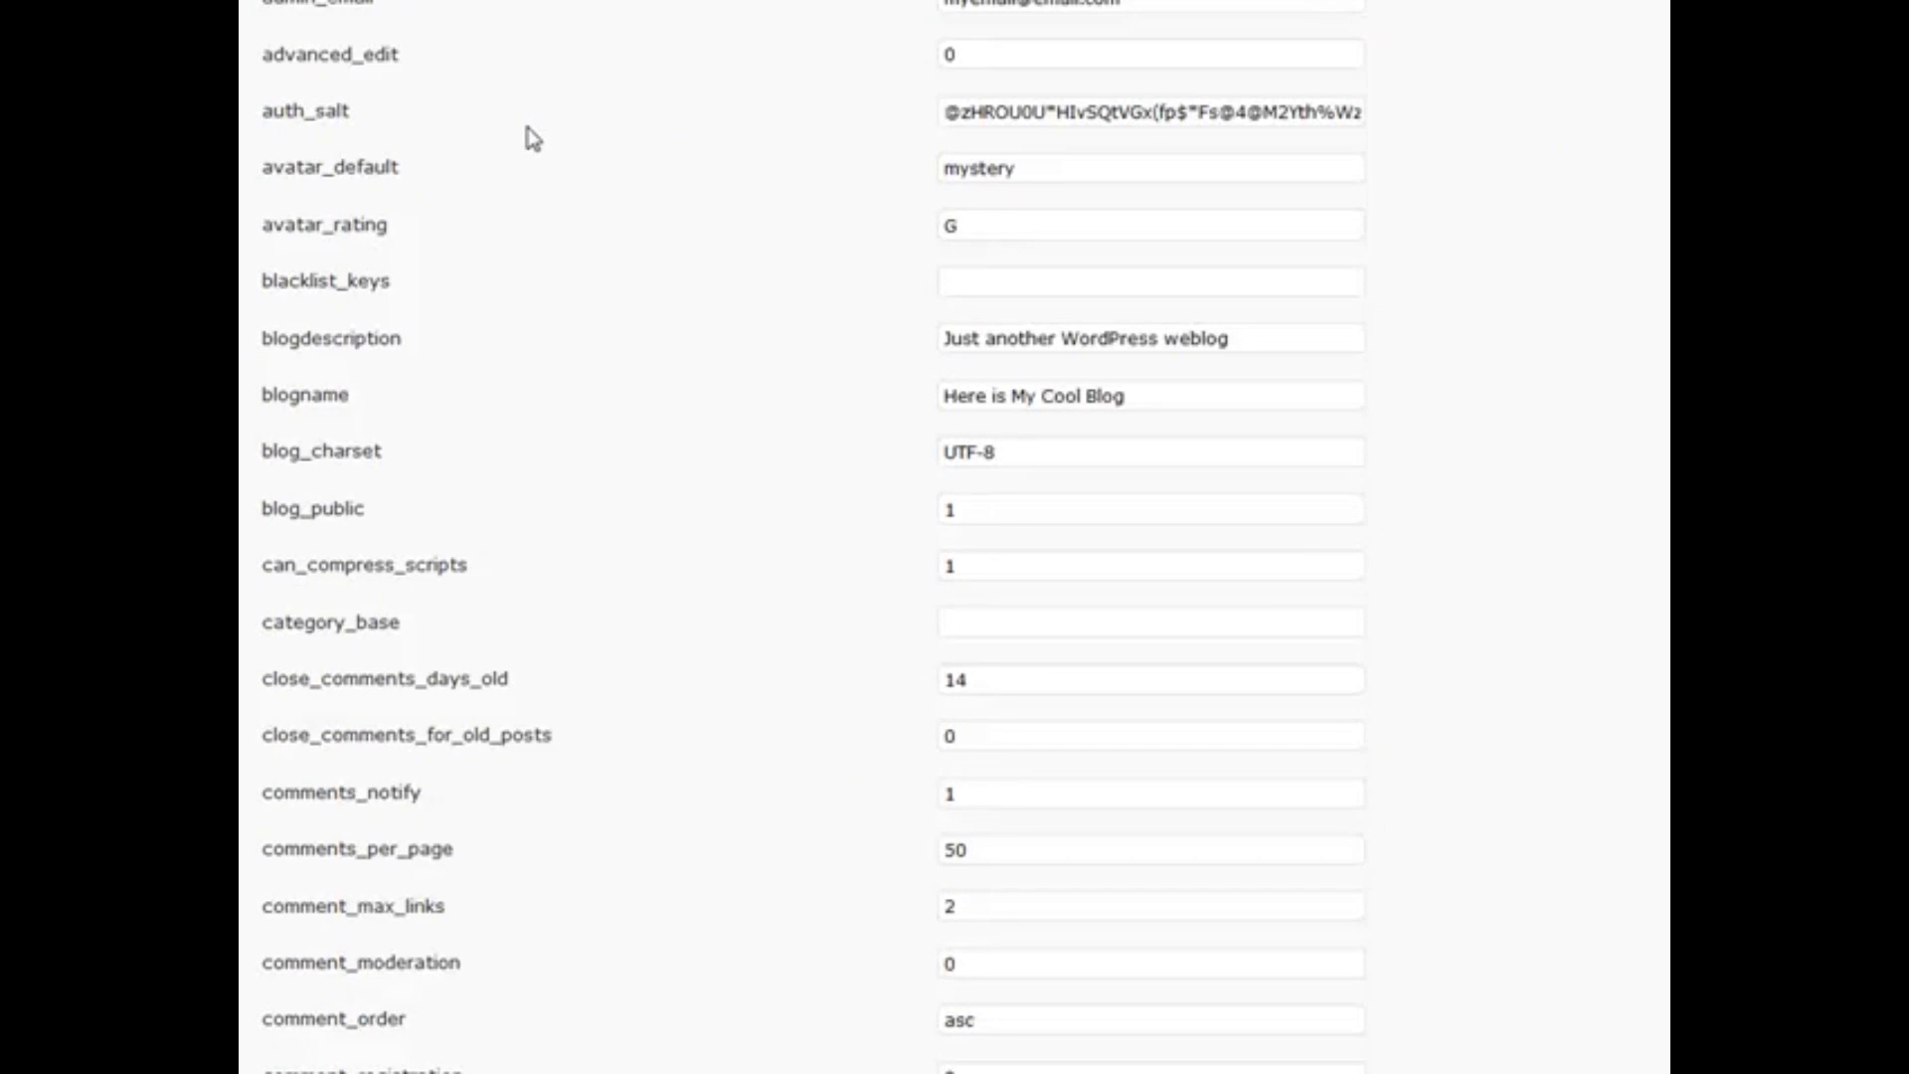
pyautogui.scroll(-10, 532, 136)
pyautogui.scroll(-20, 532, 136)
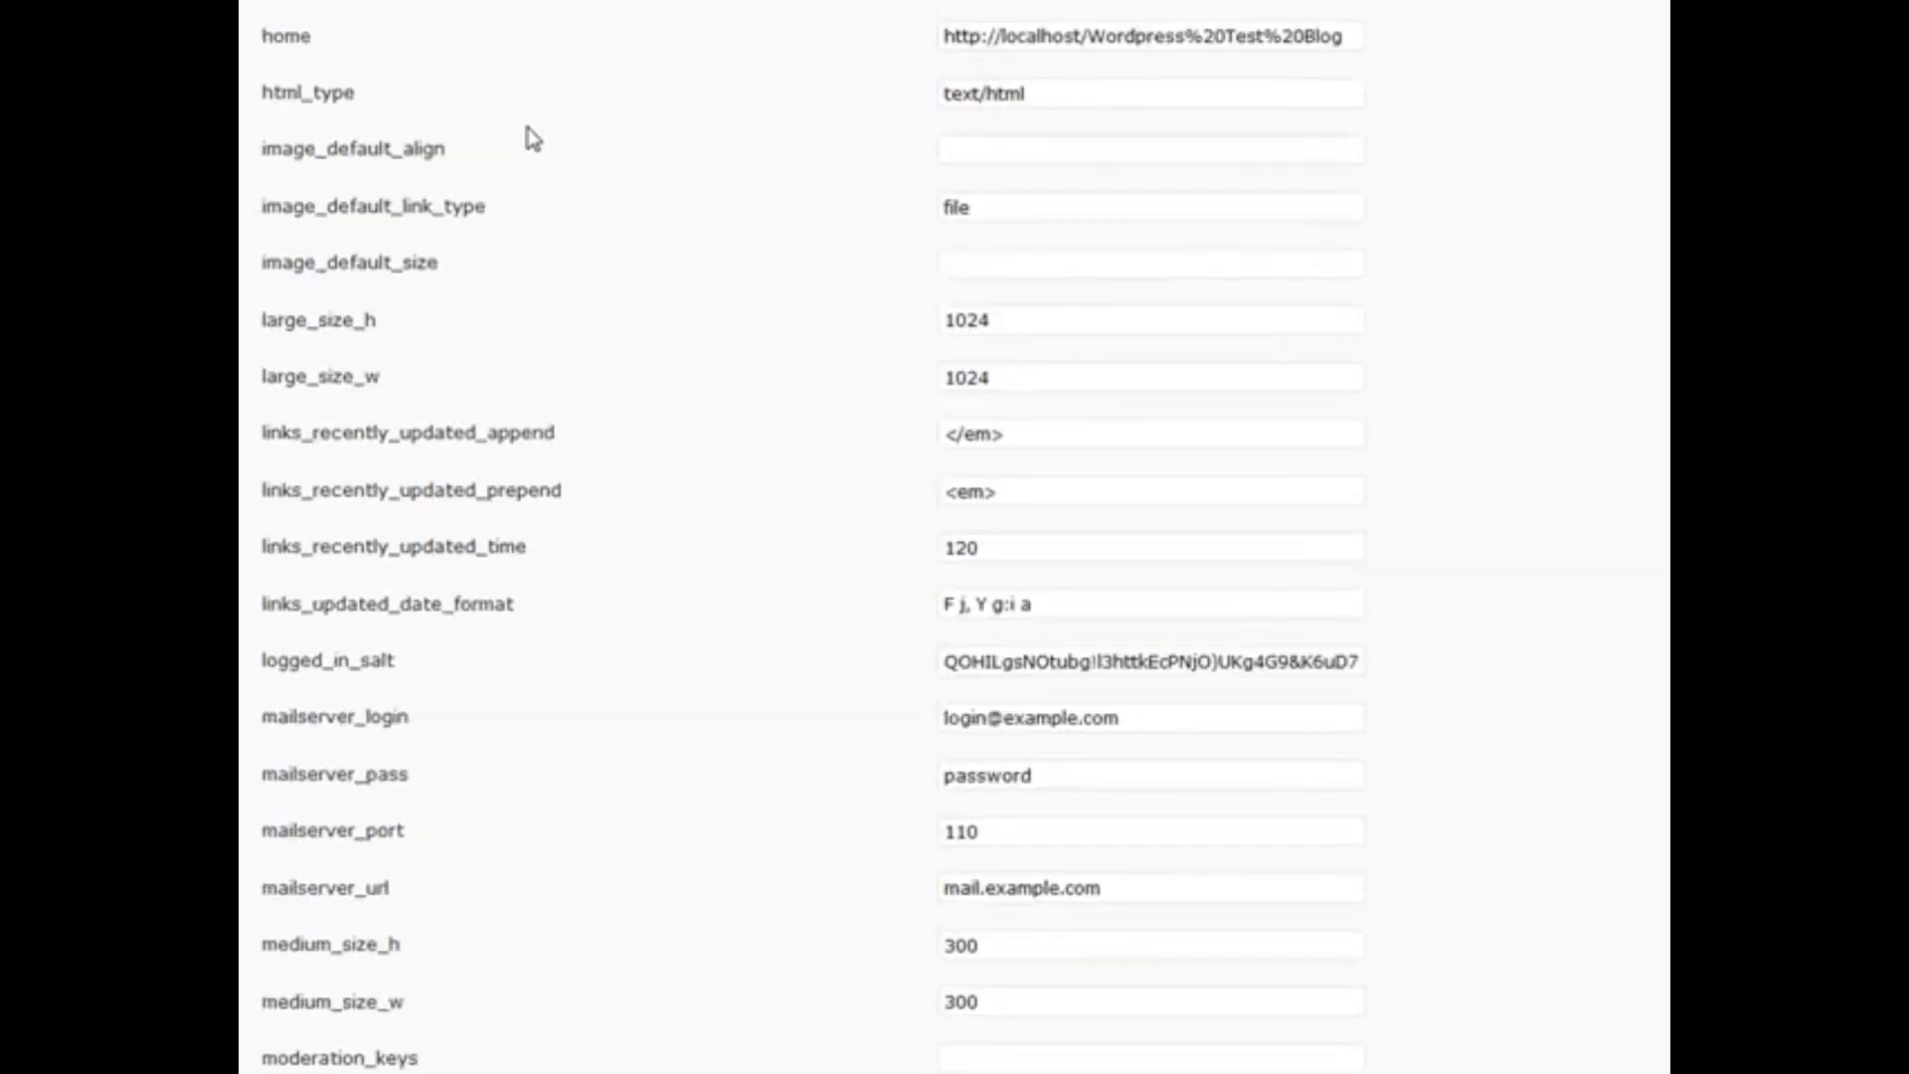
pyautogui.scroll(6, 529, 87)
pyautogui.scroll(-20, 529, 88)
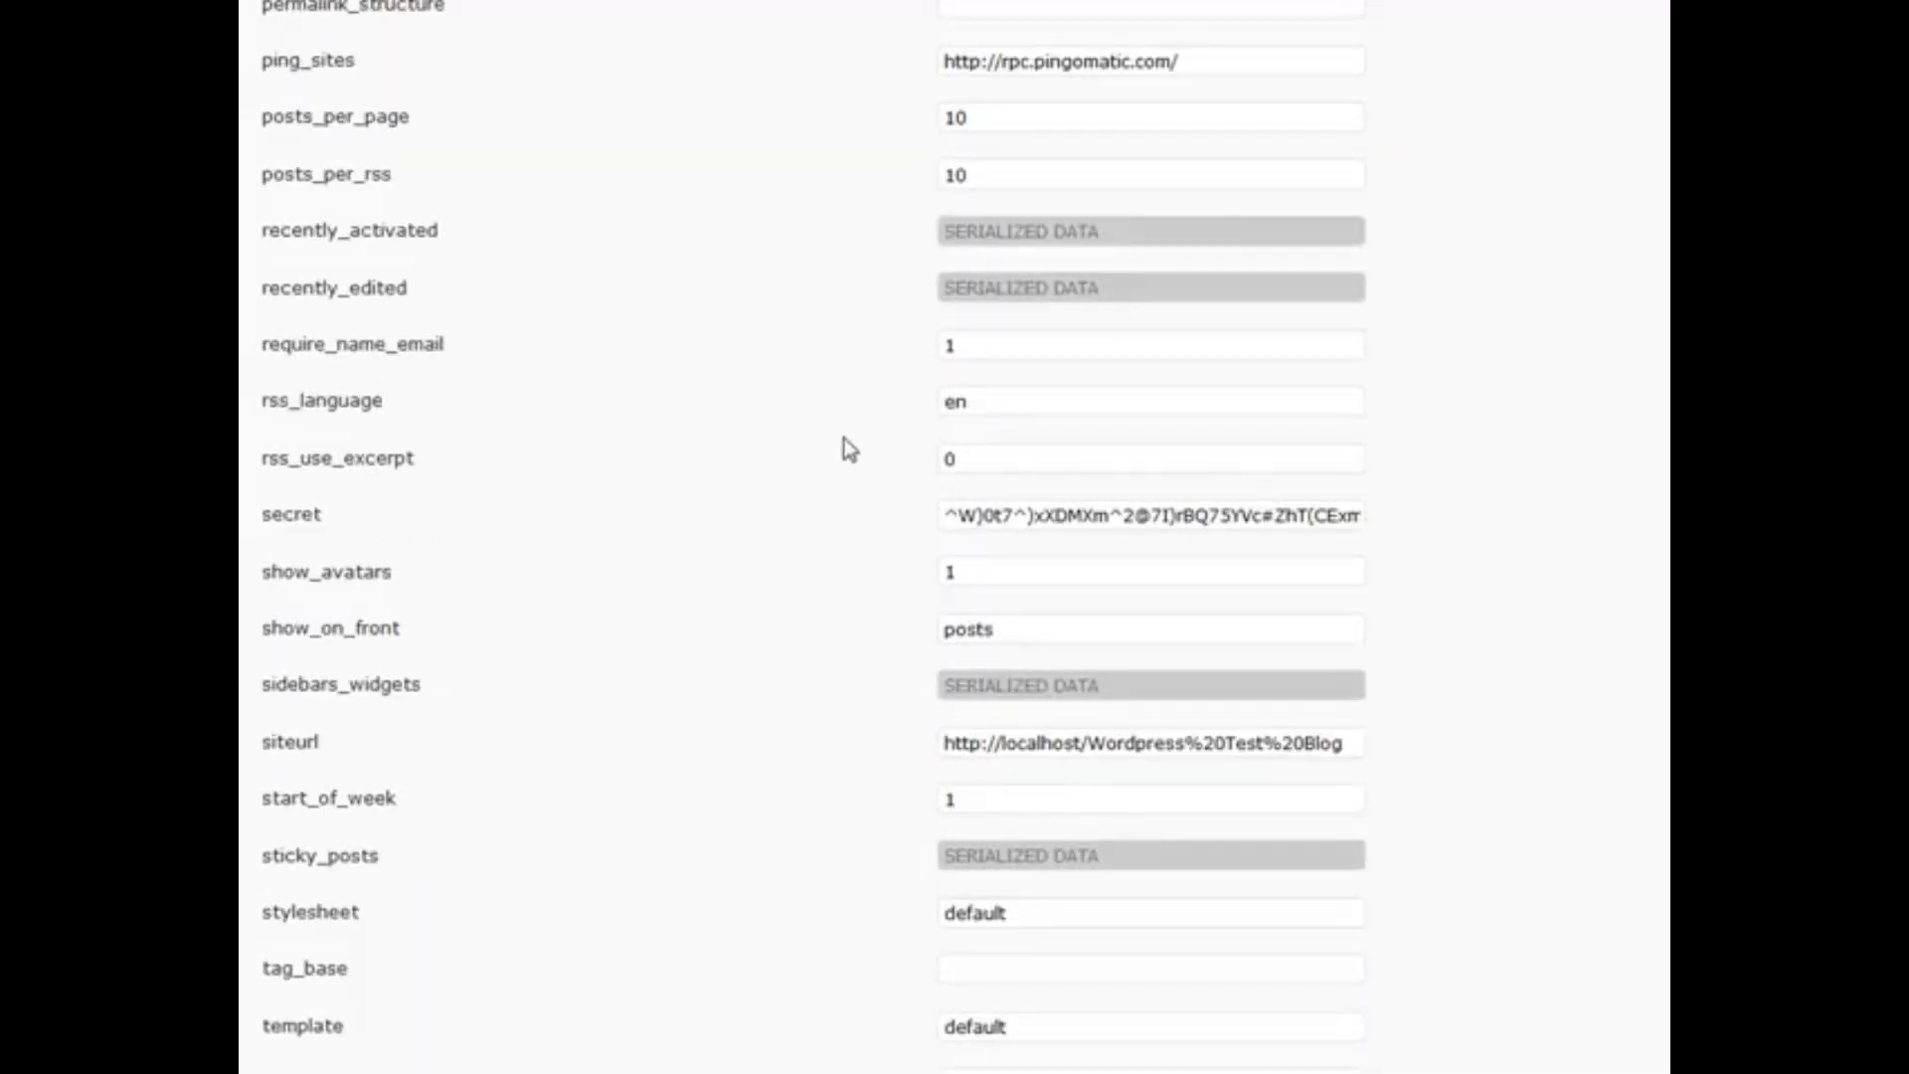
pyautogui.scroll(-12, 451, 370)
pyautogui.scroll(-20, 455, 371)
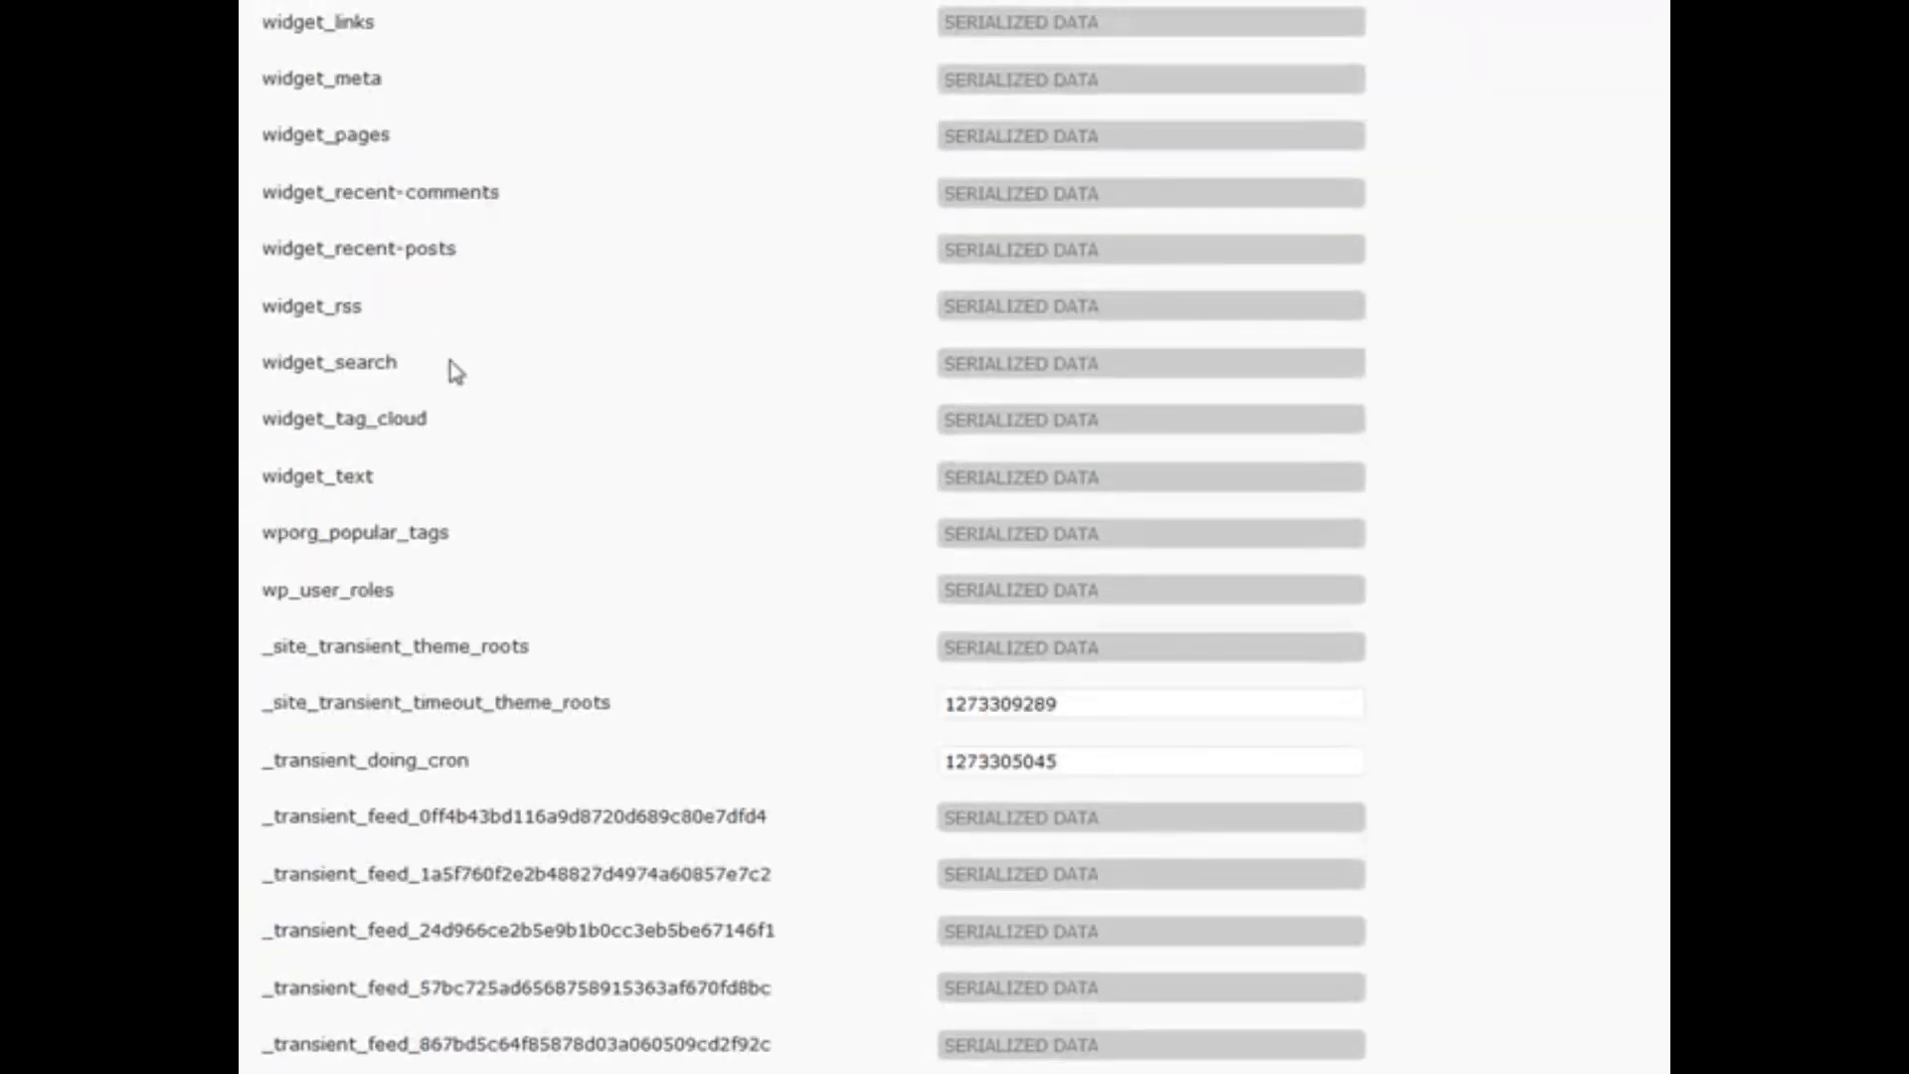
pyautogui.scroll(20, 456, 371)
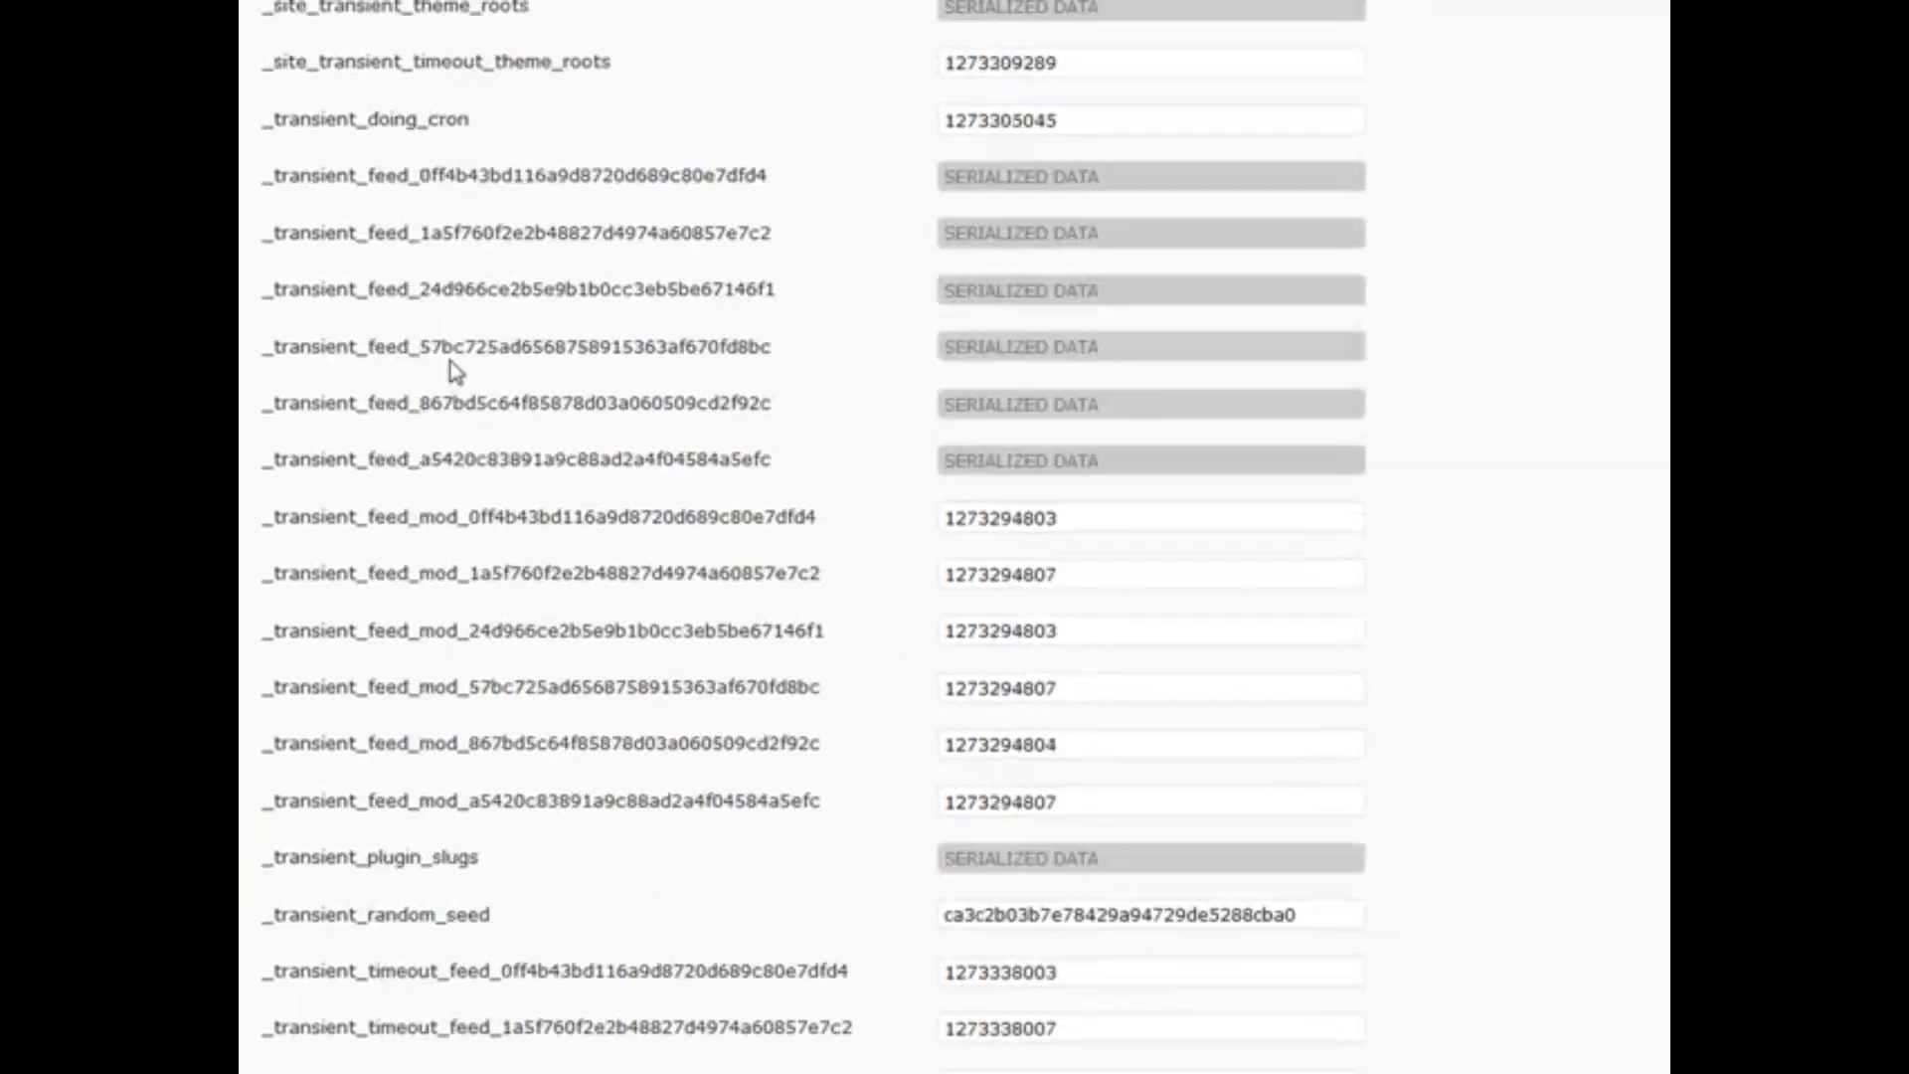
pyautogui.scroll(6, 455, 370)
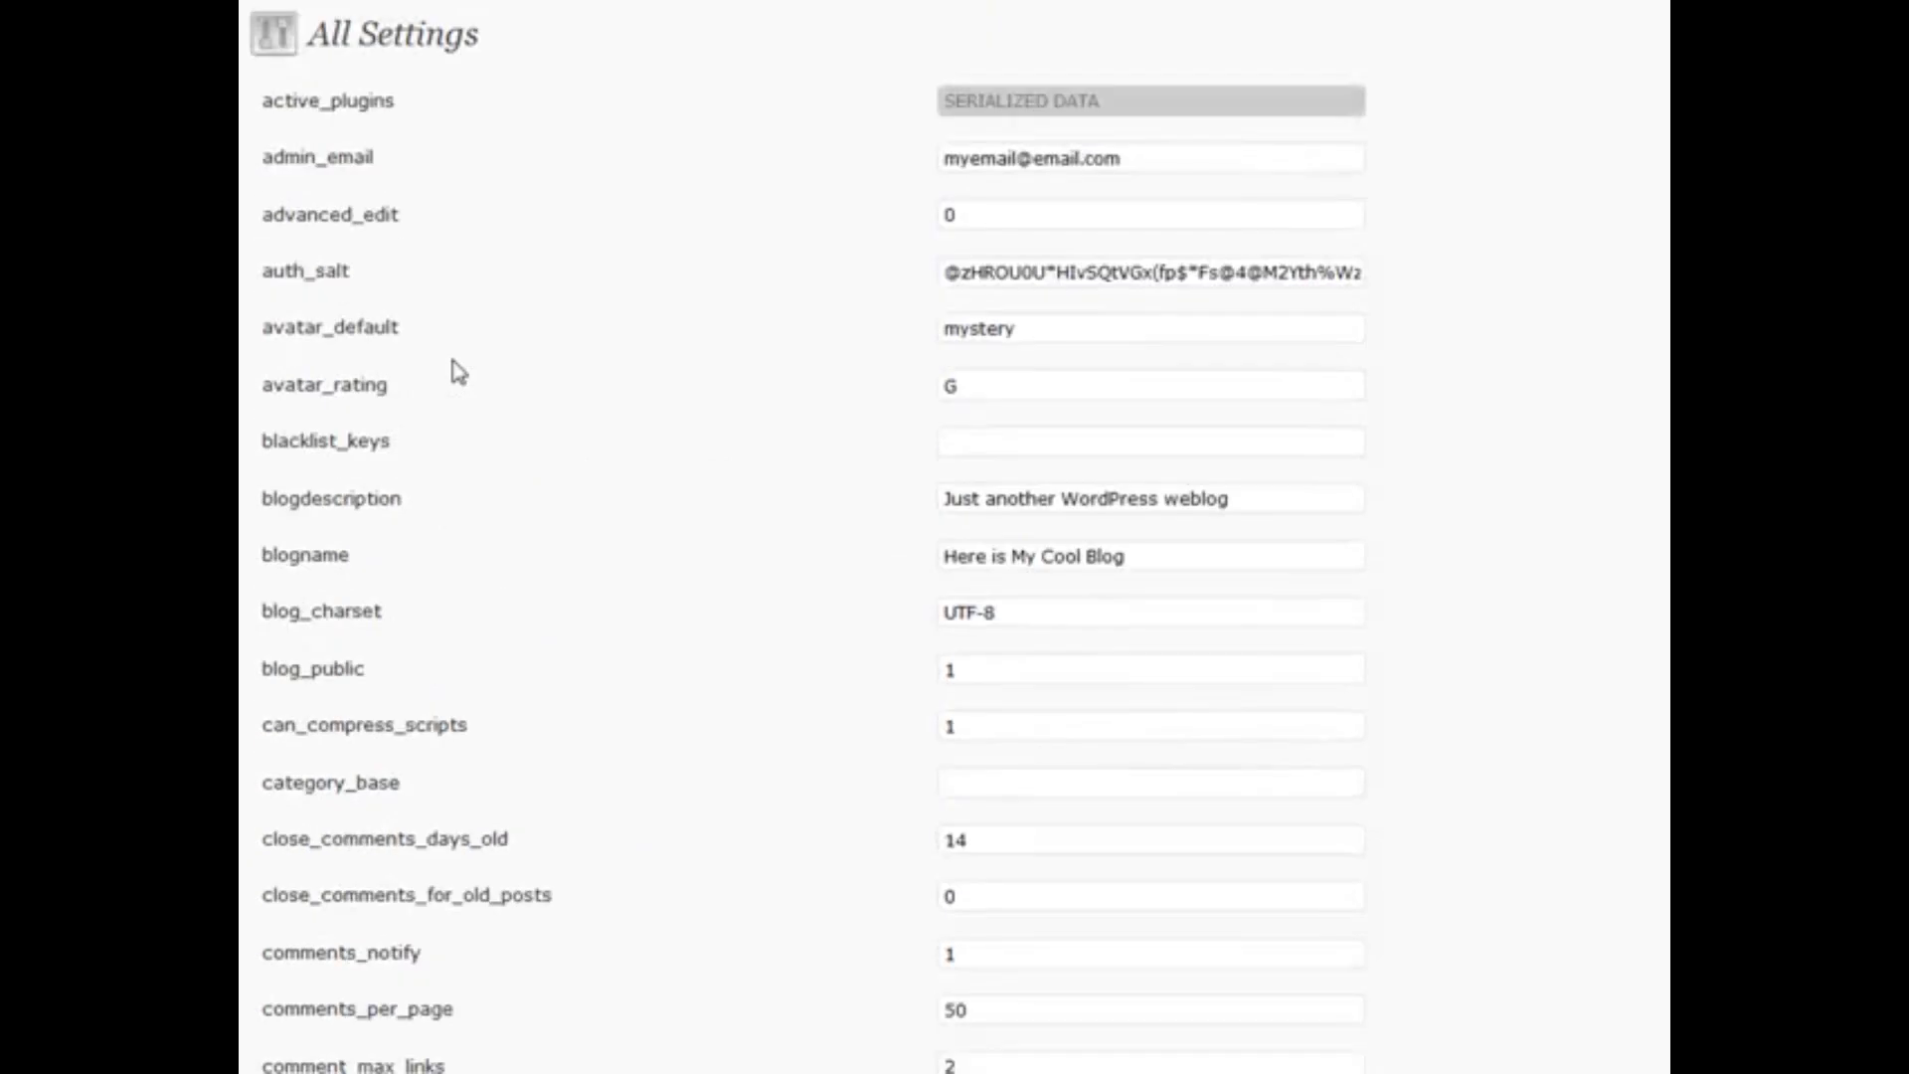
# Briefly focus the admin_email value field, then highlight the All Settings heading
pyautogui.click(1213, 159)
pyautogui.click(1661, 167)
pyautogui.moveTo(479, 36); pyautogui.dragTo(424, 45)
pyautogui.click(509, 49)
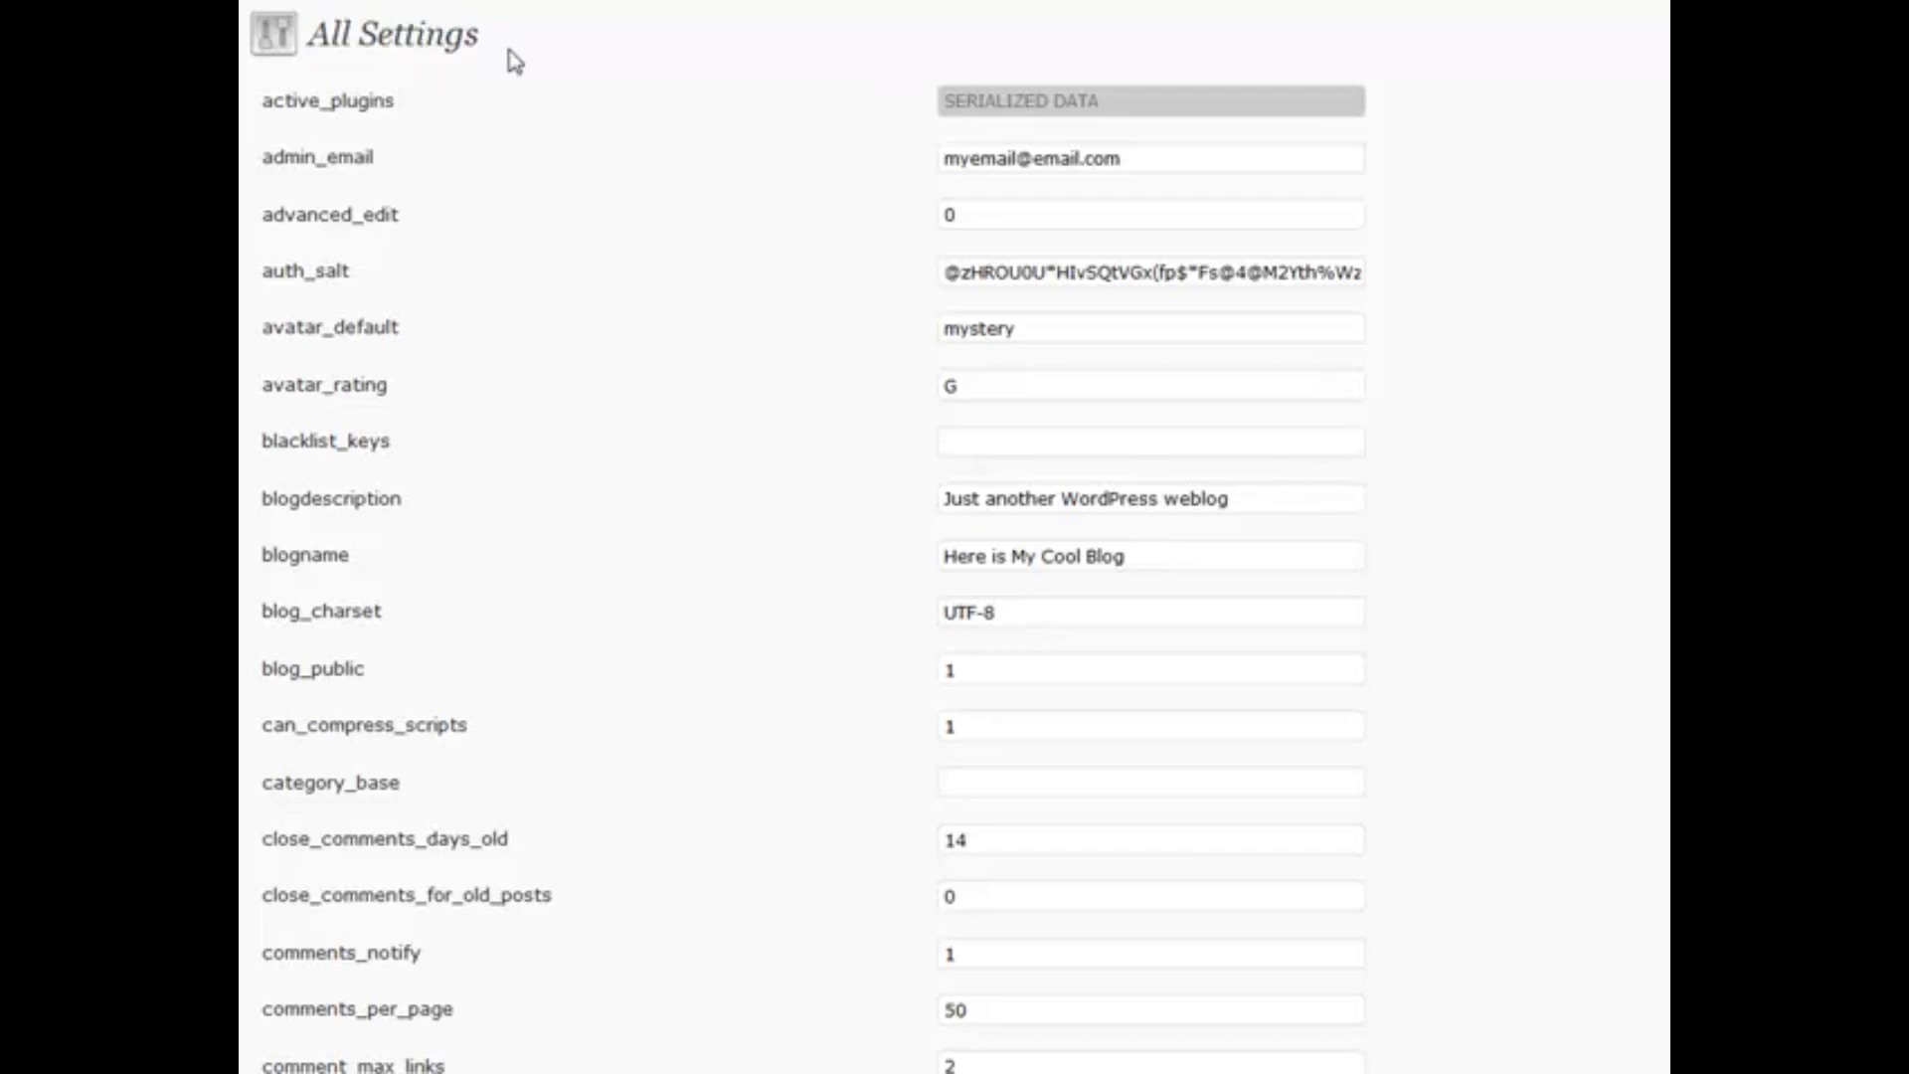